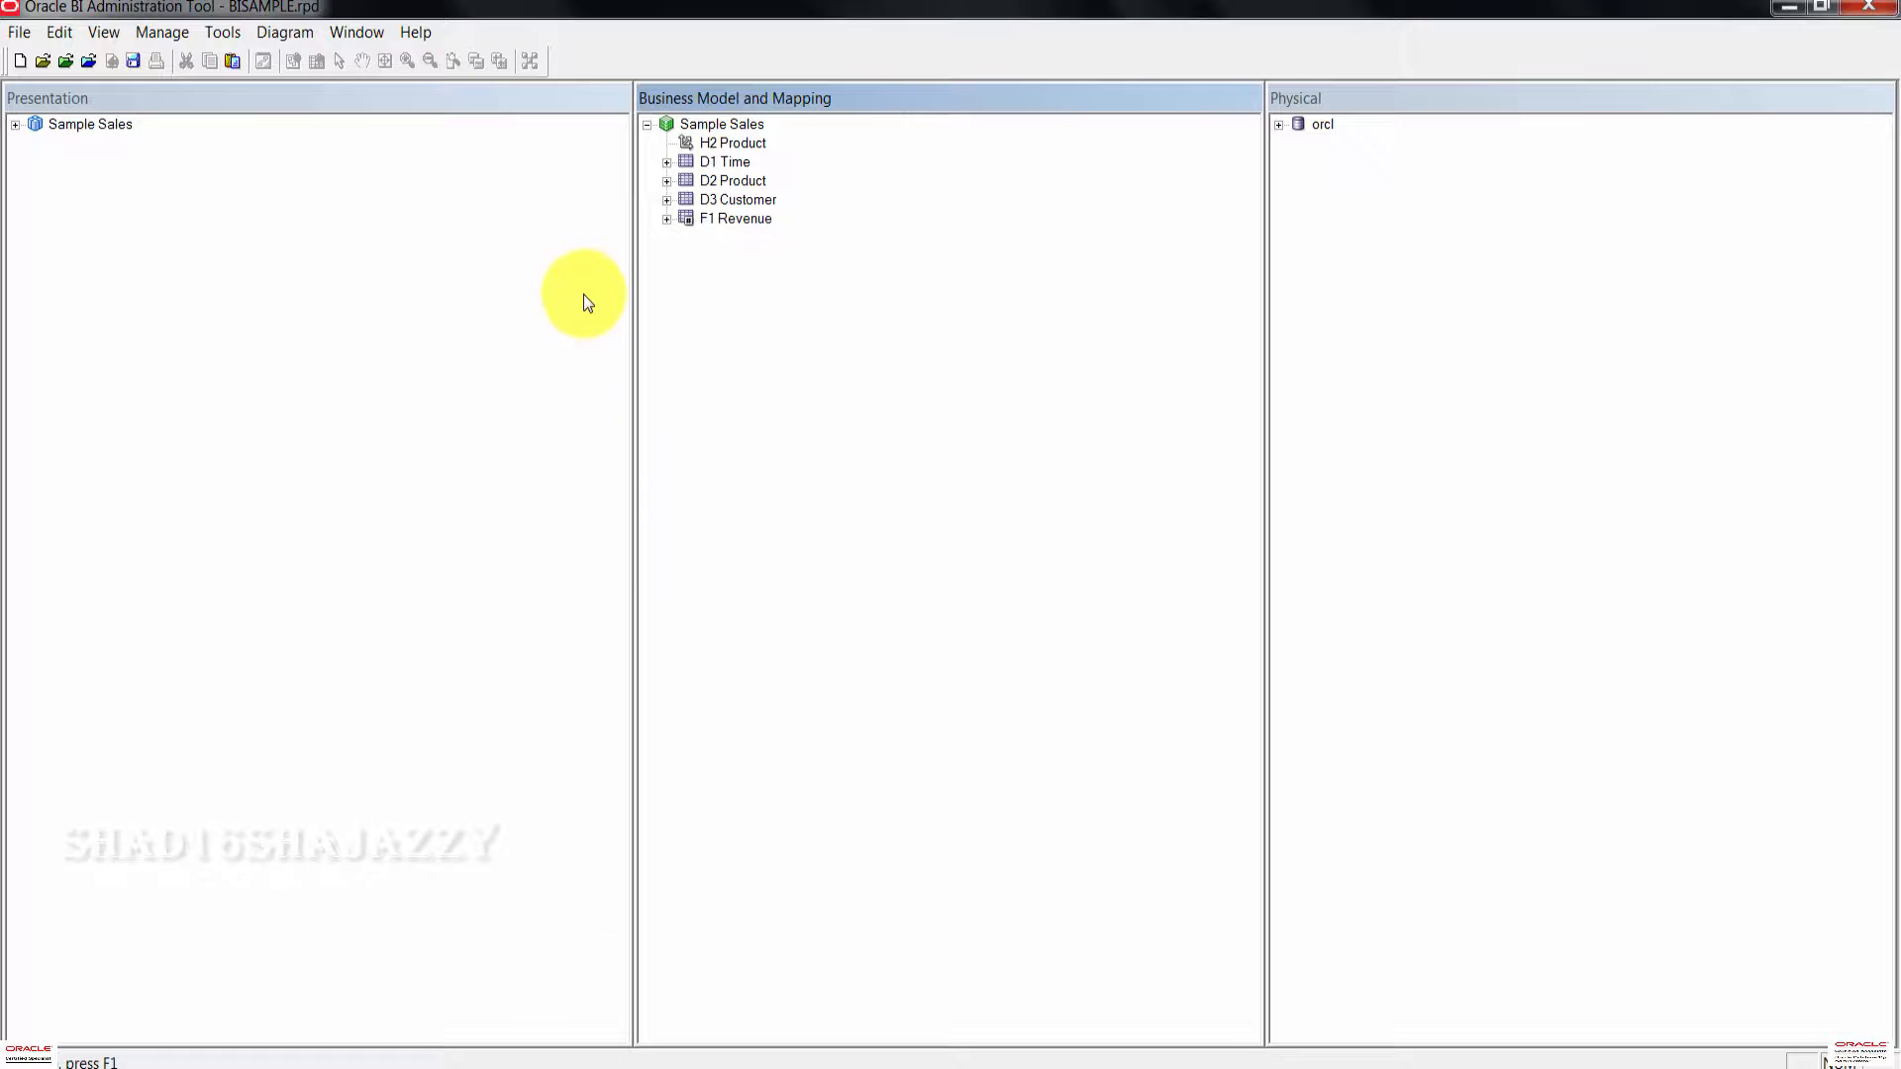
# Step: Create a logical level named Product Total in the H2 Product dimension and set it as the grand total level
pyautogui.click(728, 145)
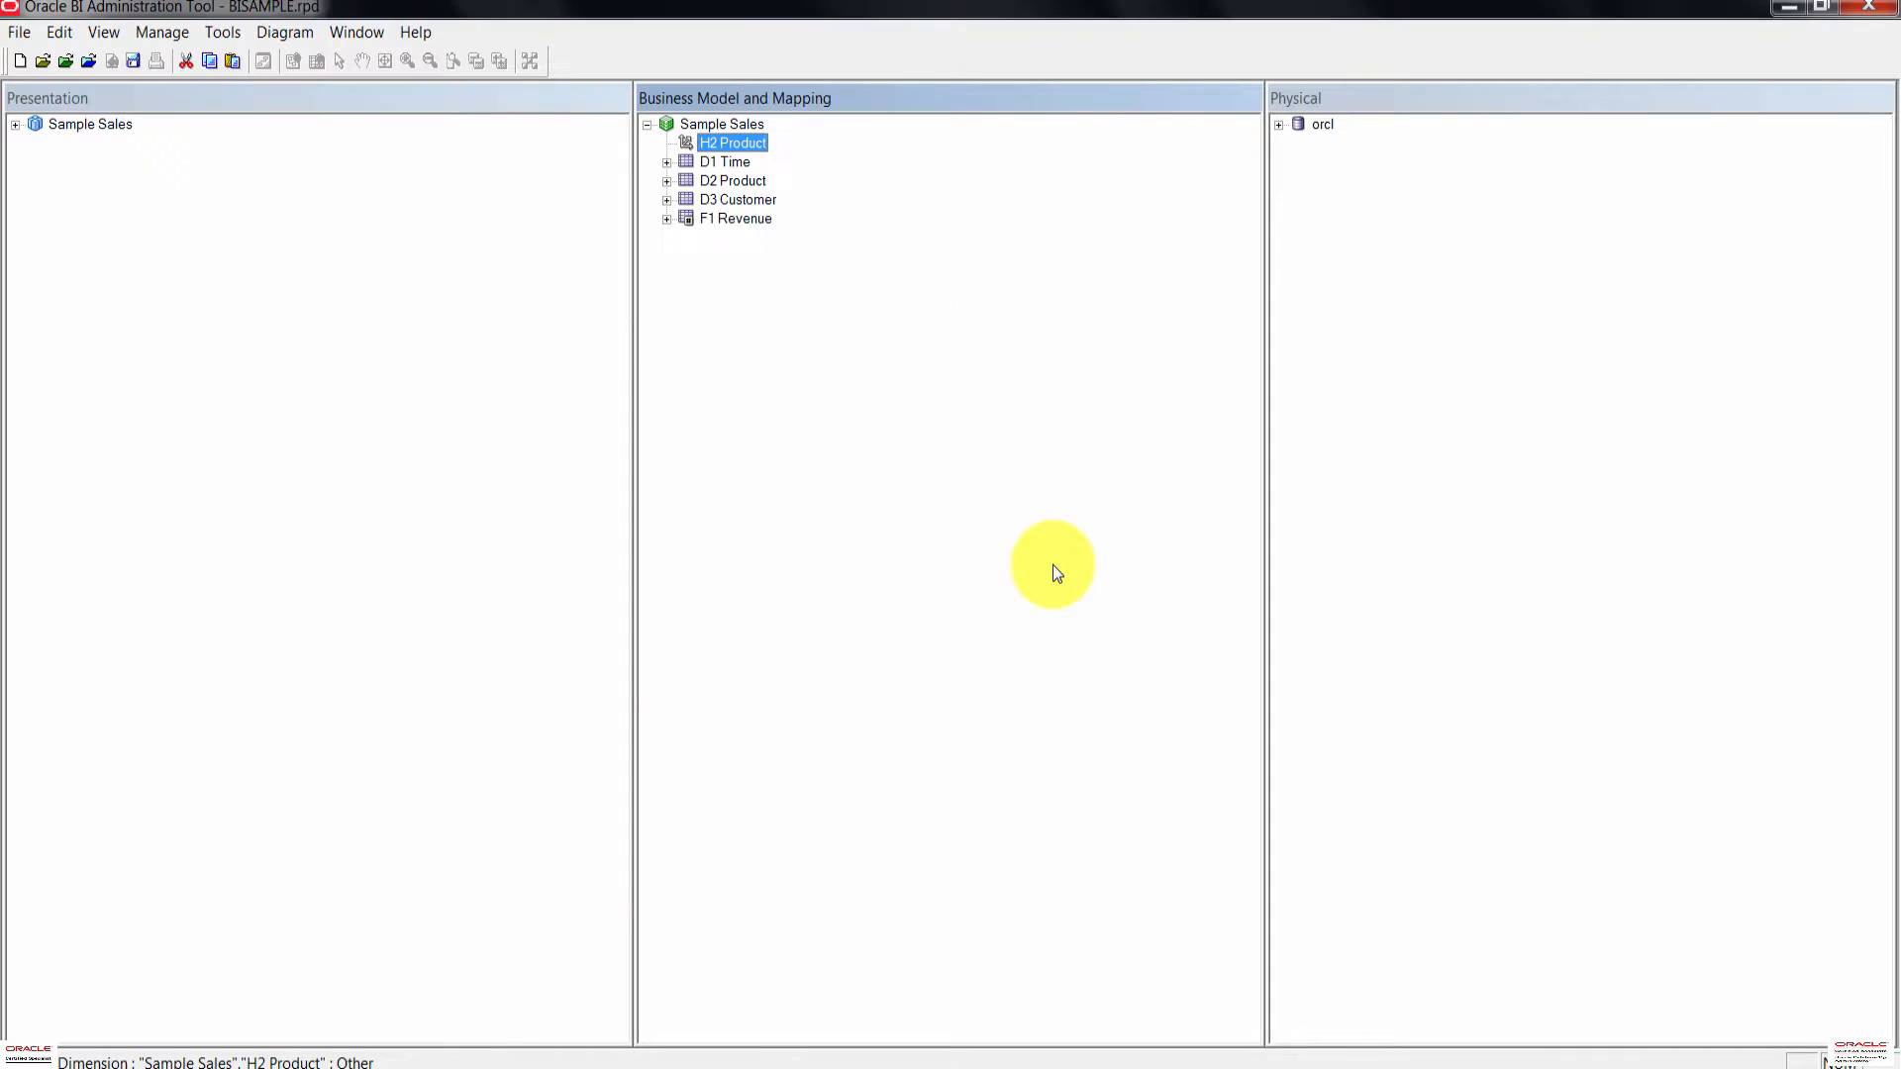
pyautogui.rightClick(727, 142)
pyautogui.moveTo(802, 159)
pyautogui.click(1085, 157)
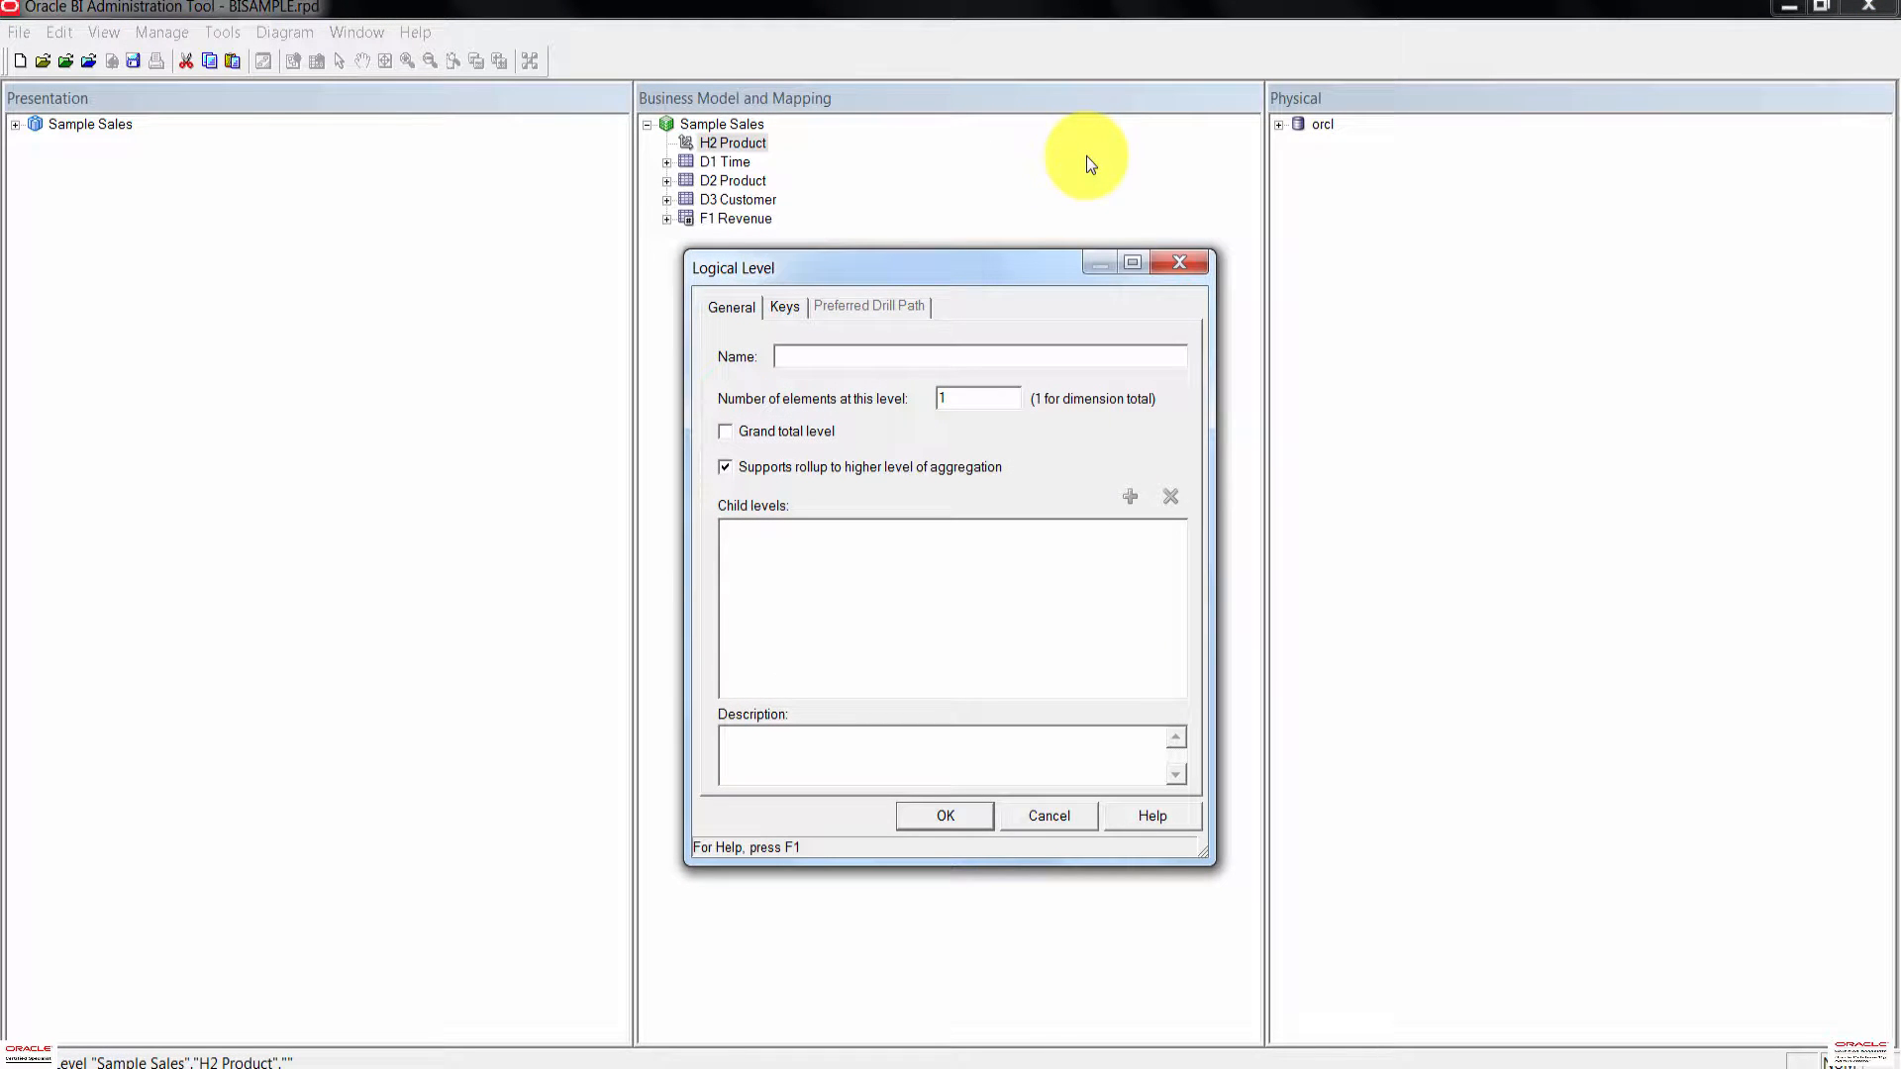
pyautogui.write('Product')
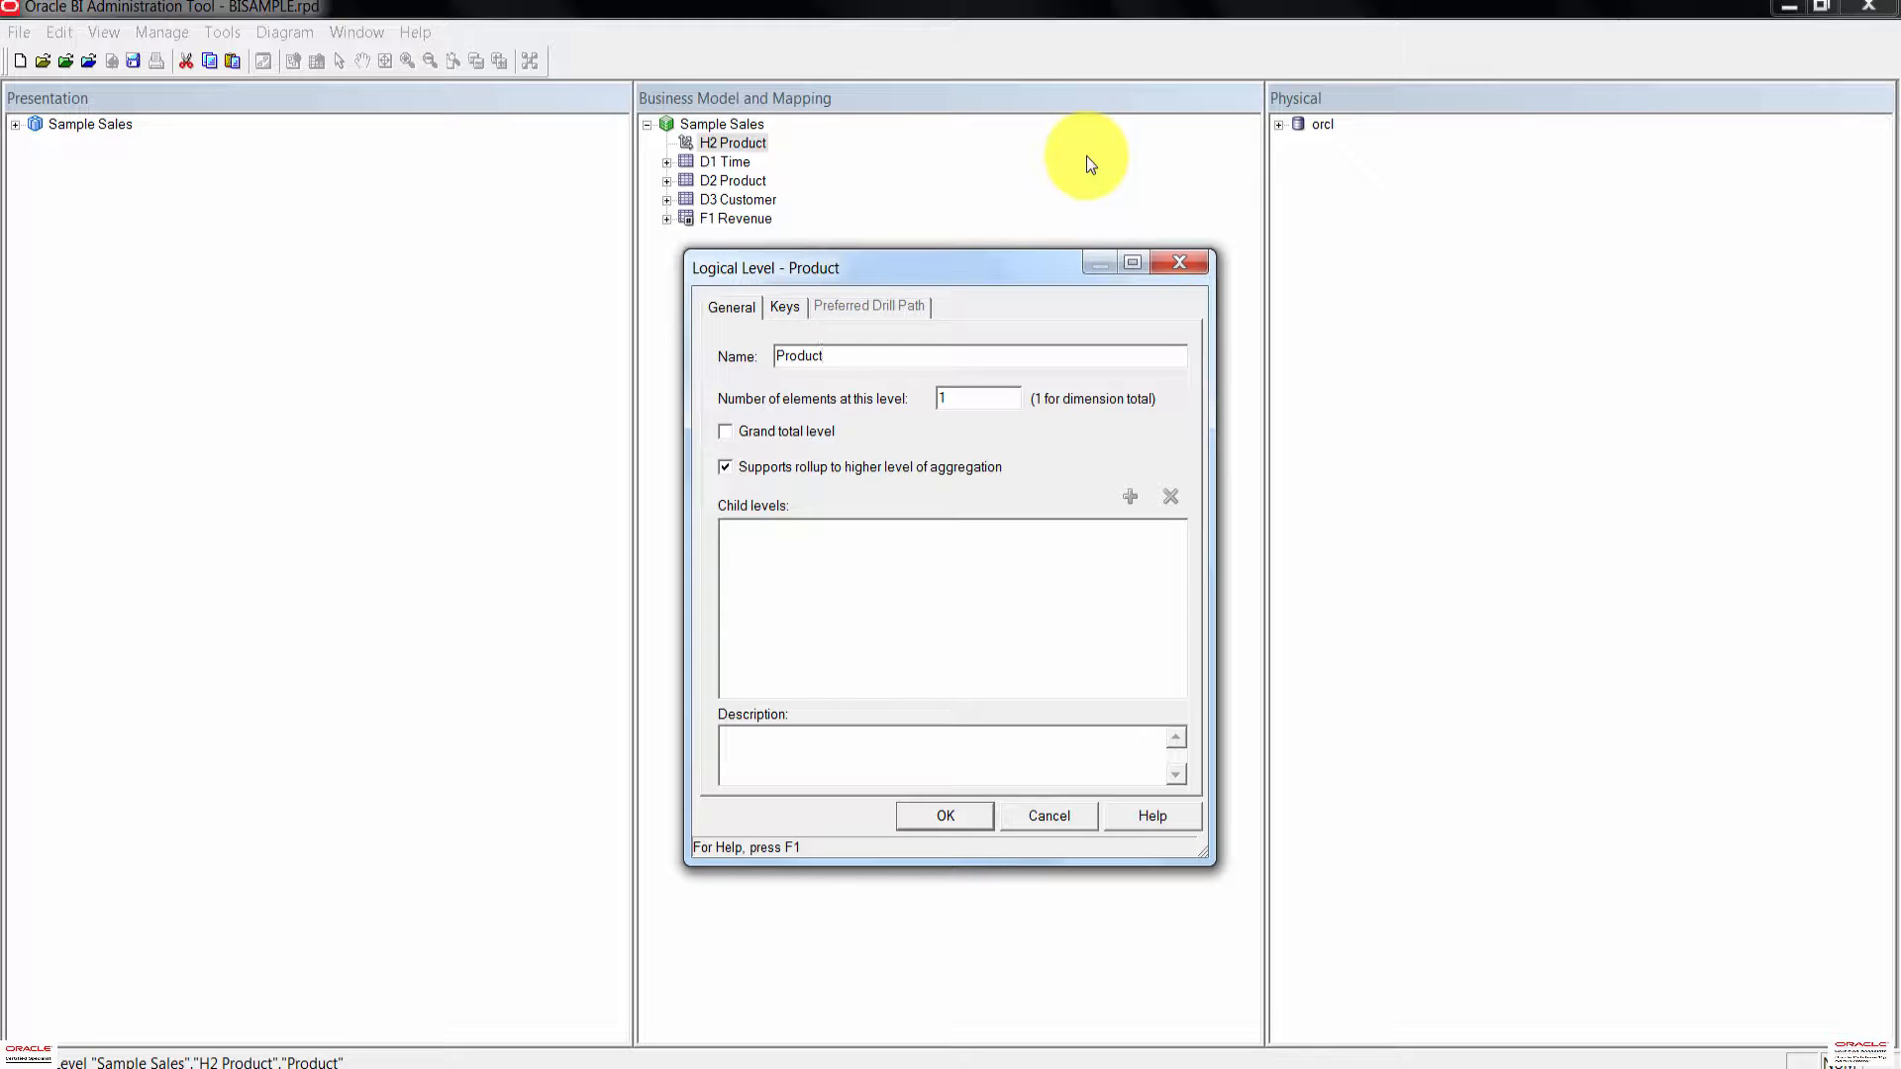
pyautogui.write(' Total')
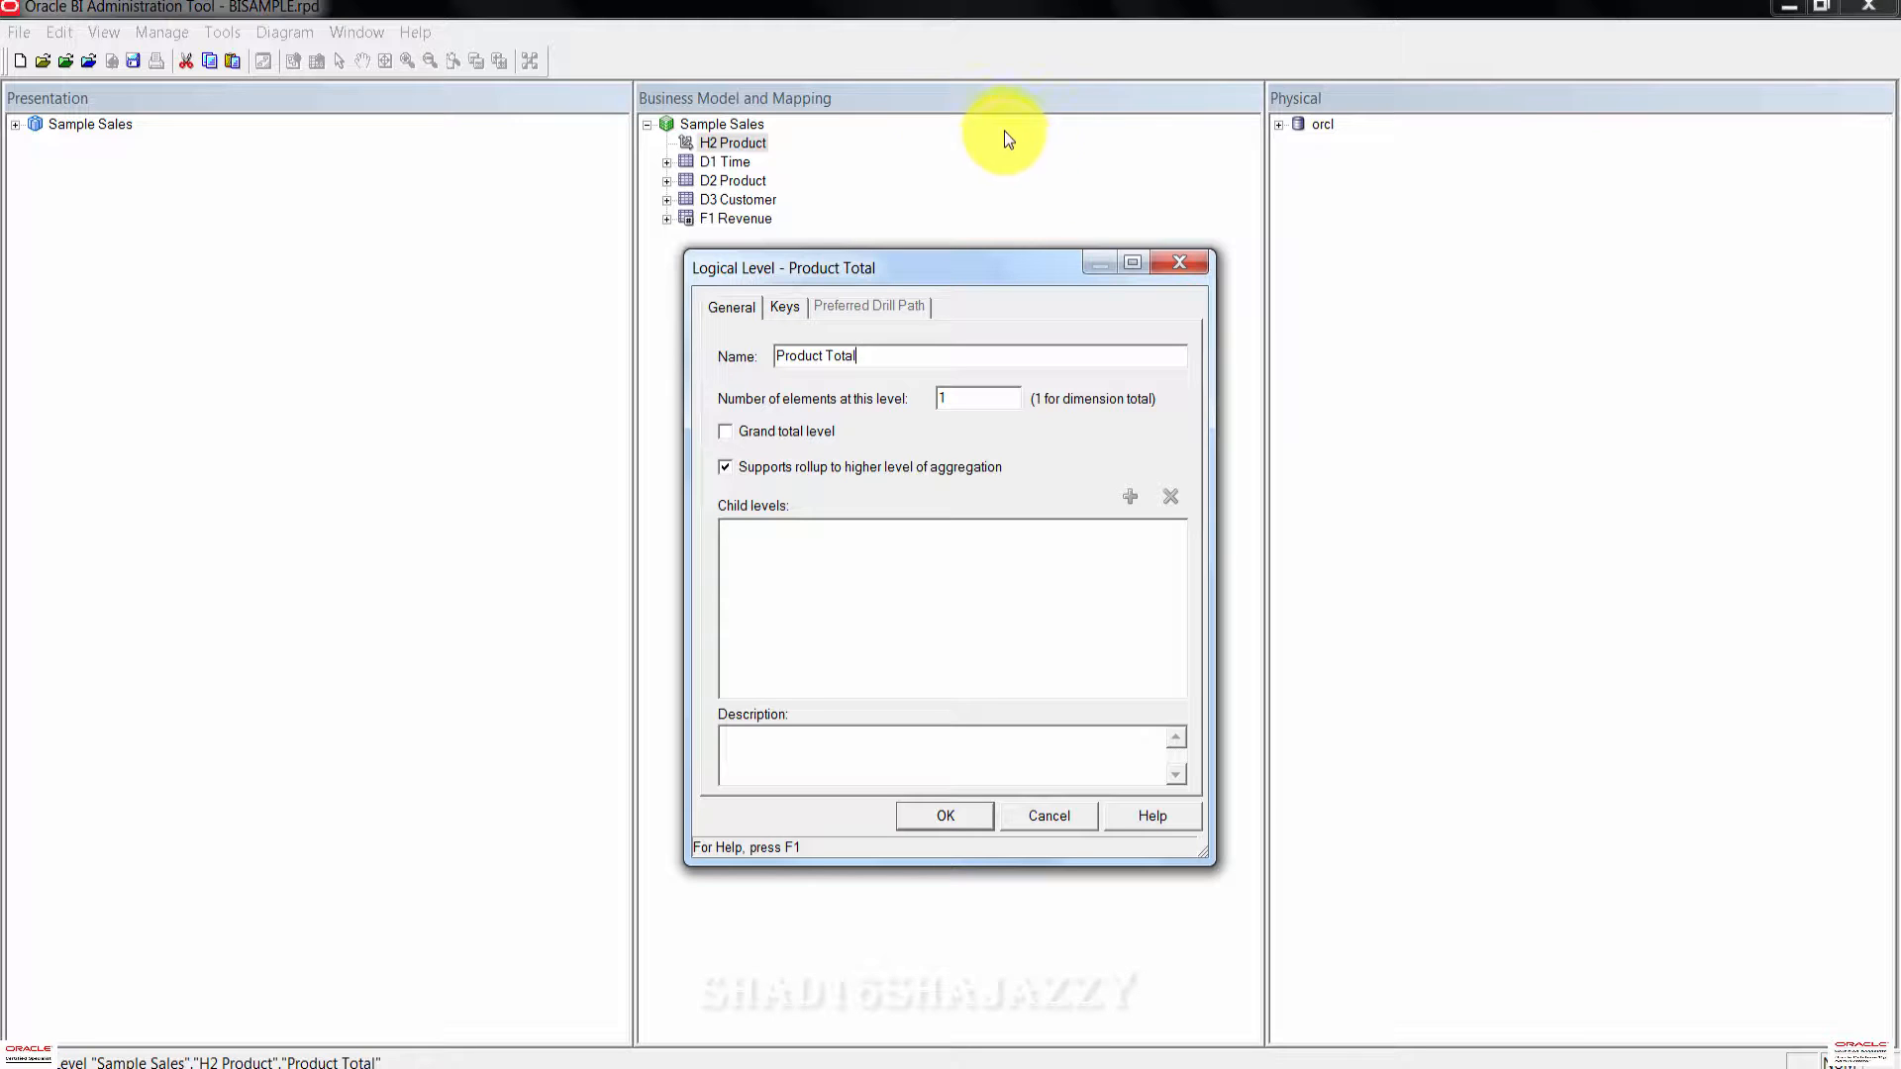
pyautogui.click(727, 436)
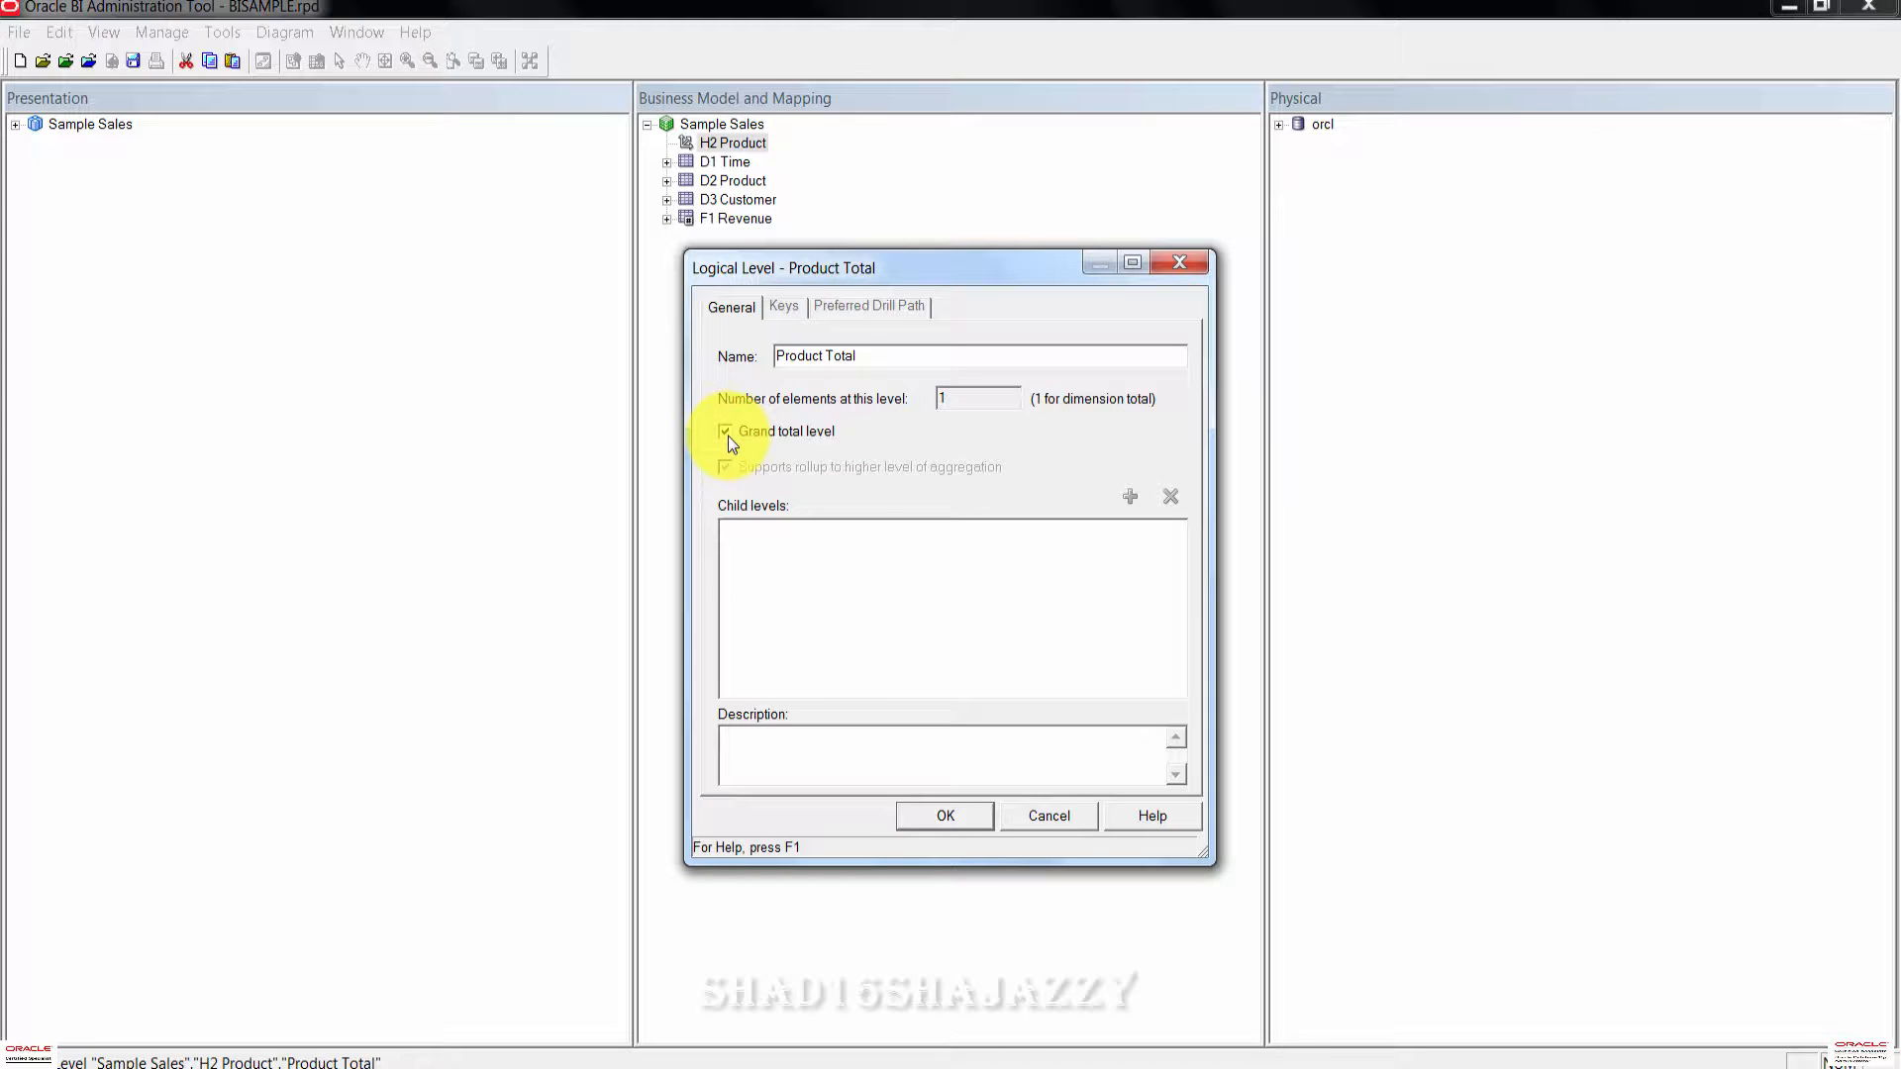
pyautogui.click(728, 435)
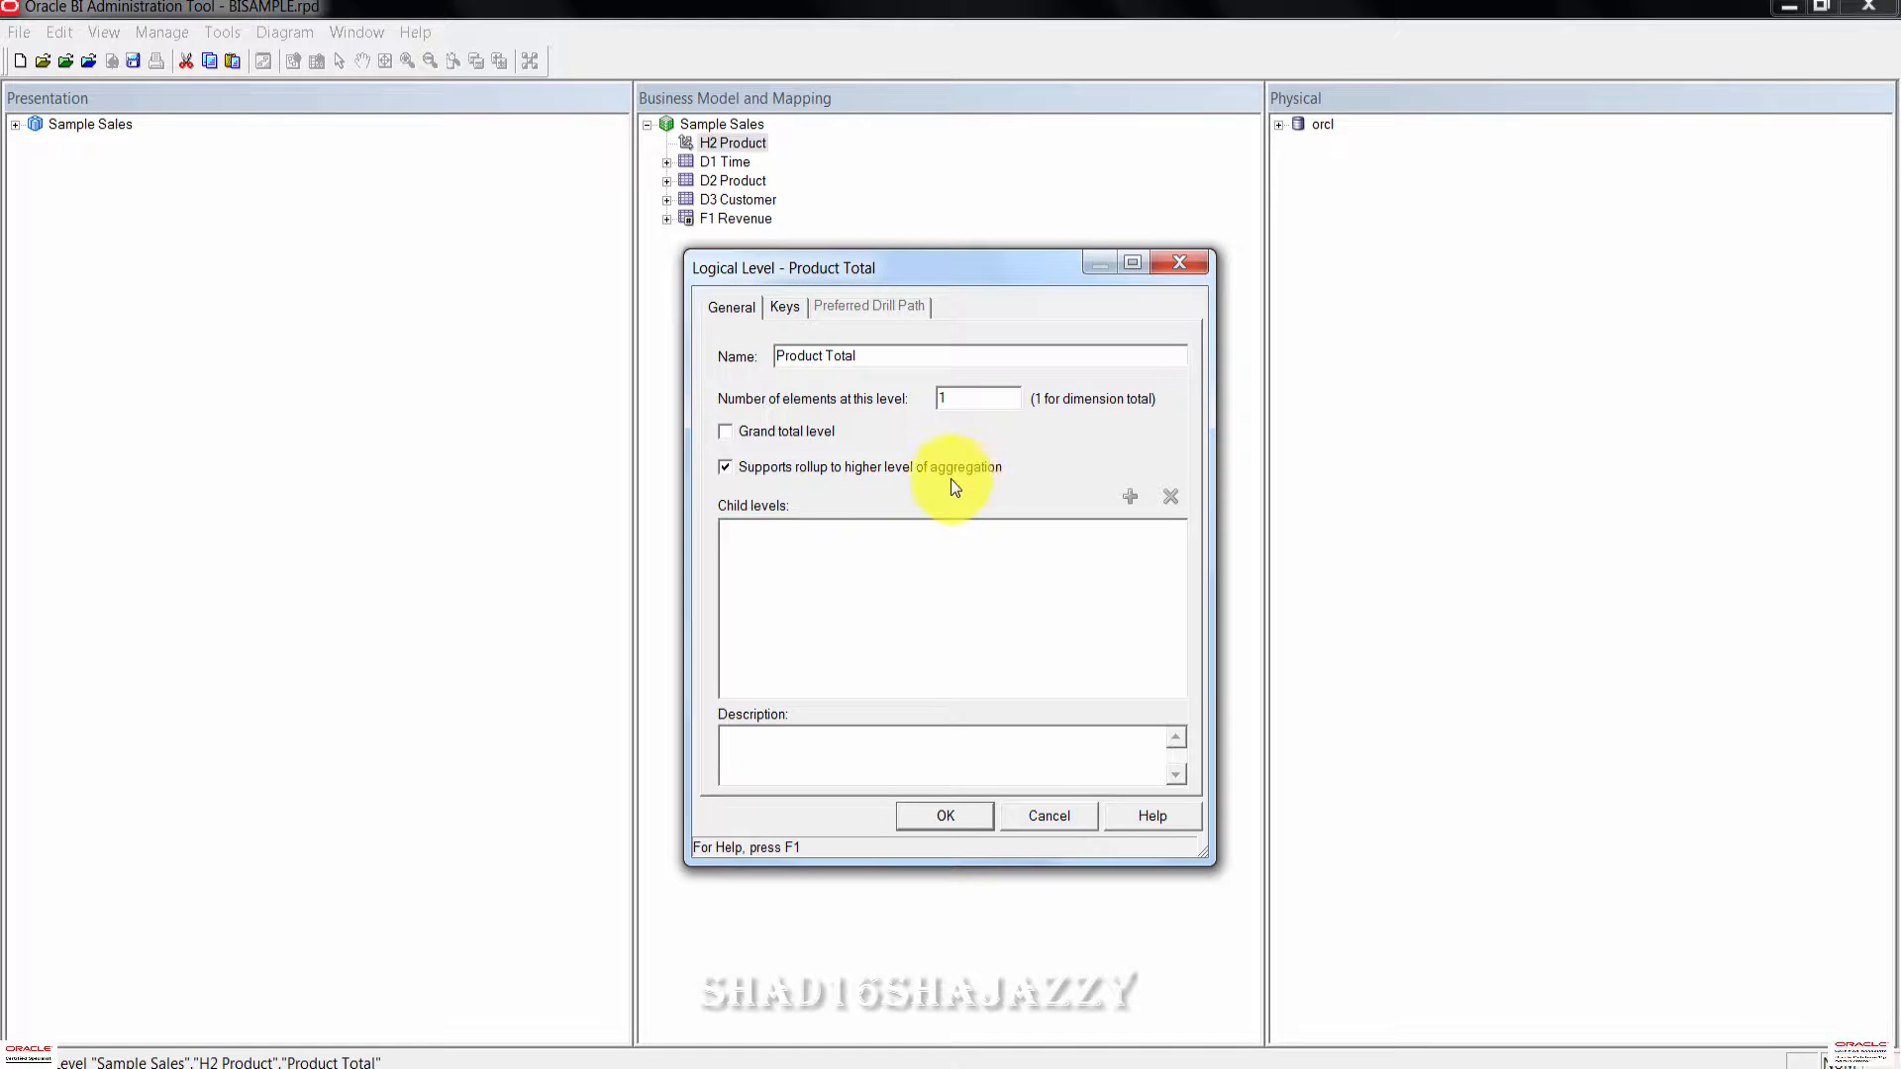
pyautogui.click(727, 436)
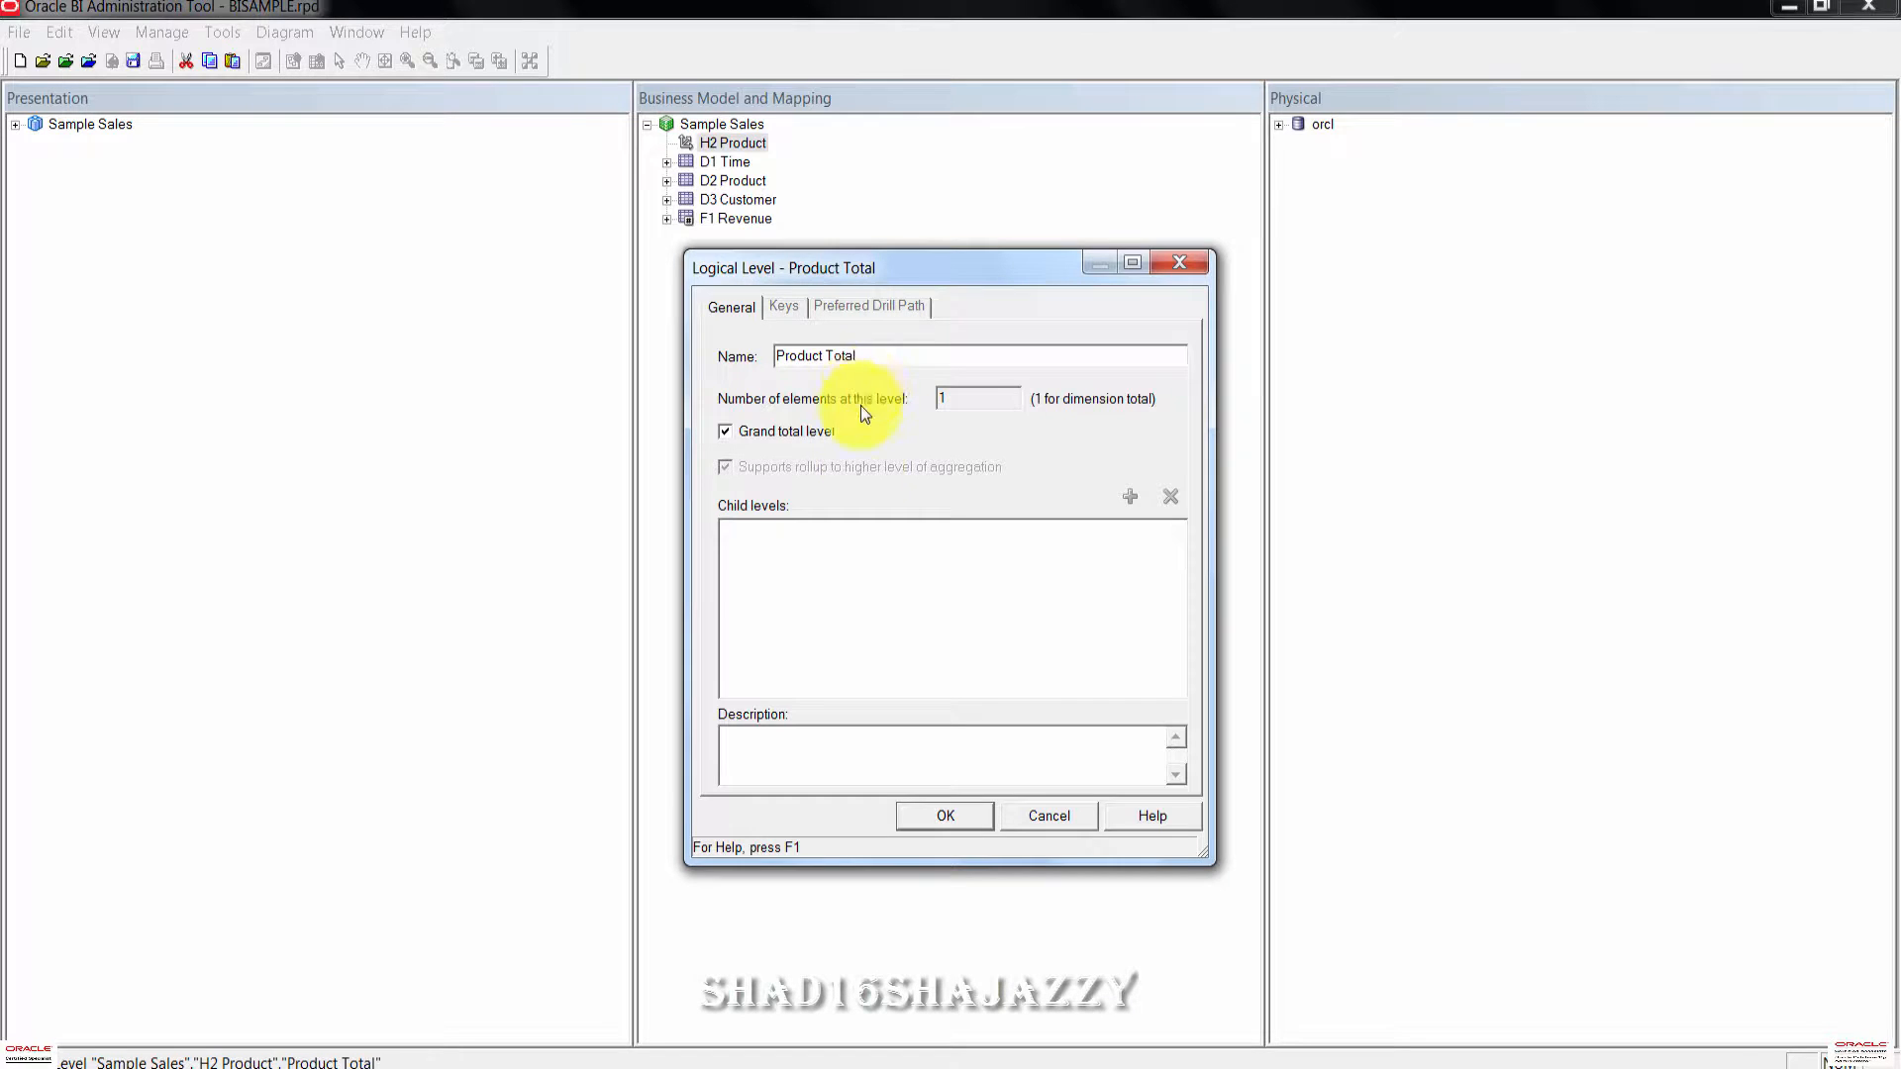
pyautogui.click(946, 817)
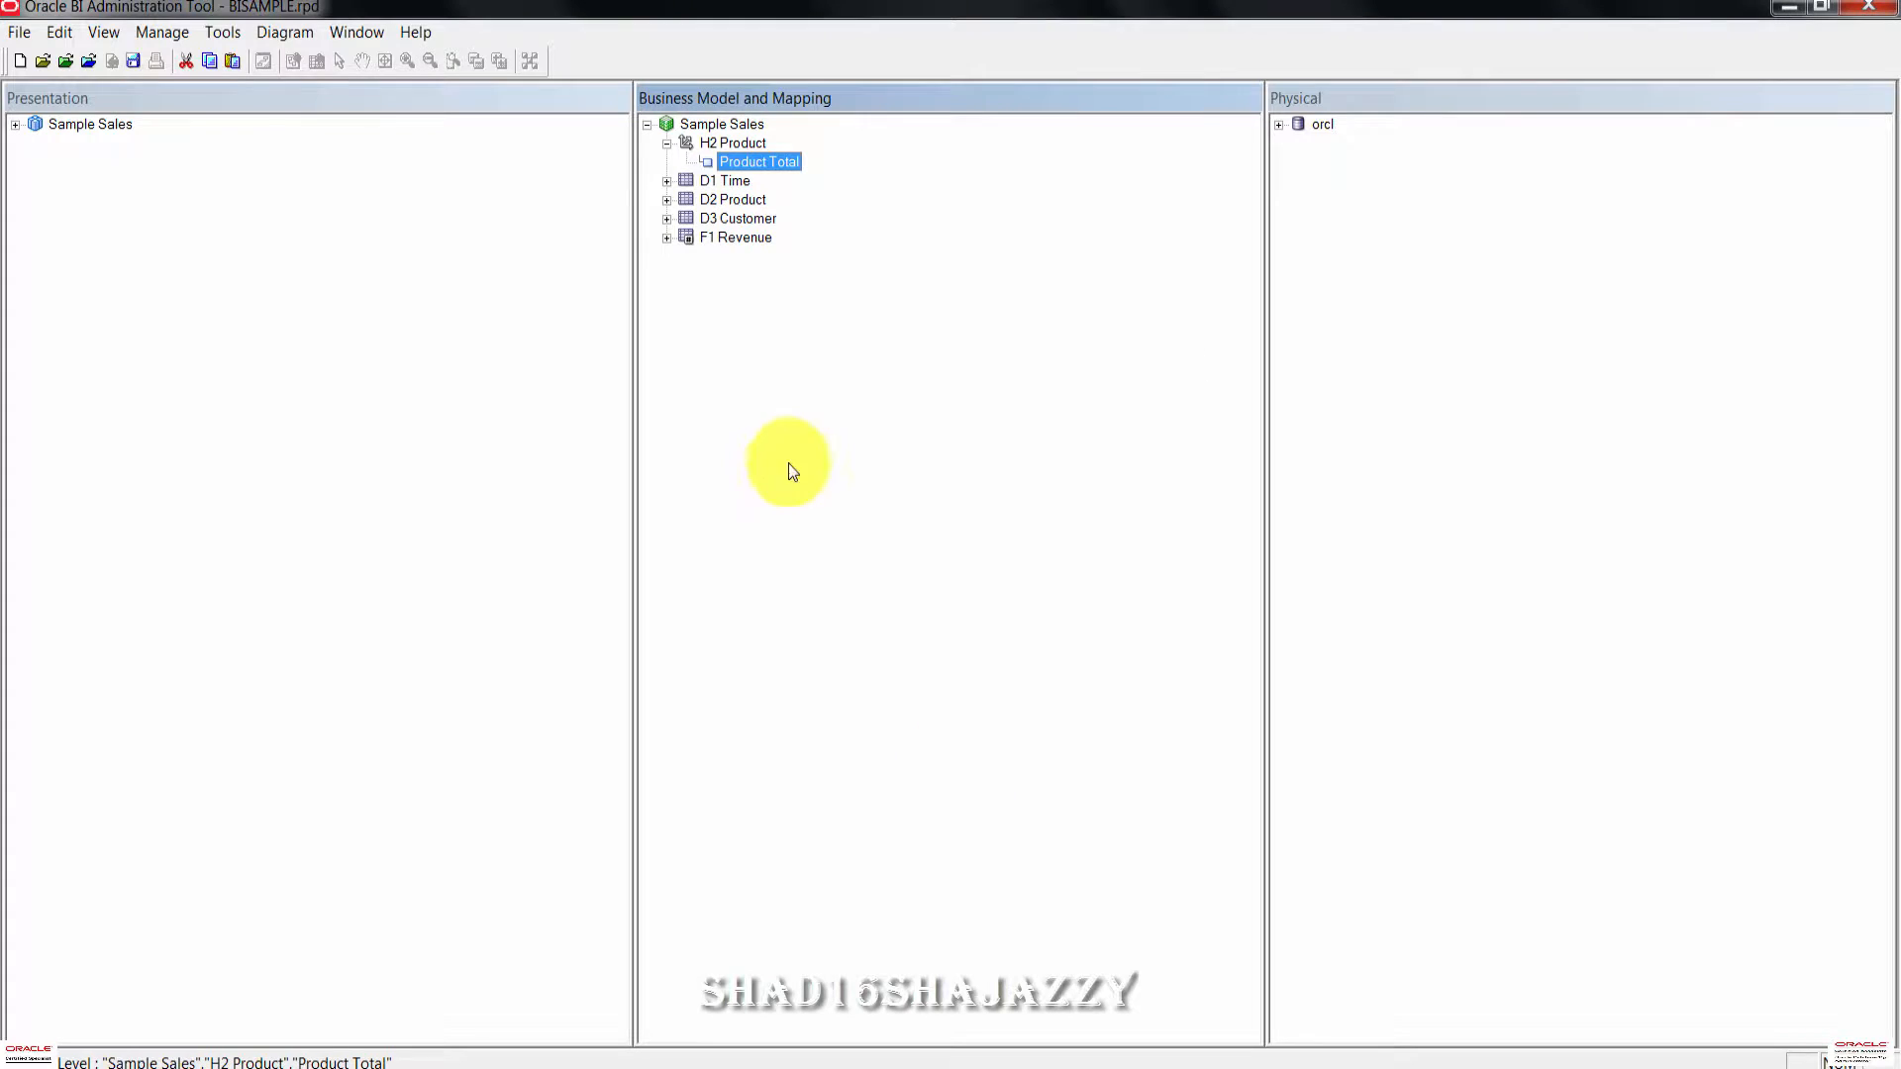
# Step: Add a child level named Product Brand under the Product Total level
pyautogui.rightClick(763, 161)
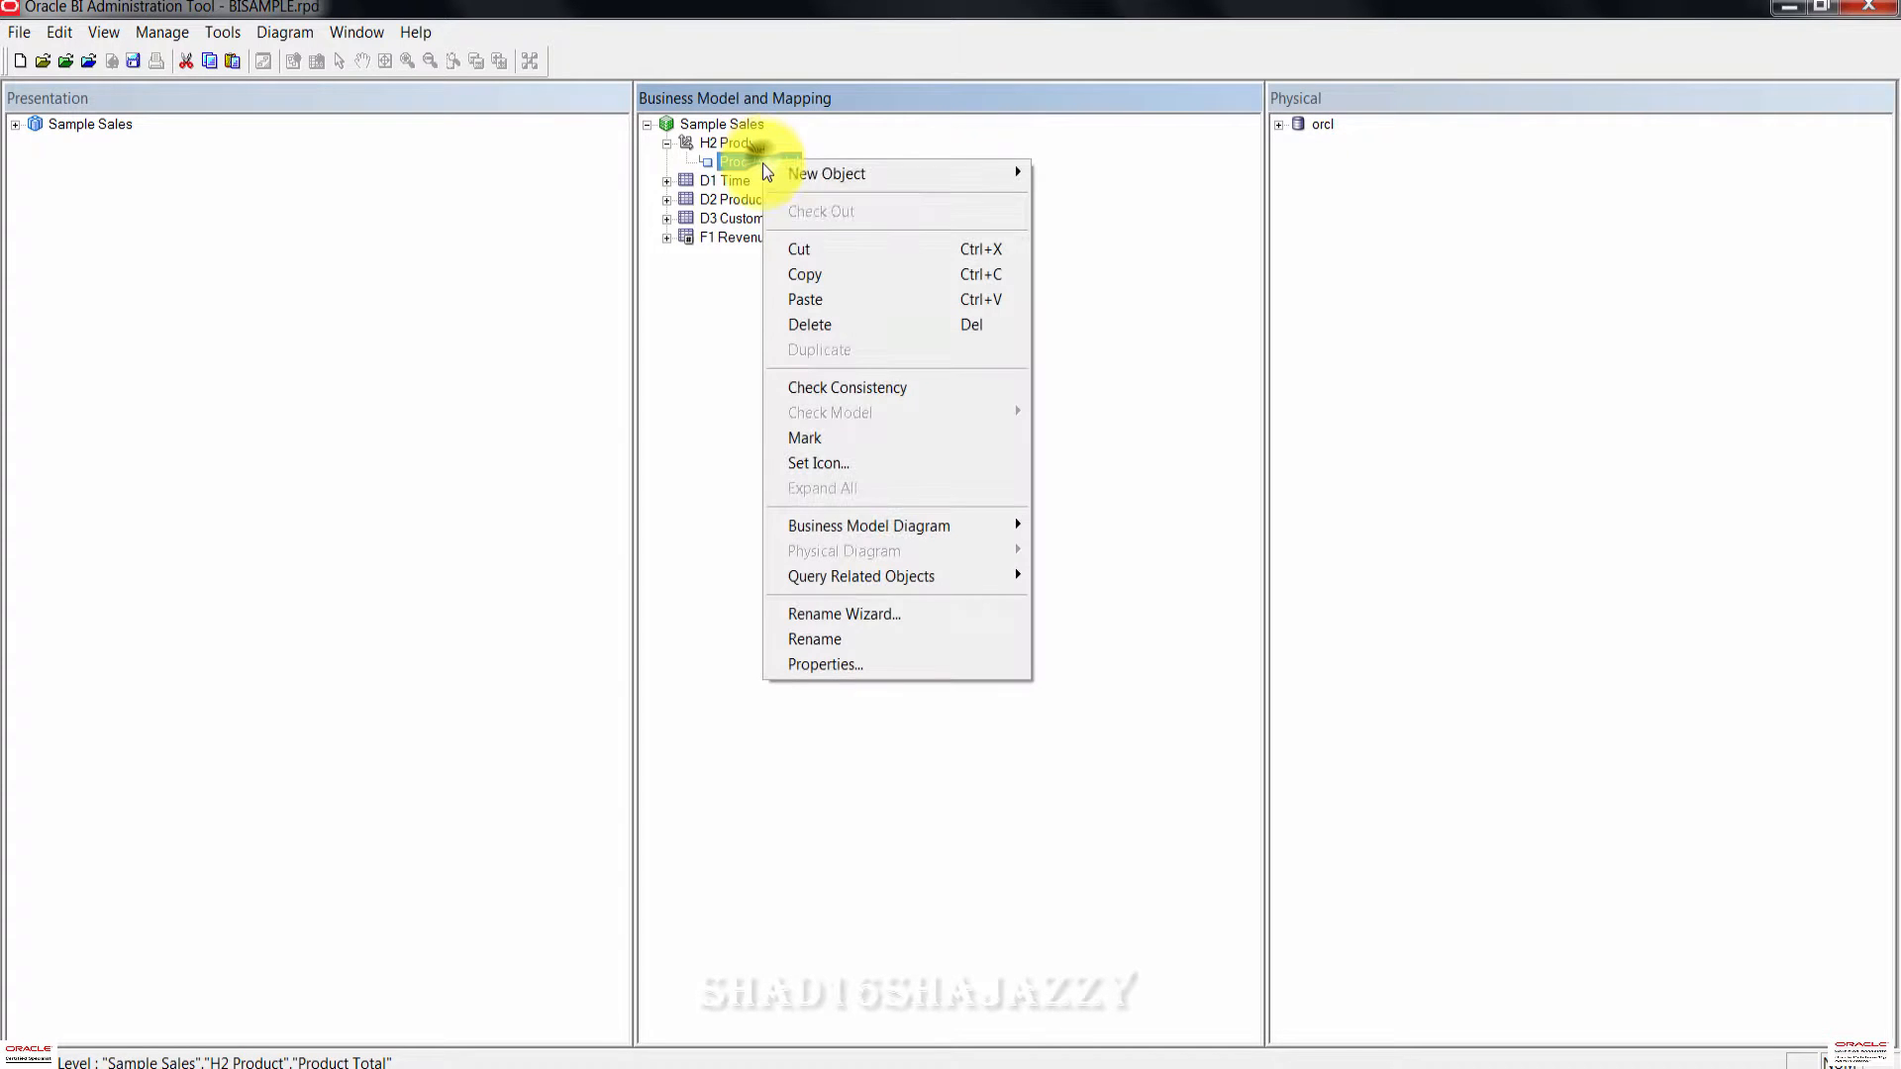
pyautogui.moveTo(1000, 178)
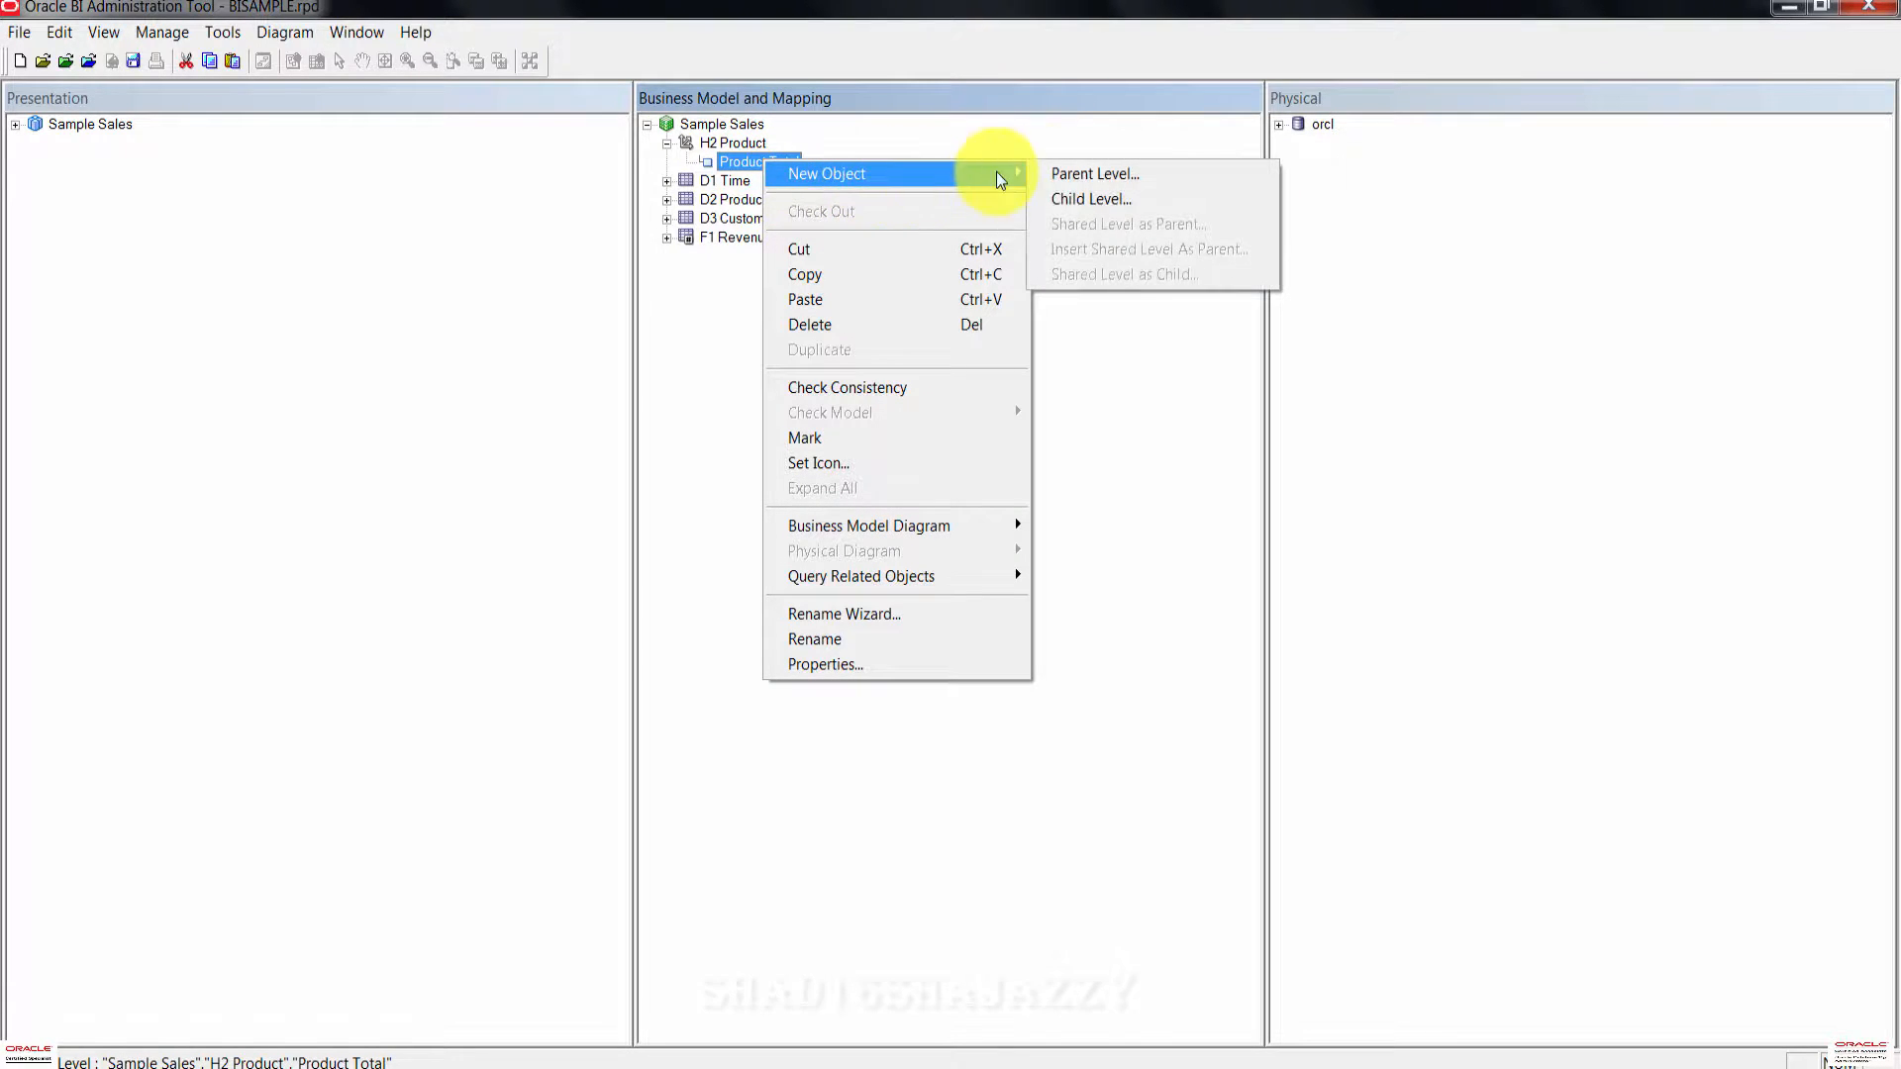
pyautogui.click(1127, 206)
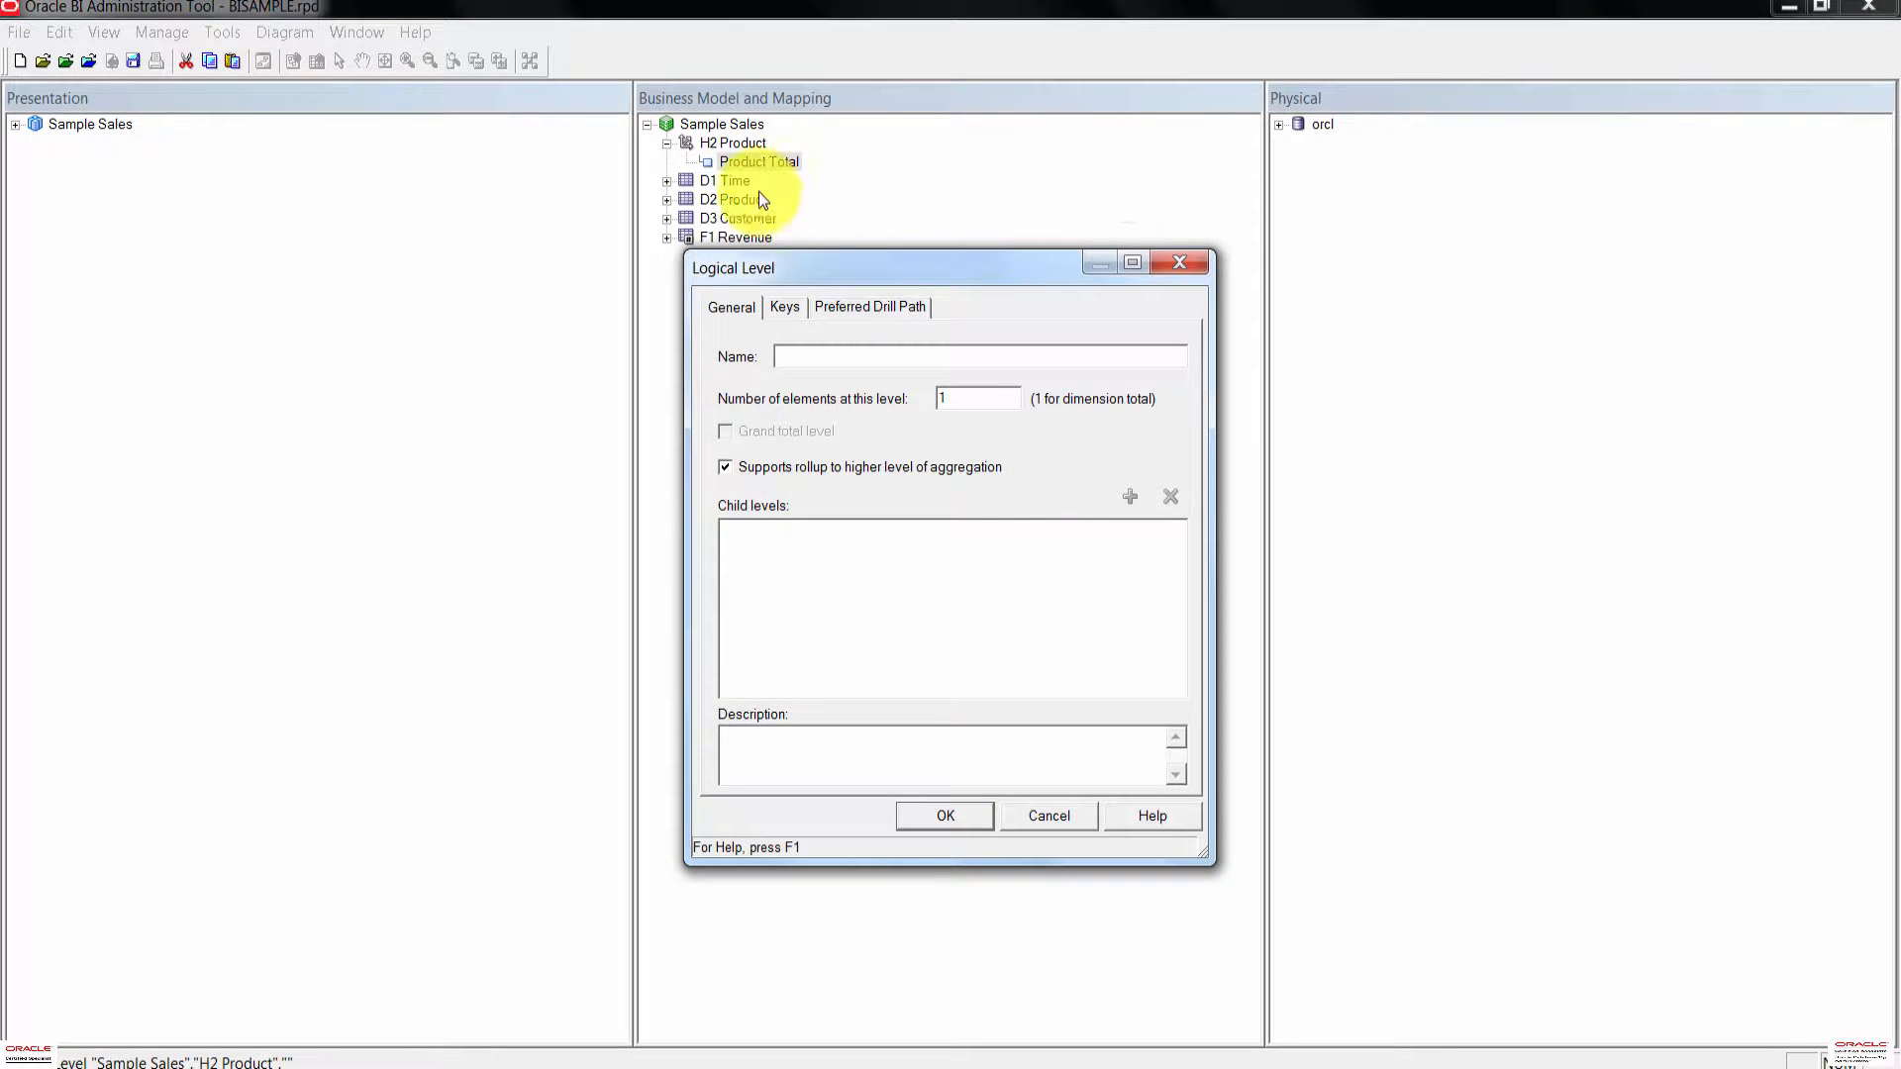
pyautogui.click(913, 357)
pyautogui.write('Pr')
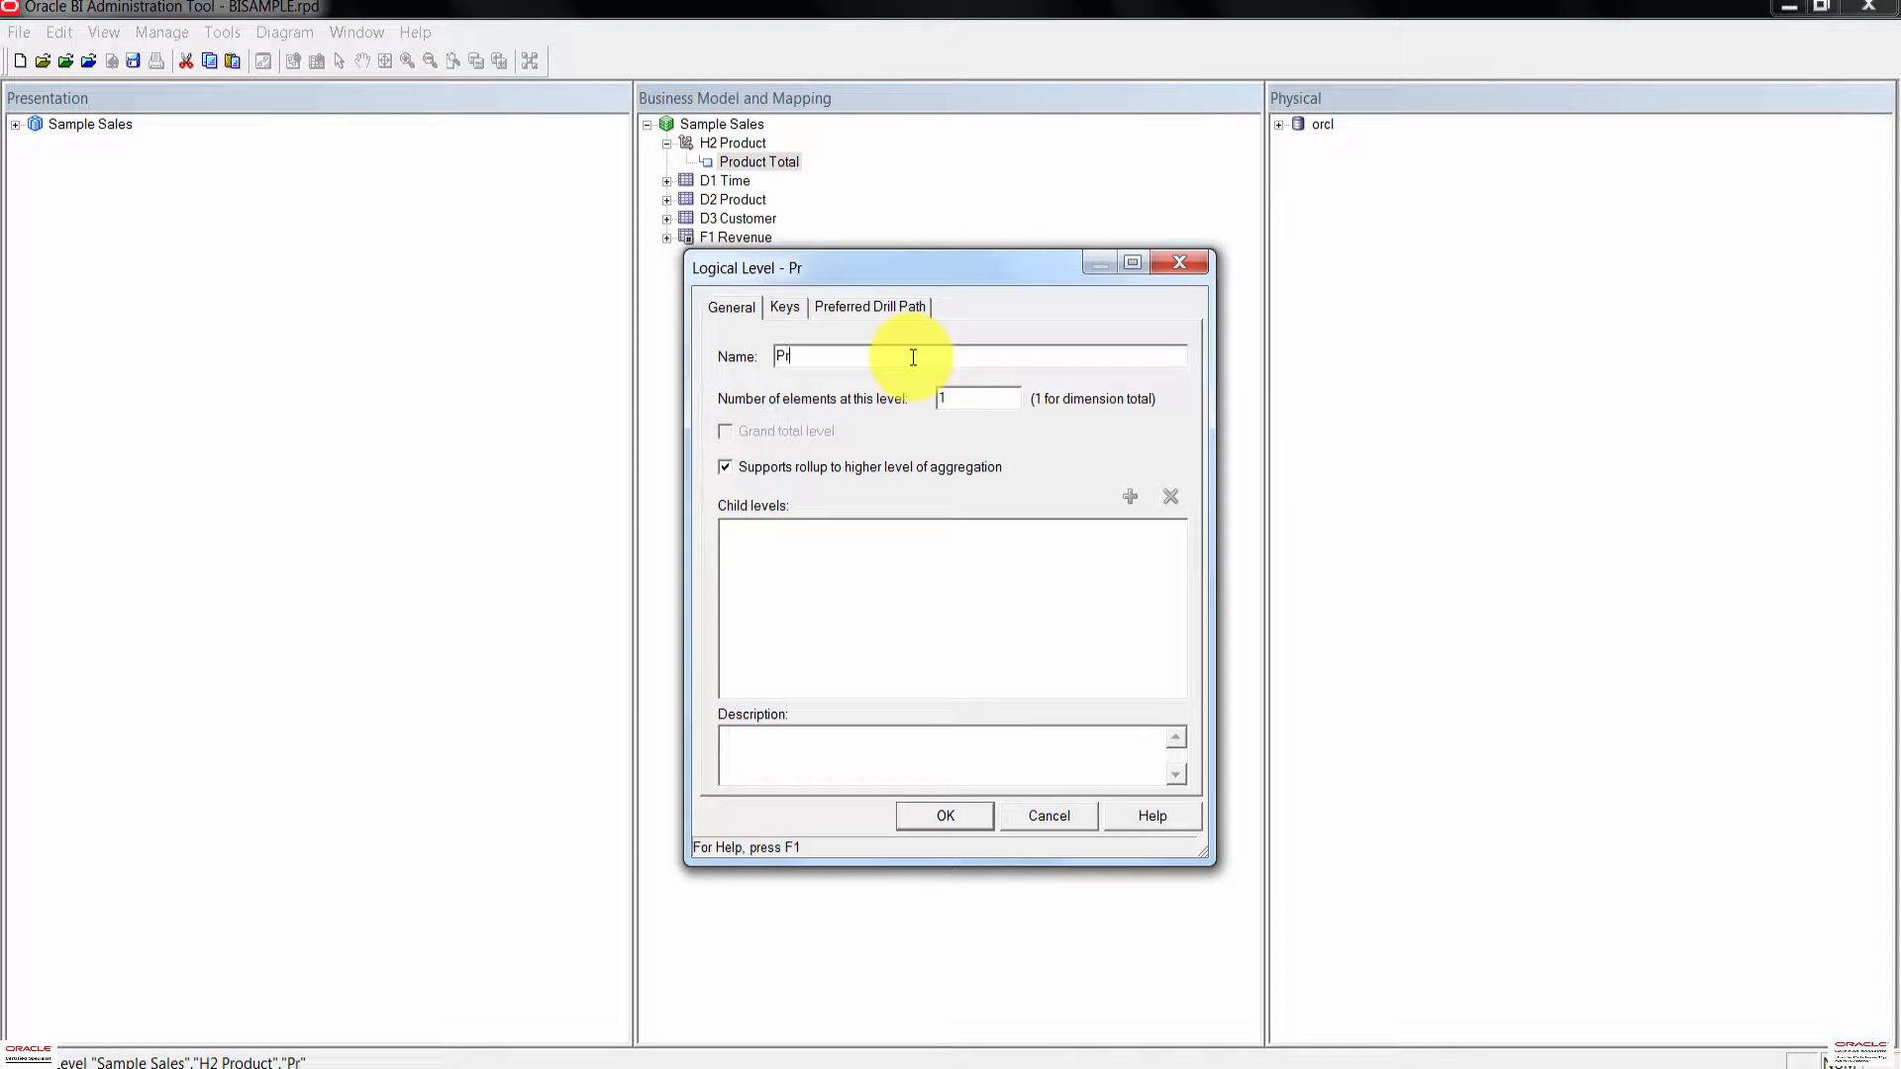
pyautogui.write('oduct B')
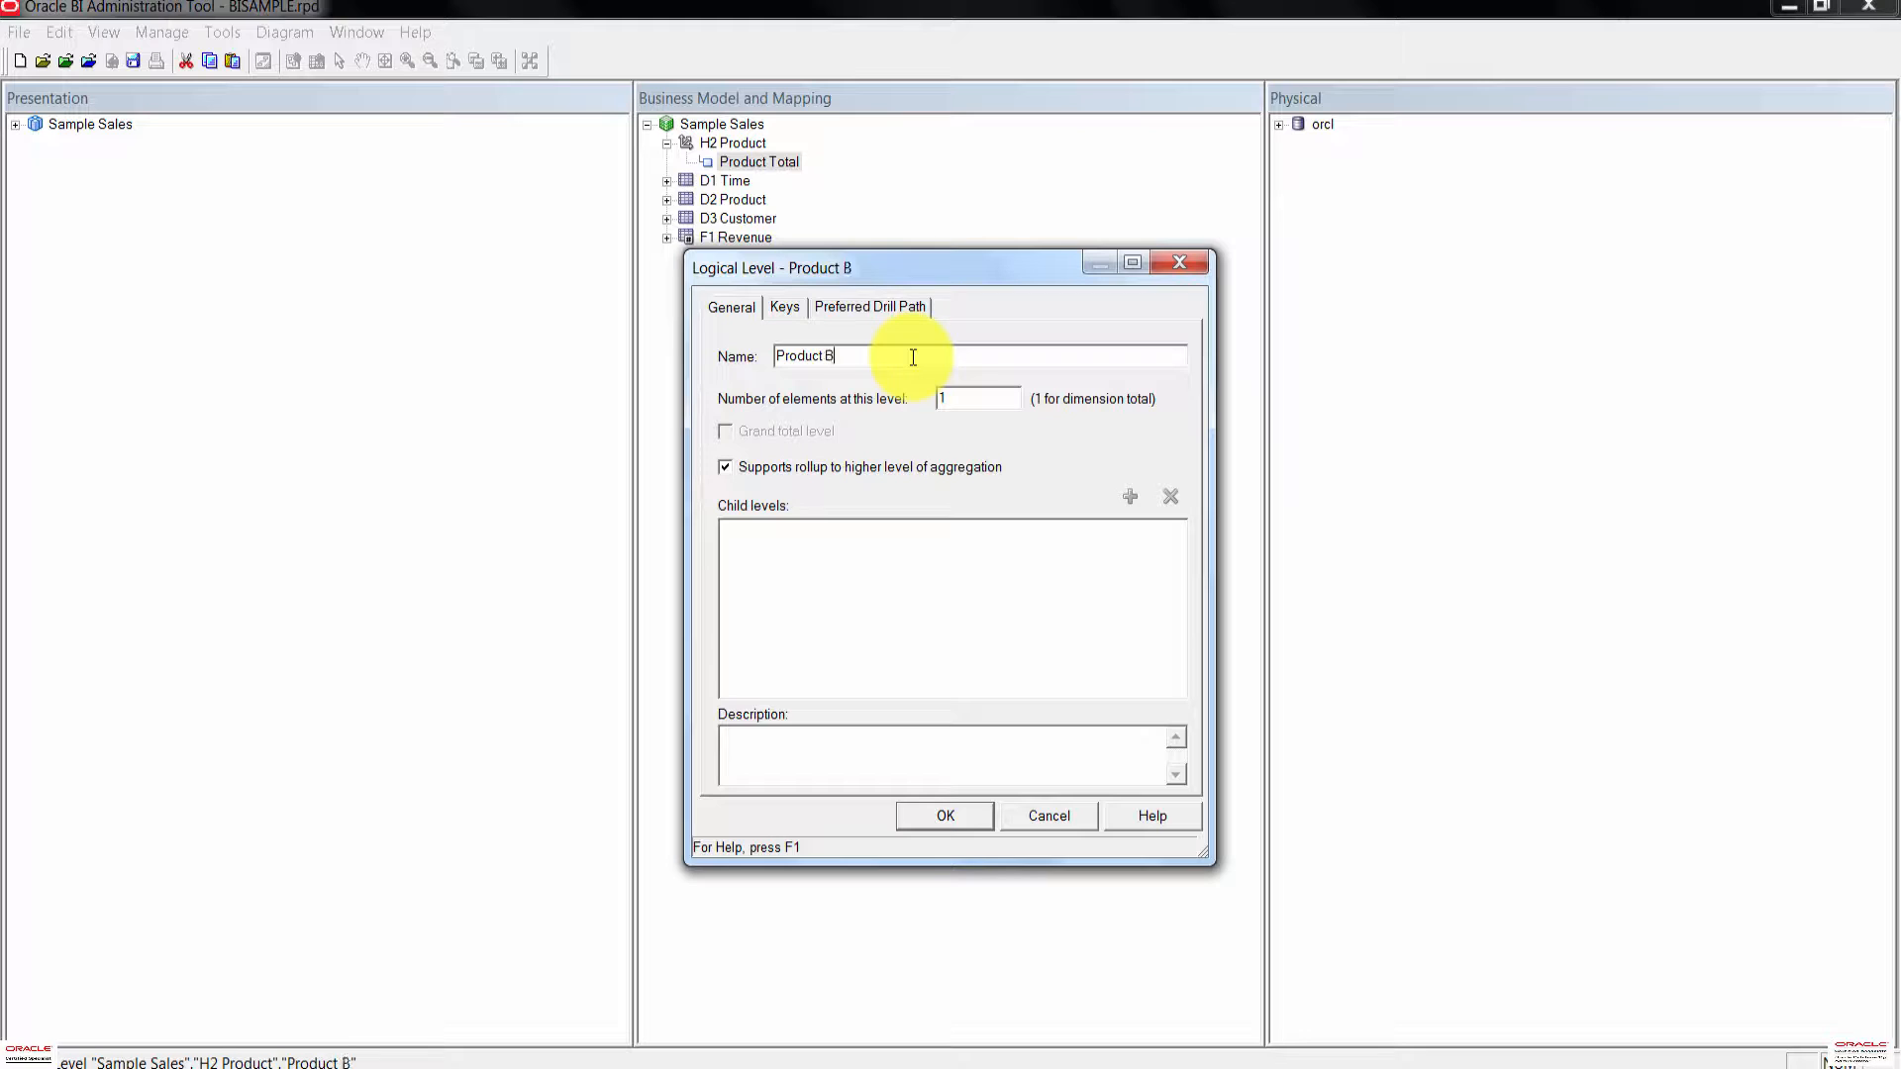
pyautogui.write('rand')
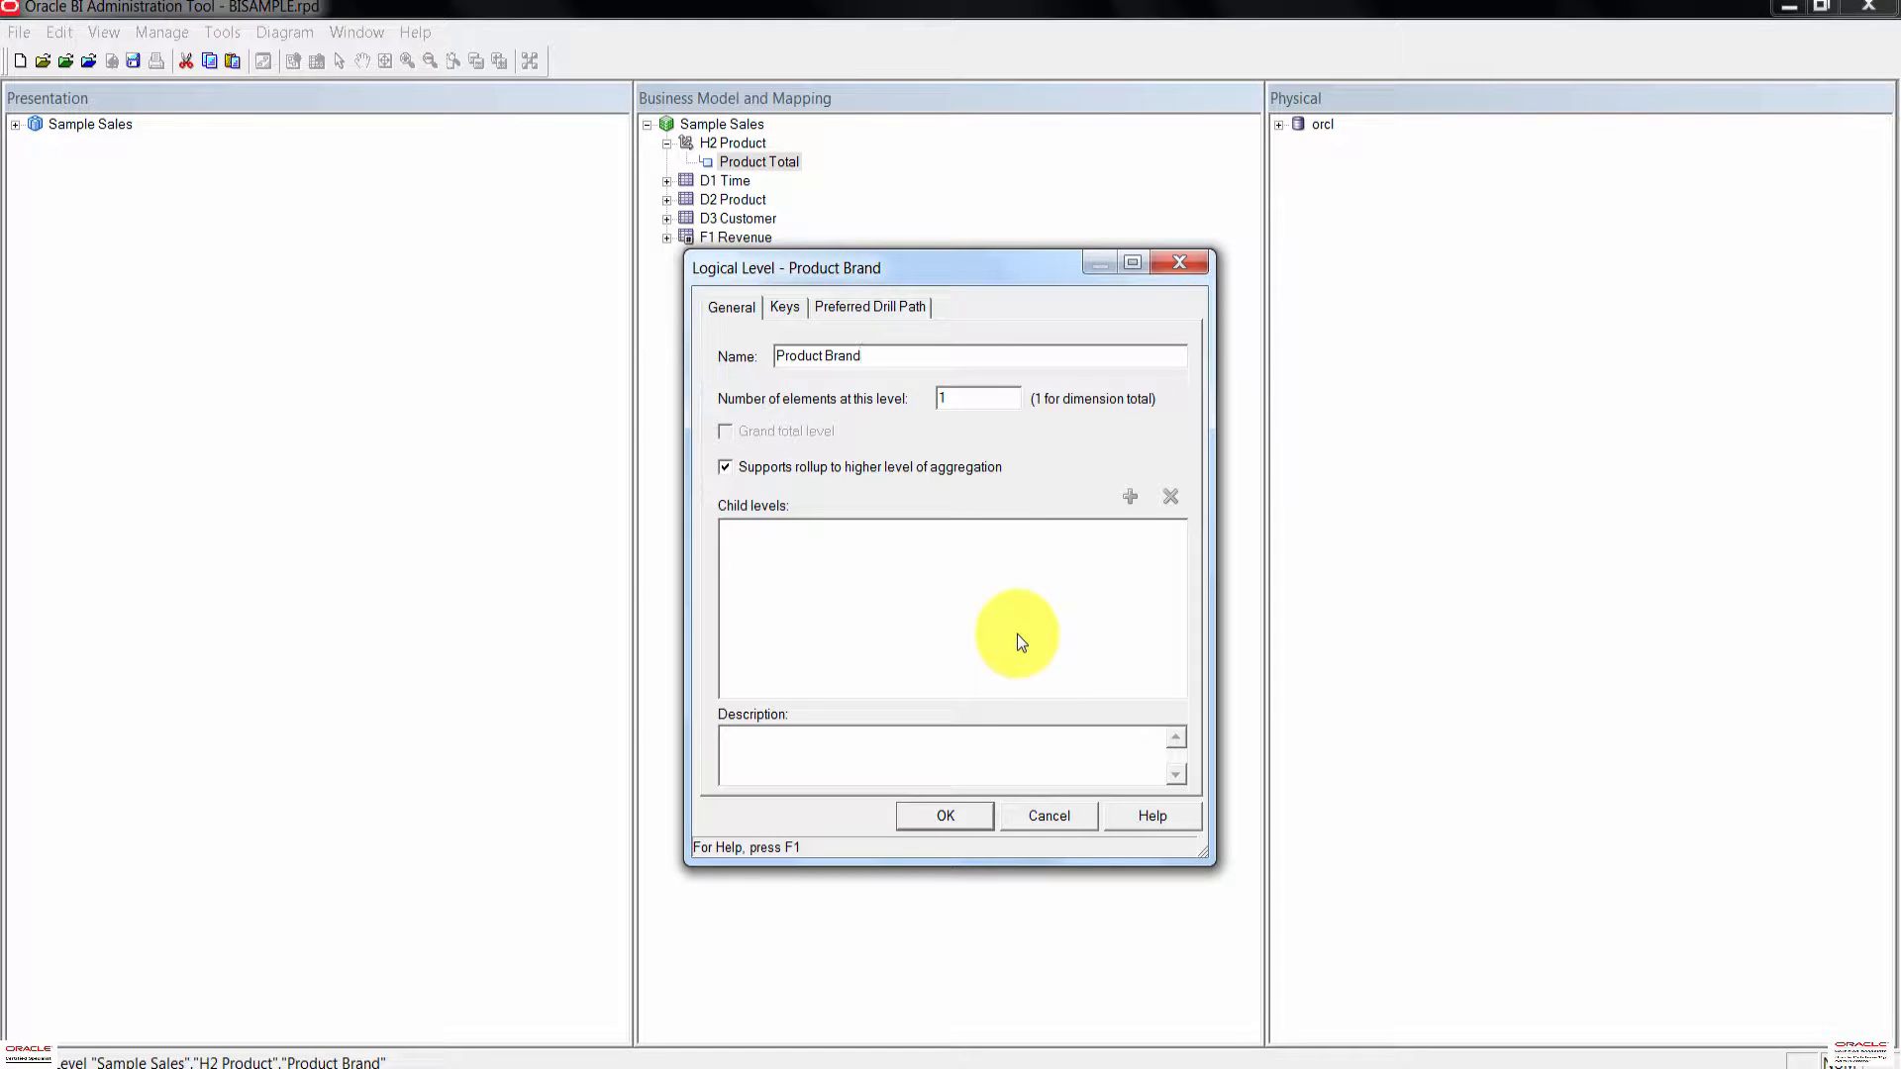
pyautogui.click(946, 816)
pyautogui.click(848, 525)
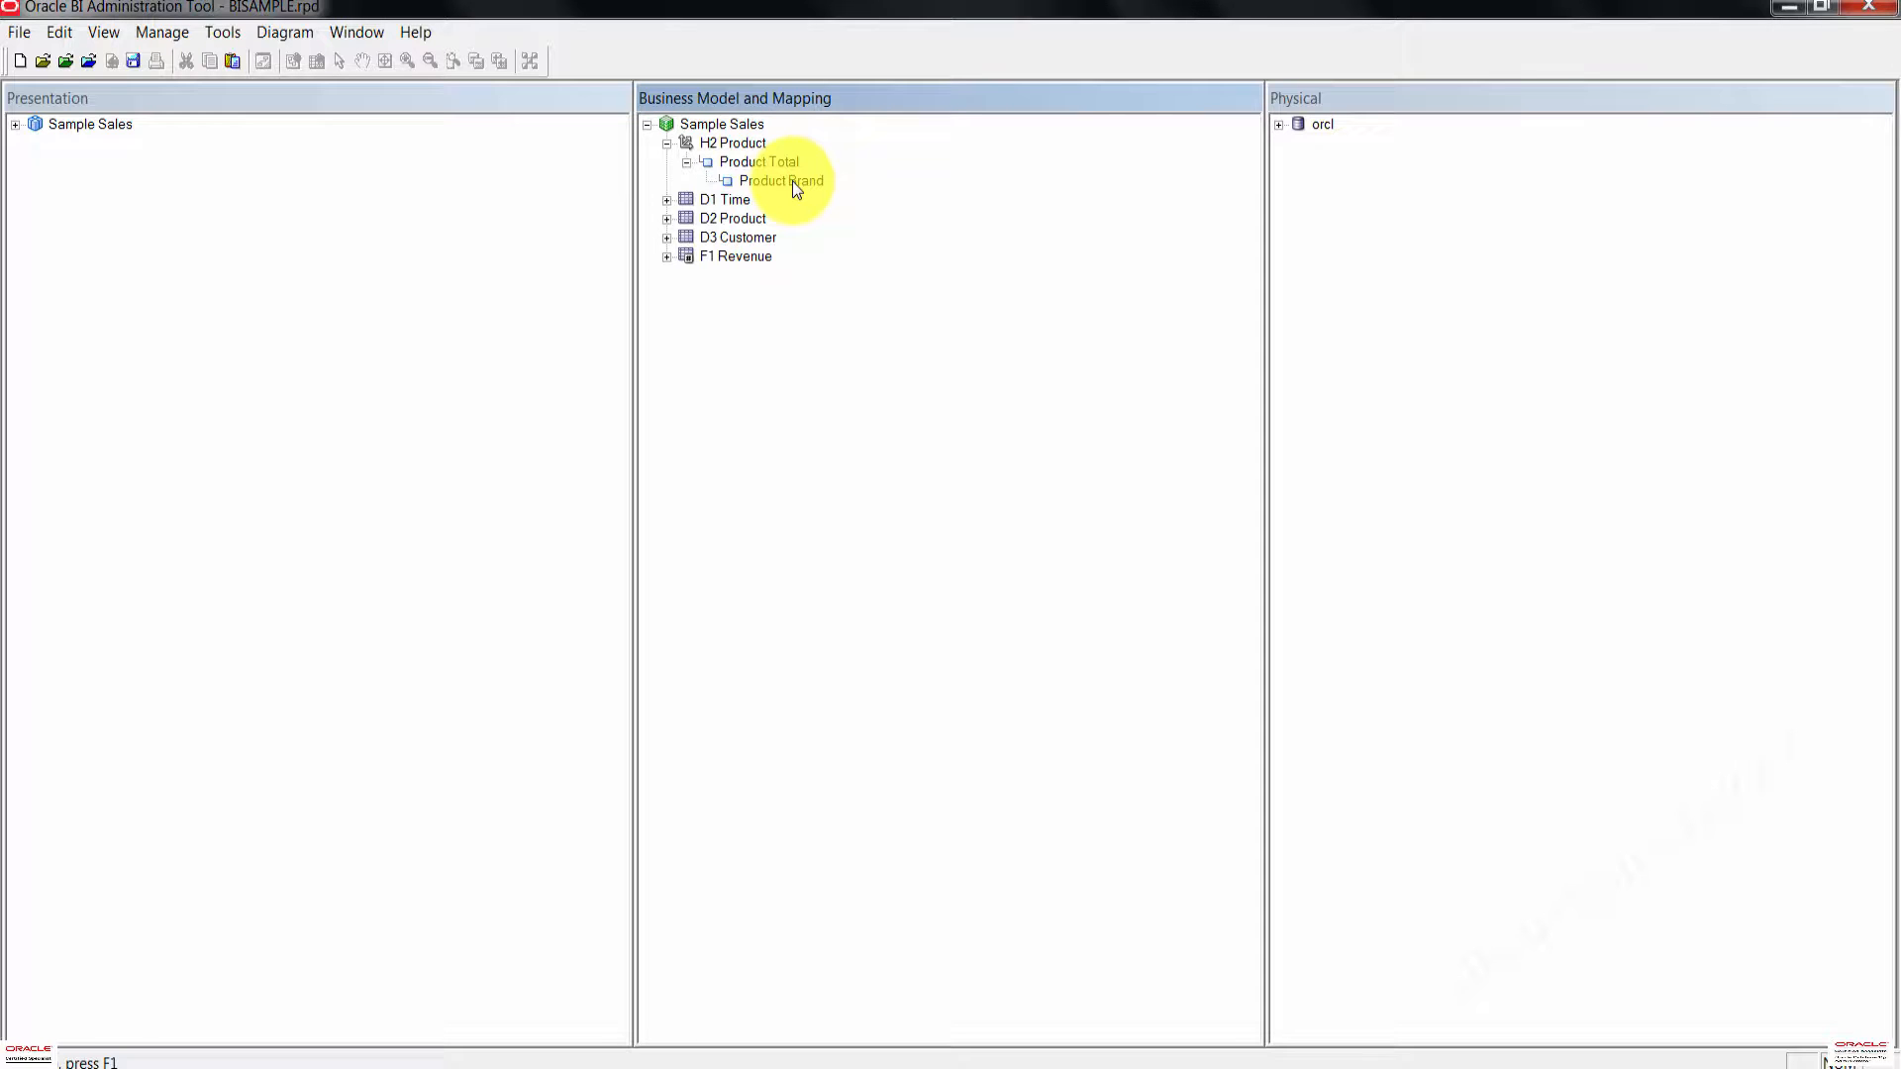
# Step: Add a child level named Product LOB under the Product Brand level
pyautogui.click(793, 181)
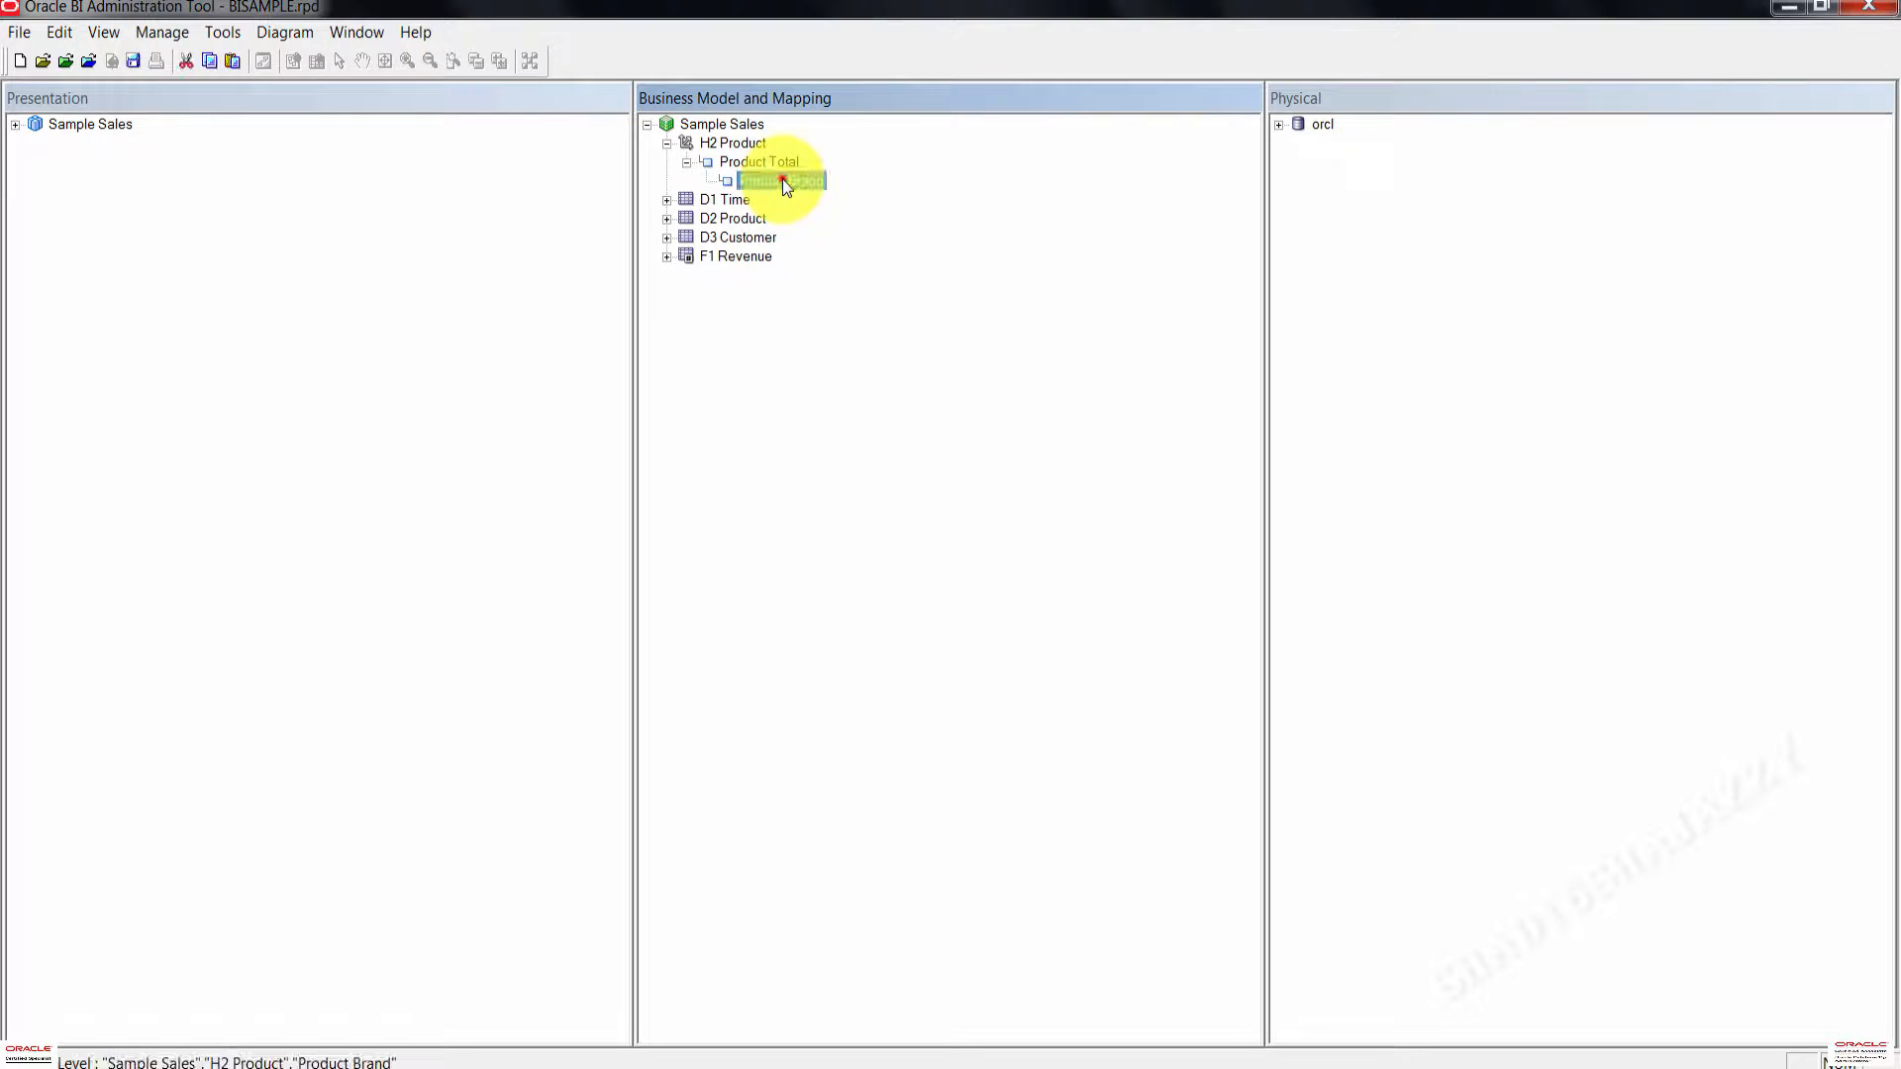
pyautogui.rightClick(782, 180)
pyautogui.moveTo(931, 203)
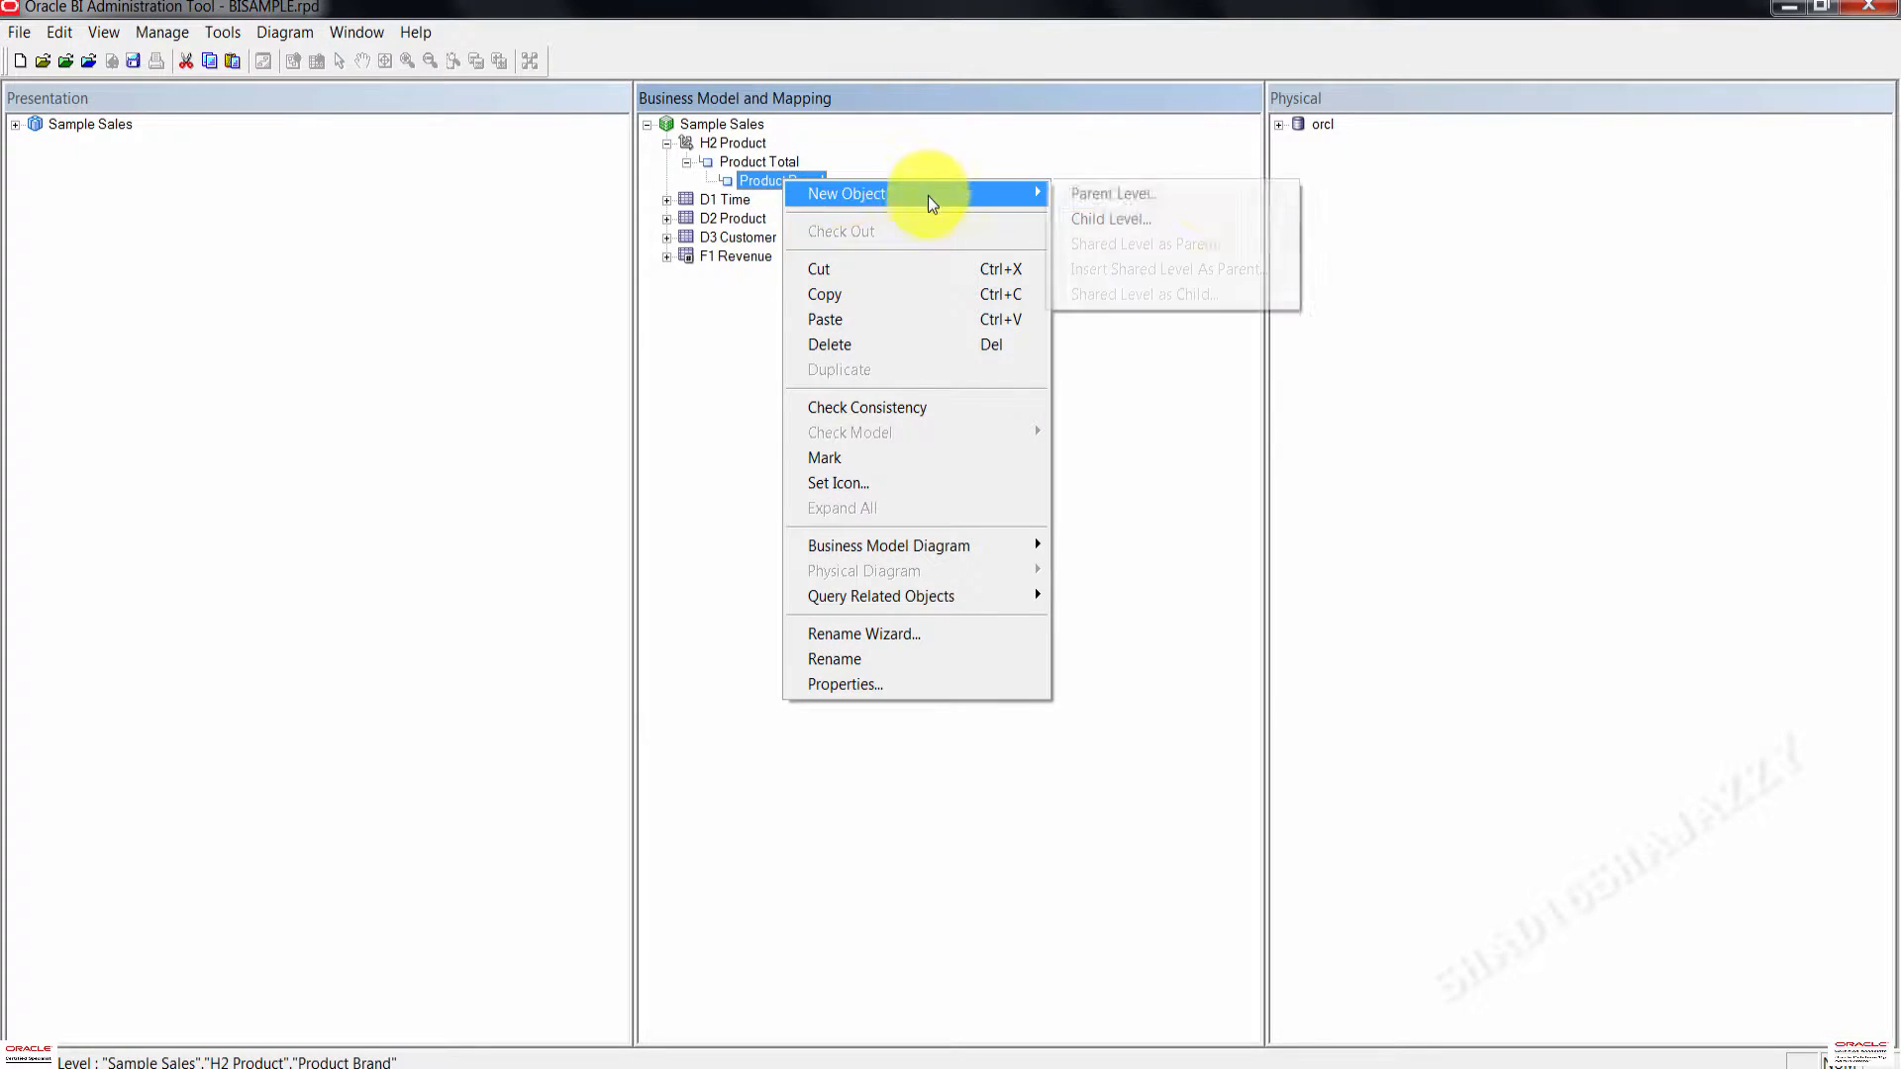
pyautogui.click(1153, 222)
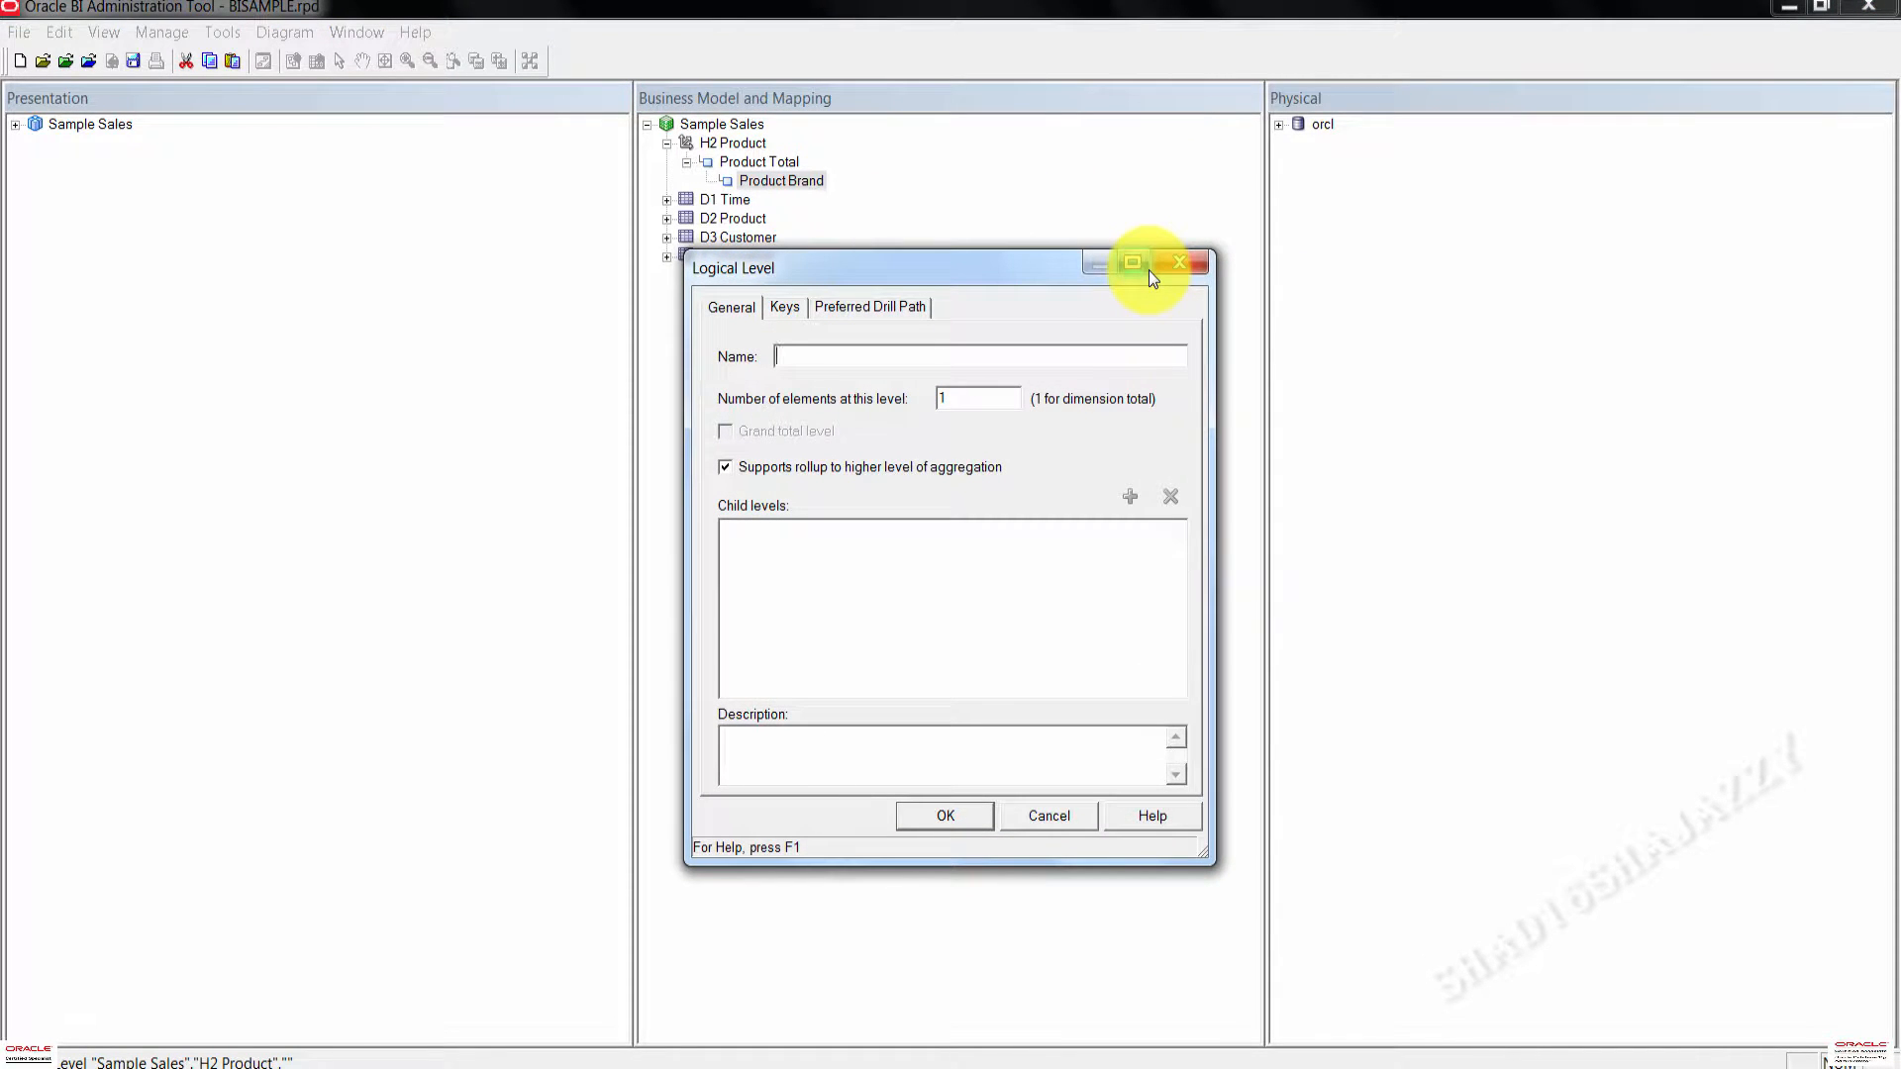
pyautogui.write('Produc')
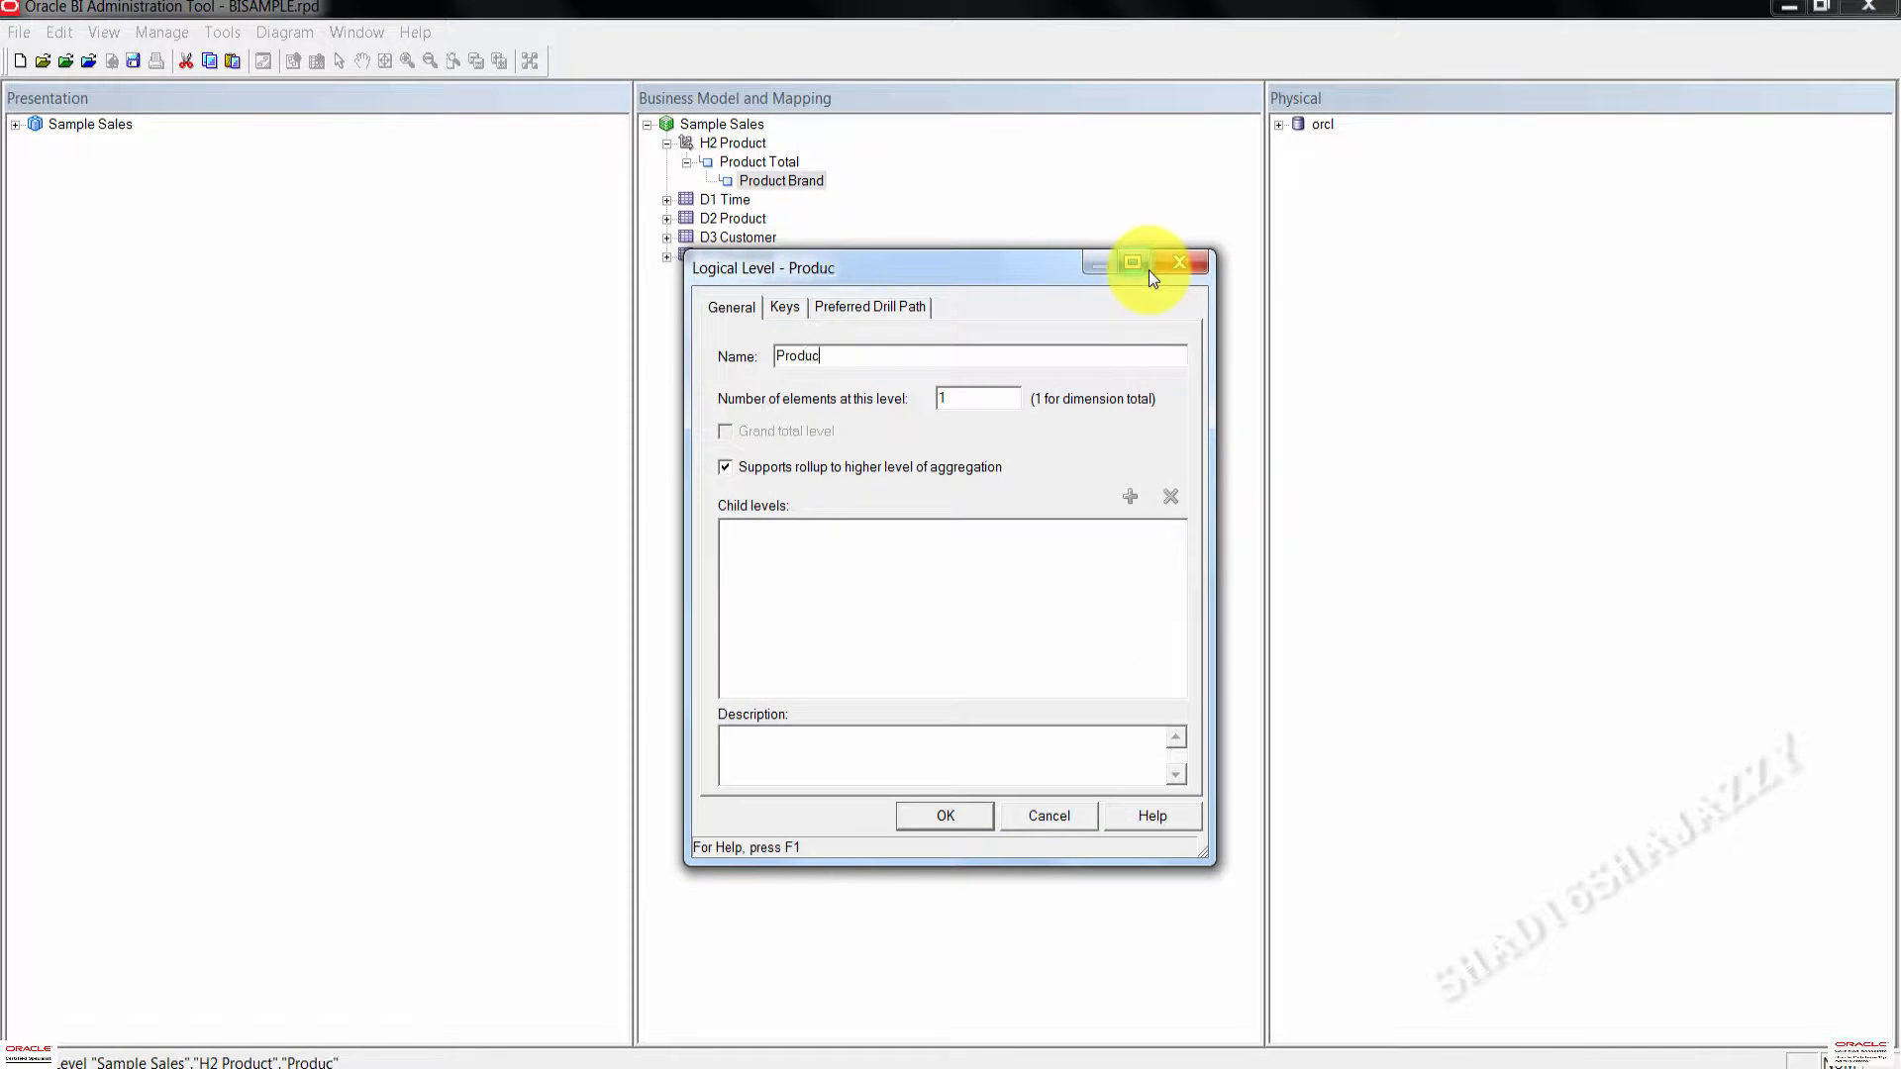
pyautogui.write('t LOB')
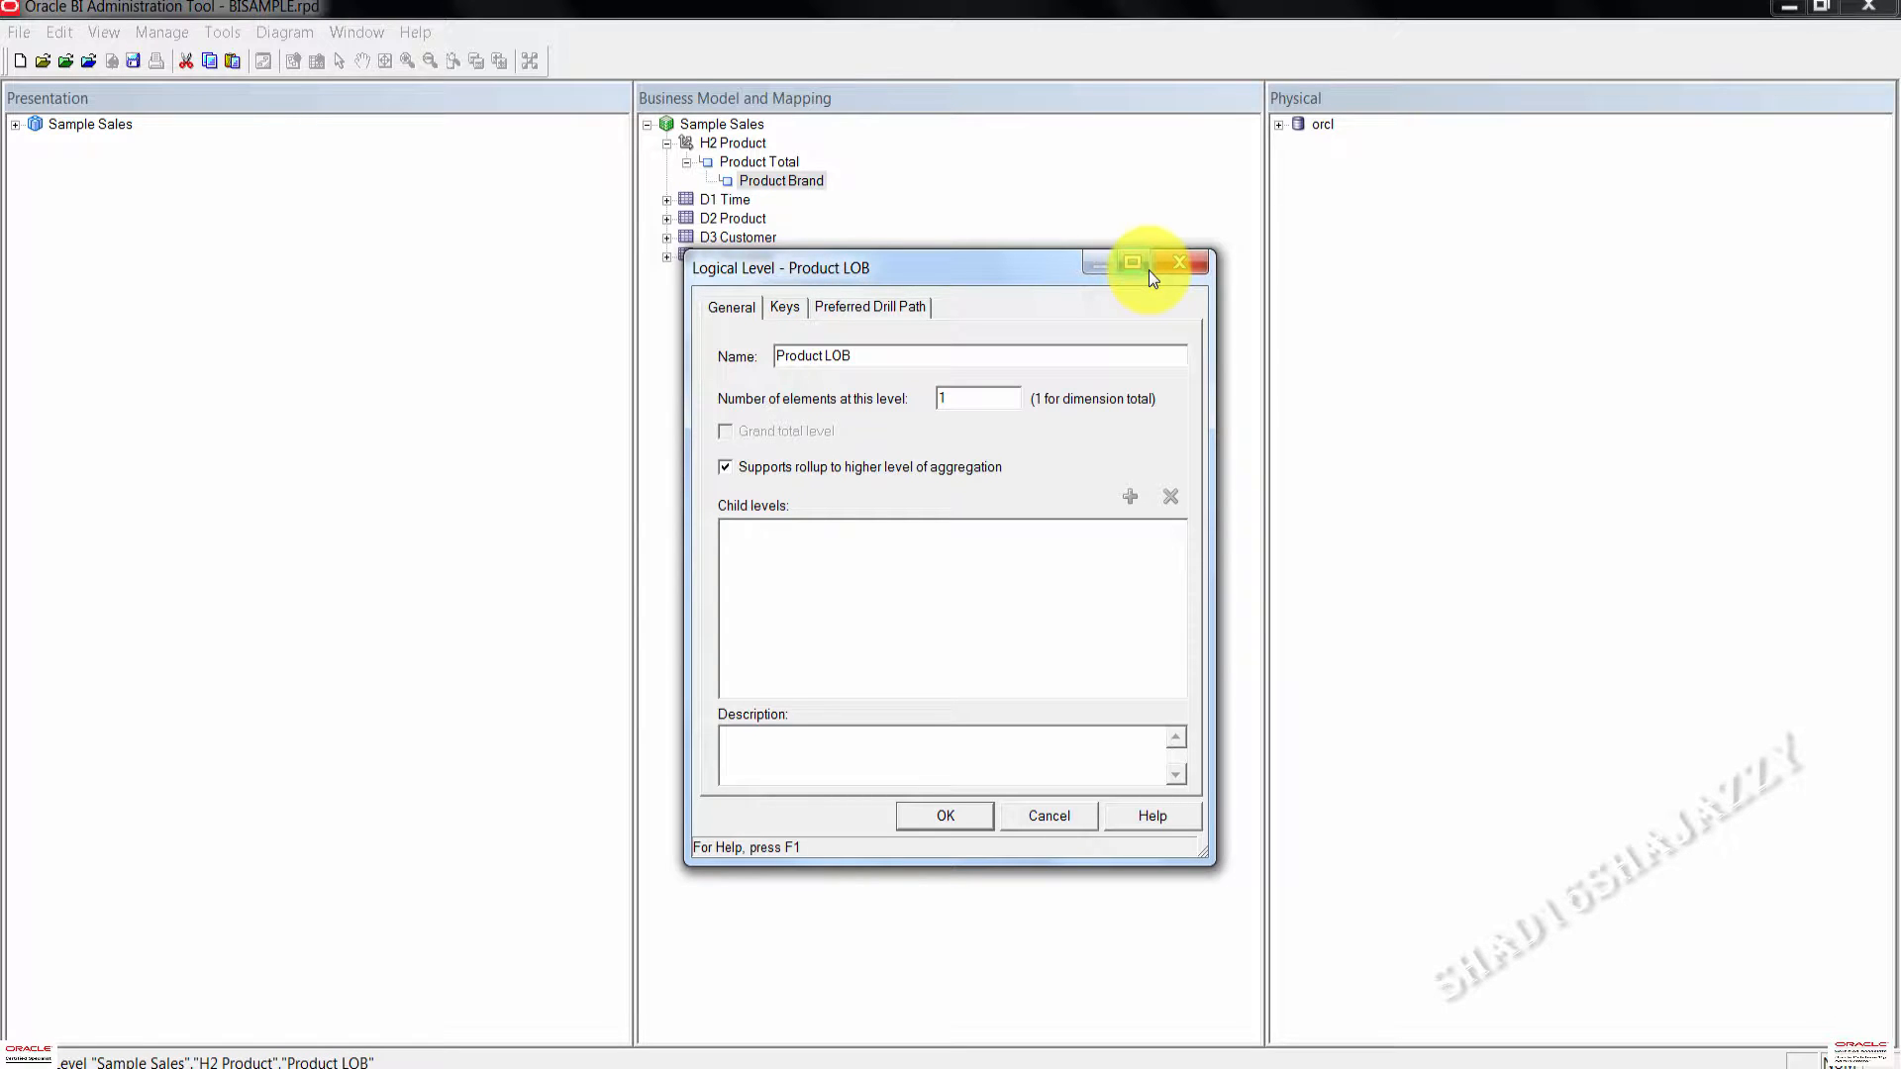
pyautogui.click(957, 819)
pyautogui.click(917, 389)
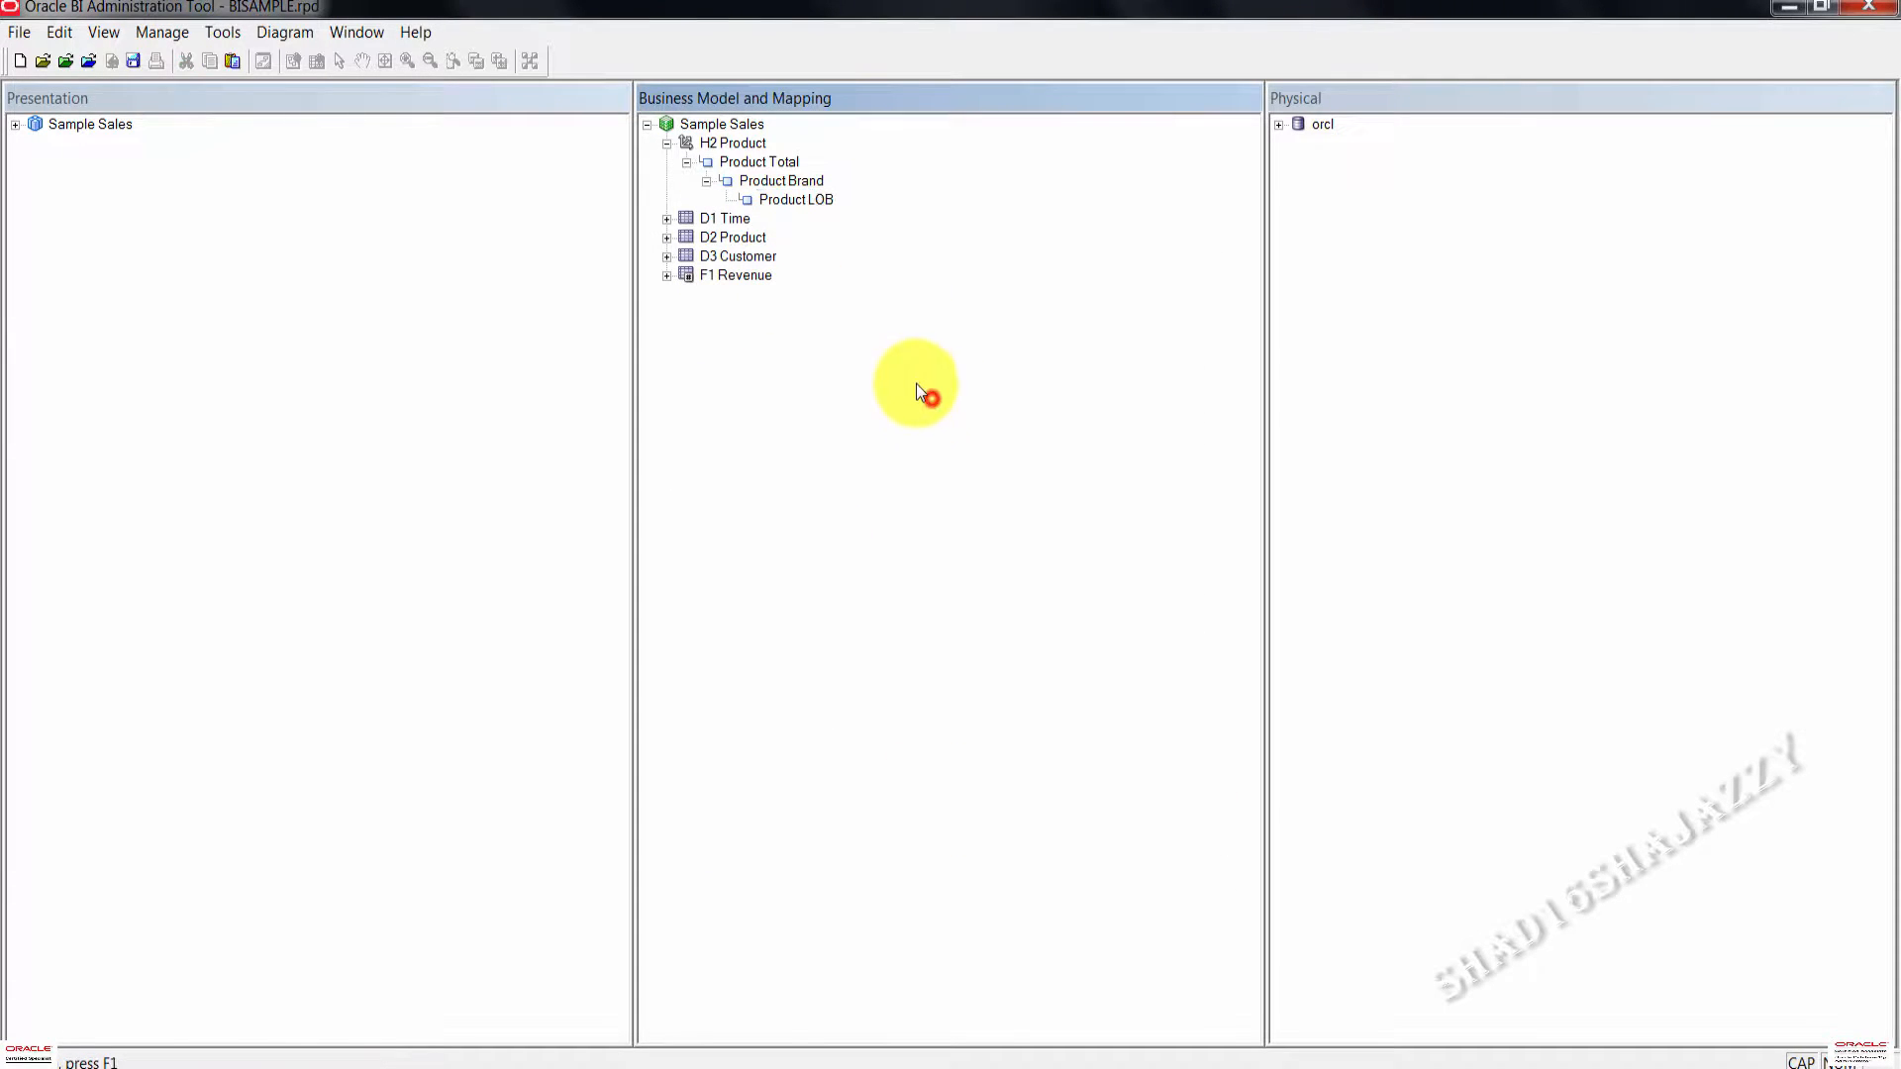
# Step: Add a child level named Product Type under the Product LOB level
pyautogui.click(808, 203)
pyautogui.rightClick(808, 203)
pyautogui.moveTo(989, 220)
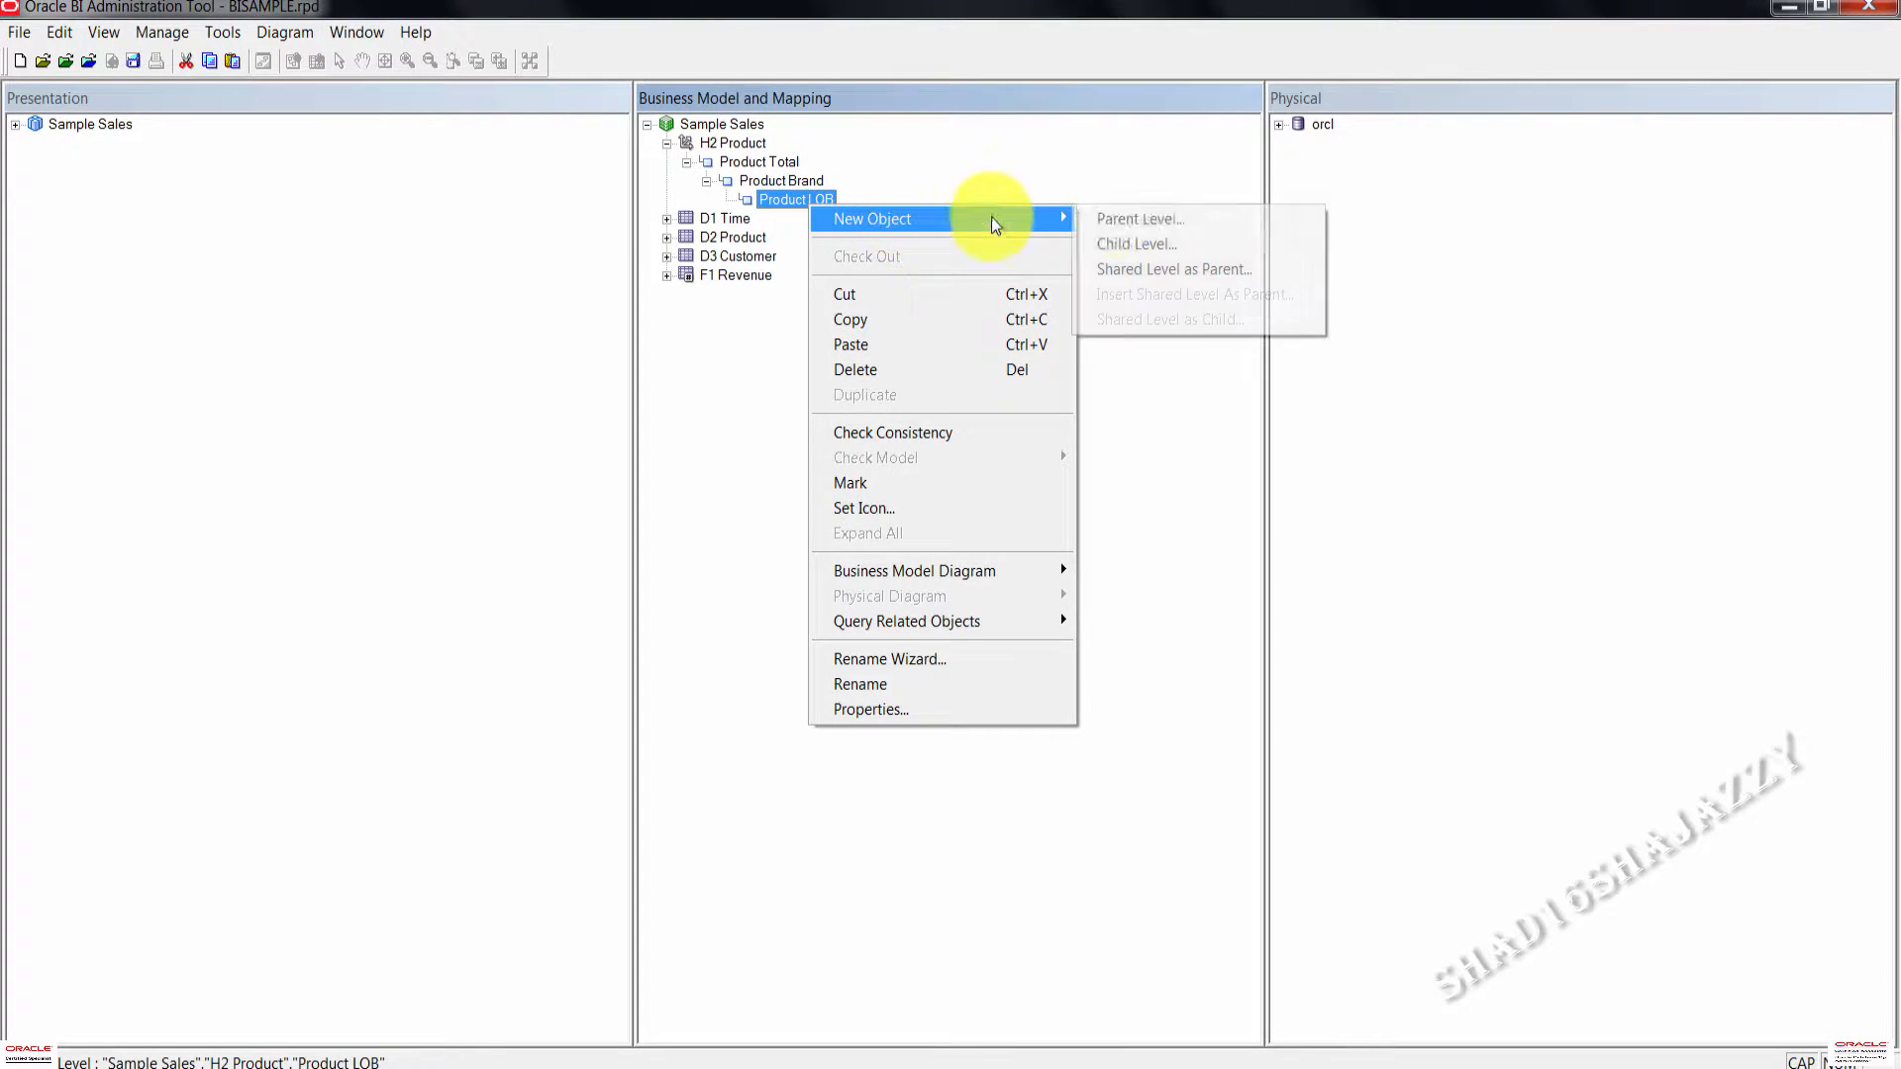
pyautogui.click(1168, 241)
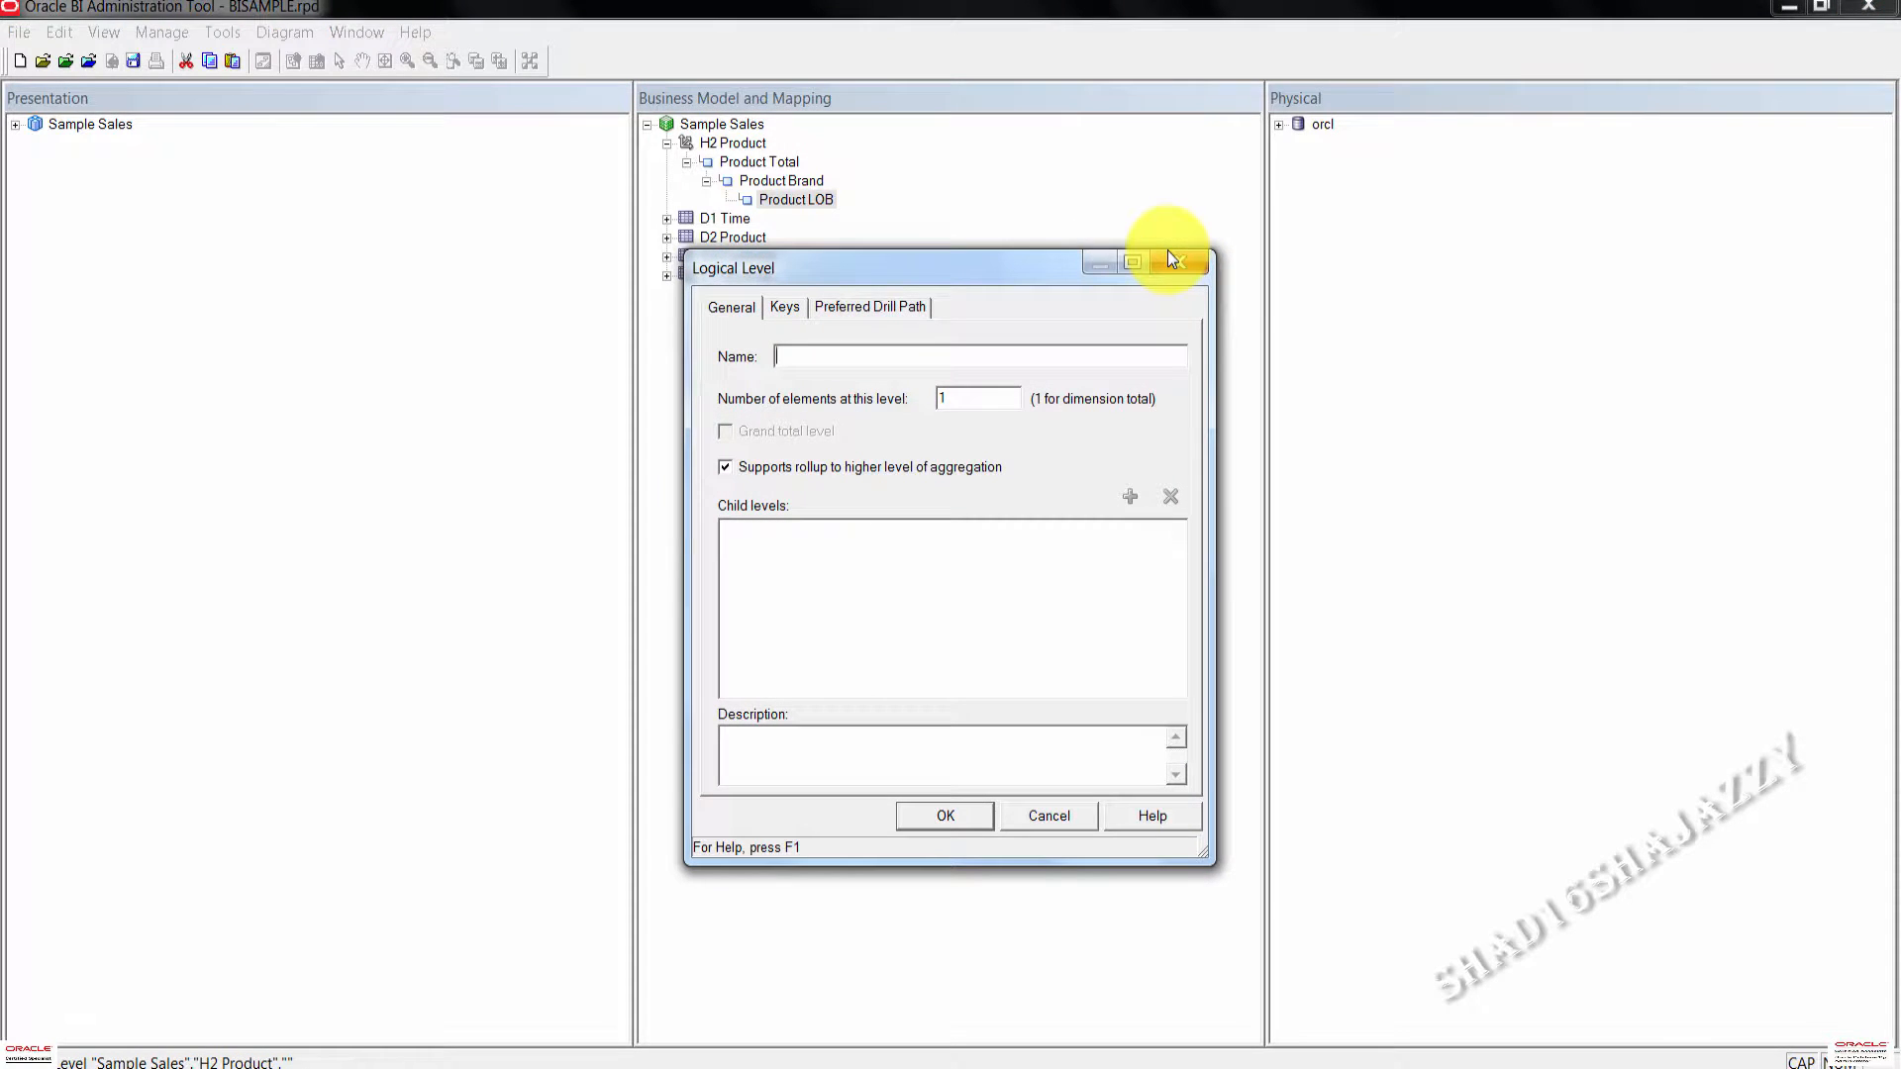
pyautogui.write('Pro')
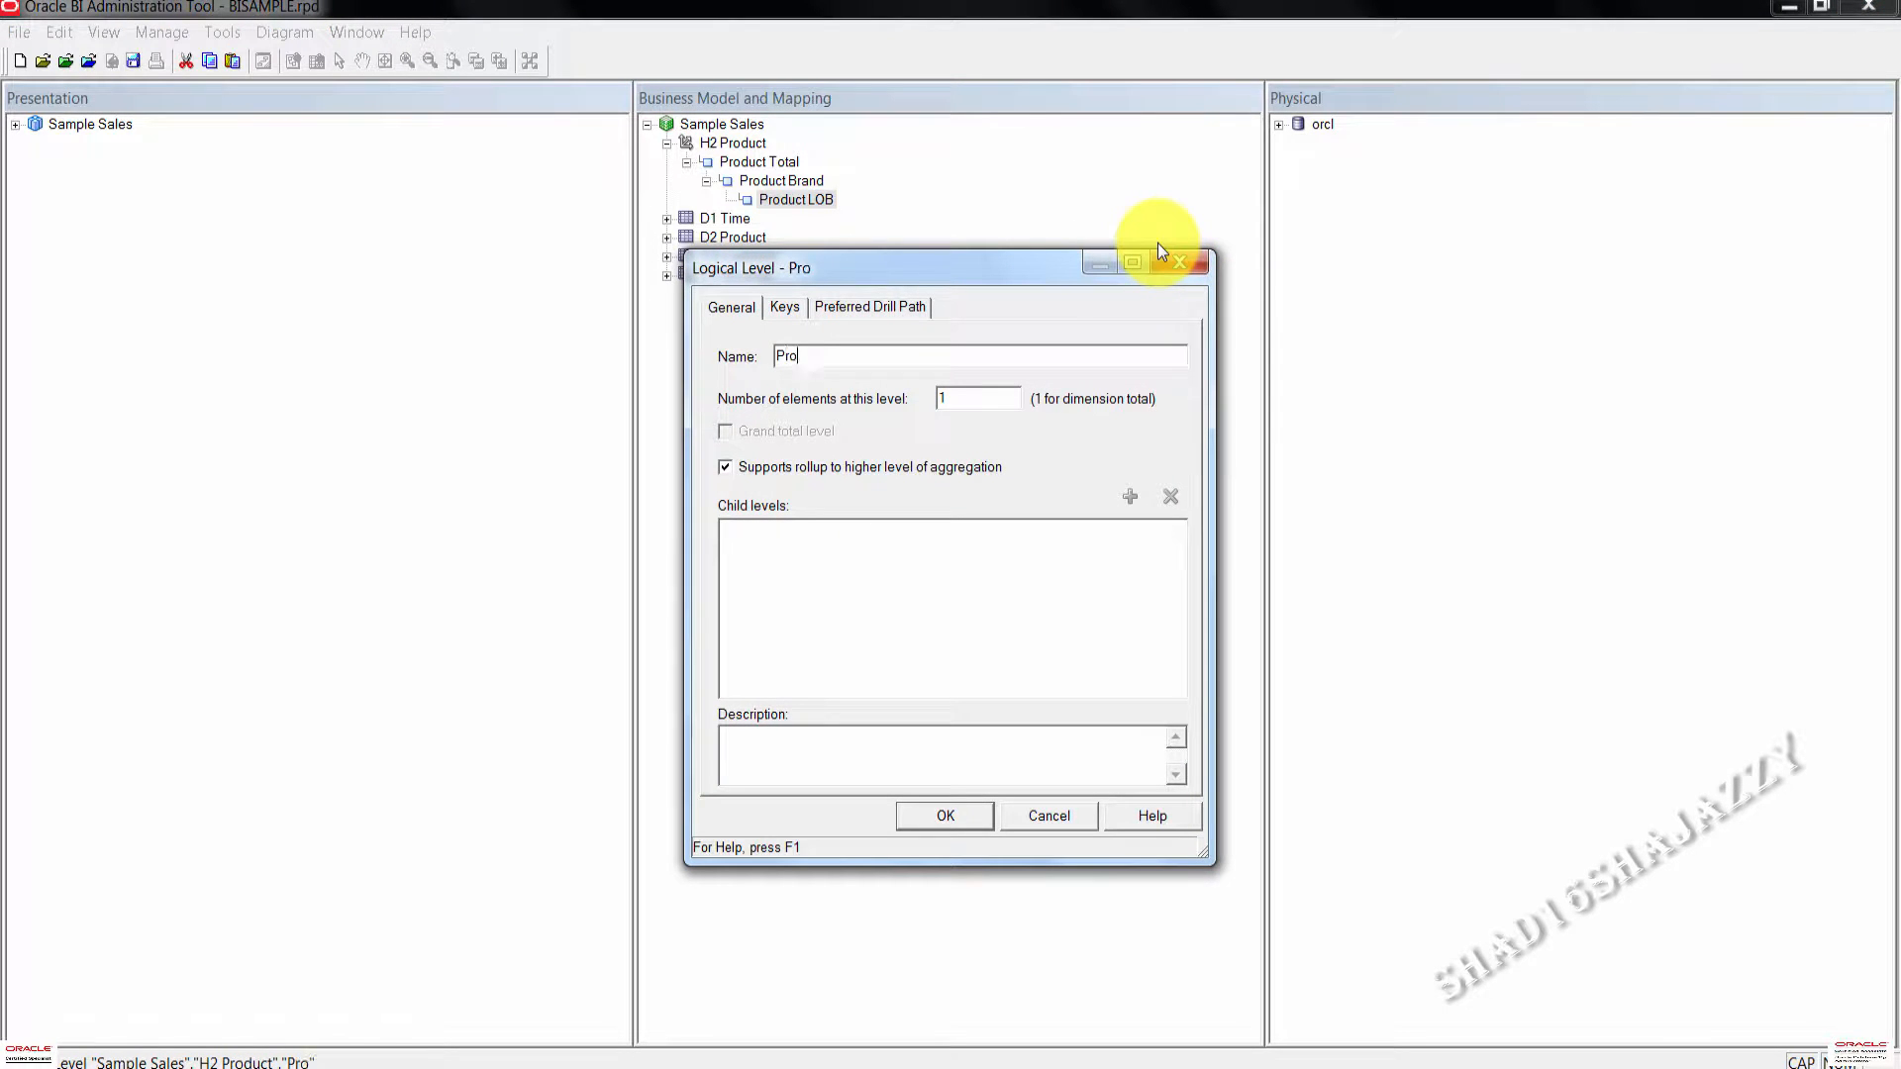
pyautogui.write('duct Type')
pyautogui.click(947, 816)
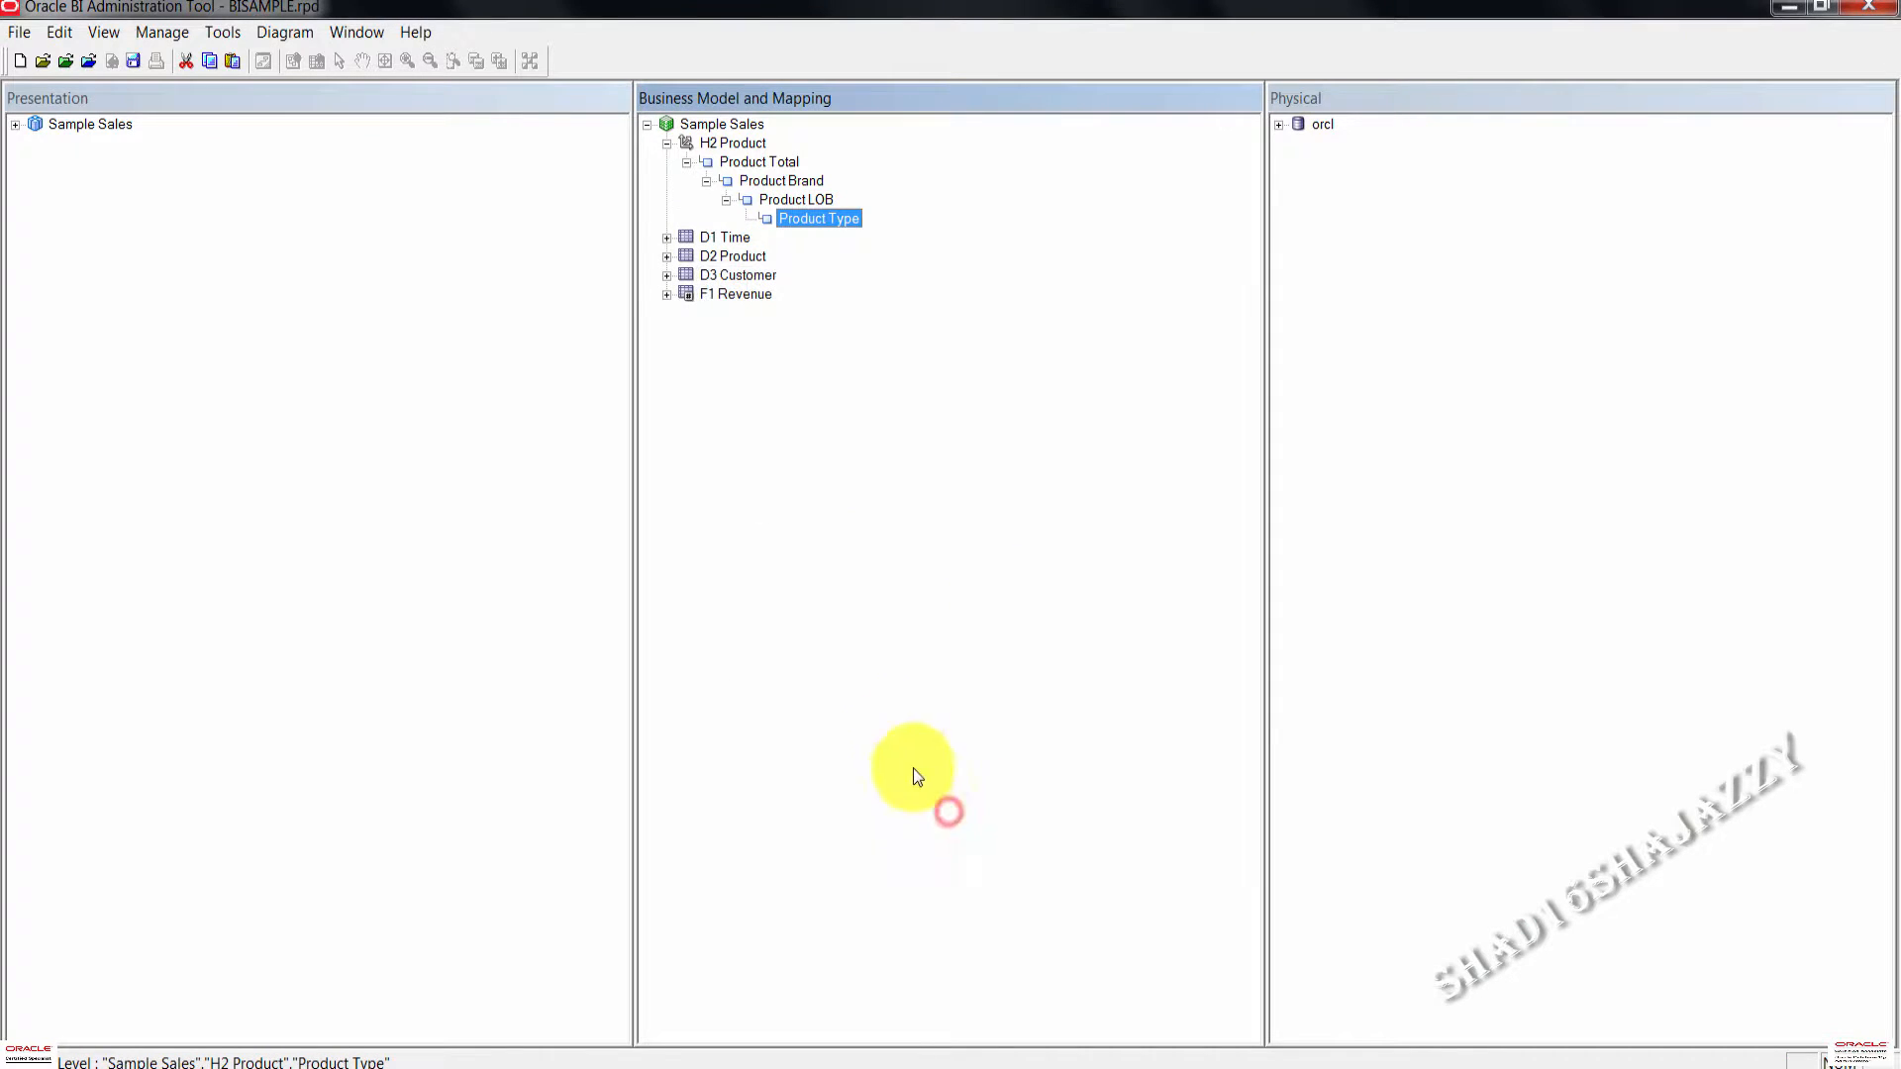
# Step: Add a child level named Product Detail under the Product Type level
pyautogui.rightClick(822, 218)
pyautogui.moveTo(925, 236)
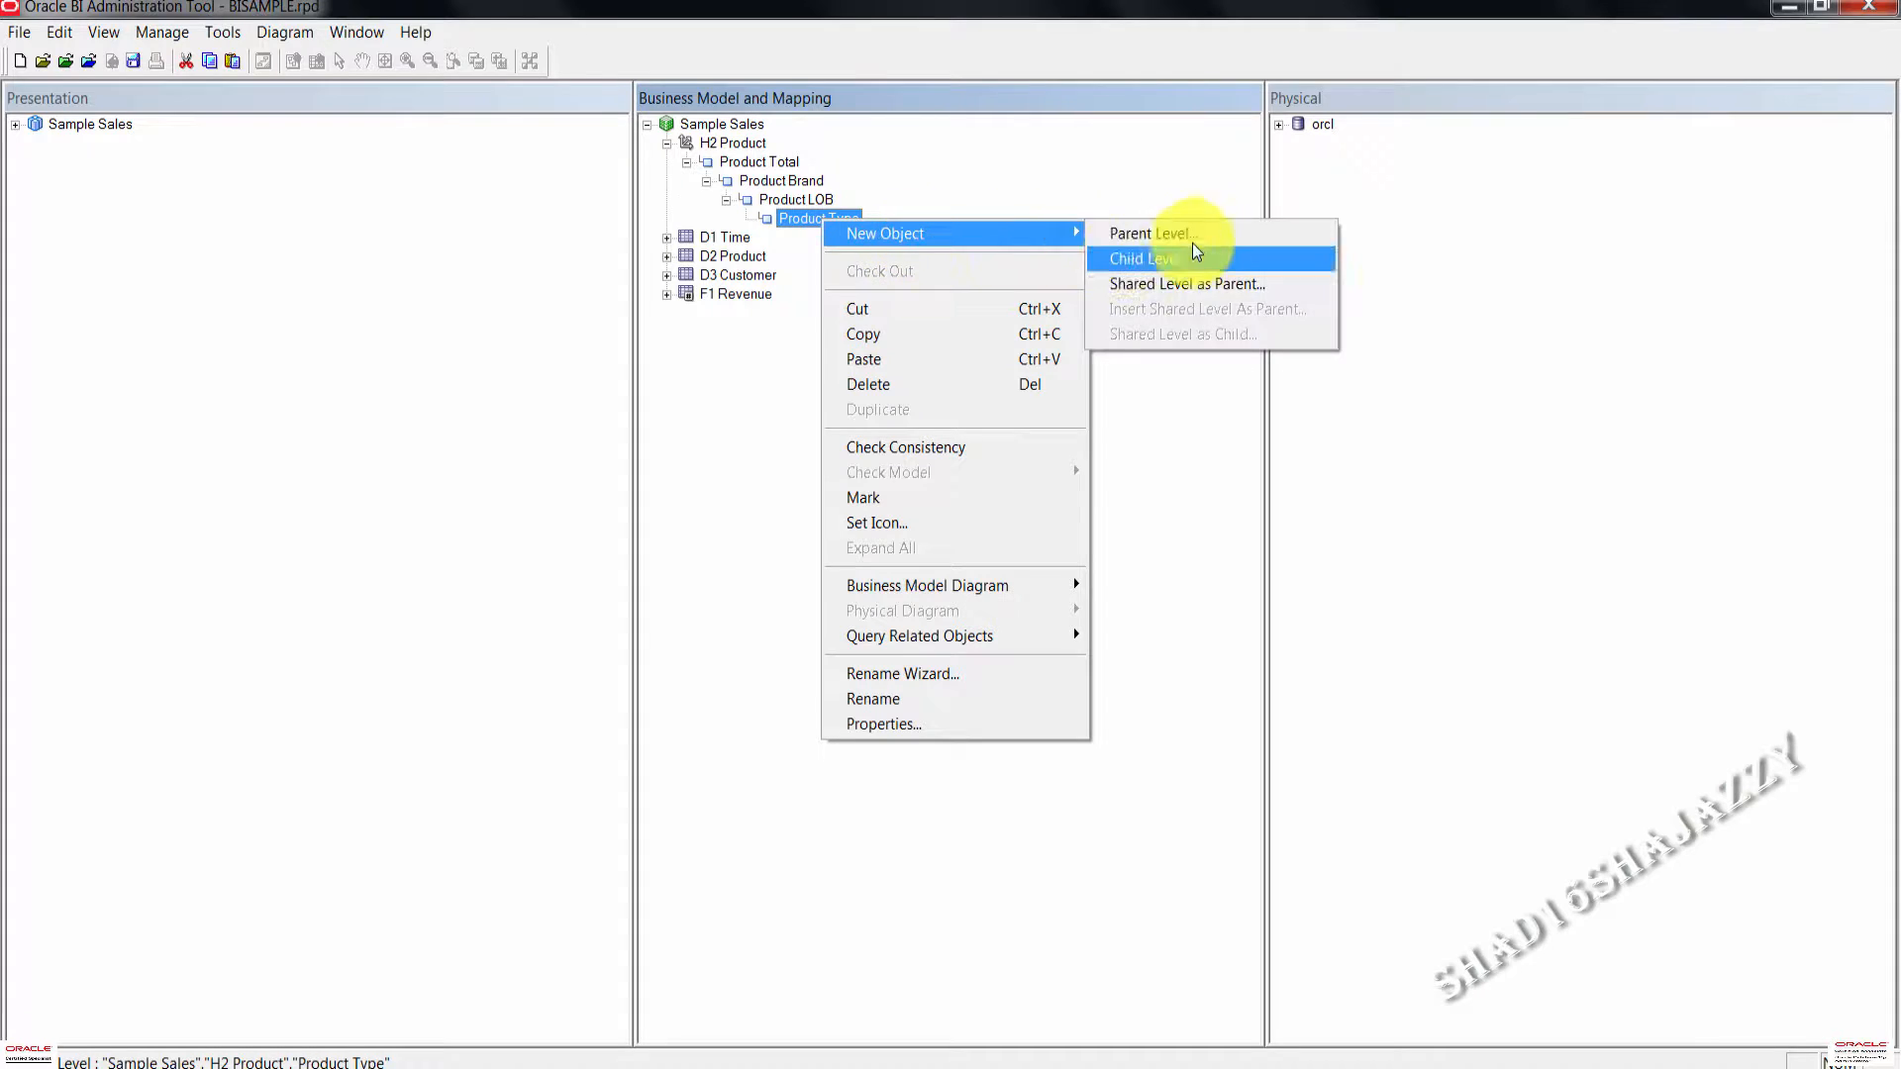
pyautogui.click(1196, 255)
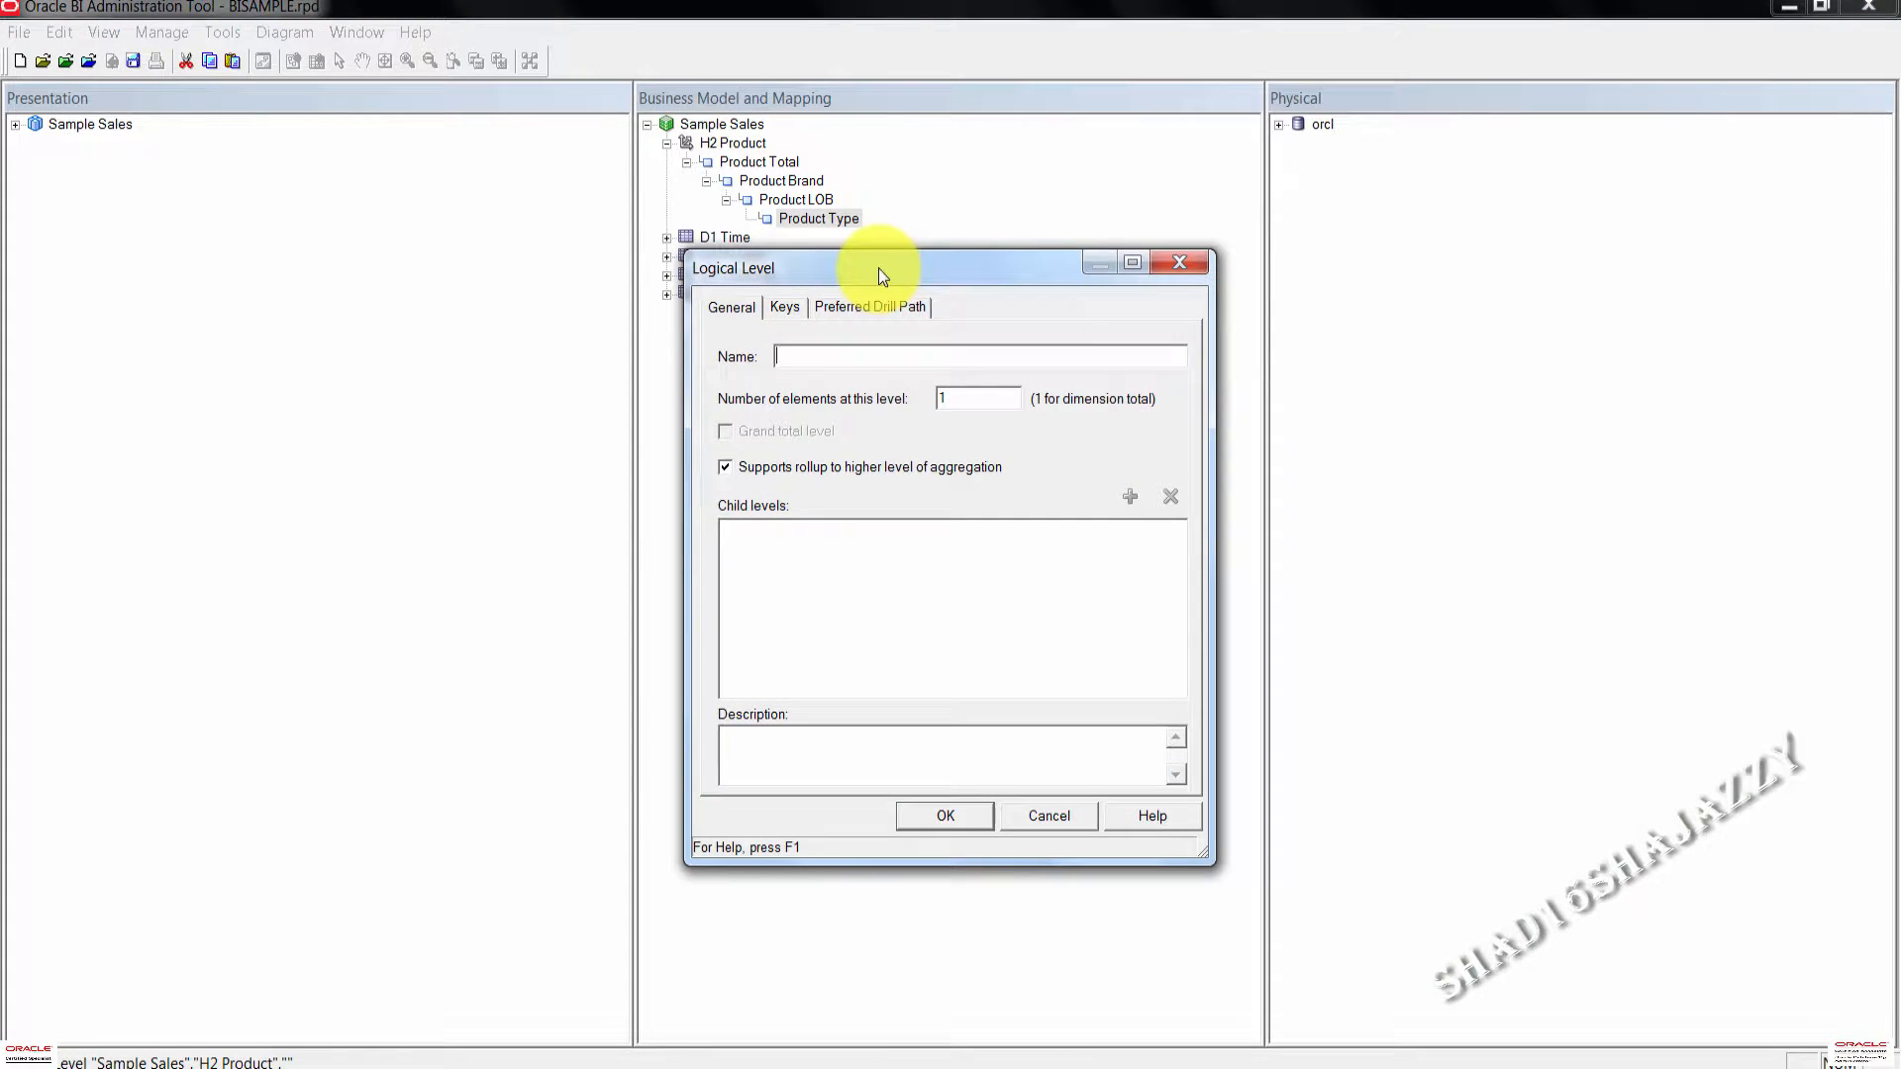
pyautogui.write('Prod')
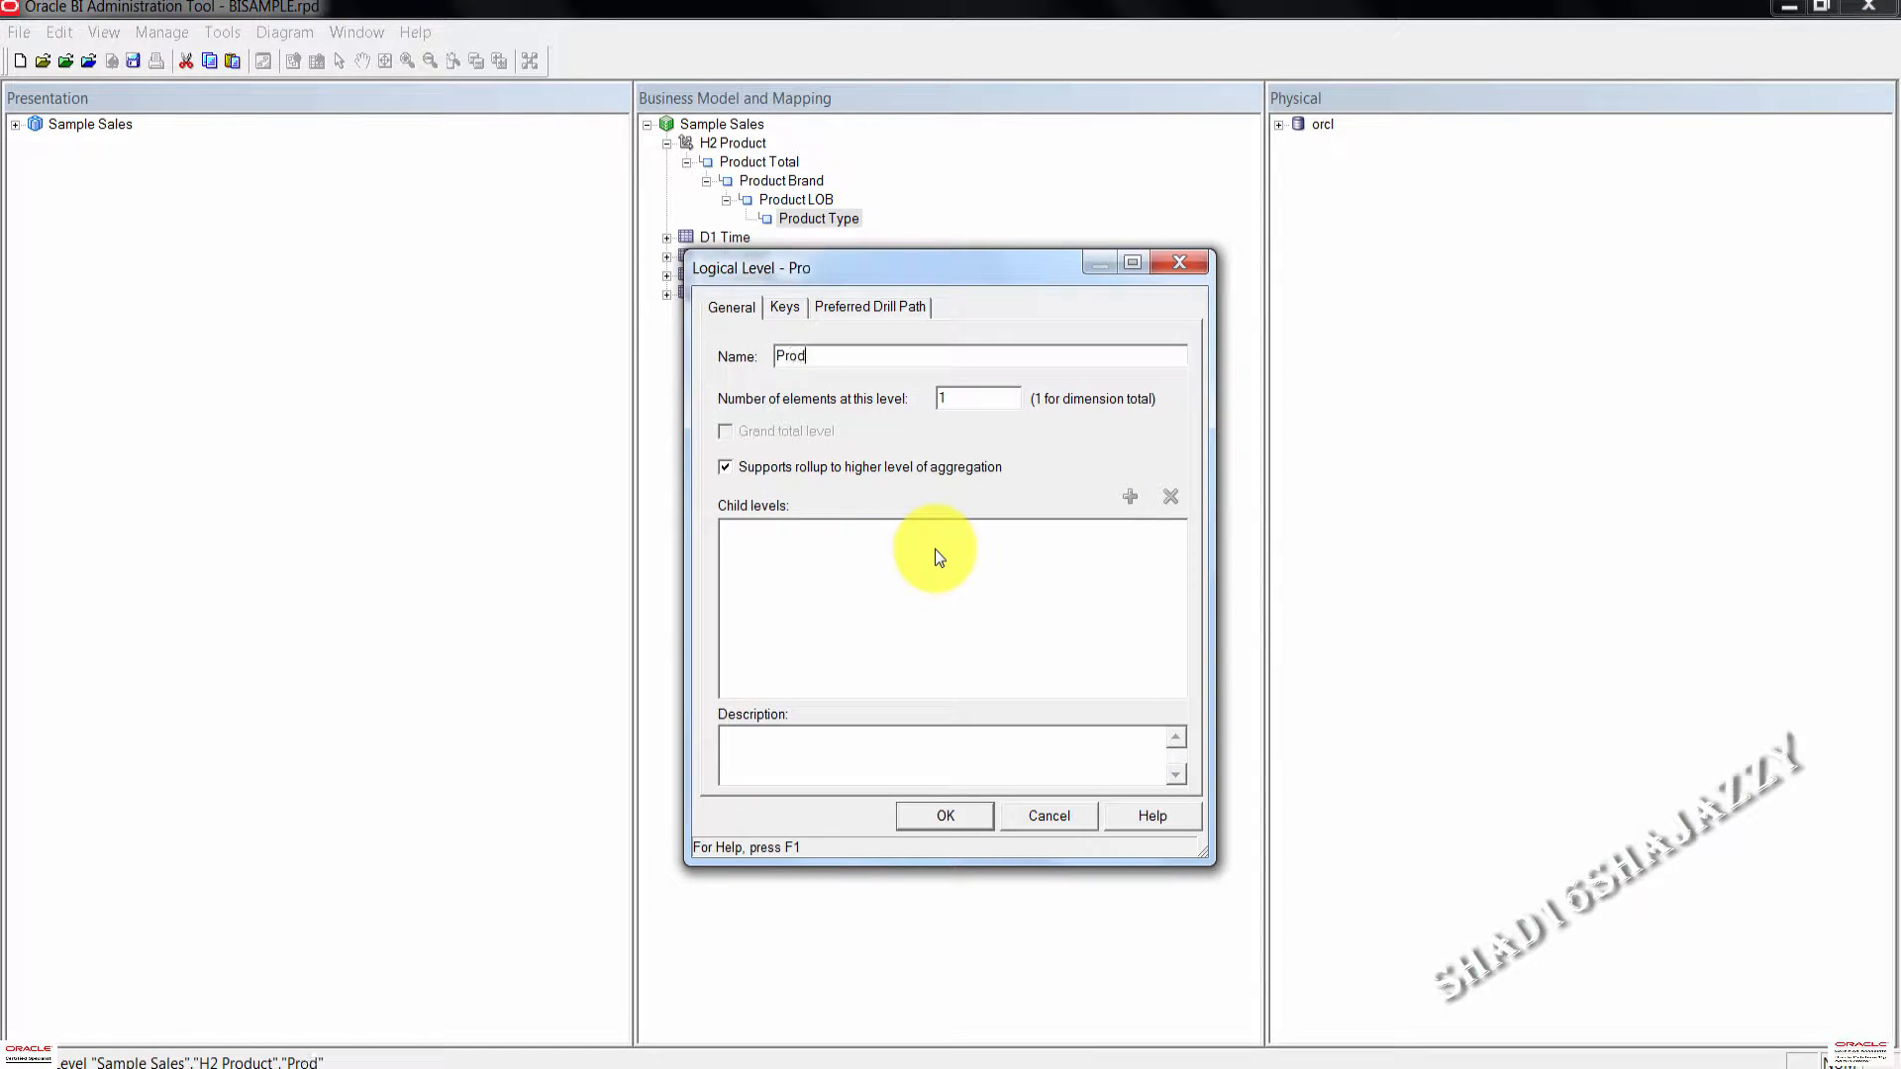
pyautogui.write('uct Detail')
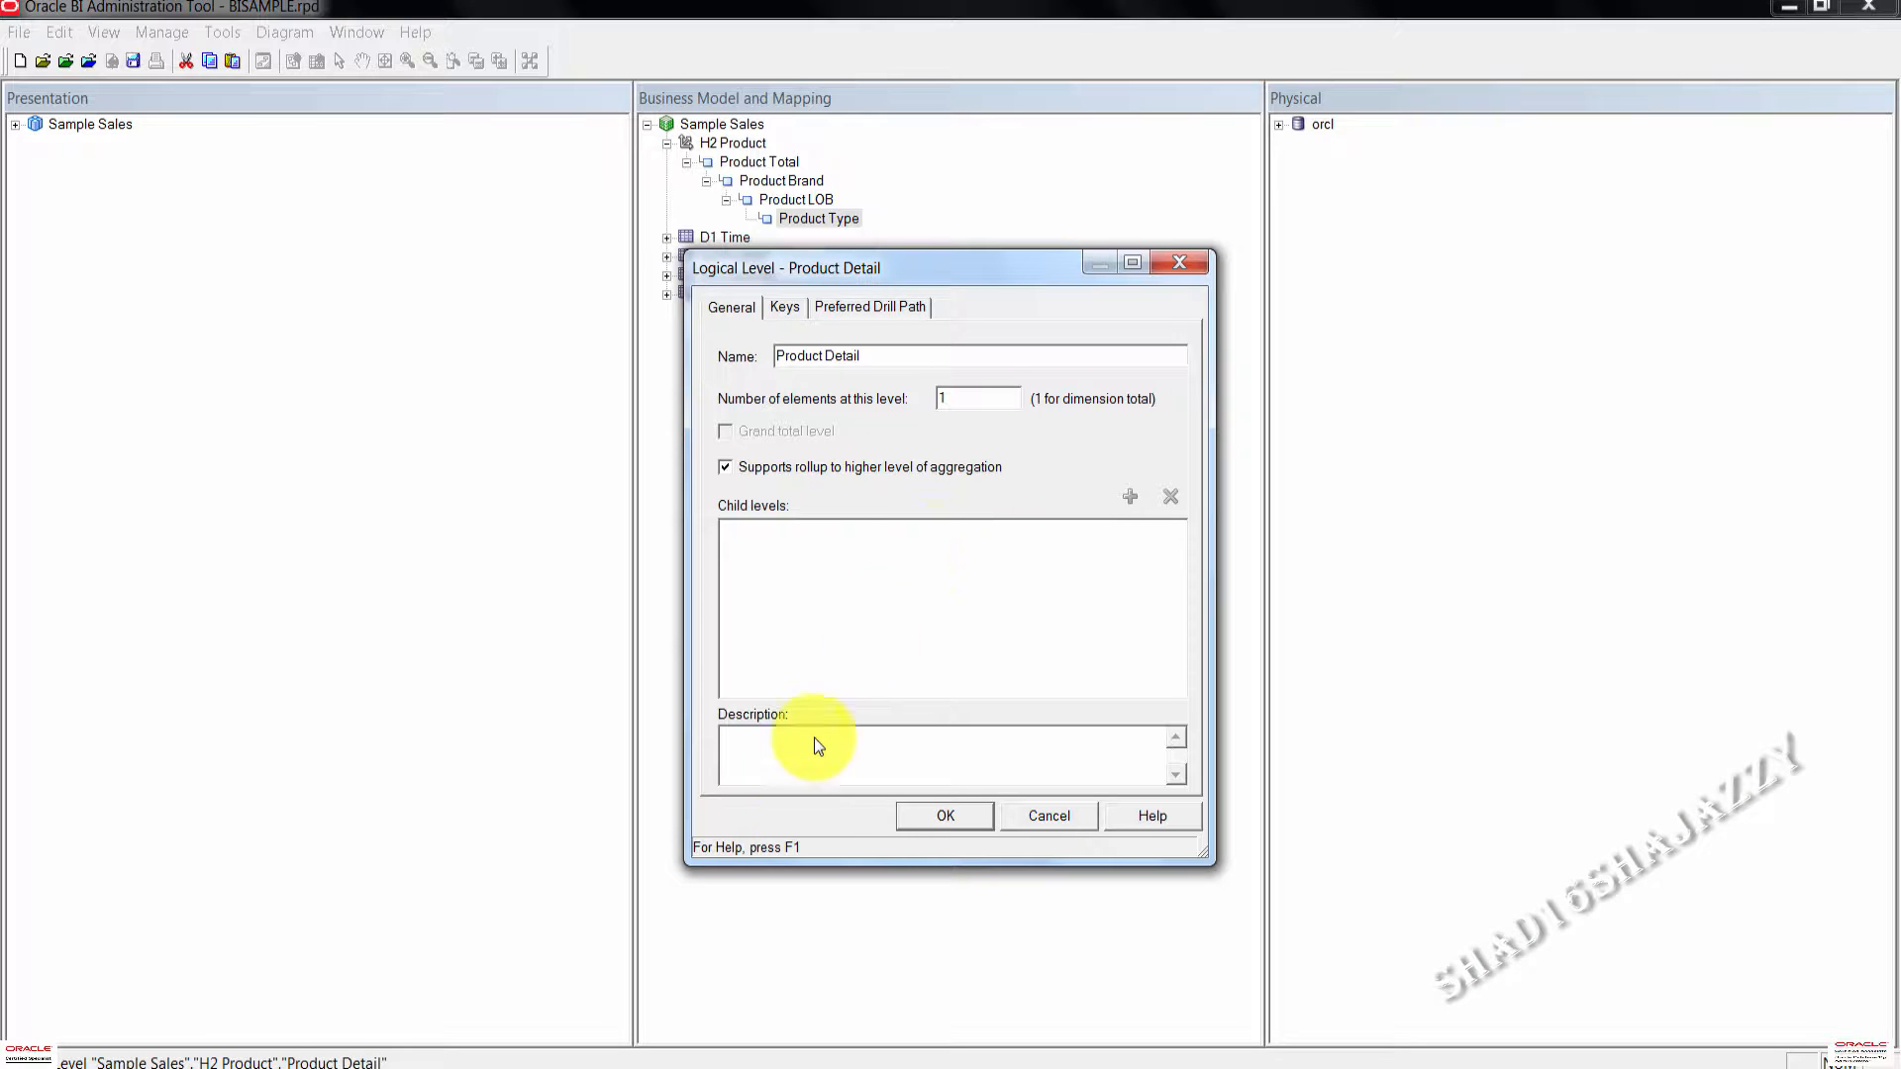
pyautogui.click(950, 816)
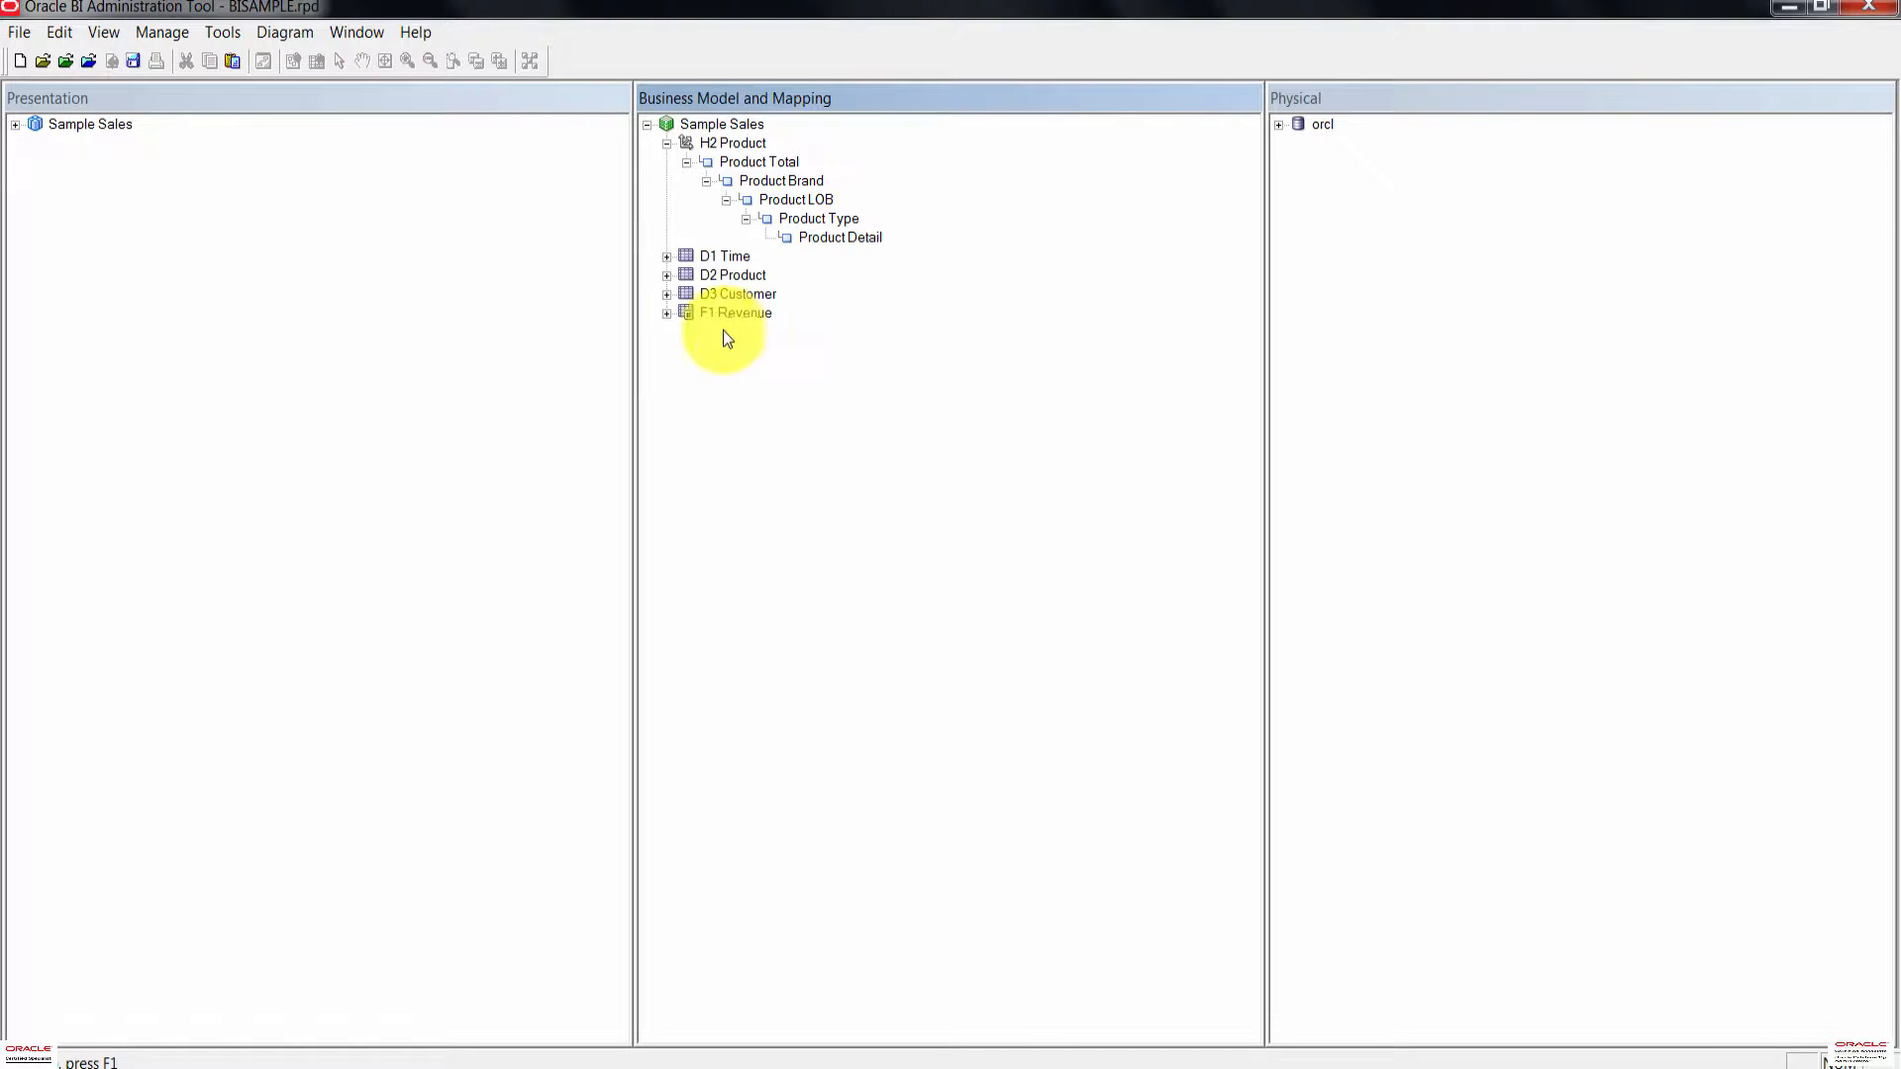
# Step: Assign the D2 Product columns Brand and Lob to the Product Brand and Product LOB levels of H2 Product, respectively
pyautogui.click(667, 275)
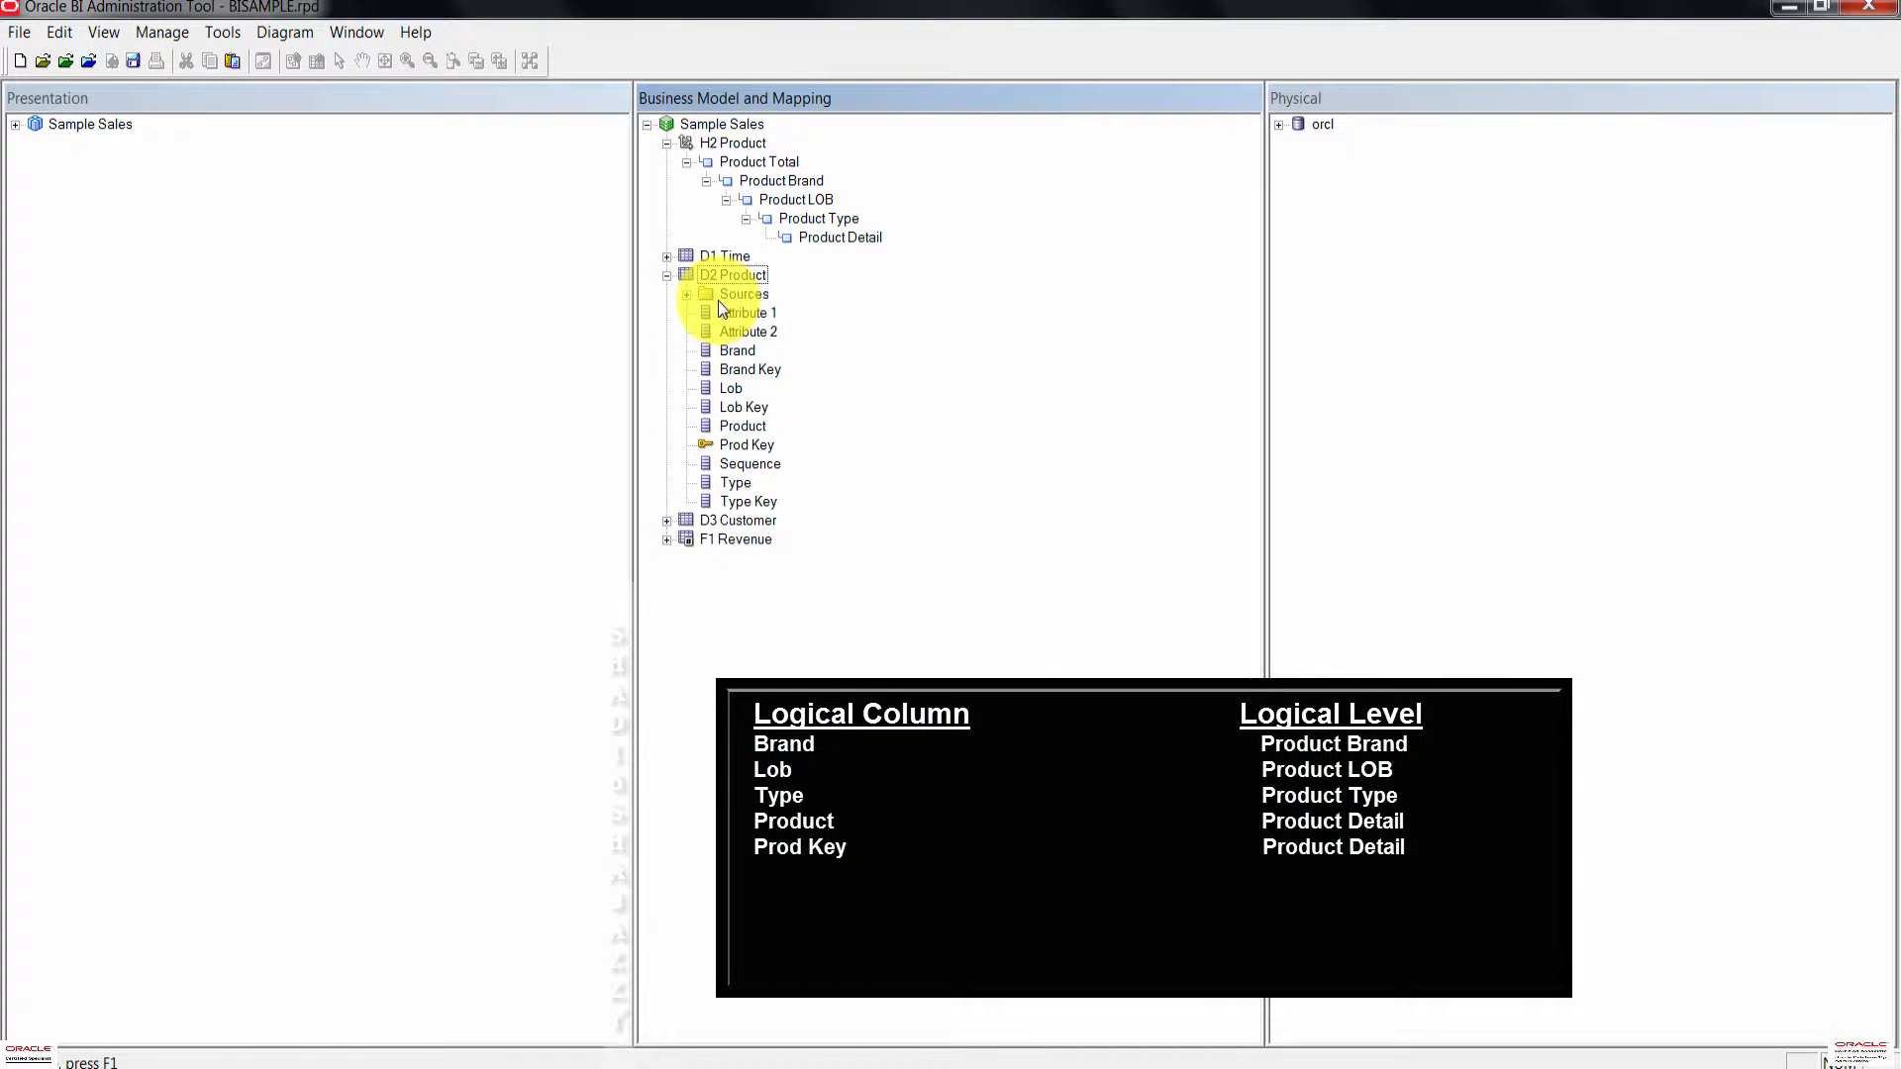
pyautogui.click(747, 349)
pyautogui.moveTo(751, 348); pyautogui.dragTo(805, 192)
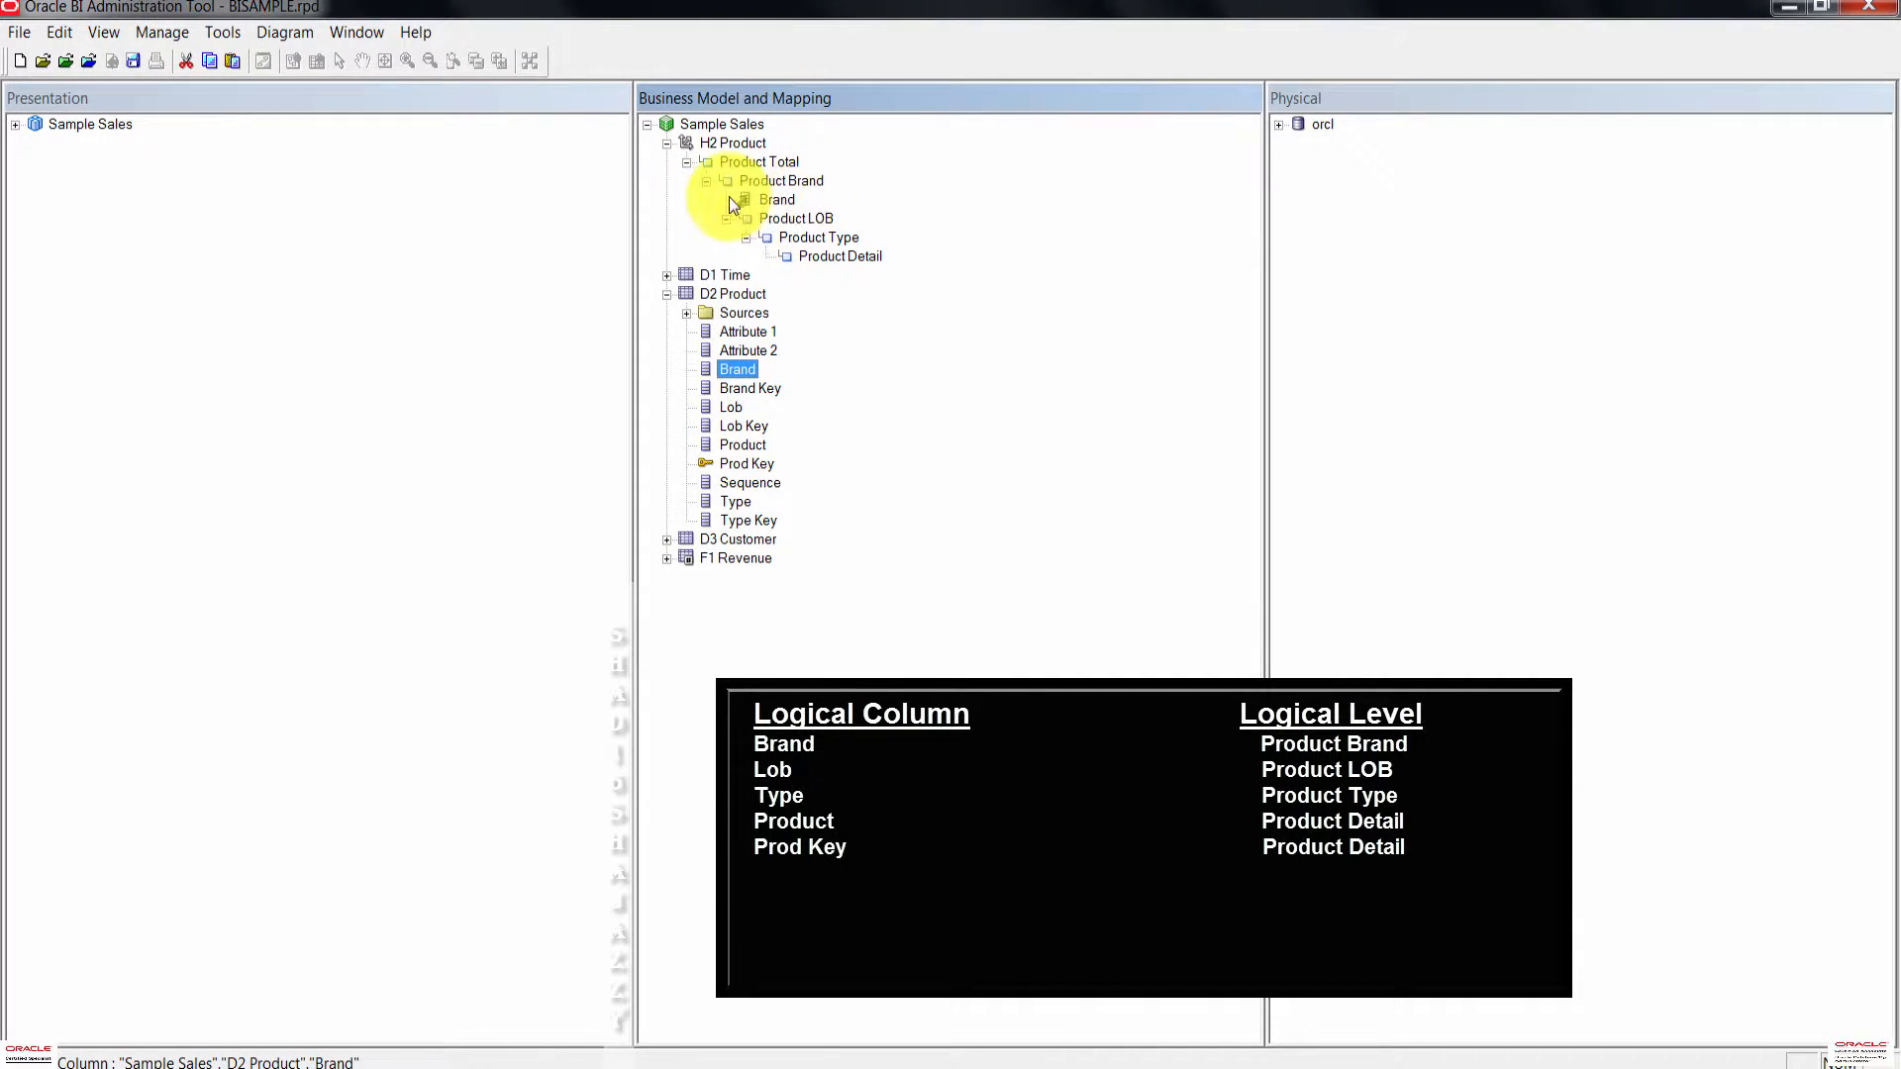
pyautogui.click(737, 408)
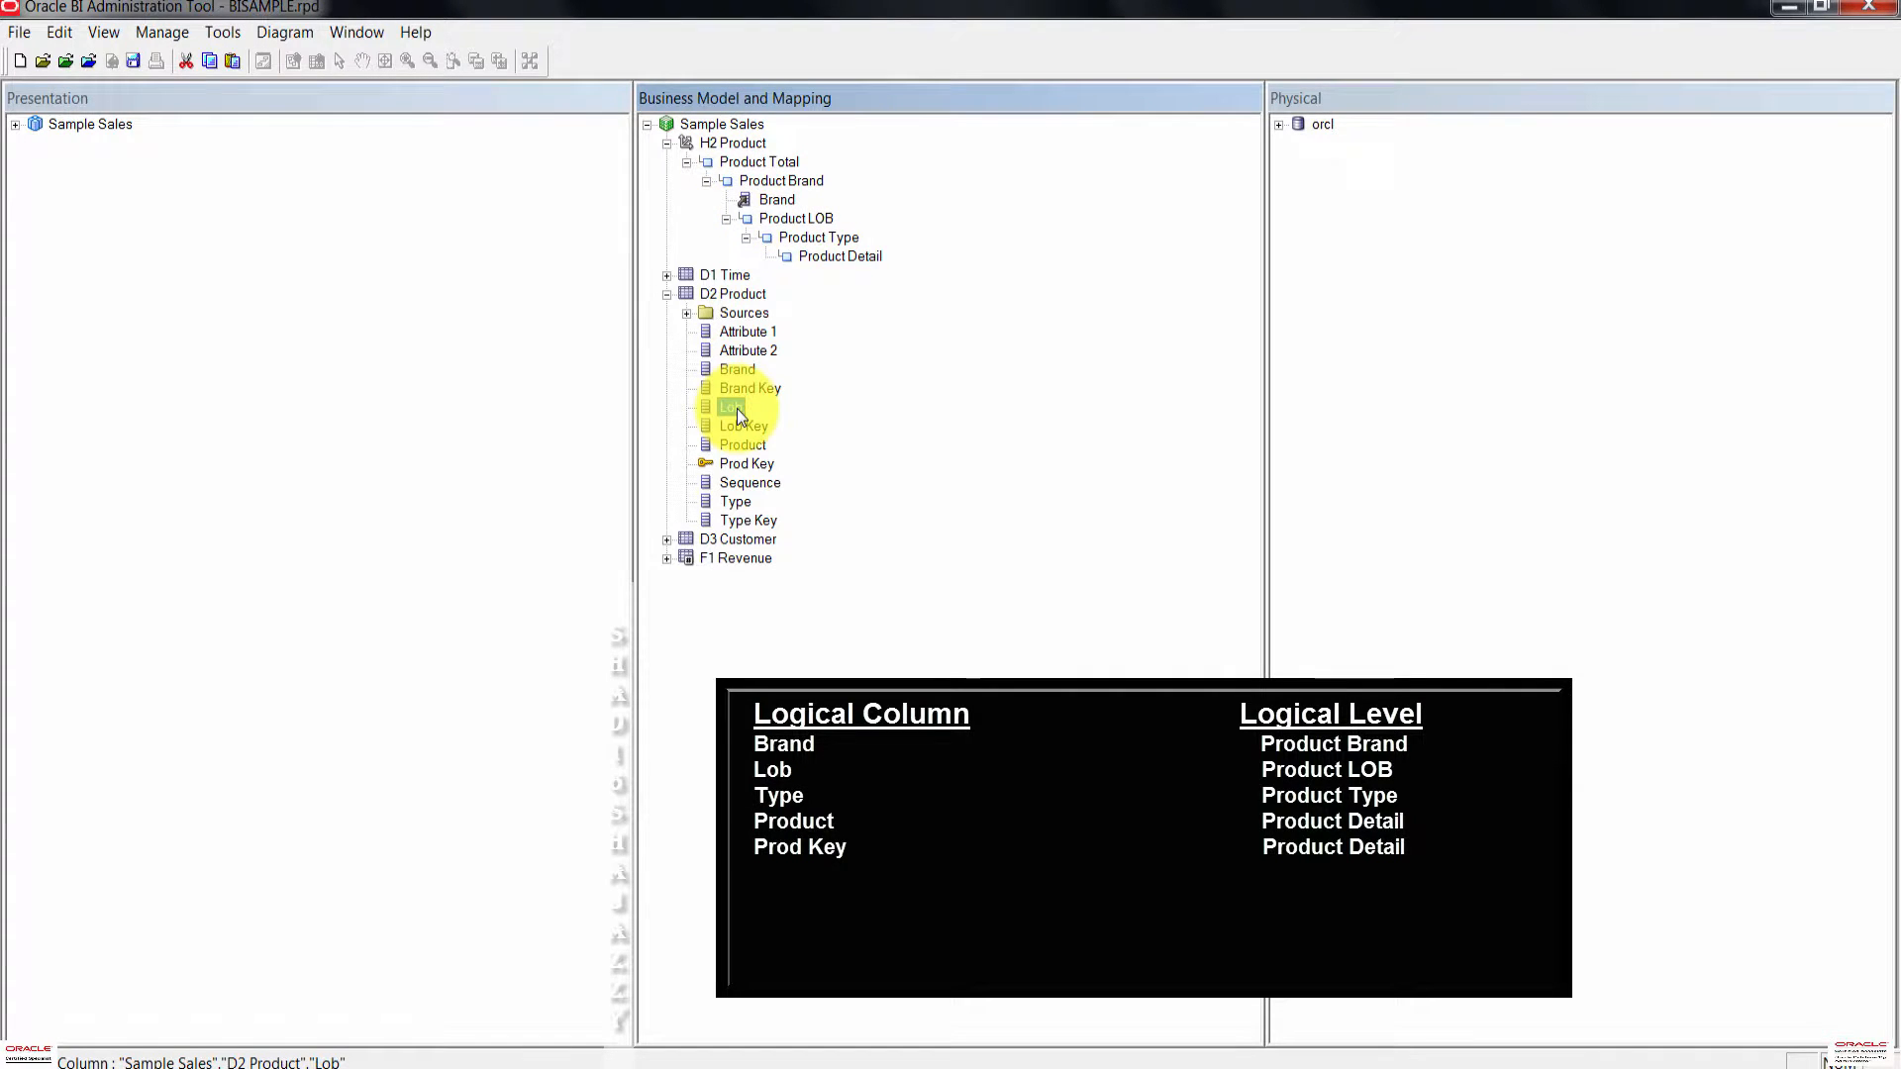
pyautogui.moveTo(738, 408); pyautogui.dragTo(817, 219)
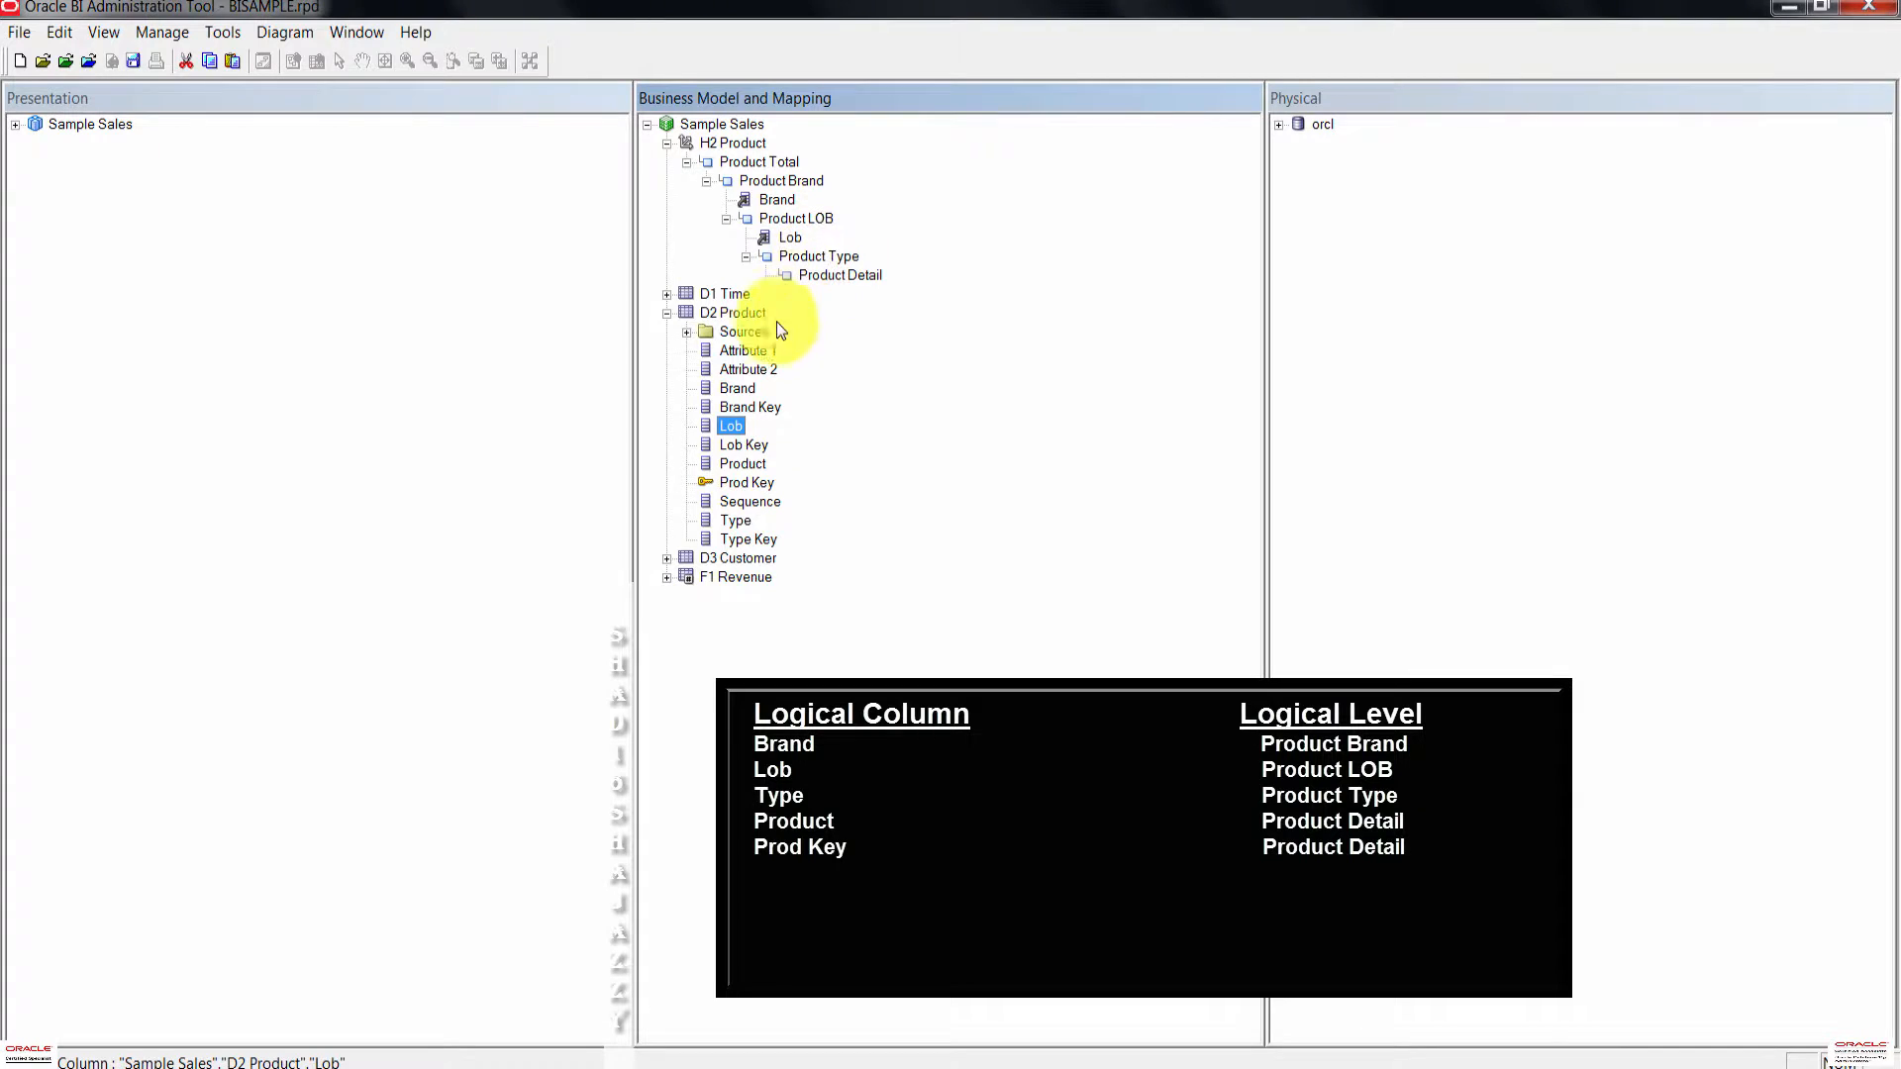
# Step: Assign the D2 Product column Type to the Product Type level, and Product and Prod Key to the Product Detail level of H2 Product
pyautogui.click(741, 523)
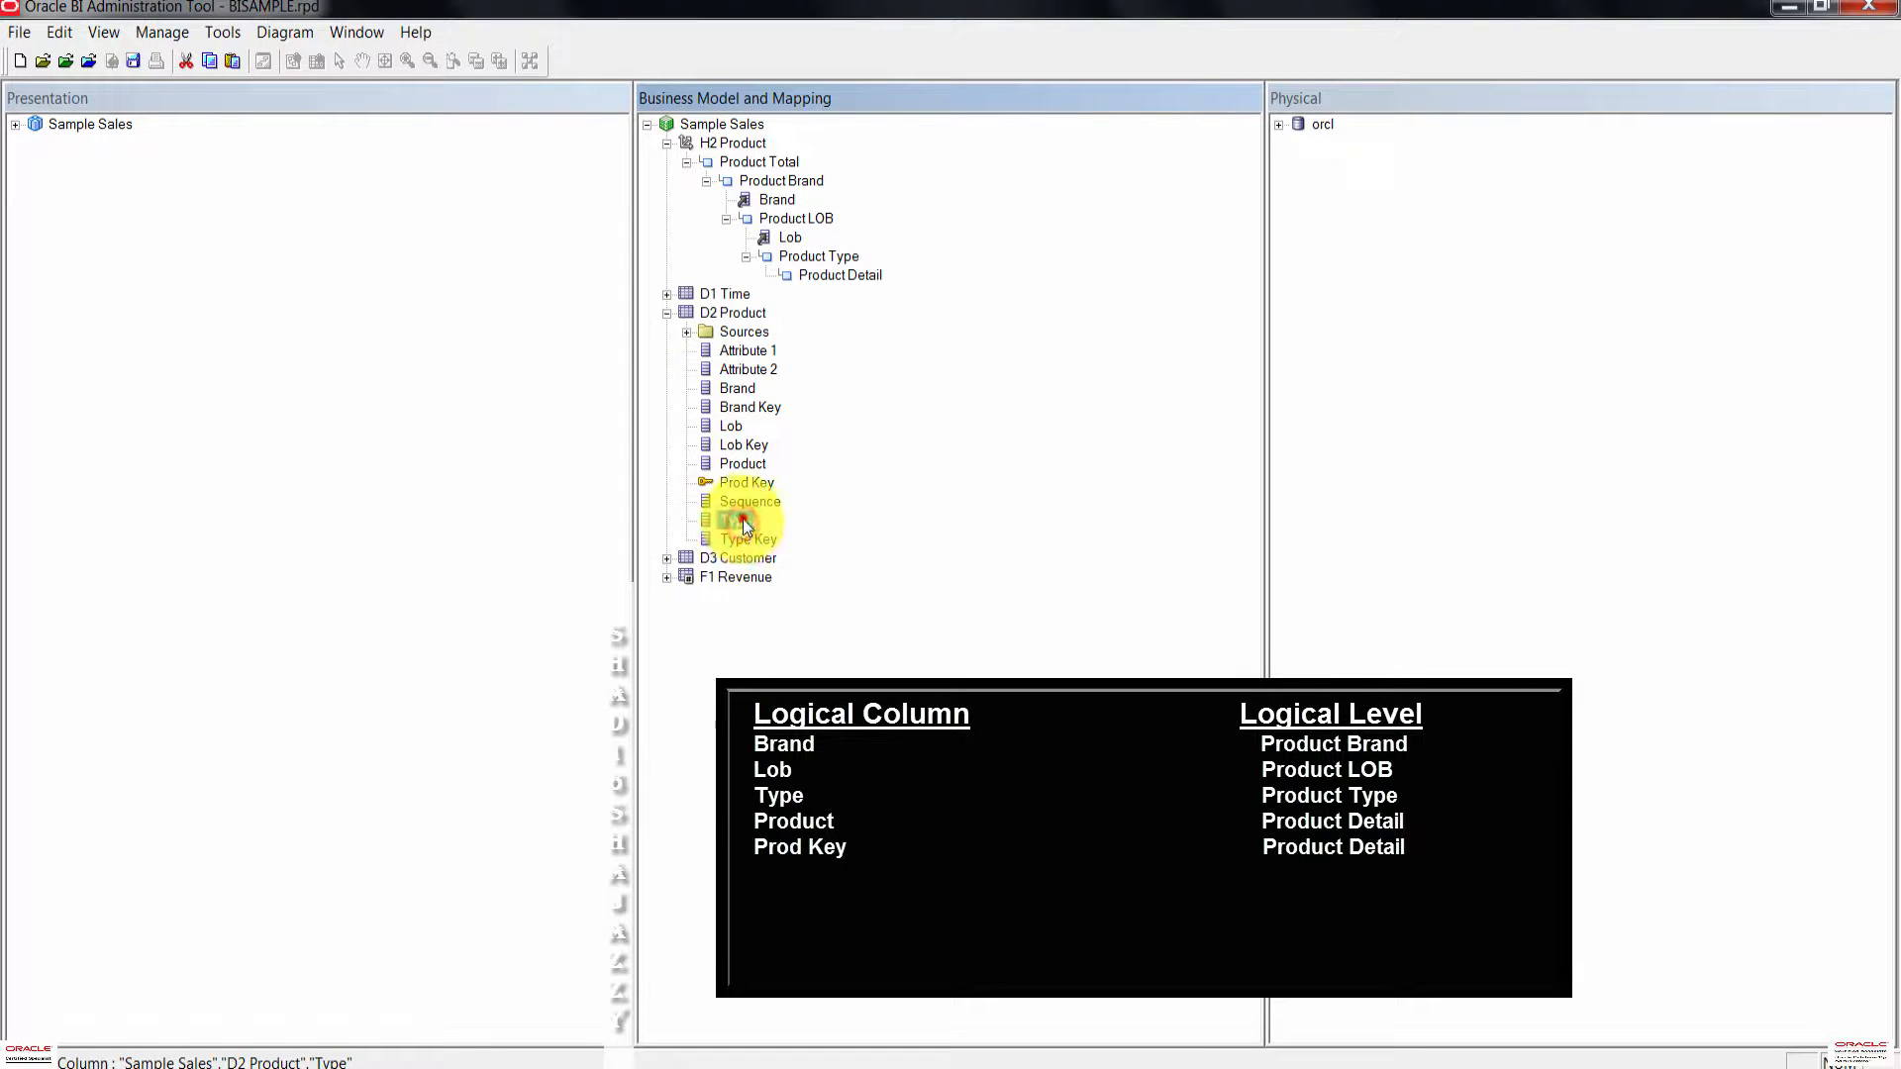
pyautogui.moveTo(745, 519); pyautogui.dragTo(825, 265)
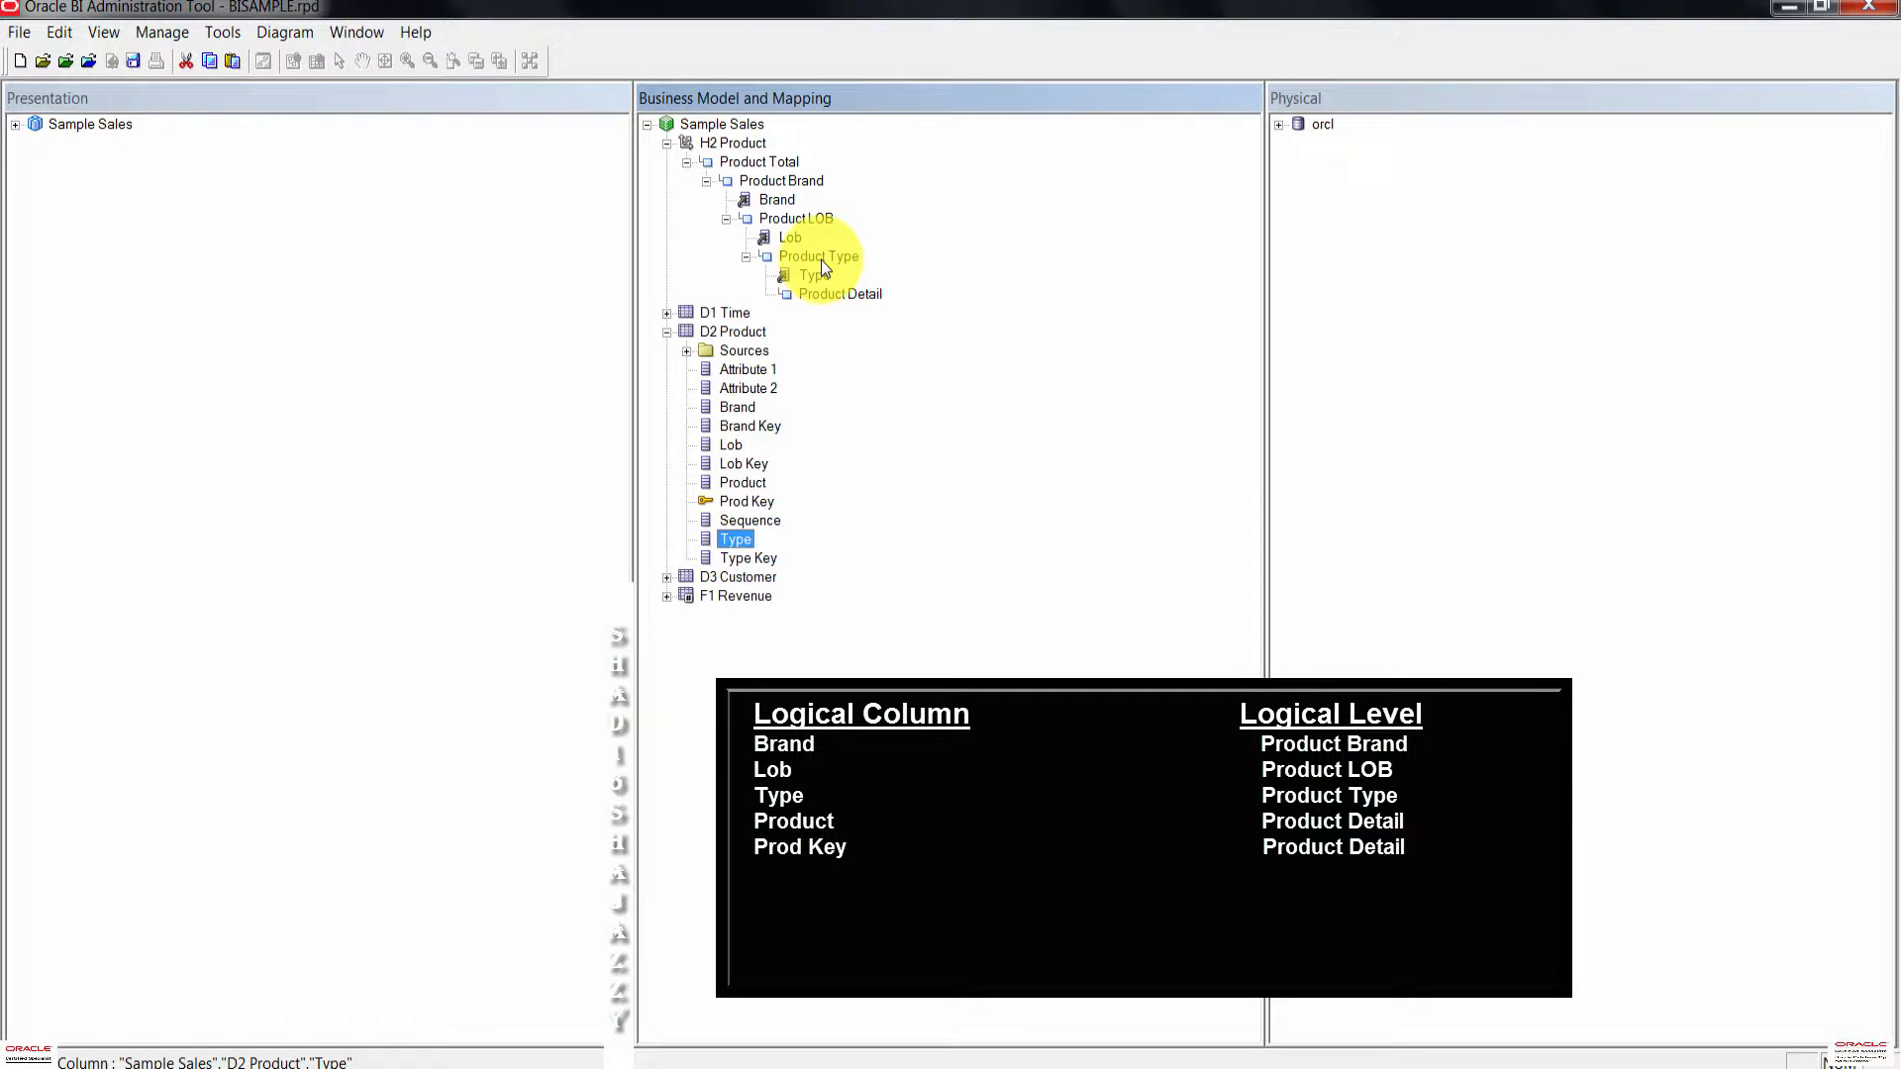
pyautogui.click(745, 482)
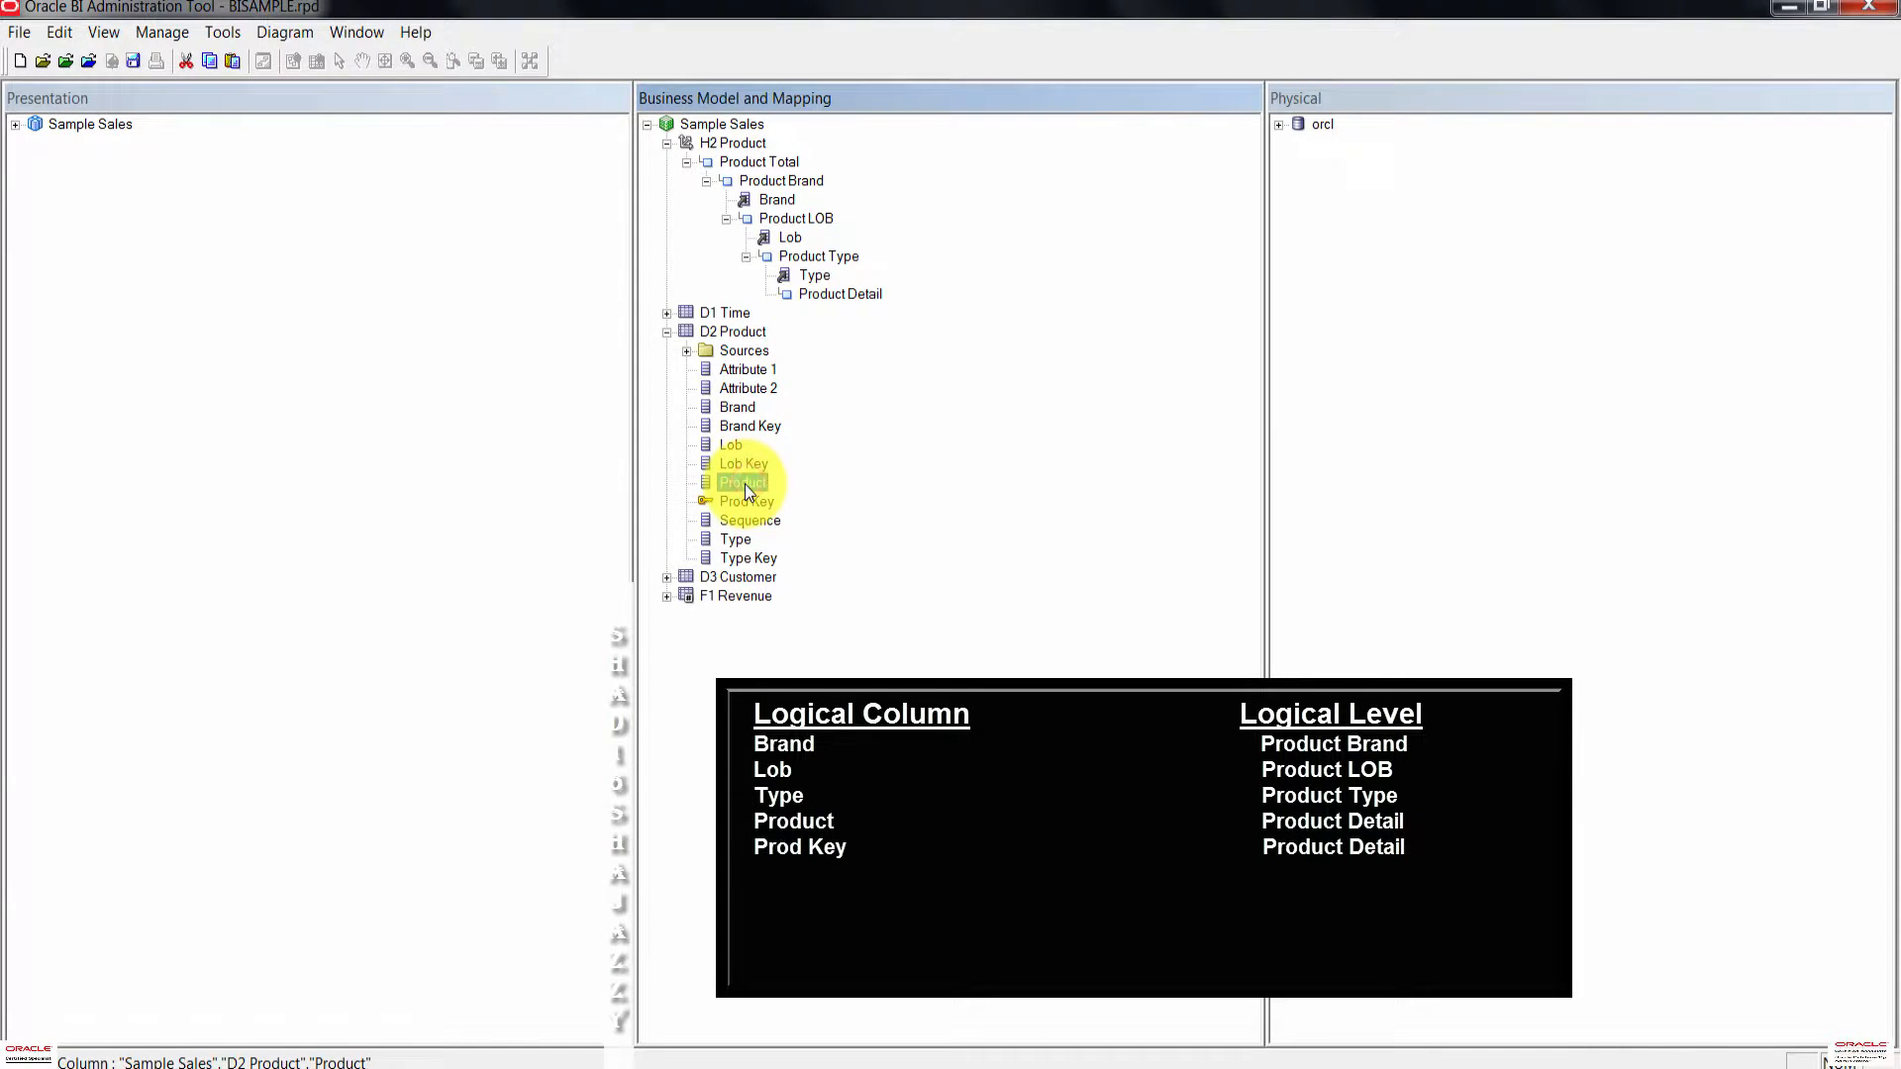
pyautogui.moveTo(744, 485); pyautogui.dragTo(870, 302)
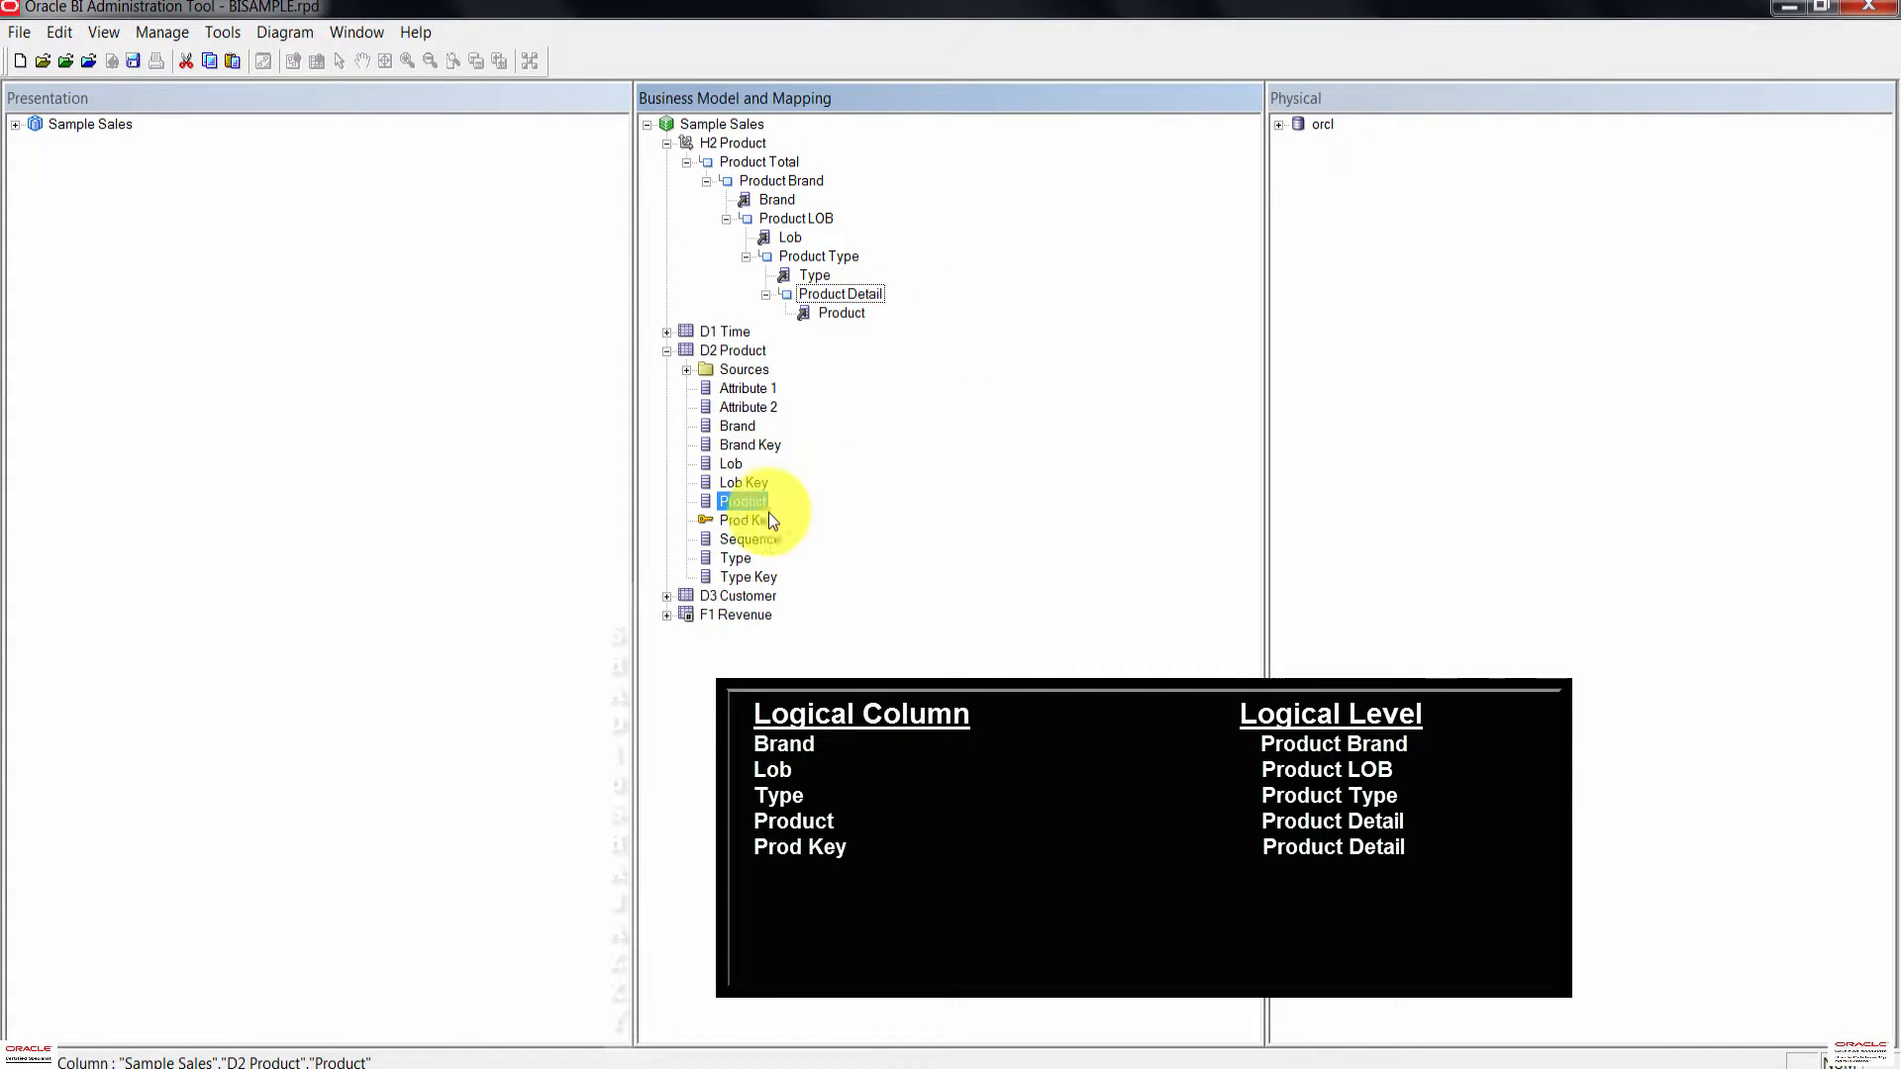
pyautogui.moveTo(751, 523); pyautogui.dragTo(861, 300)
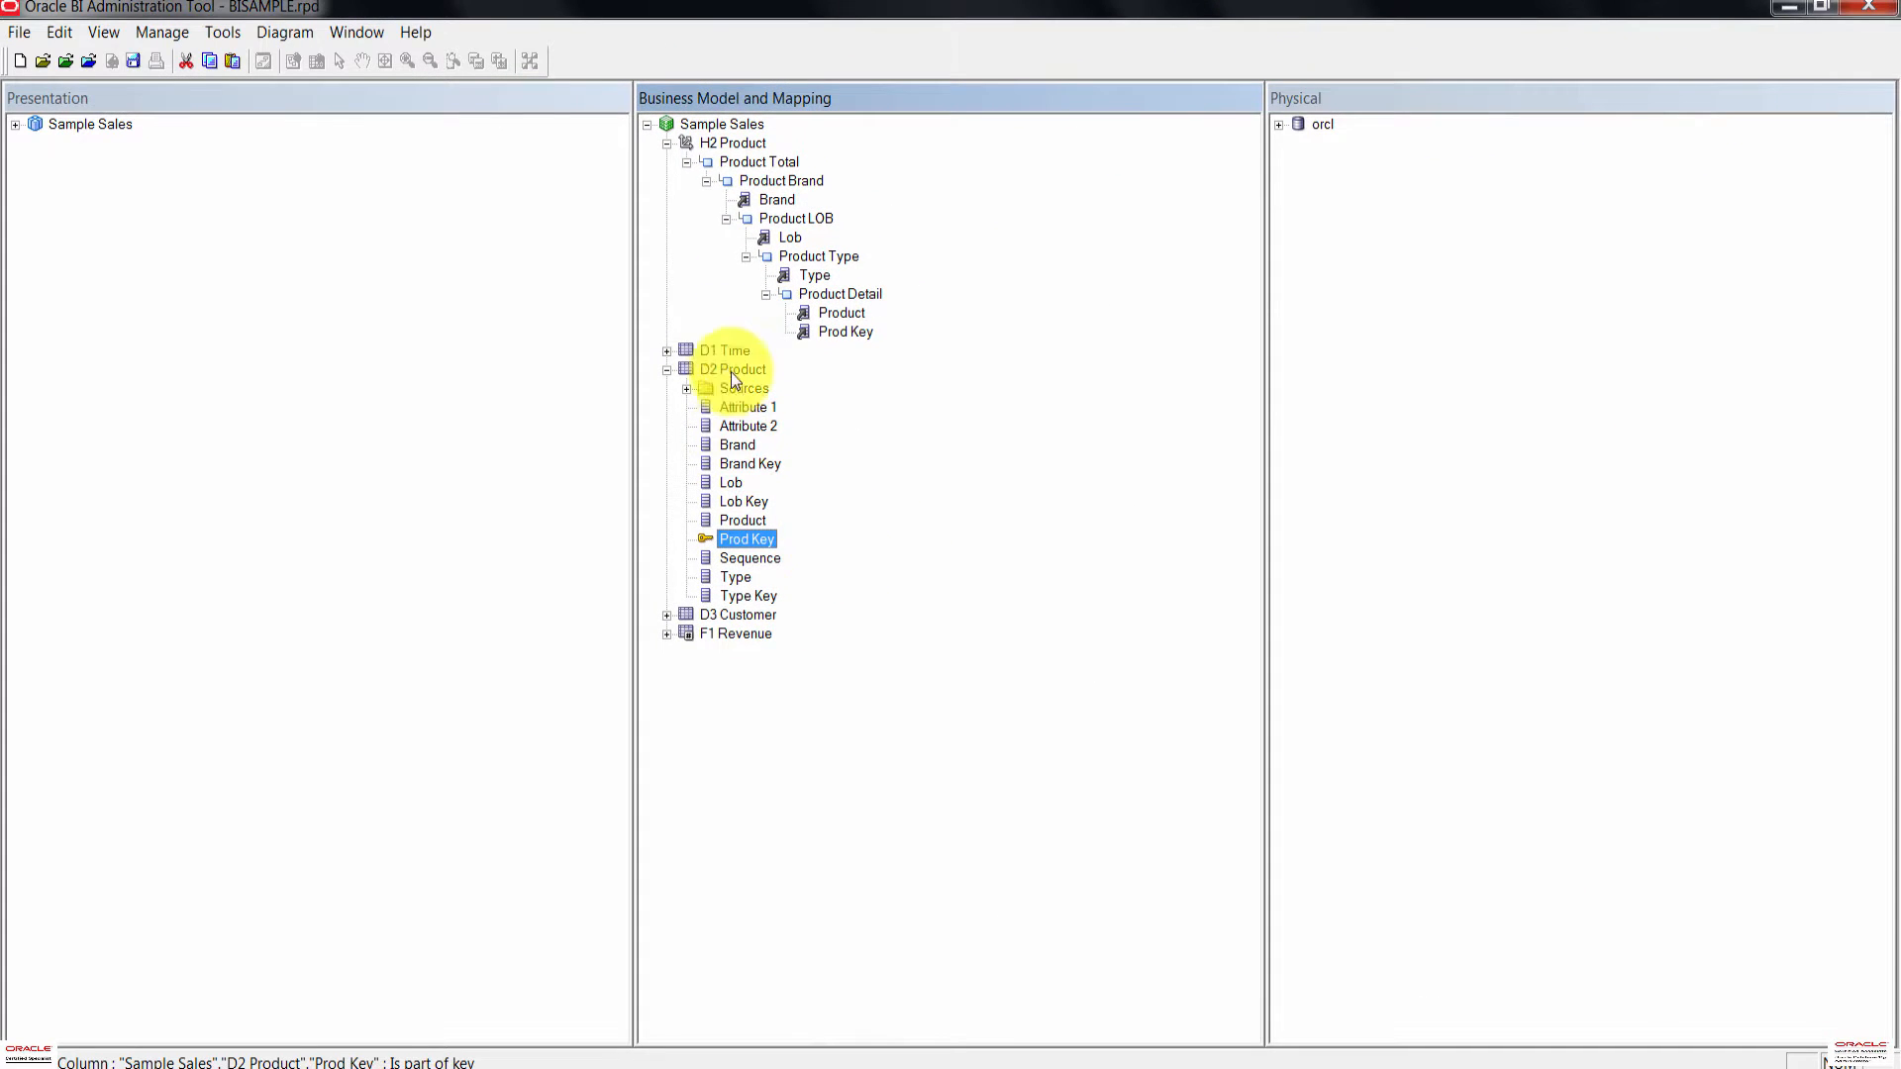
# Step: Add a key named Brand to the Product Brand level, based on the D2 Product.Brand column
pyautogui.click(779, 186)
pyautogui.doubleClick(782, 182)
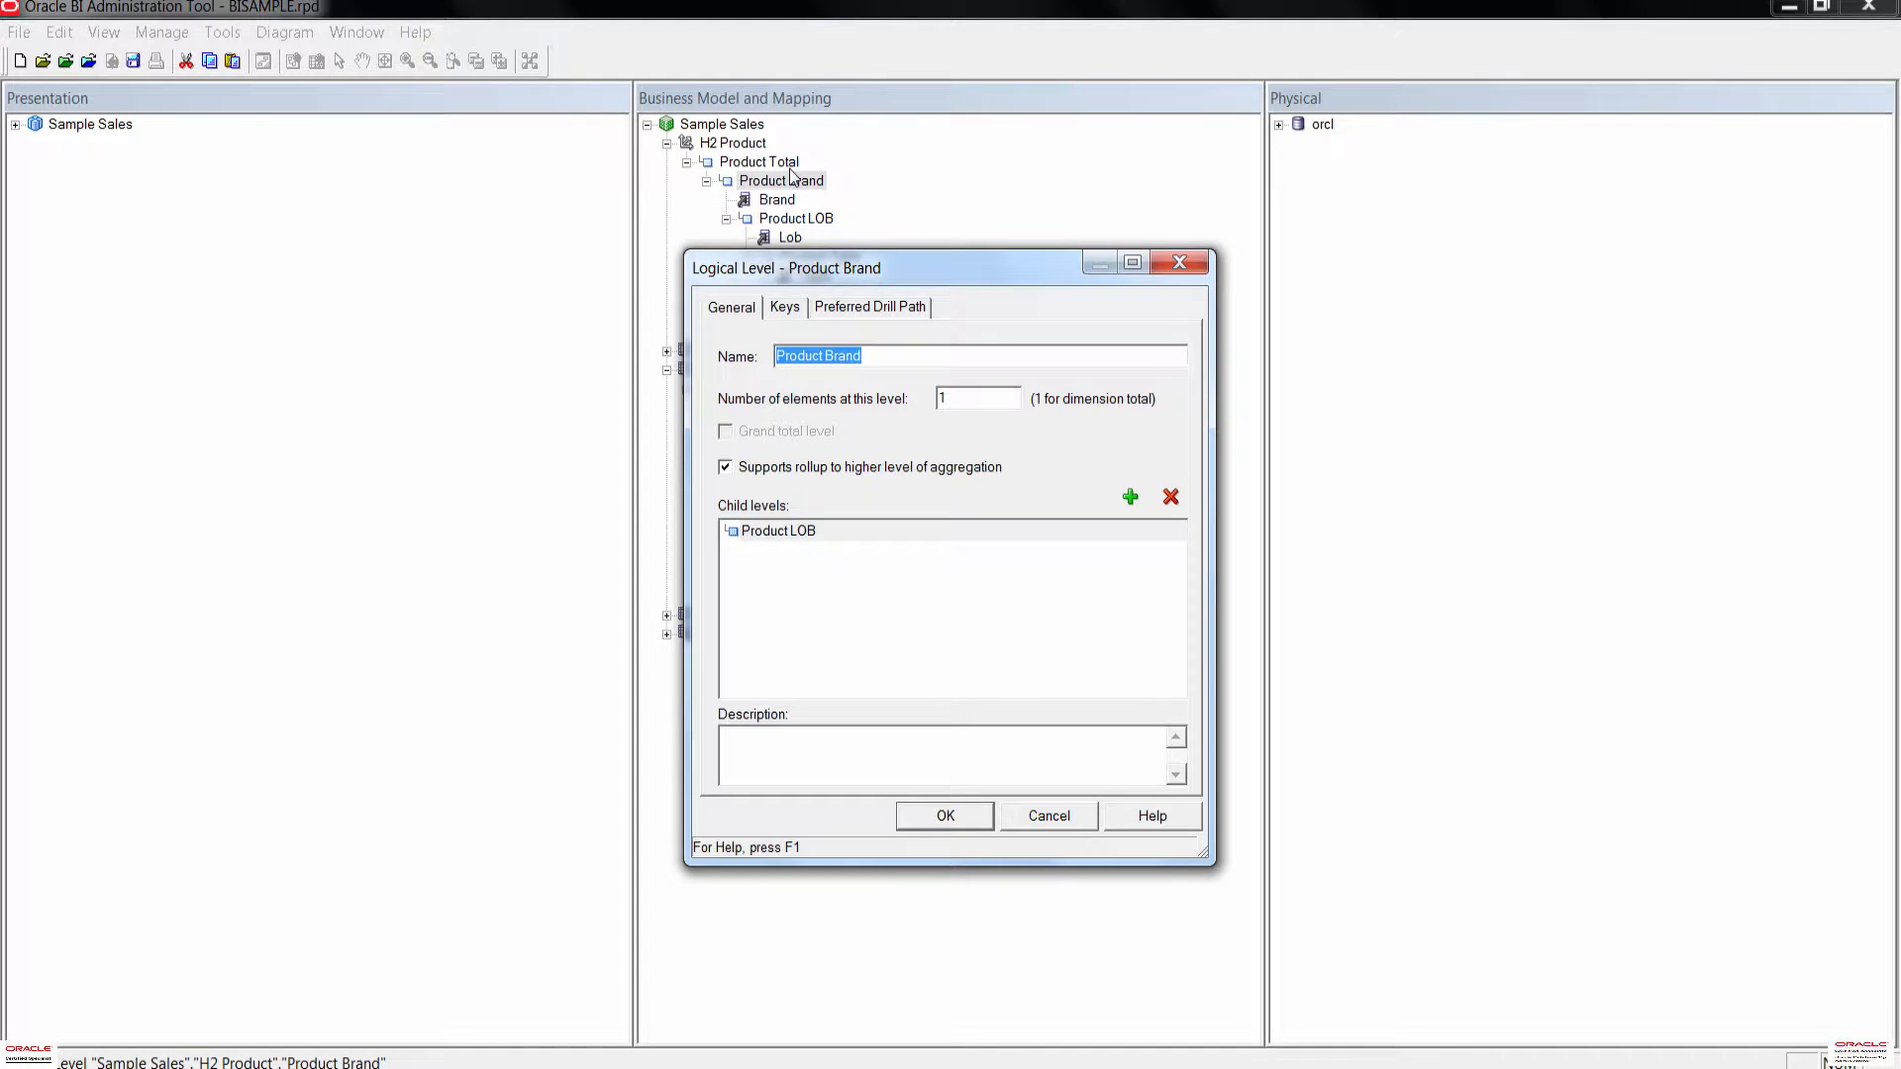
pyautogui.click(786, 311)
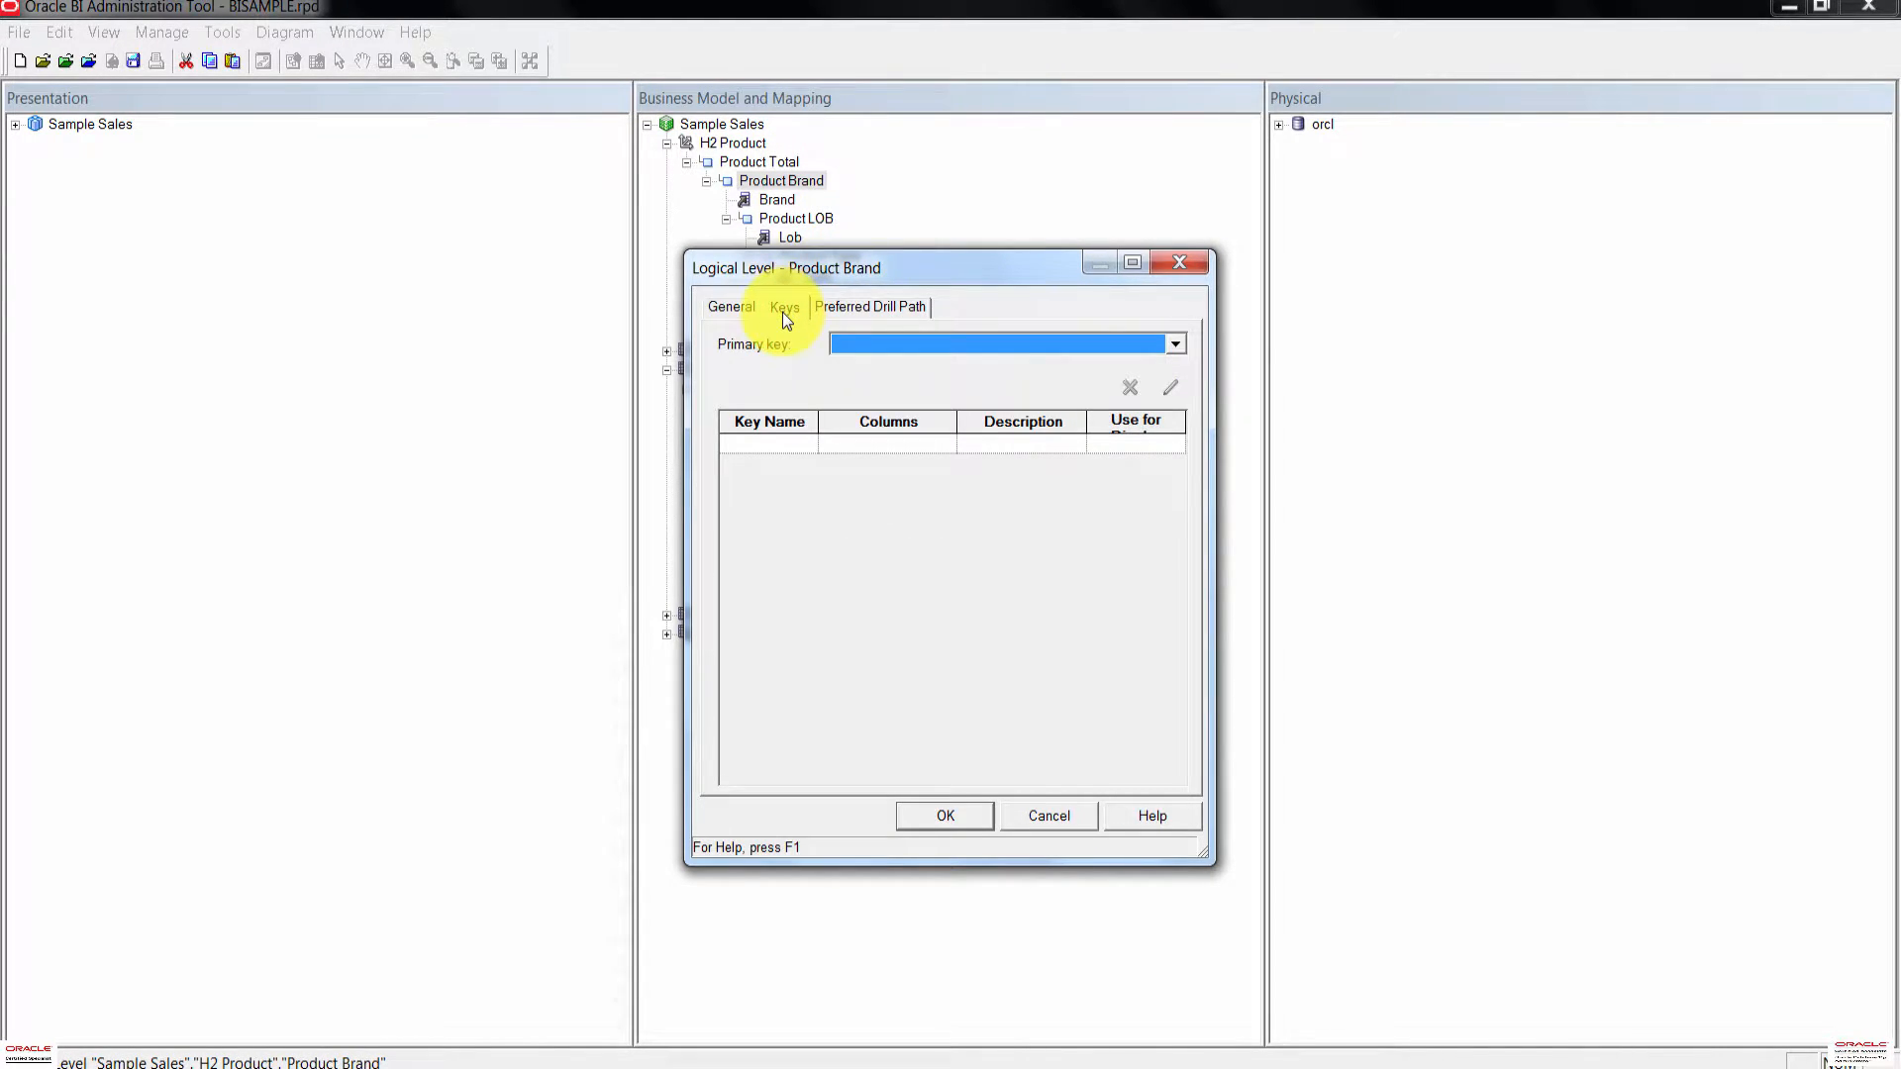
pyautogui.click(780, 445)
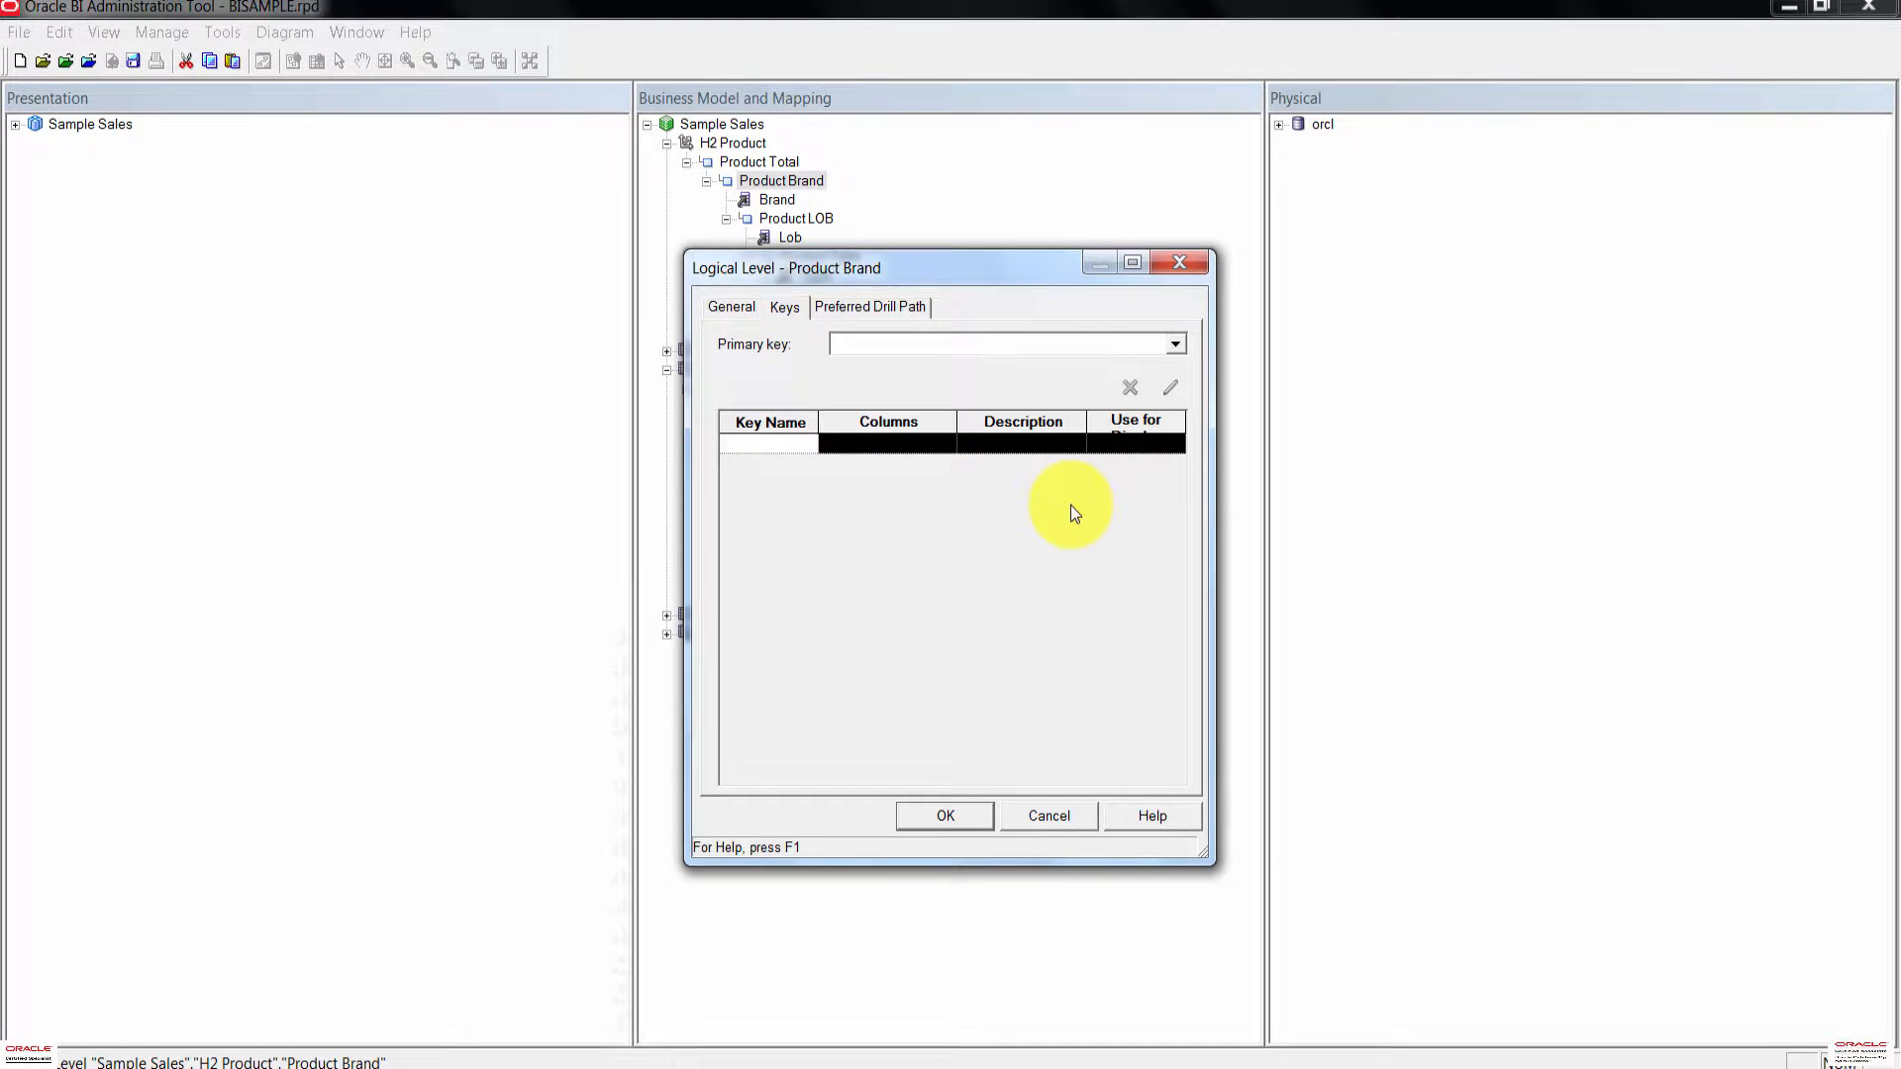
pyautogui.moveTo(994, 270); pyautogui.dragTo(1250, 295)
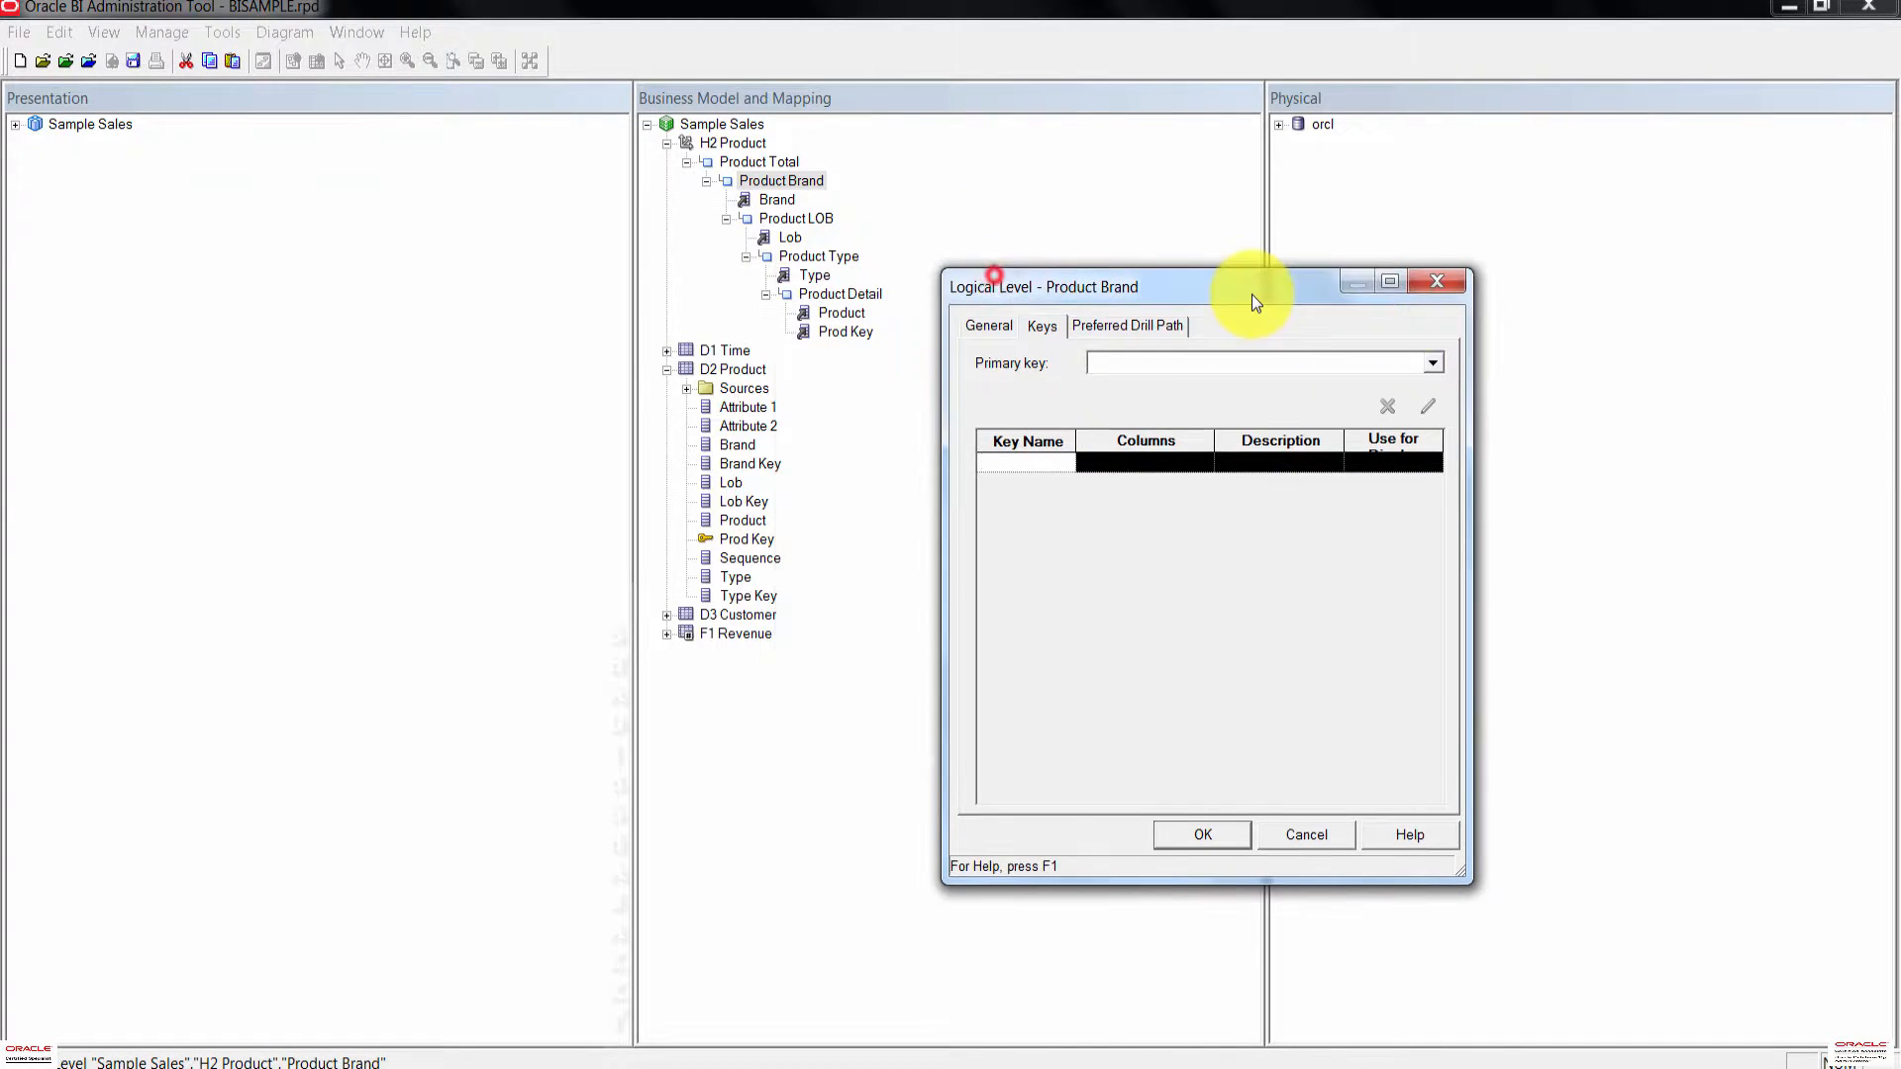
pyautogui.write('Brand')
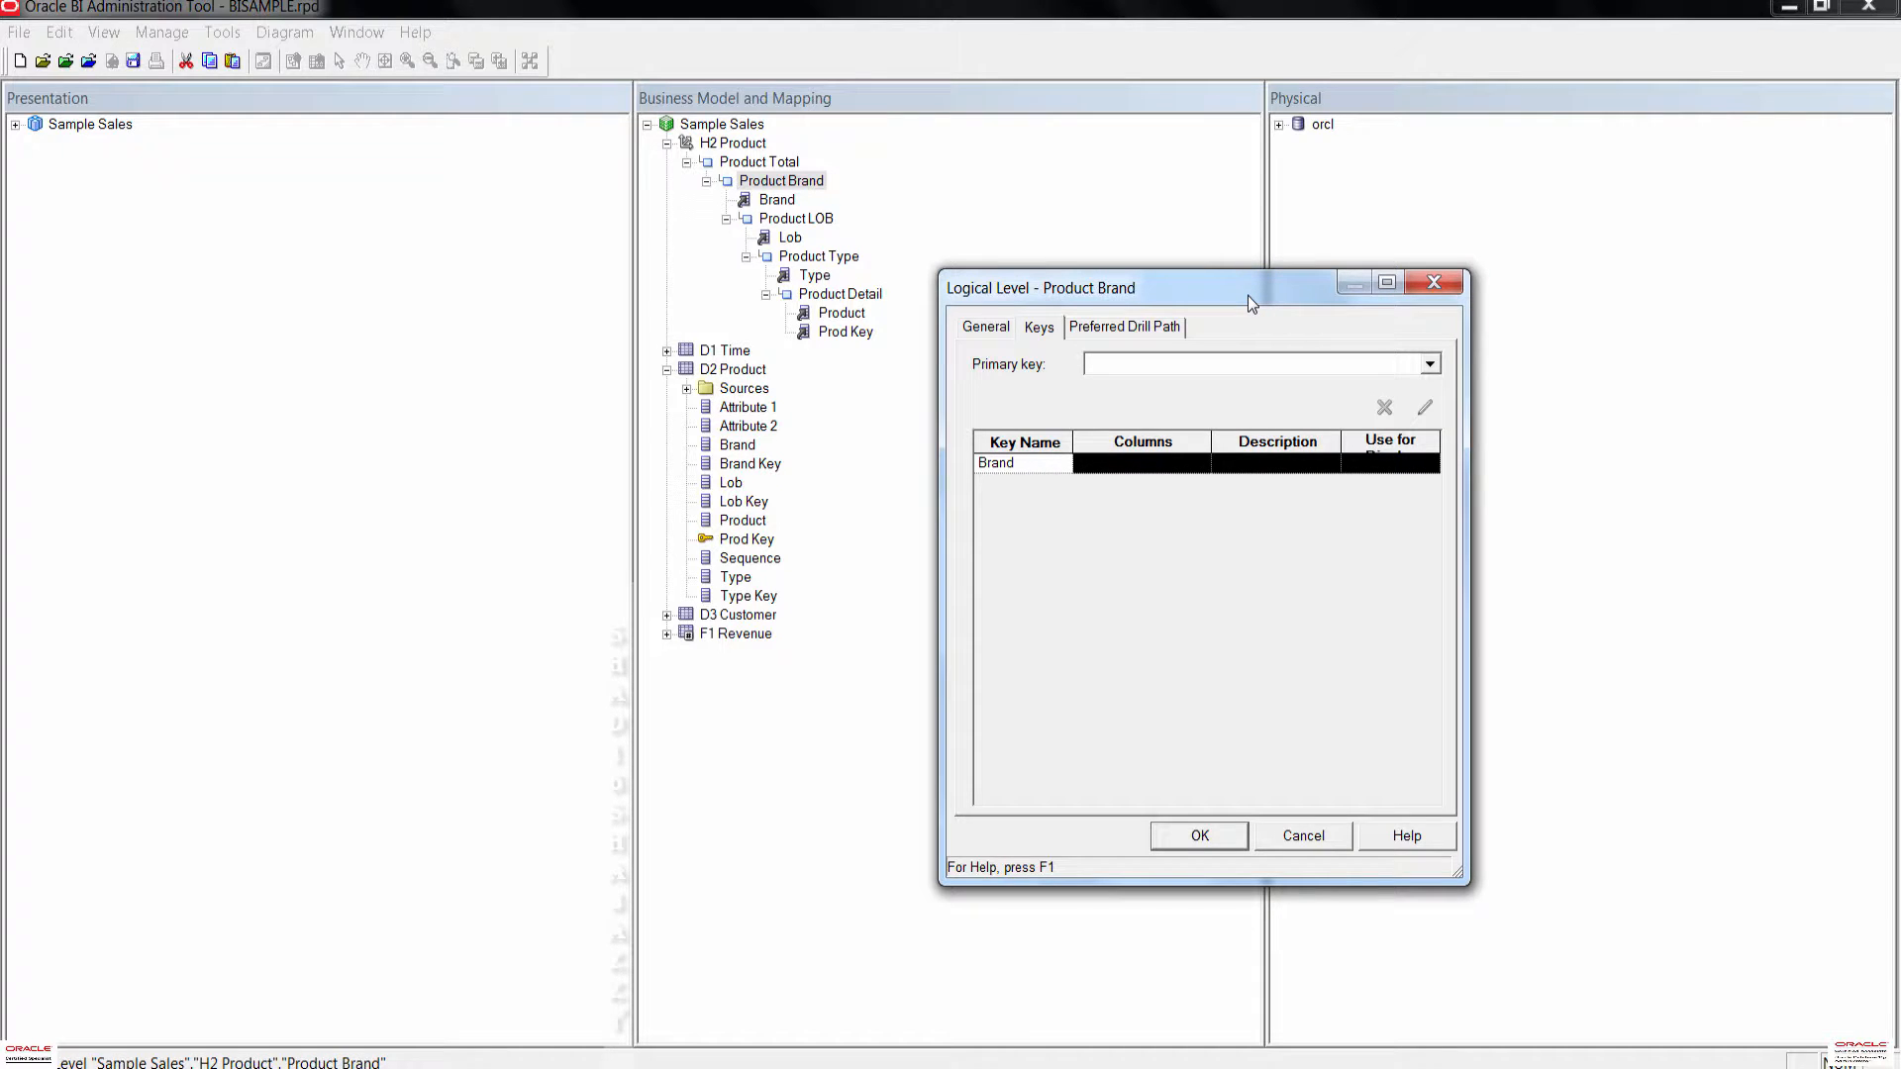
pyautogui.click(1116, 466)
pyautogui.click(1178, 465)
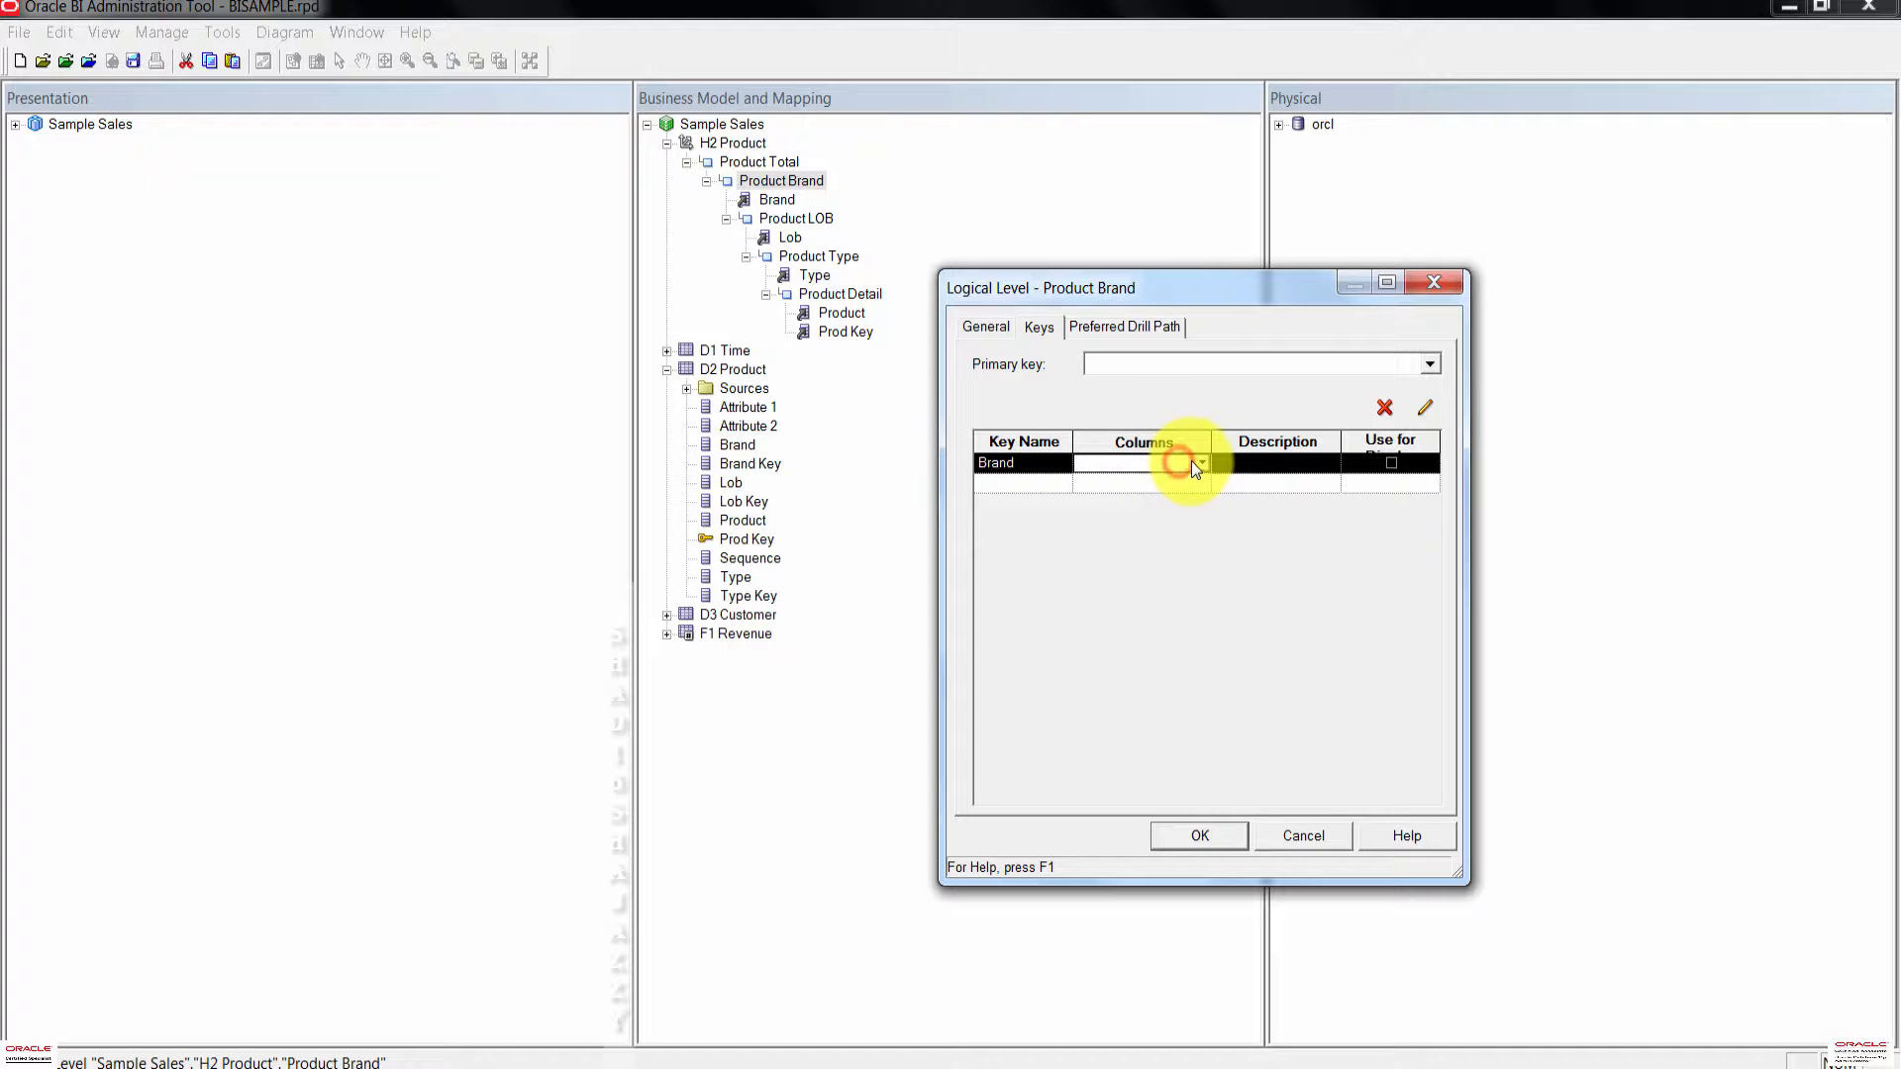
pyautogui.click(1203, 466)
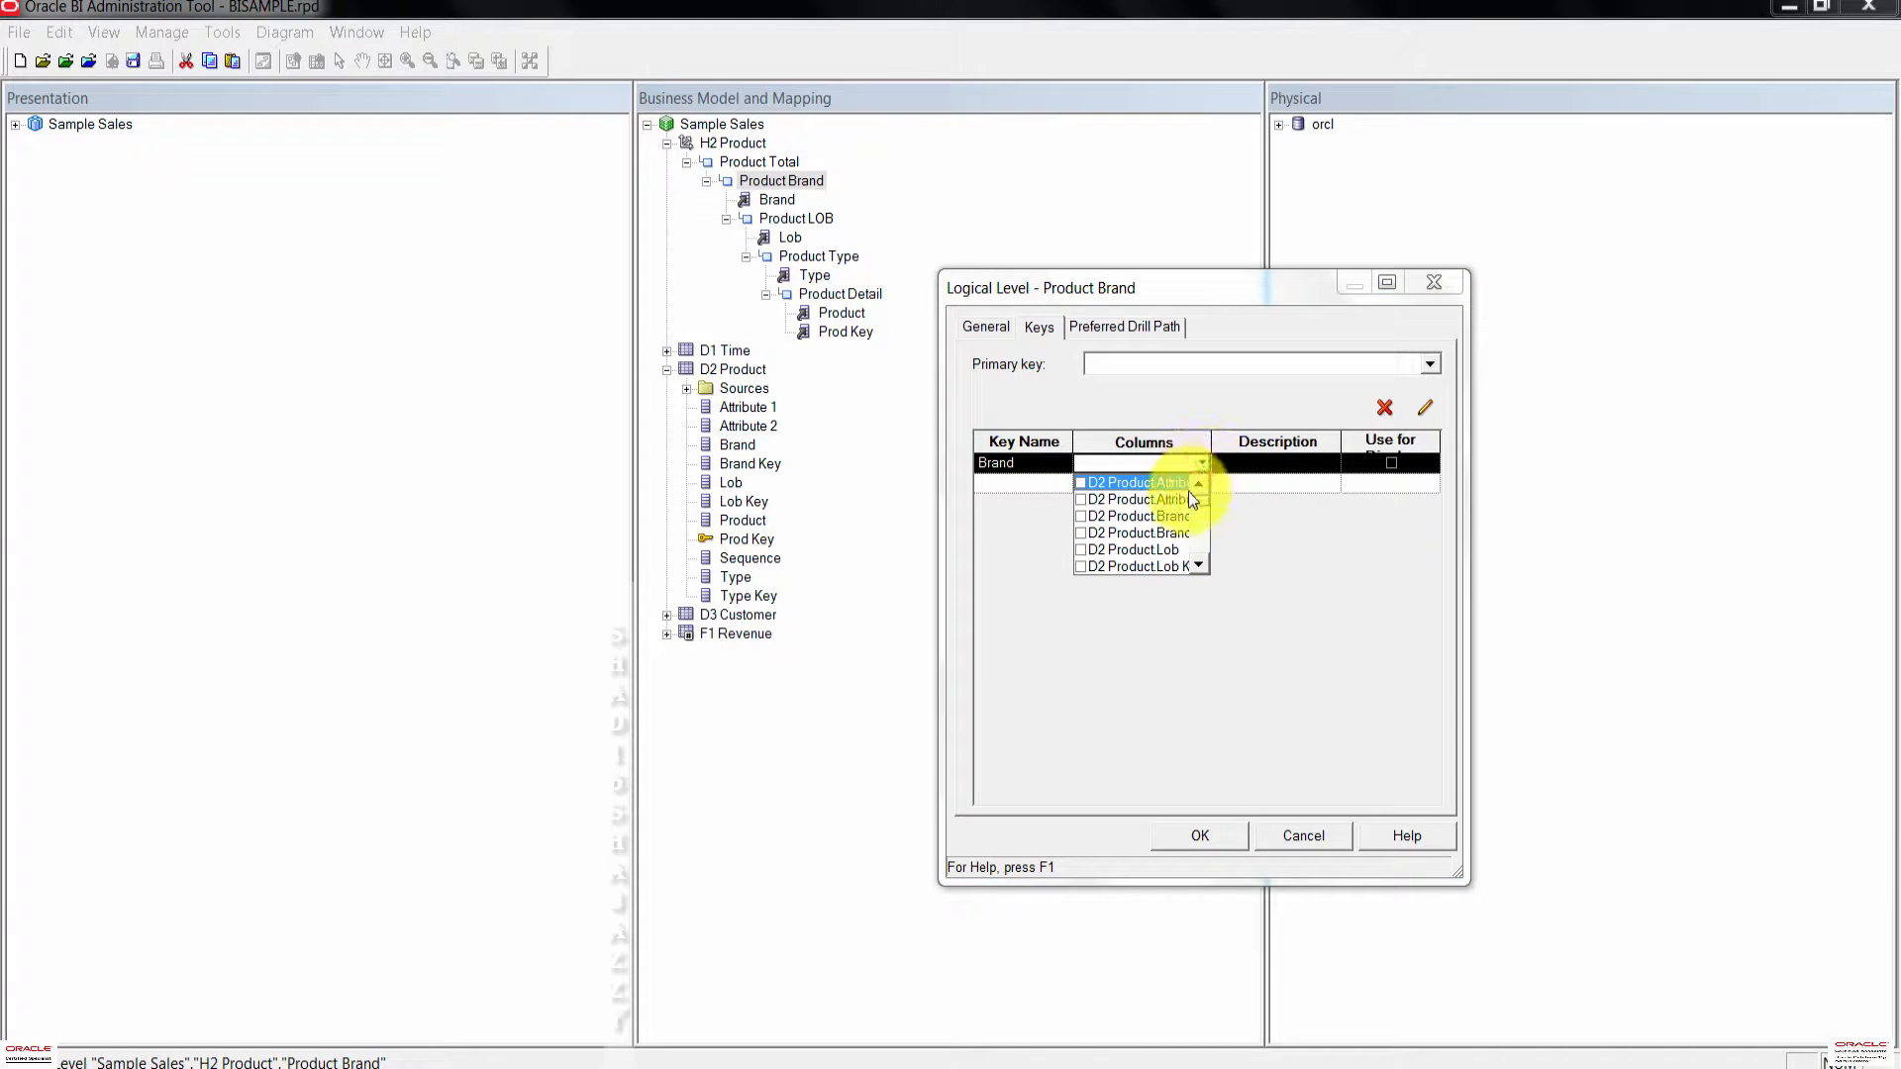
pyautogui.click(1080, 517)
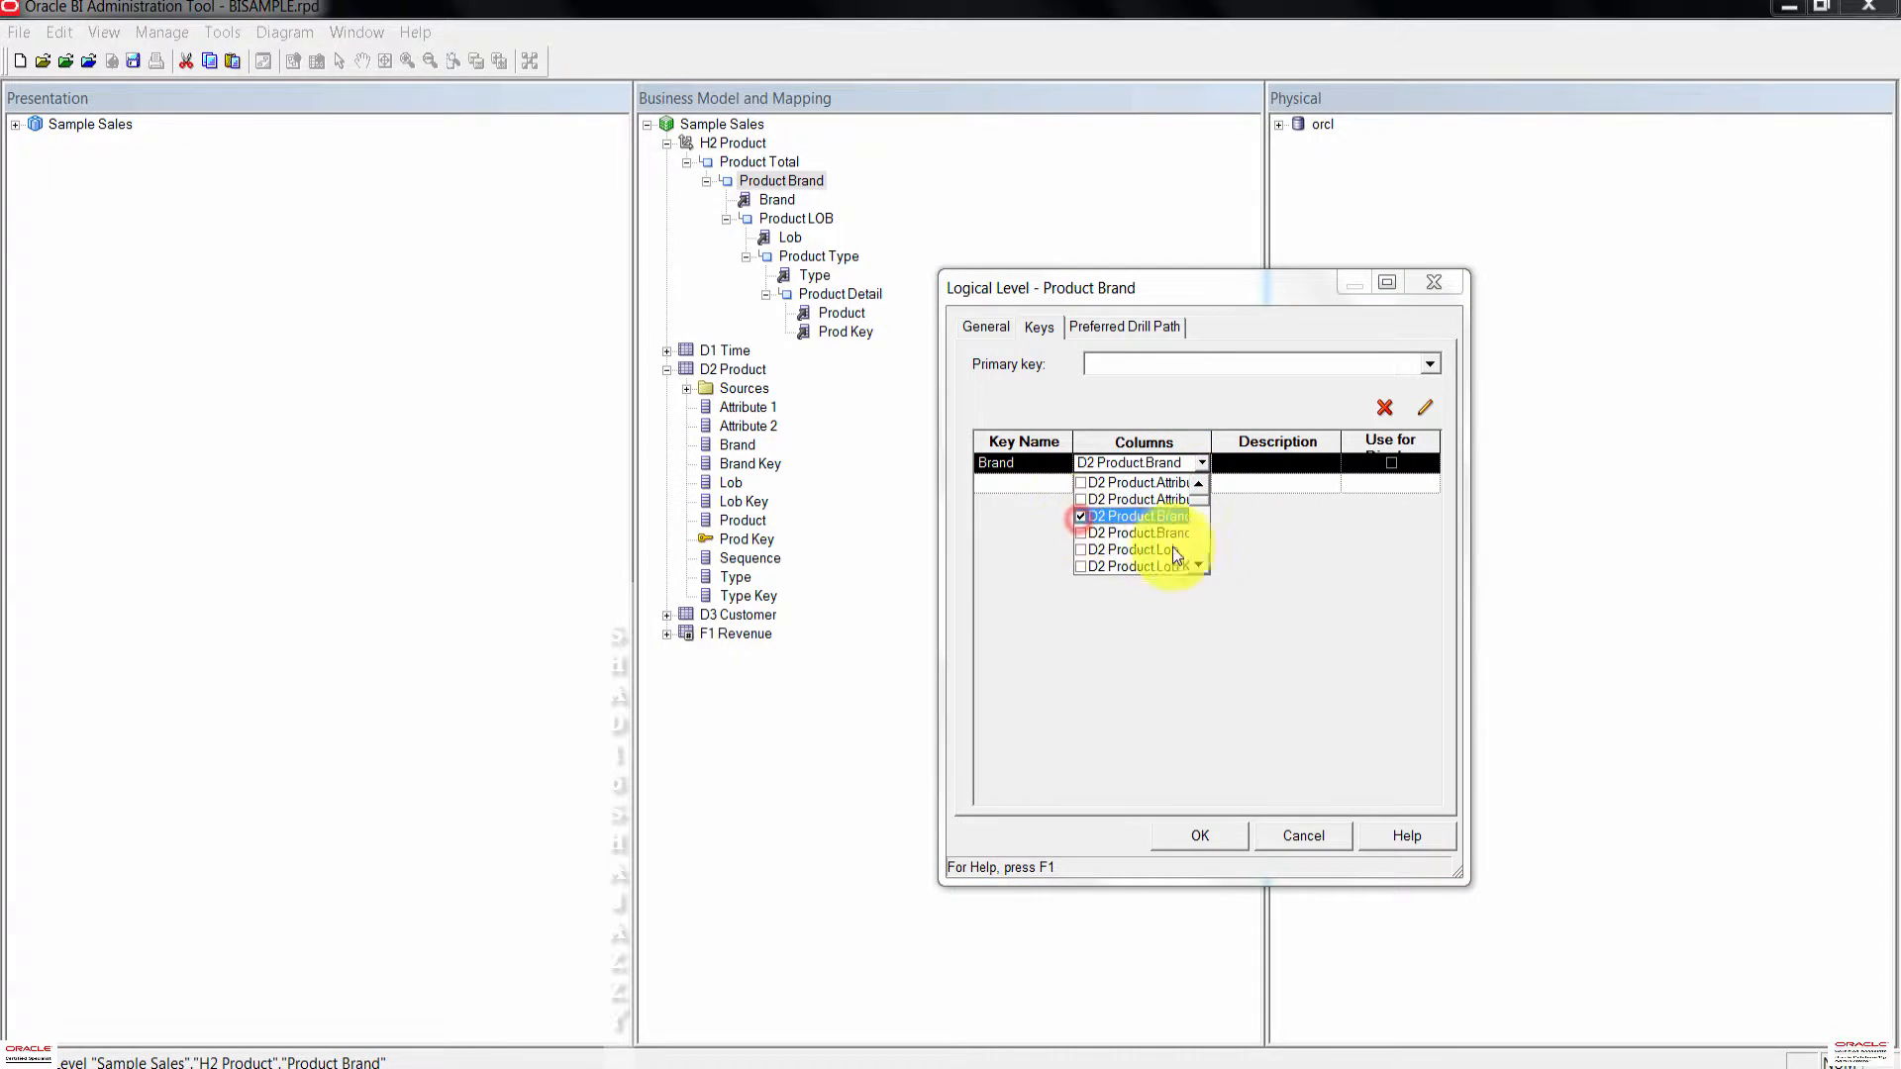
pyautogui.click(1126, 641)
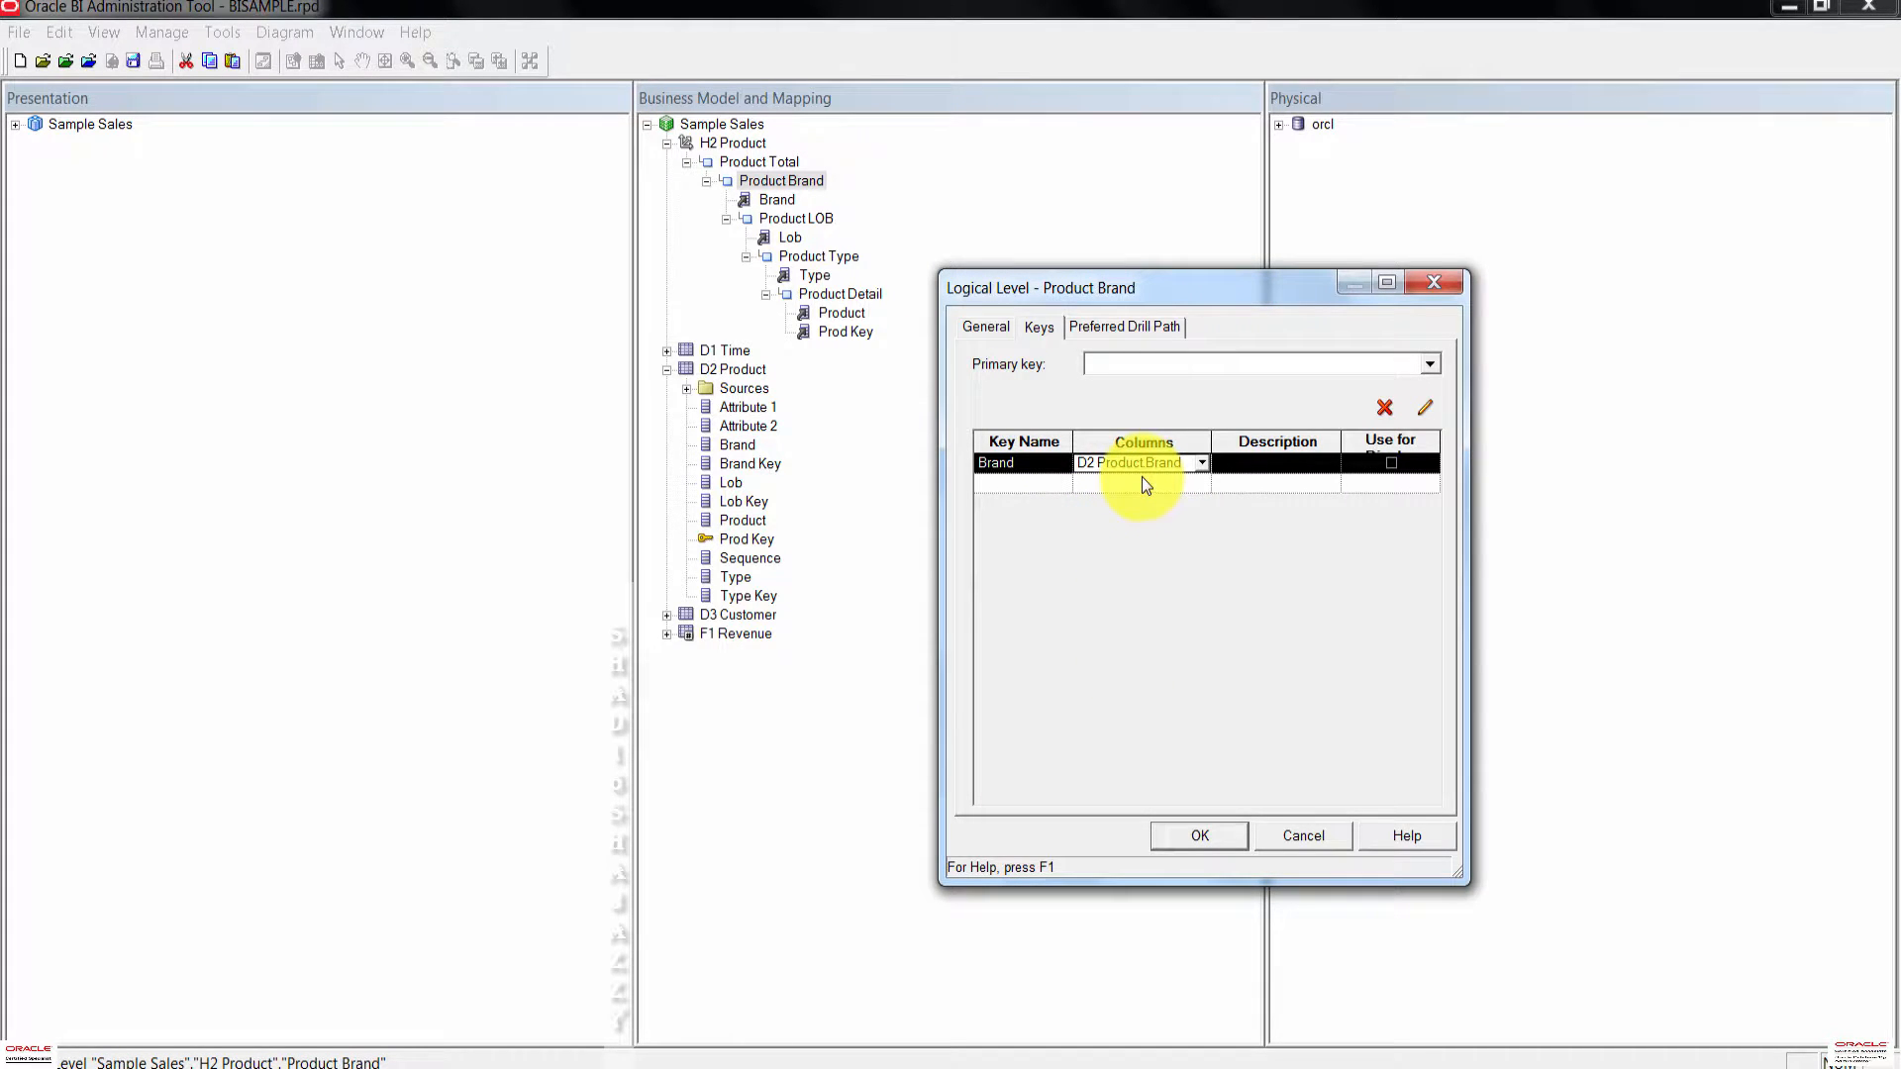
# Step: Enable the Brand key for display, set it as the Product Brand level's primary key, and save the level
pyautogui.click(1393, 463)
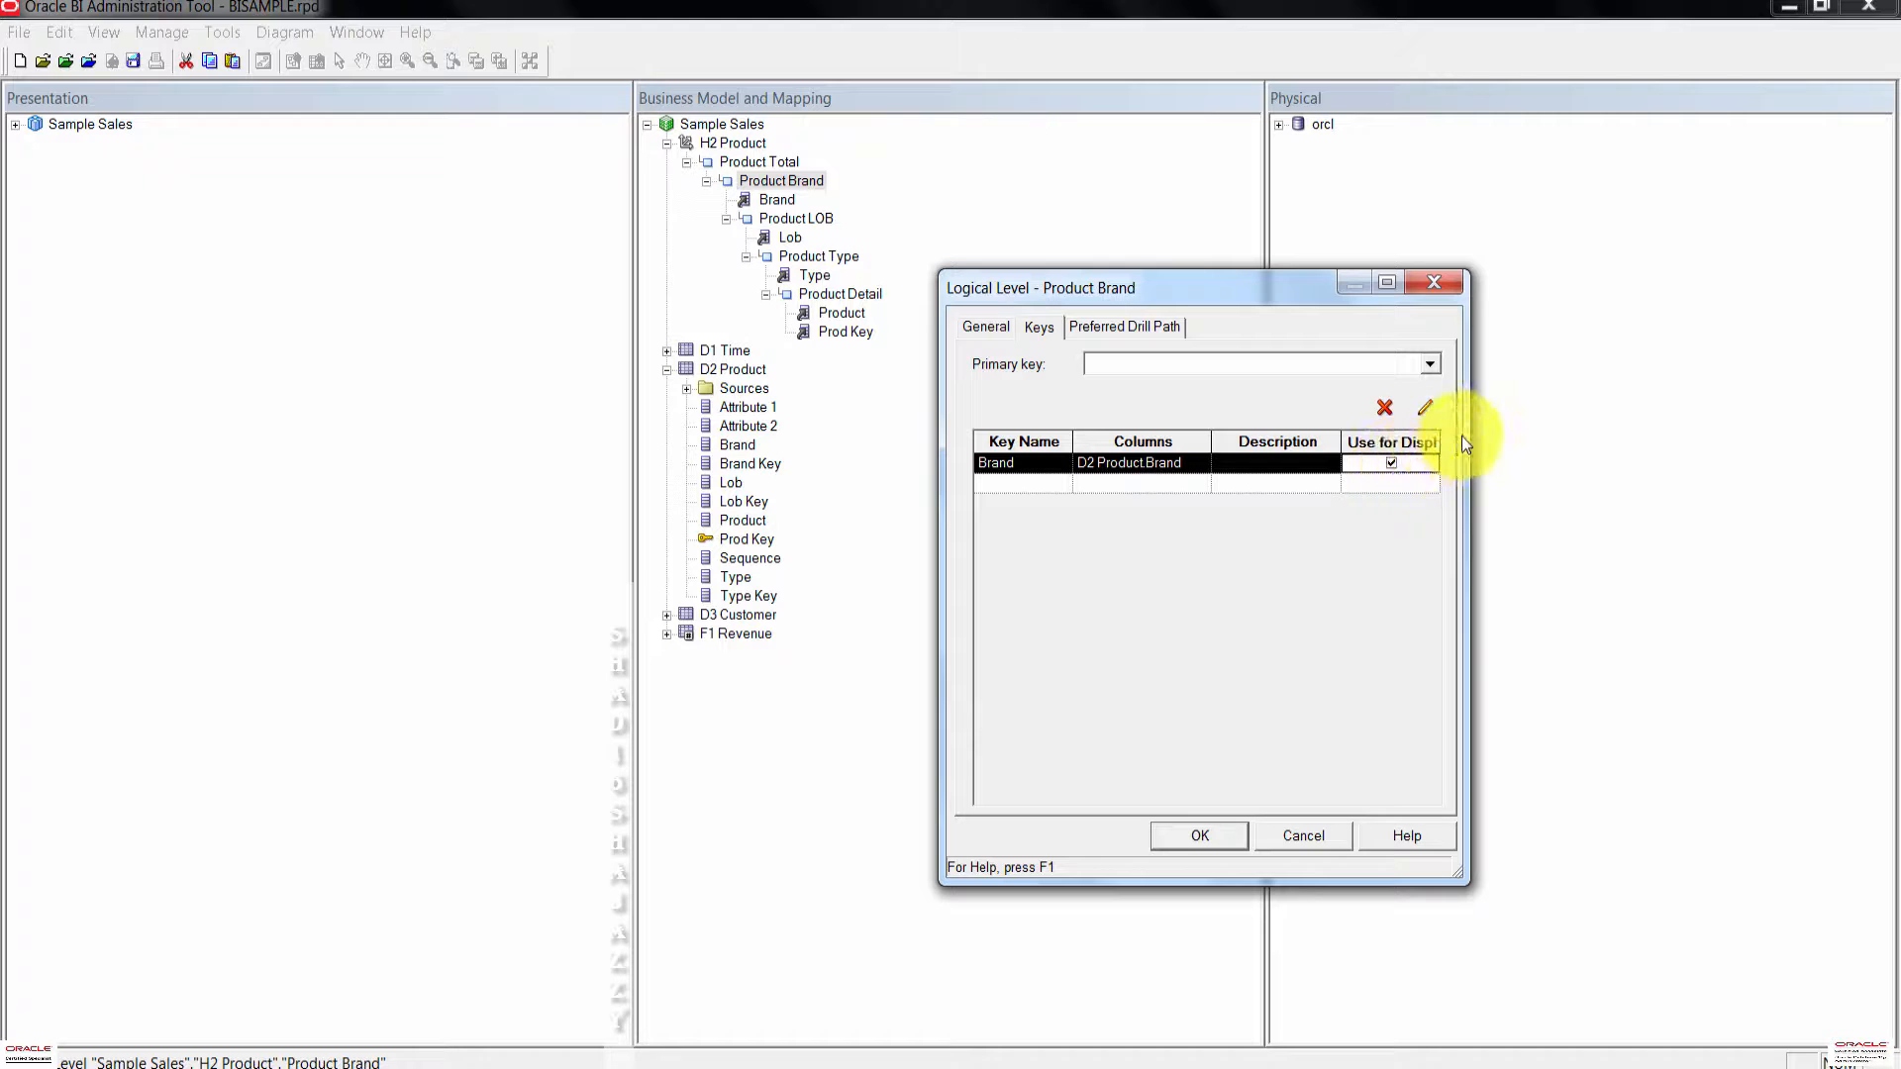
pyautogui.moveTo(1464, 441); pyautogui.dragTo(1586, 452)
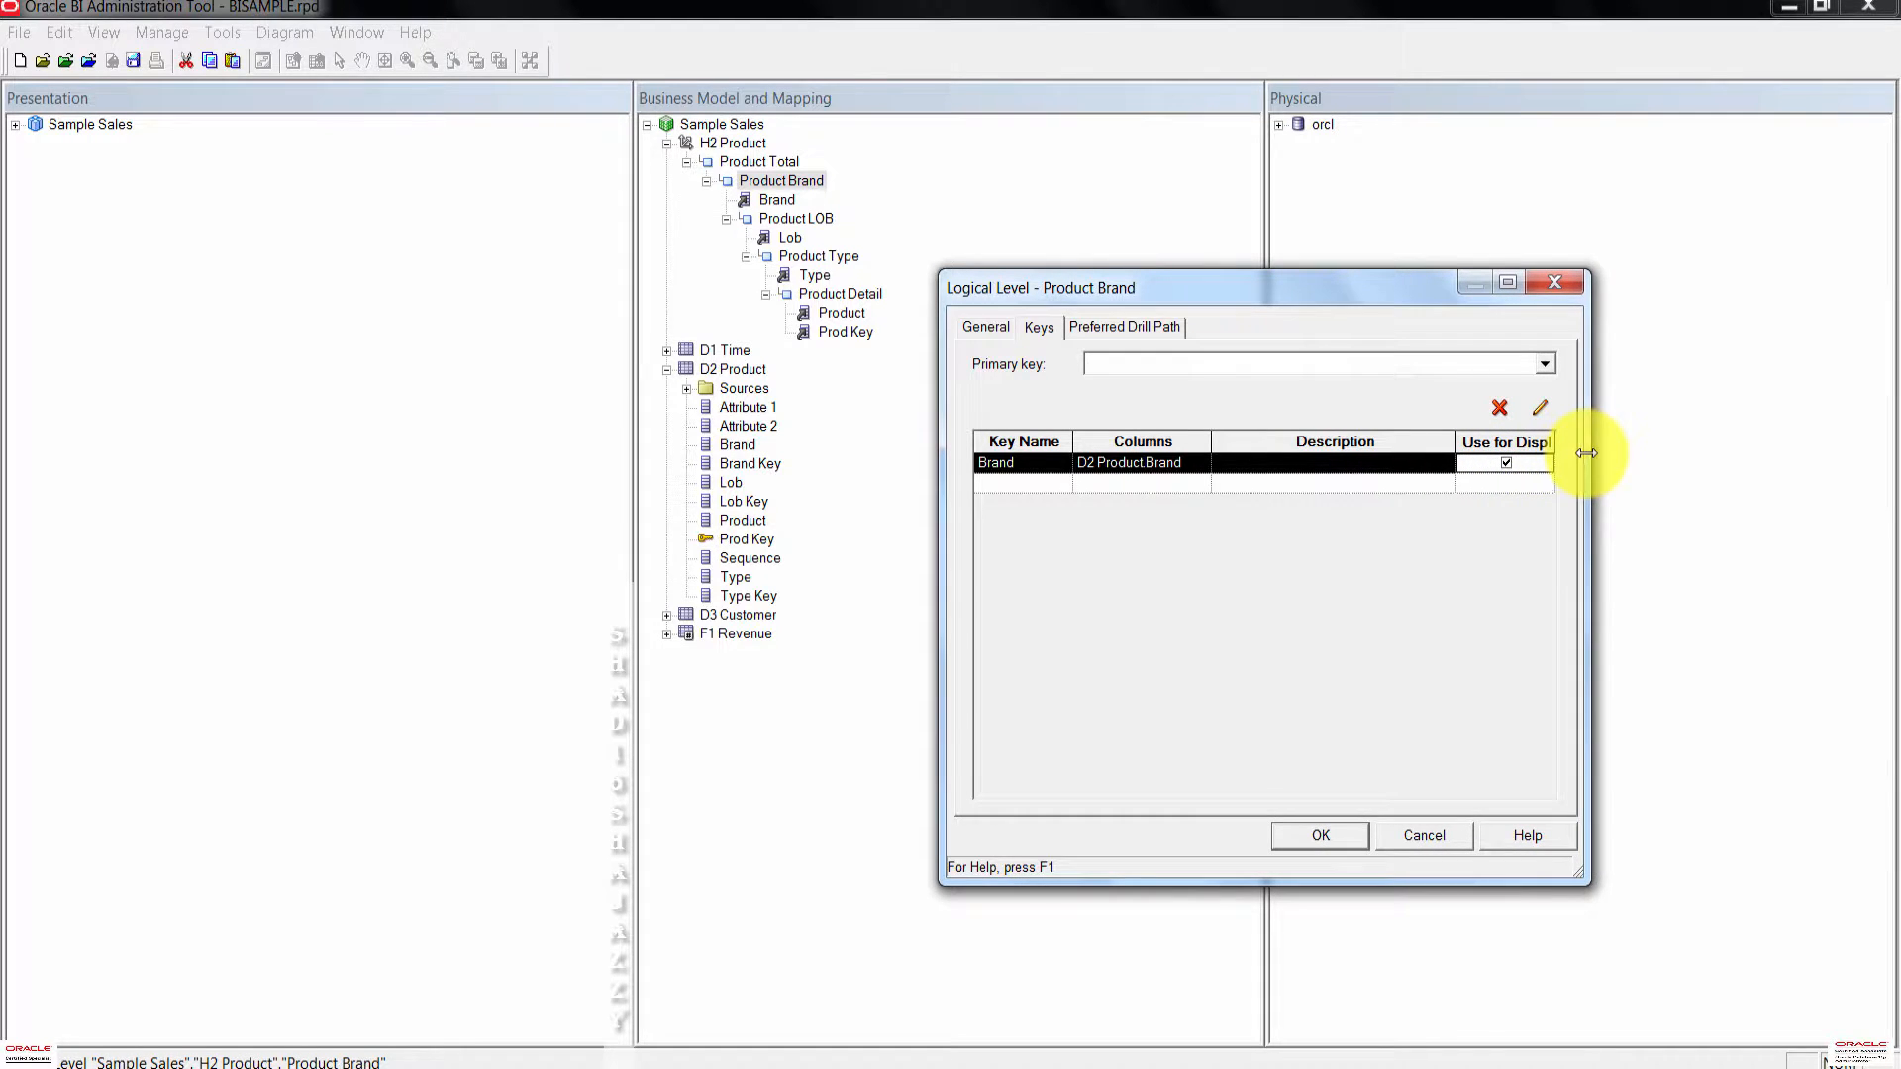
pyautogui.moveTo(1454, 442); pyautogui.dragTo(1539, 441)
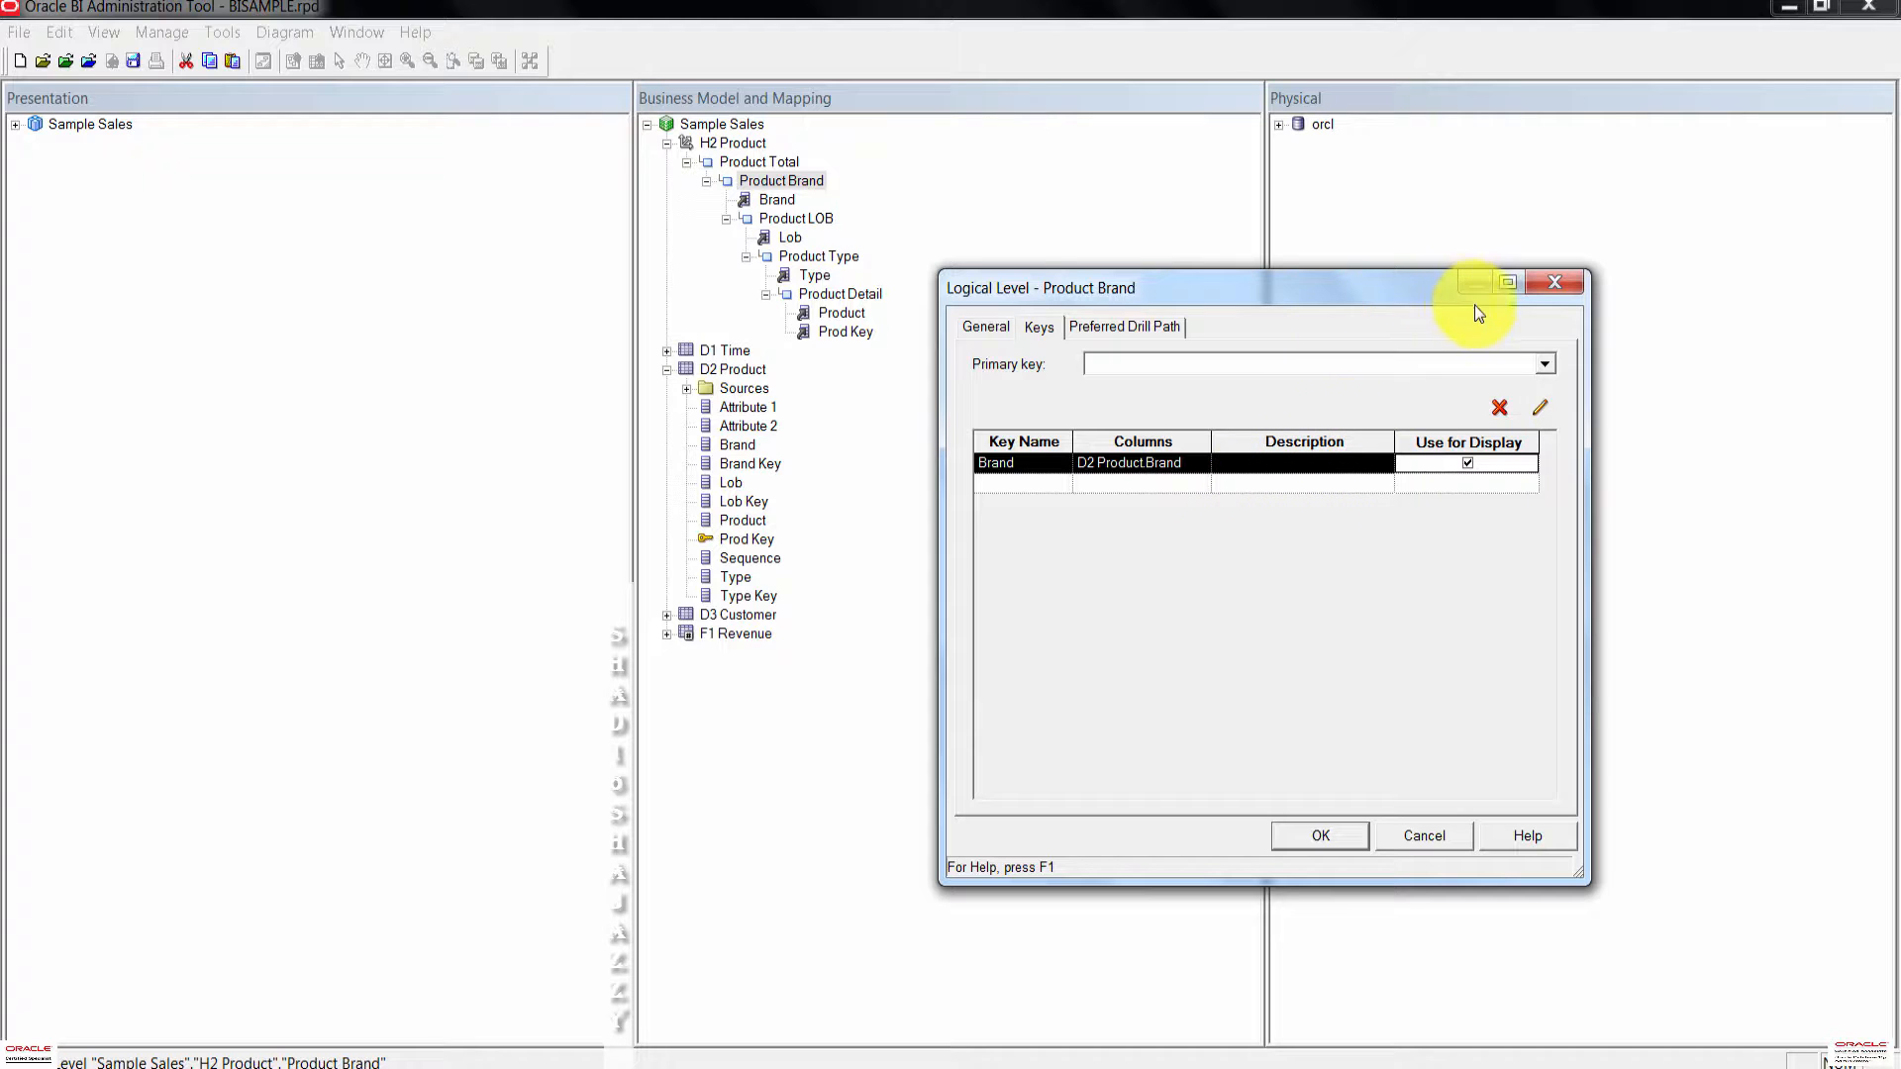
pyautogui.click(1548, 369)
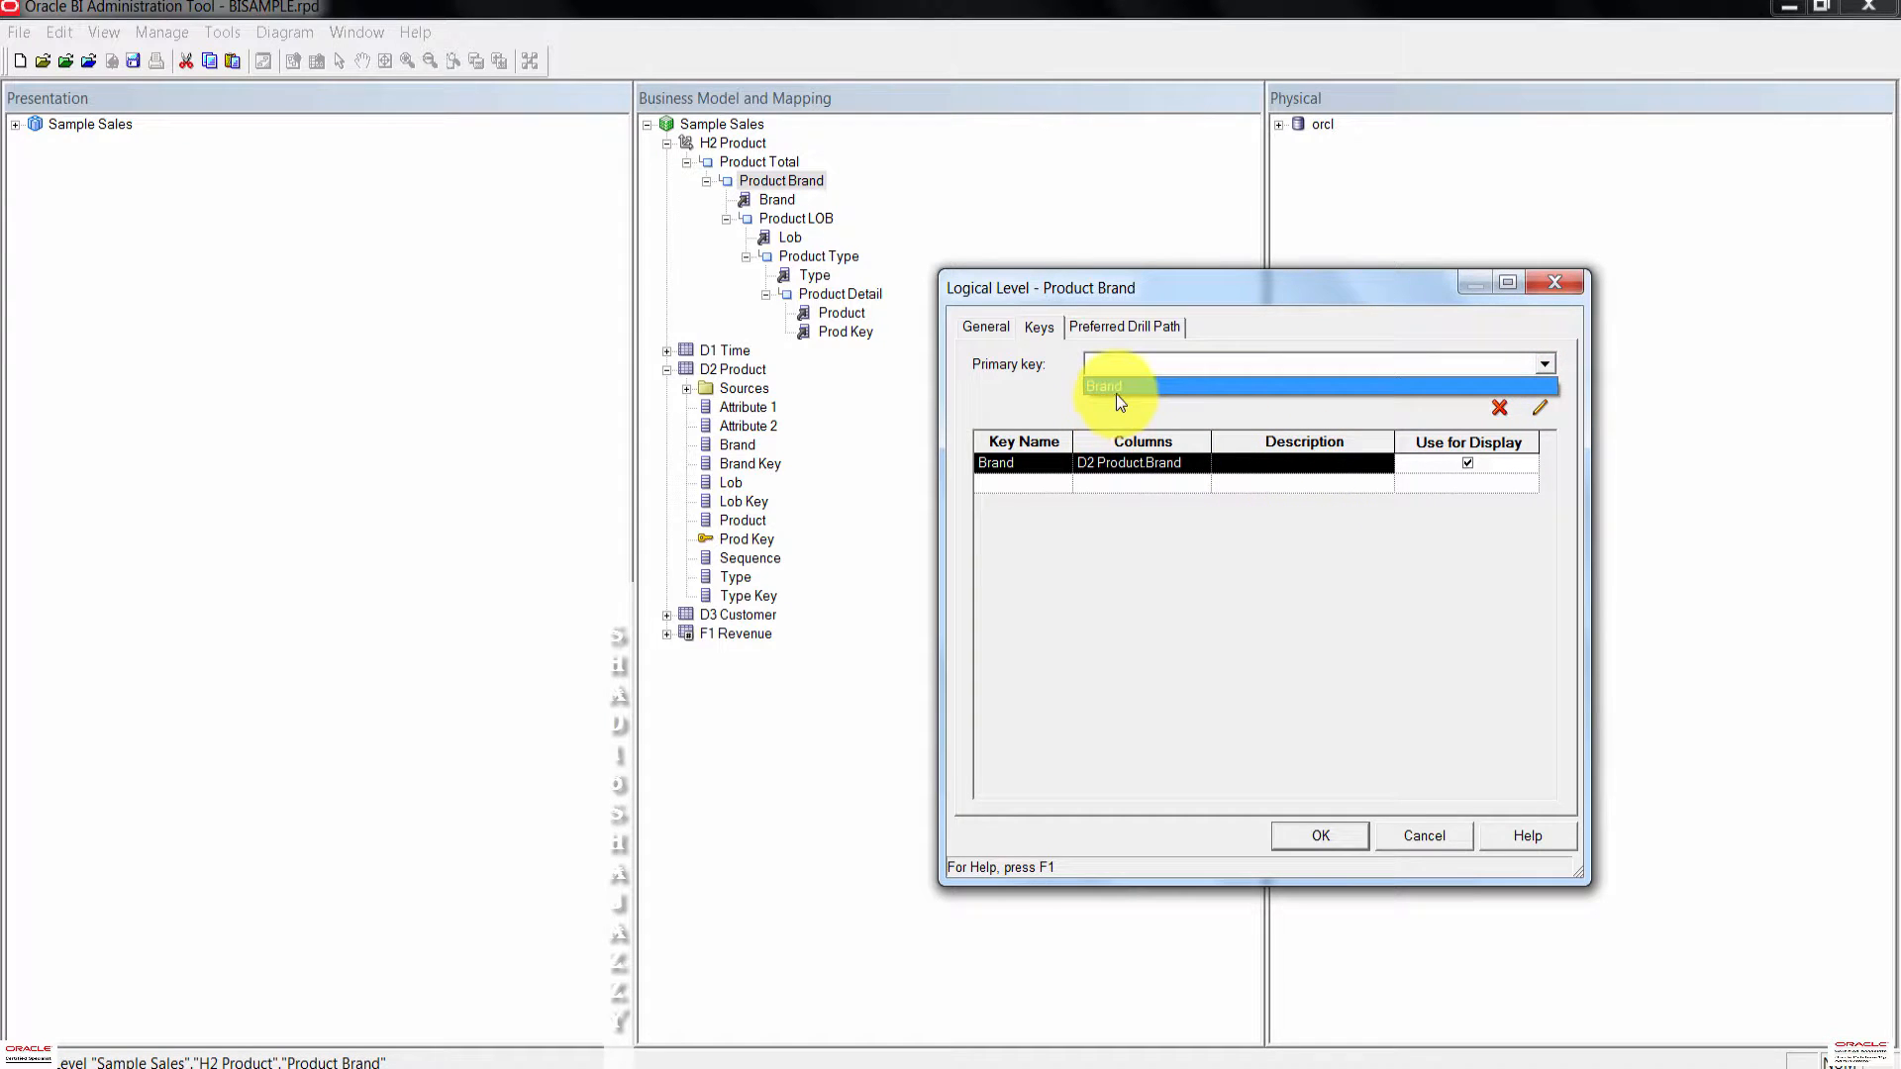
pyautogui.click(1140, 384)
pyautogui.click(1184, 646)
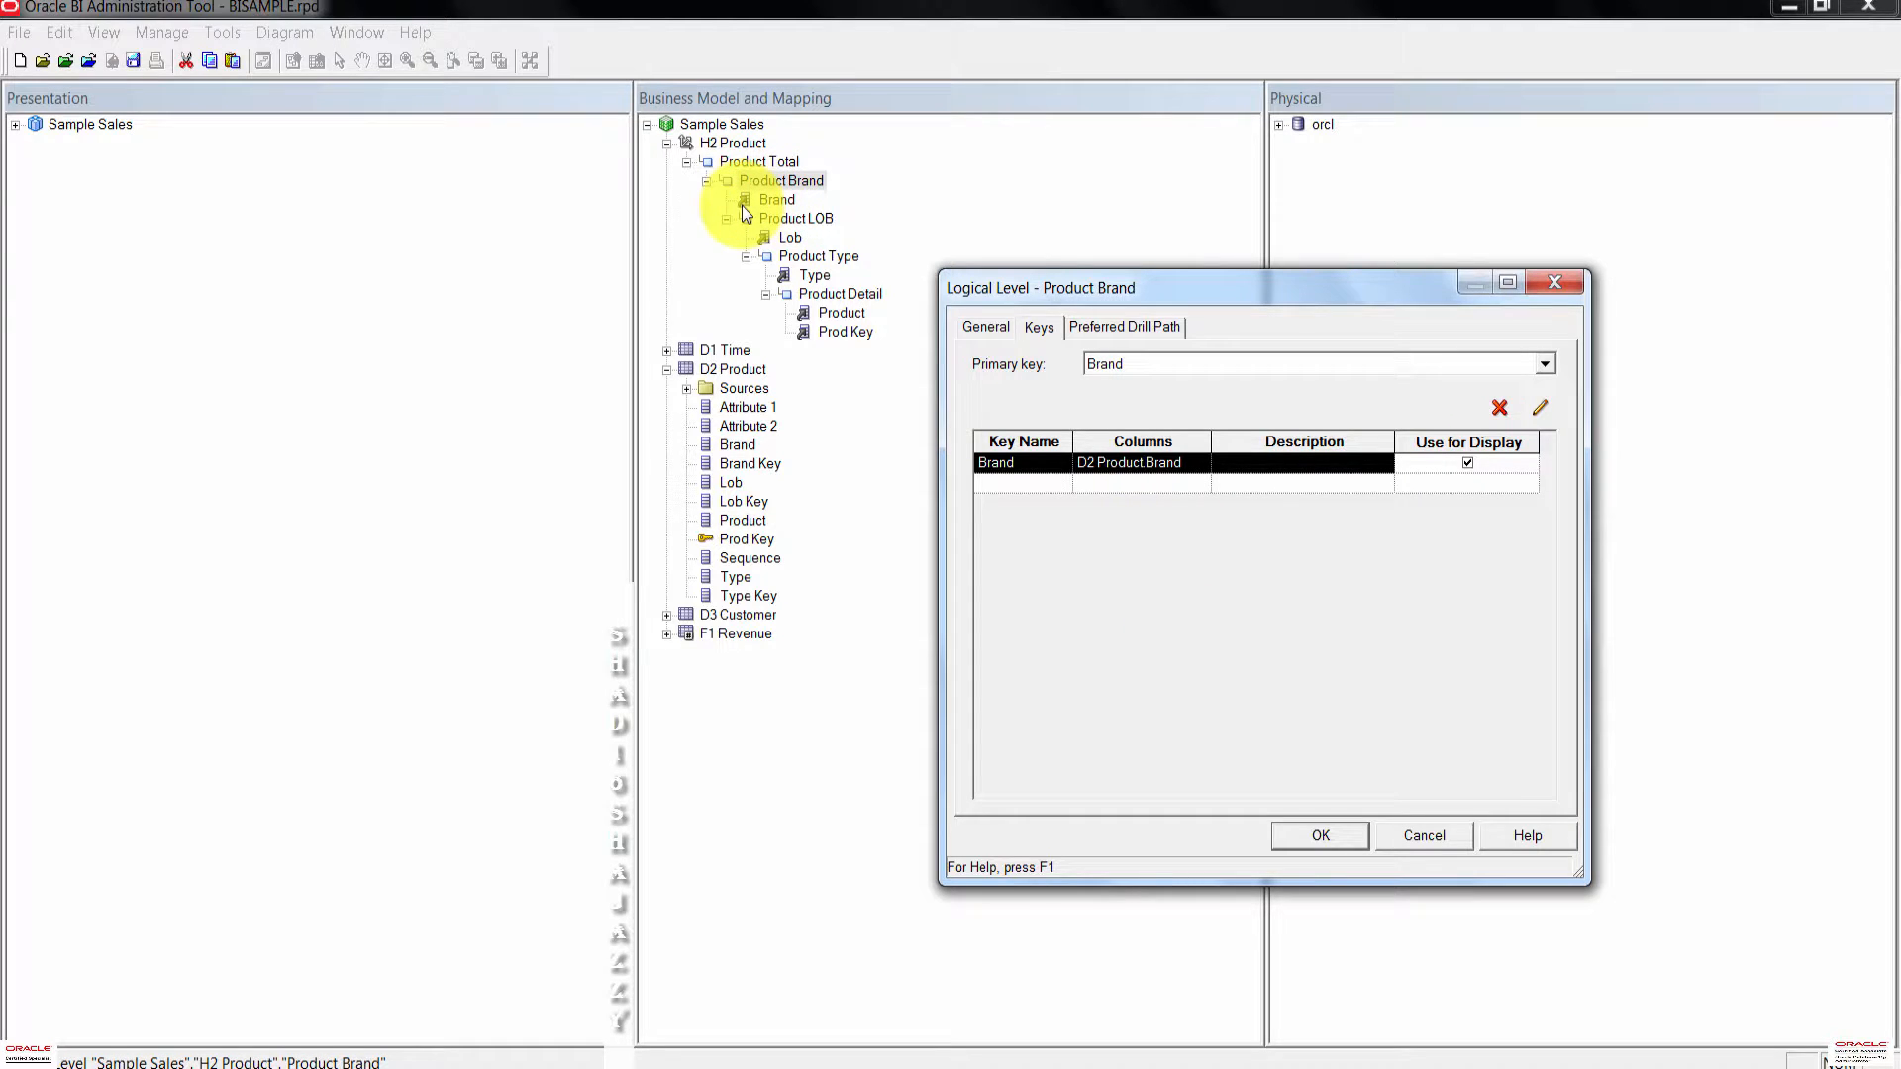
pyautogui.click(1307, 832)
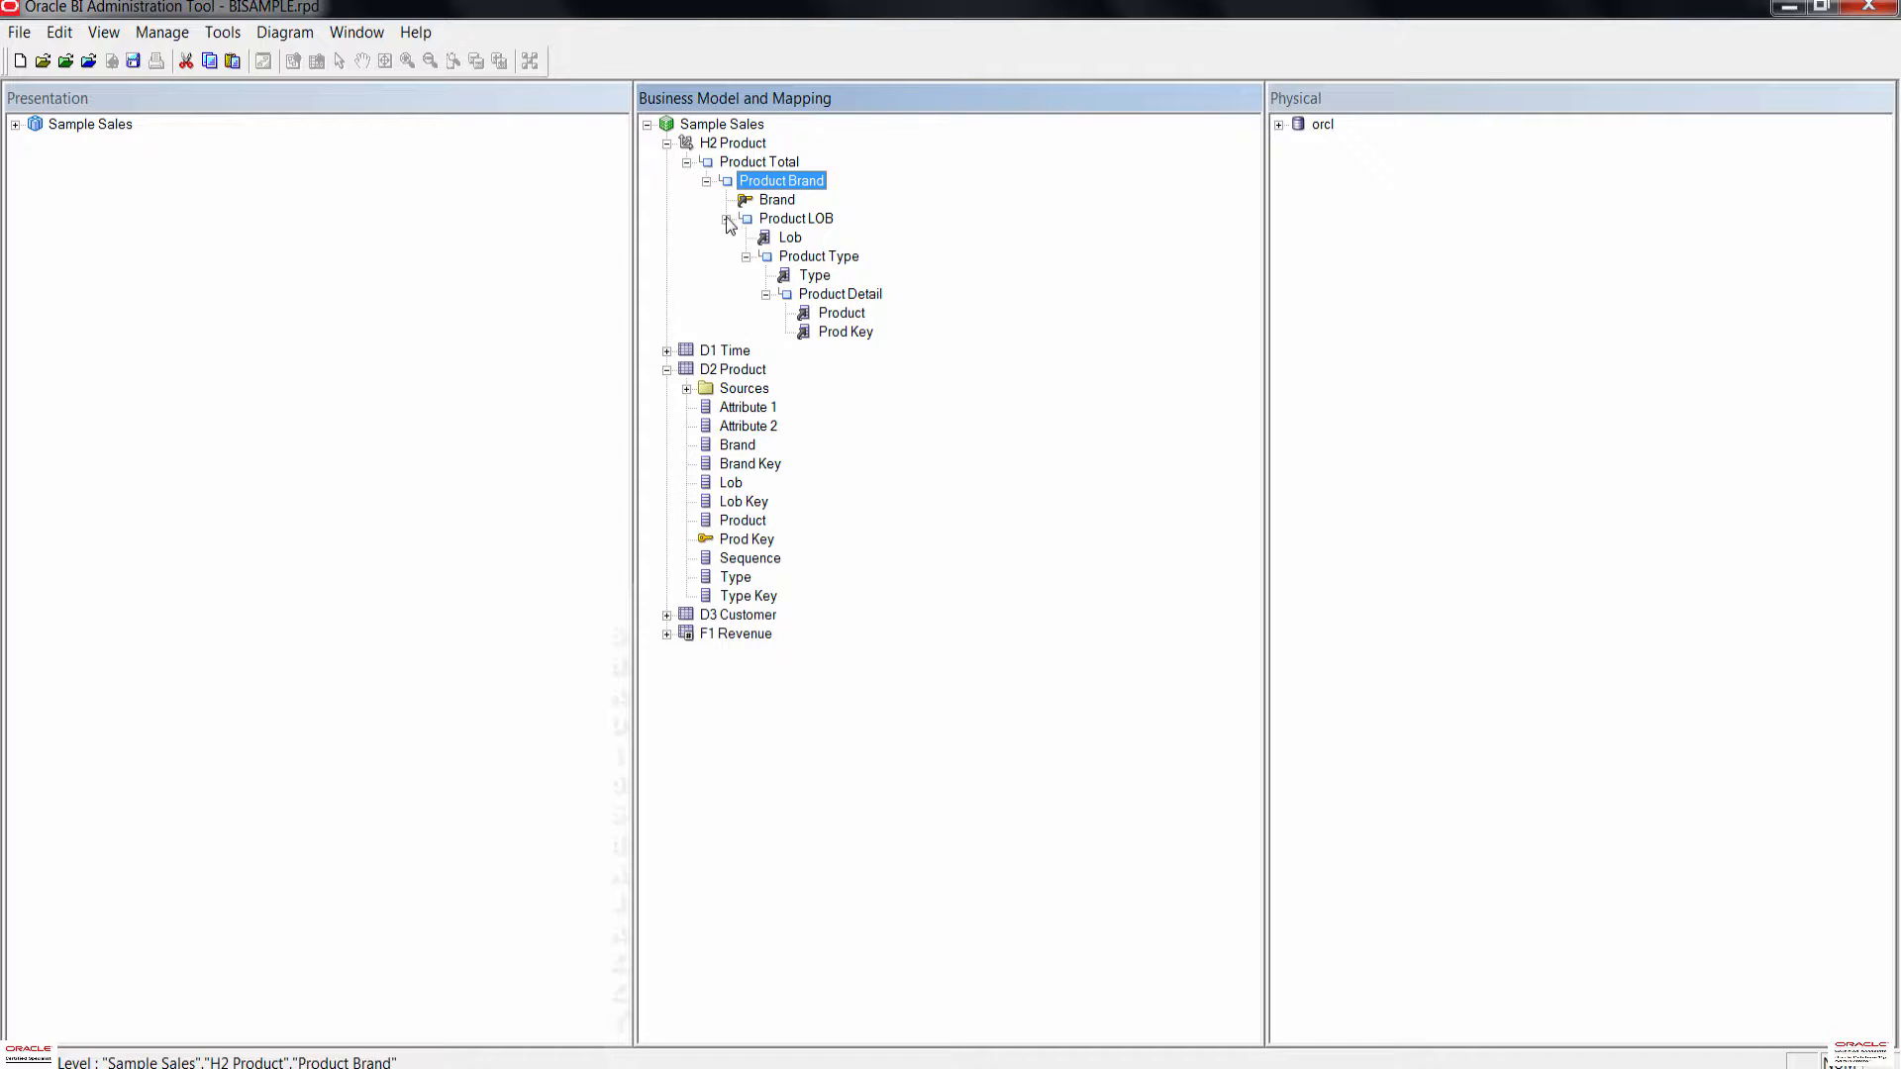
# Step: Create a new logical level key from the Lob column under the Product LOB level with the default settings
pyautogui.click(782, 219)
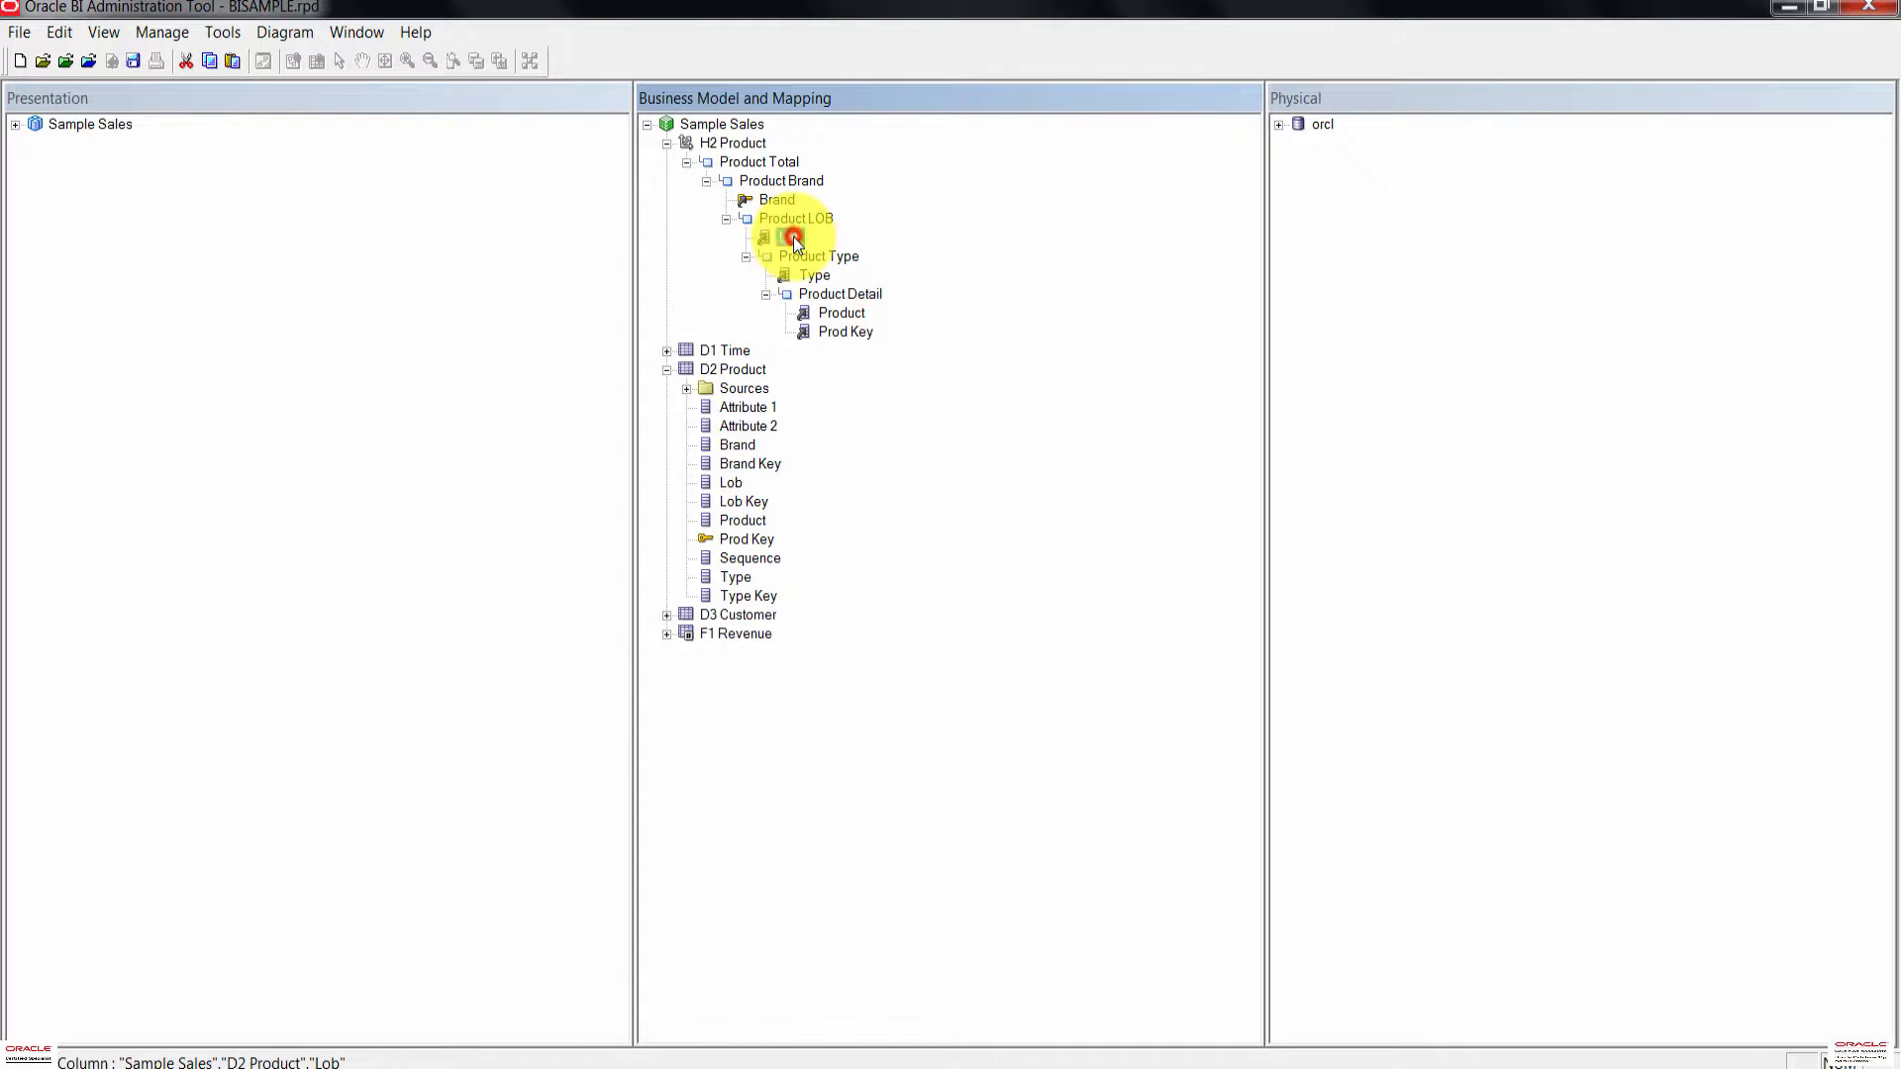
pyautogui.rightClick(794, 237)
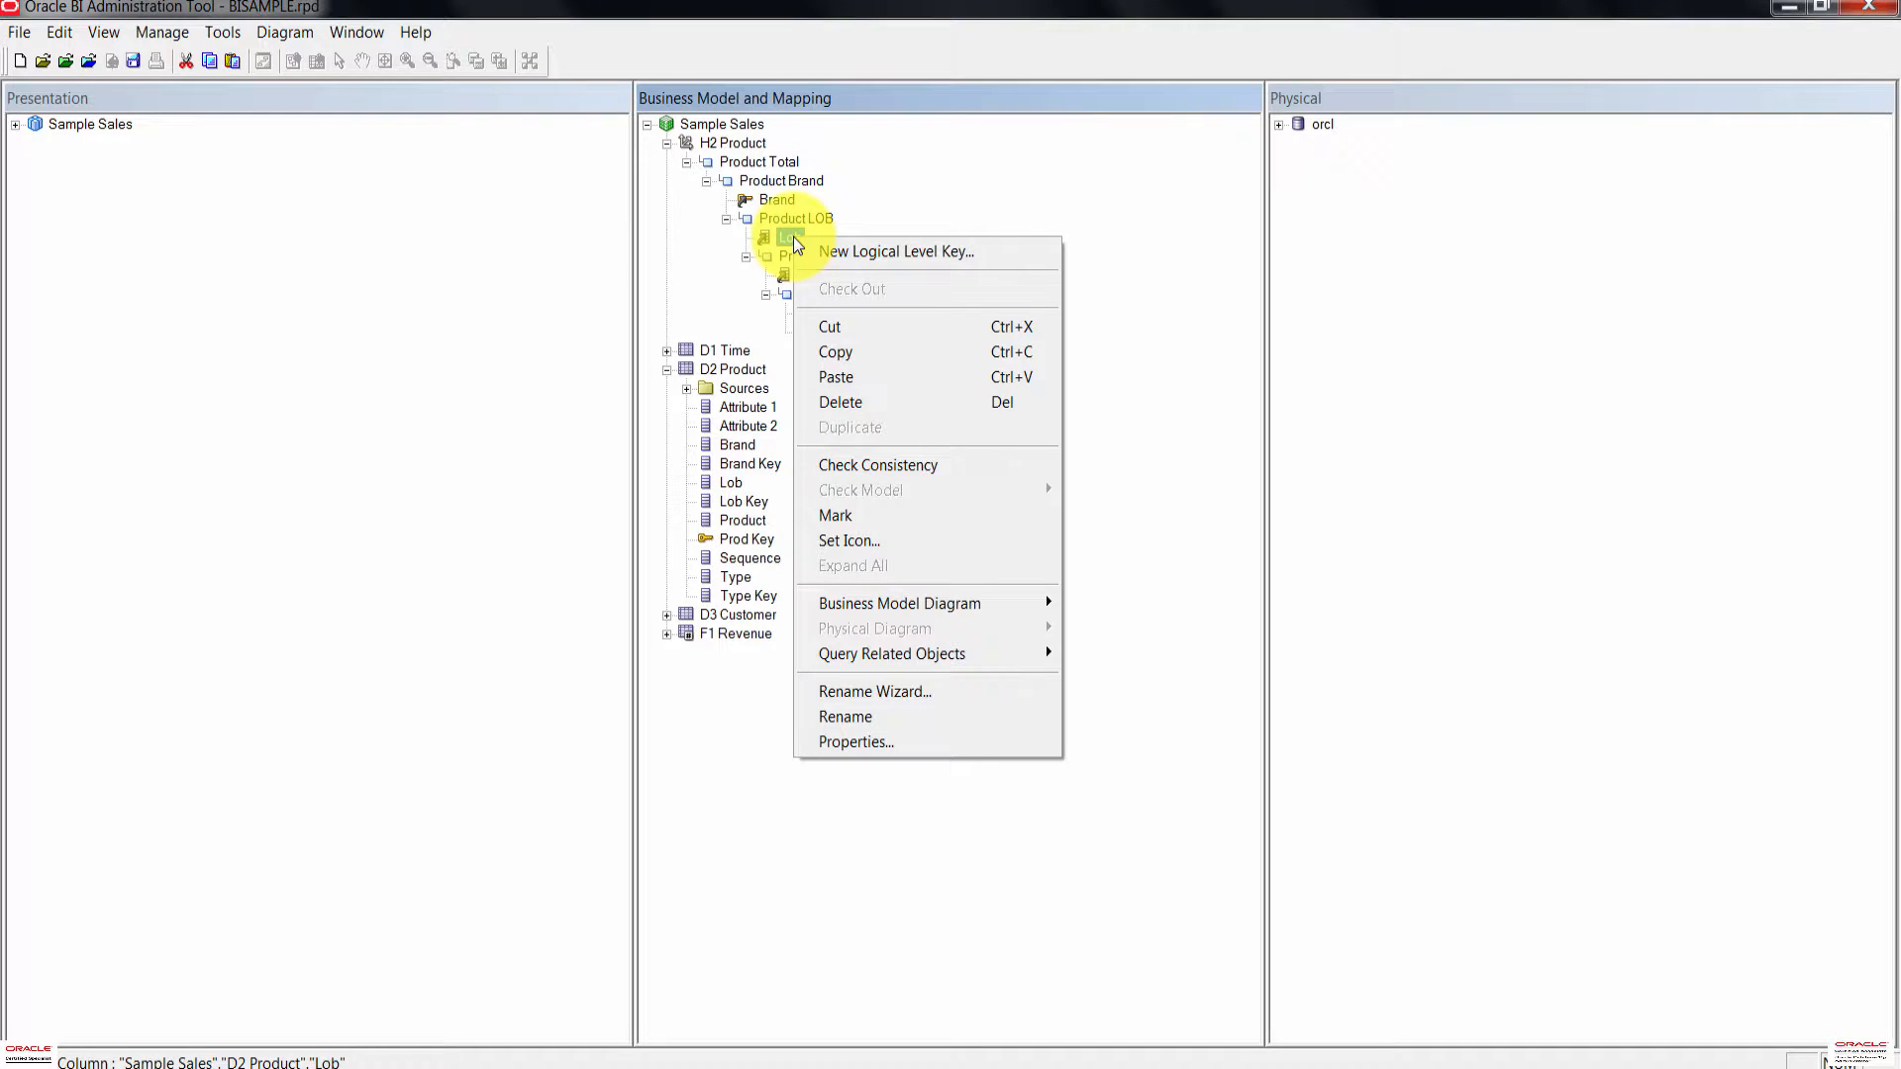
pyautogui.click(866, 251)
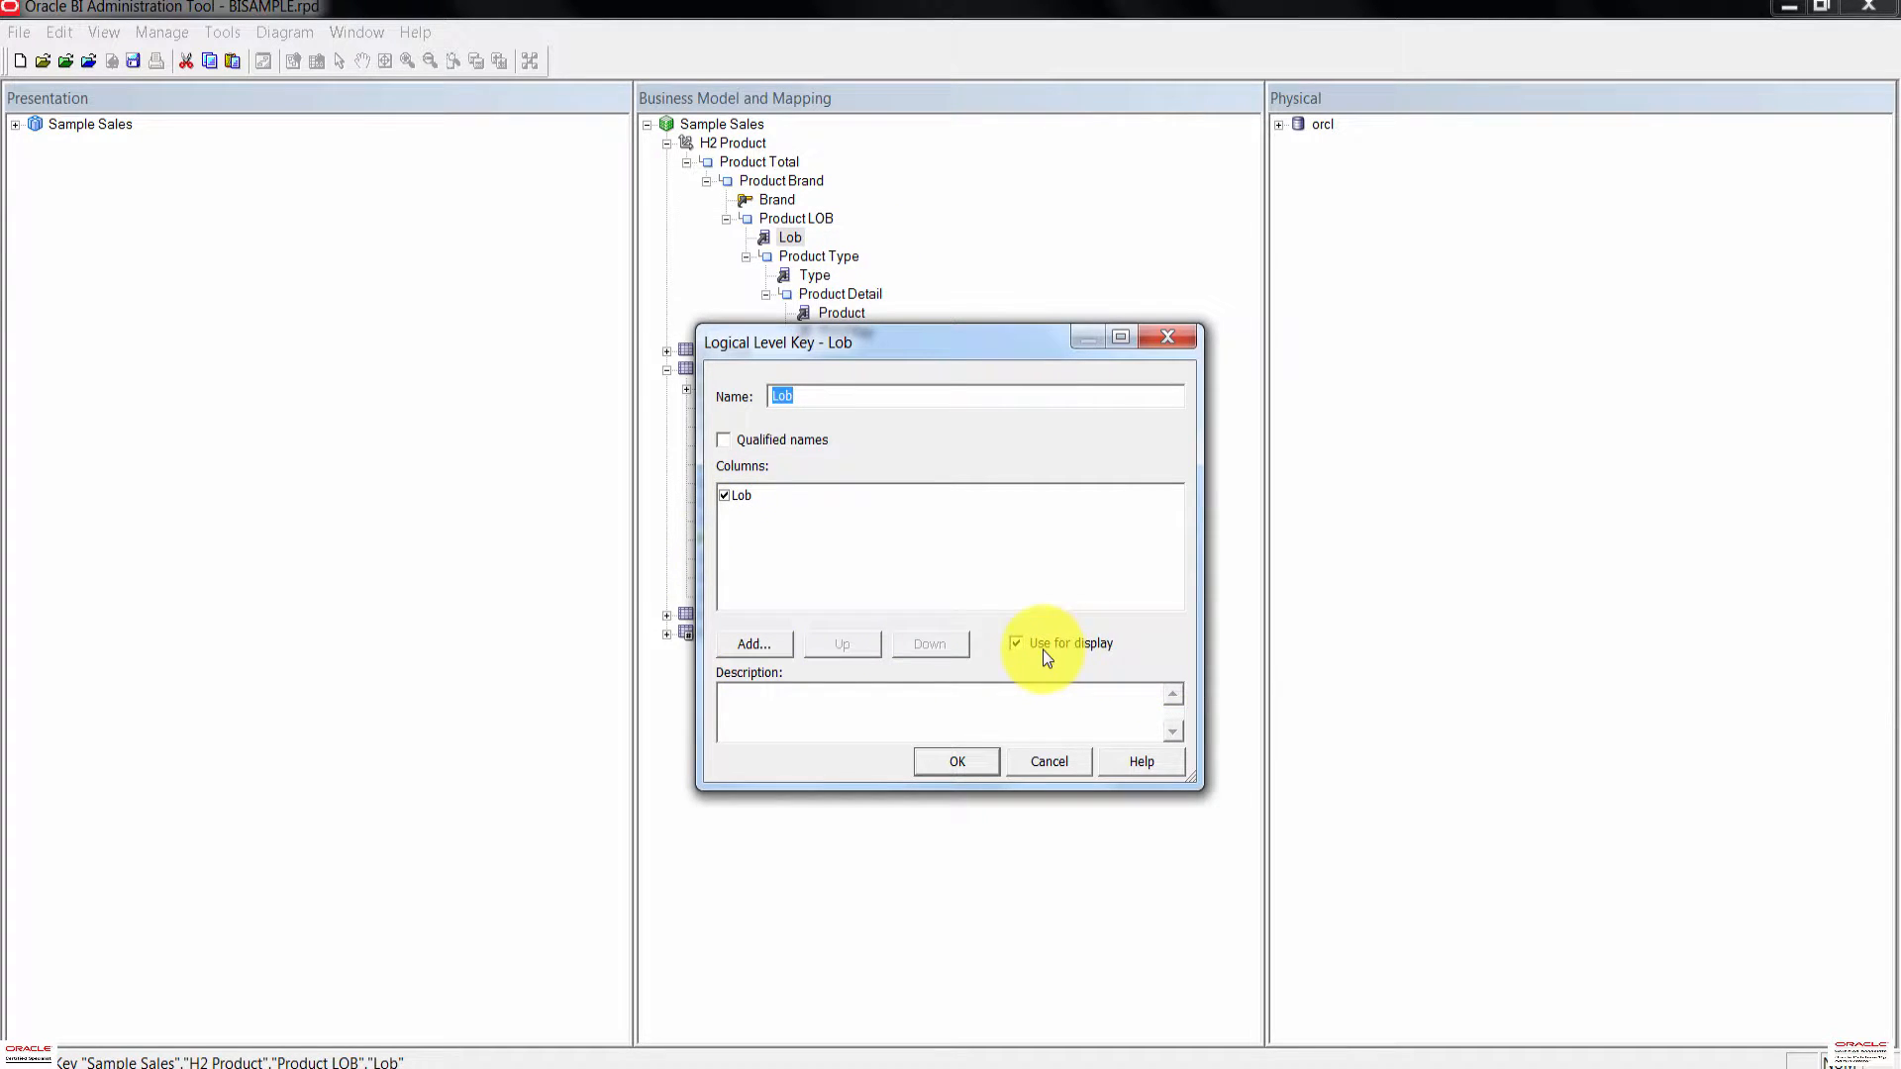
pyautogui.click(952, 762)
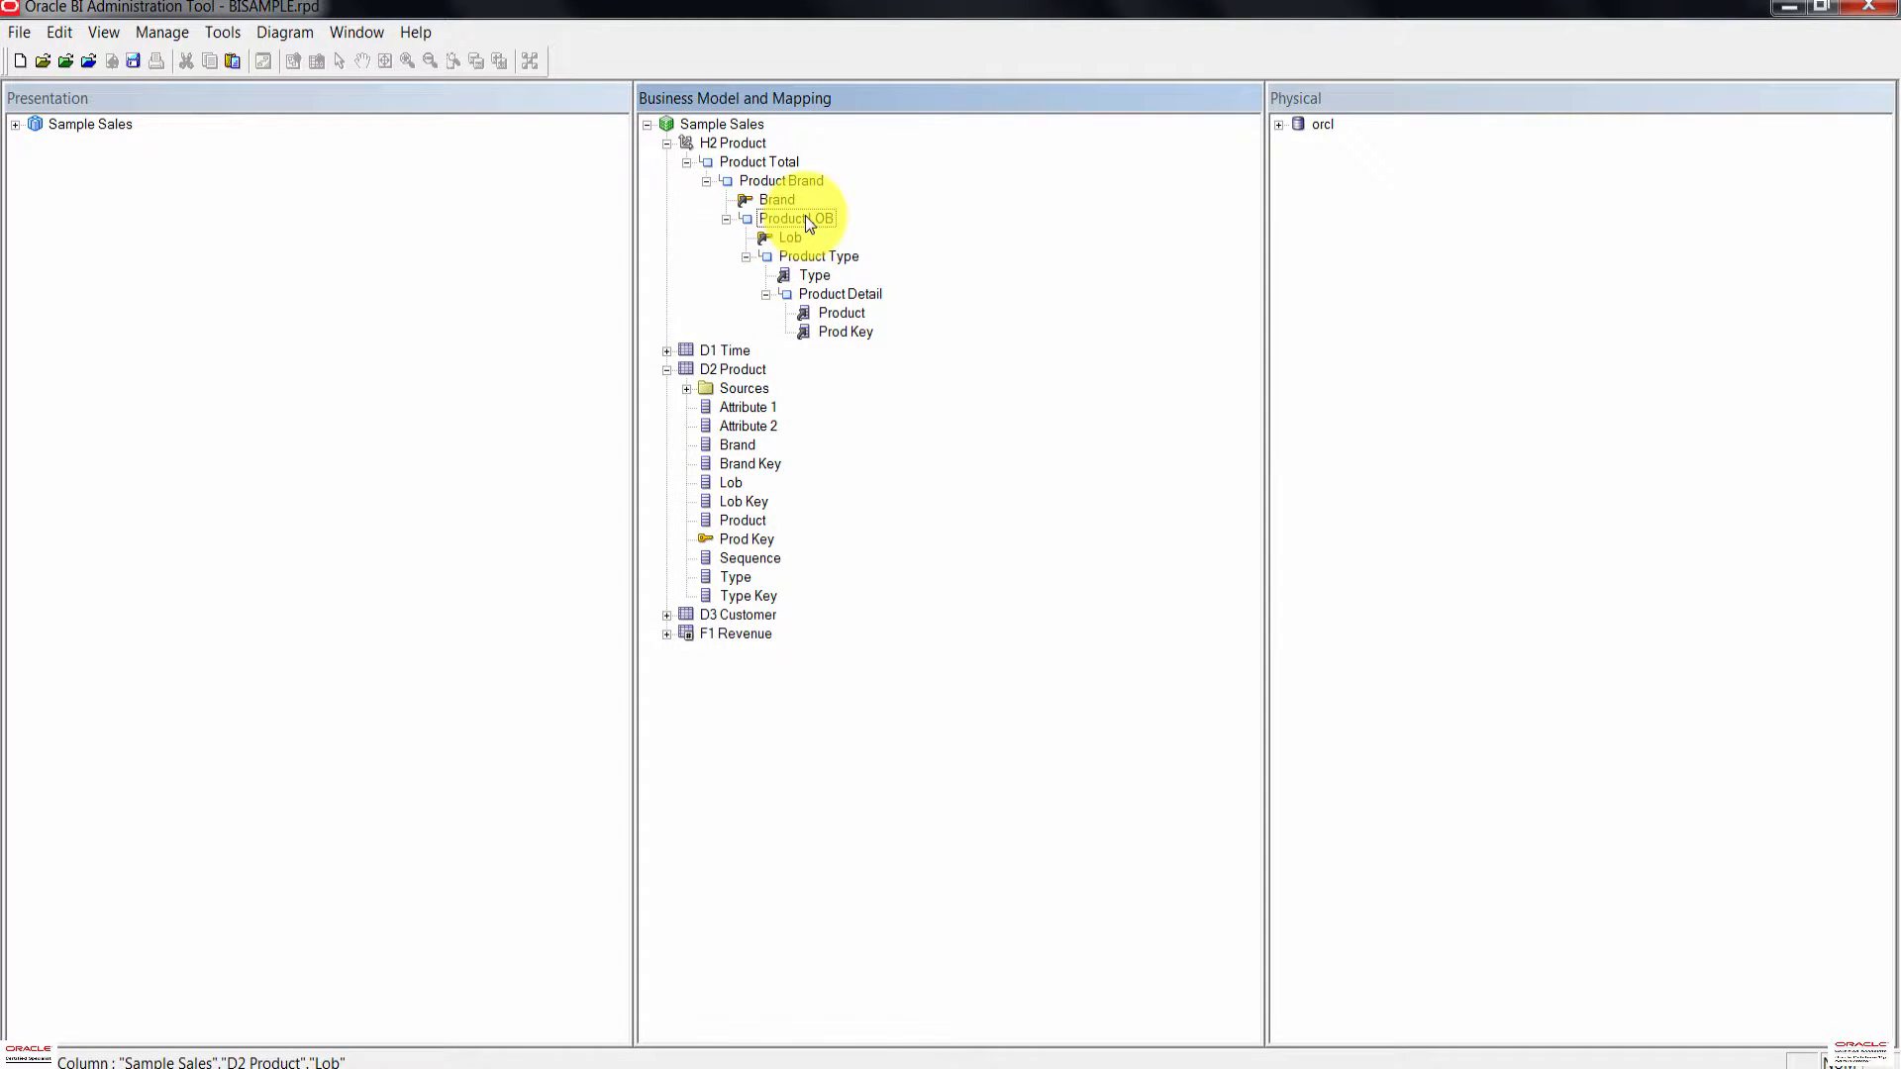
# Step: Review the Product LOB level's primary key, key column and display setting
pyautogui.doubleClick(802, 220)
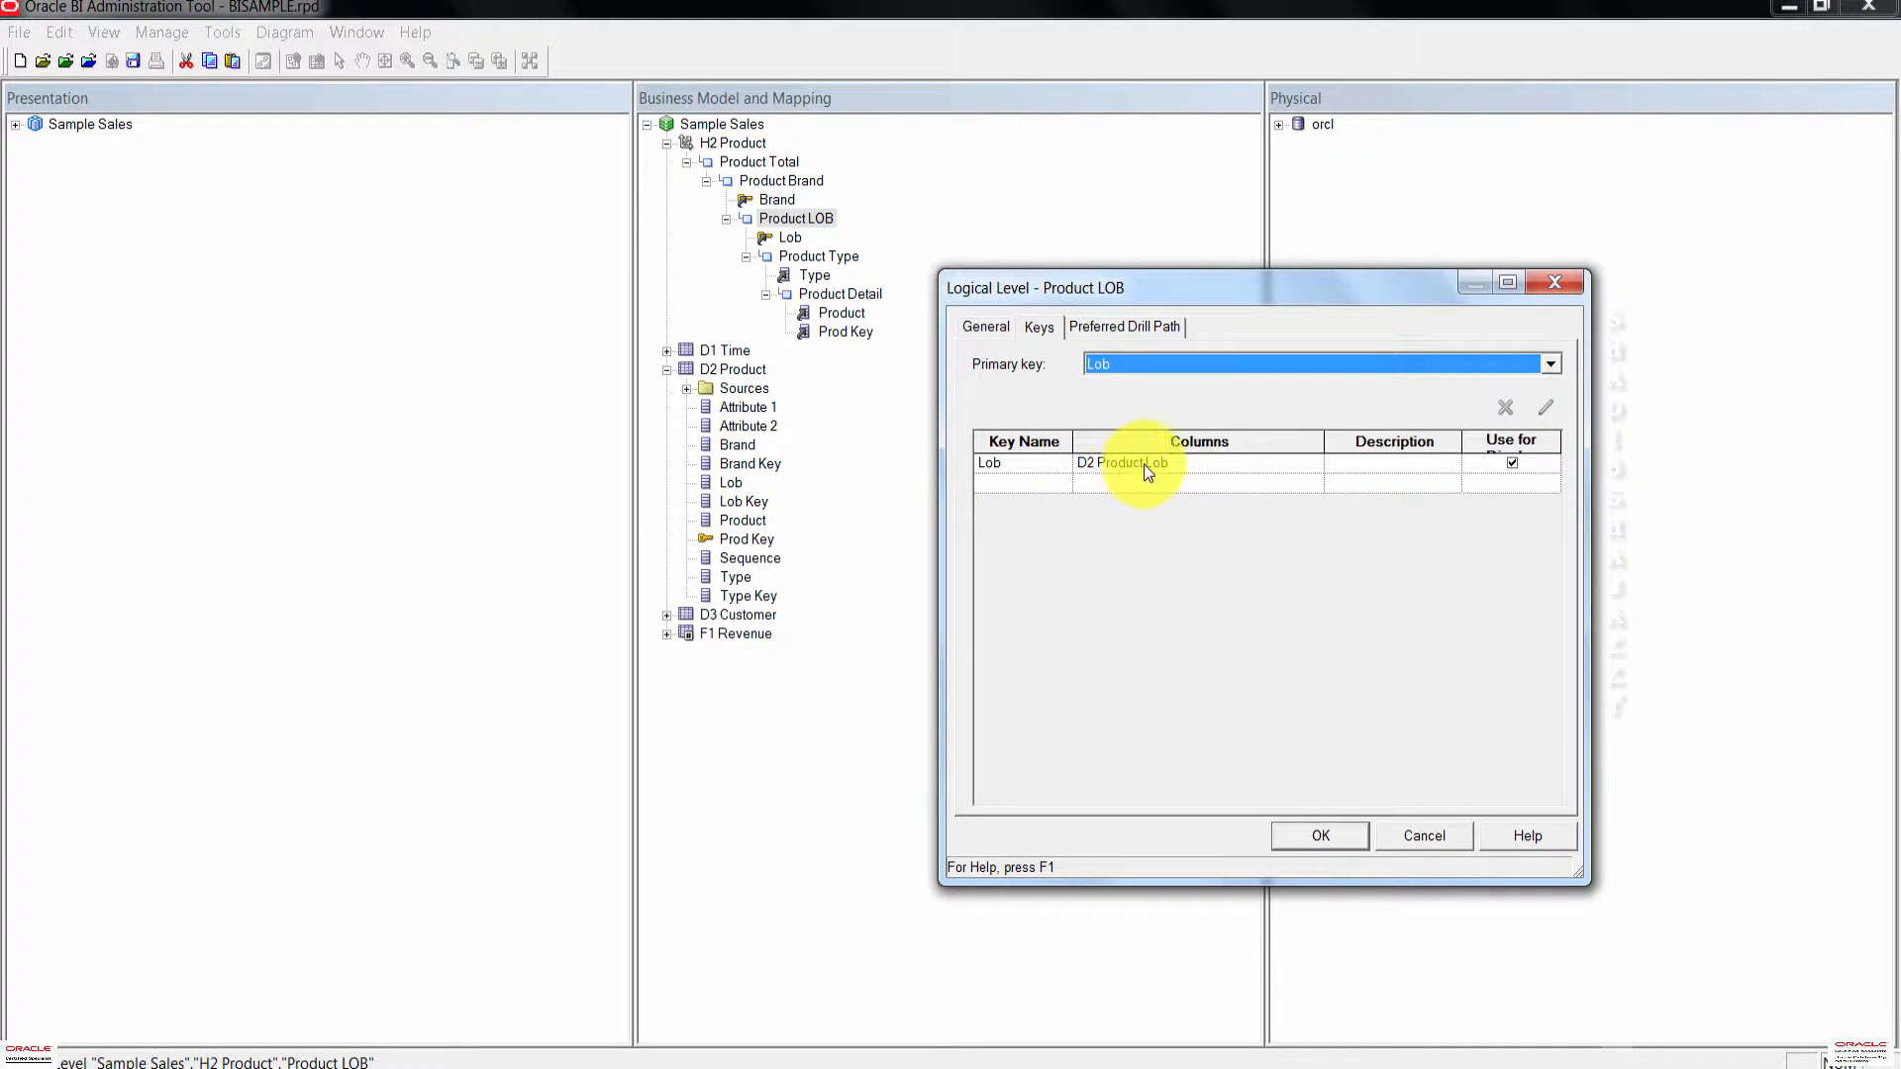
pyautogui.click(1178, 460)
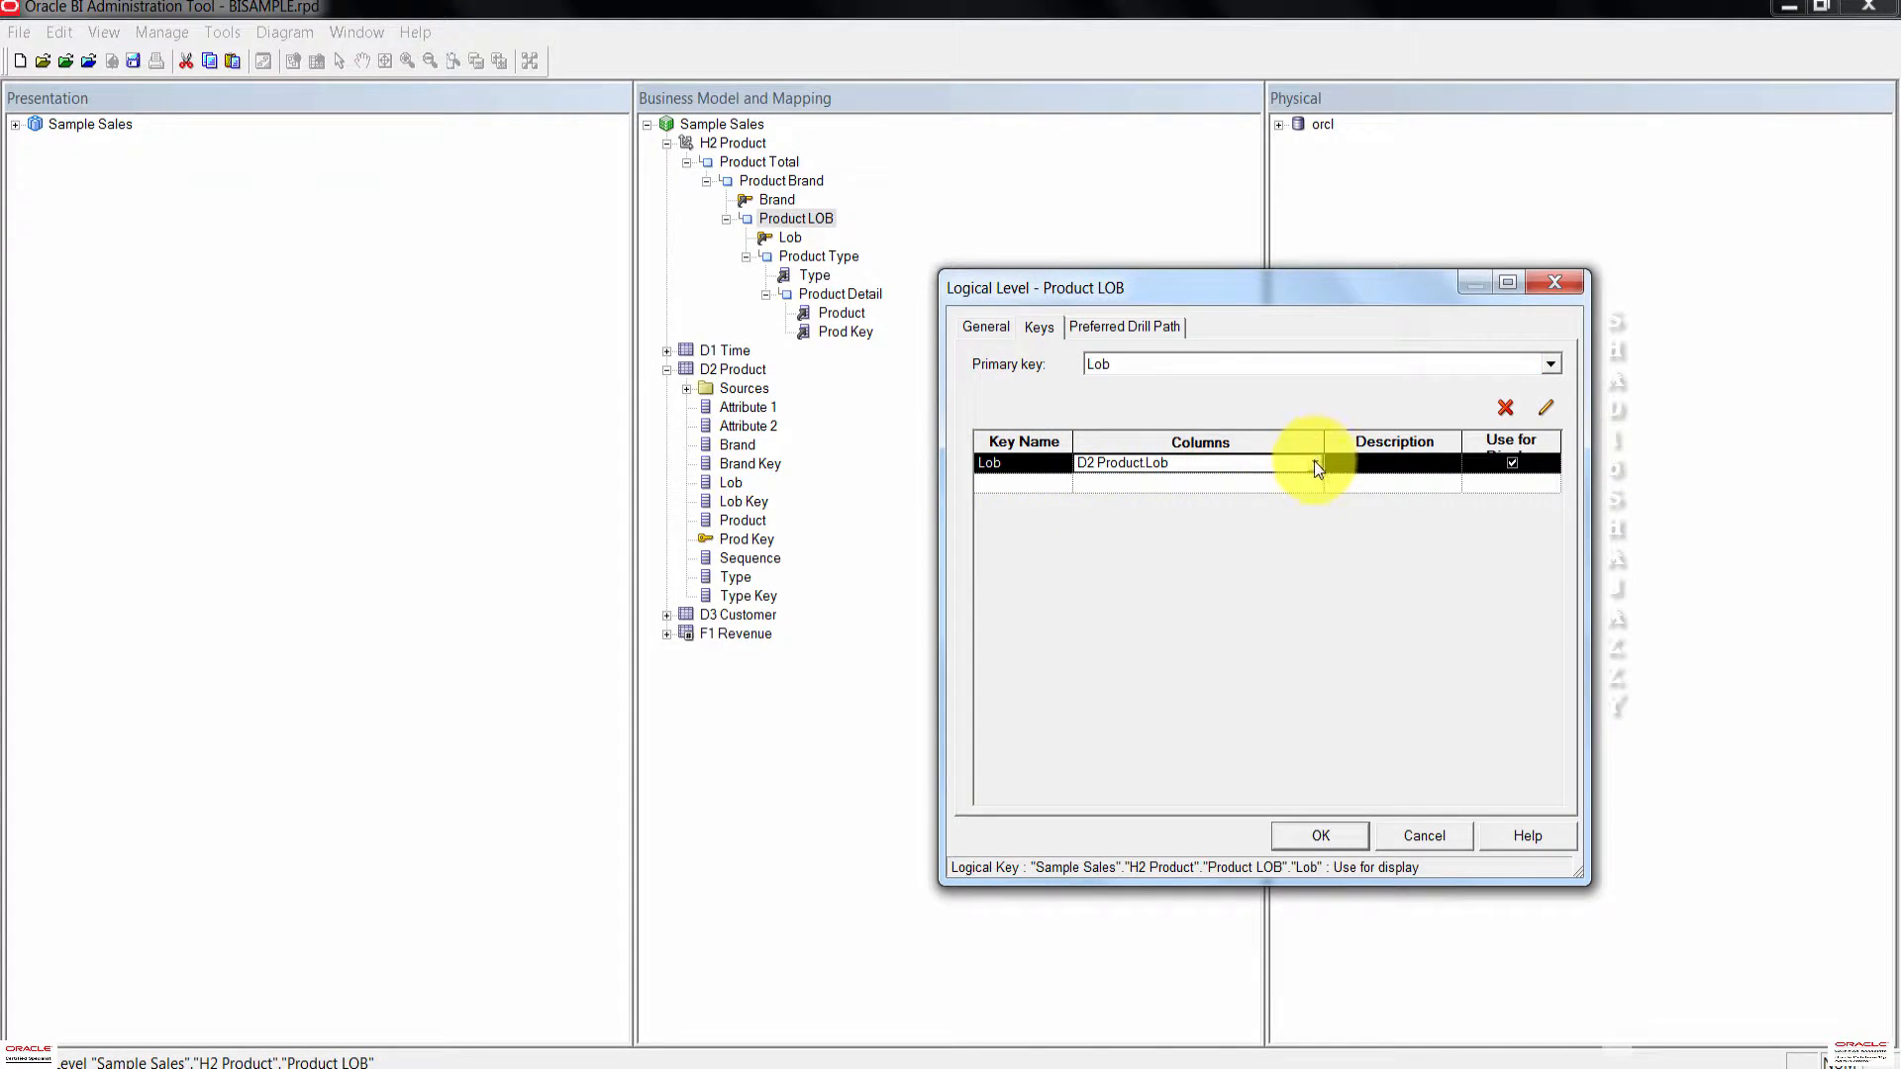
pyautogui.click(1315, 463)
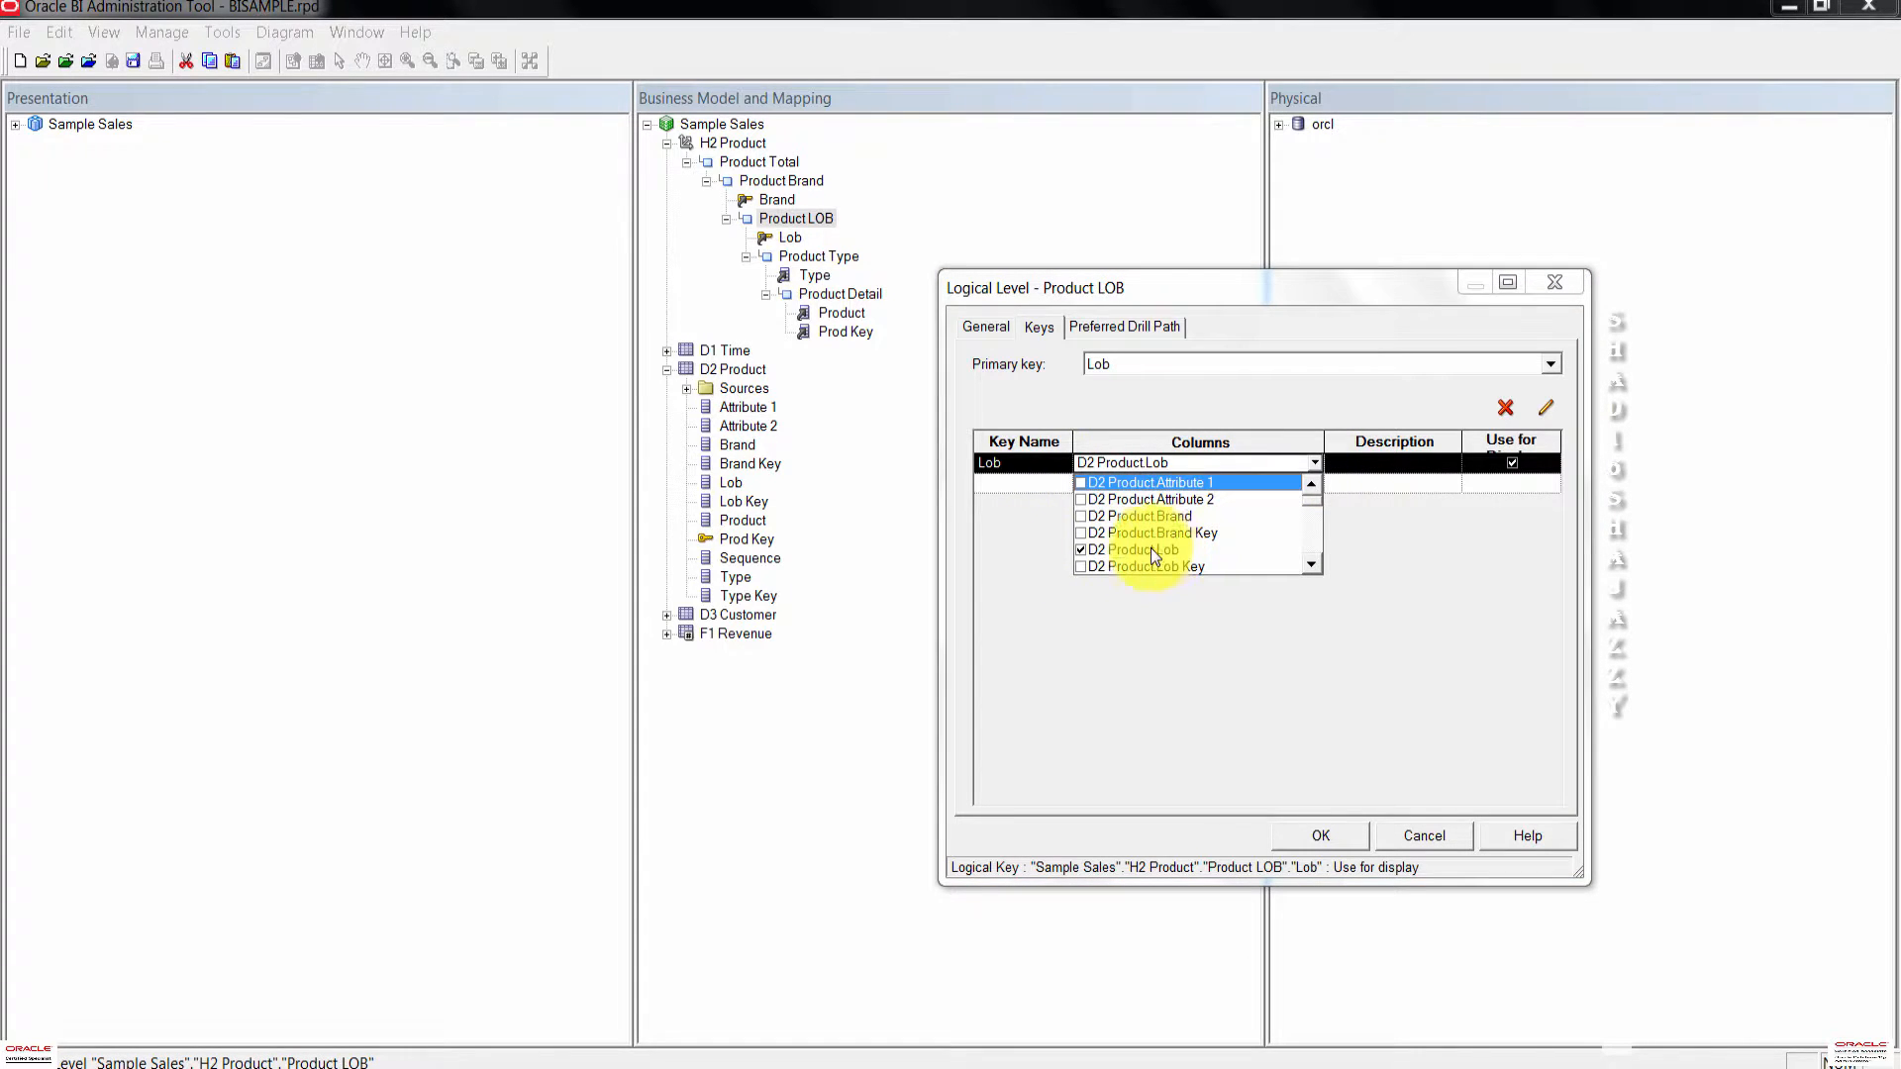
pyautogui.click(1139, 618)
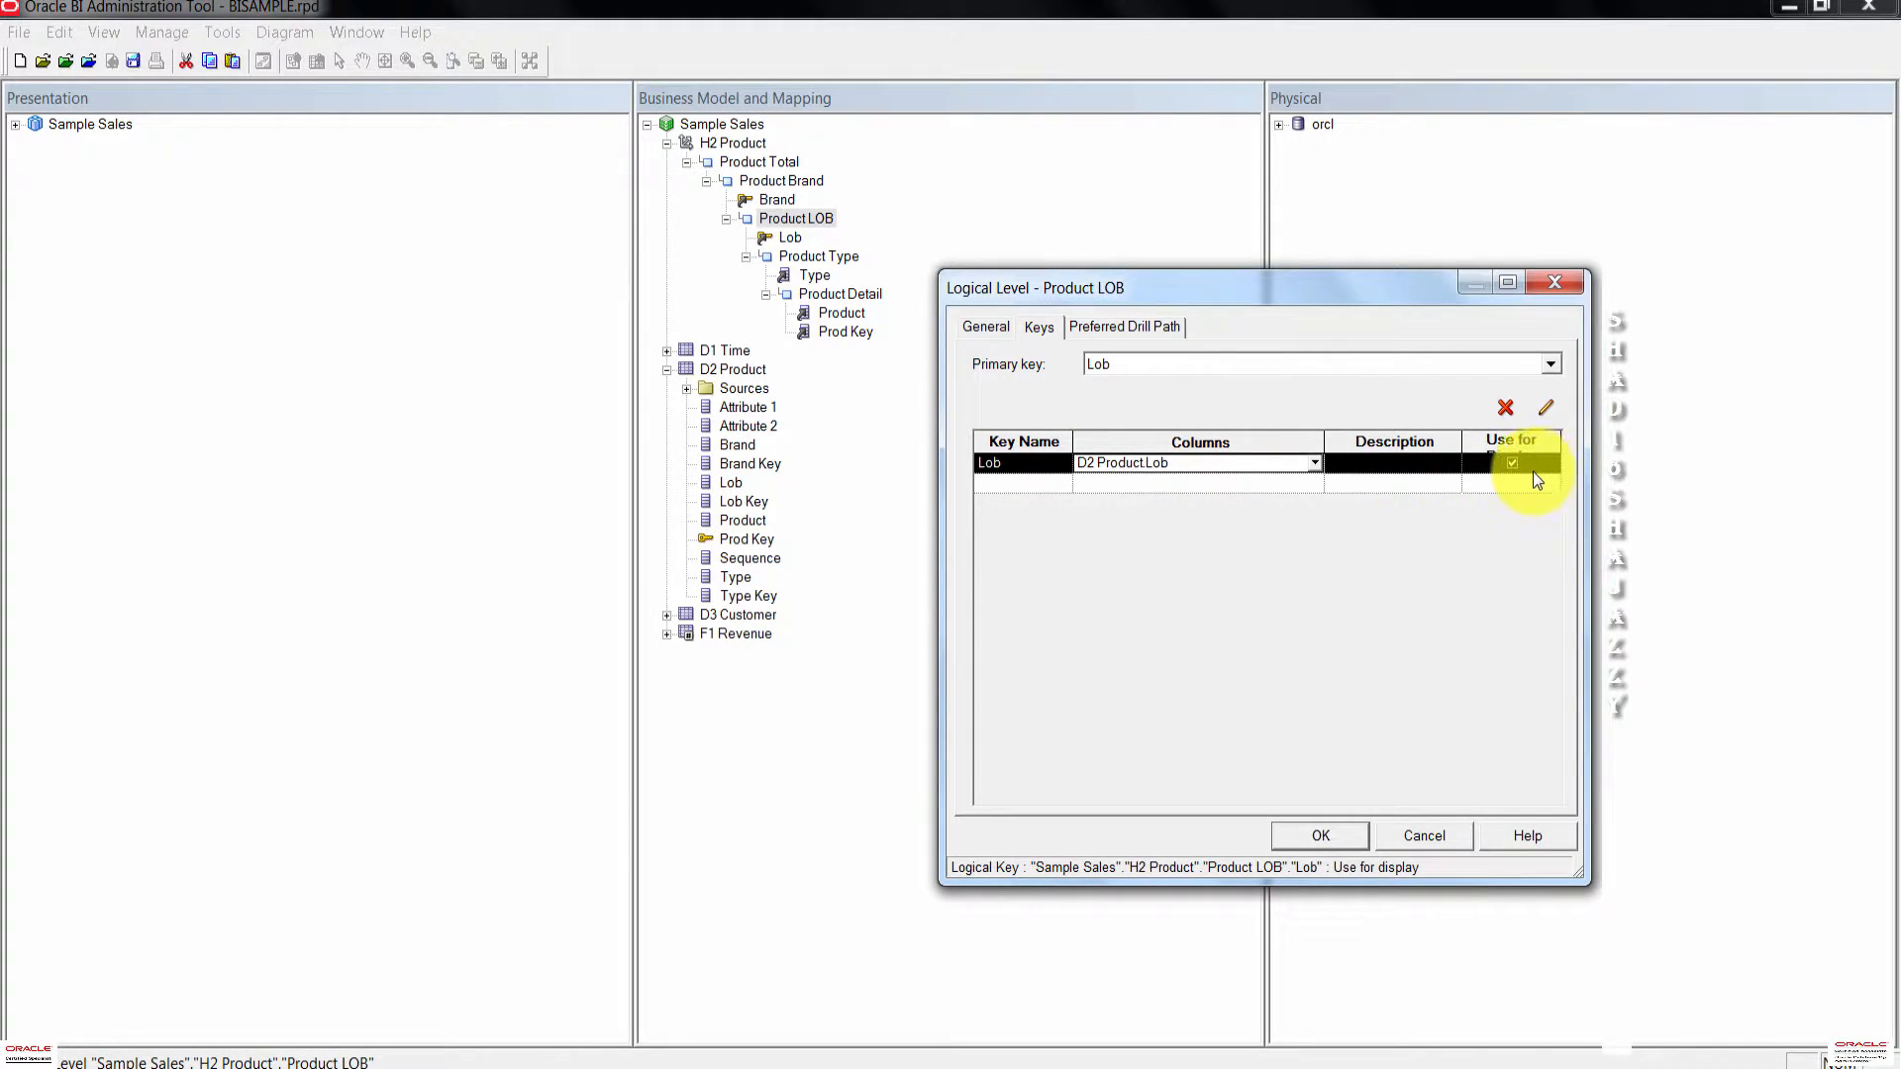
pyautogui.click(1352, 834)
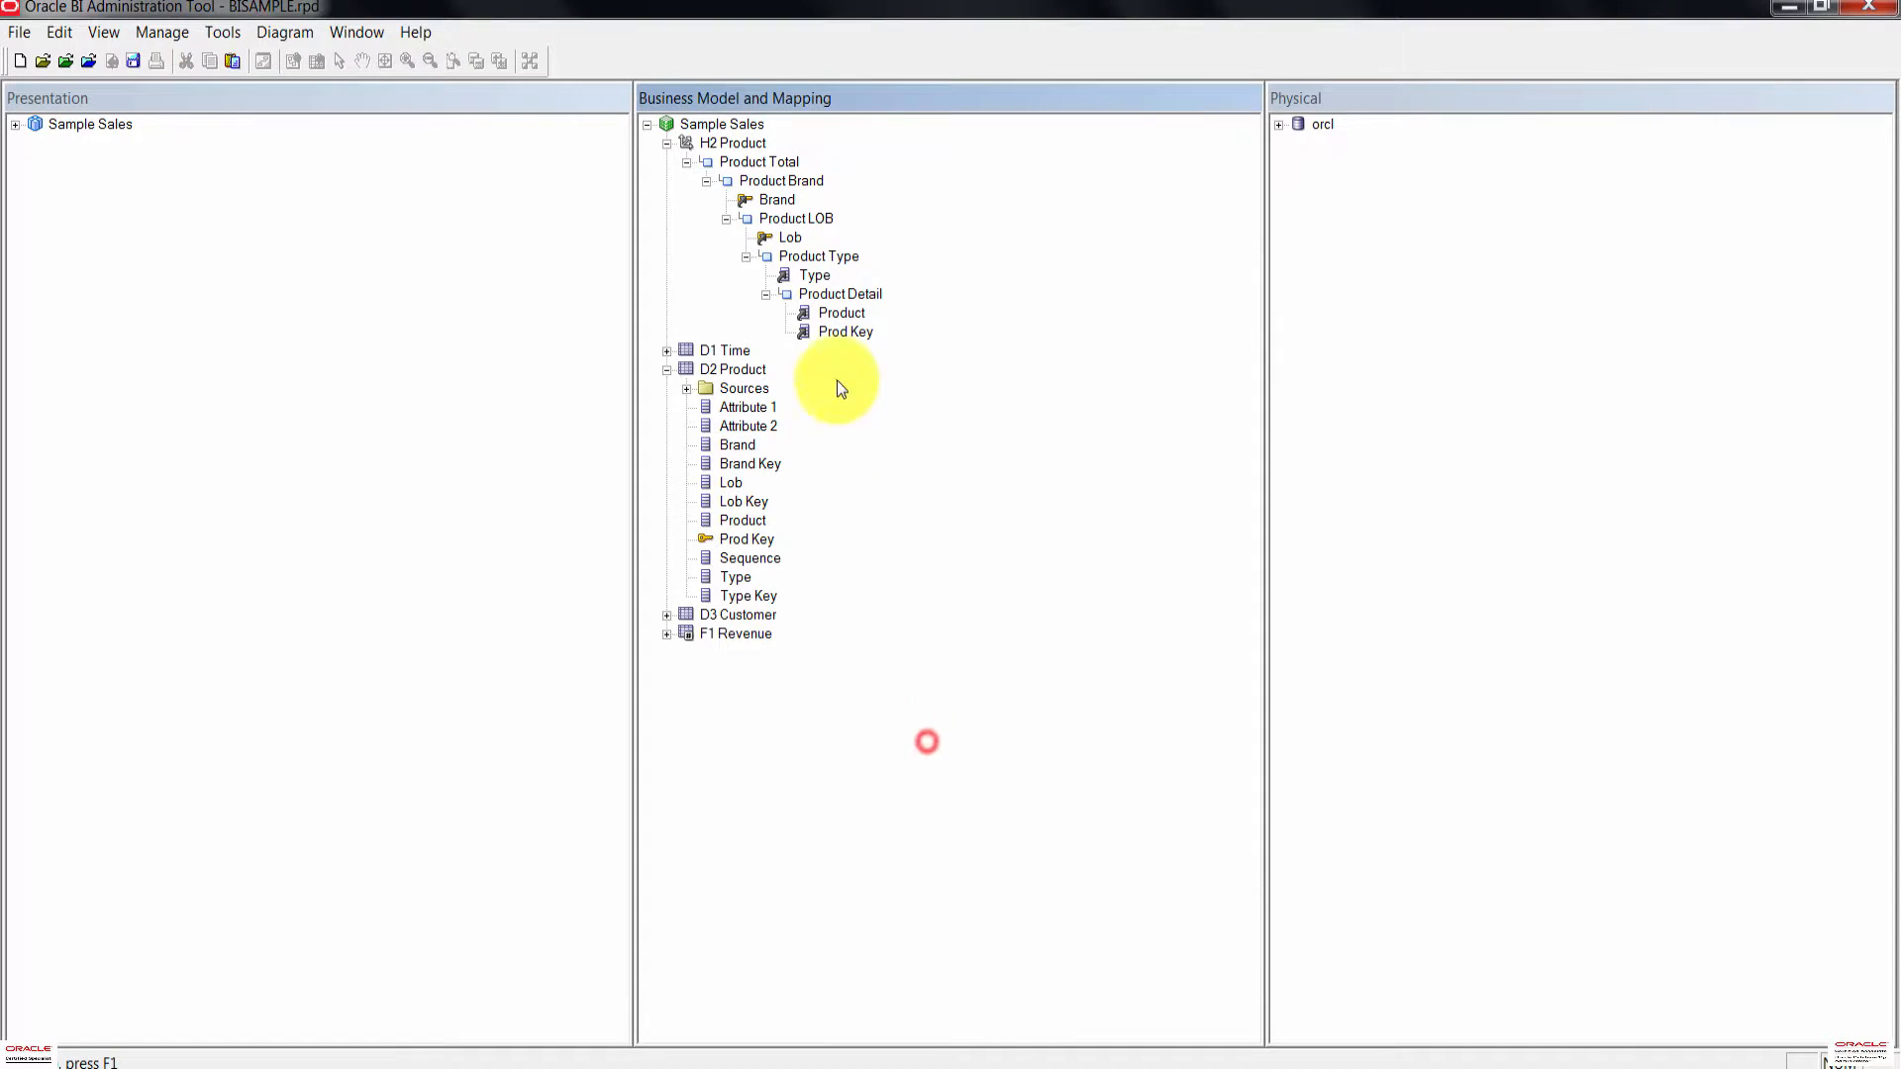
# Step: Add a key named Type to the Product Type level, based on the D2 Product.Type column
pyautogui.doubleClick(810, 255)
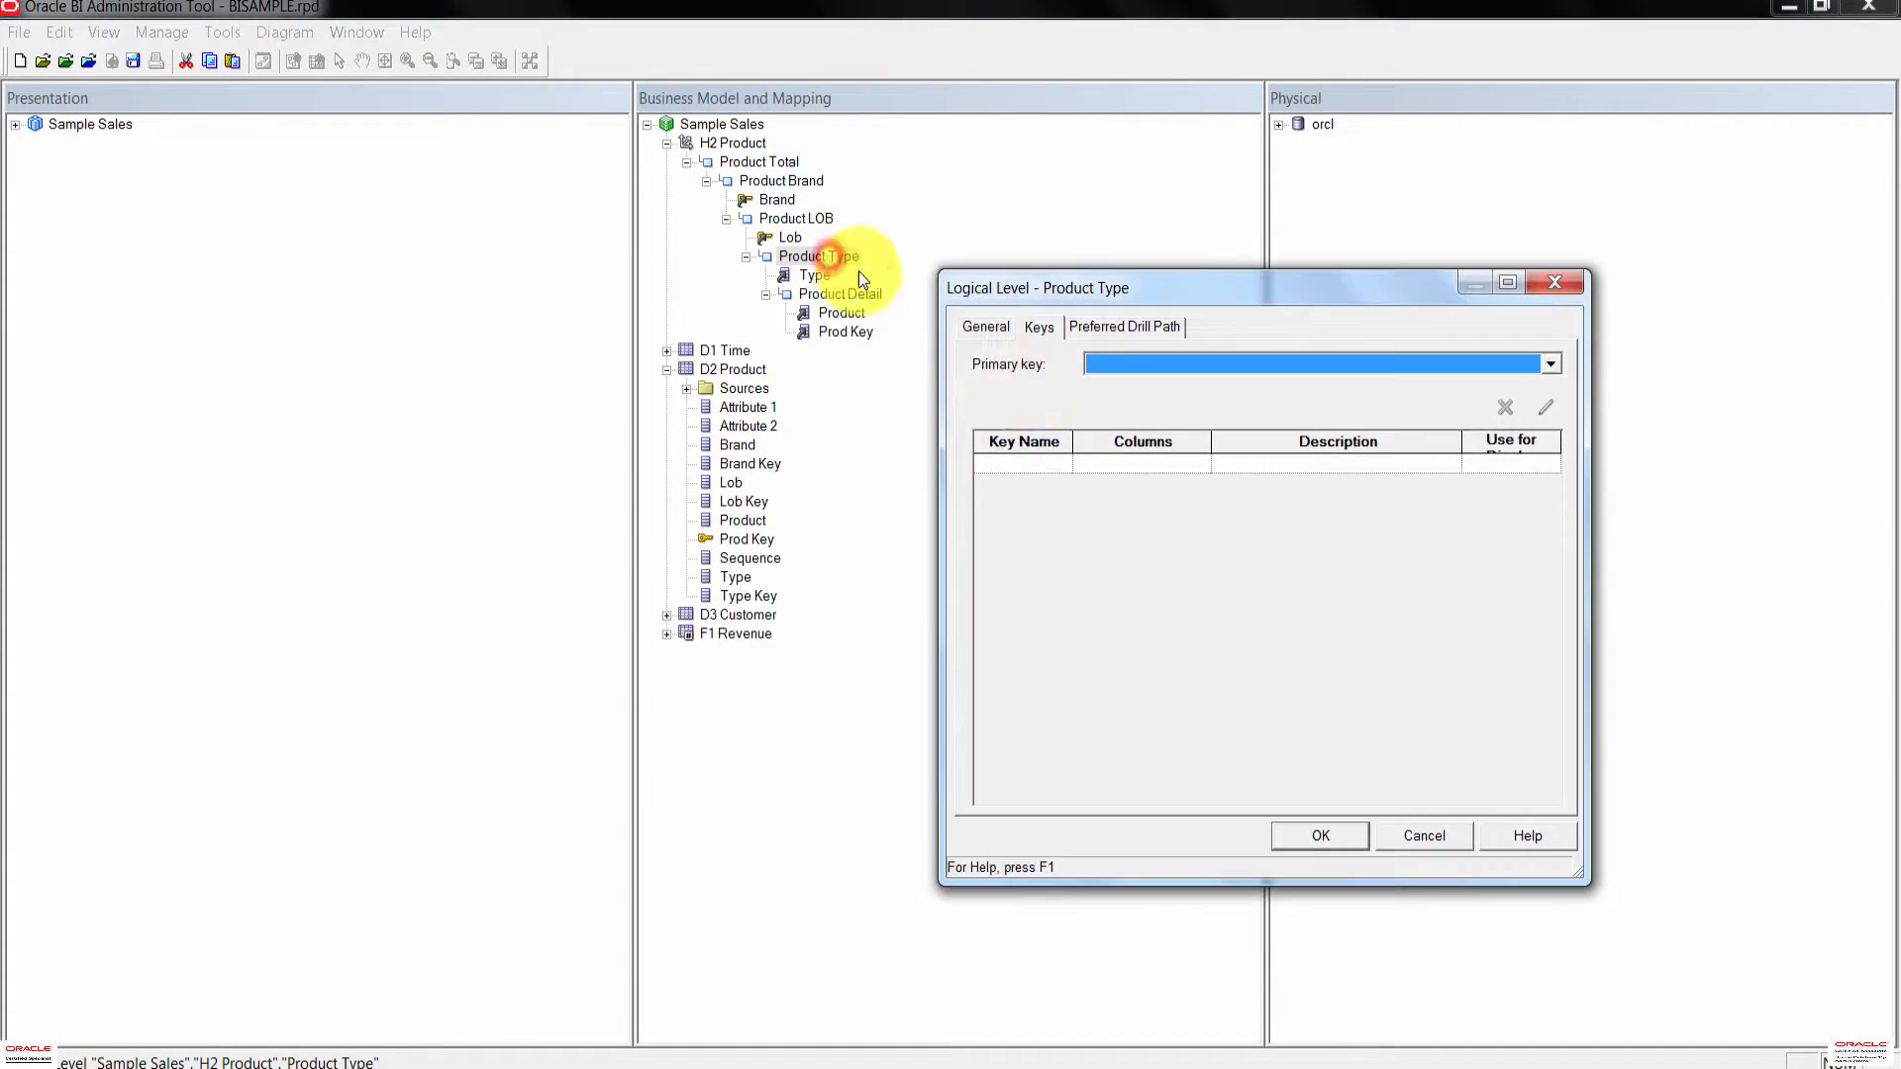
pyautogui.click(1008, 465)
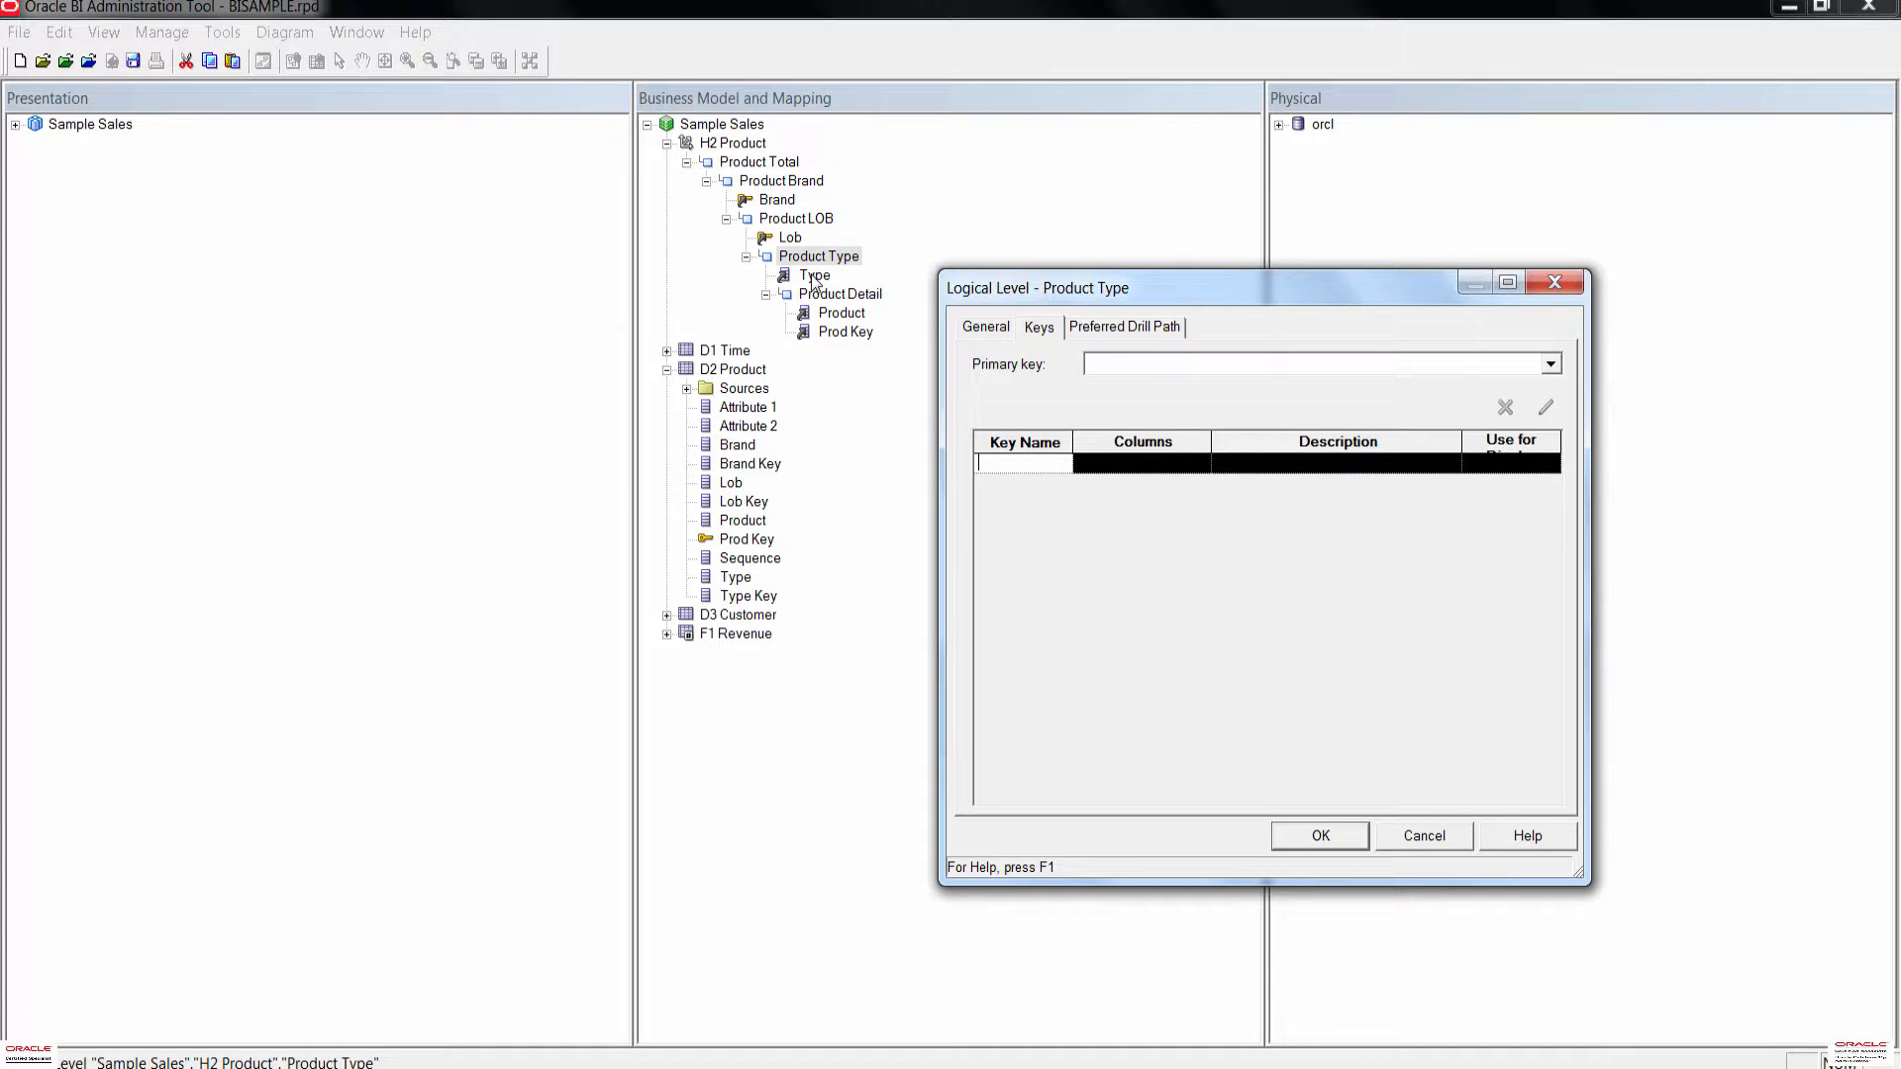
pyautogui.write('Type')
pyautogui.click(1179, 463)
pyautogui.click(1204, 466)
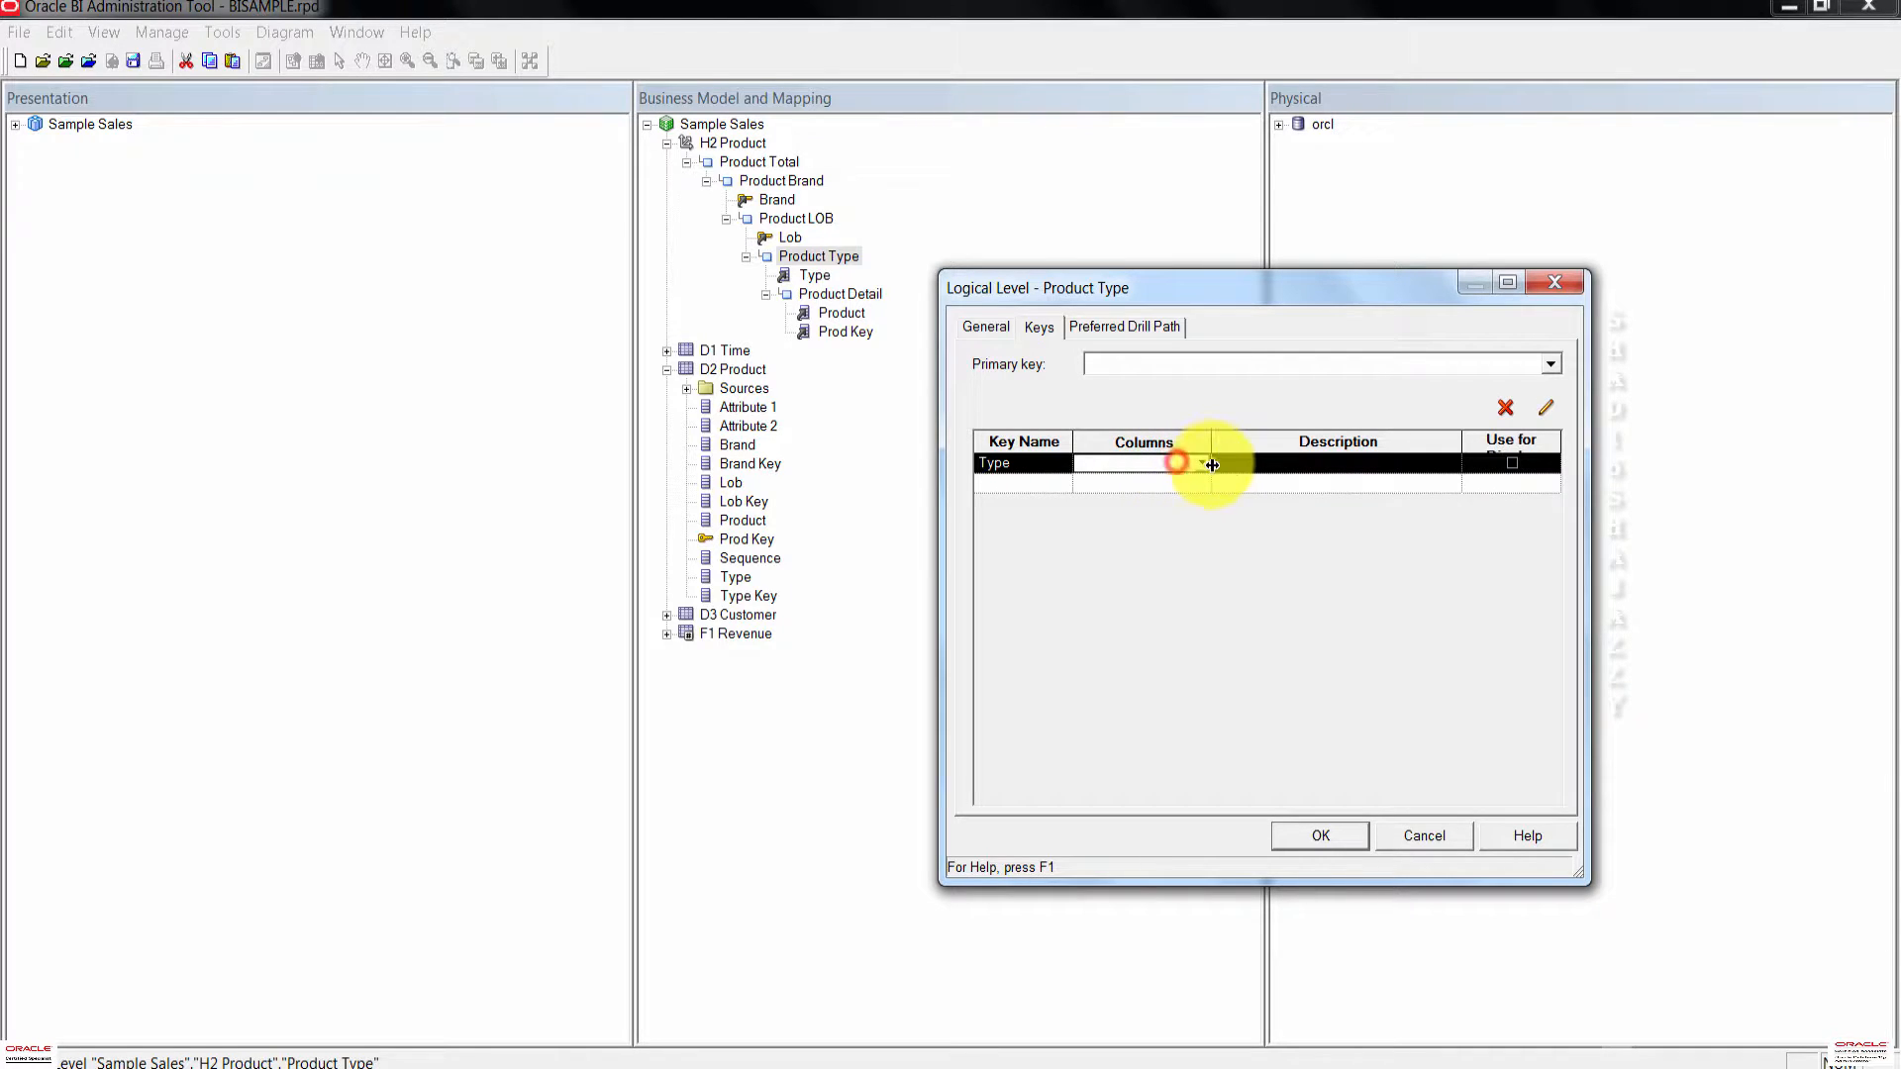
pyautogui.click(1204, 466)
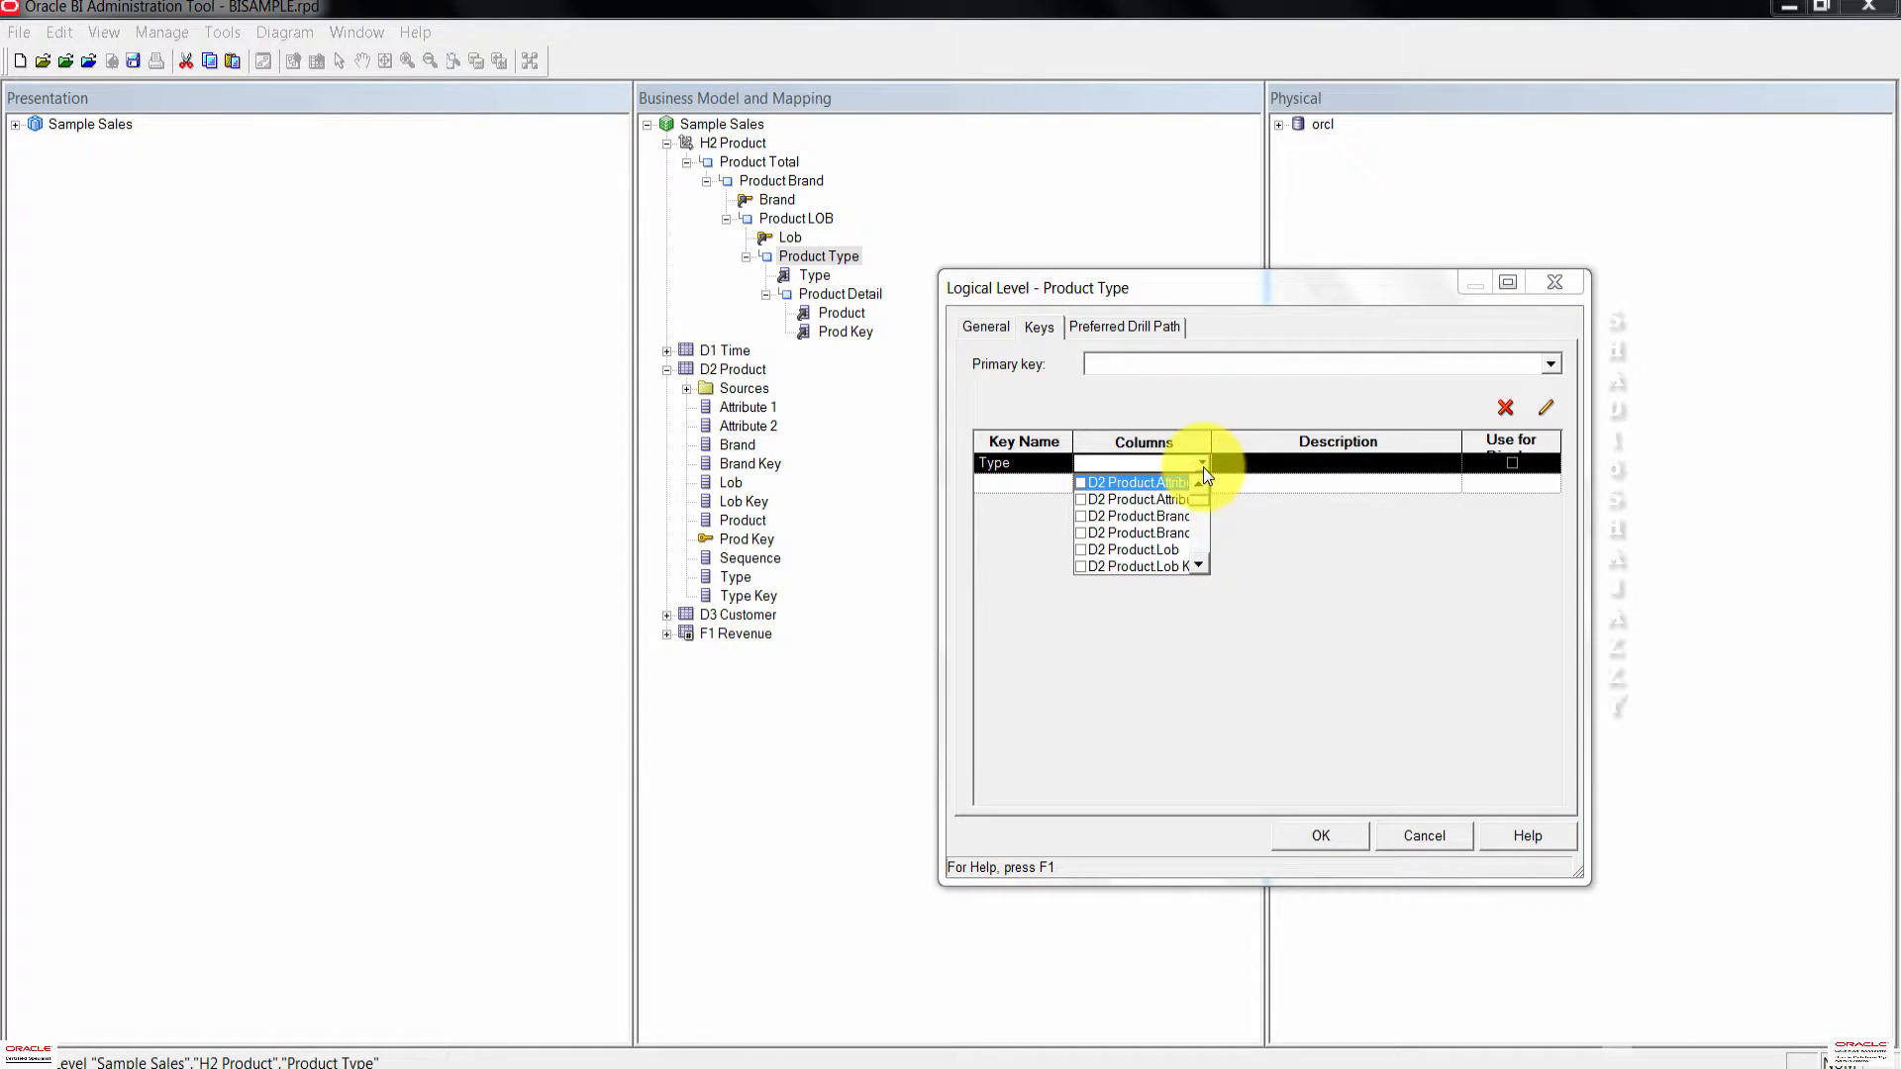
pyautogui.scroll(-2, 1204, 567)
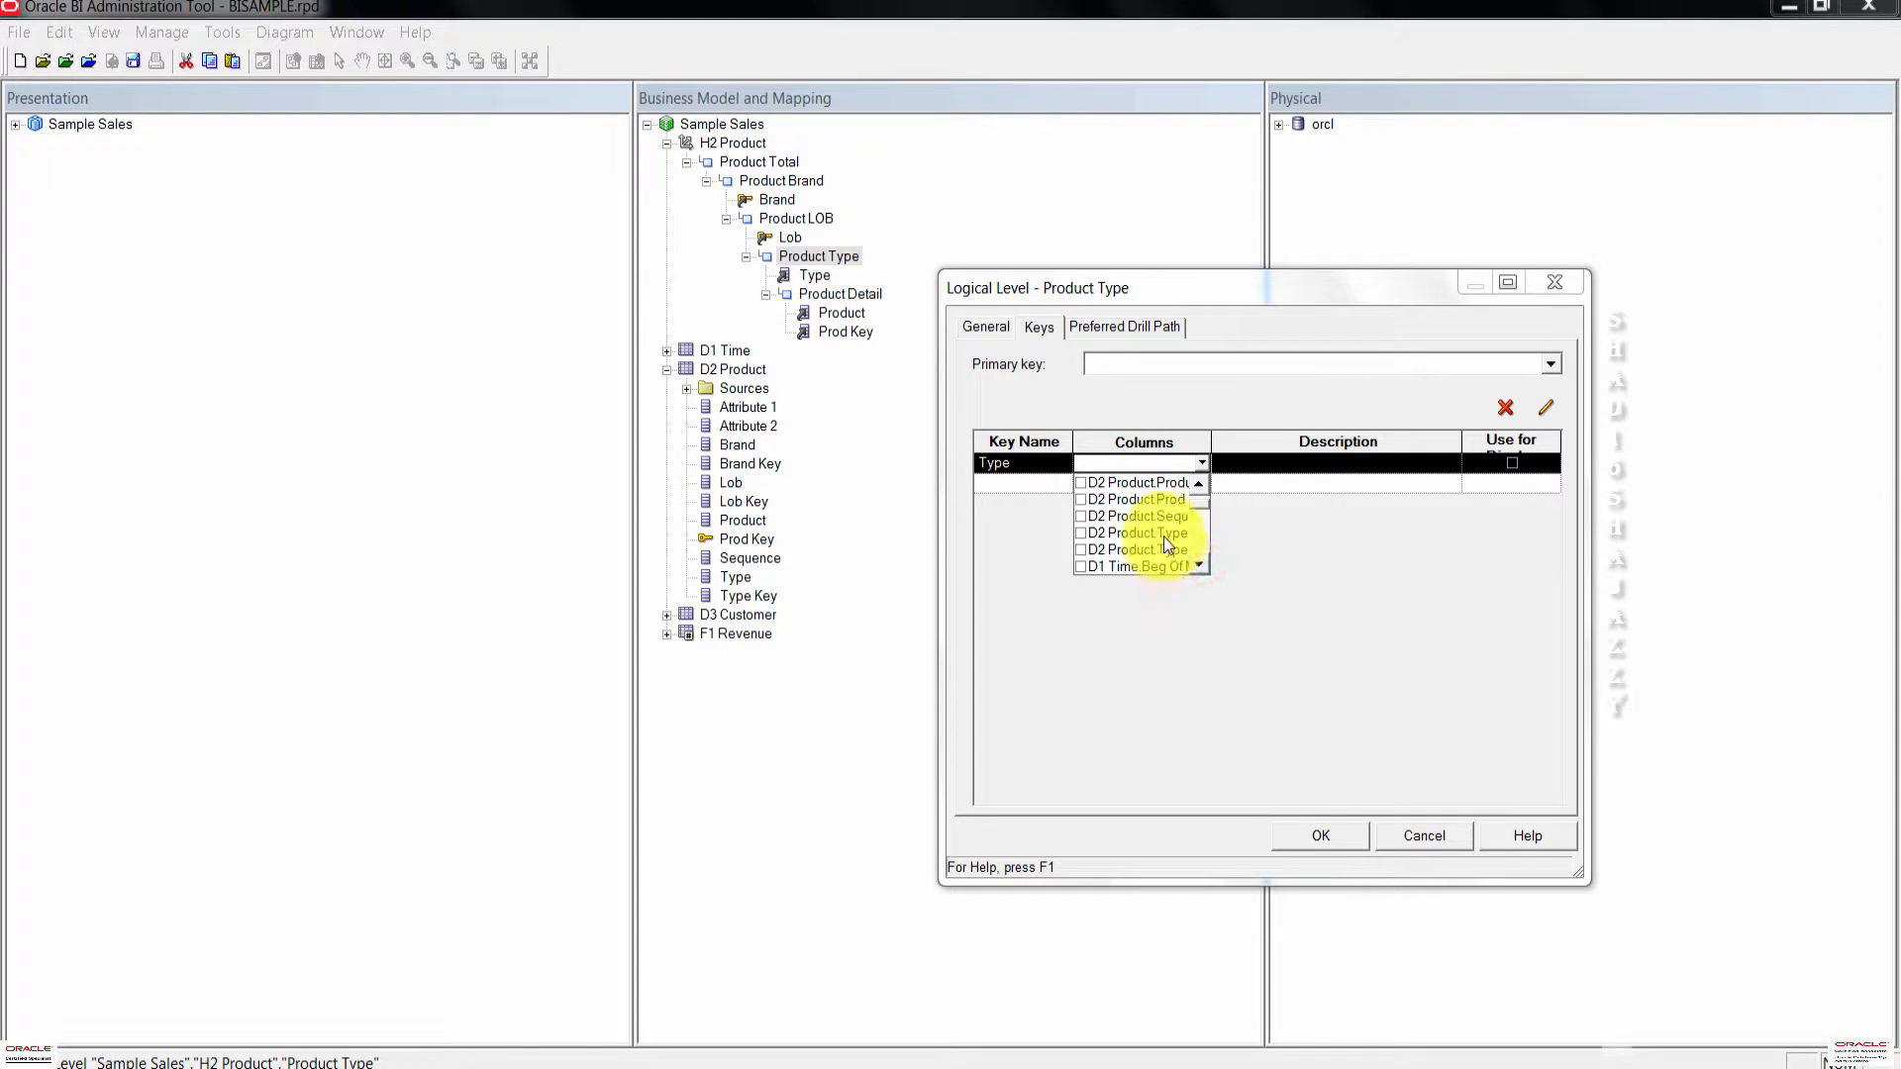
pyautogui.click(1163, 537)
pyautogui.click(1081, 533)
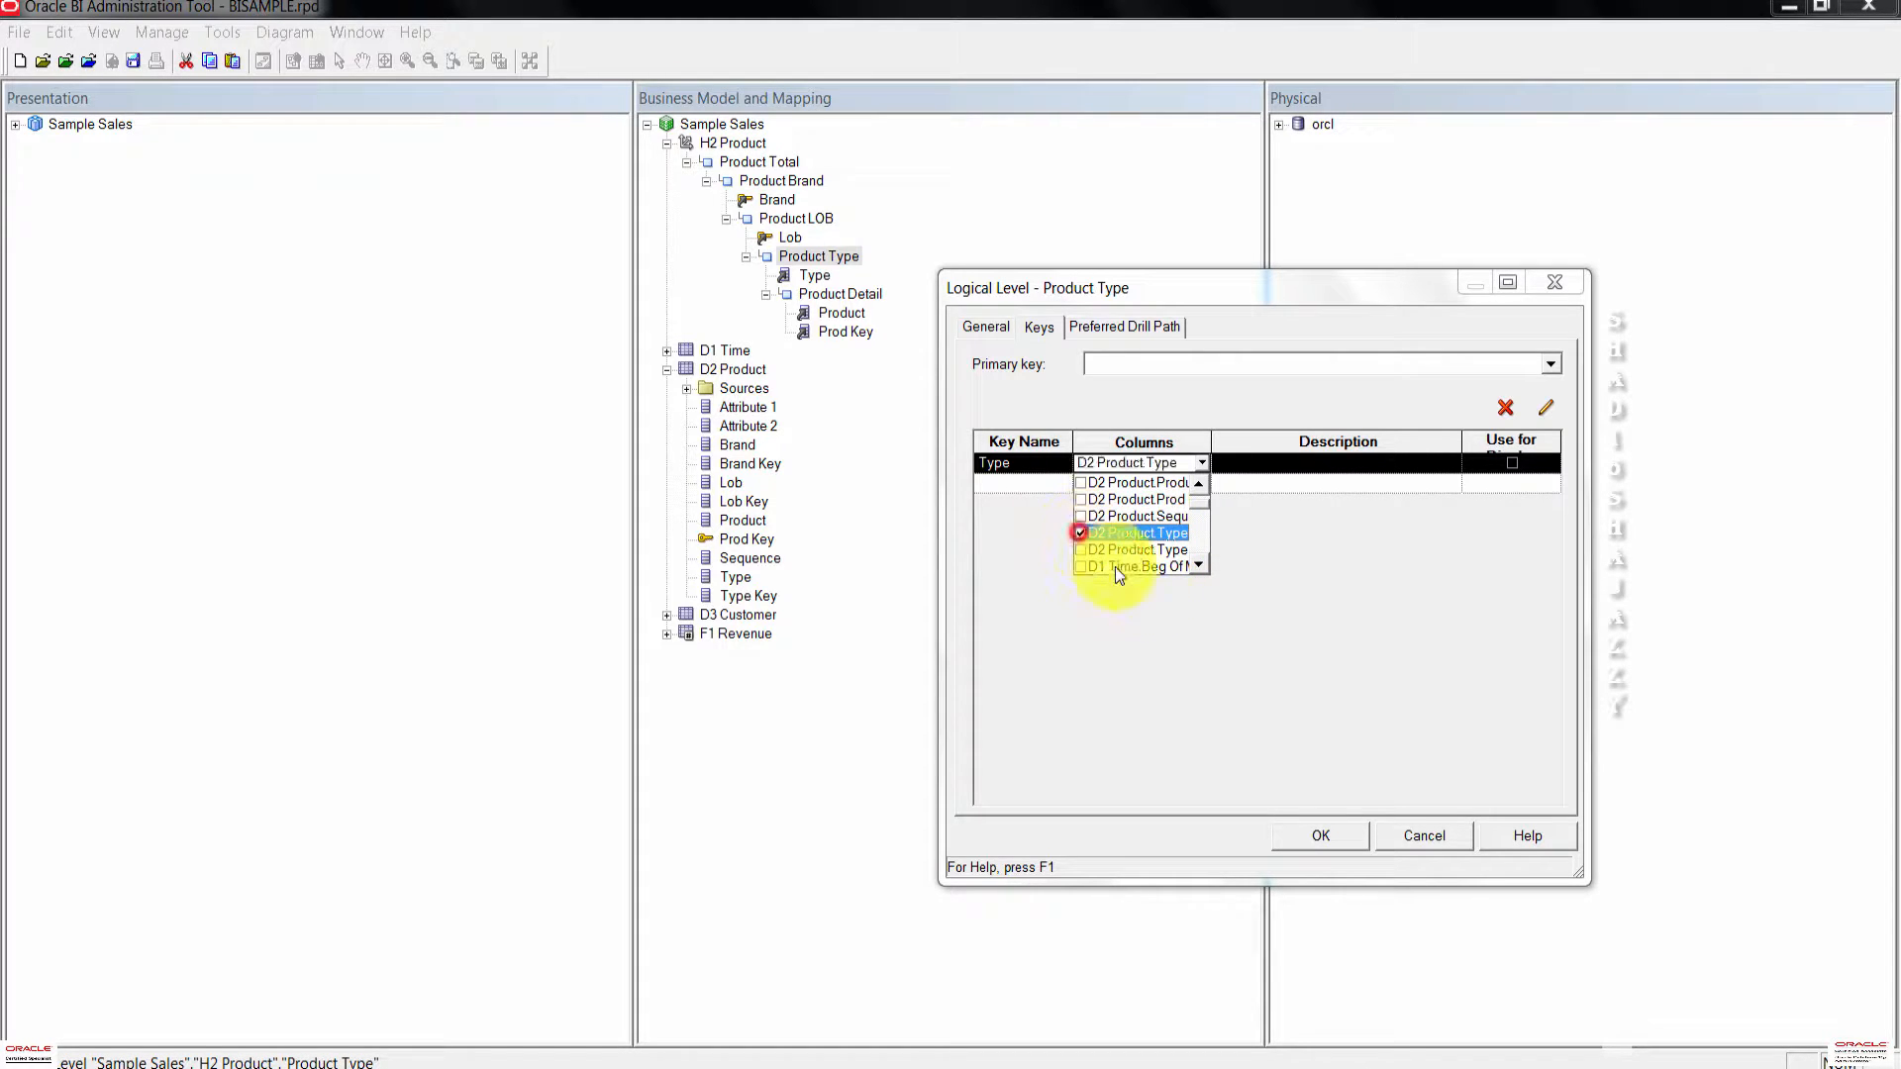
pyautogui.click(1152, 645)
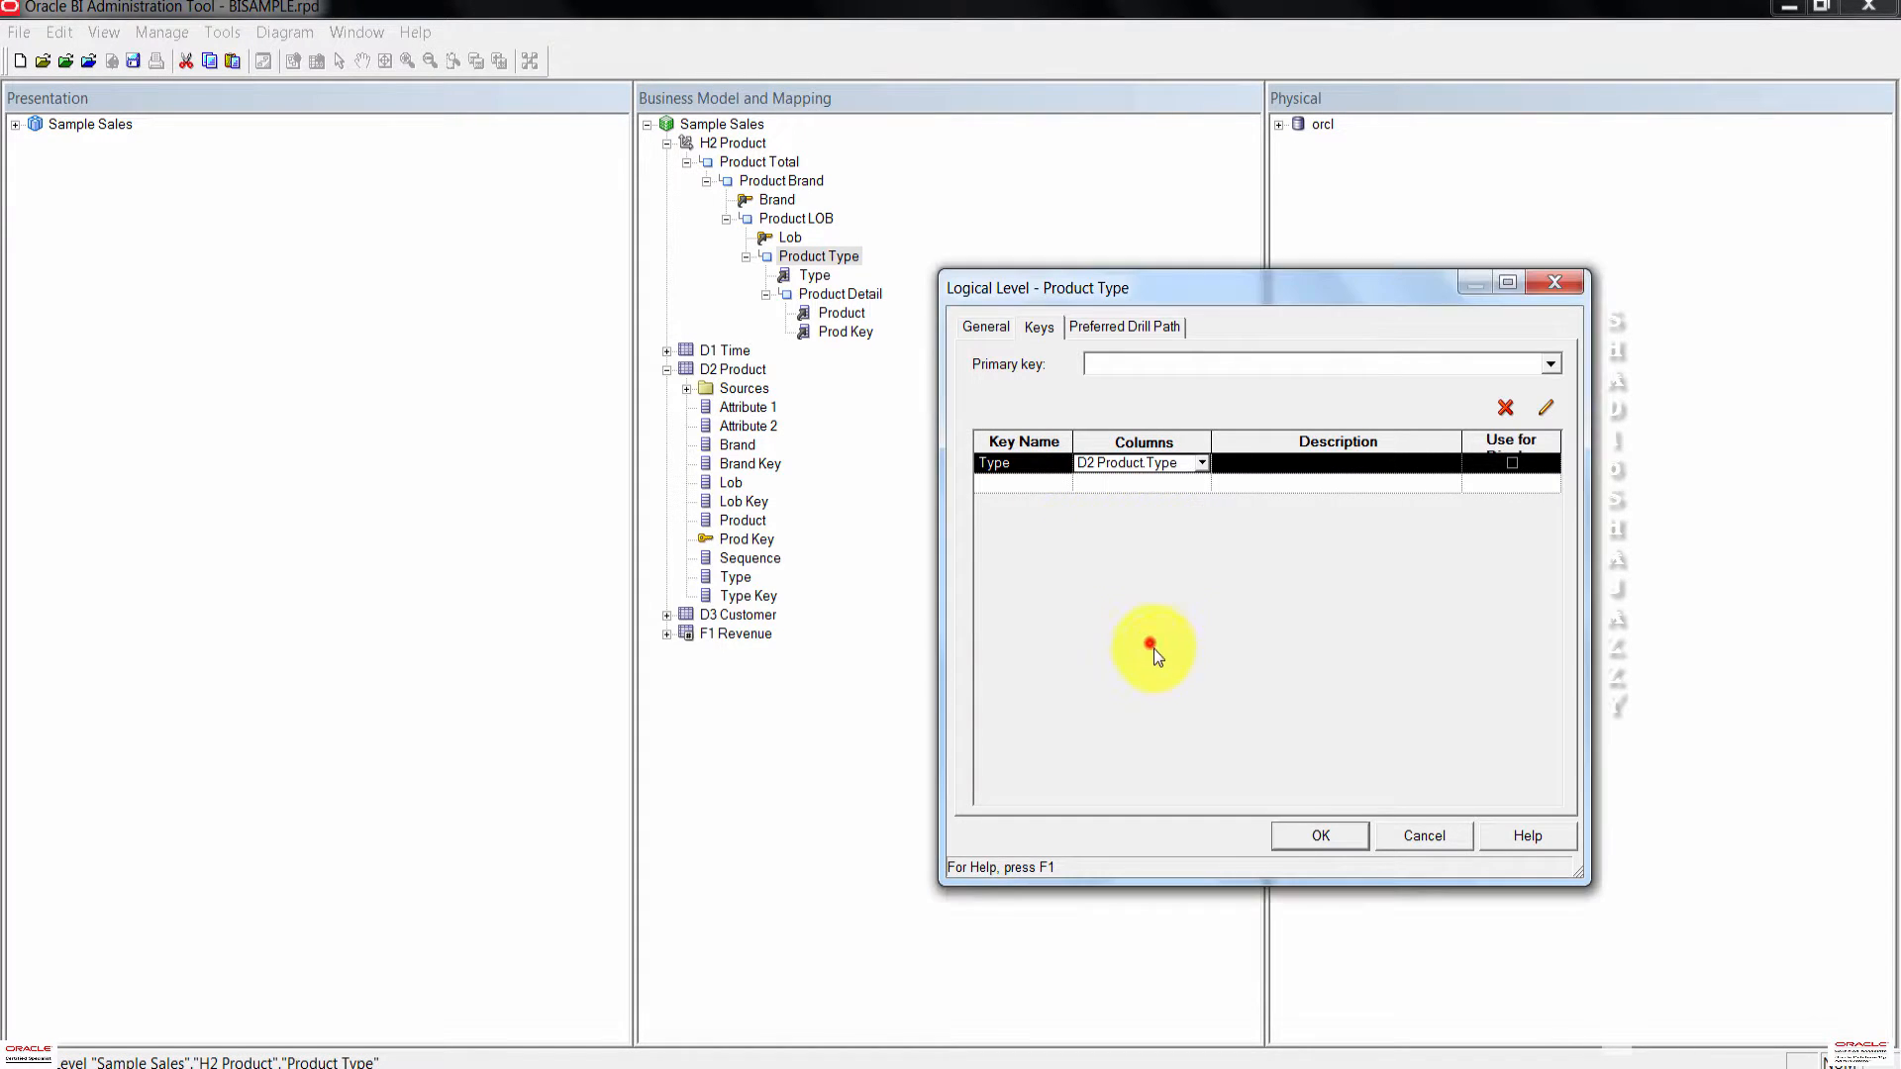
# Step: Enable the Type key for display, set it as the Product Type level's primary key, and save the level
pyautogui.click(1511, 462)
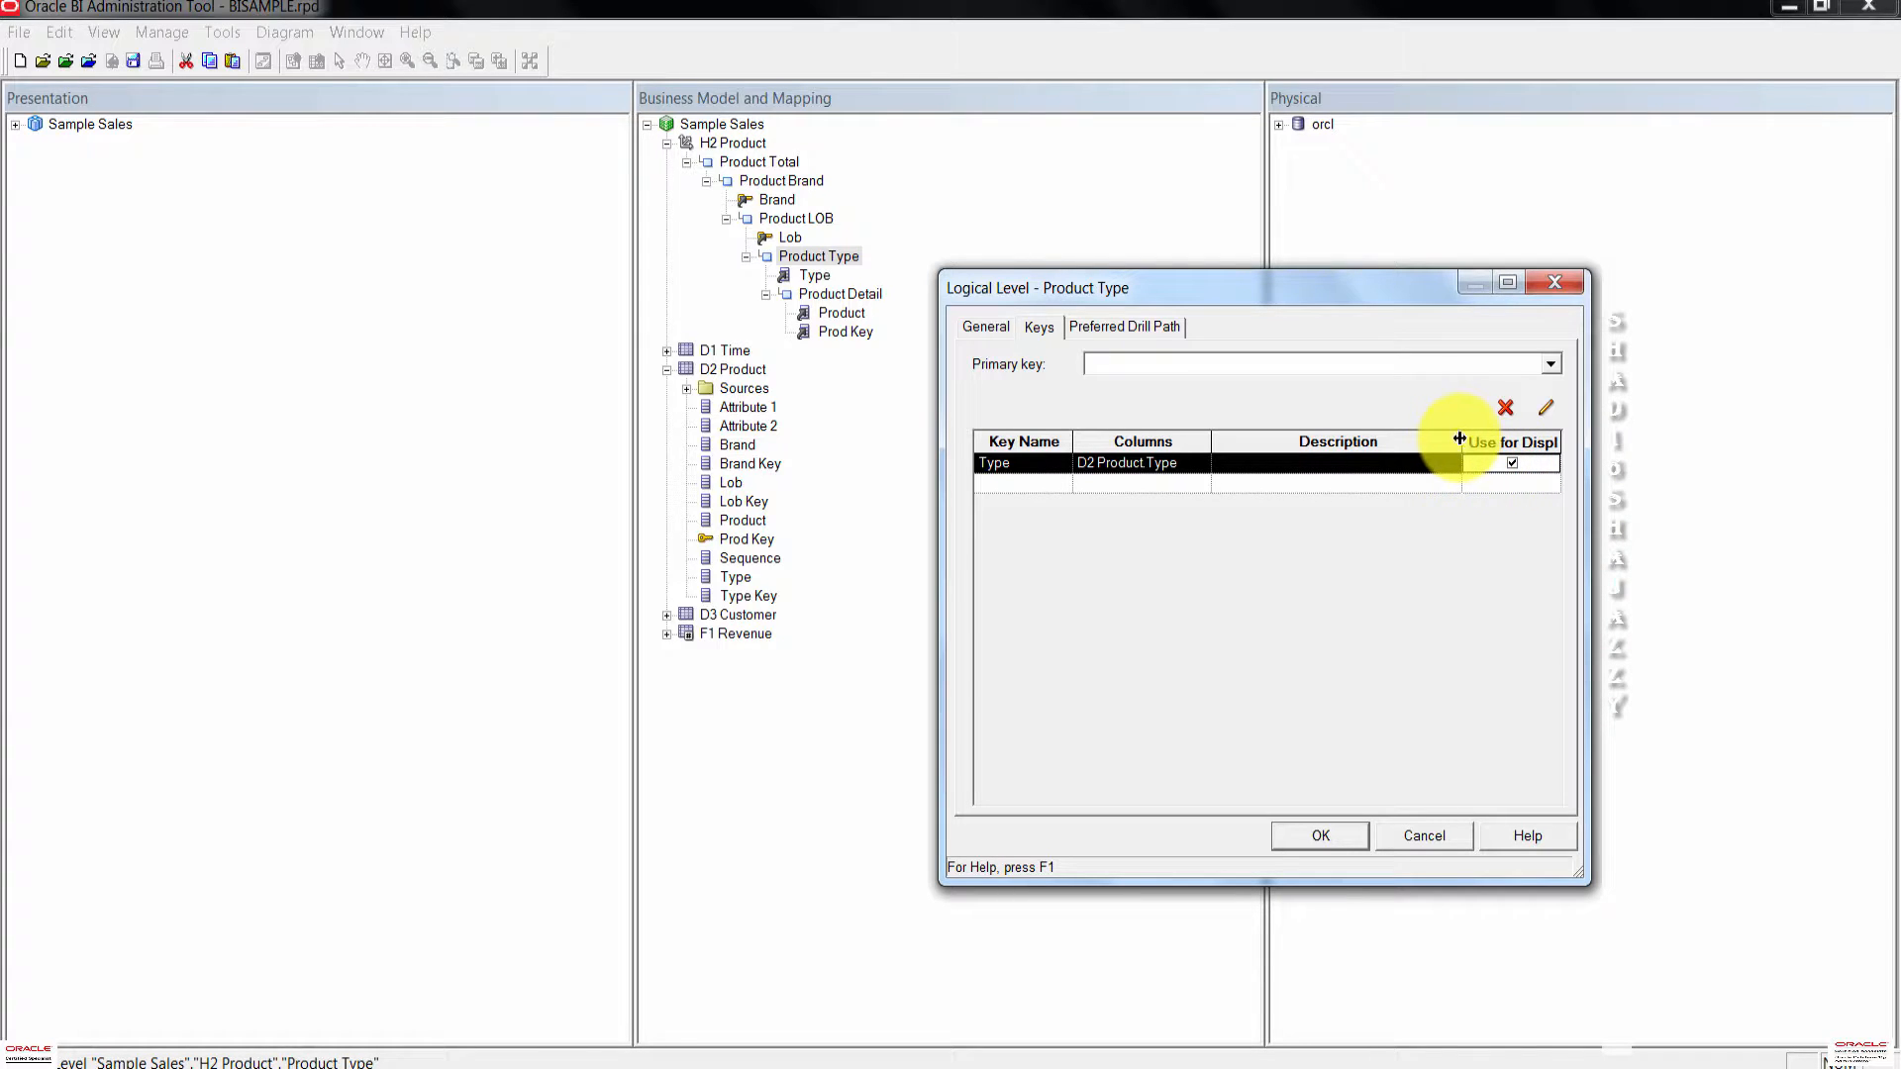
pyautogui.moveTo(1460, 439); pyautogui.dragTo(1535, 452)
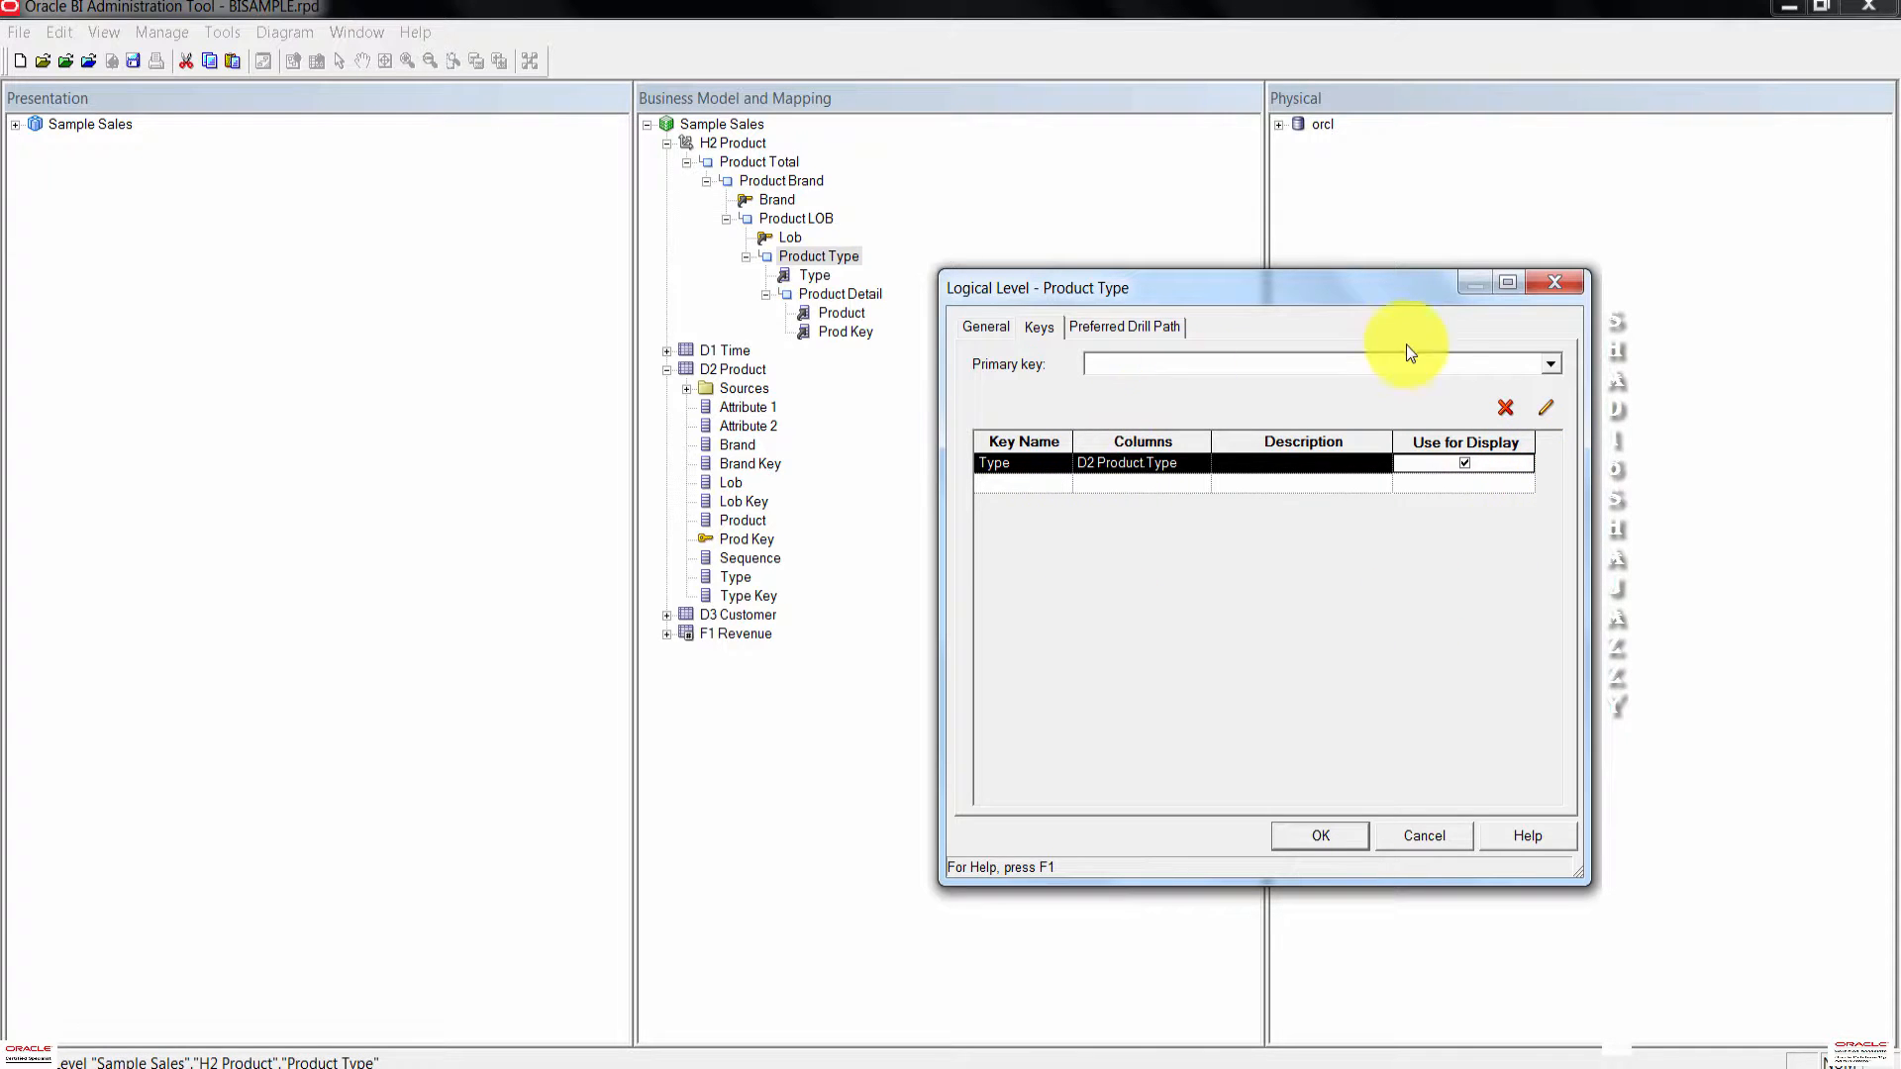
pyautogui.click(1551, 364)
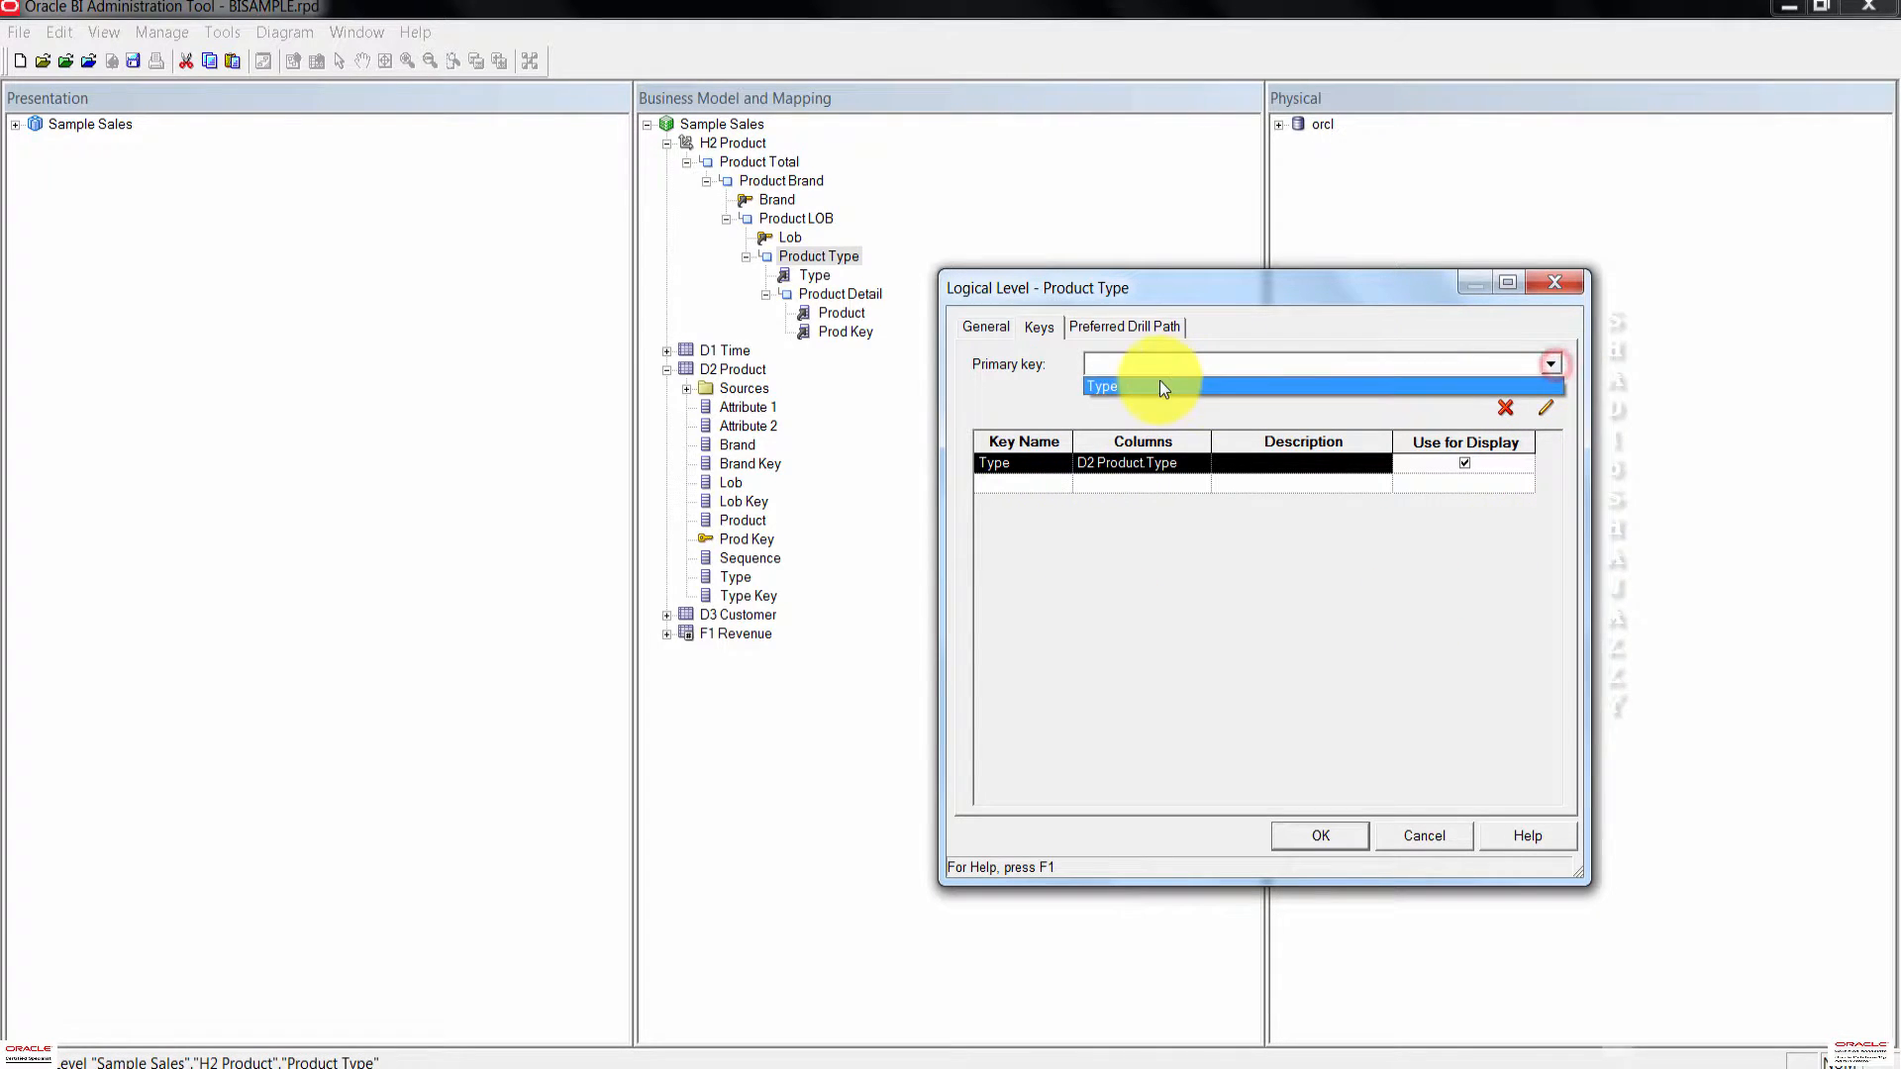
pyautogui.click(1158, 380)
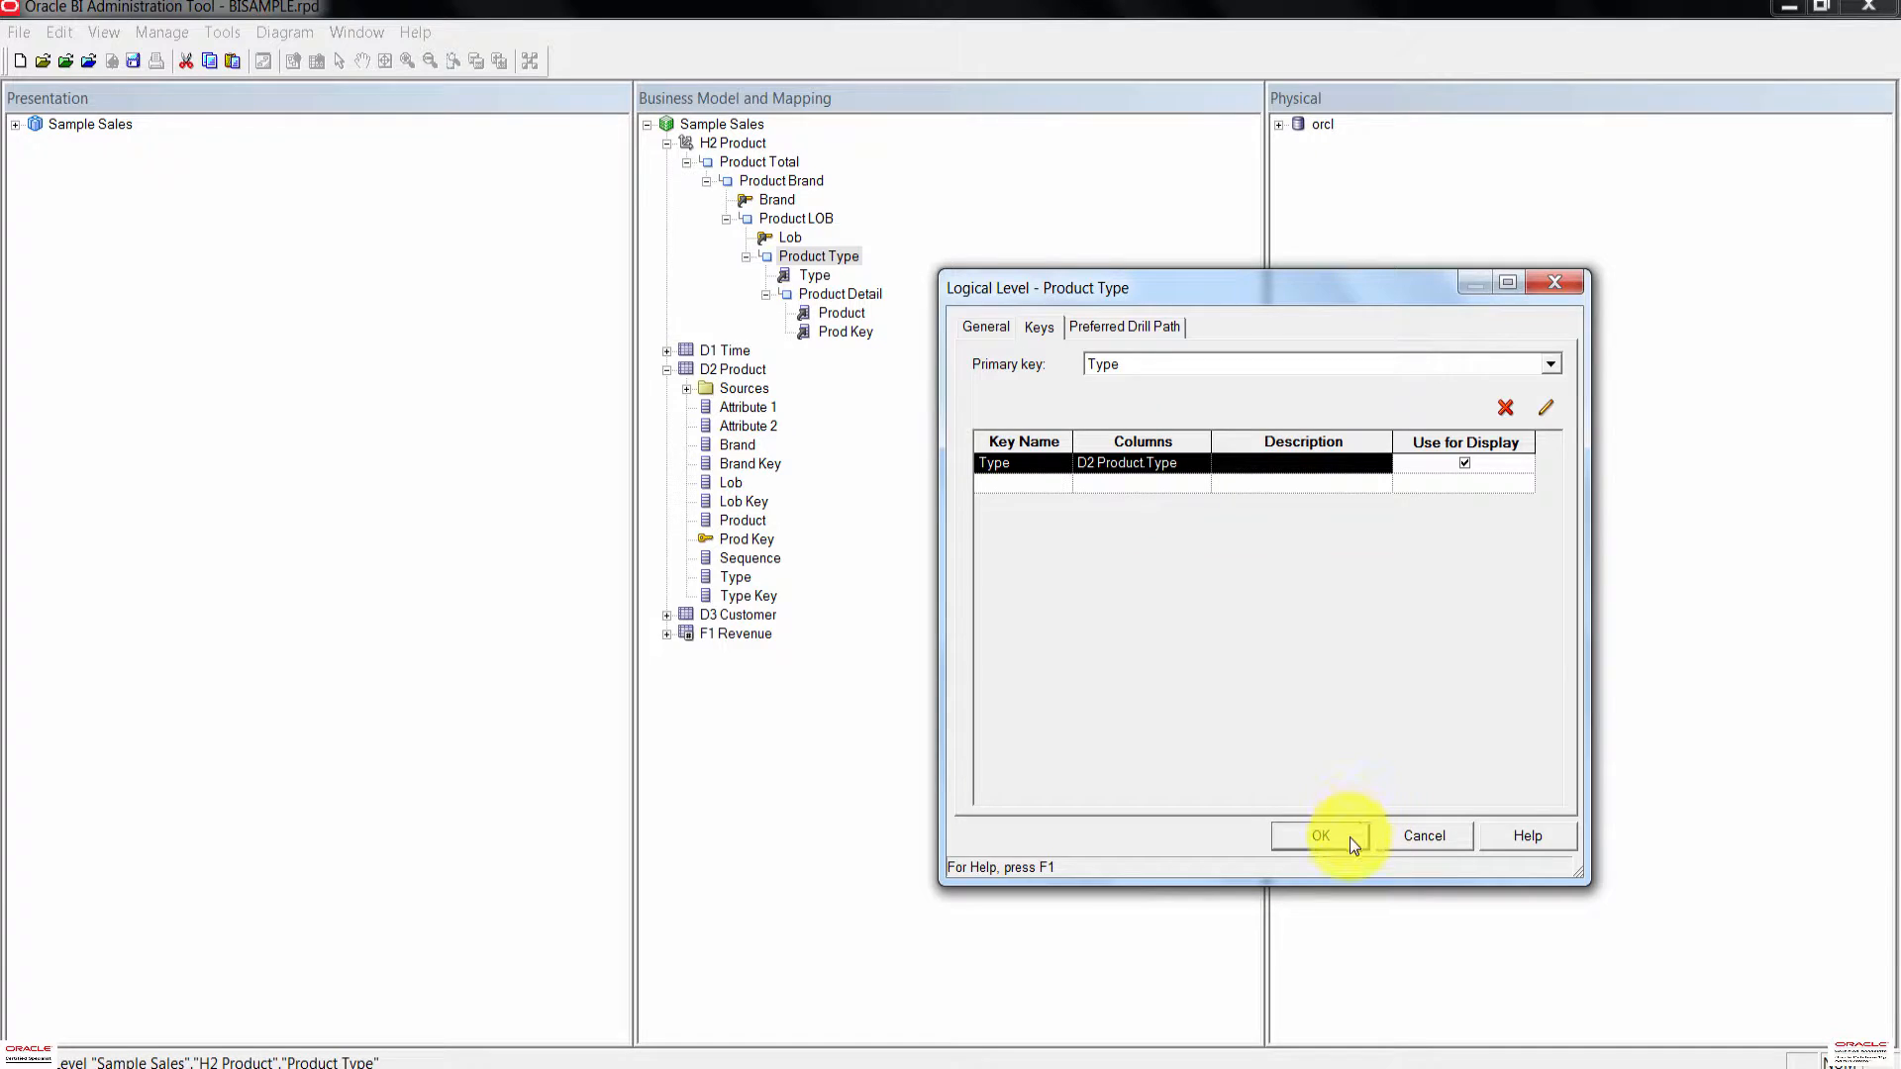
pyautogui.click(1350, 838)
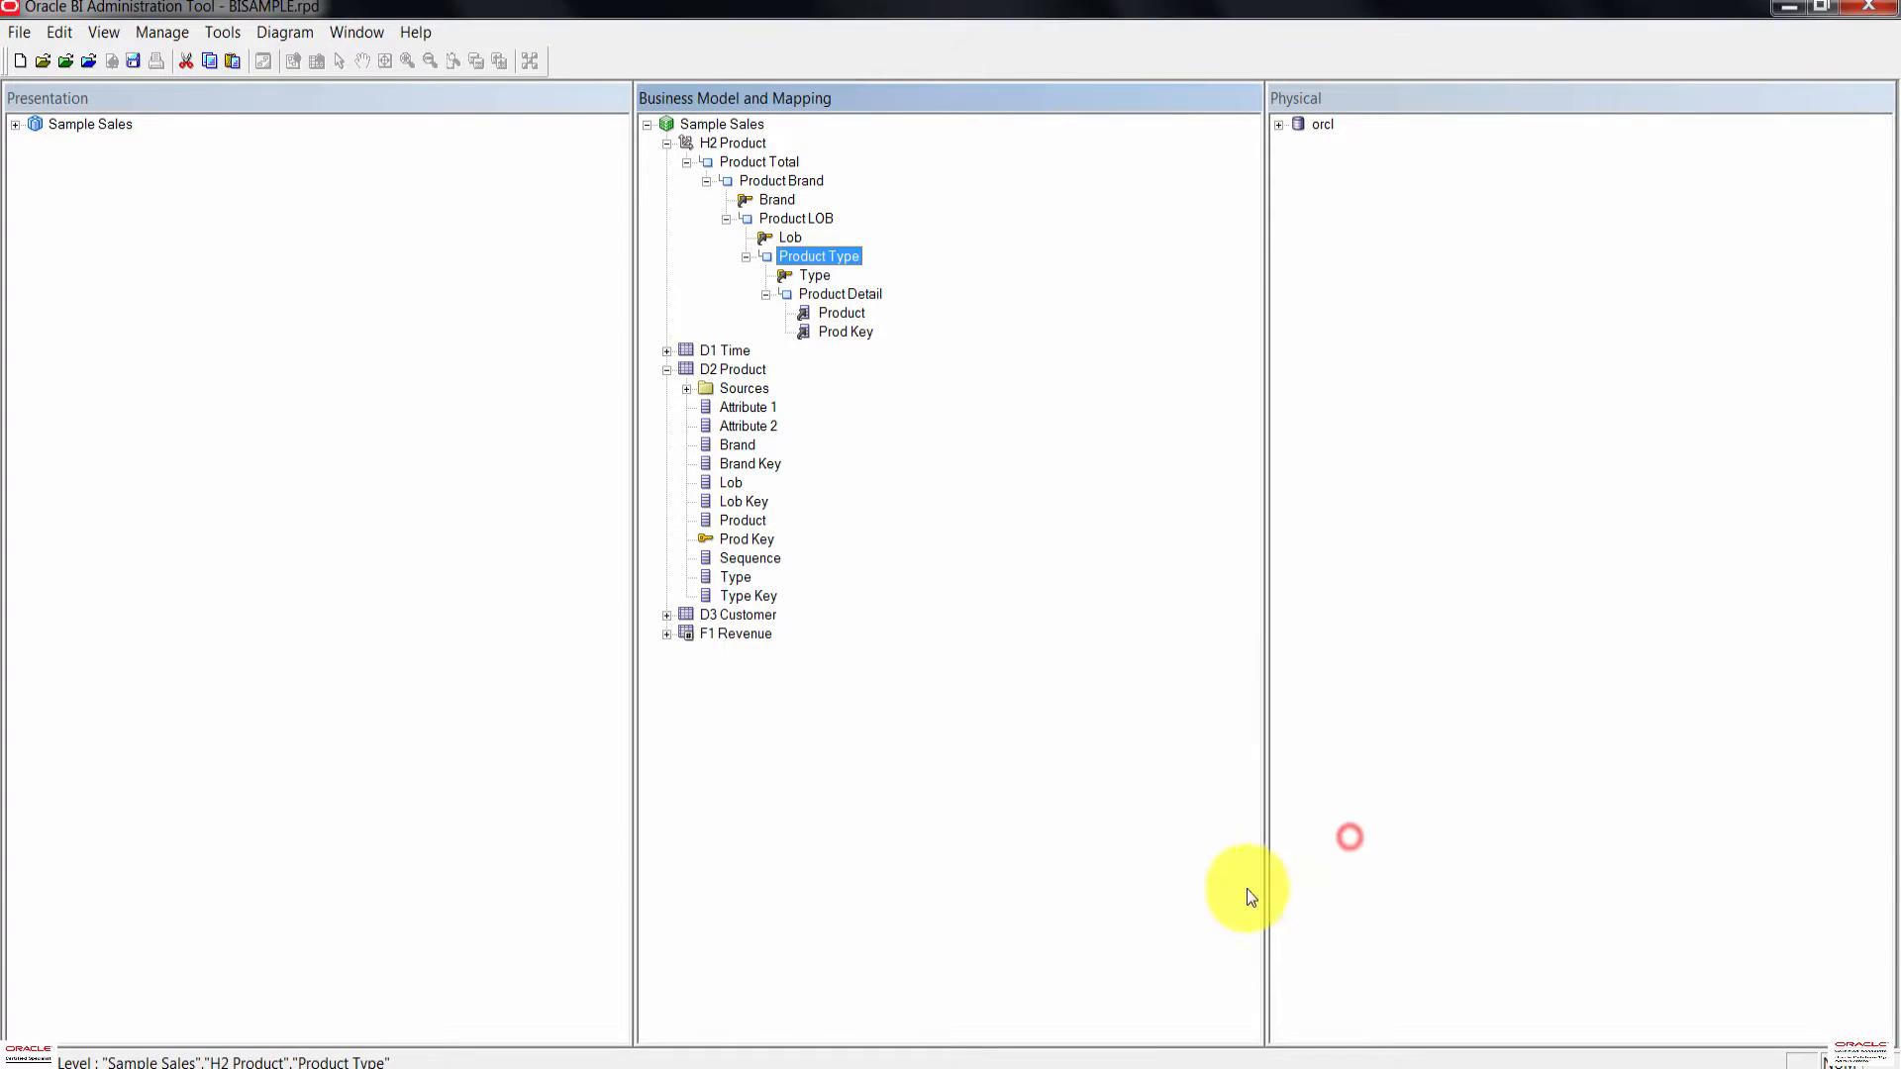
pyautogui.click(820, 278)
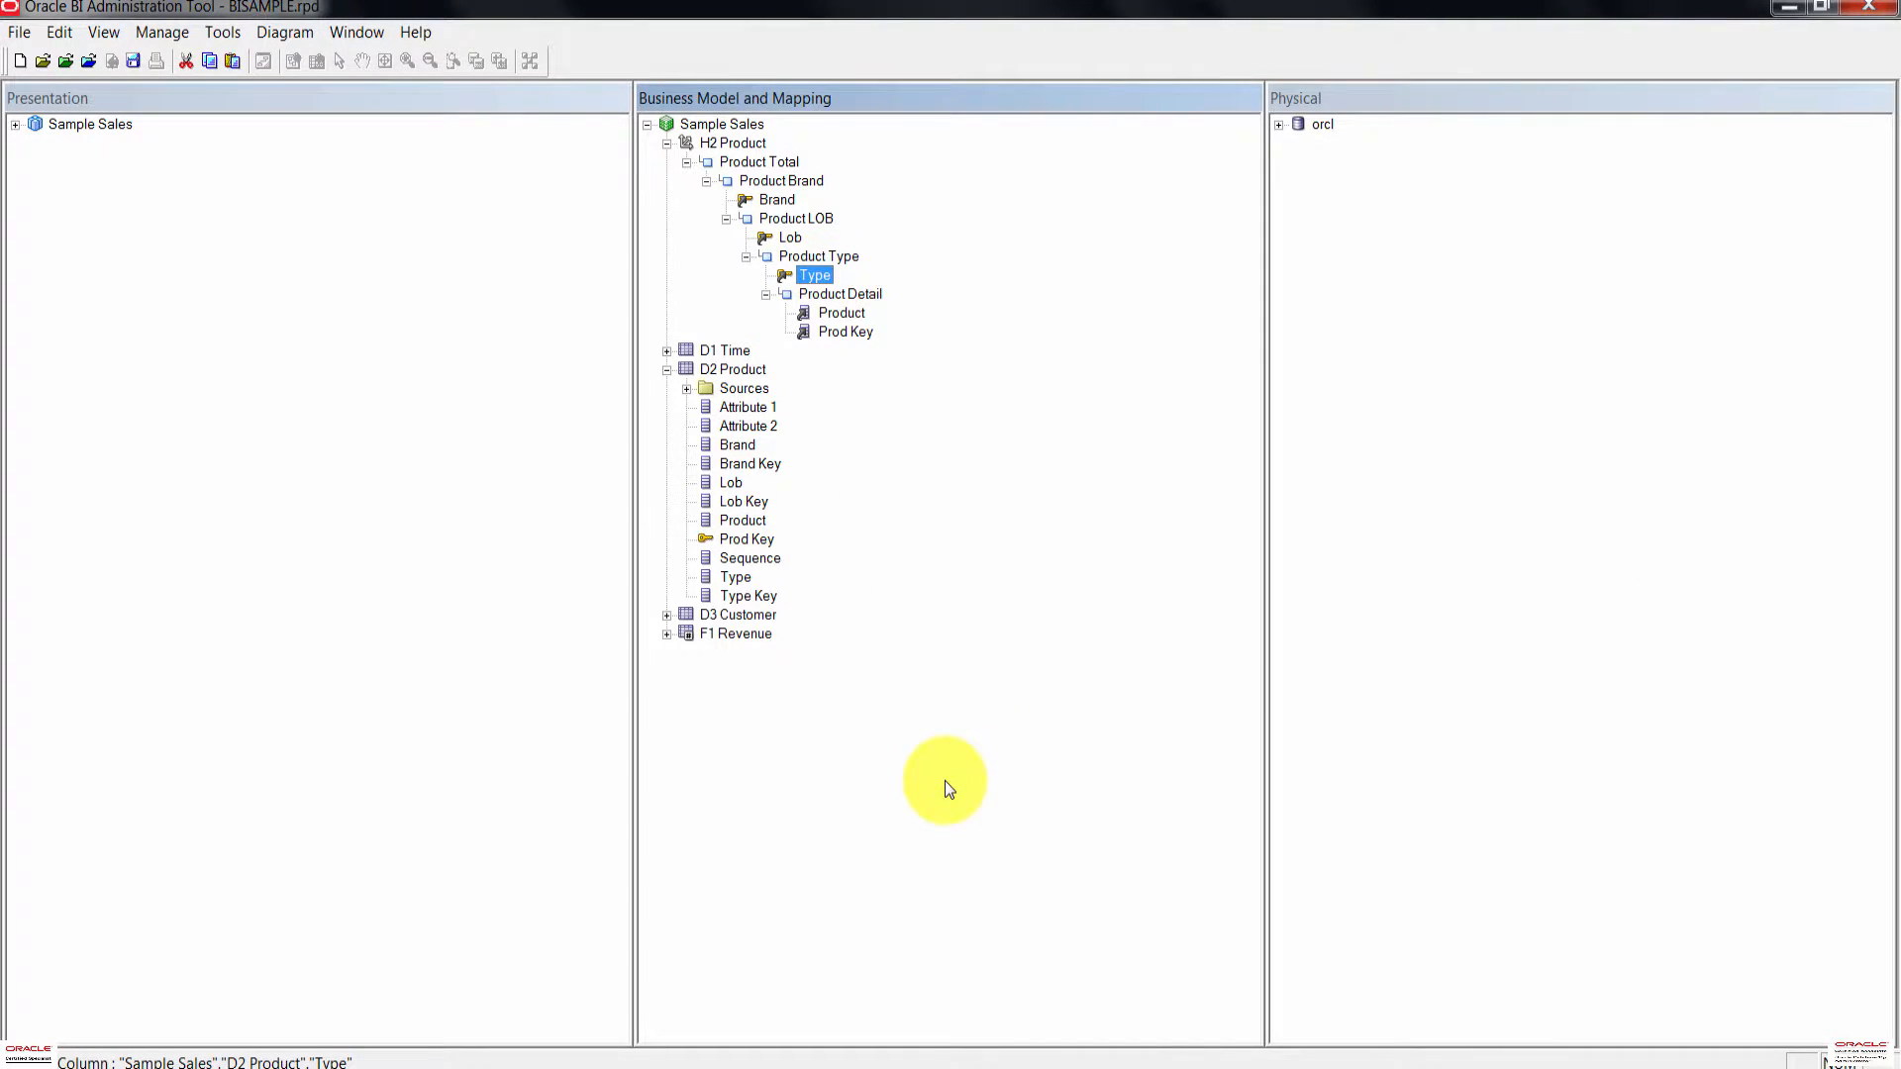
pyautogui.click(941, 792)
# Step: Create a logical level key from the Product column under Product Detail with the default settings, and check the level's key setup
pyautogui.rightClick(837, 318)
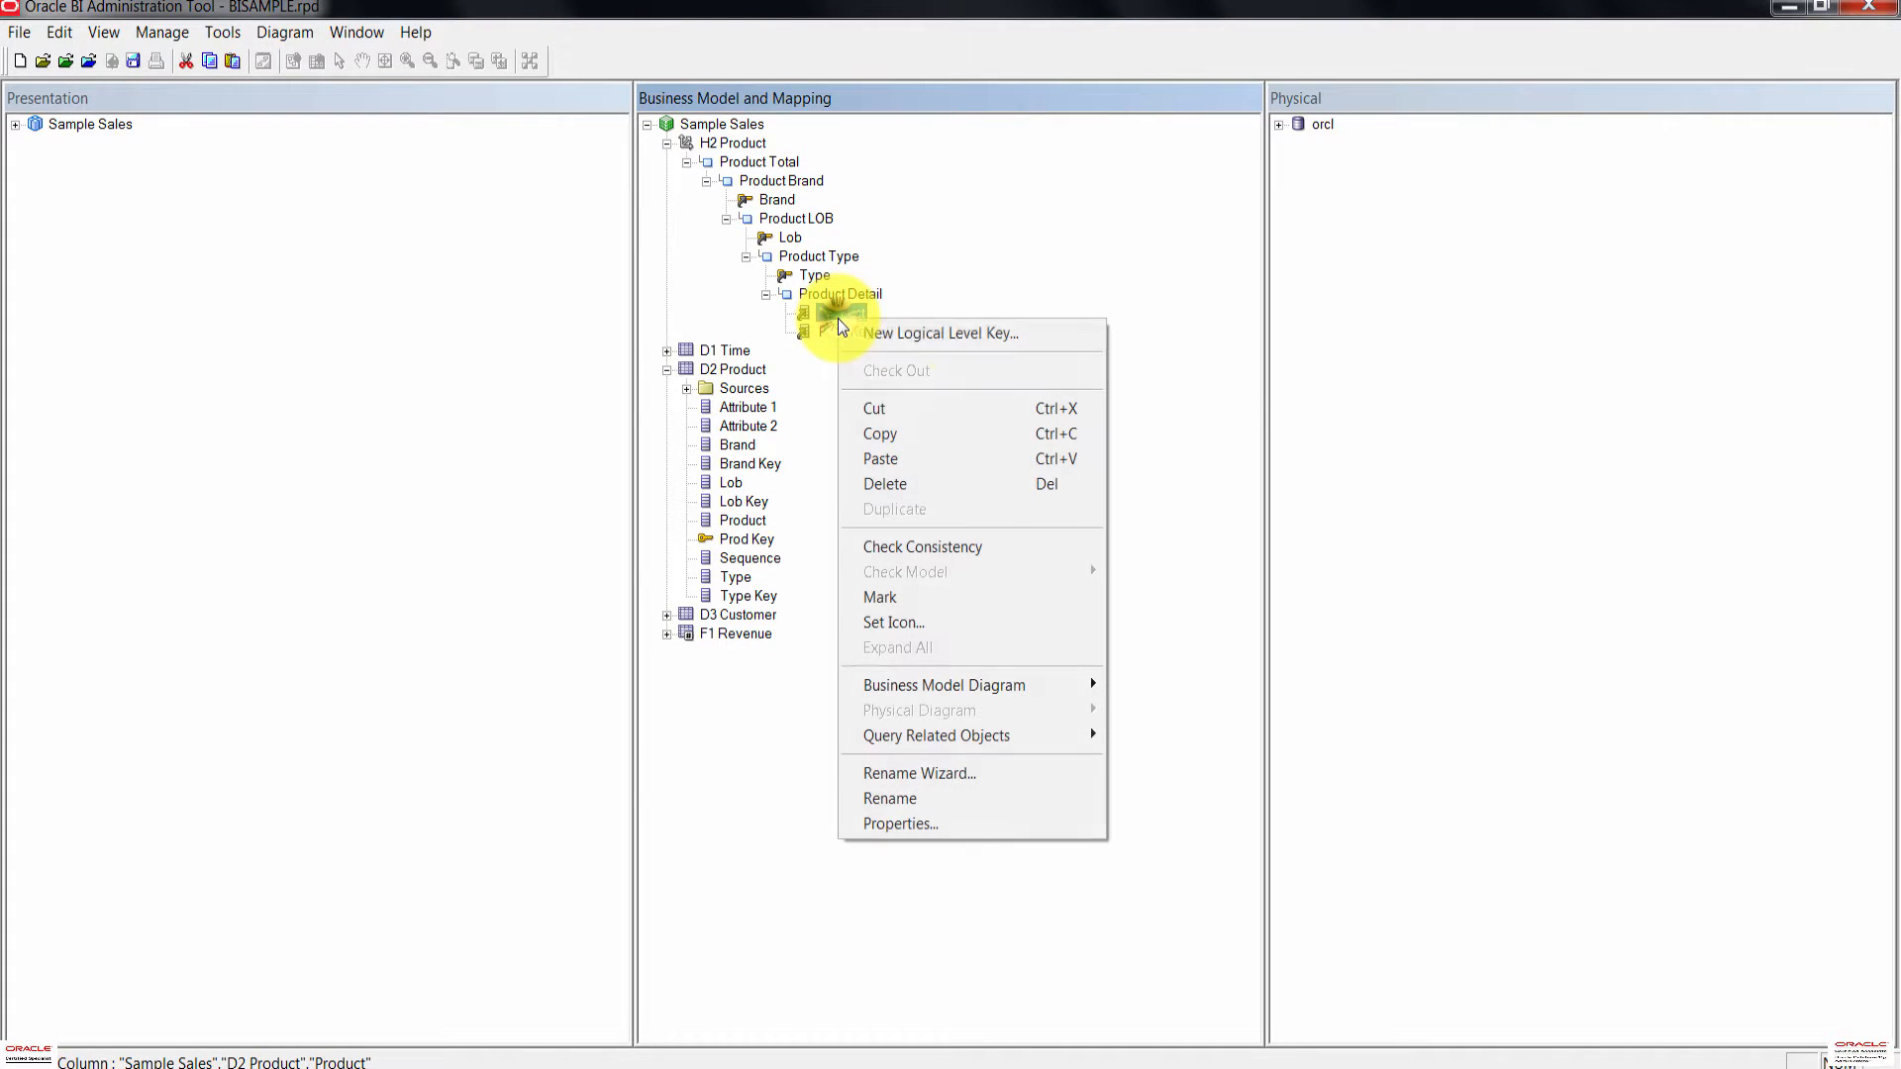
pyautogui.click(959, 337)
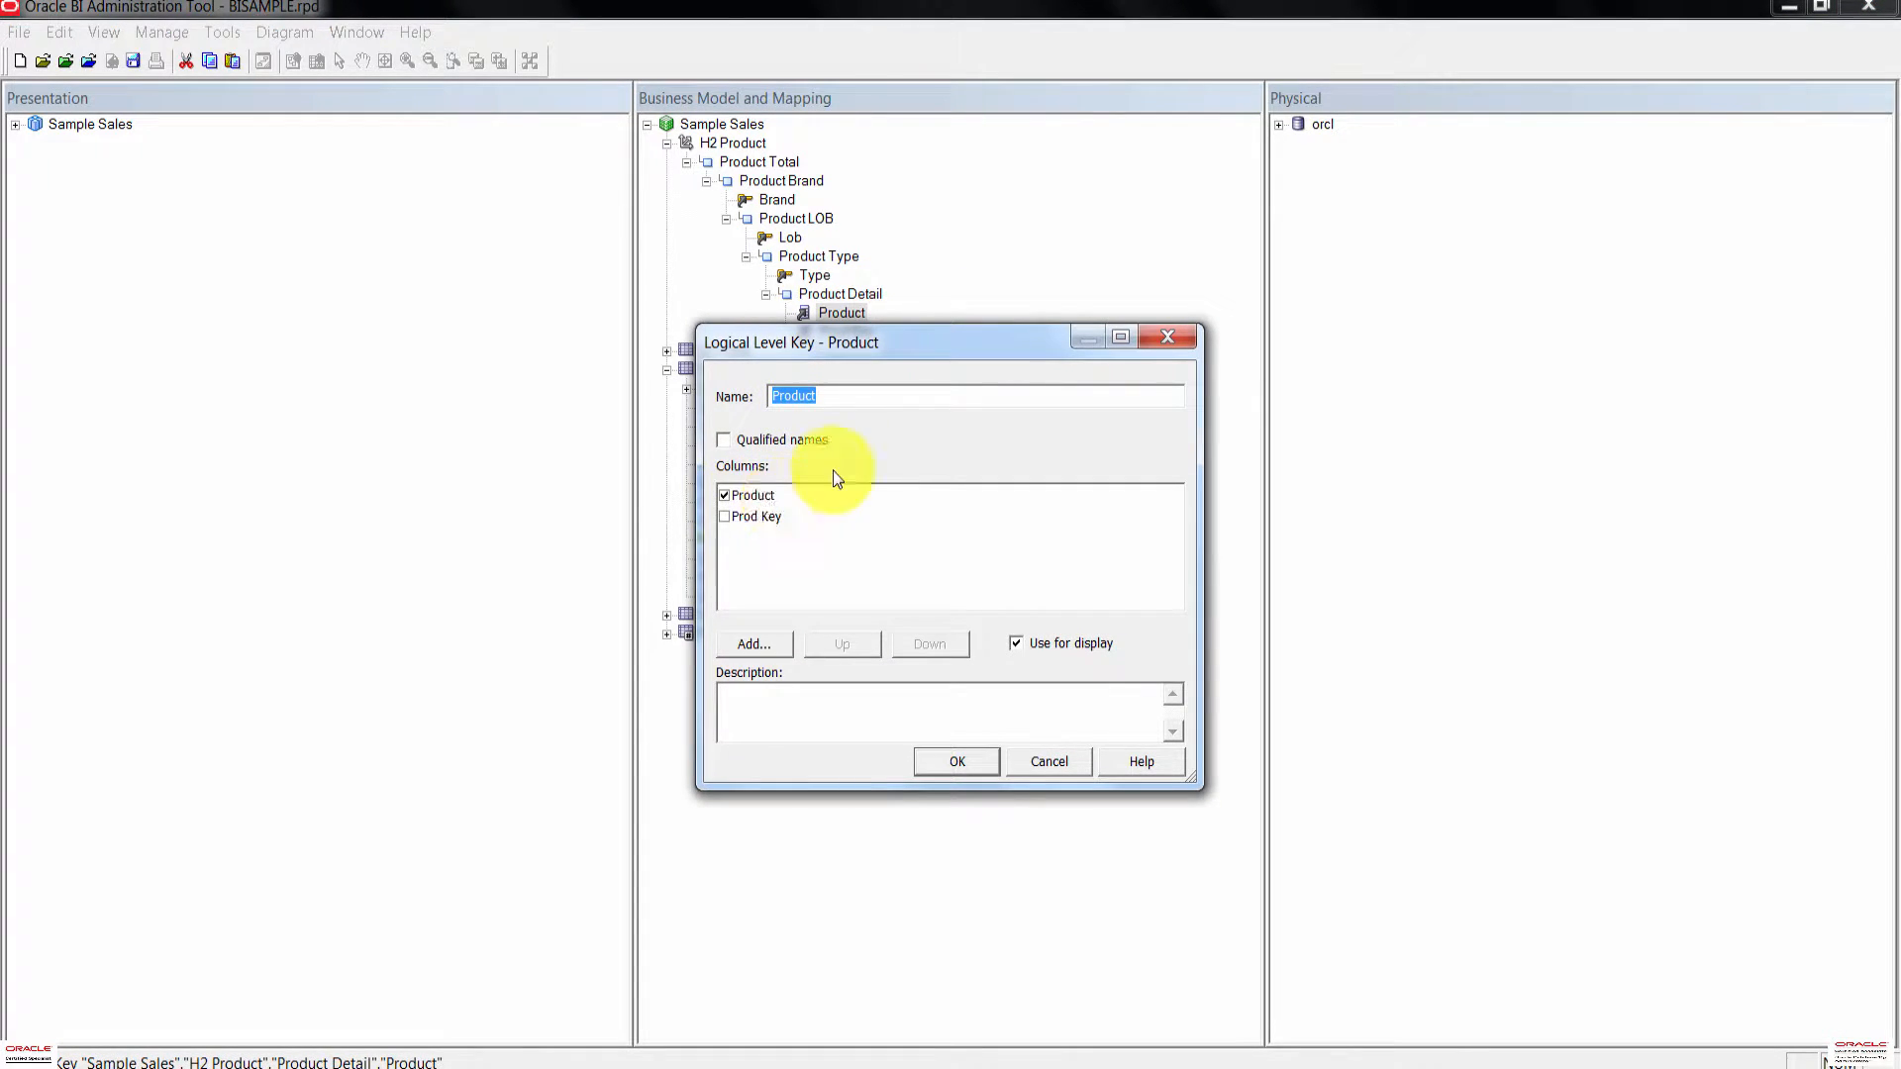
pyautogui.moveTo(961, 353); pyautogui.dragTo(1127, 402)
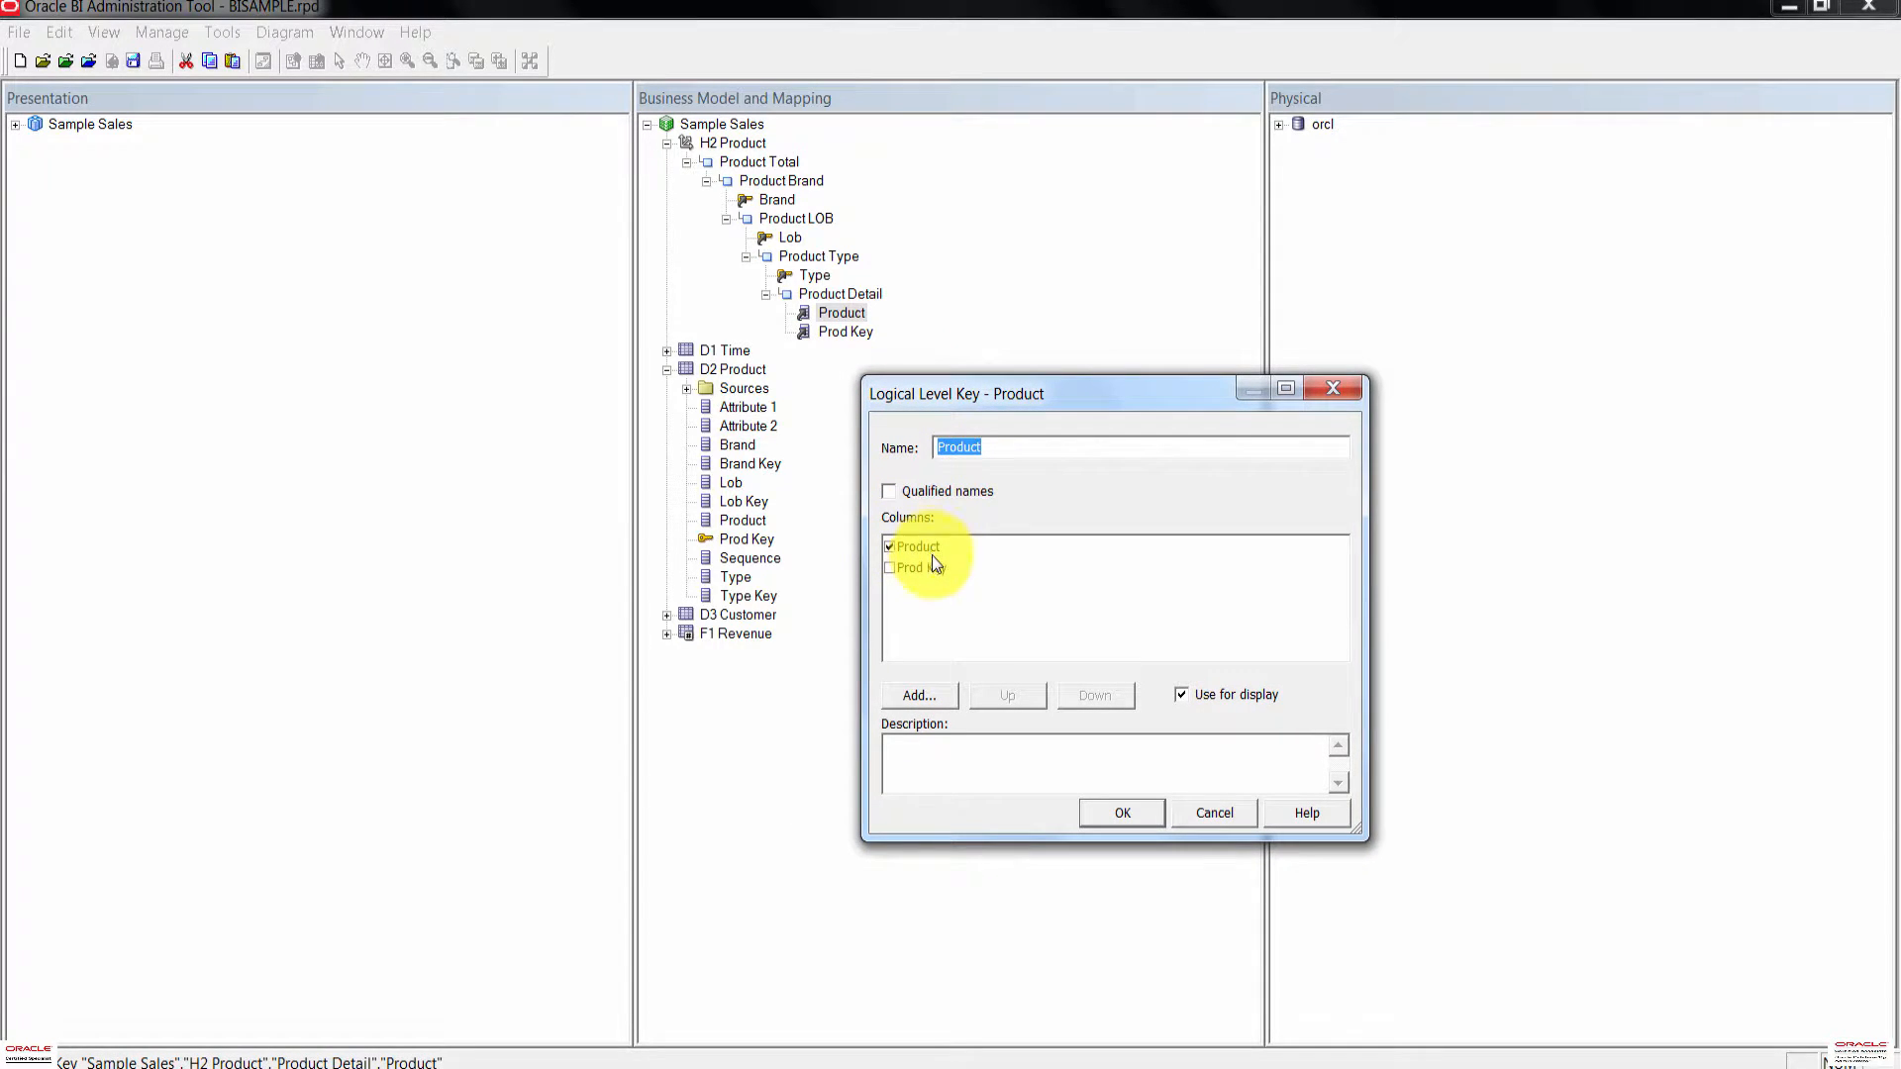
pyautogui.click(1137, 810)
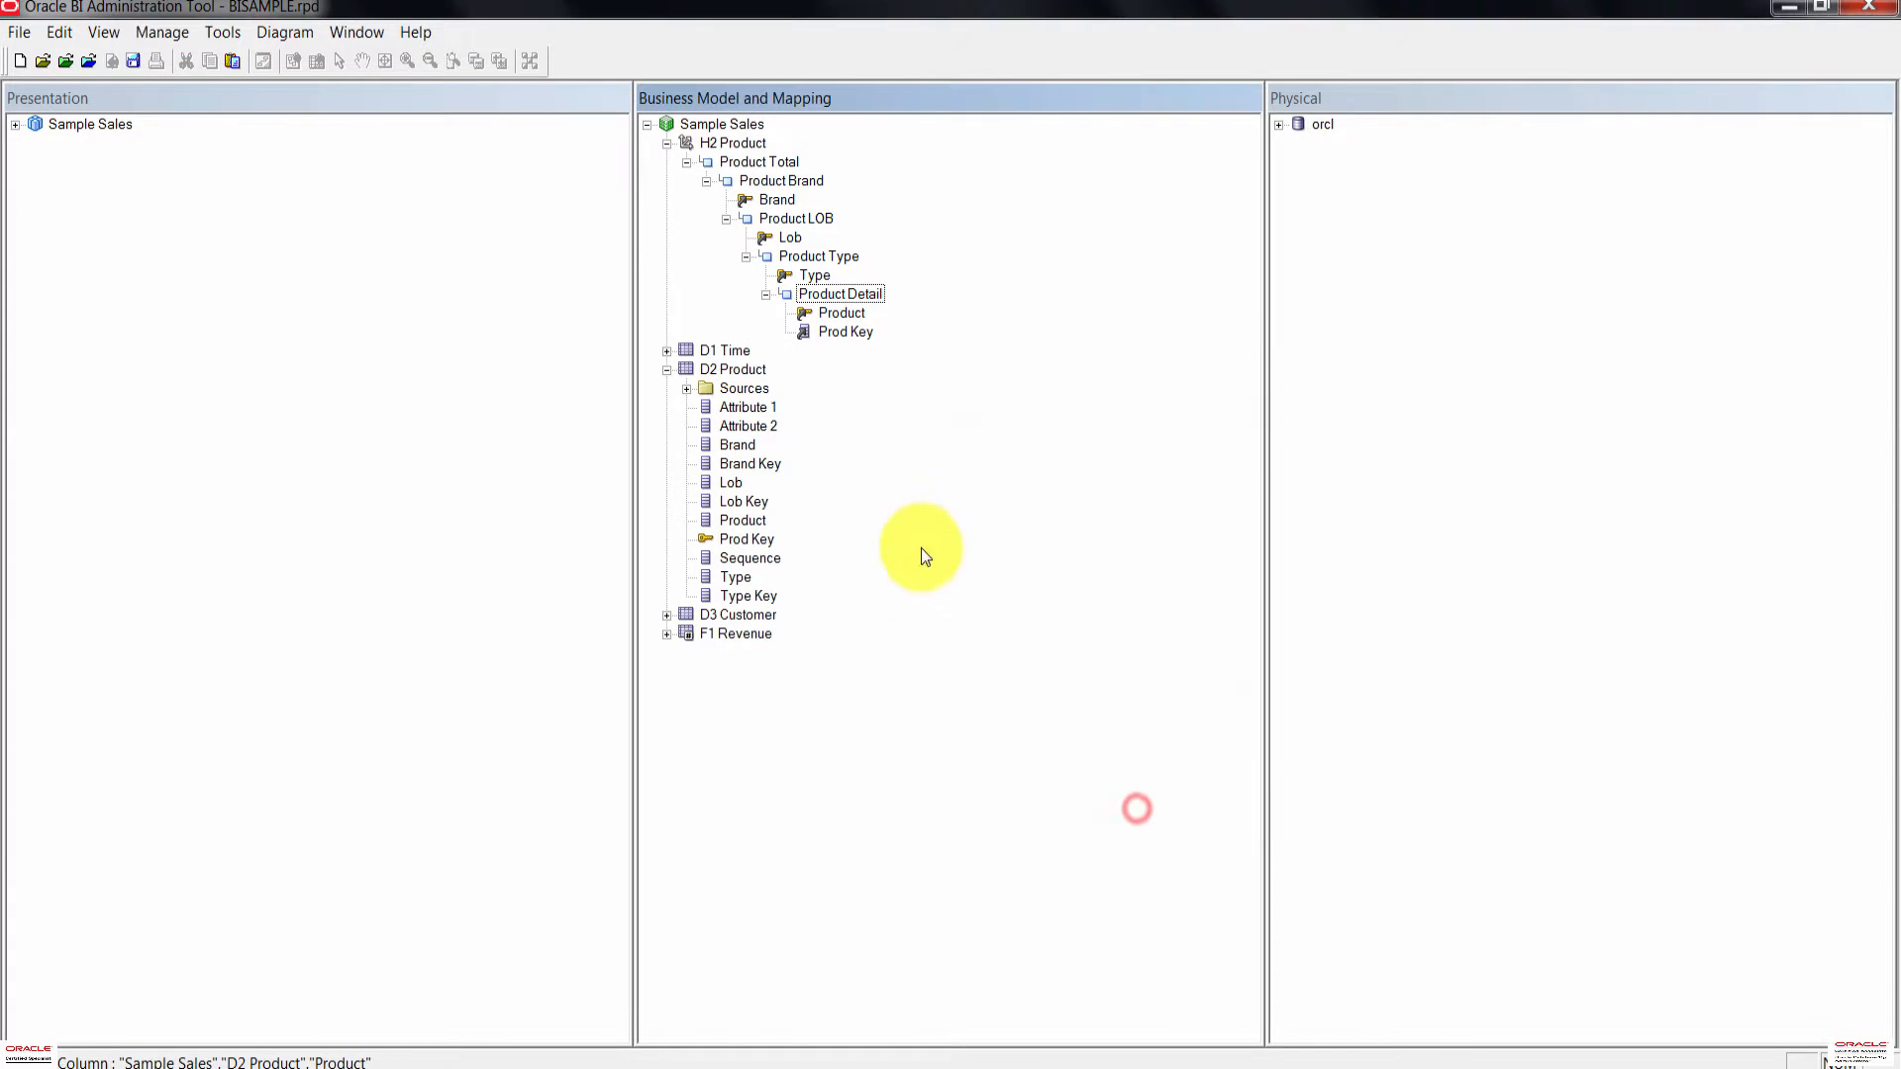
pyautogui.click(1087, 412)
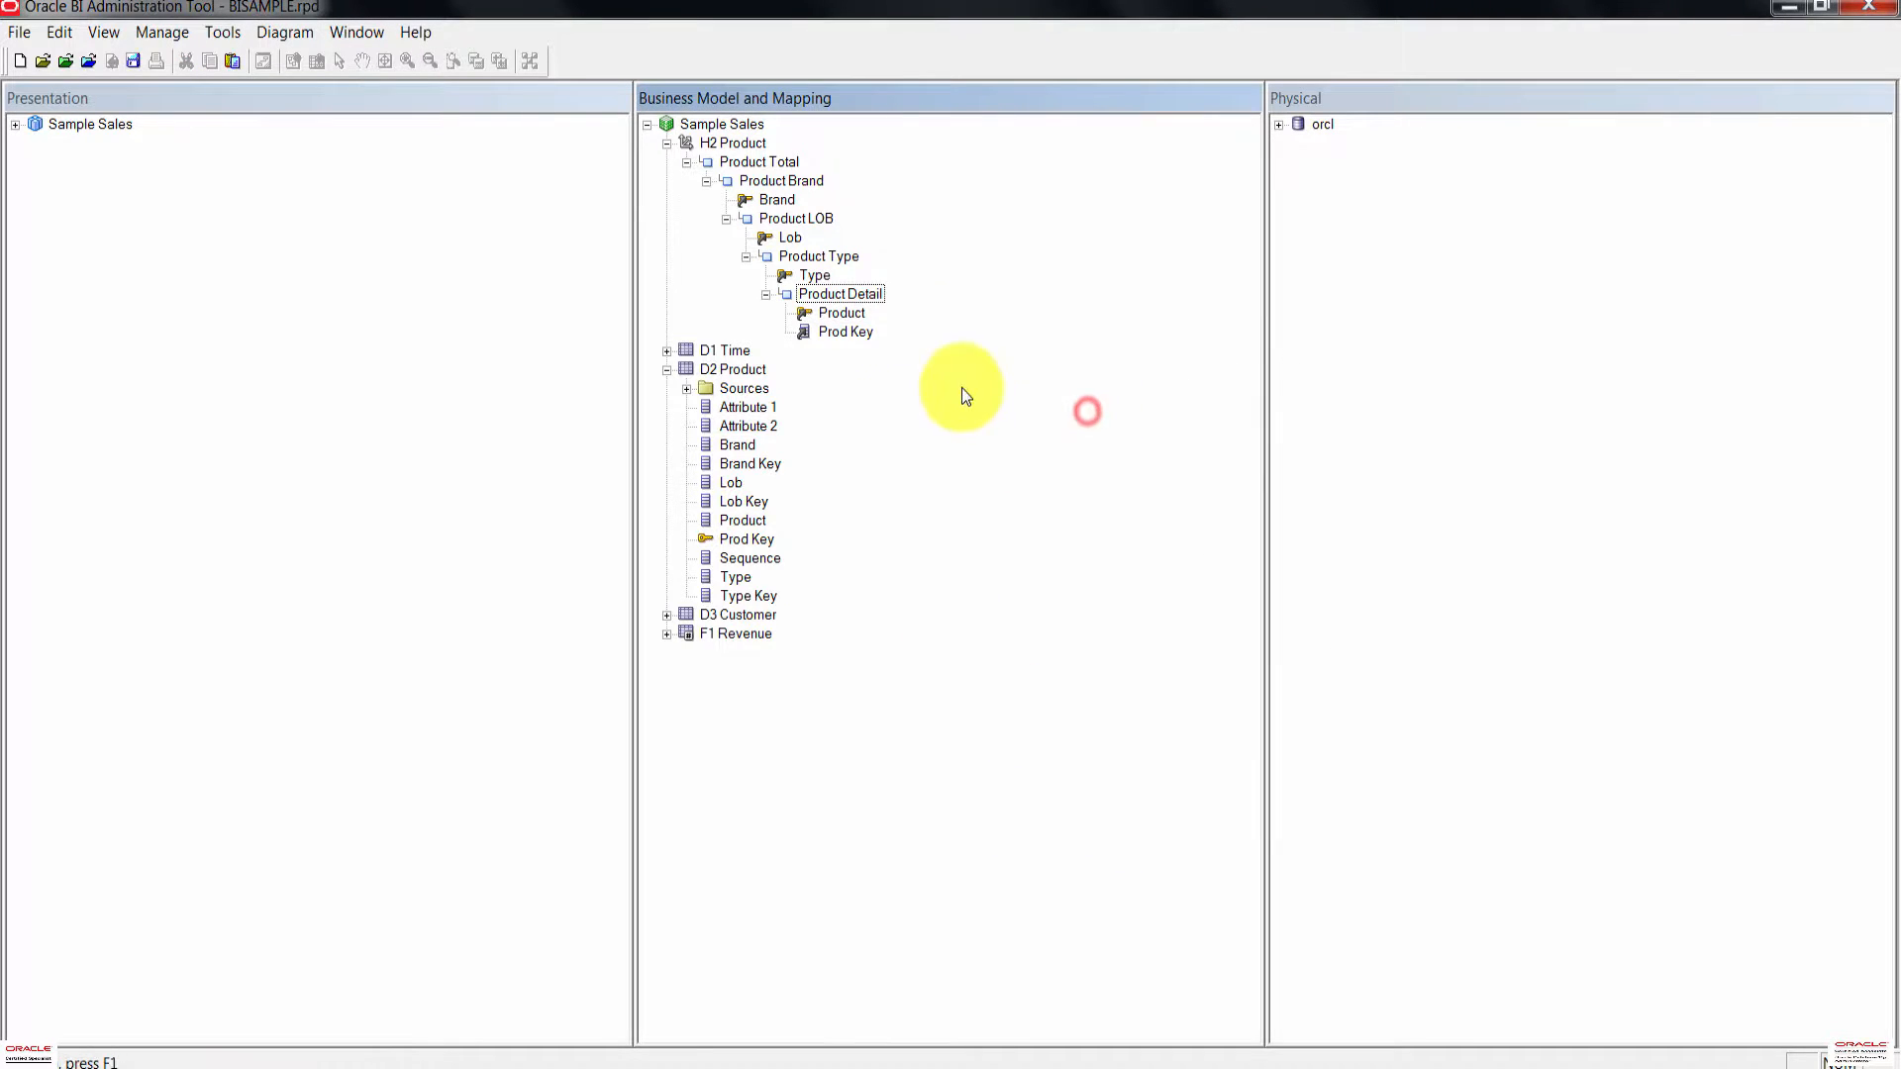
pyautogui.doubleClick(853, 293)
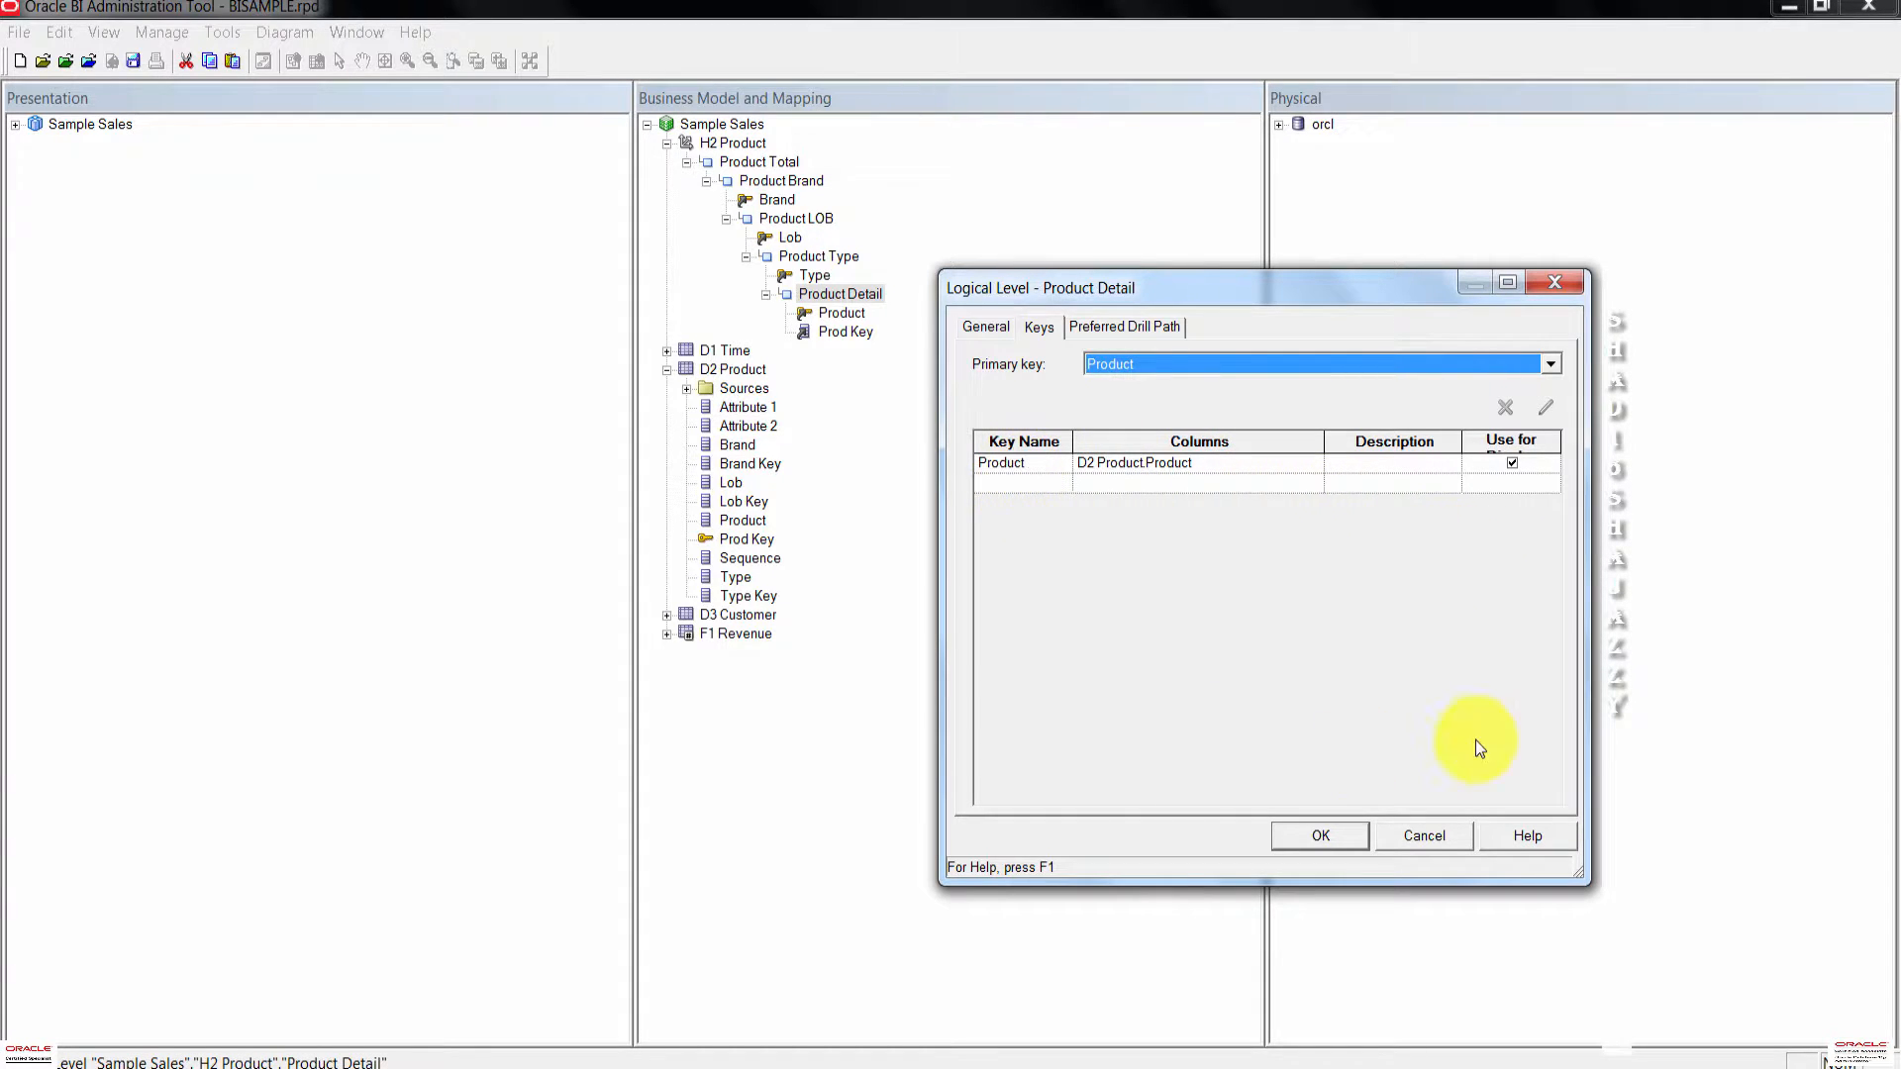
pyautogui.click(1323, 834)
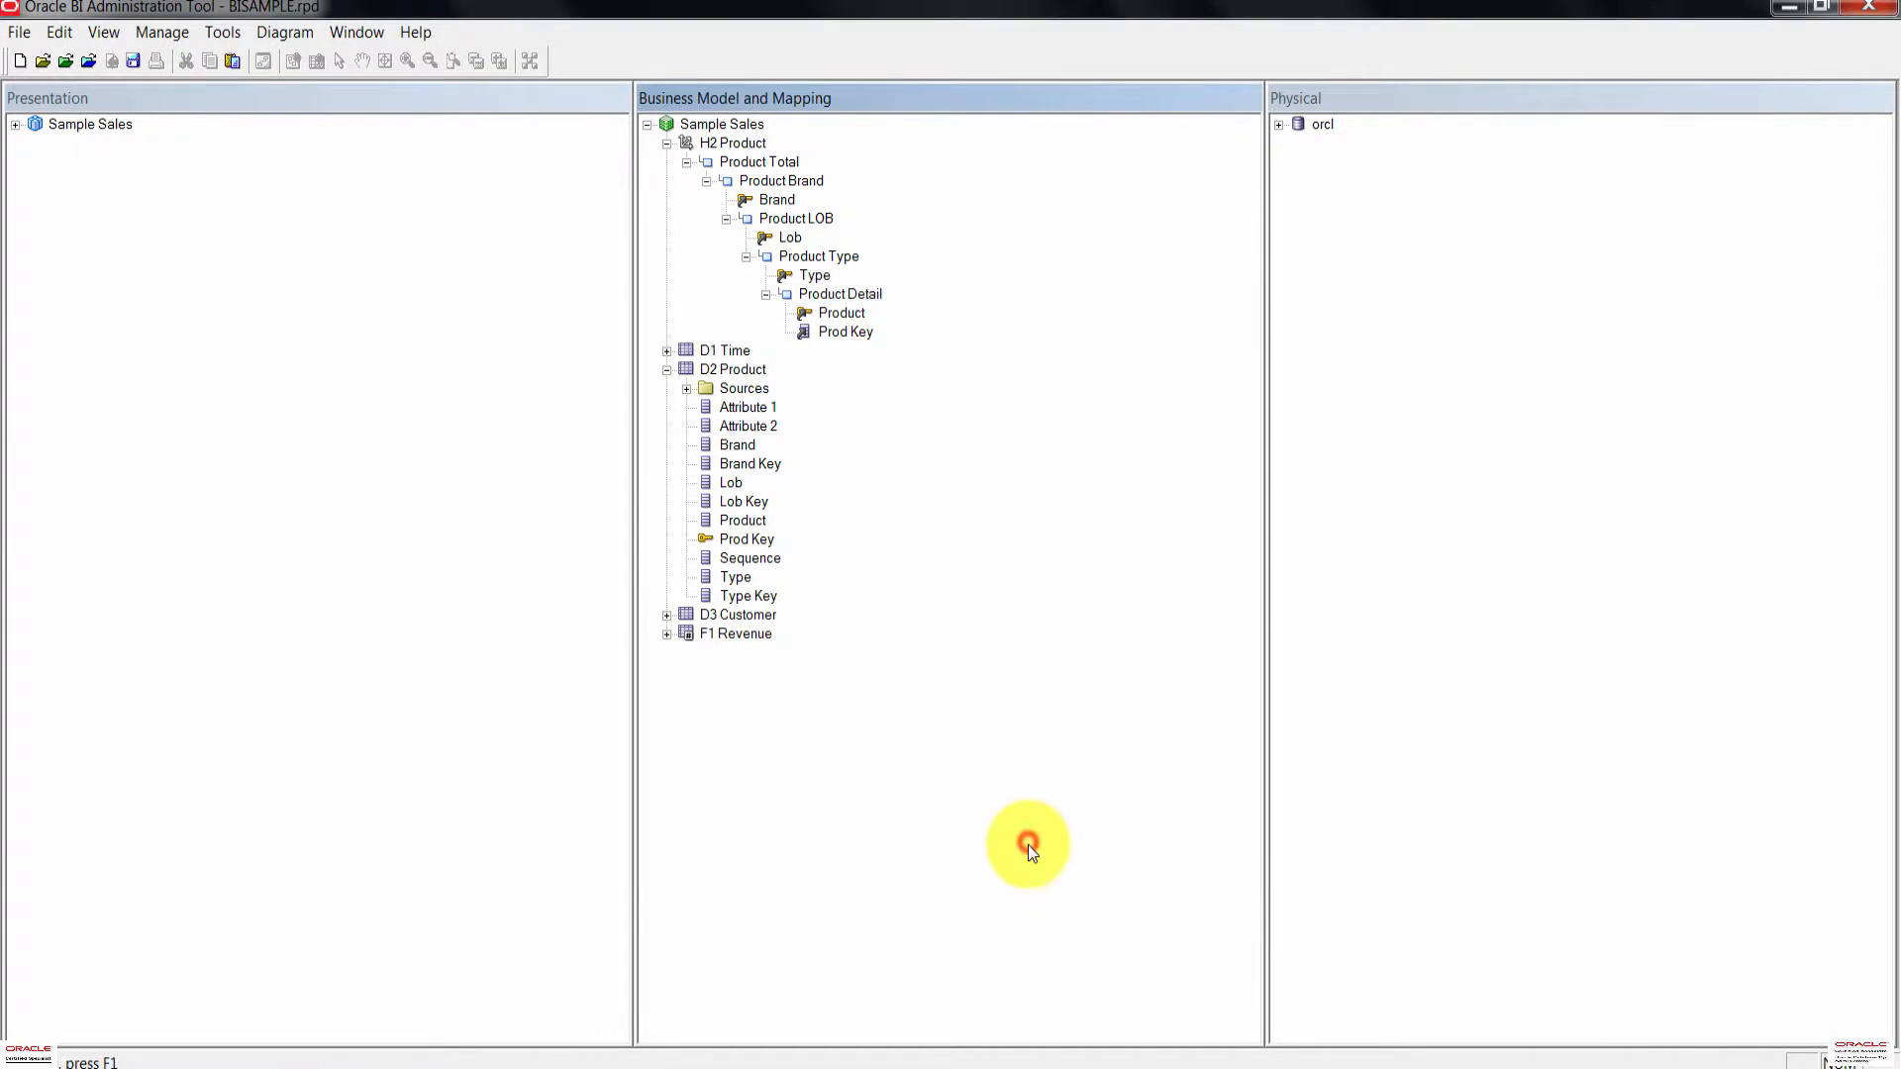
# Step: Create a logical level key from the Prod Key column under Product Detail with its use for display turned off
pyautogui.click(852, 332)
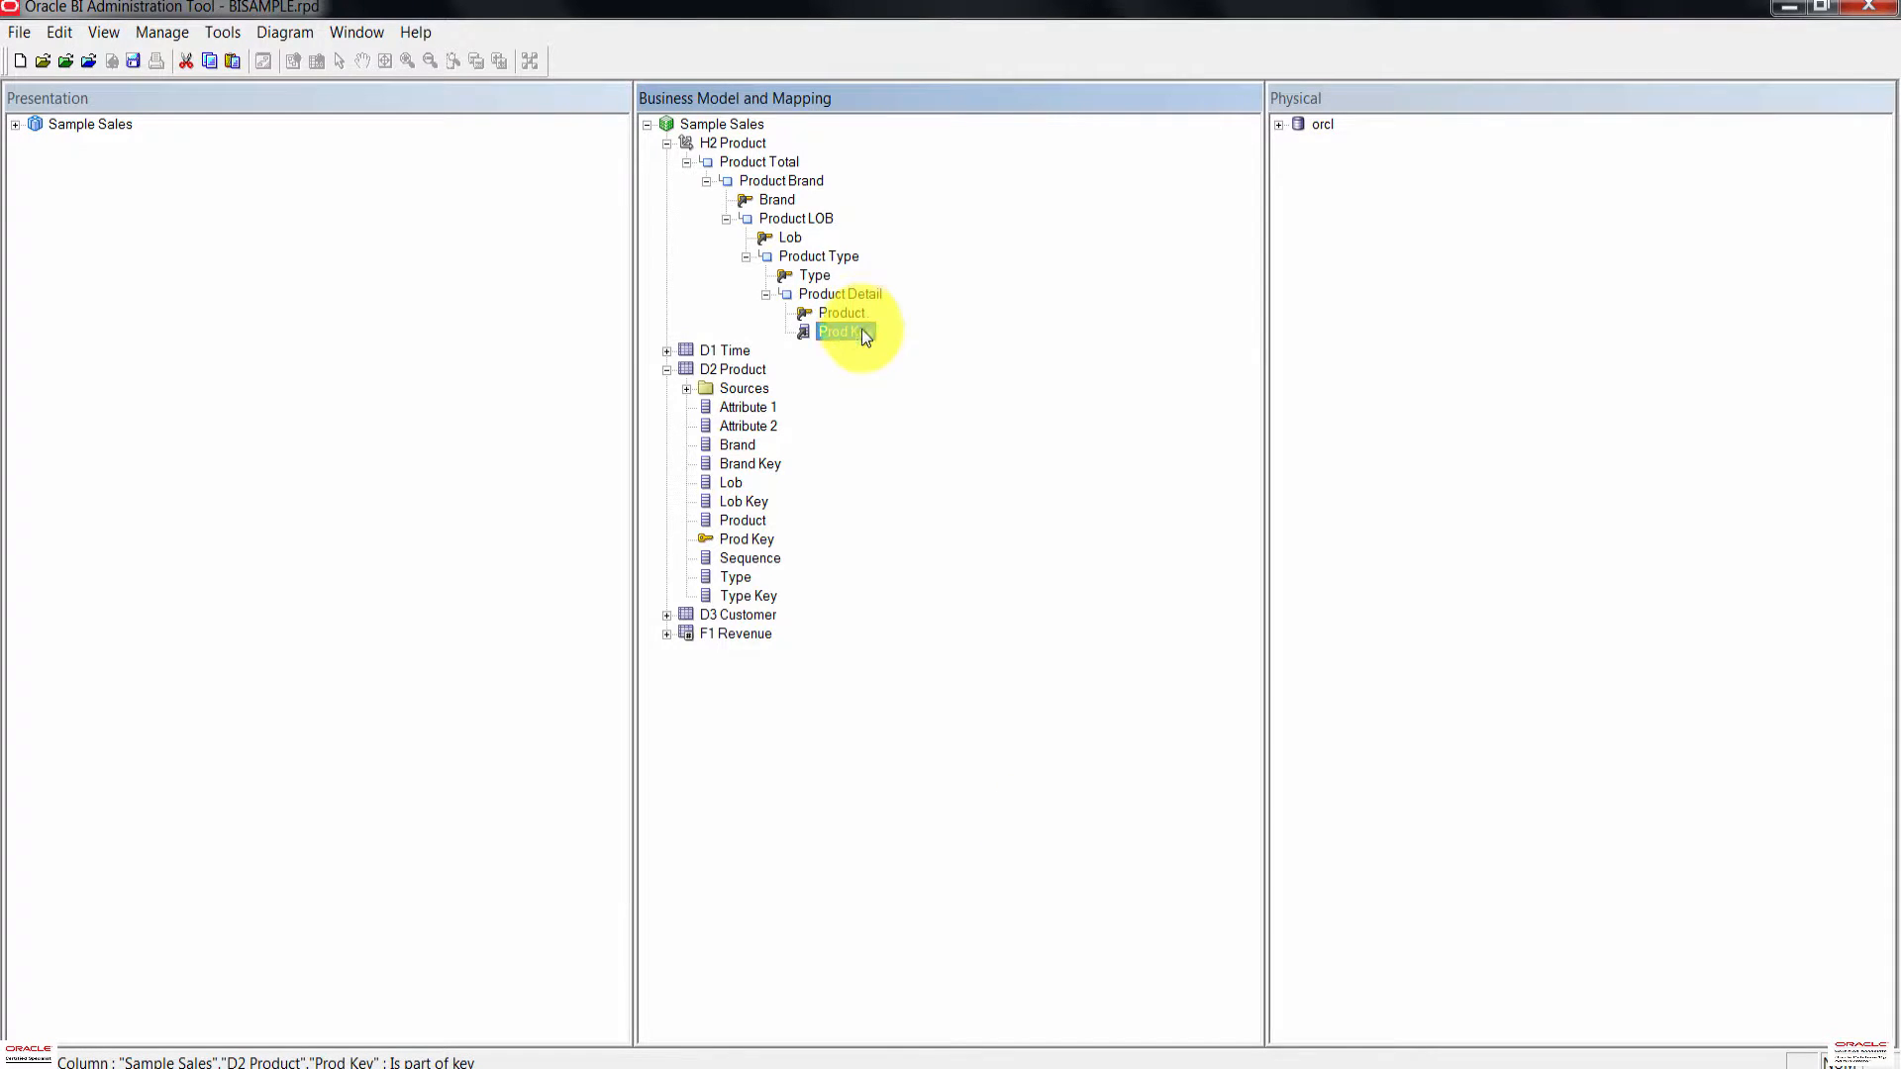
pyautogui.rightClick(856, 332)
pyautogui.click(1026, 335)
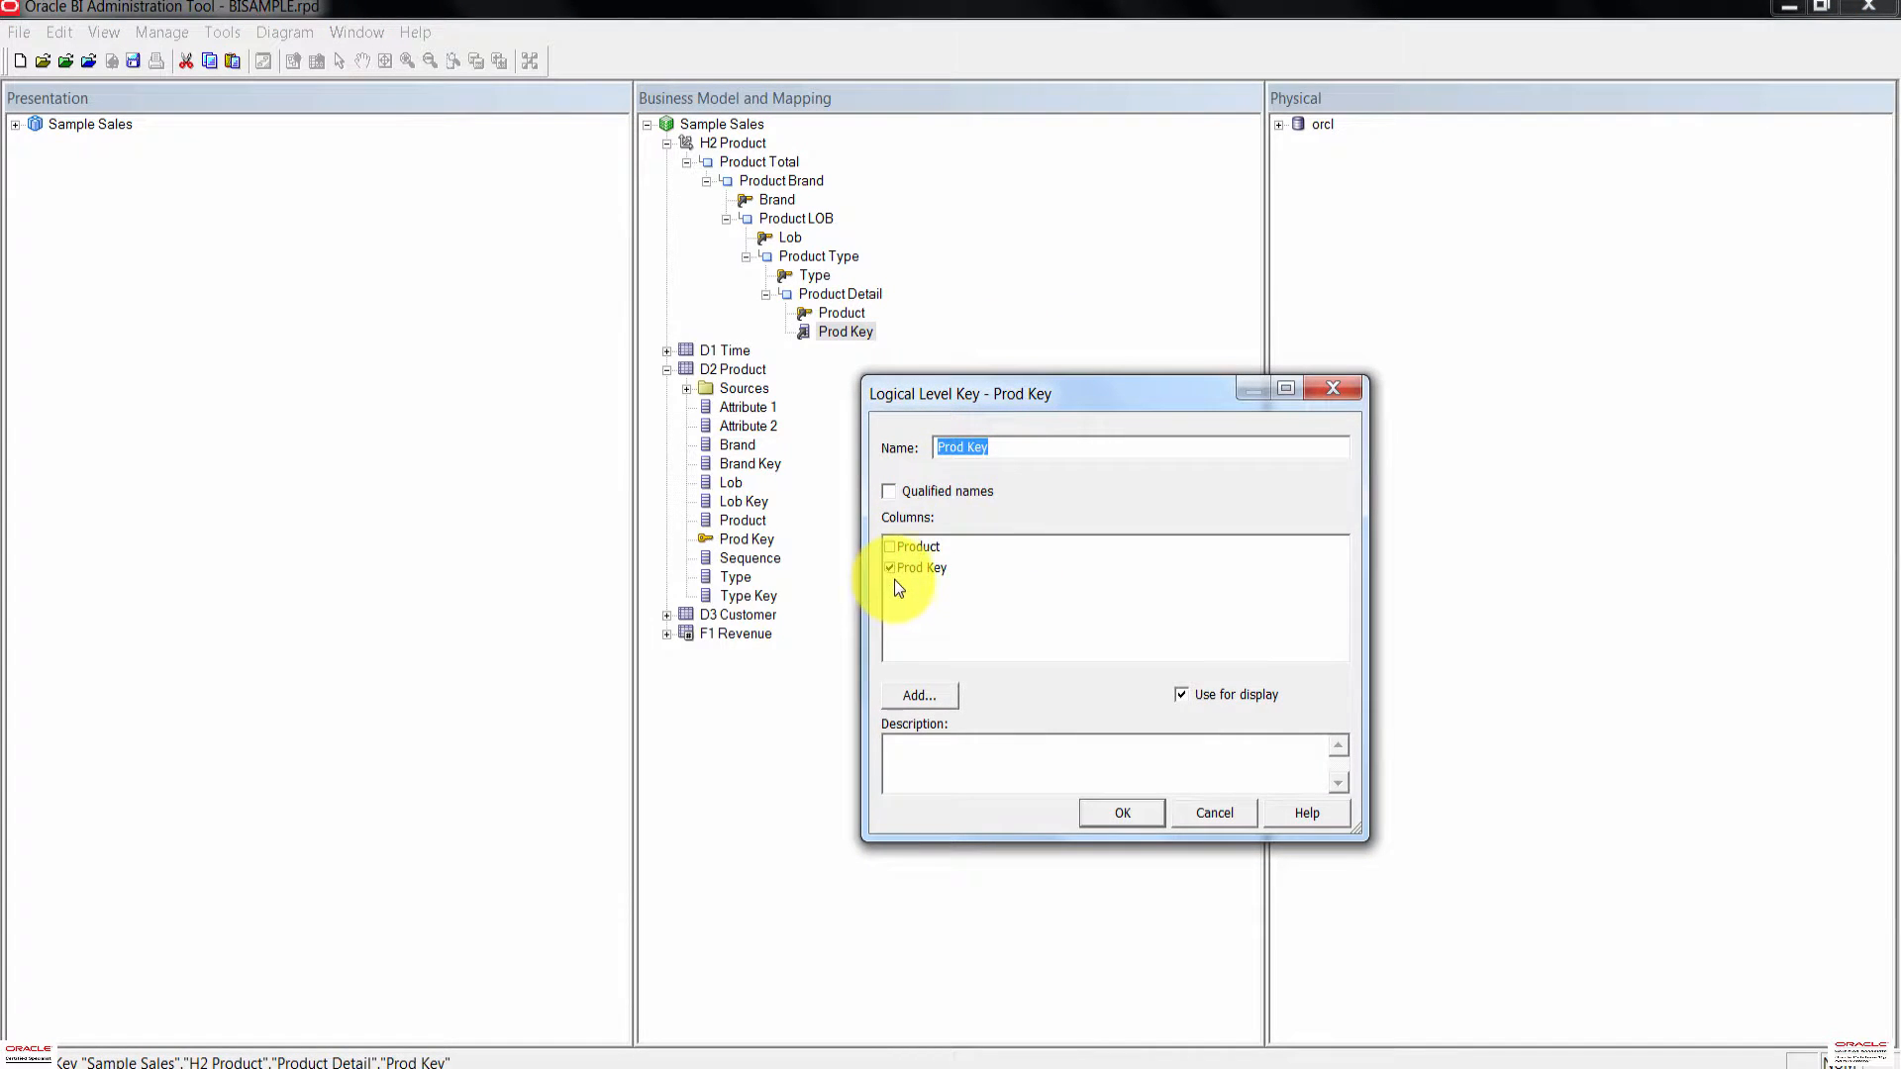
pyautogui.click(1184, 696)
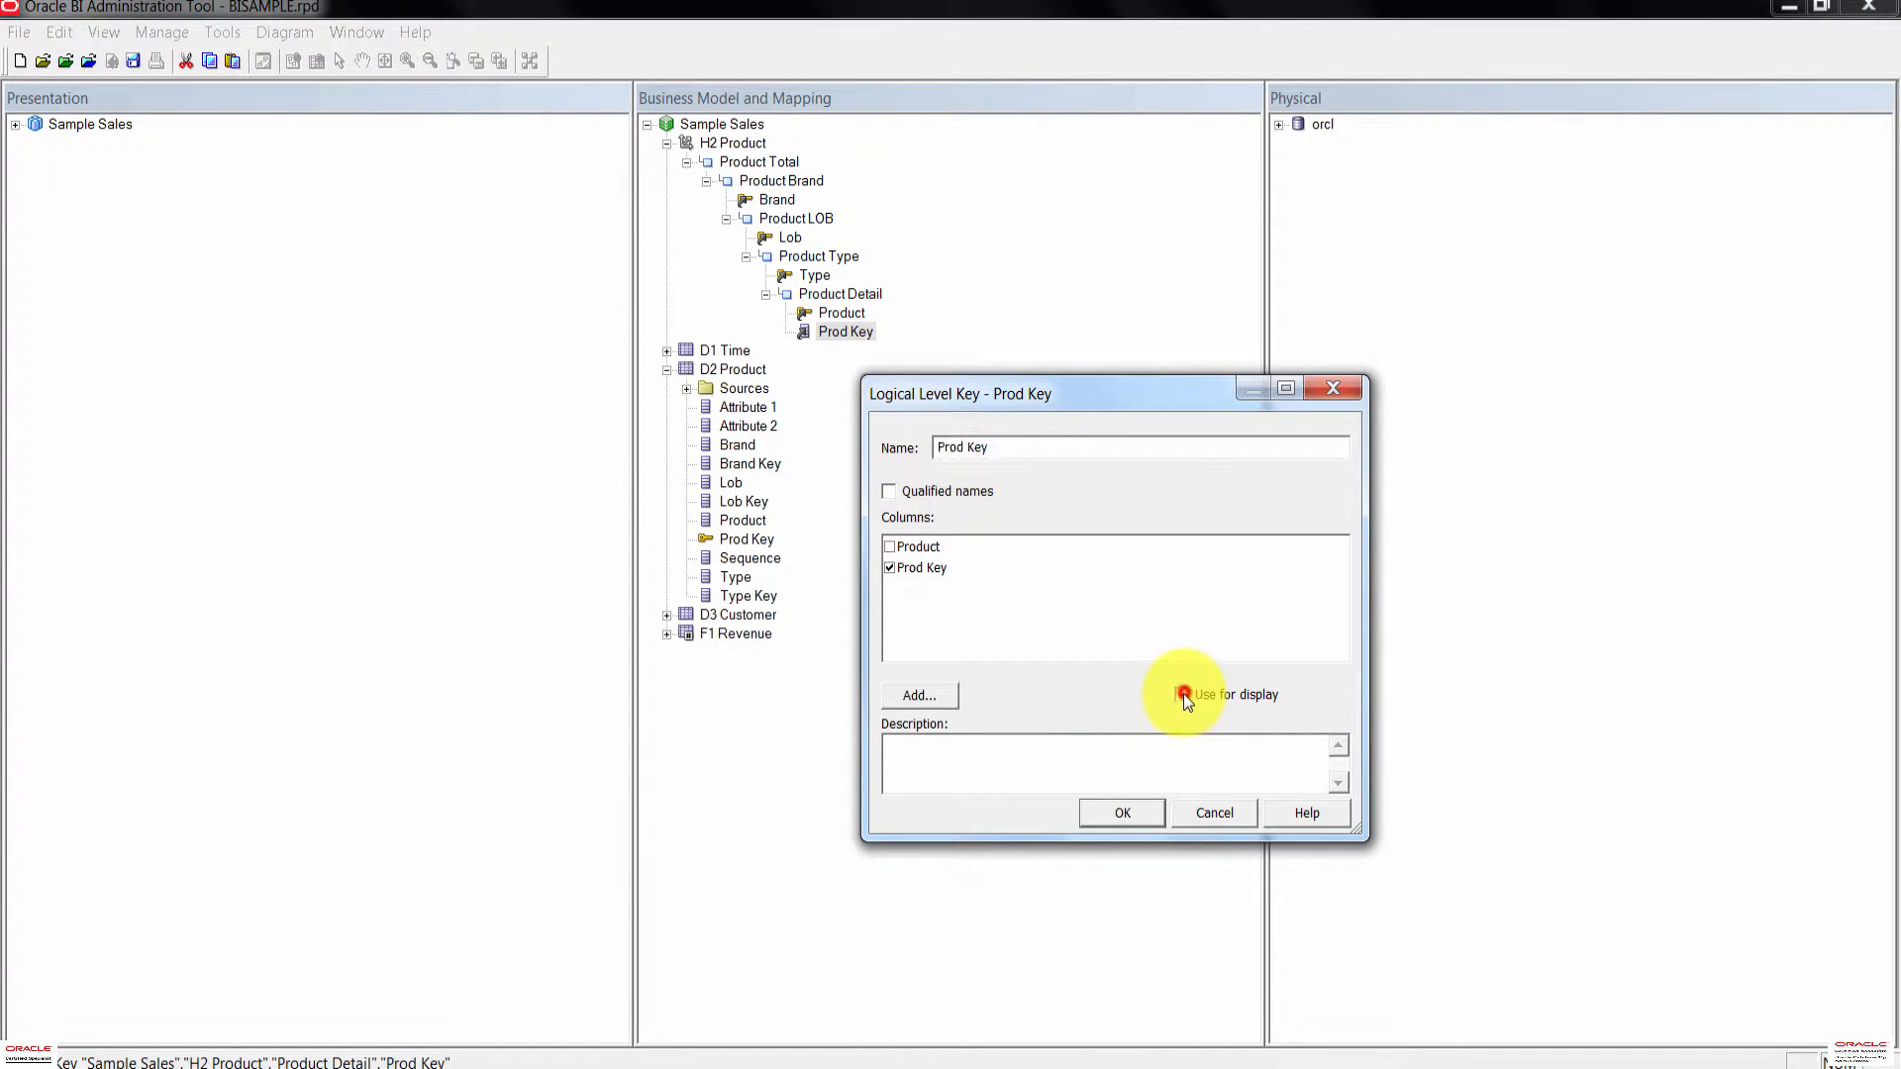
pyautogui.click(1032, 604)
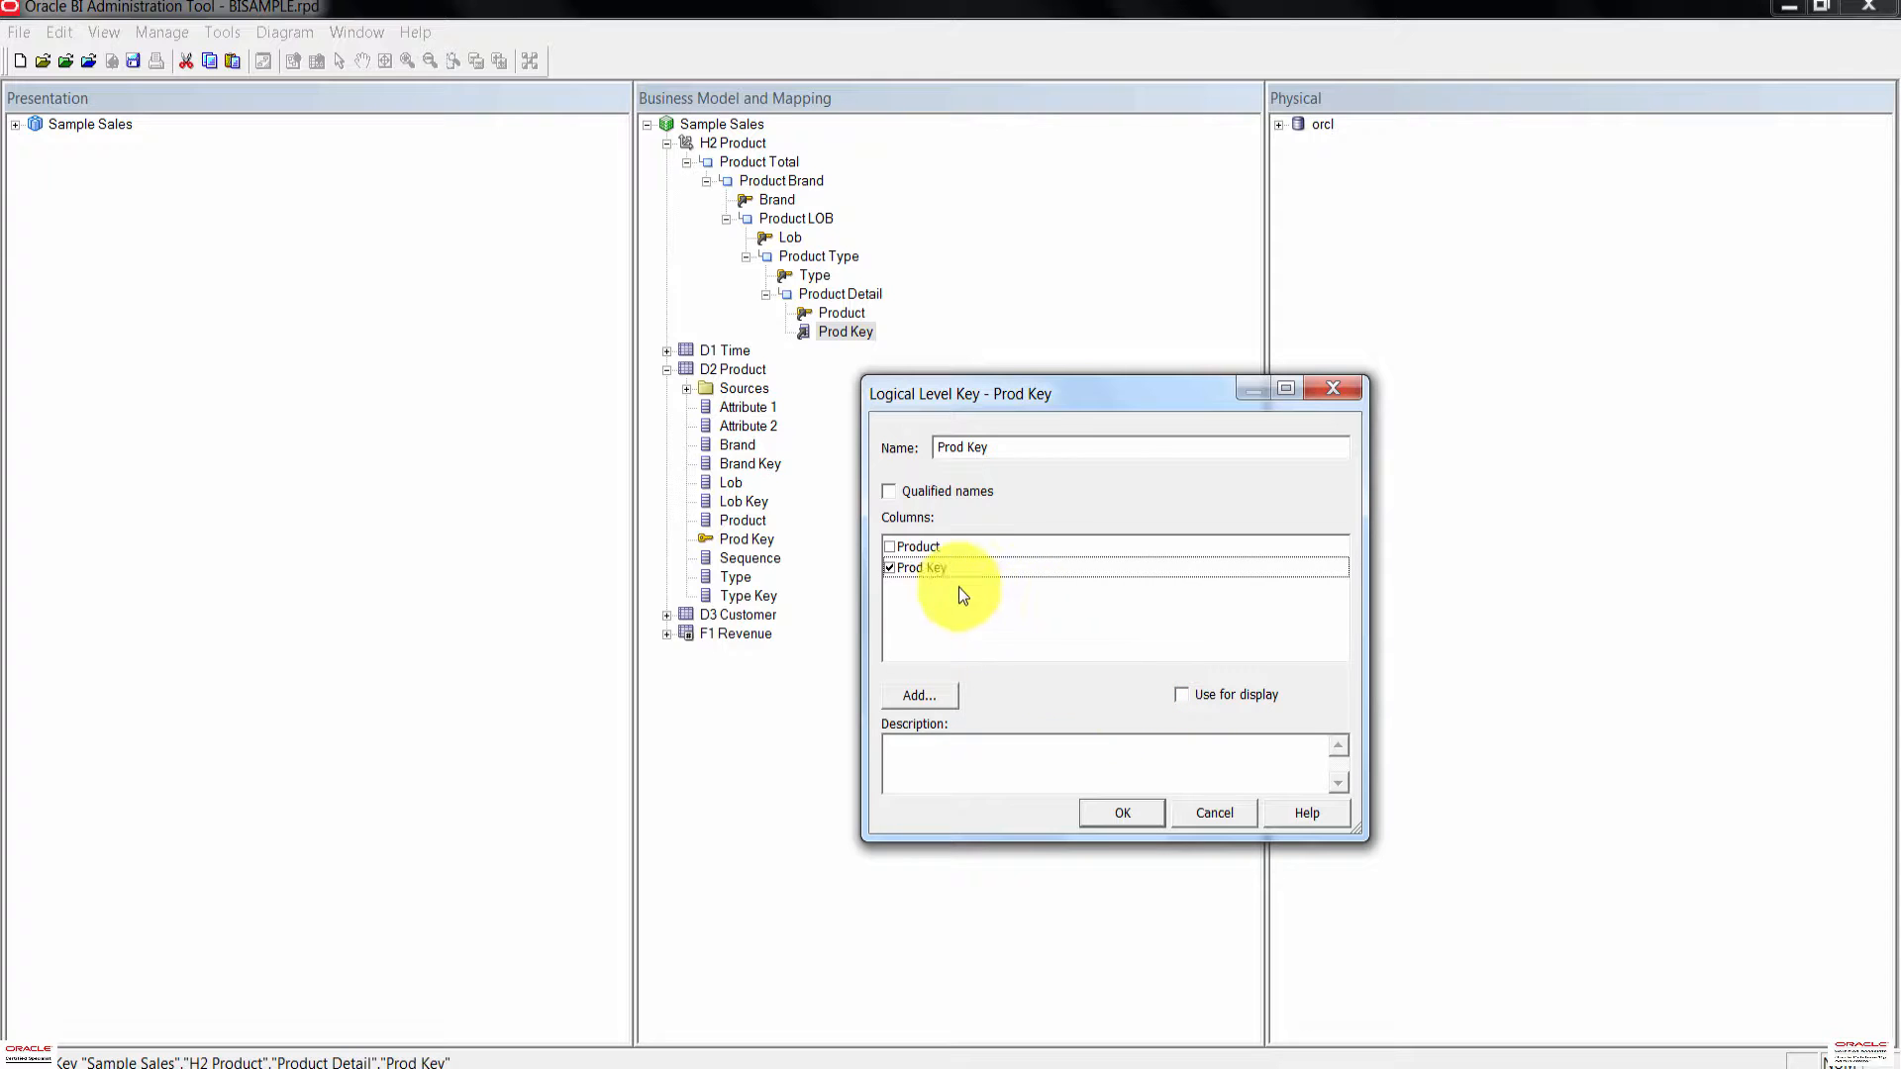
pyautogui.click(1019, 448)
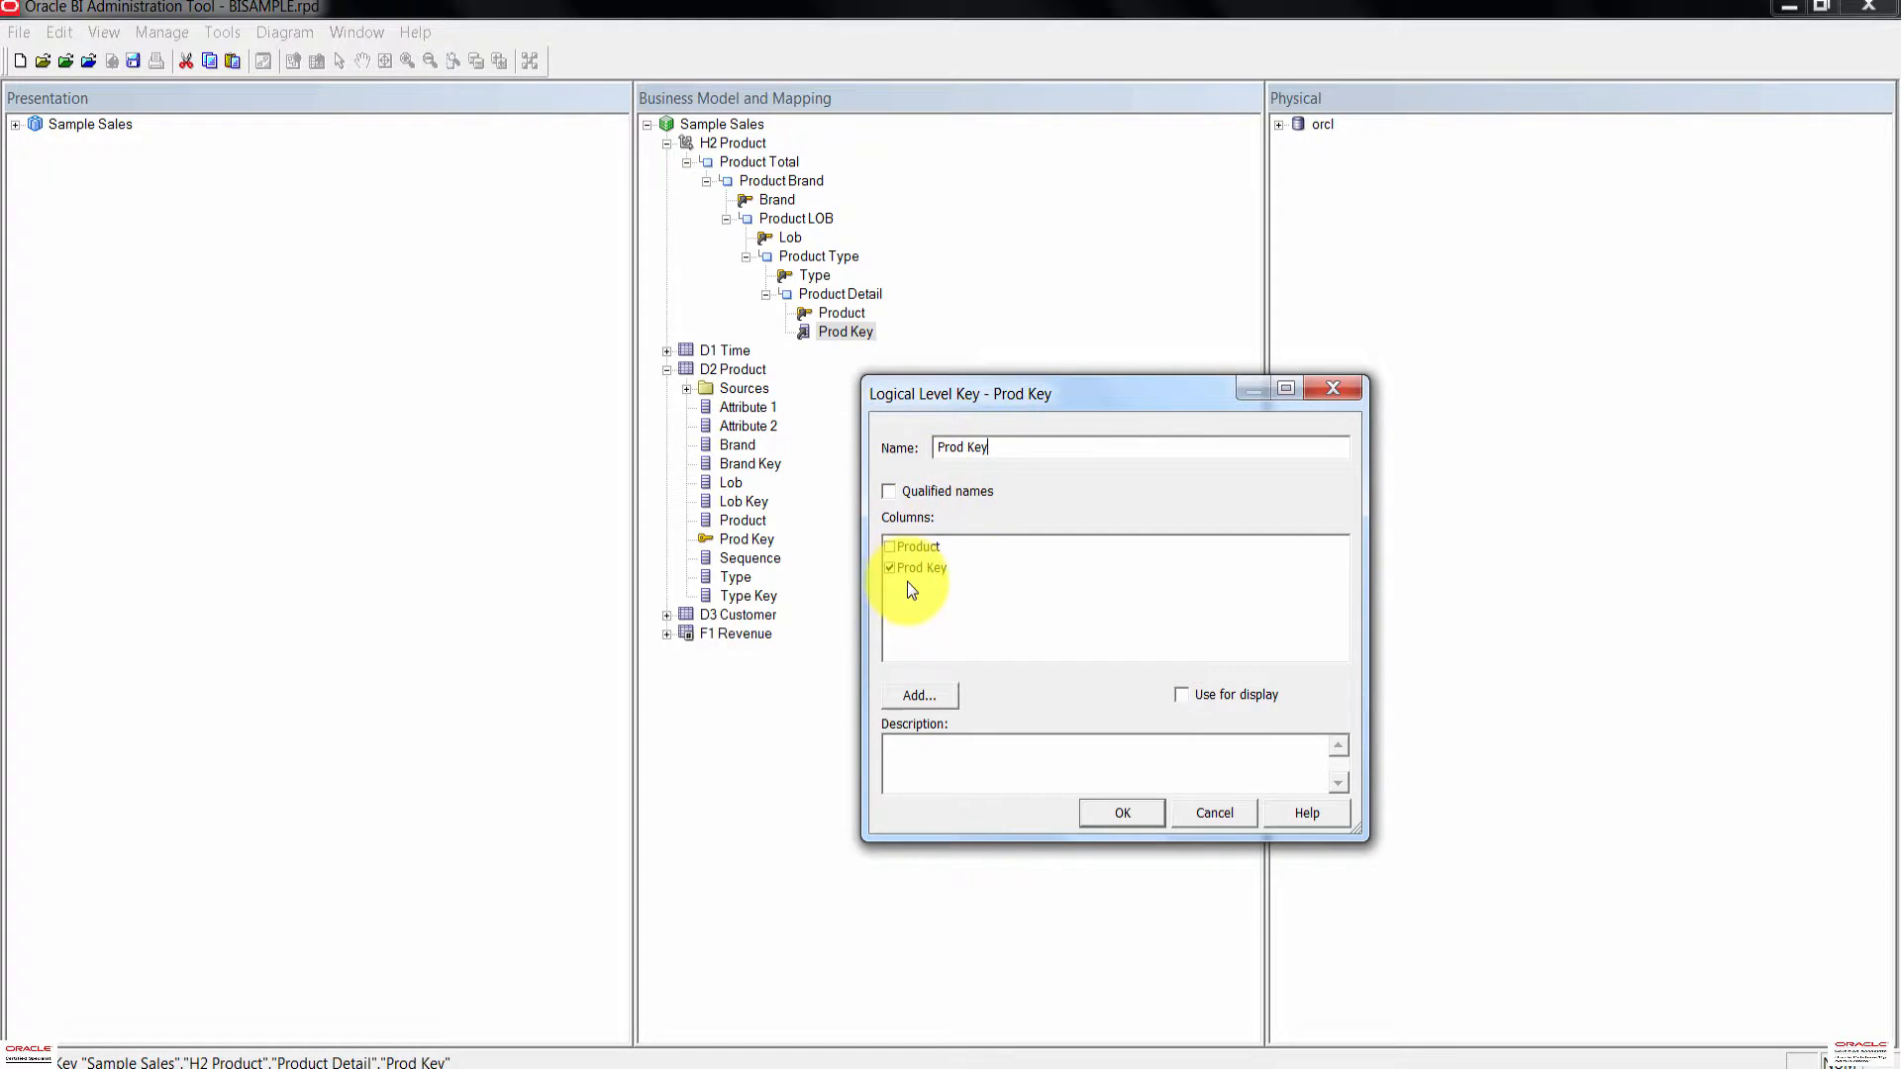
pyautogui.click(1129, 821)
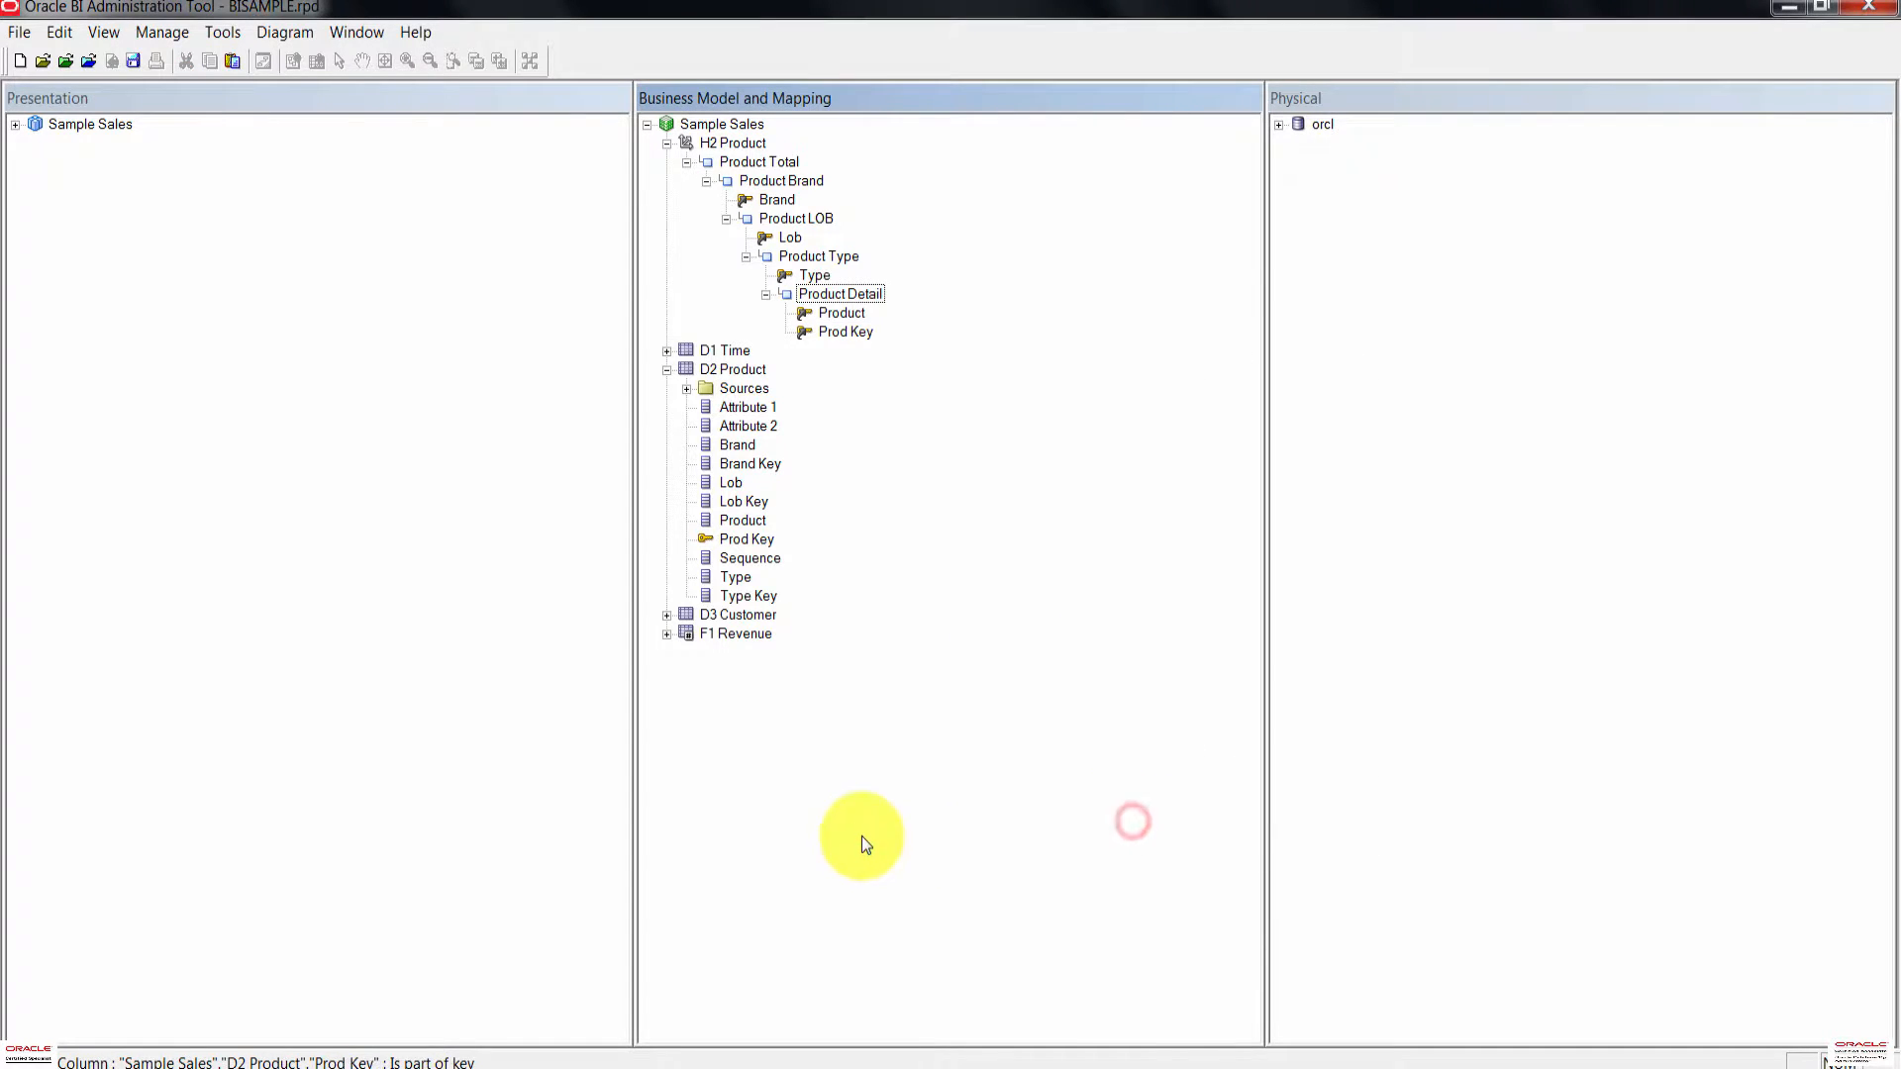
# Step: Set Prod Key as the primary key of the Product Detail level and save the level
pyautogui.doubleClick(868, 291)
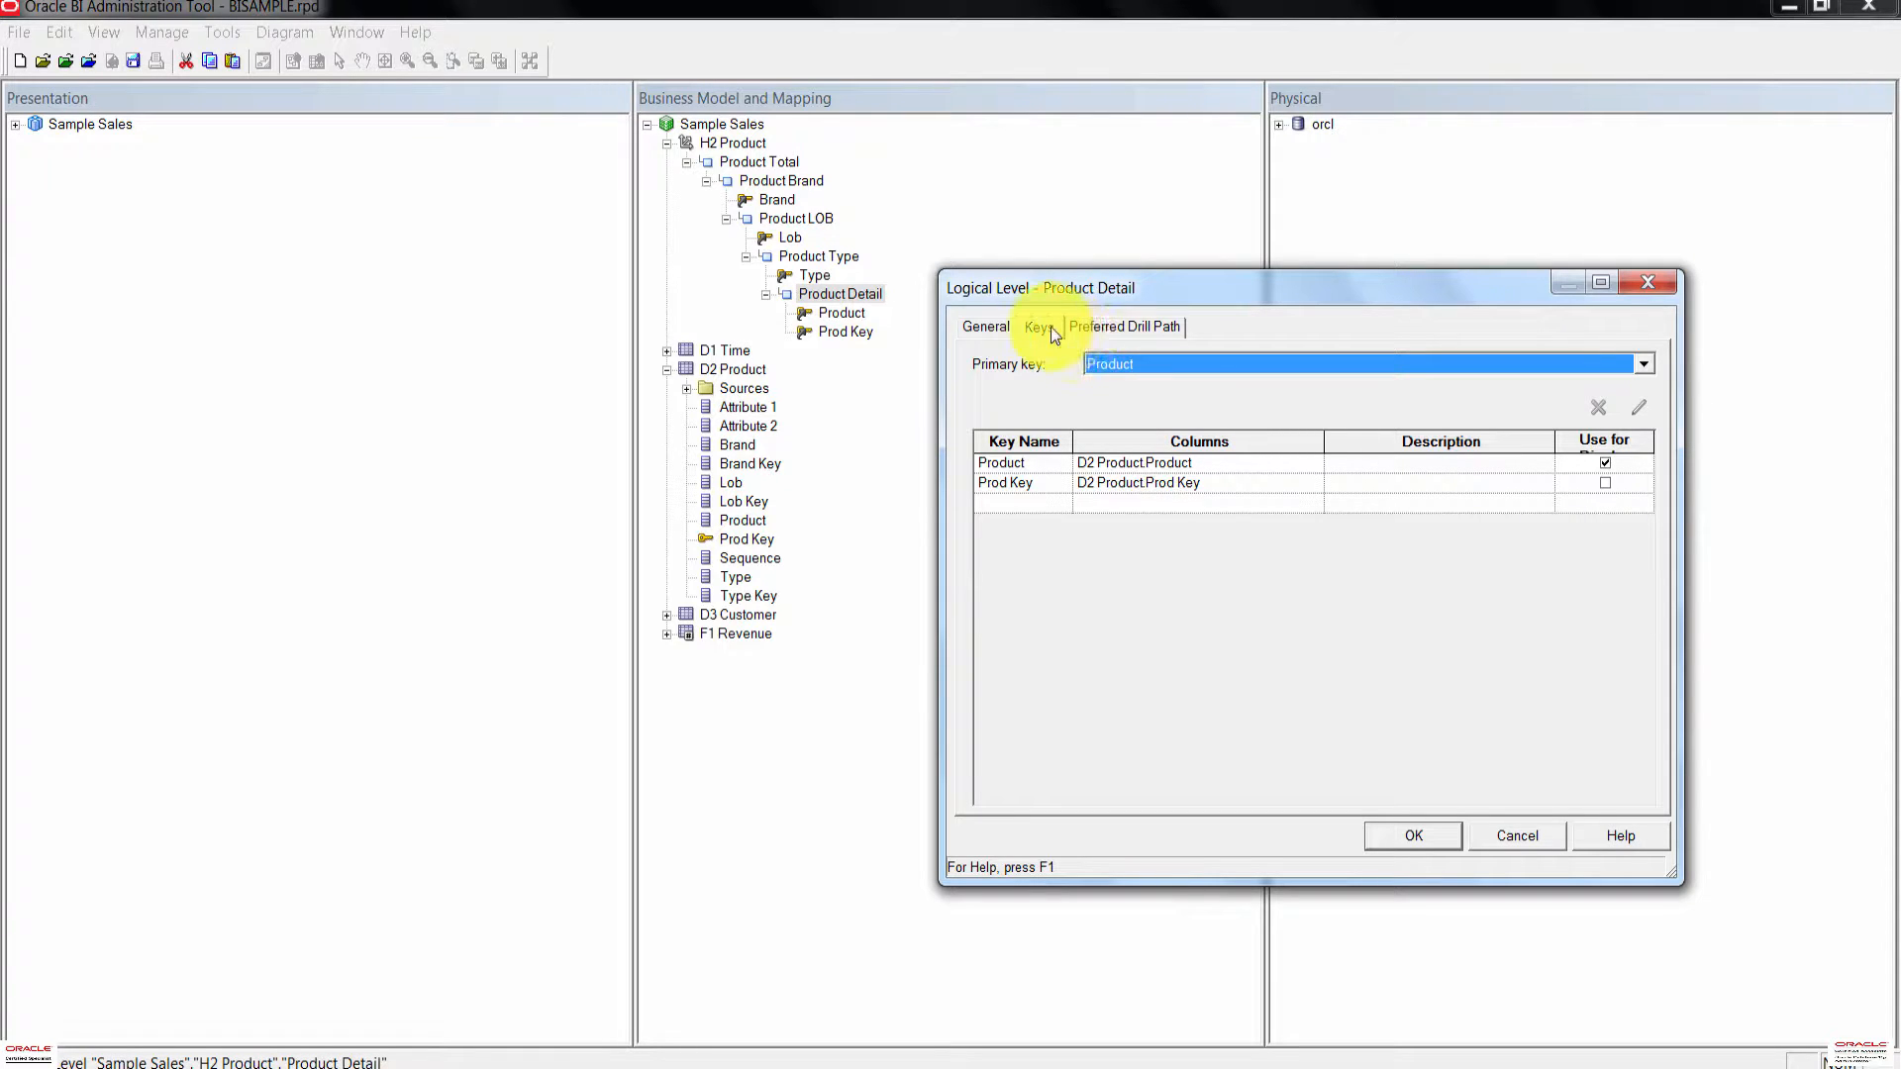
pyautogui.click(1035, 325)
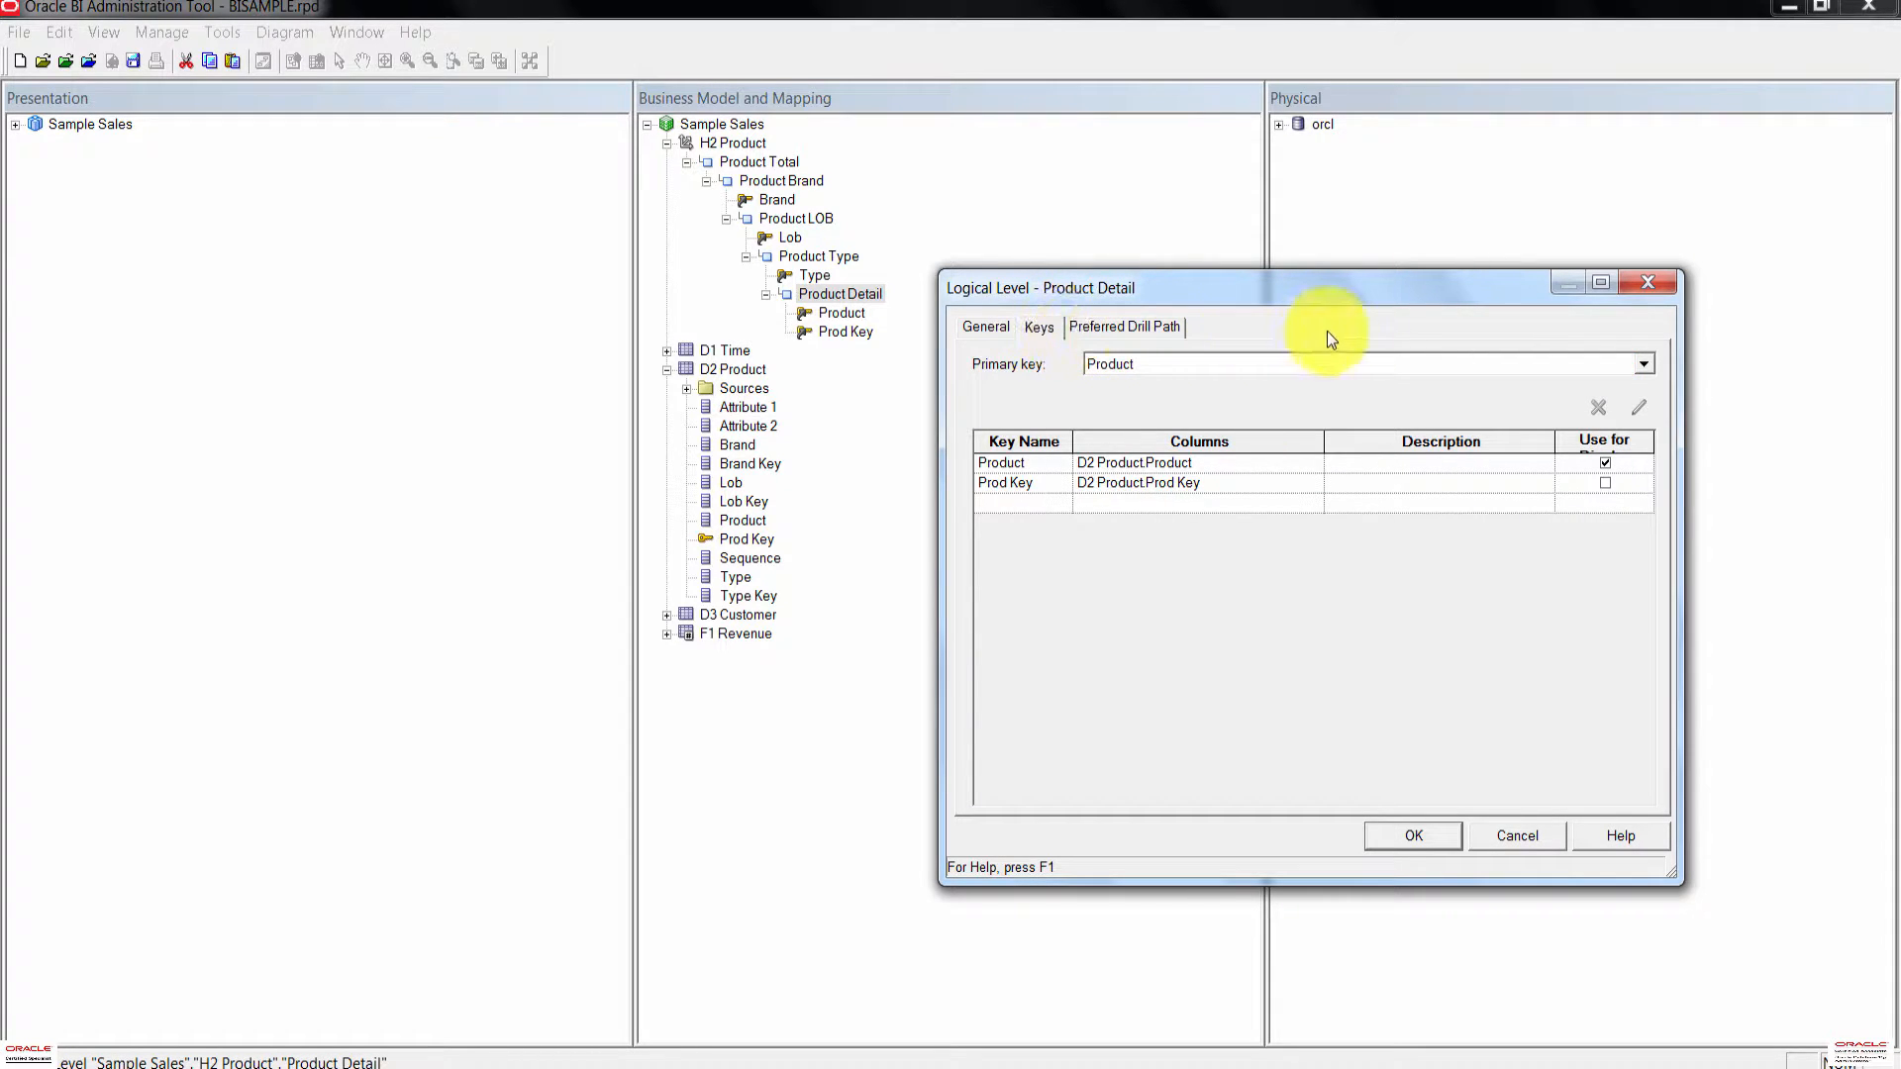
pyautogui.click(1644, 365)
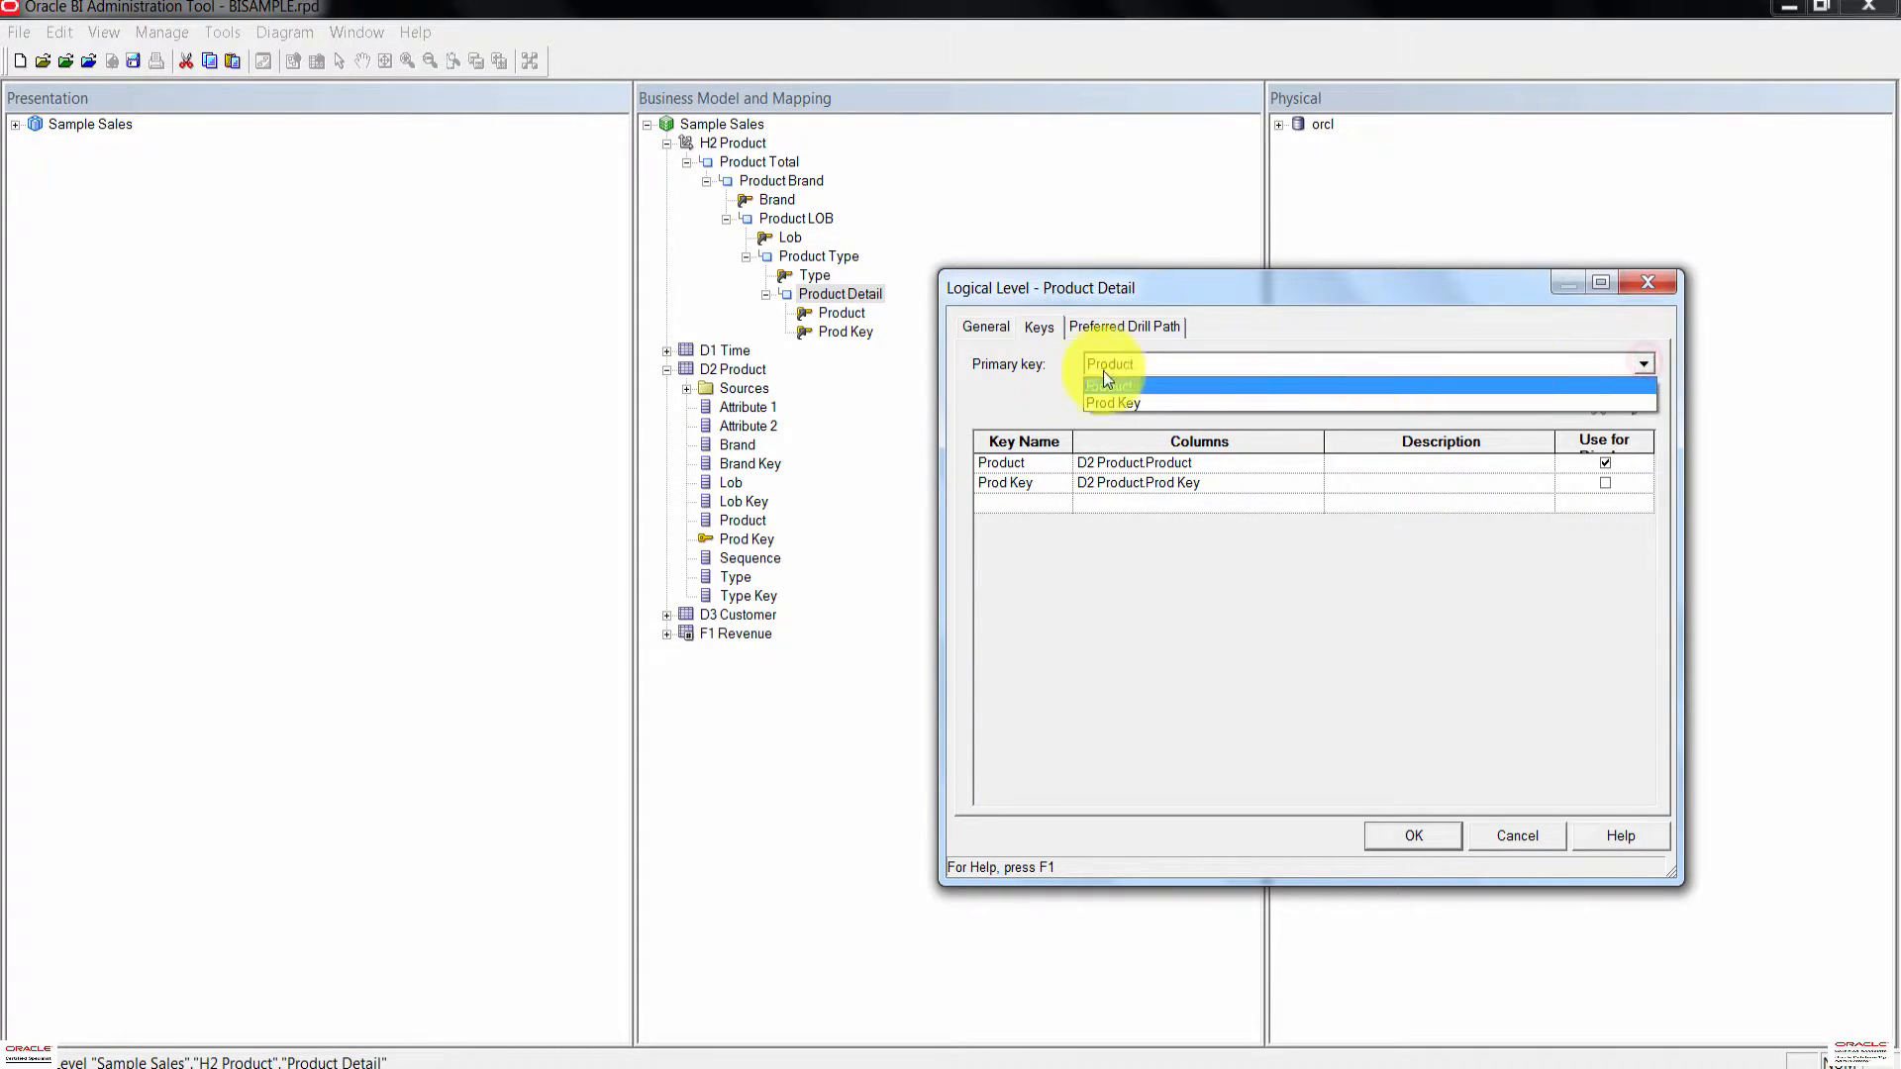
pyautogui.click(1168, 406)
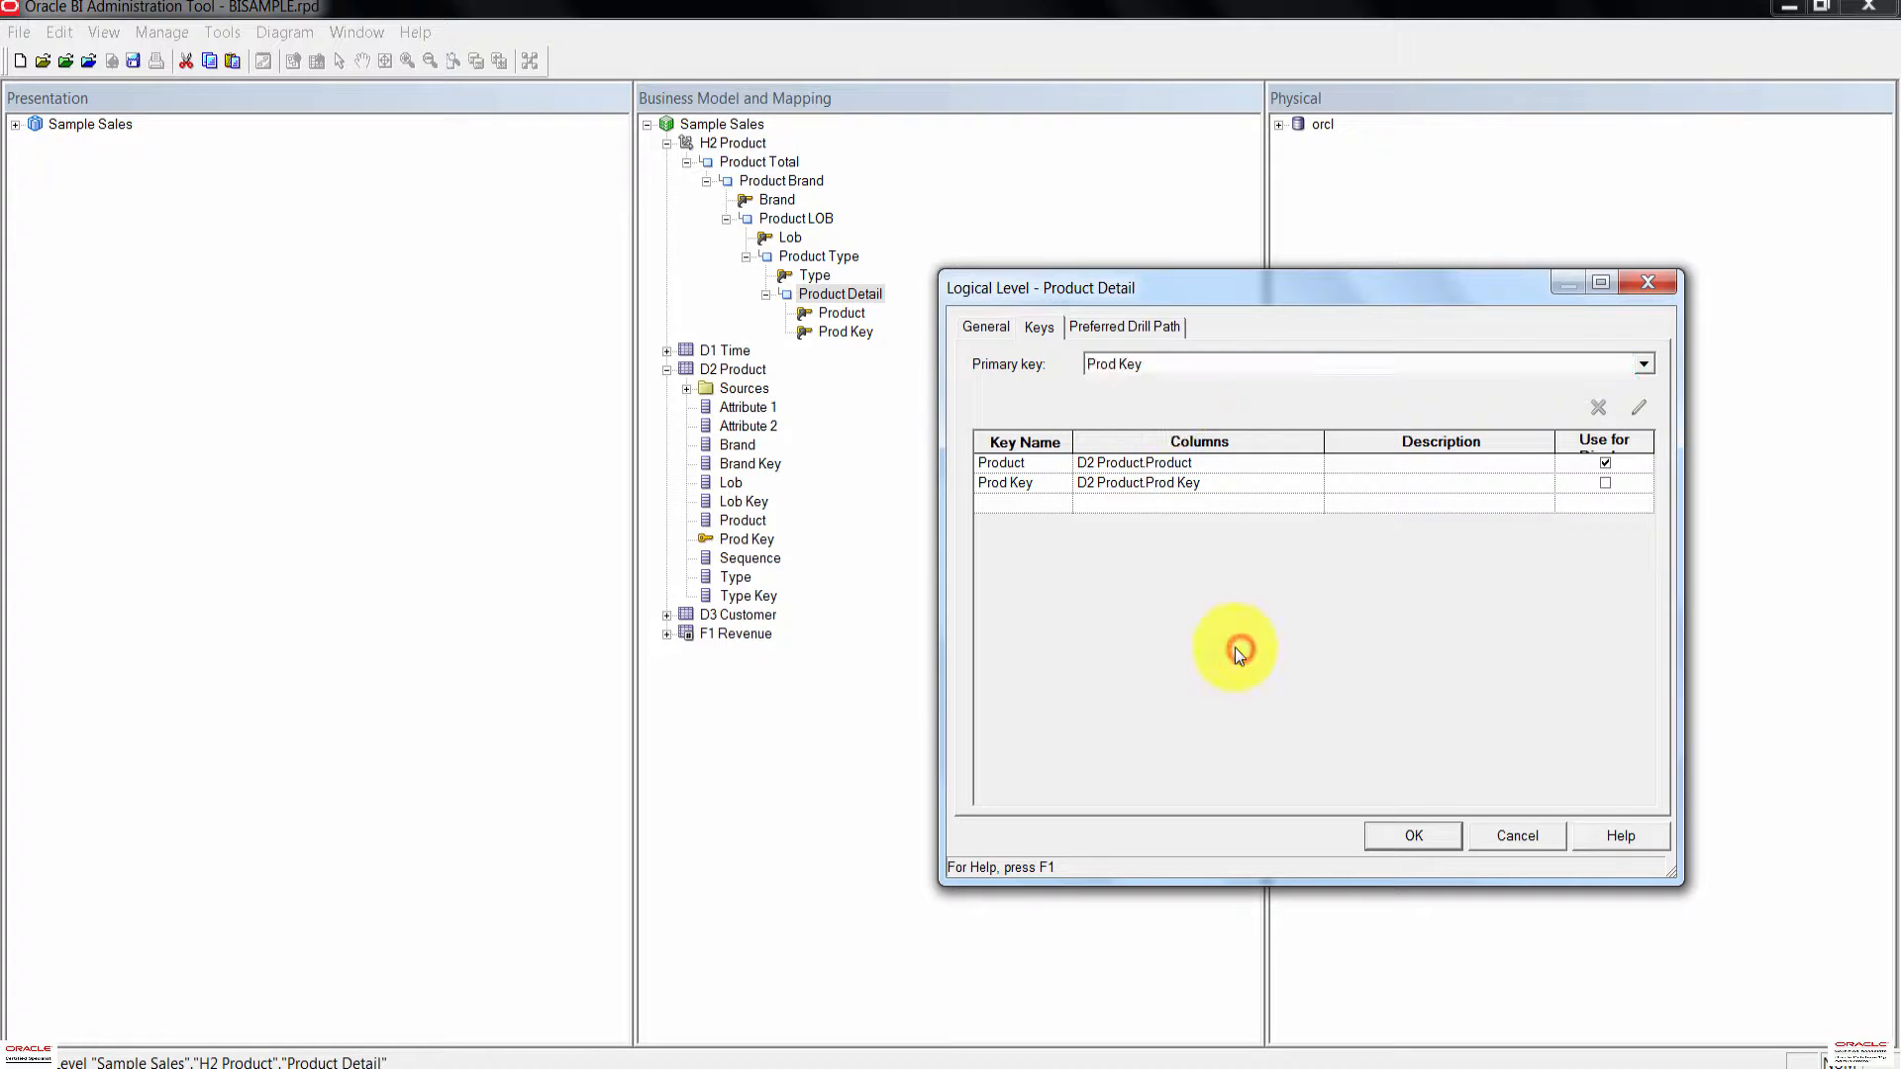
pyautogui.click(1392, 836)
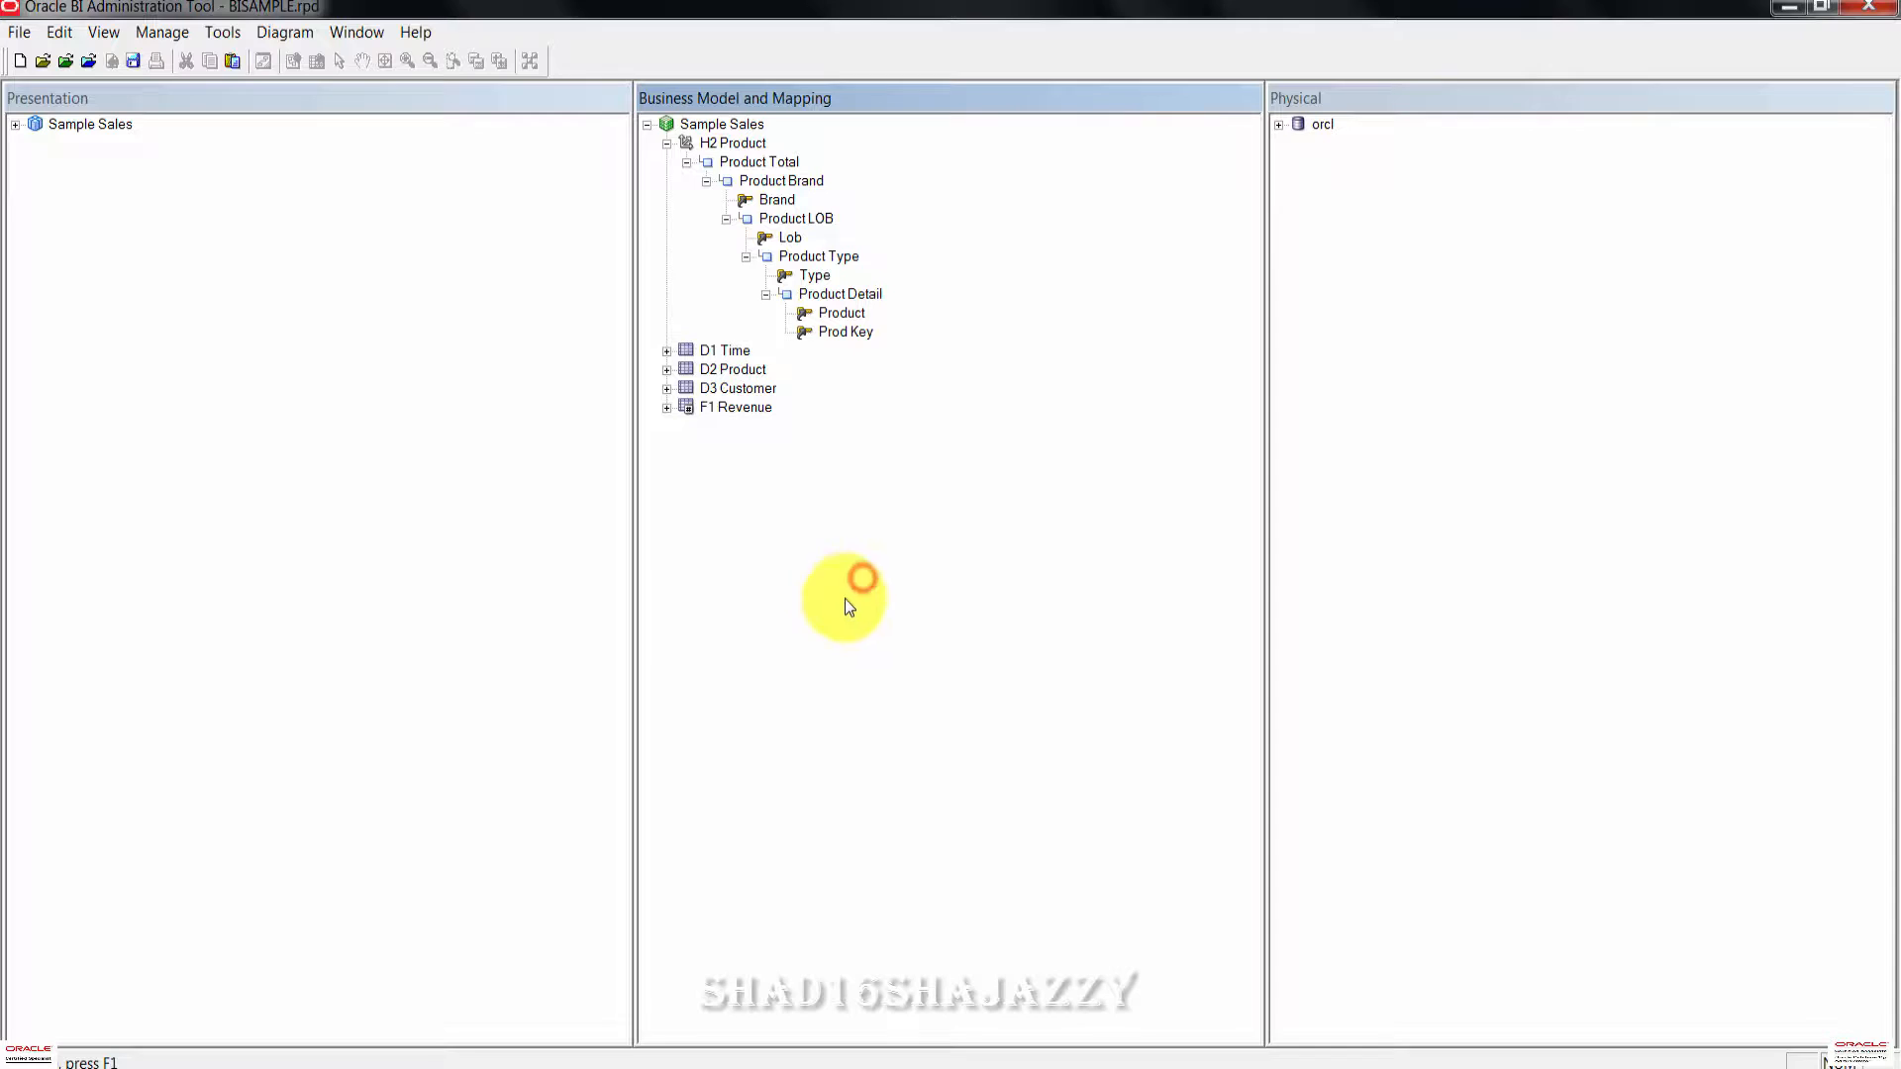
# Step: Collapse the H2 Product hierarchy and create a logical dimension with a level-based hierarchy from the D1 Time table
pyautogui.click(721, 353)
pyautogui.click(666, 143)
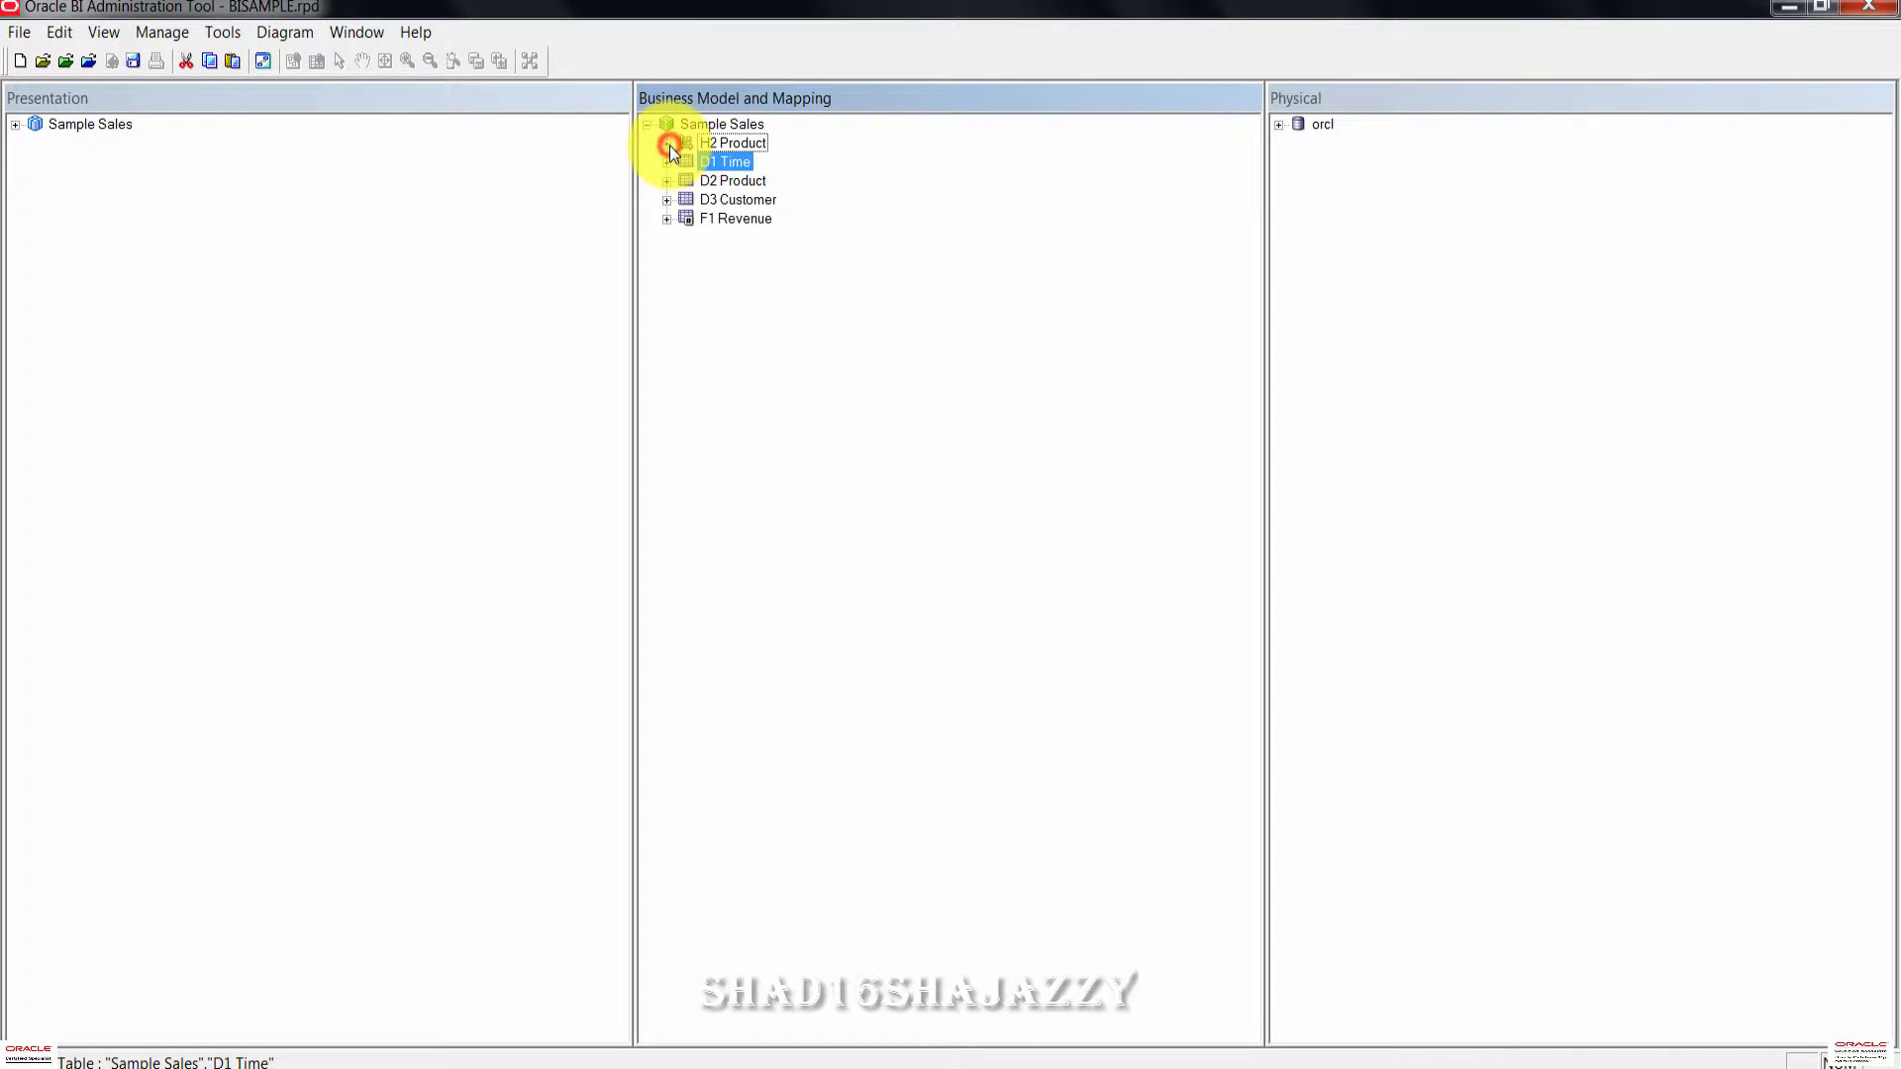
pyautogui.rightClick(717, 165)
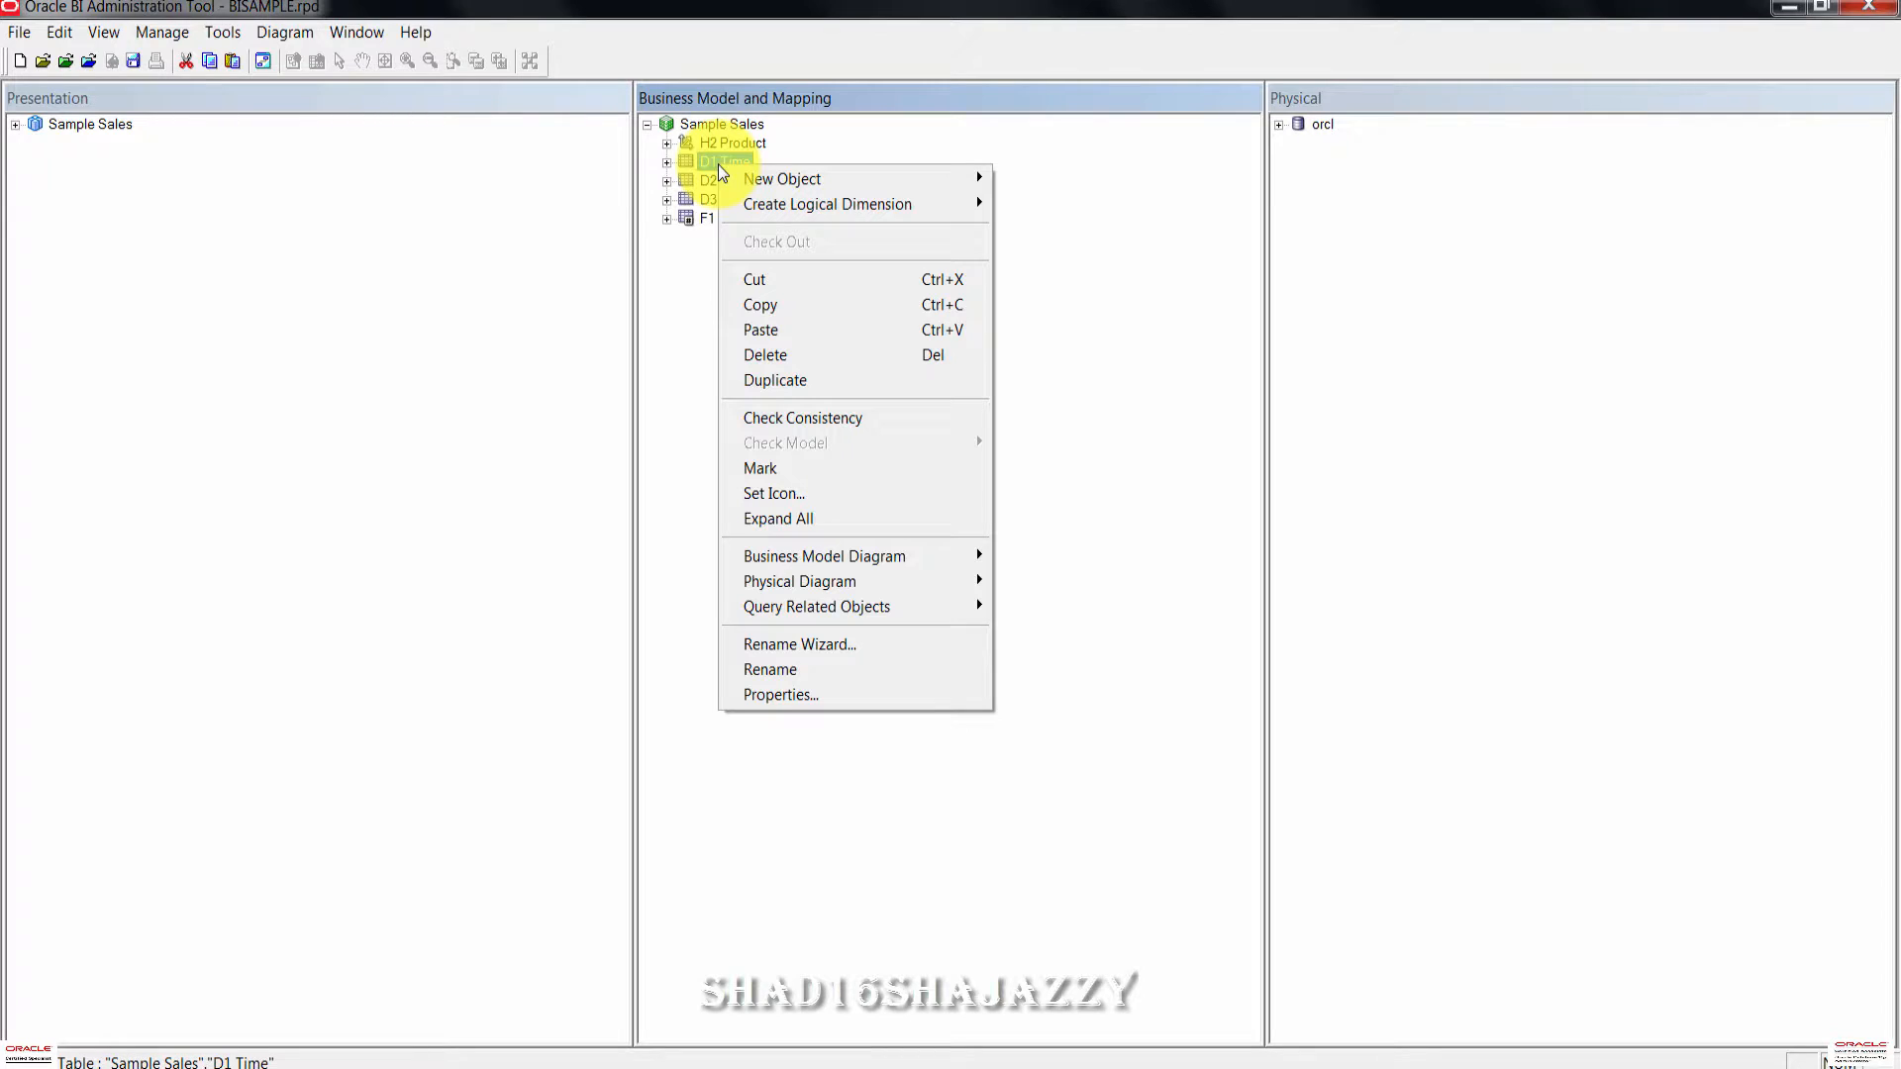
pyautogui.moveTo(926, 215)
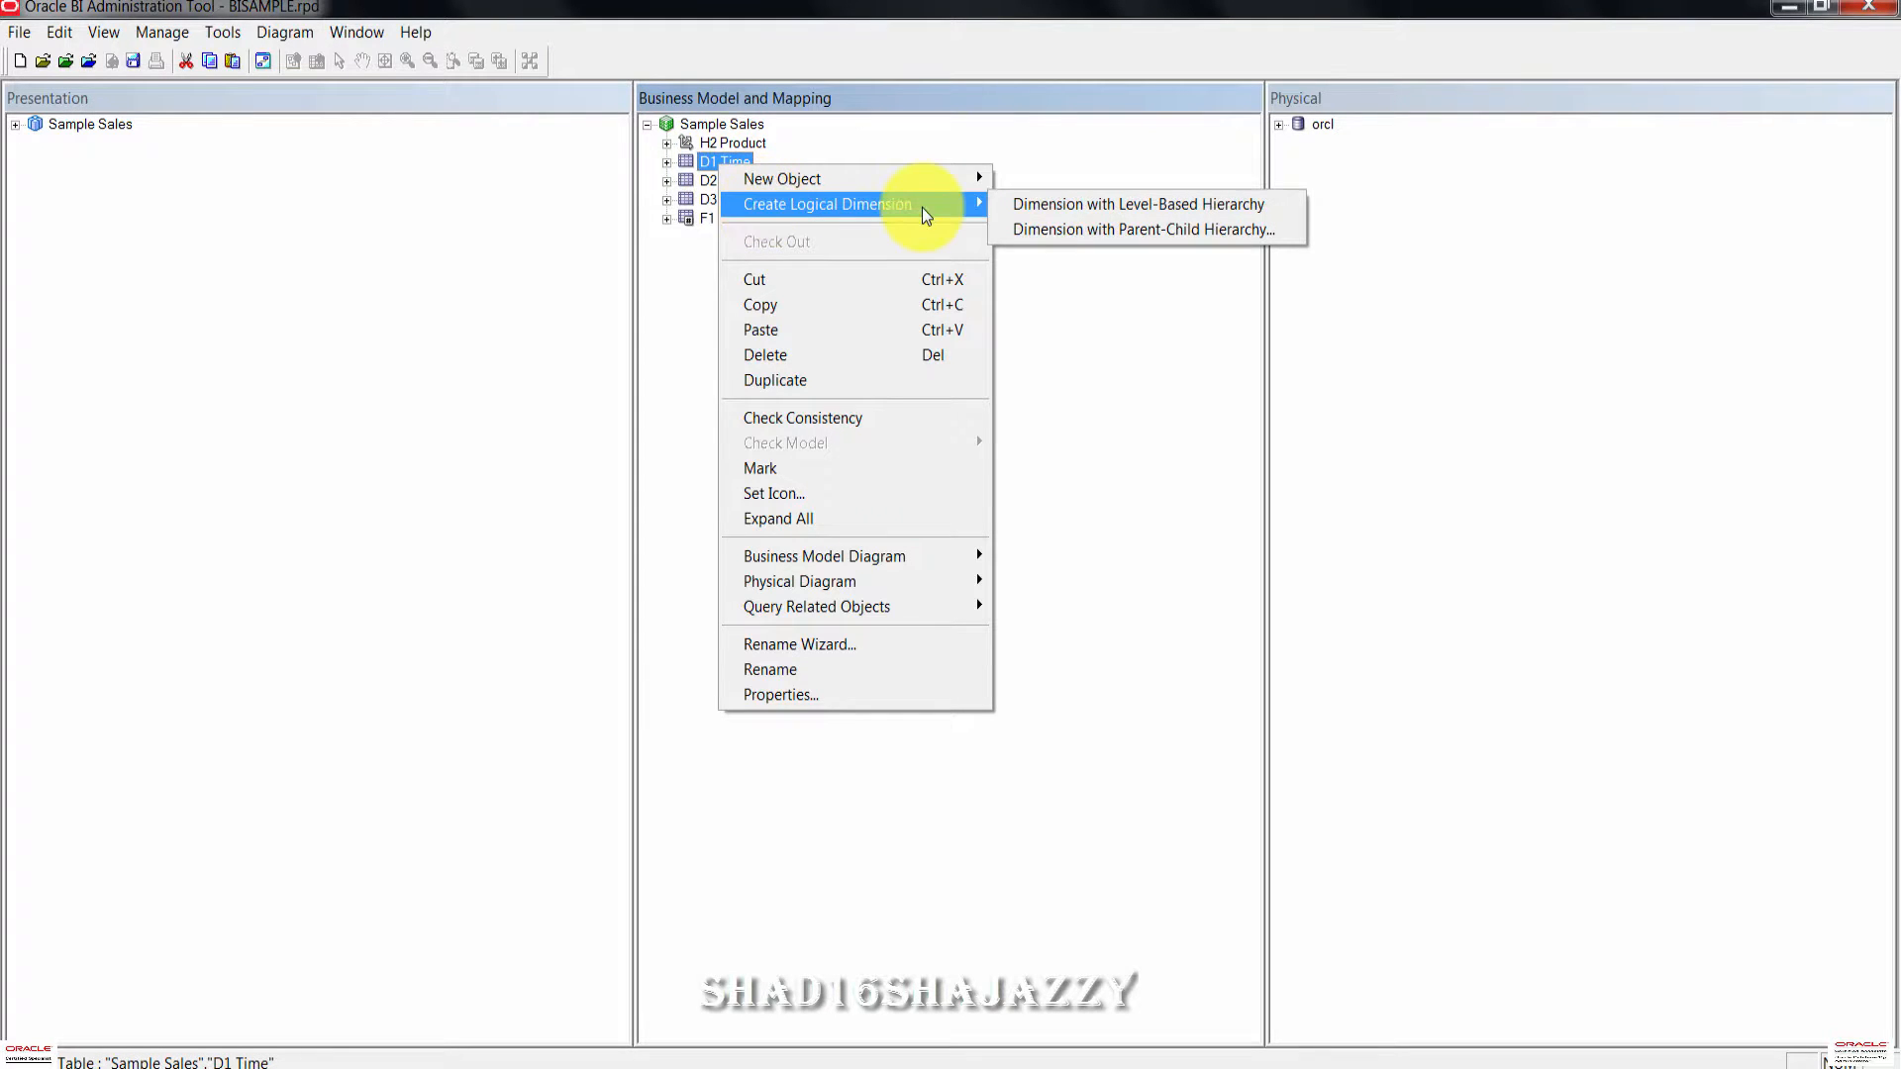
pyautogui.click(1144, 213)
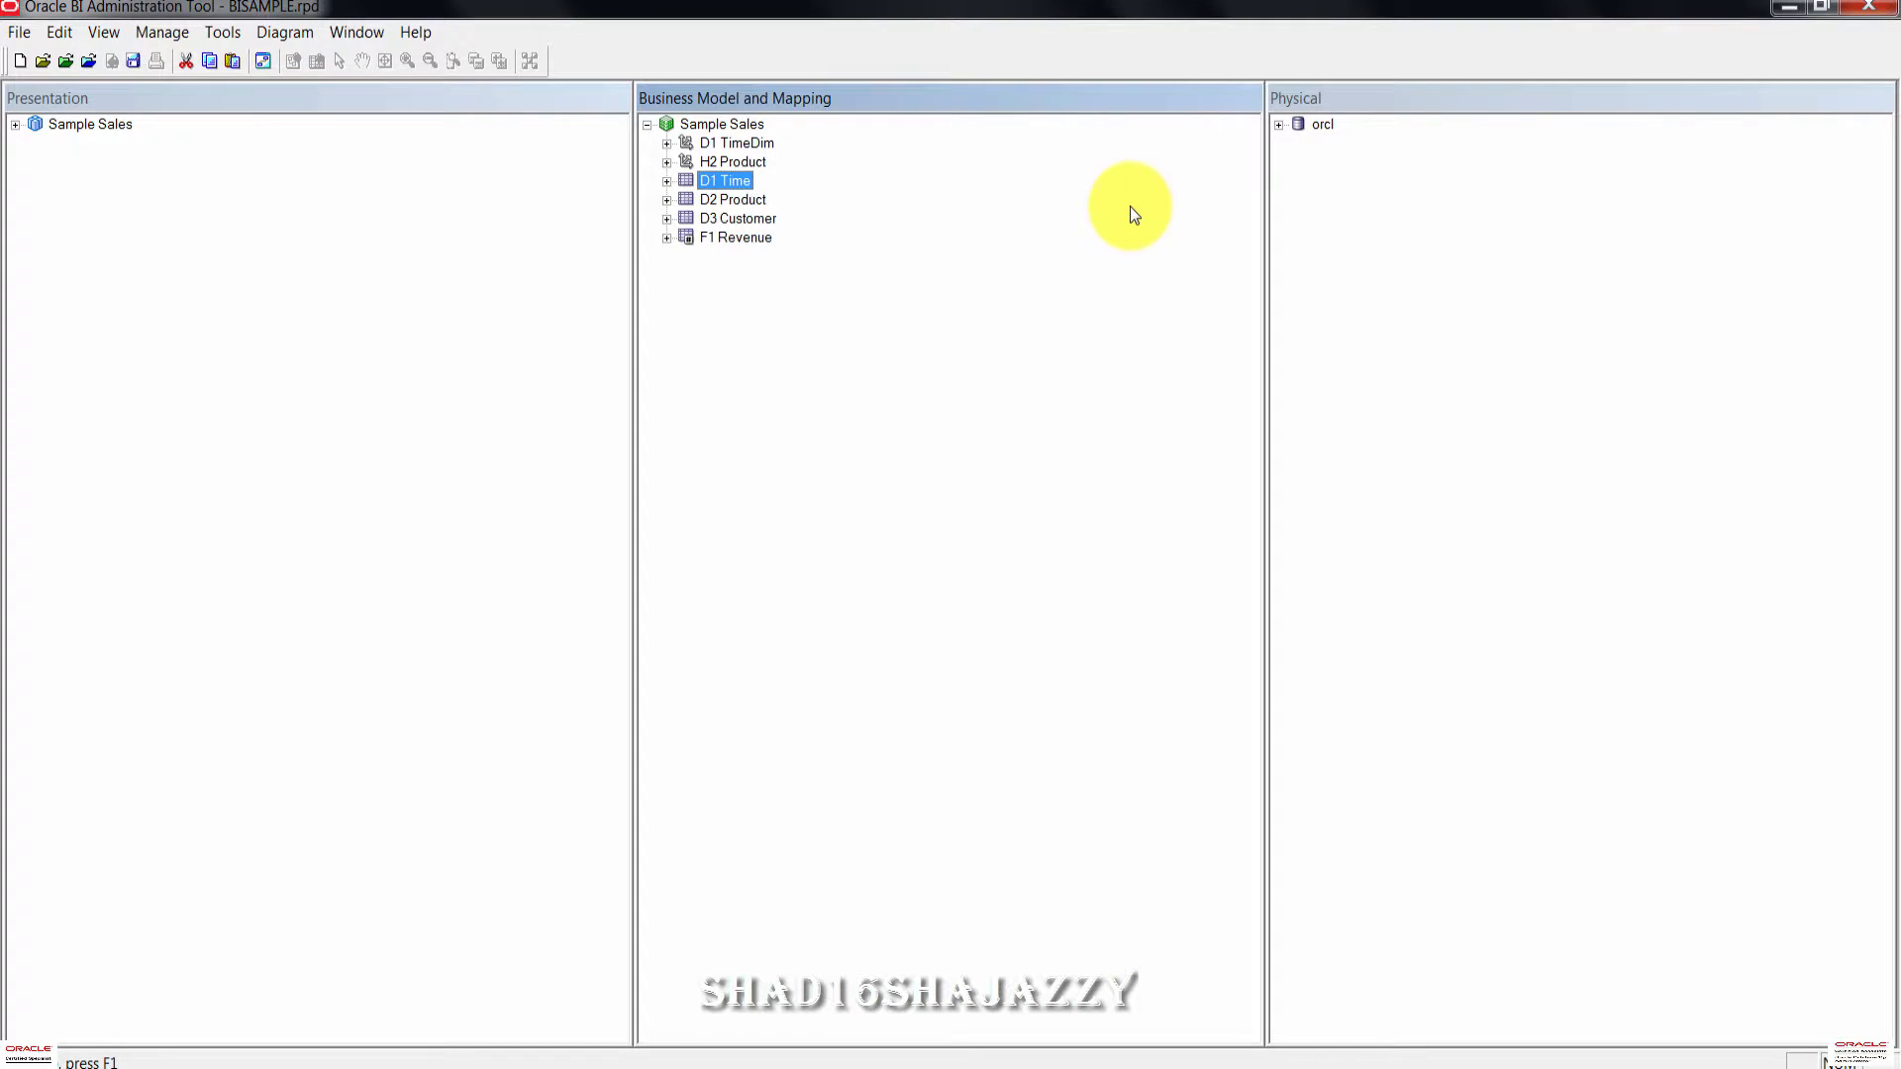
# Step: Rename the D1 TimeDim logical dimension as H1 Time
pyautogui.click(1131, 206)
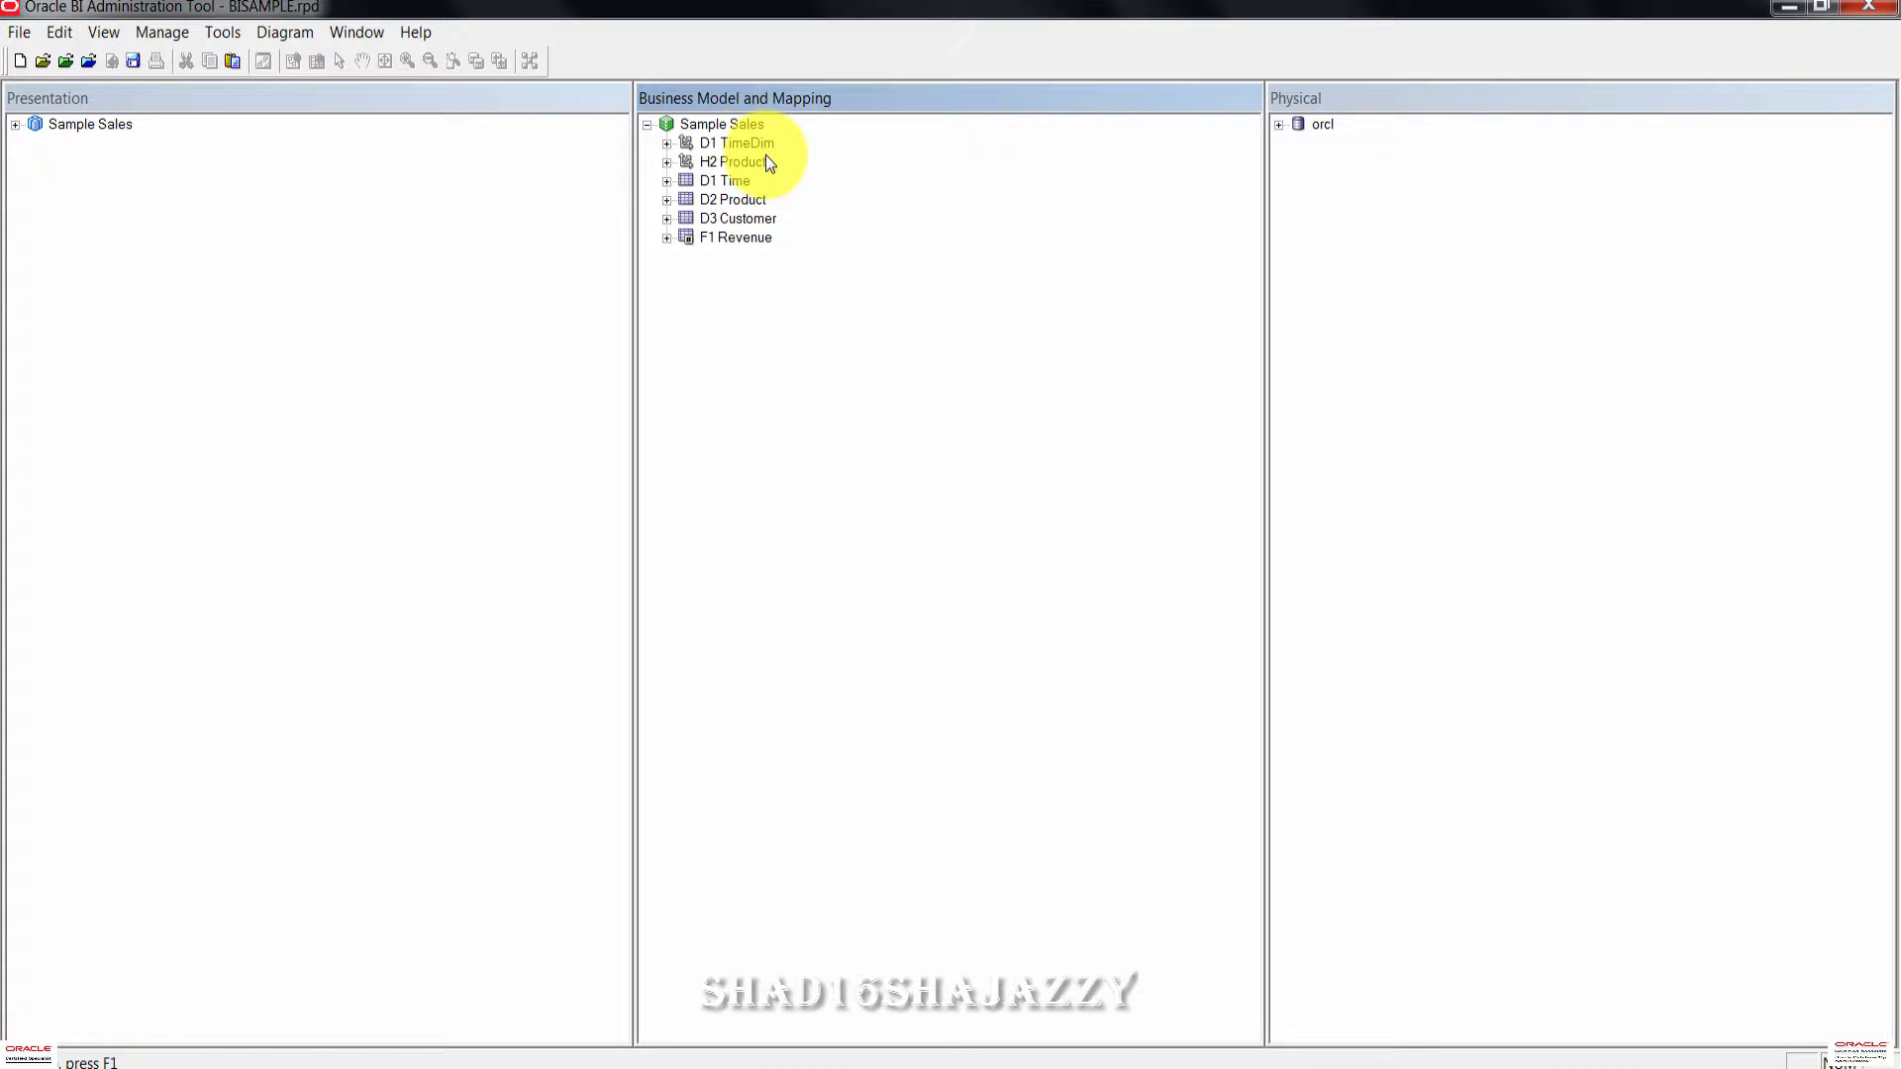
pyautogui.click(753, 141)
pyautogui.rightClick(752, 141)
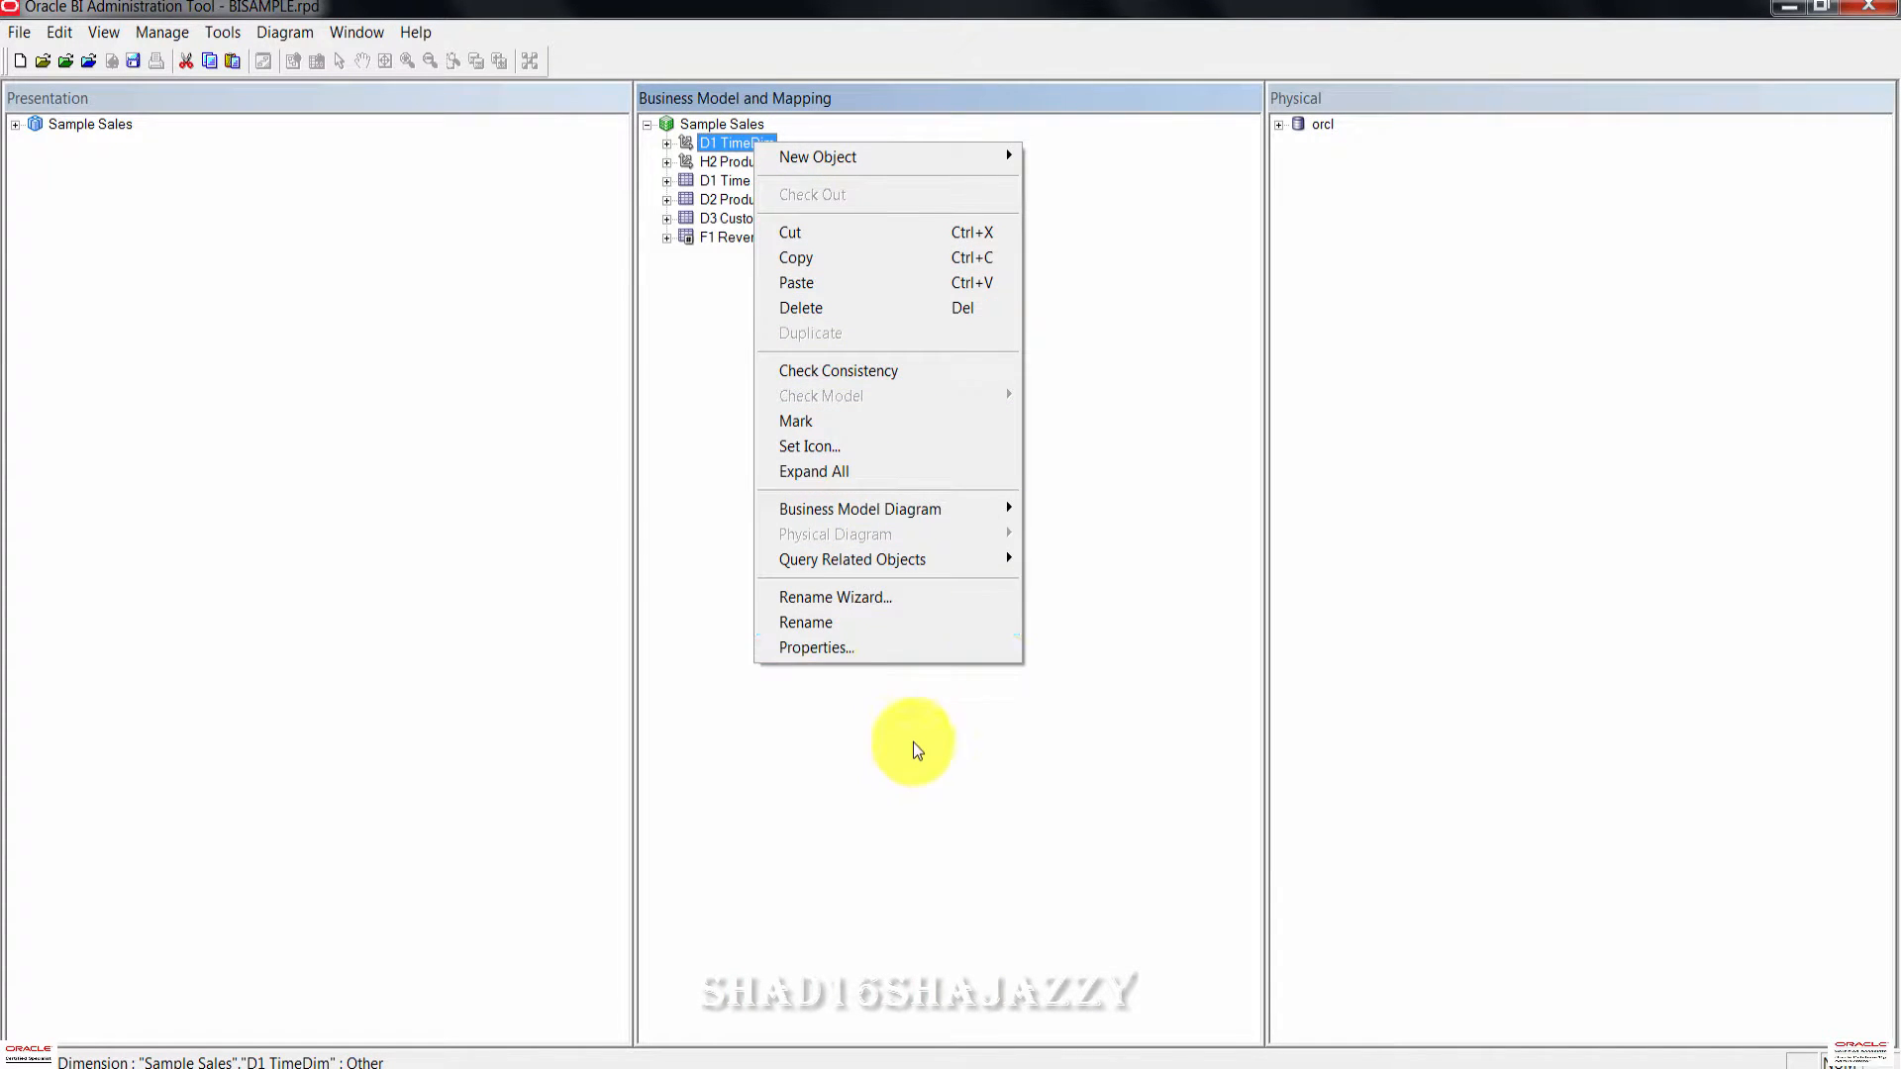
pyautogui.click(885, 622)
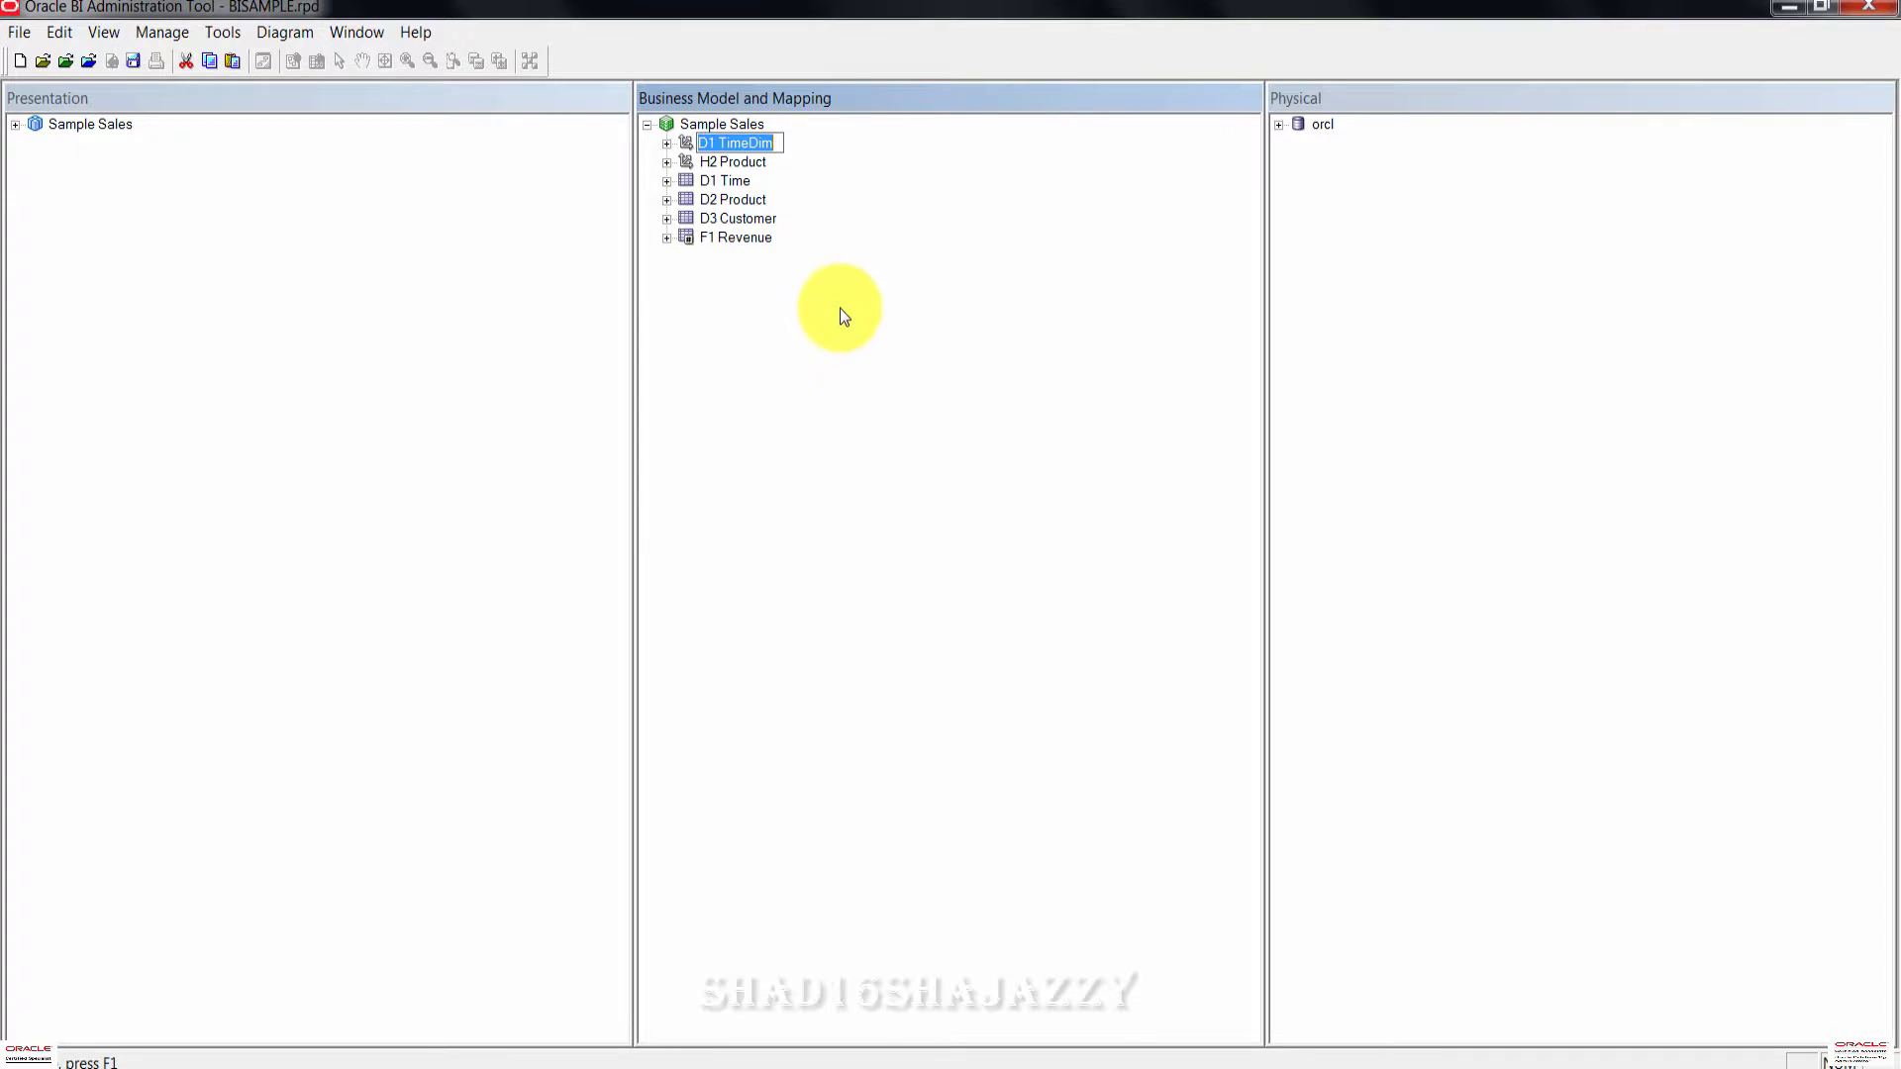
pyautogui.write('H1 Time')
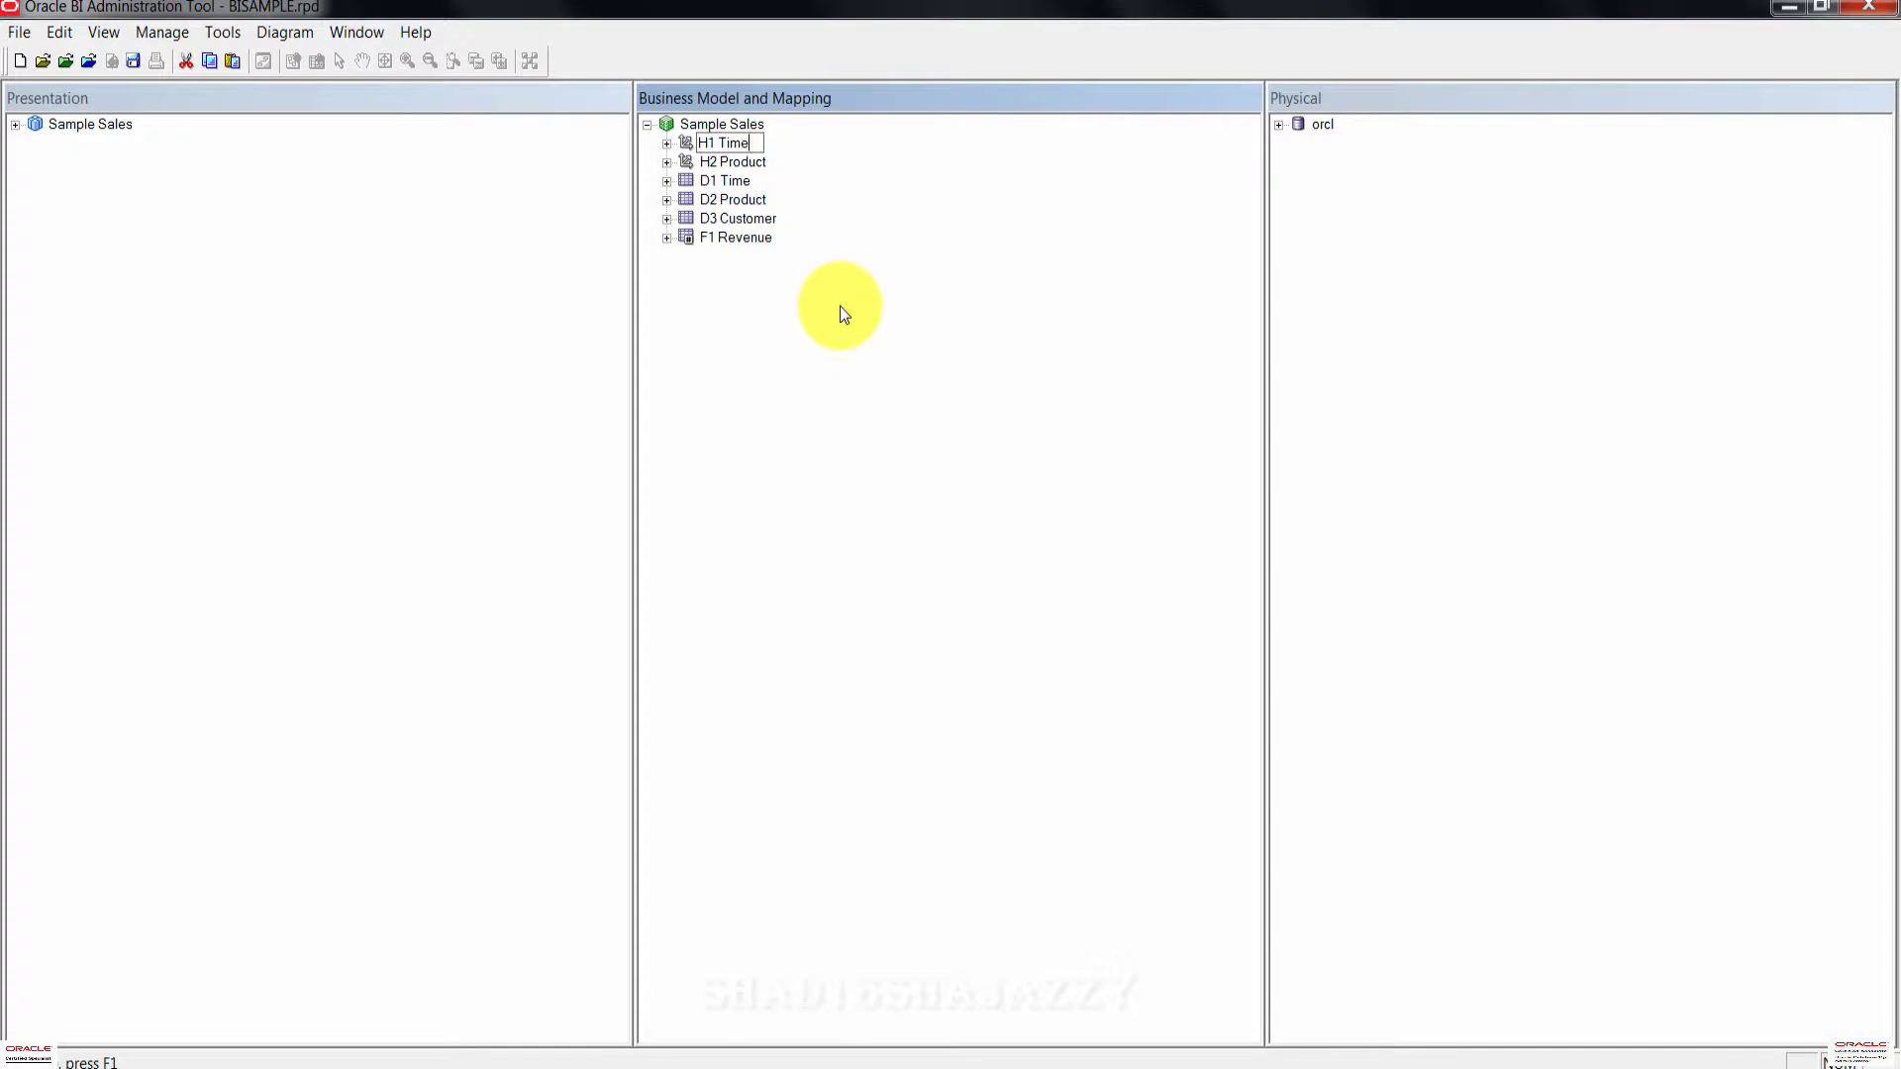
pyautogui.press('Return')
pyautogui.click(840, 313)
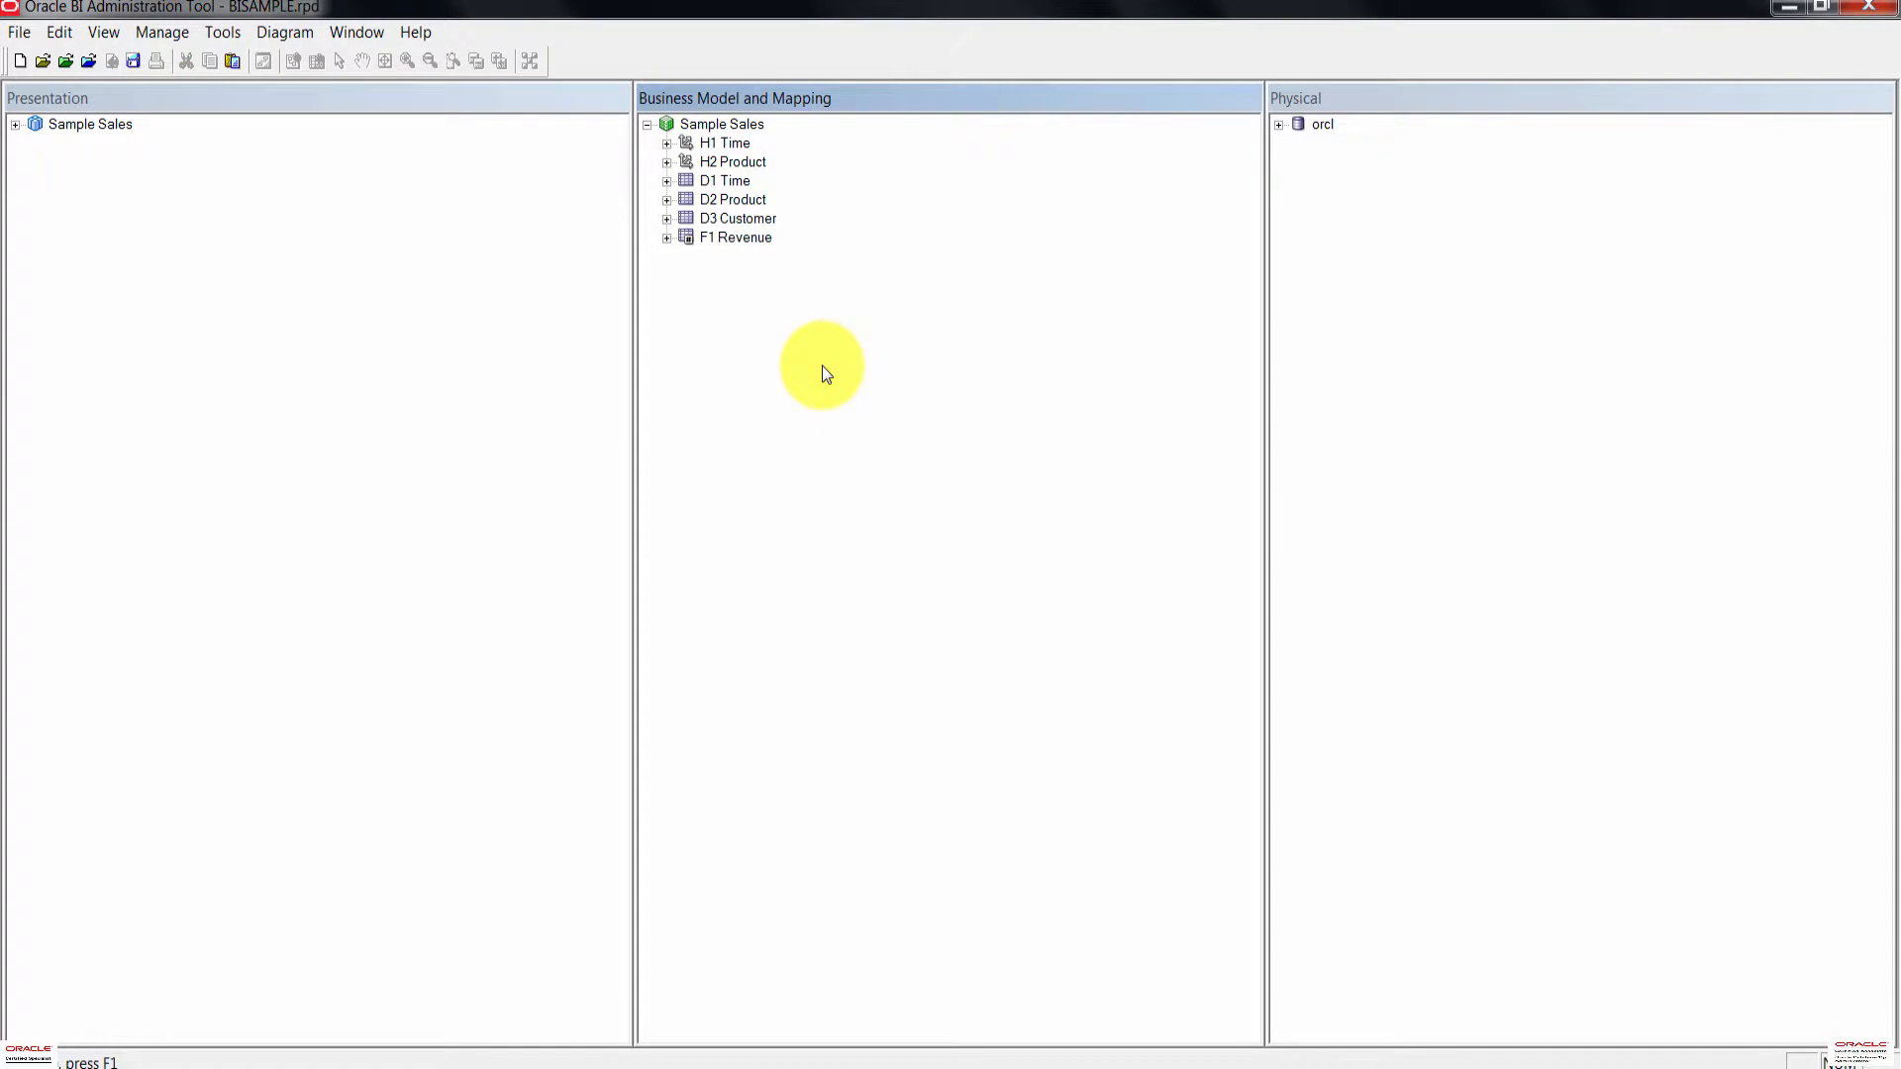
# Step: Expand H1 Time down to its detail level and examine that level's columns alongside those of the D1 Time table
pyautogui.click(667, 143)
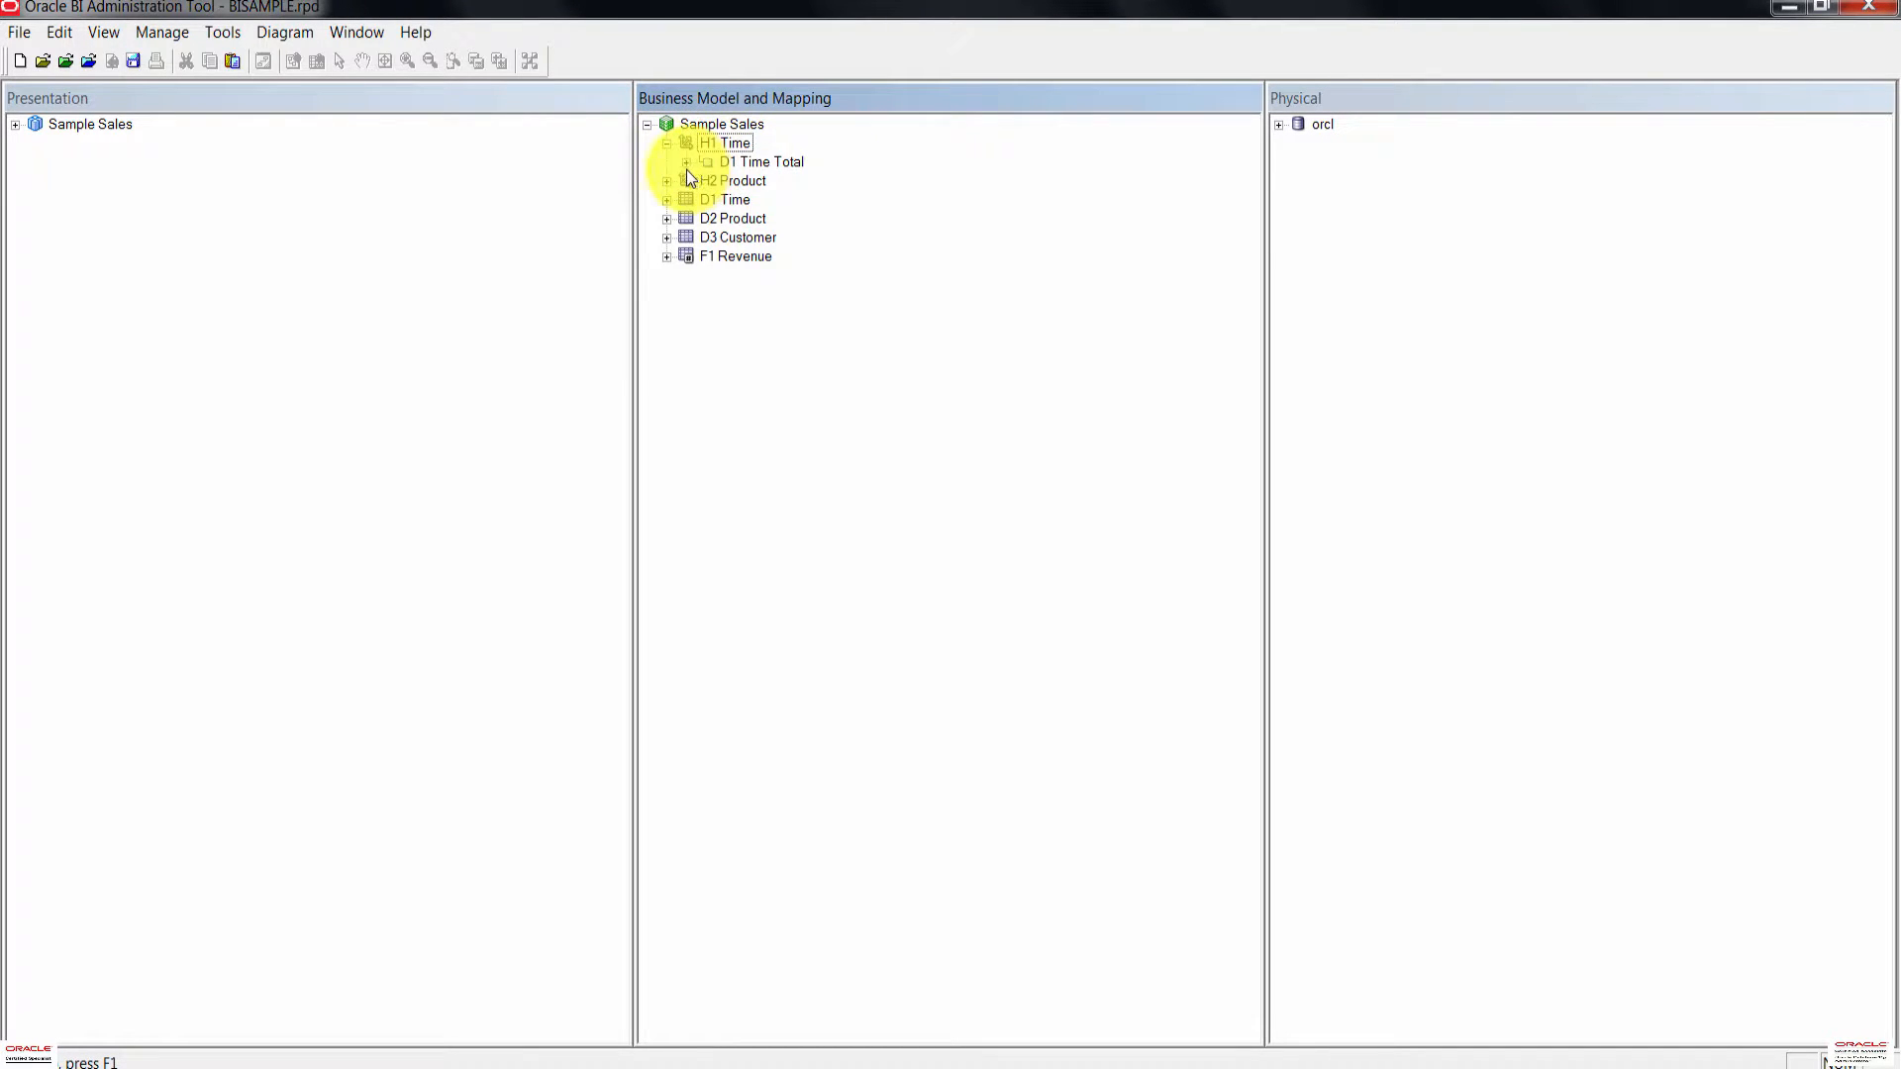
pyautogui.click(686, 162)
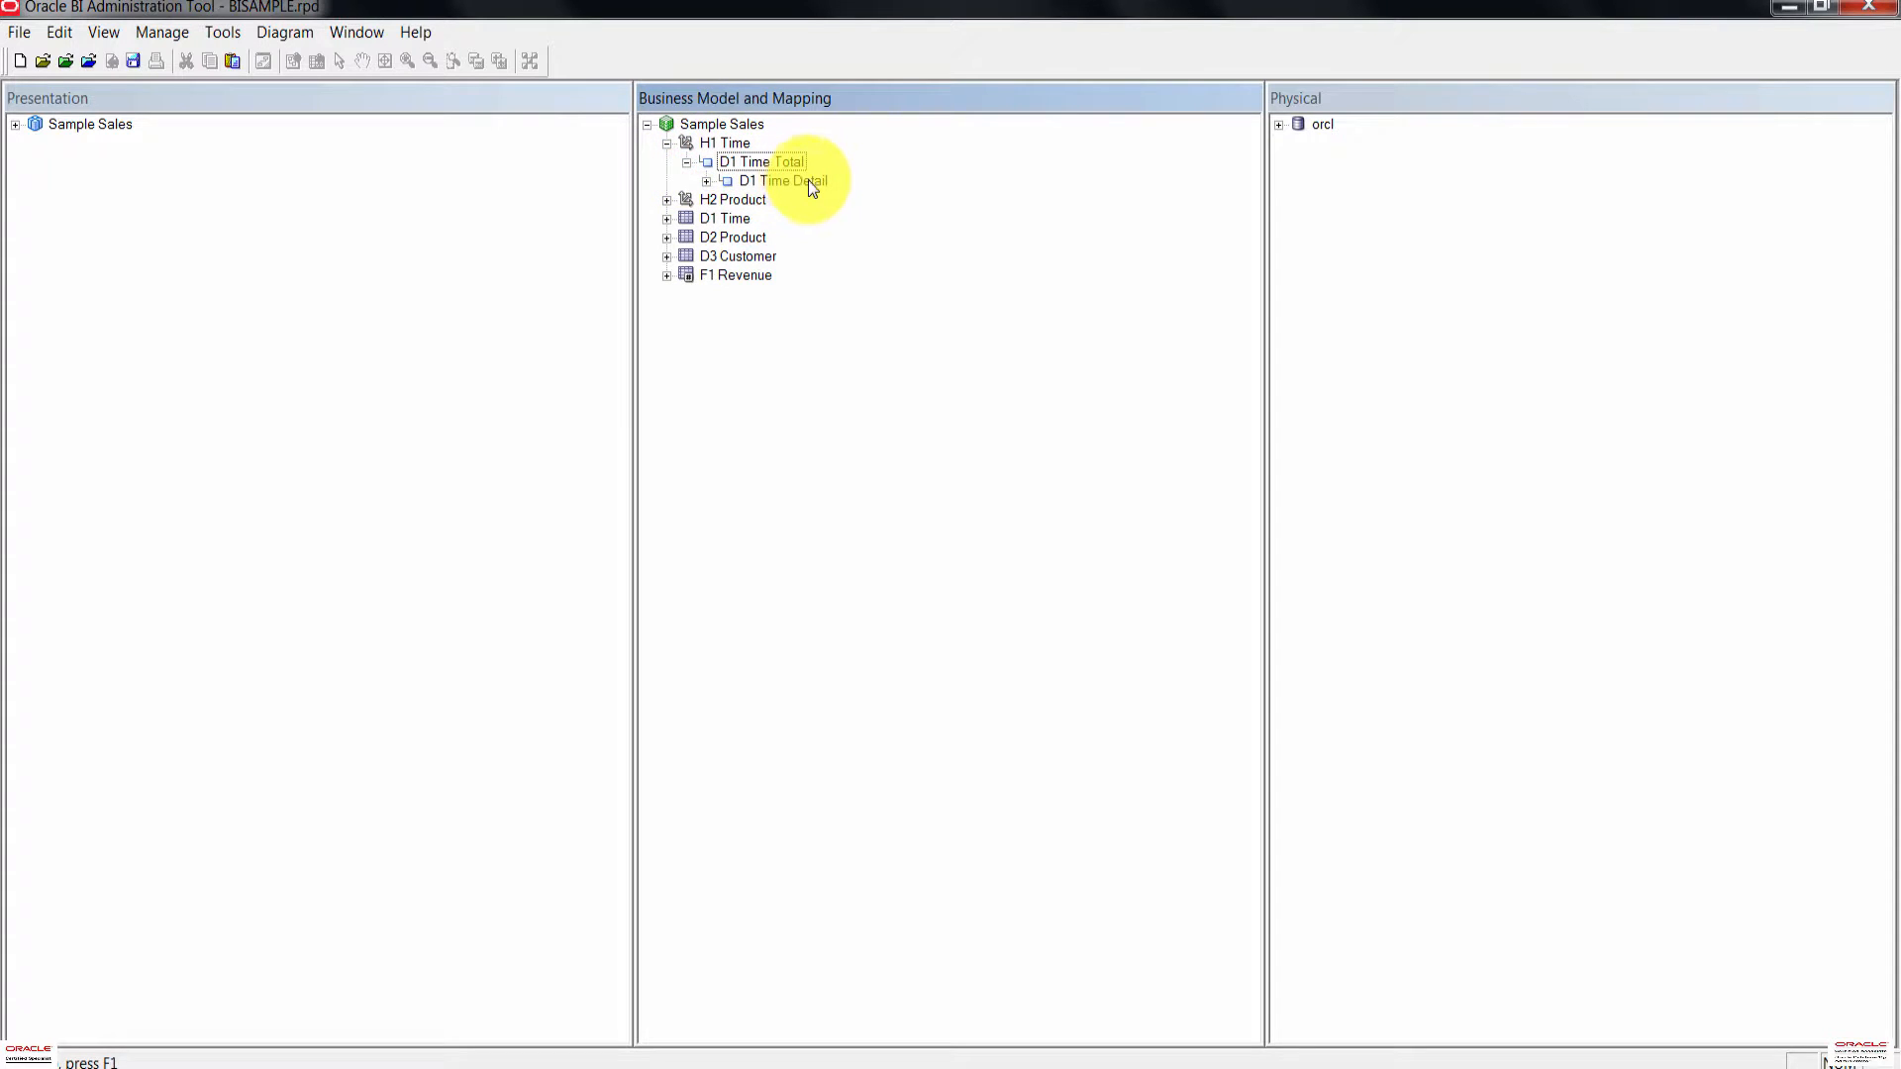
pyautogui.click(666, 219)
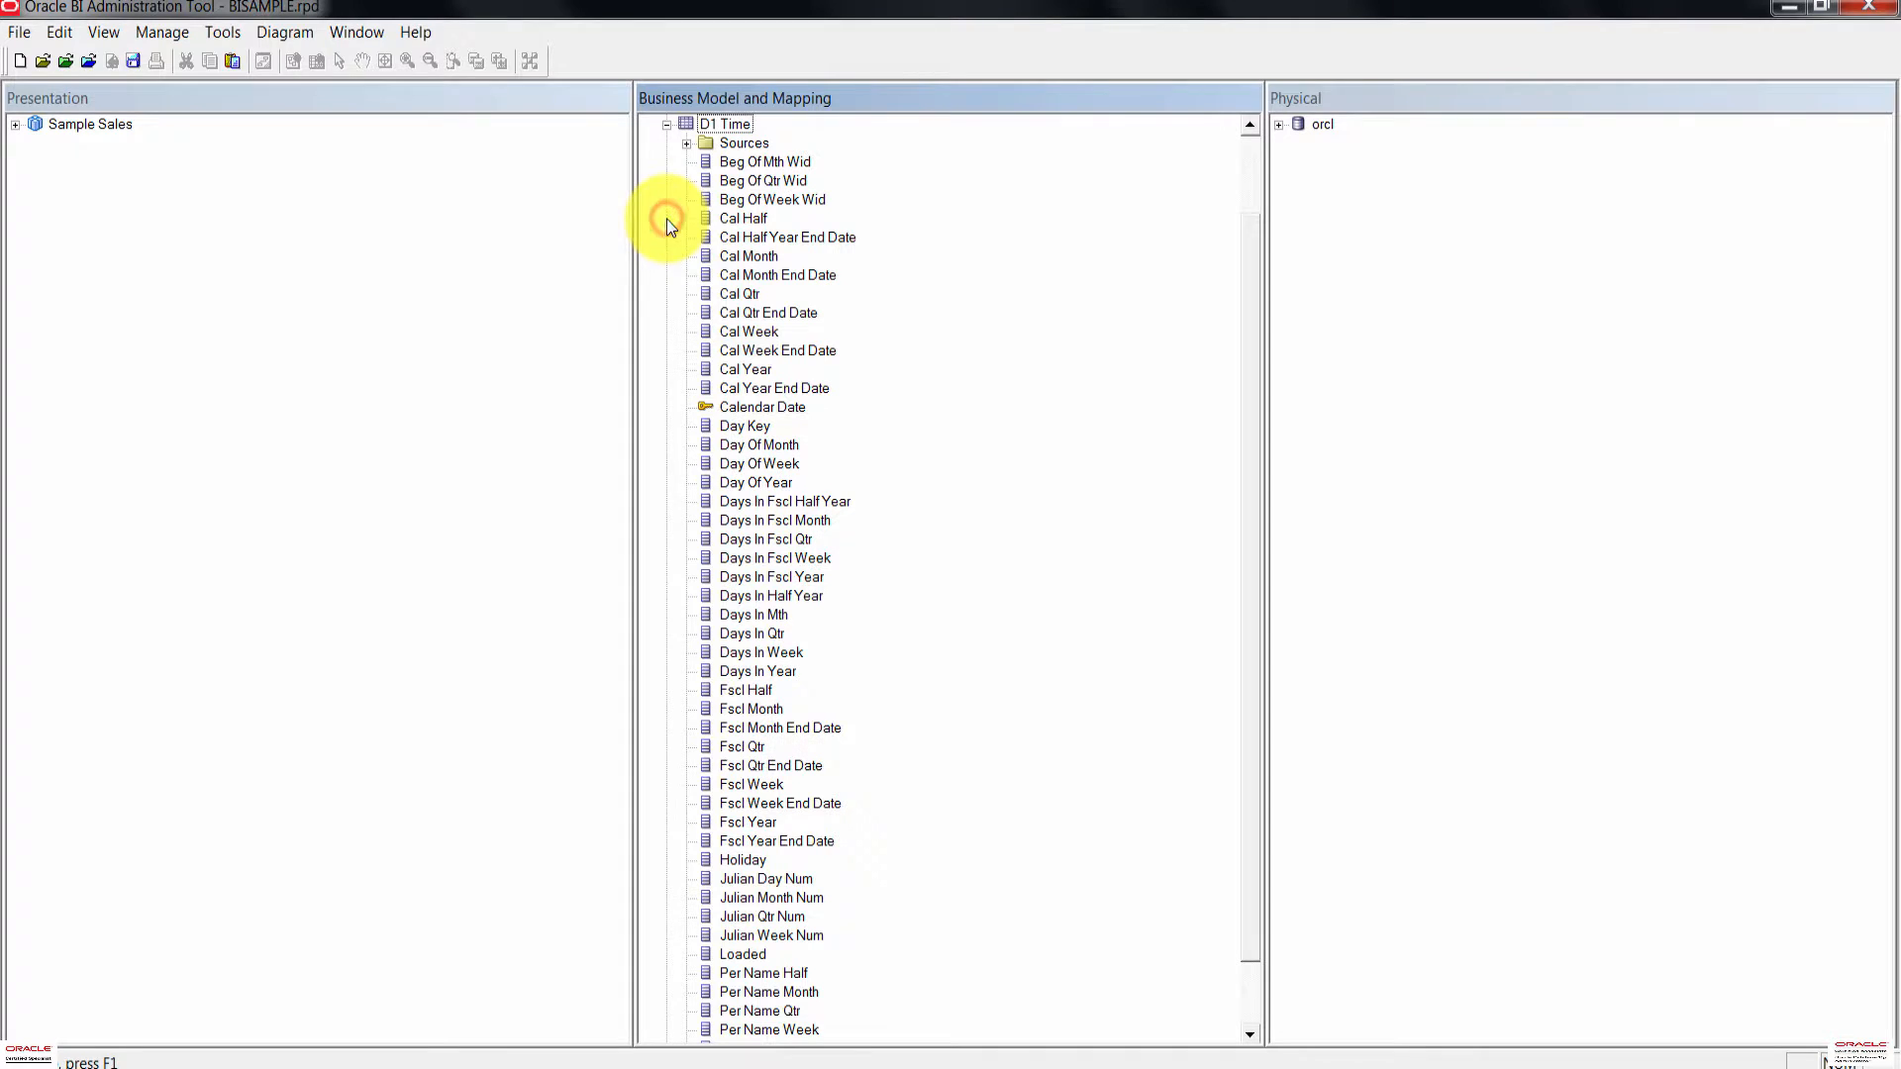
pyautogui.scroll(2, 751, 282)
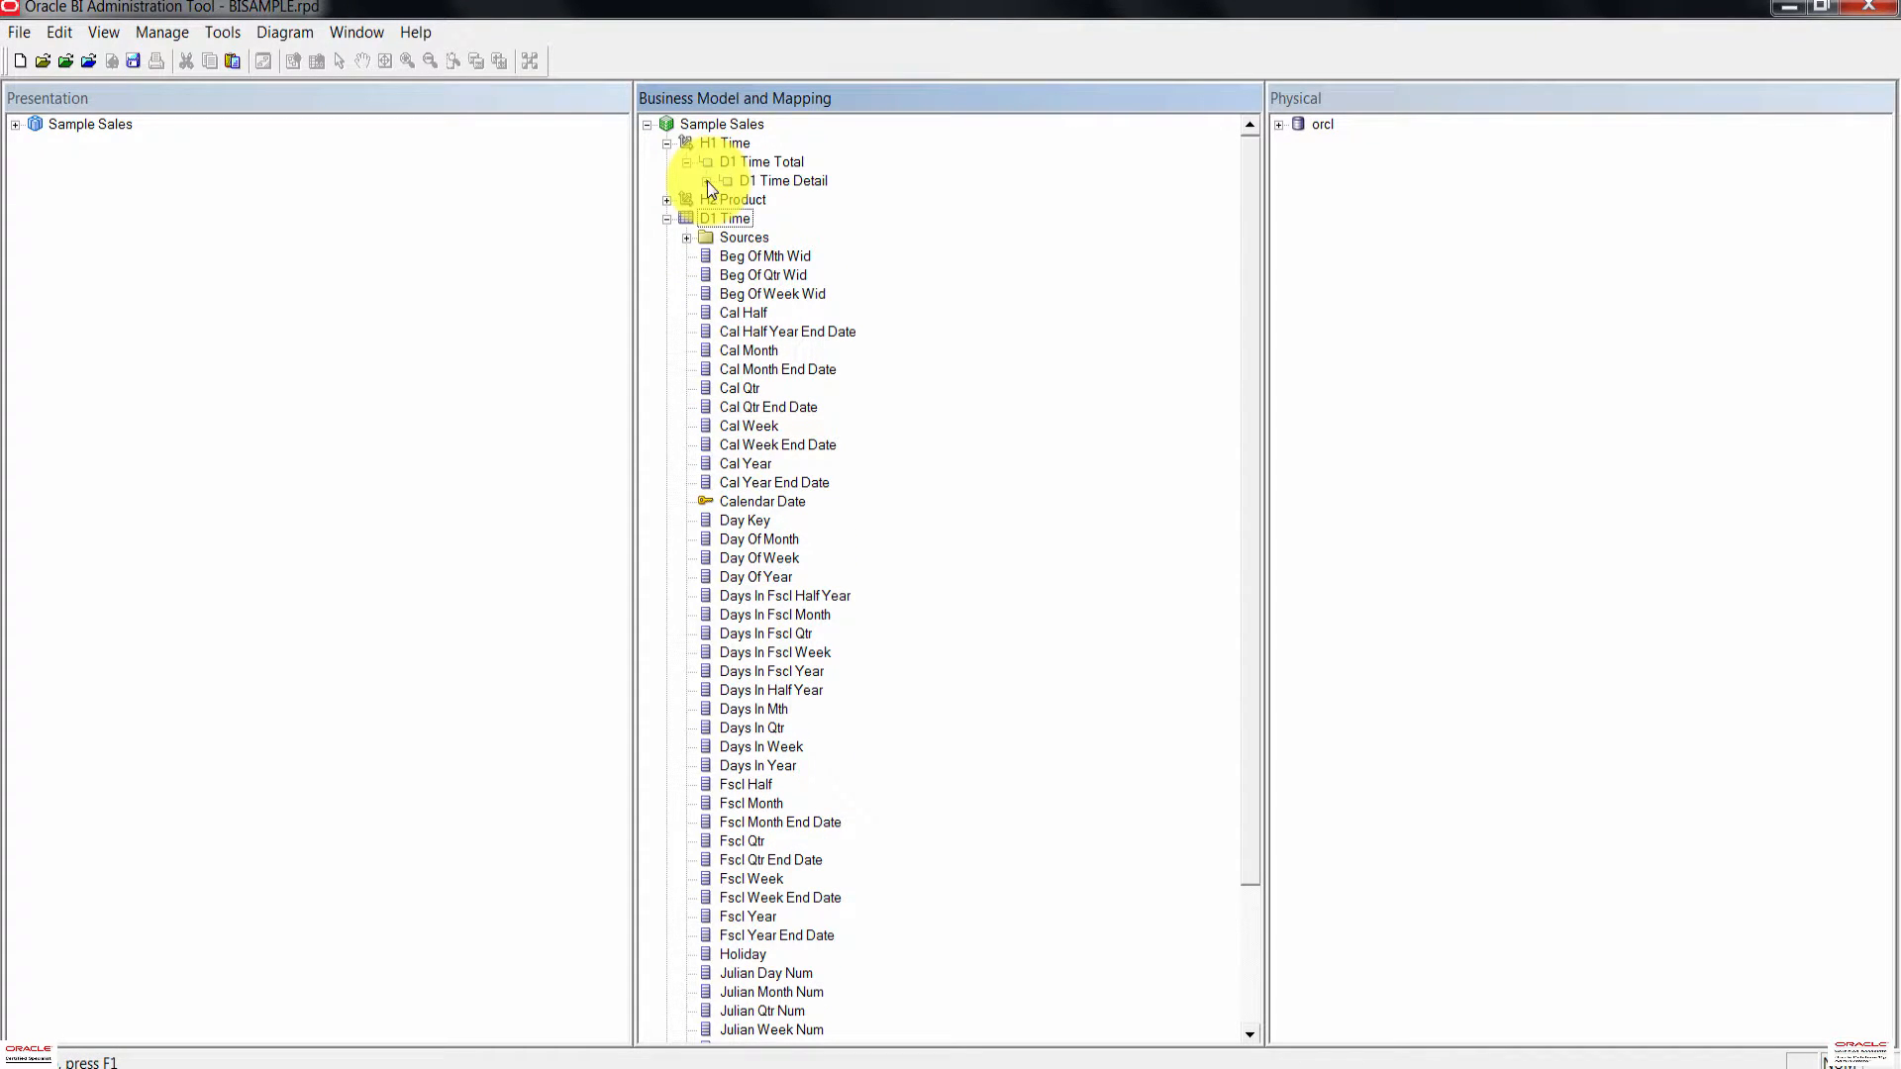
pyautogui.click(707, 181)
pyautogui.scroll(-5, 1236, 618)
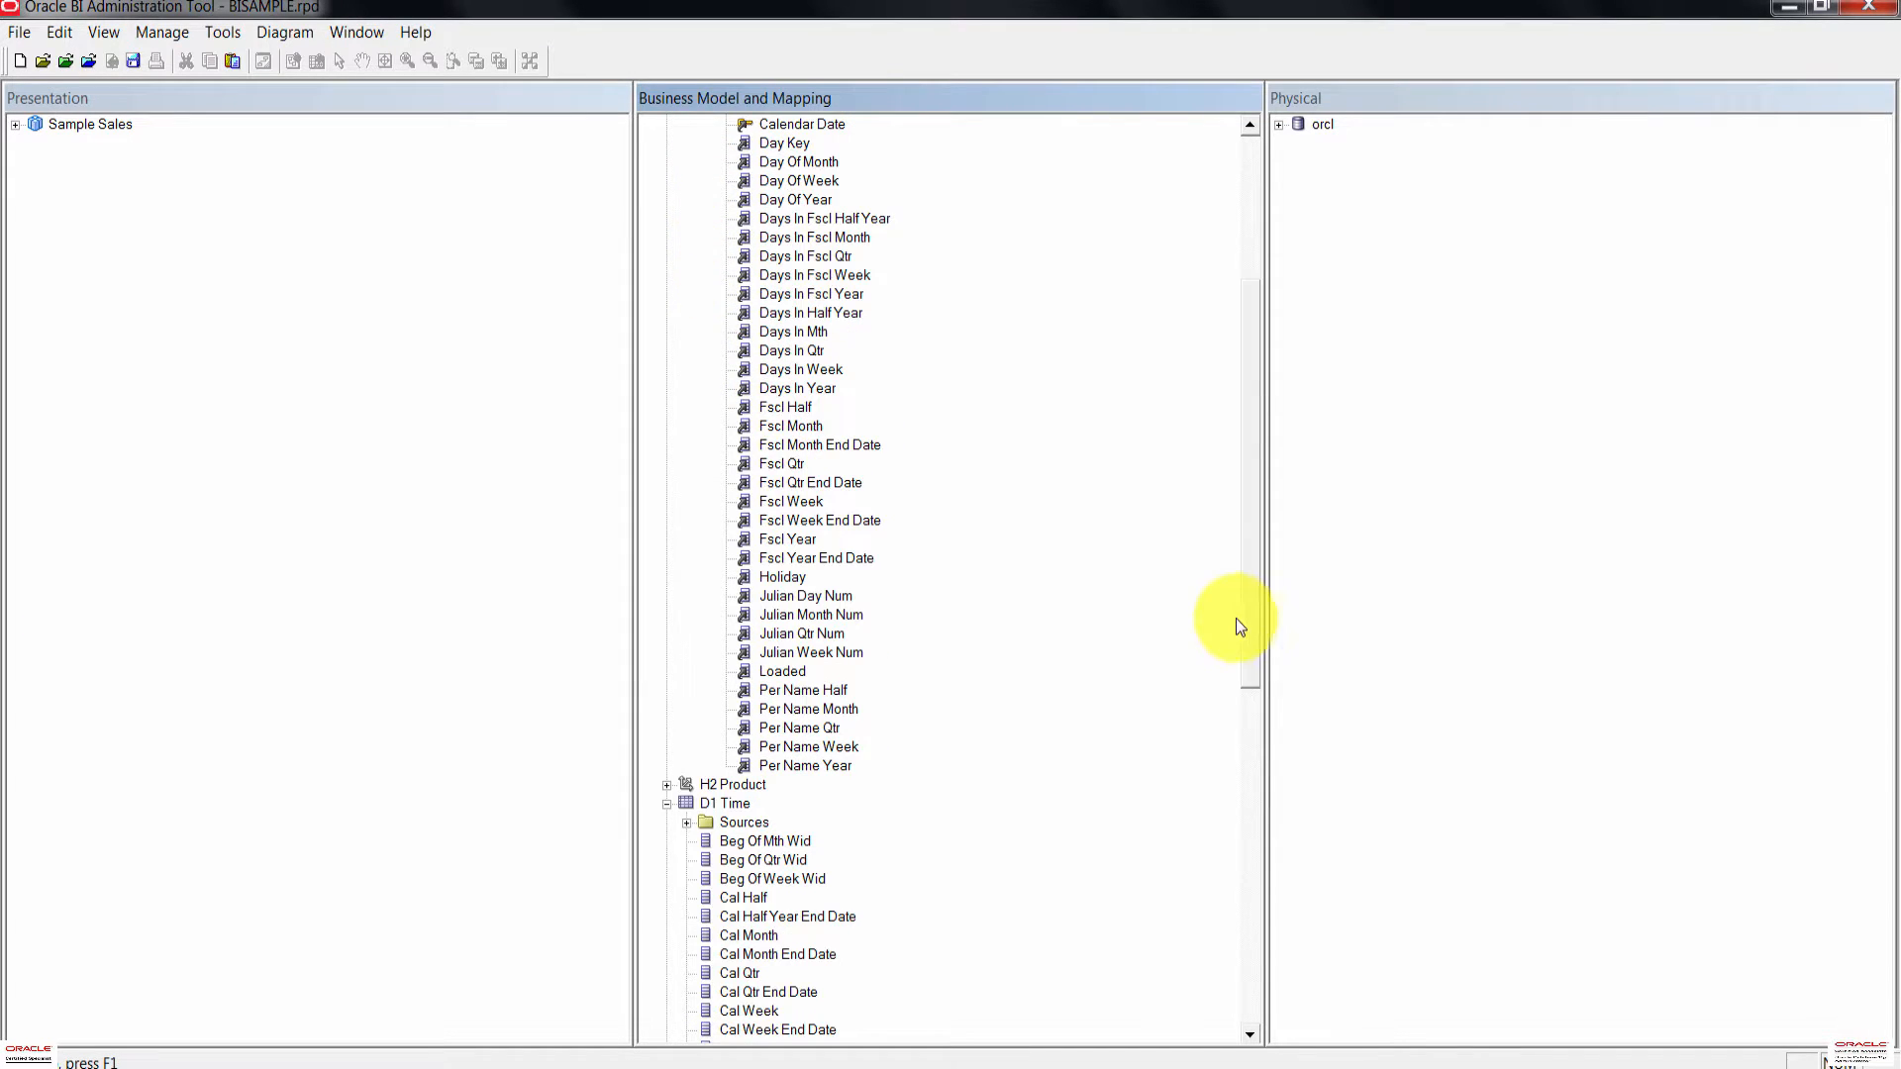
pyautogui.scroll(2, 904, 441)
pyautogui.scroll(-2, 1019, 543)
pyautogui.scroll(5, 743, 442)
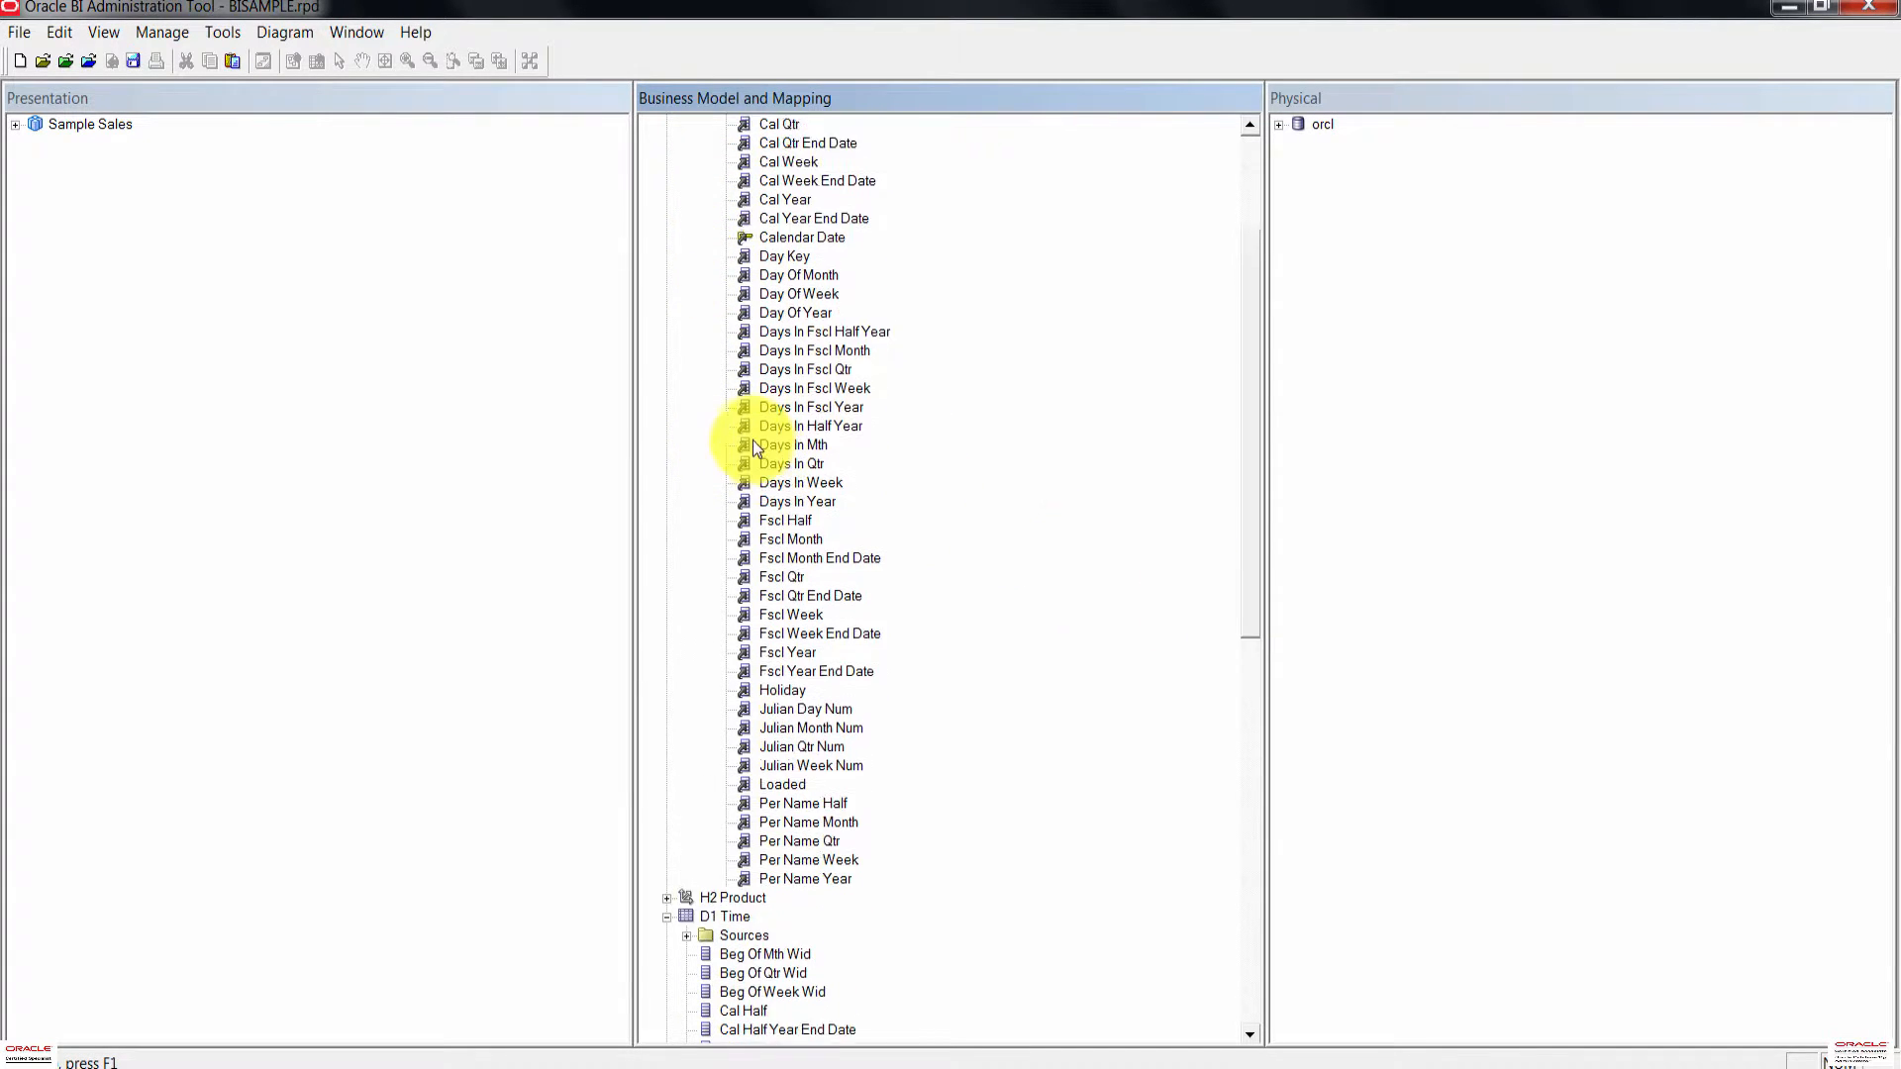
pyautogui.scroll(1, 683, 354)
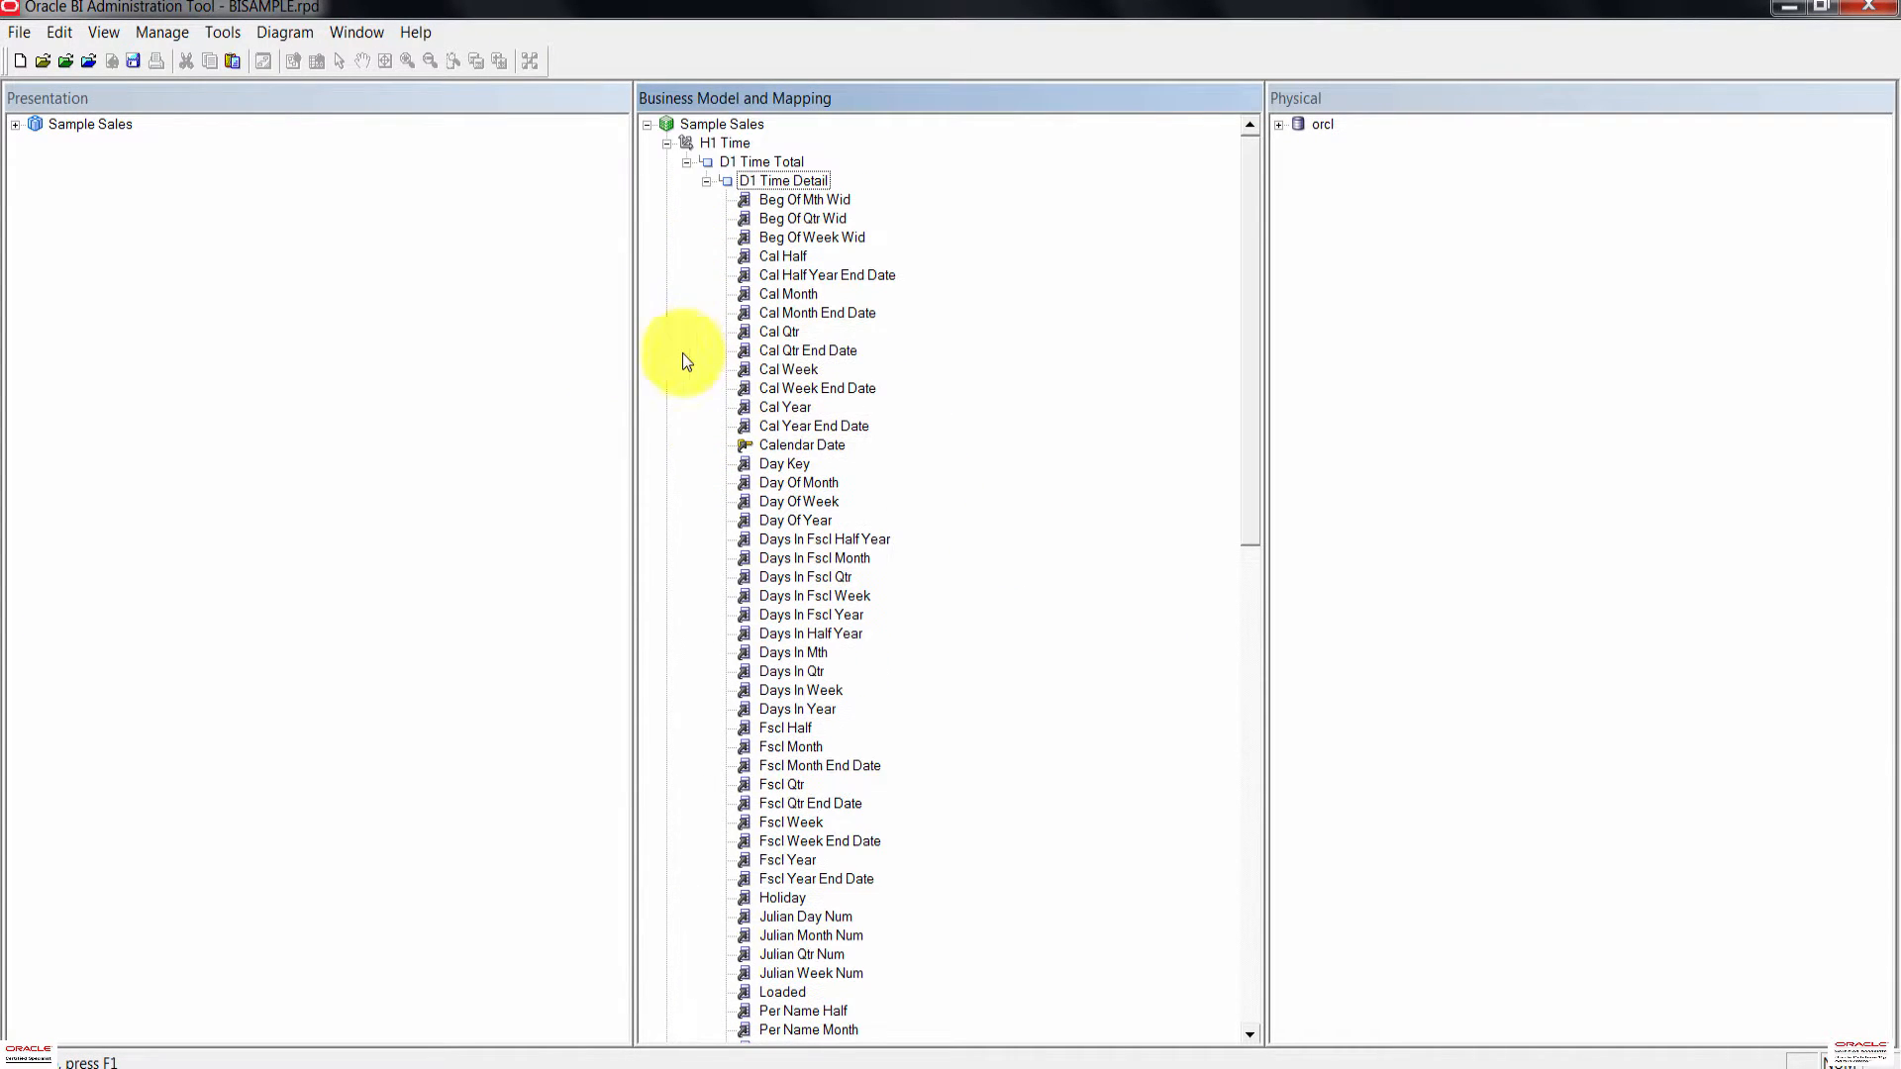
pyautogui.click(707, 183)
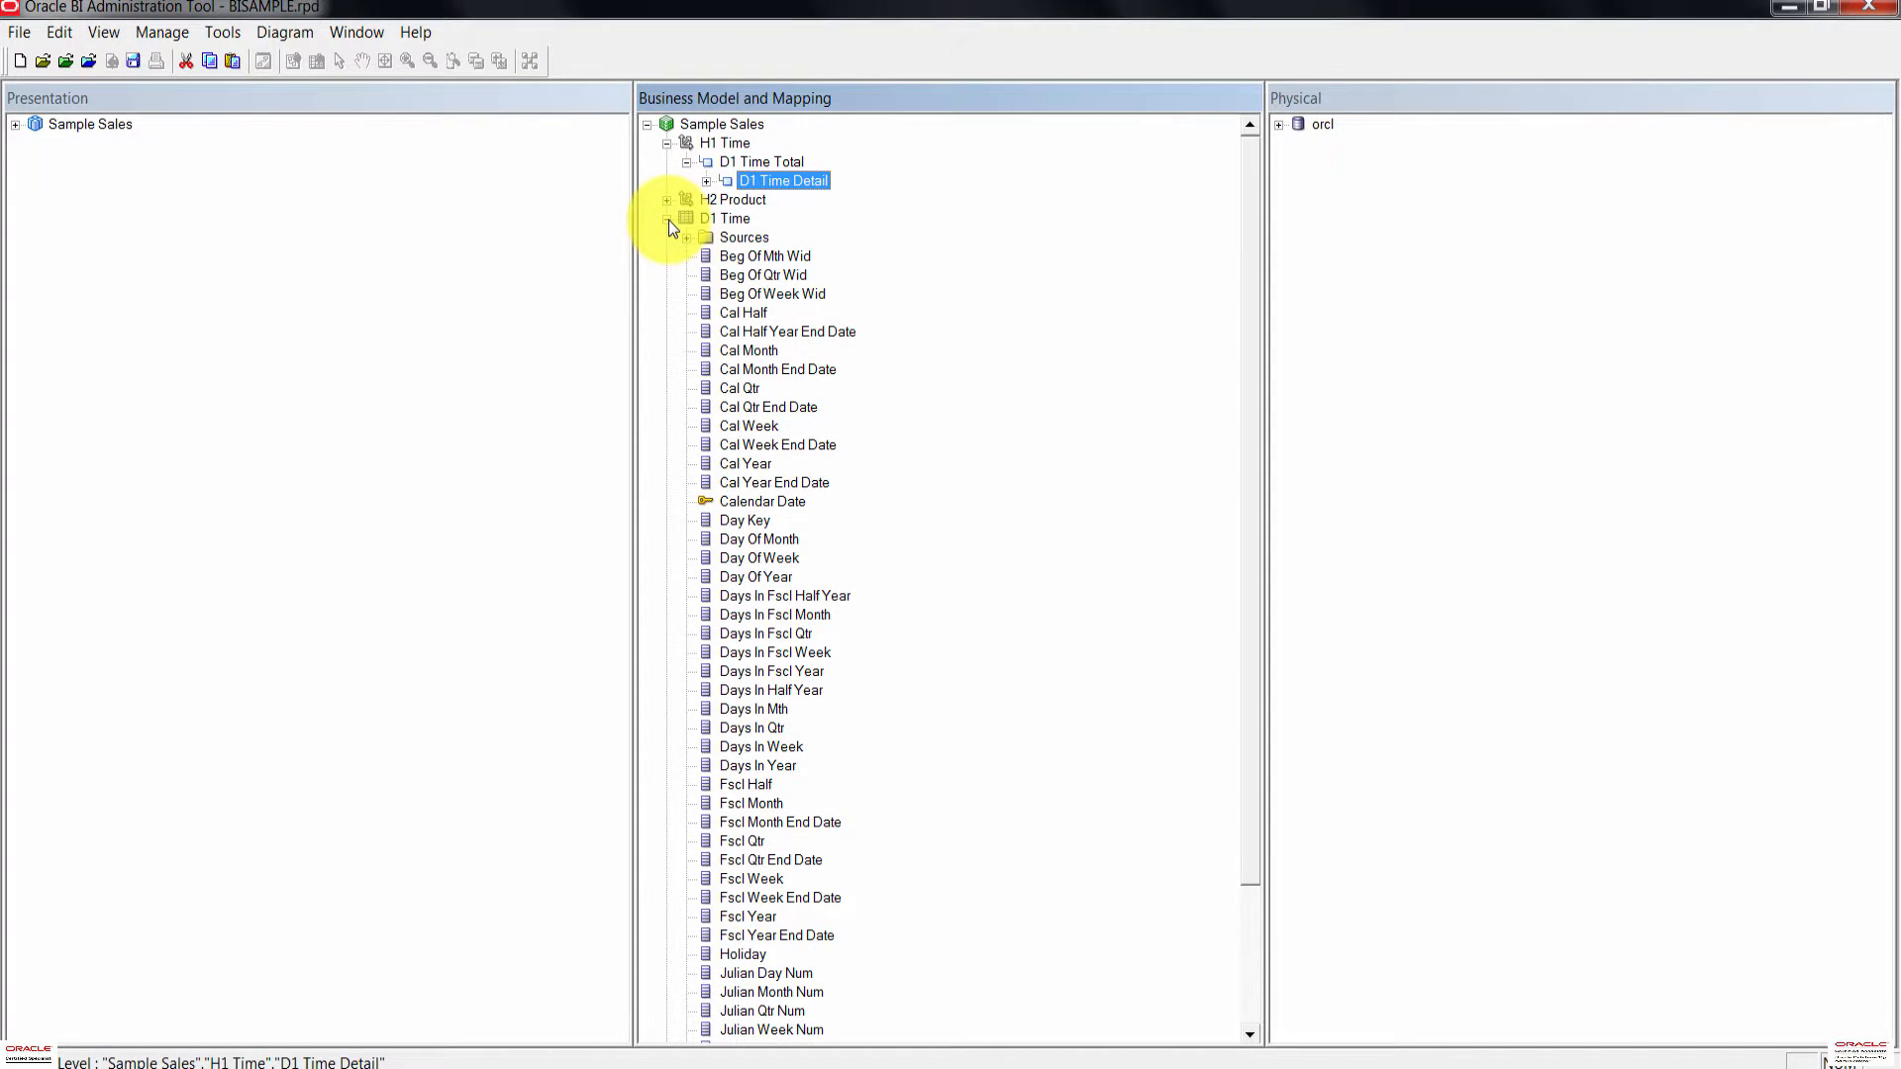
pyautogui.click(667, 219)
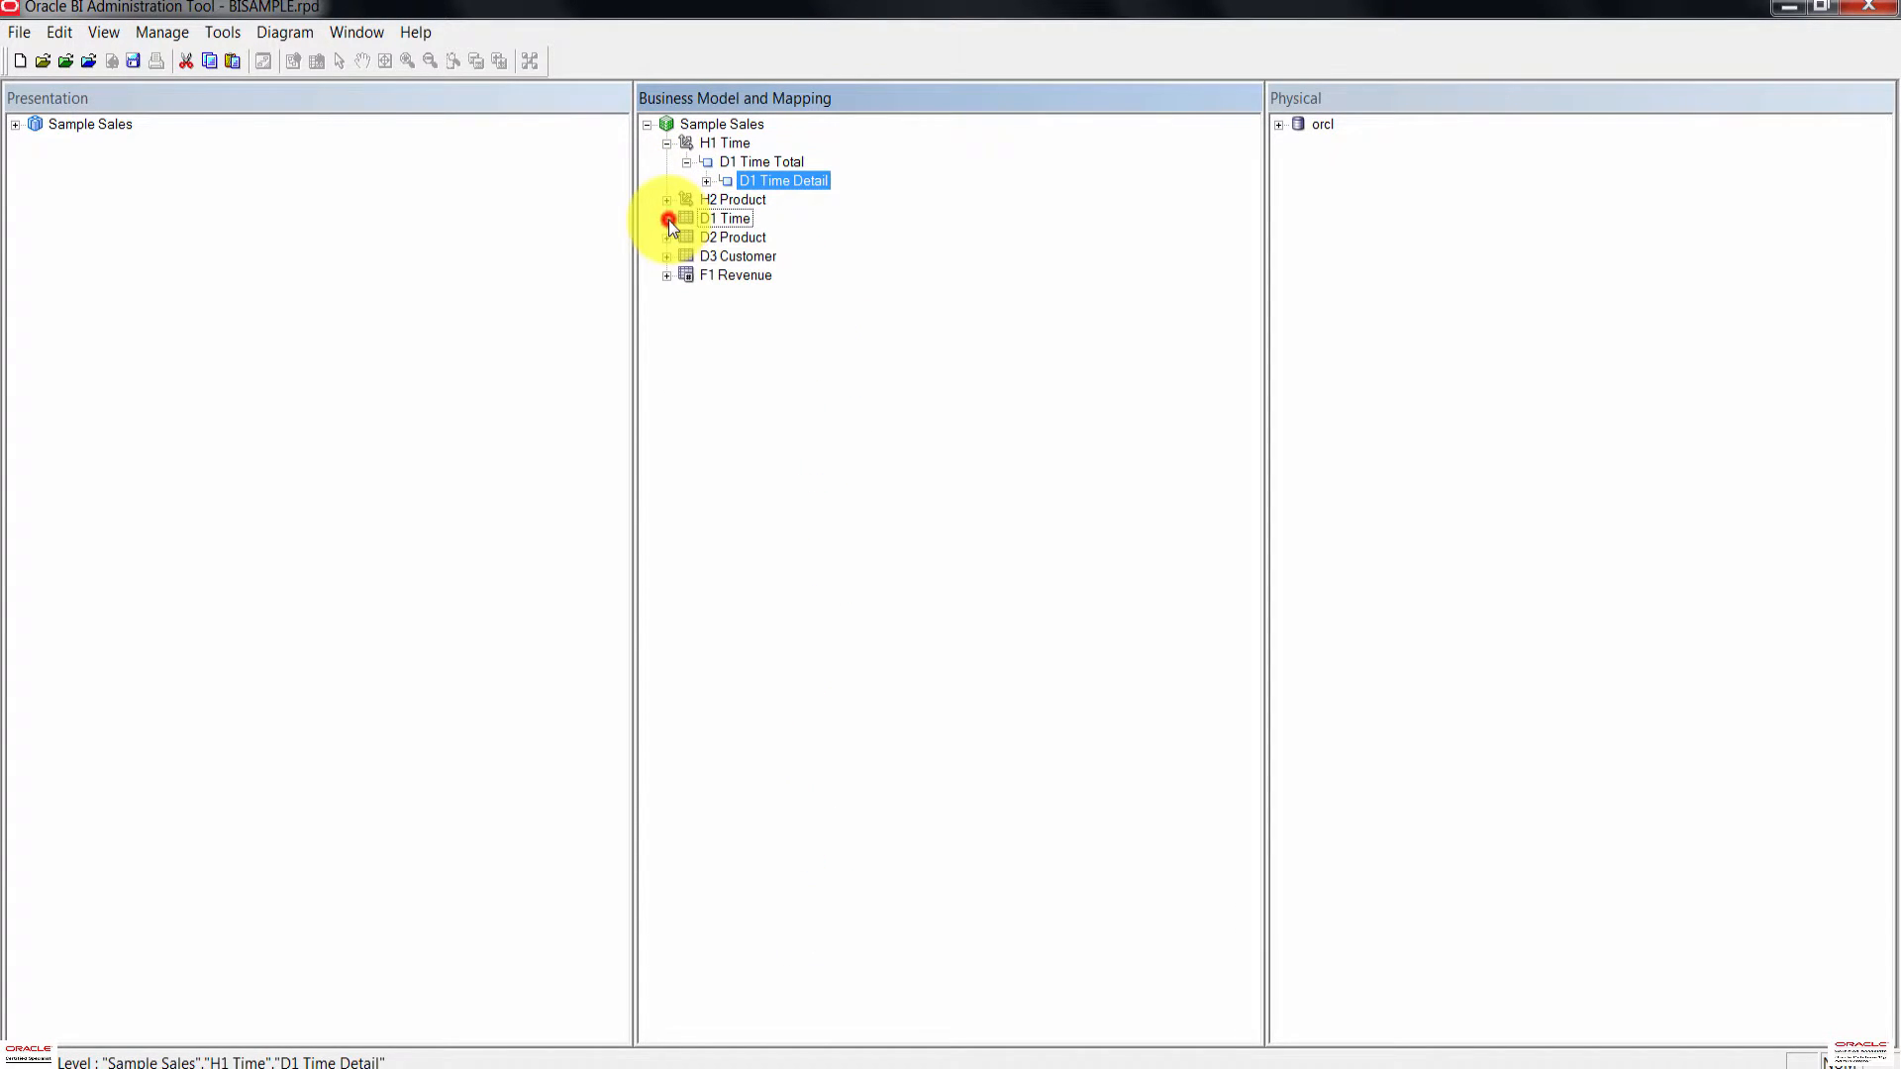
pyautogui.click(783, 484)
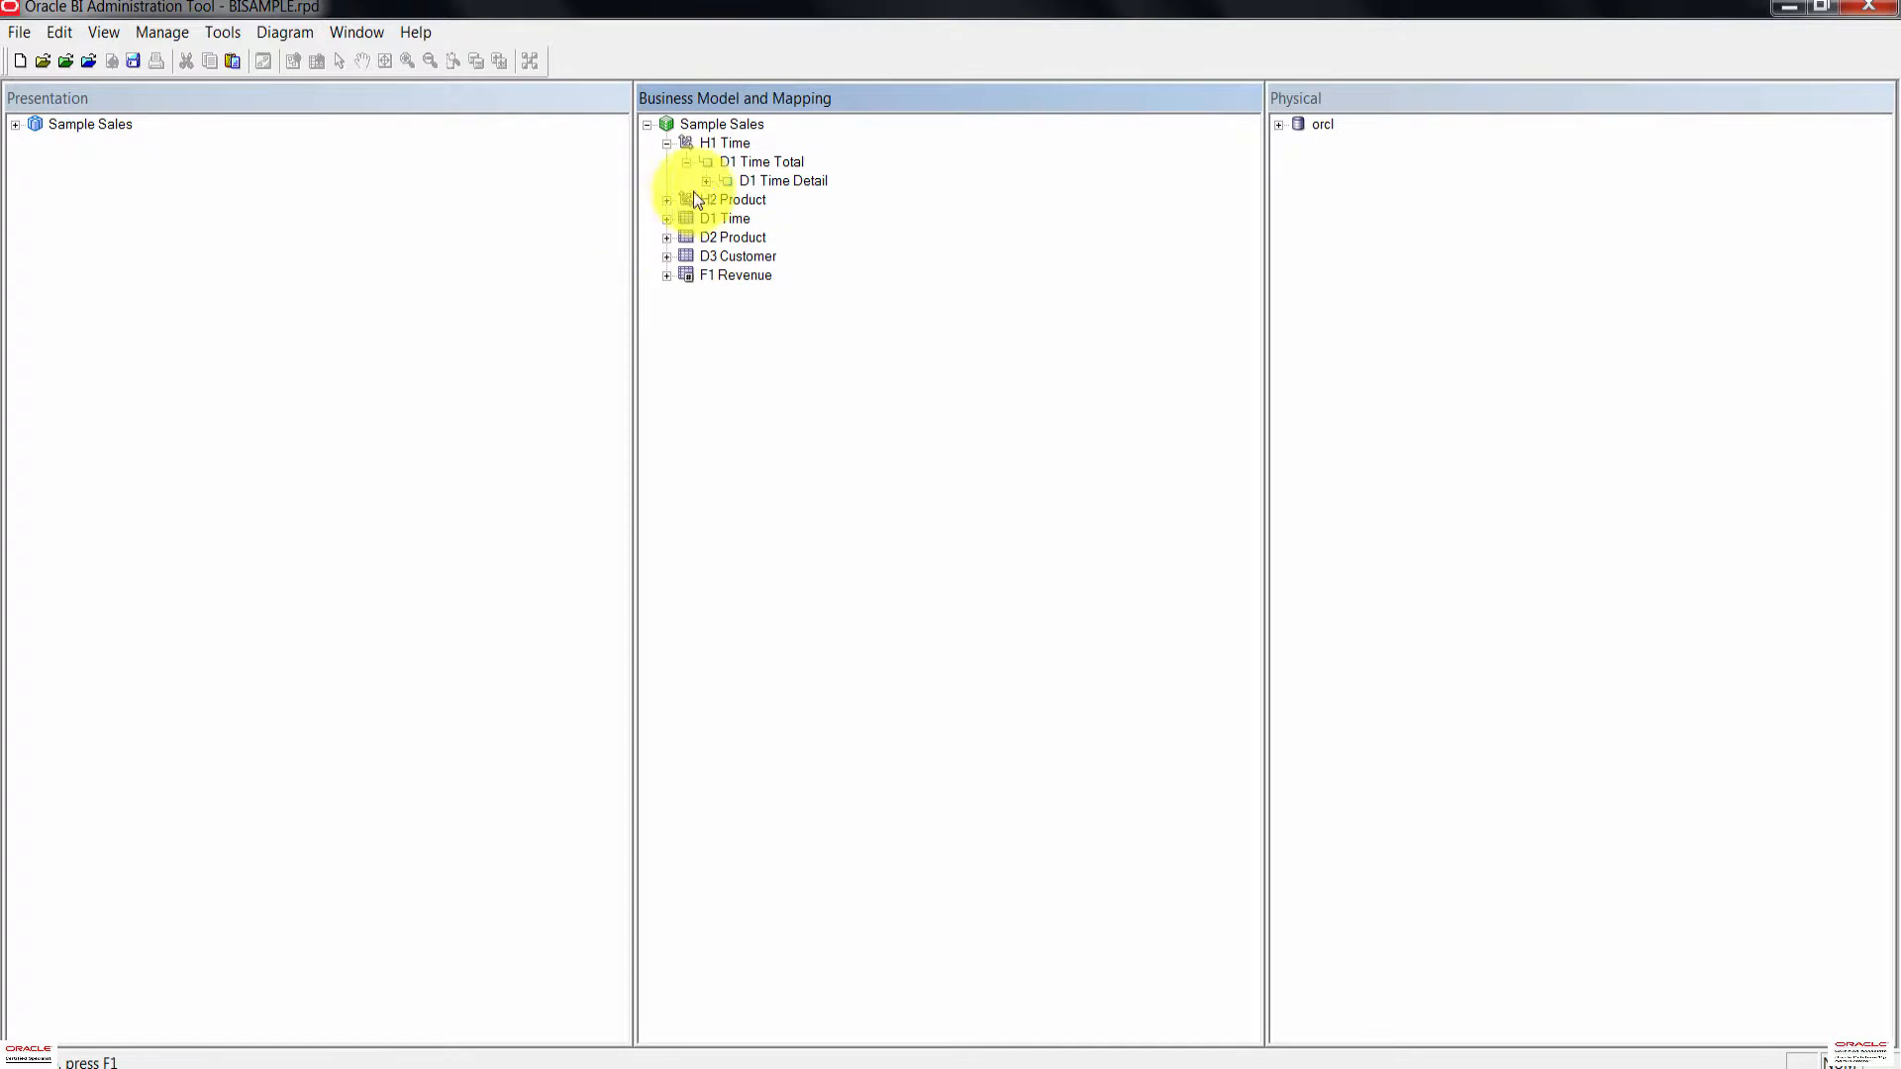
# Step: Rename the D1 Time Total level of the H1 Time hierarchy as Time Total
pyautogui.click(748, 163)
pyautogui.rightClick(749, 163)
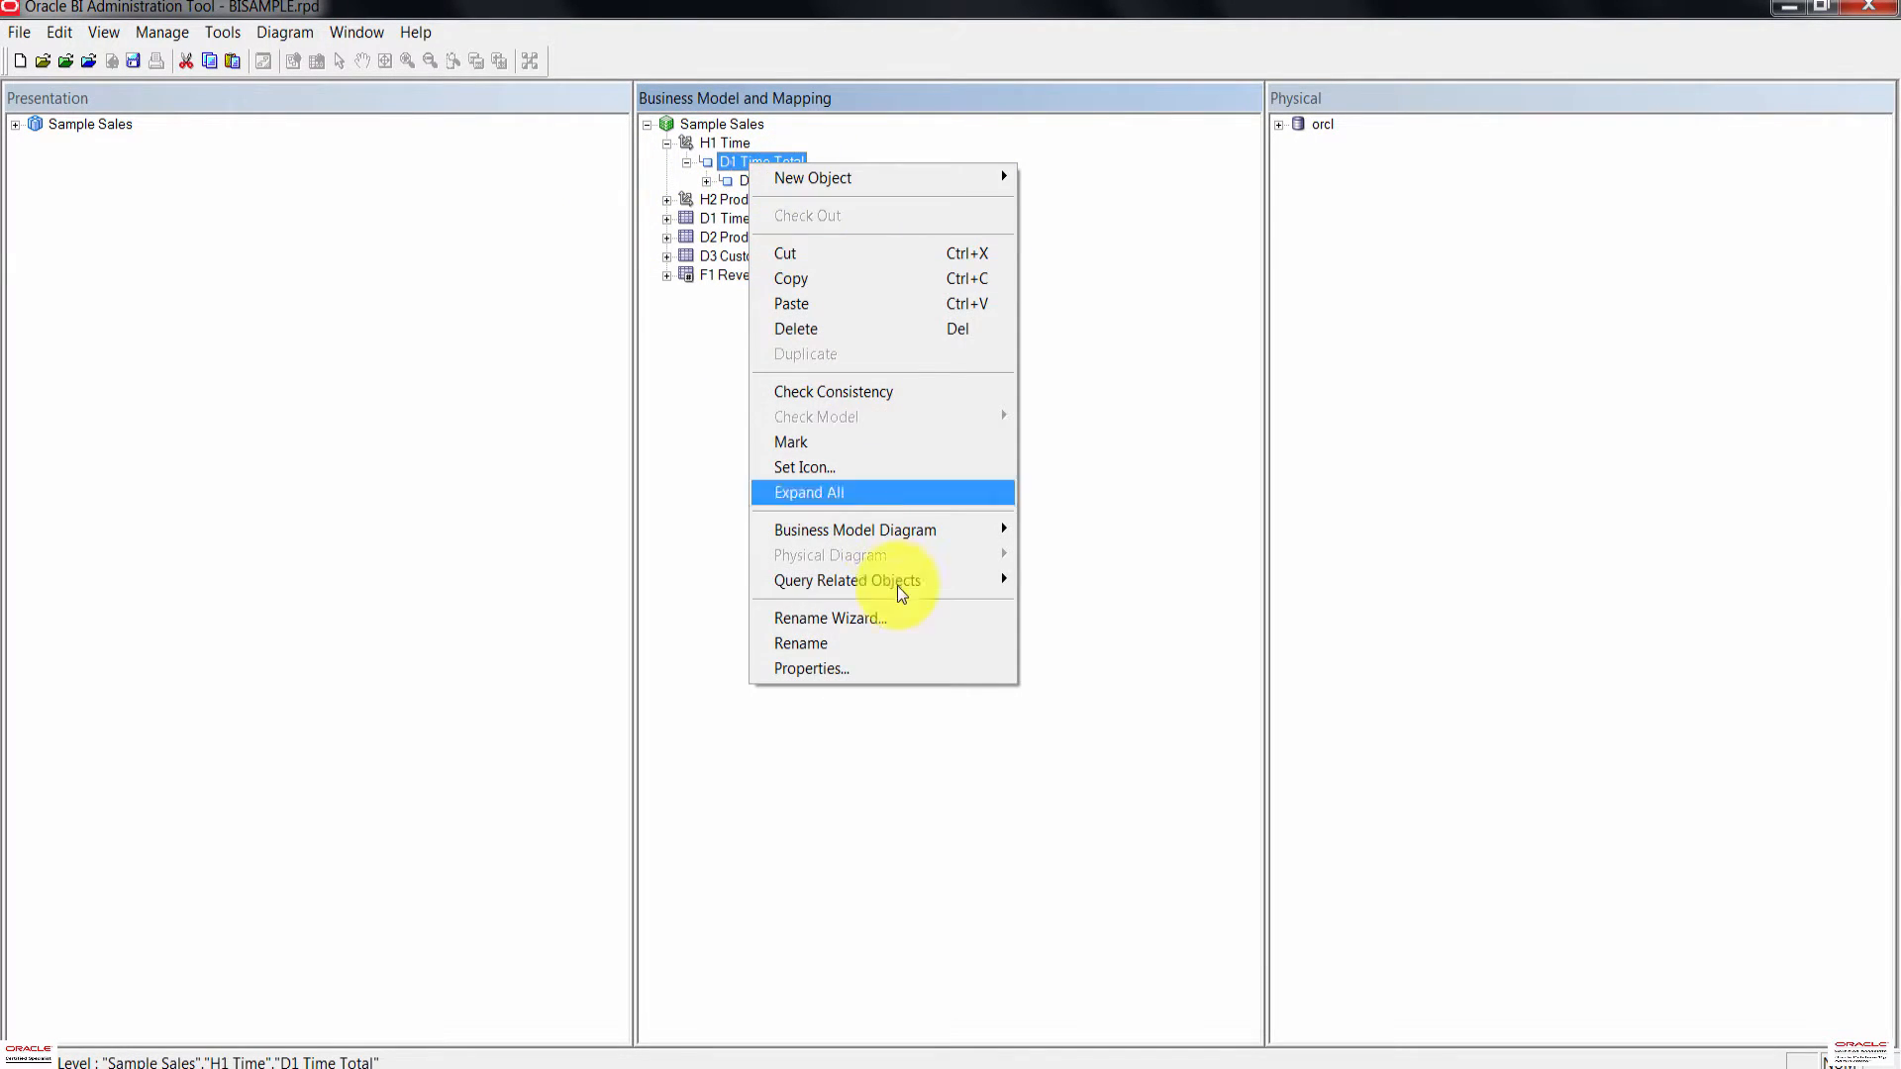
pyautogui.click(880, 649)
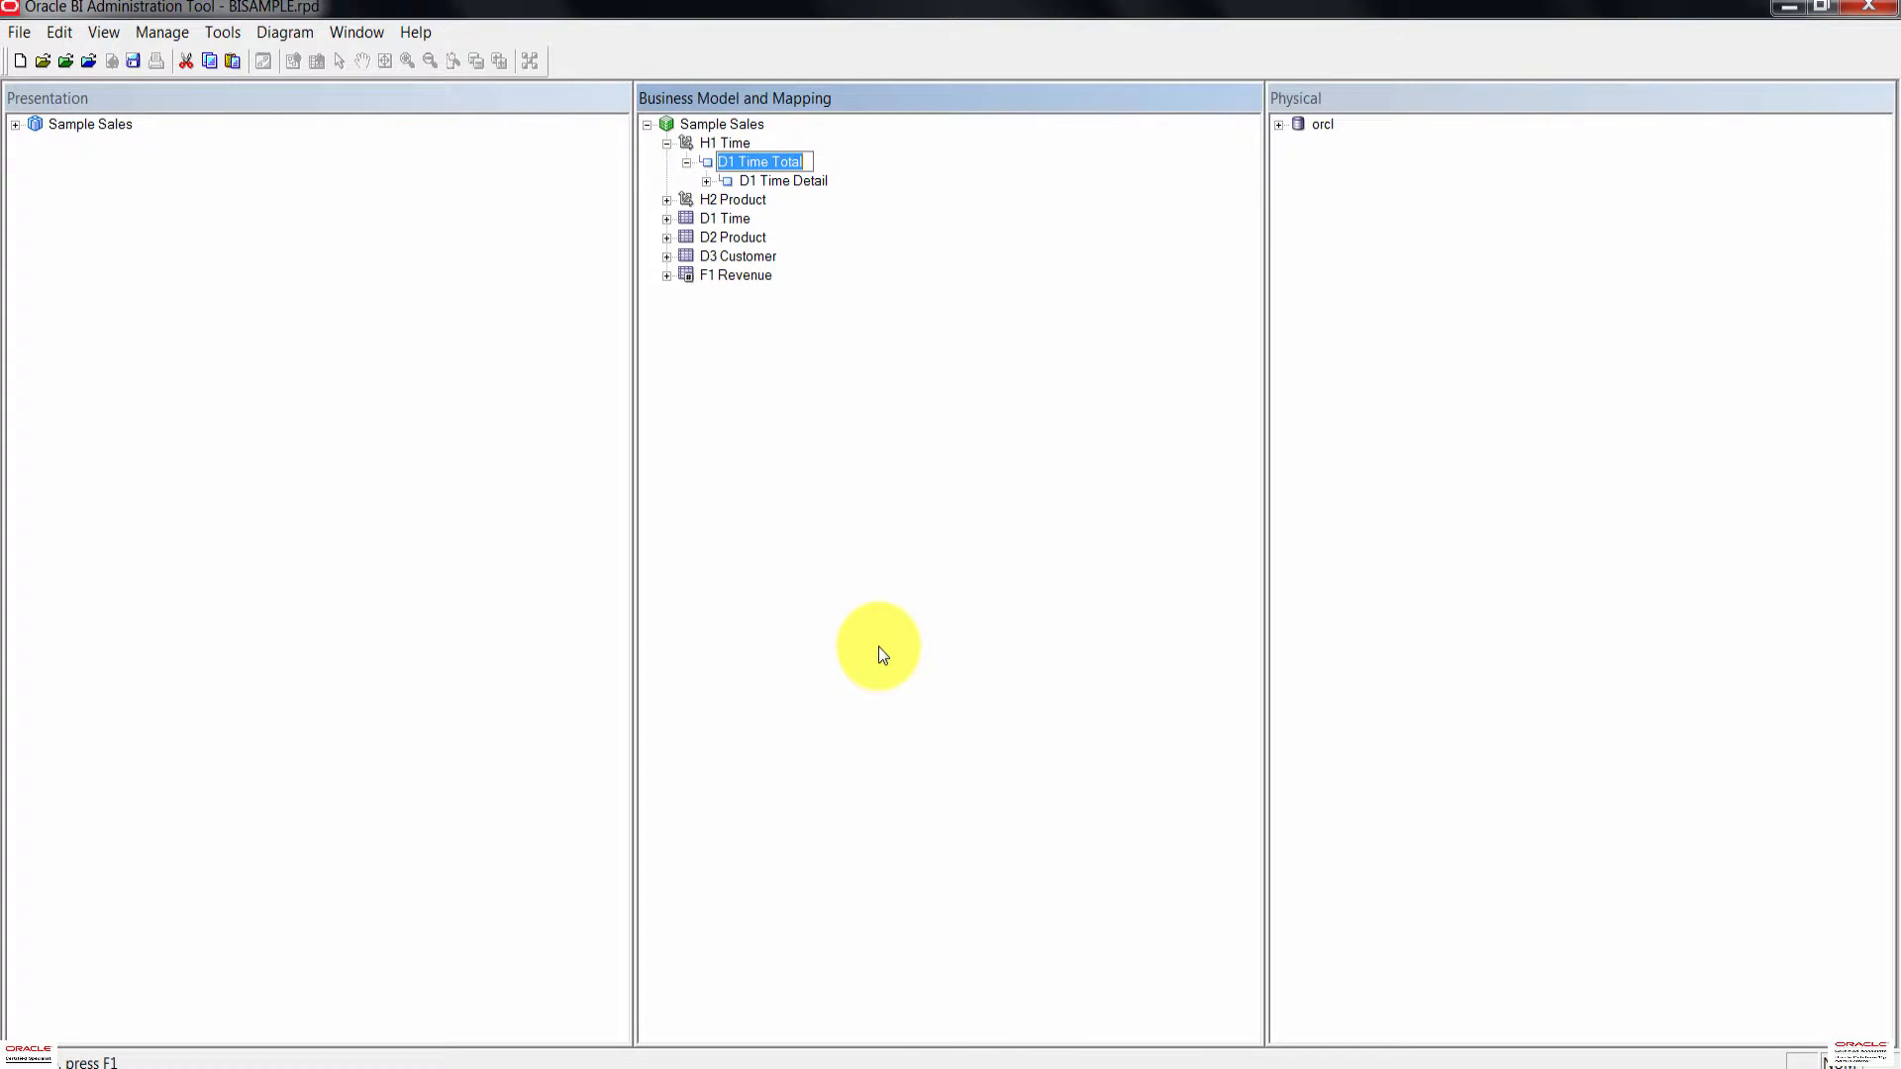
pyautogui.click(741, 160)
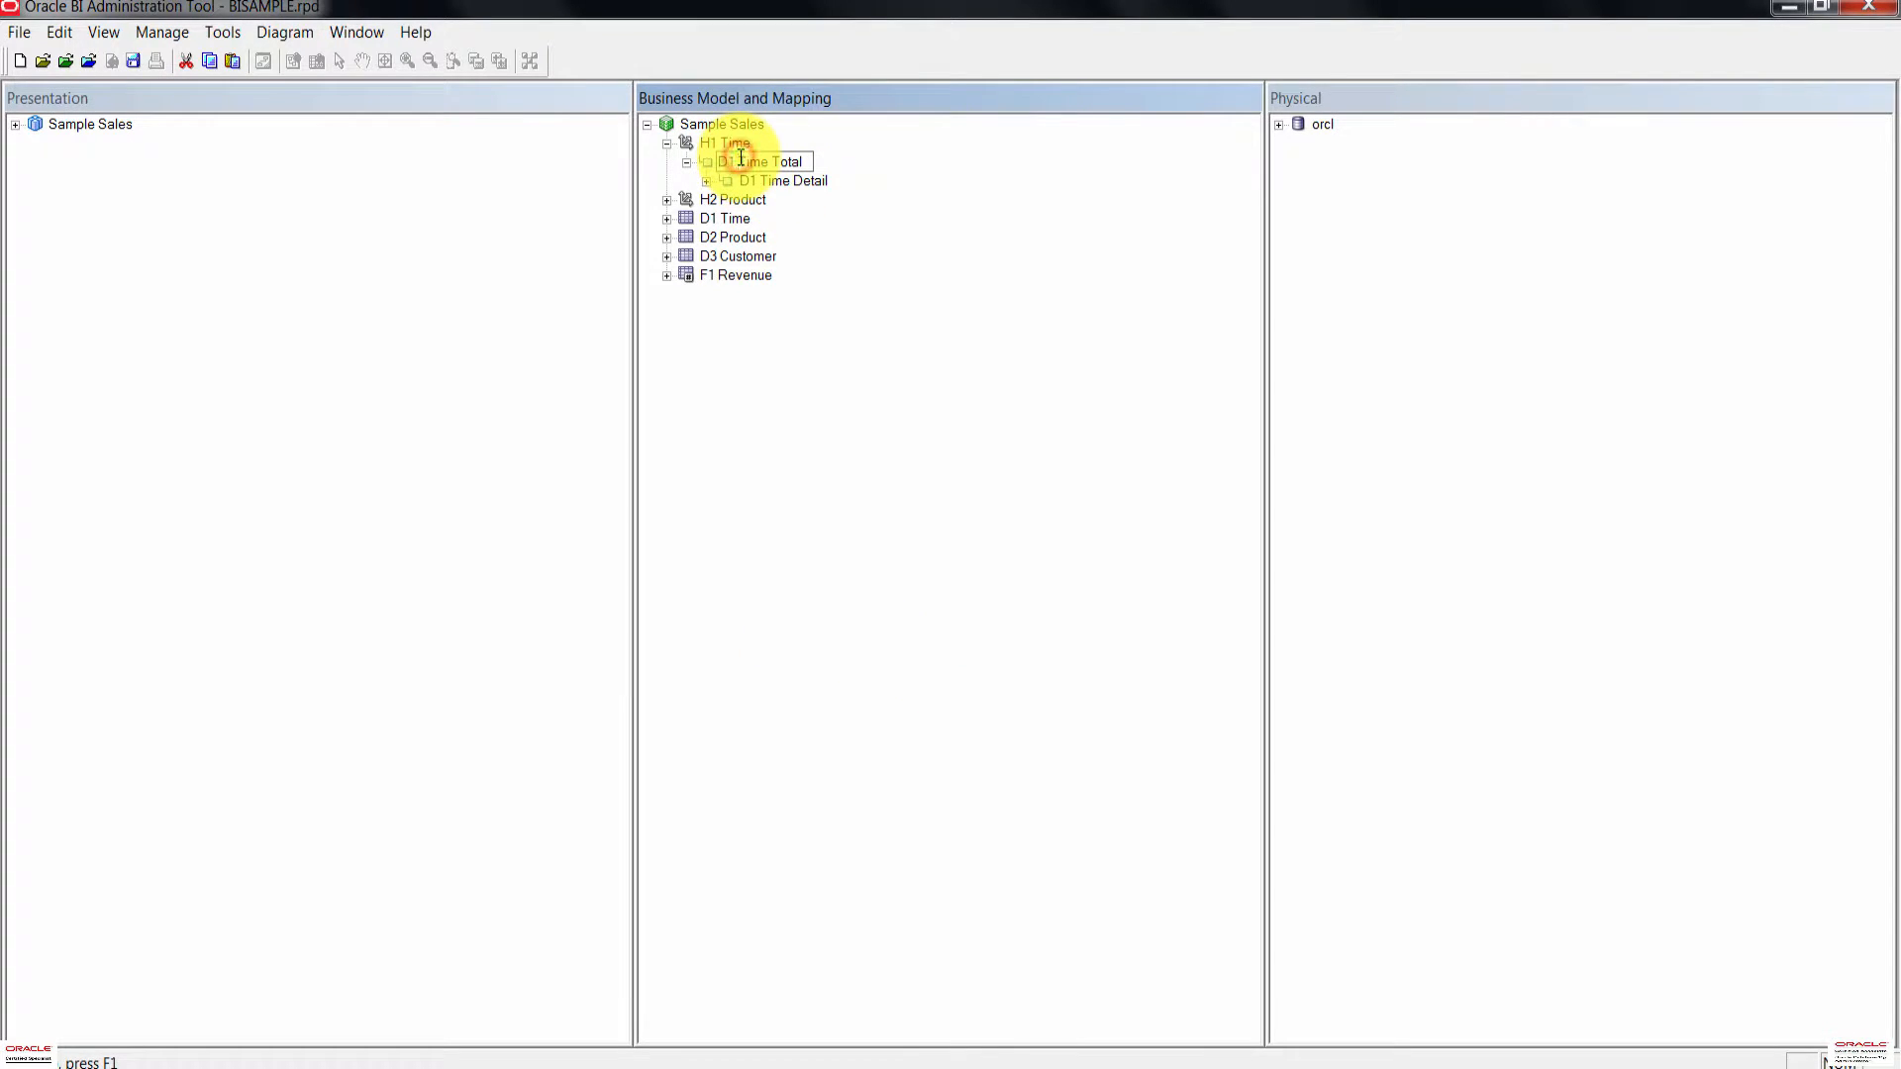
pyautogui.press('BackSpace')
pyautogui.press('BackSpace')
pyautogui.press('BackSpace')
pyautogui.press('Return')
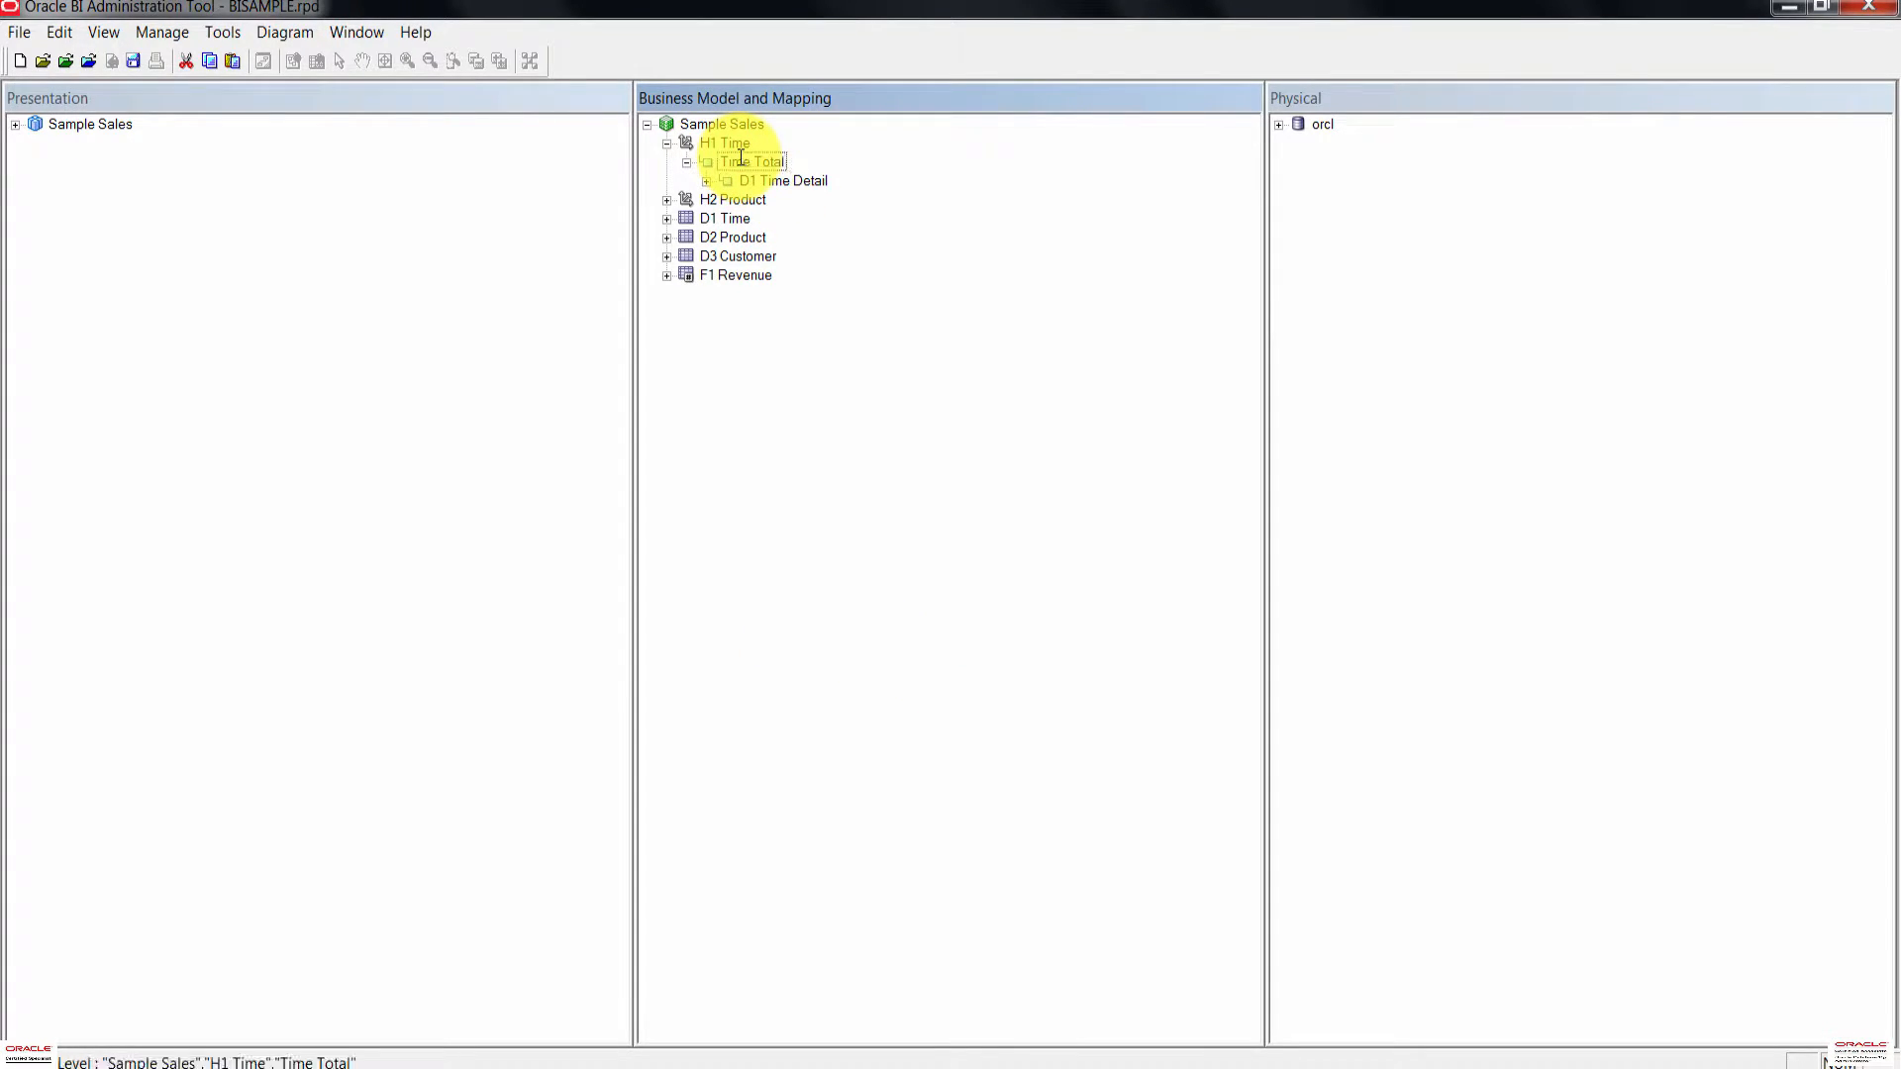
pyautogui.click(702, 568)
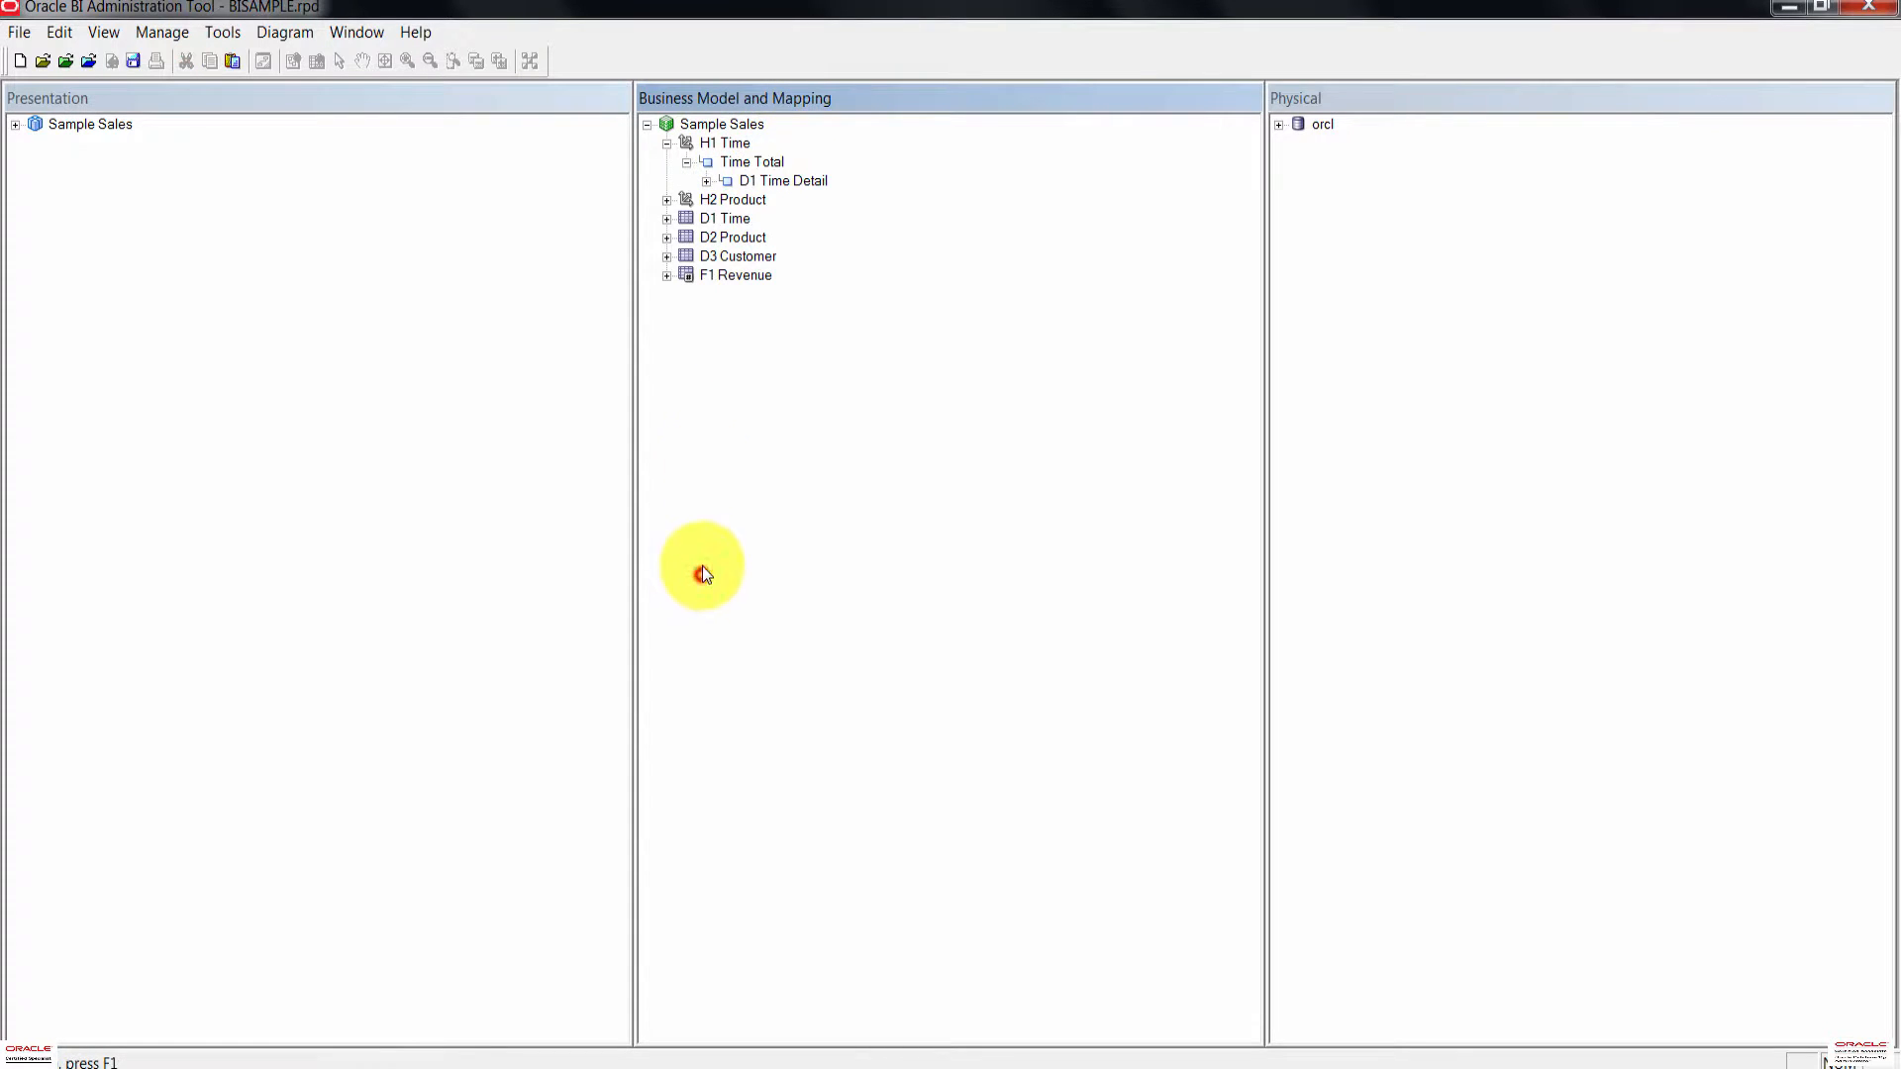
# Step: Rename the D1 Time Detail level of the H1 Time hierarchy as Time Detail
pyautogui.click(774, 181)
pyautogui.rightClick(773, 182)
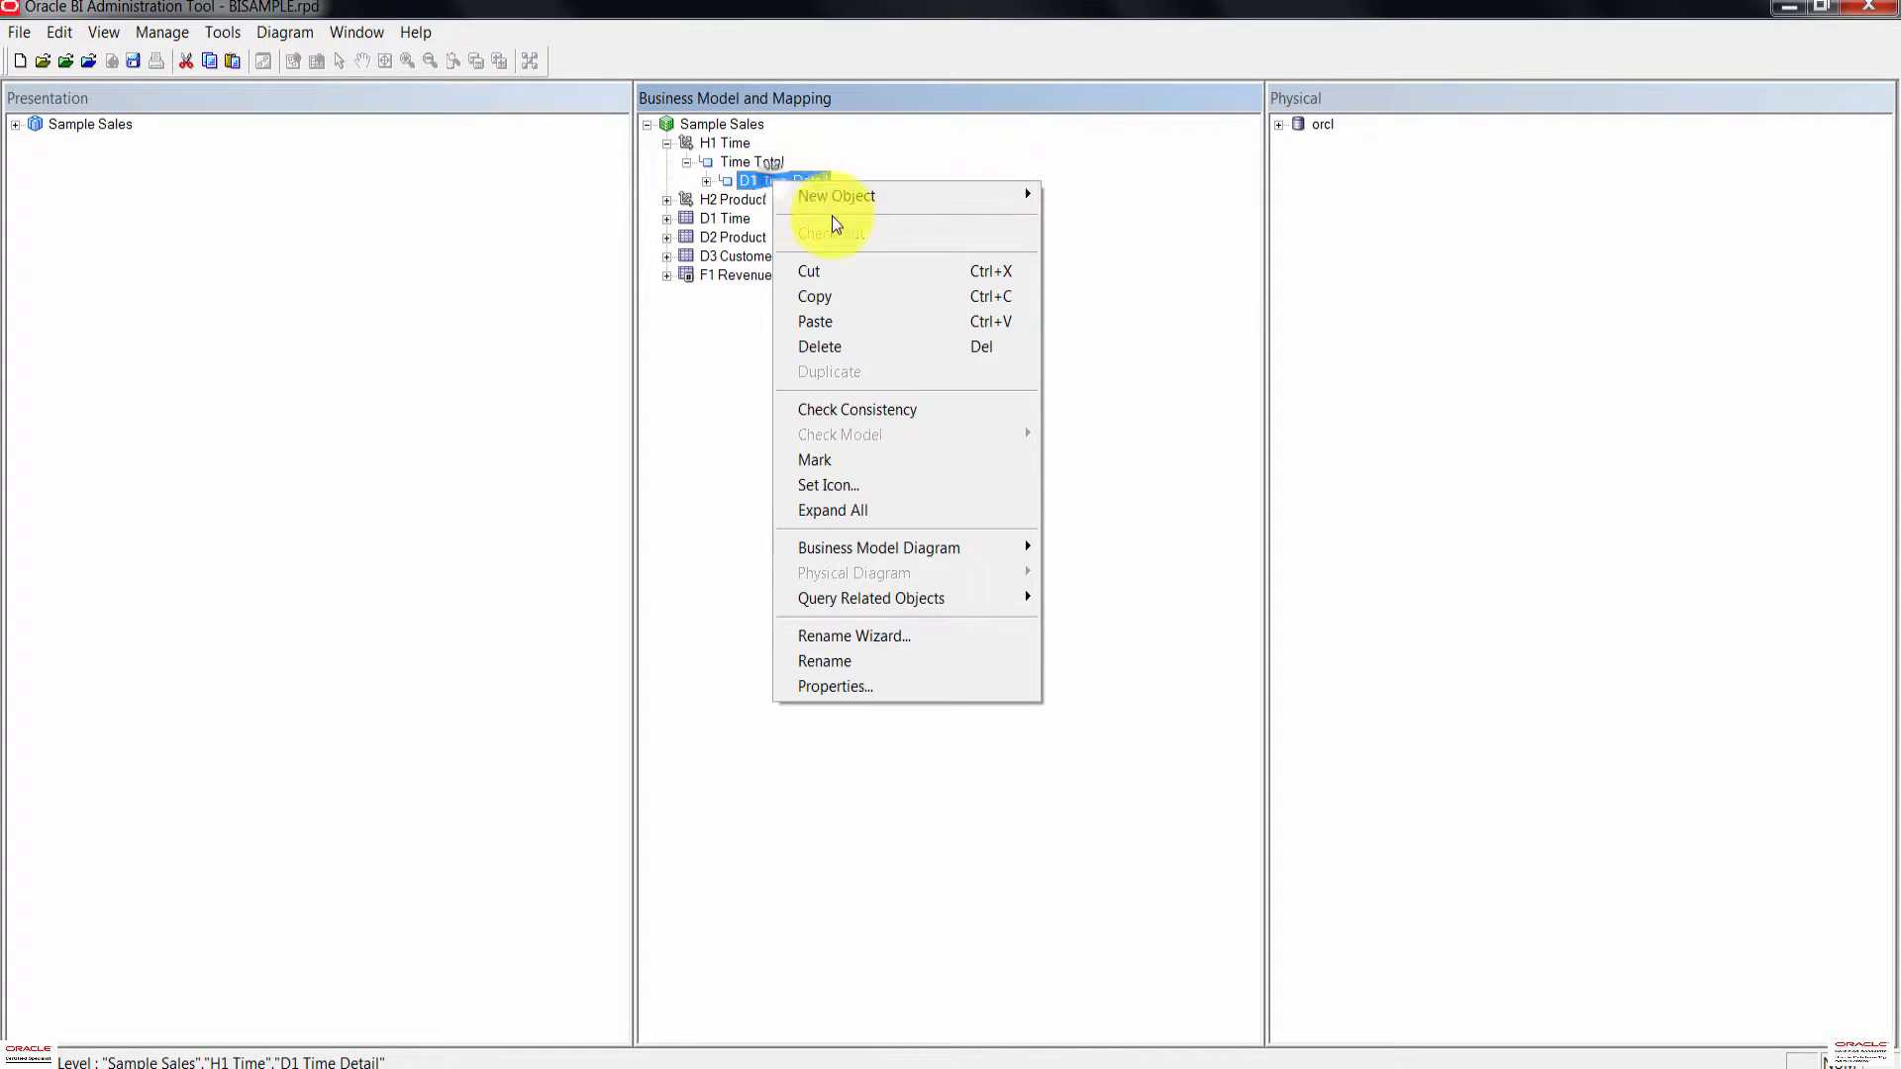
pyautogui.click(870, 662)
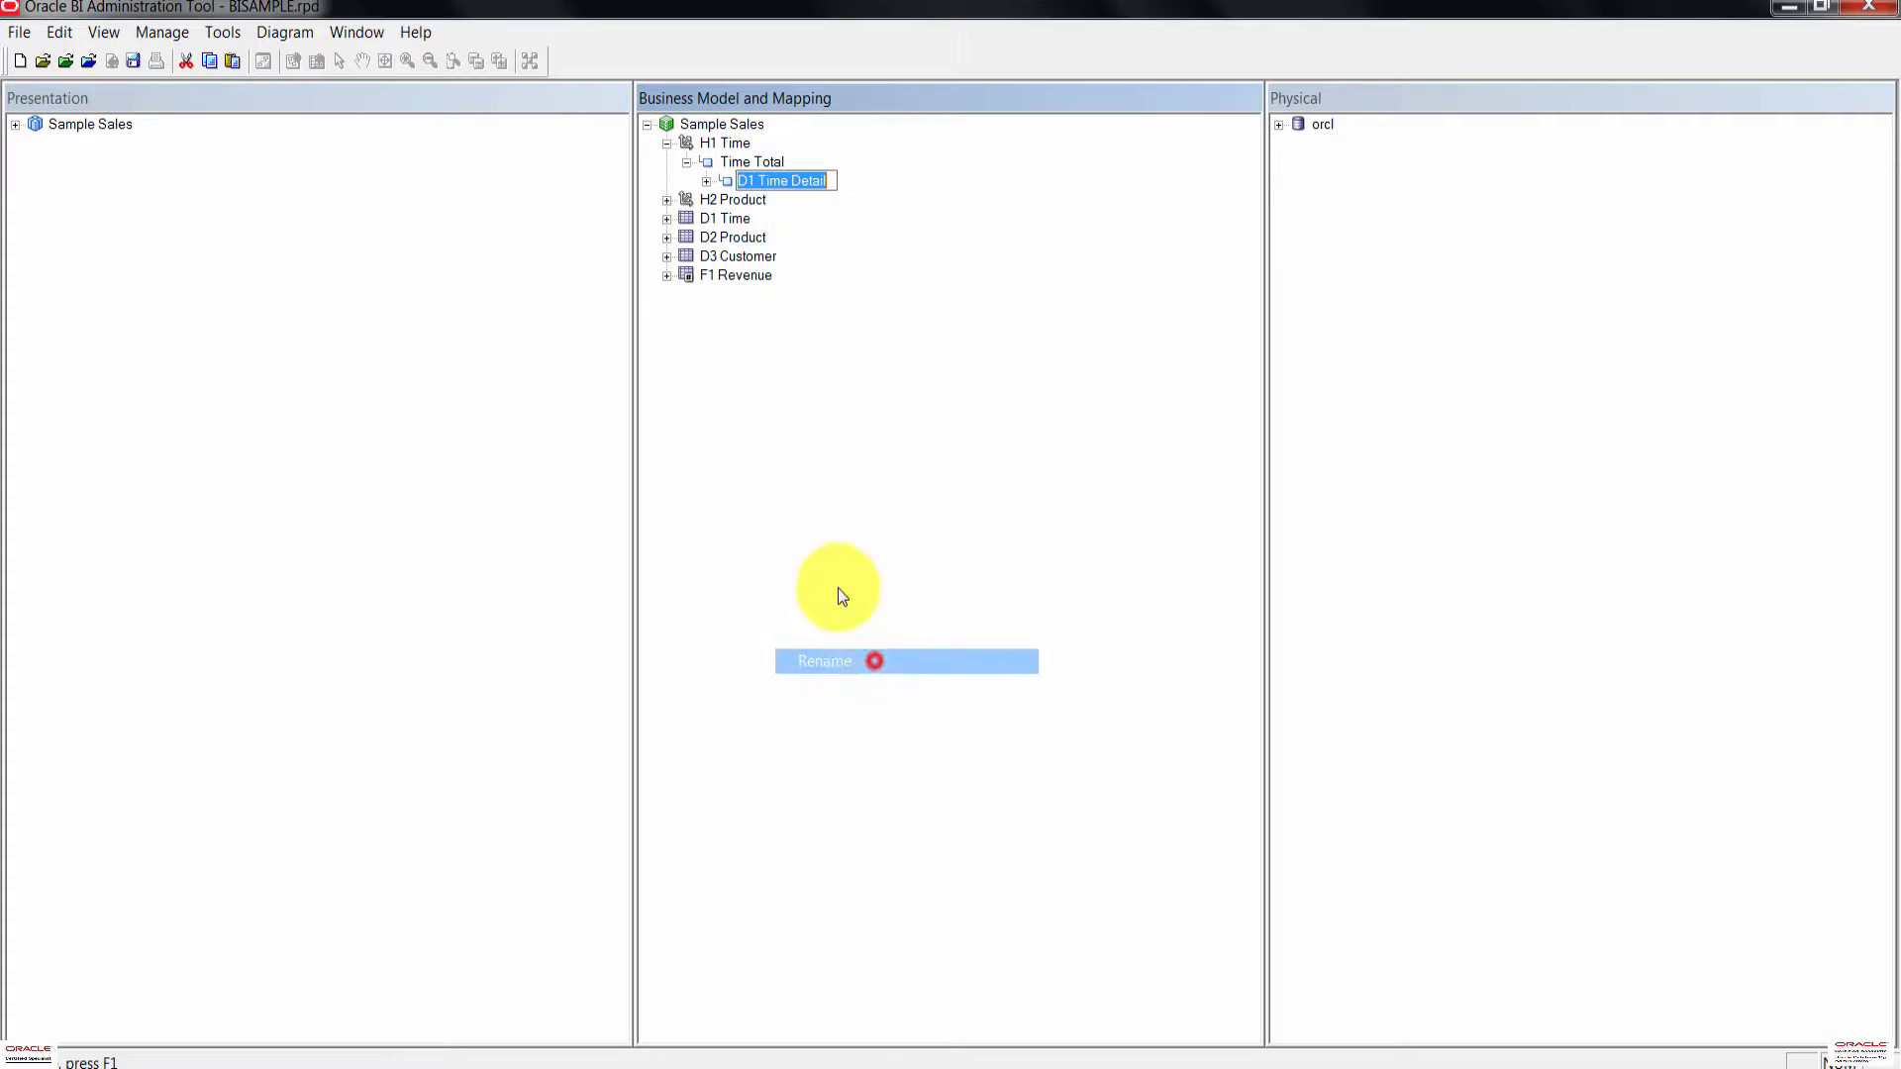
pyautogui.click(813, 181)
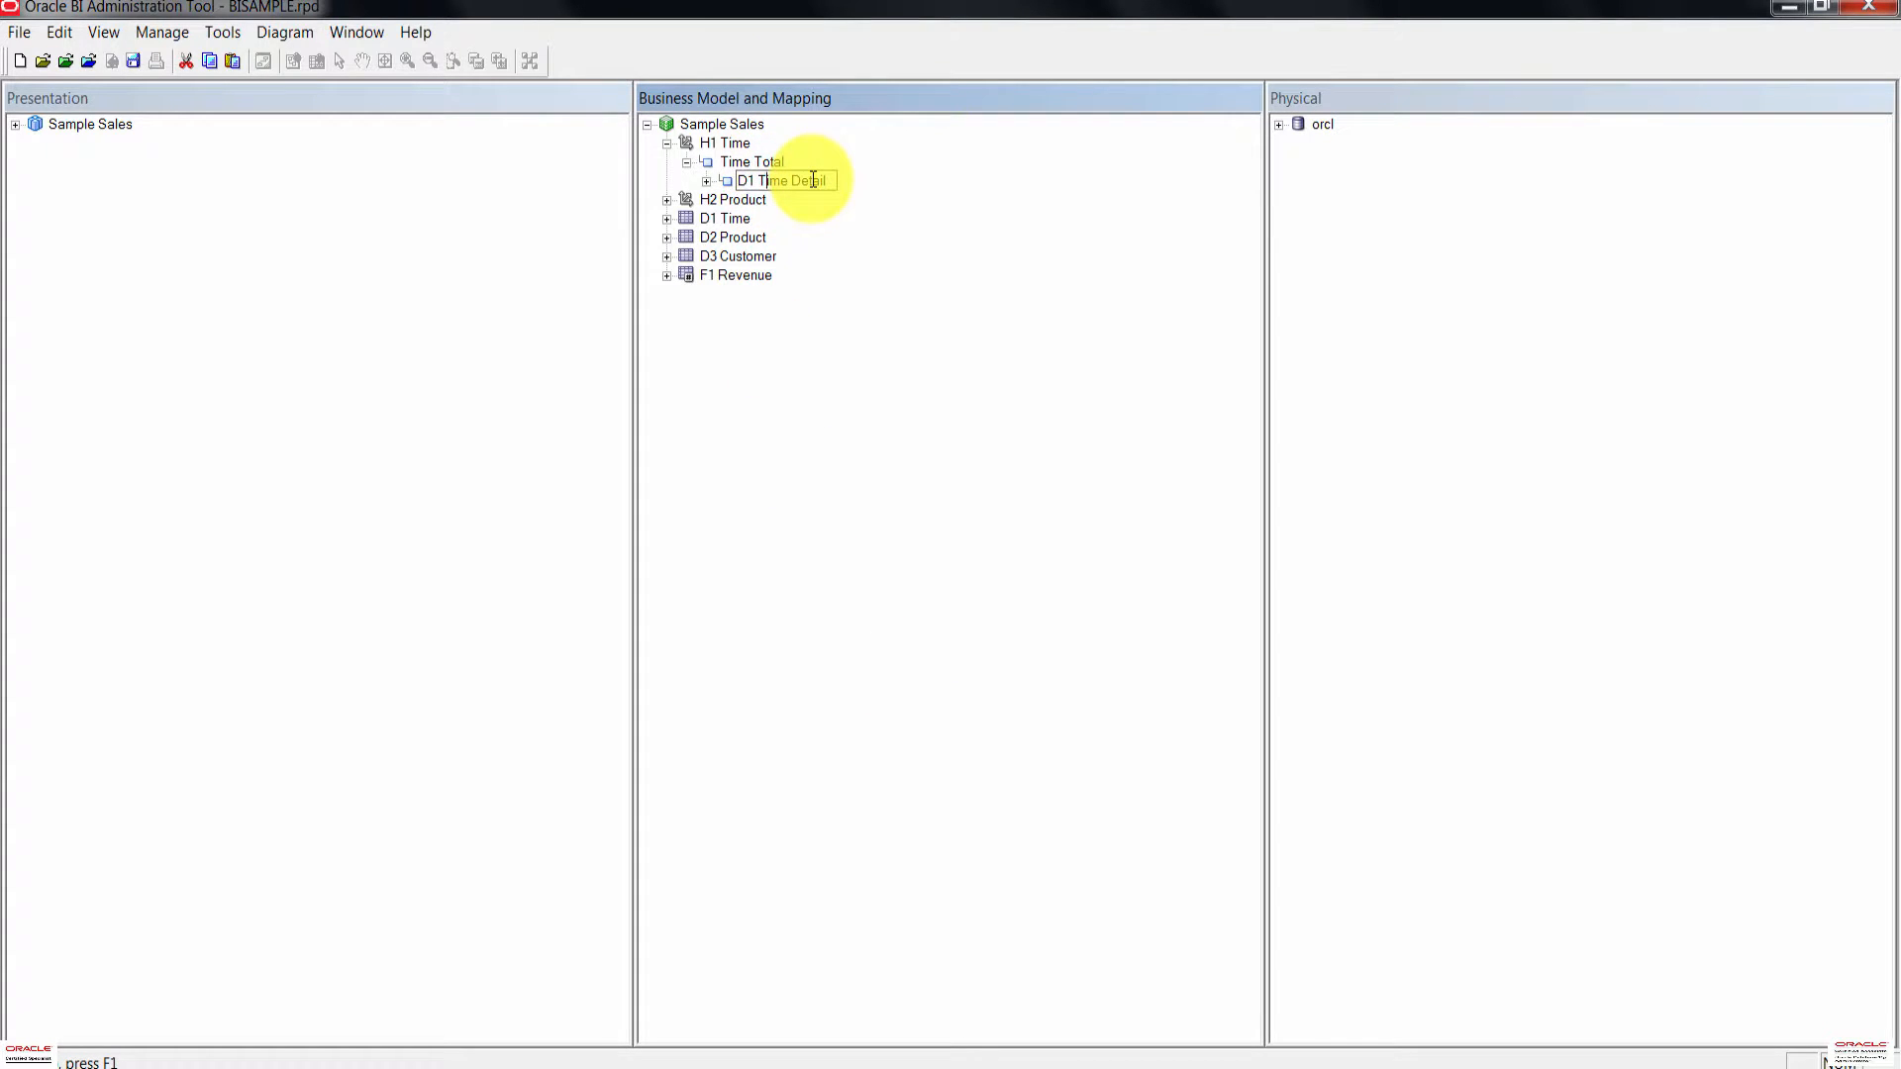
pyautogui.press('BackSpace')
pyautogui.press('BackSpace')
pyautogui.press('BackSpace')
pyautogui.press('Return')
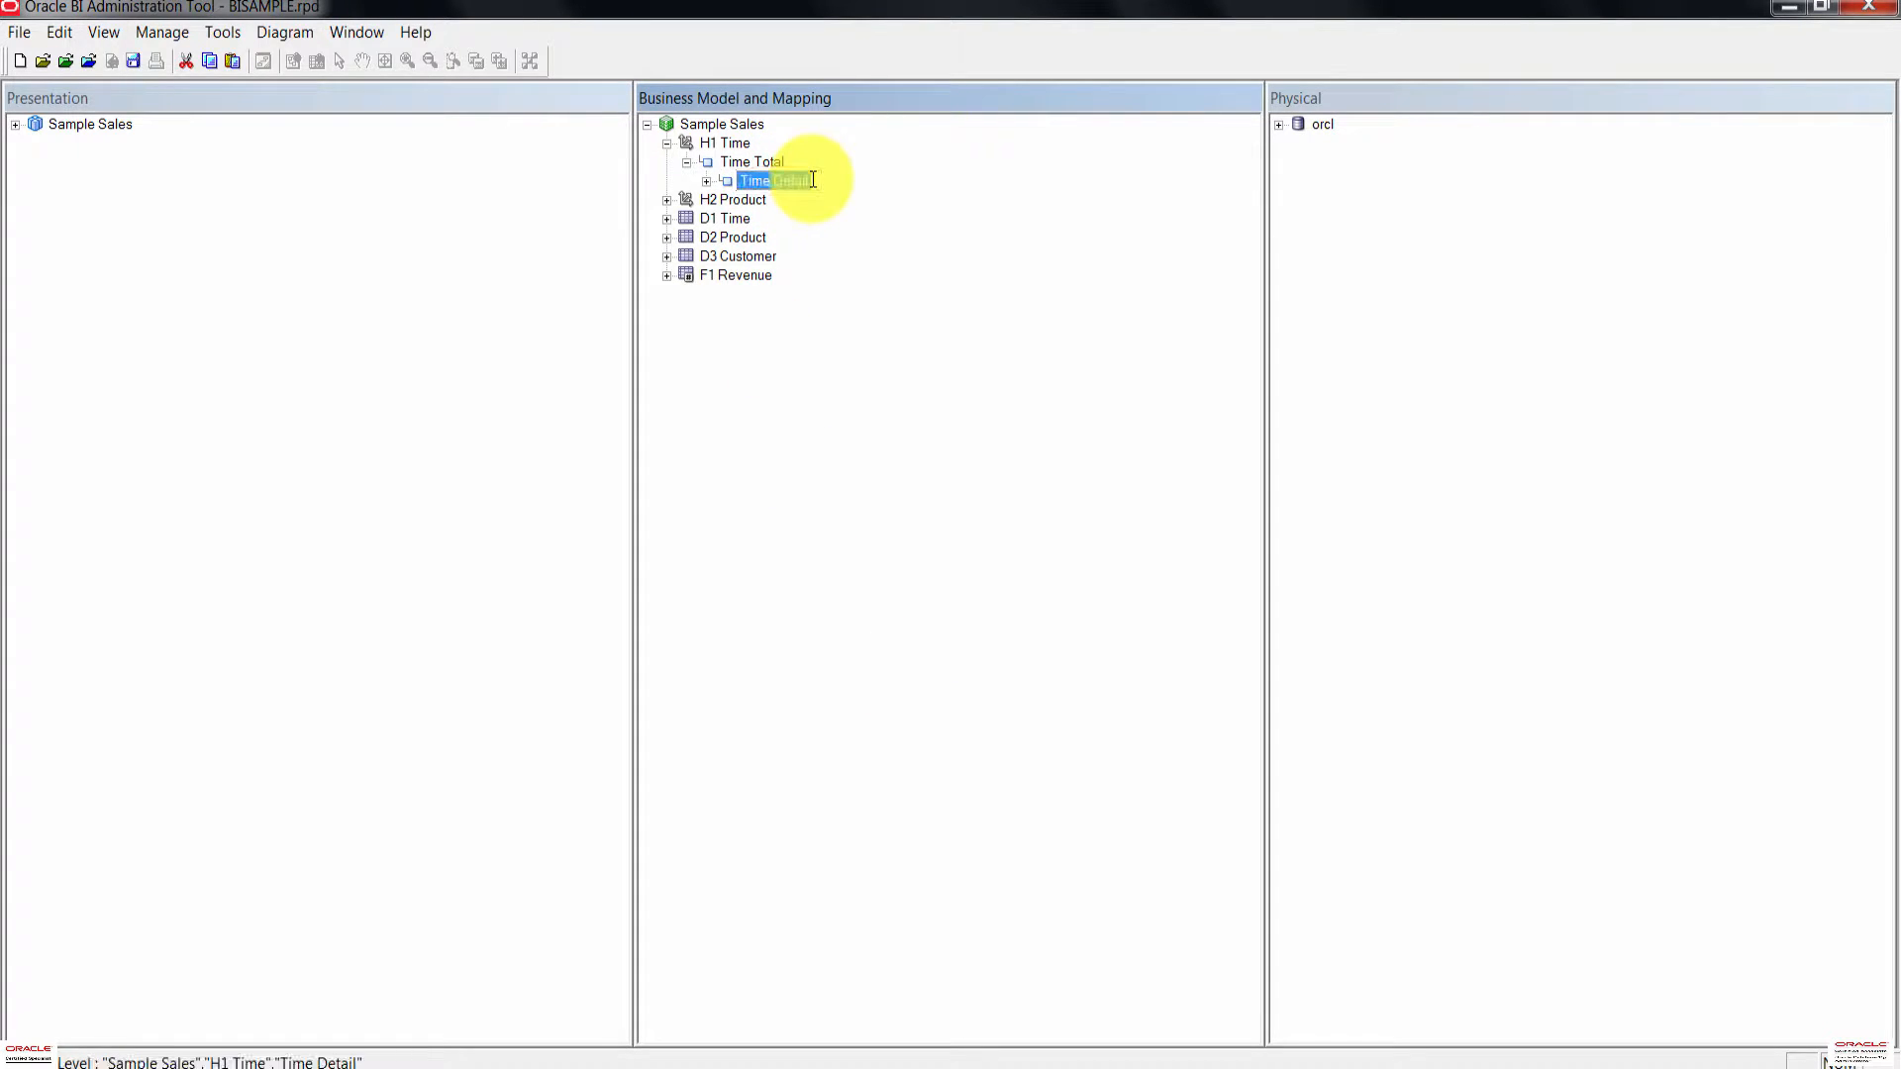
pyautogui.click(881, 532)
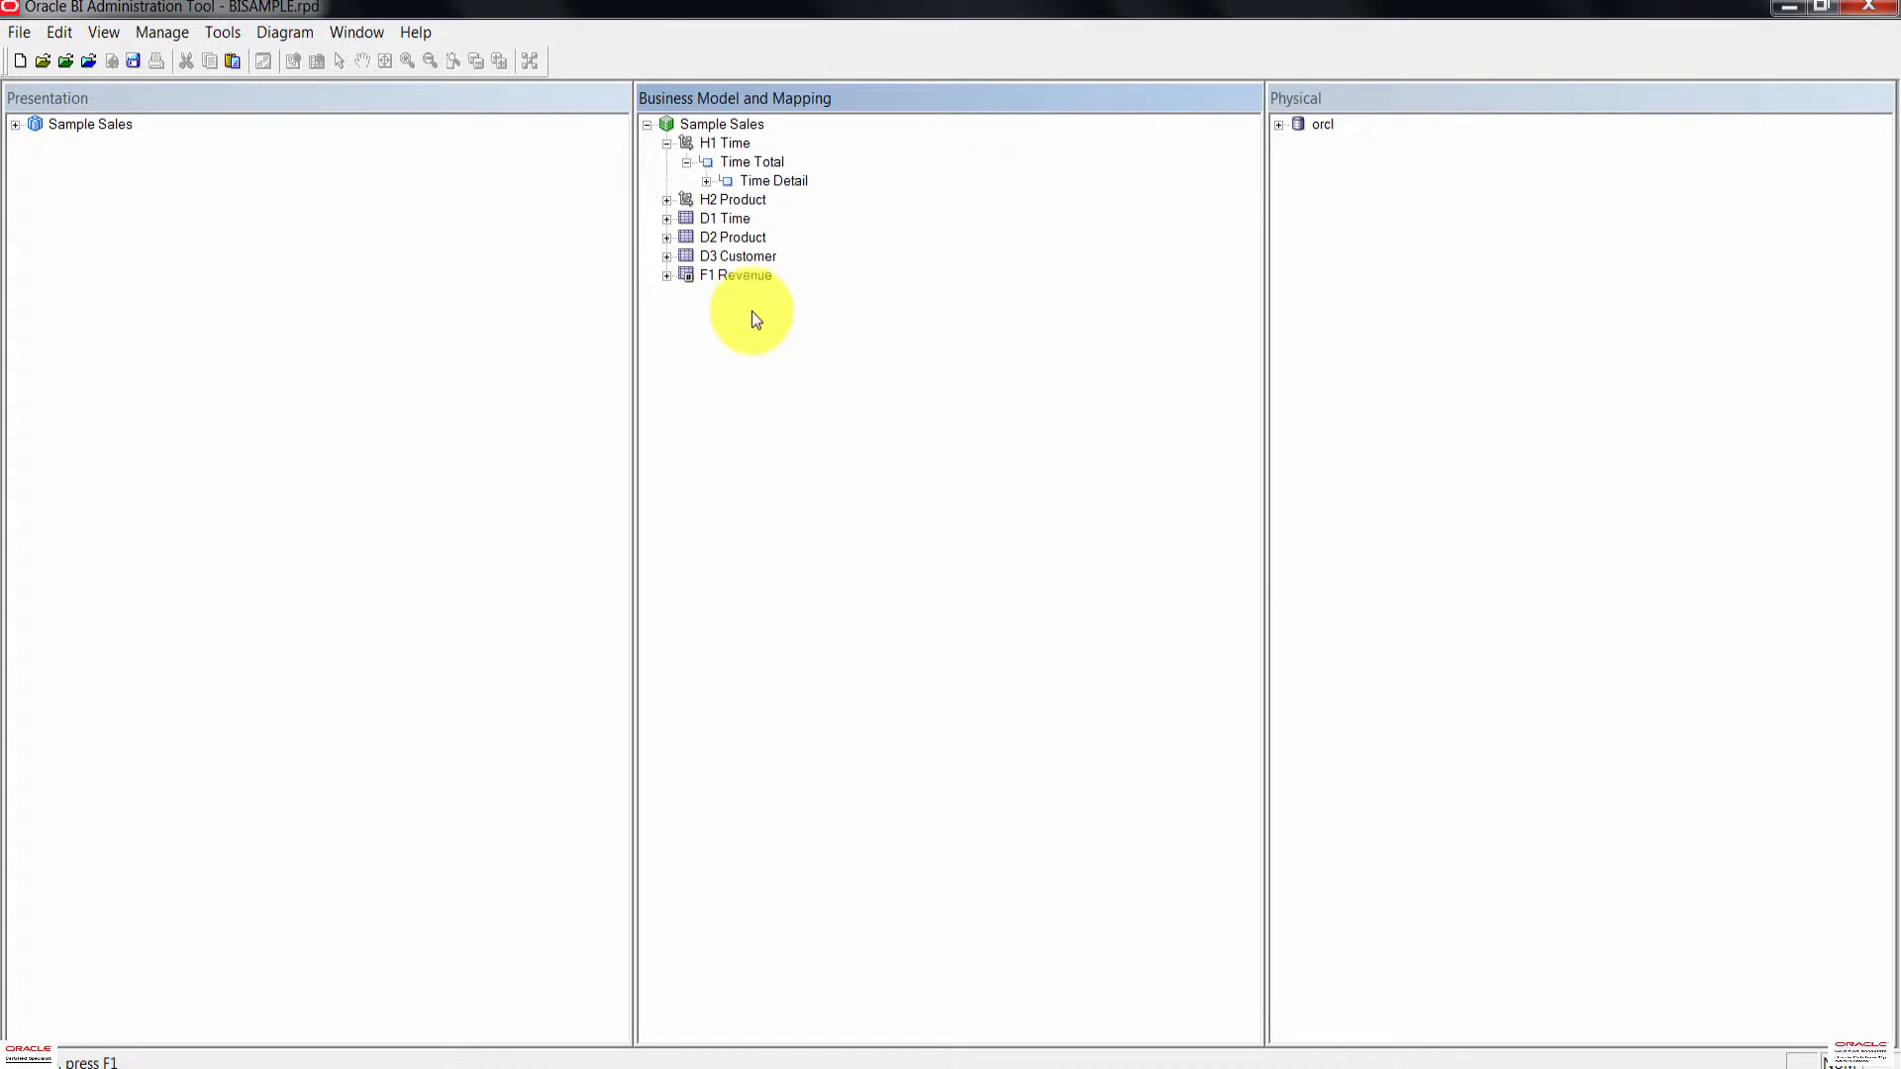
# Step: Create a parent level named Week above Time Detail, with rollup to higher levels of aggregation supported
pyautogui.click(769, 176)
pyautogui.rightClick(769, 176)
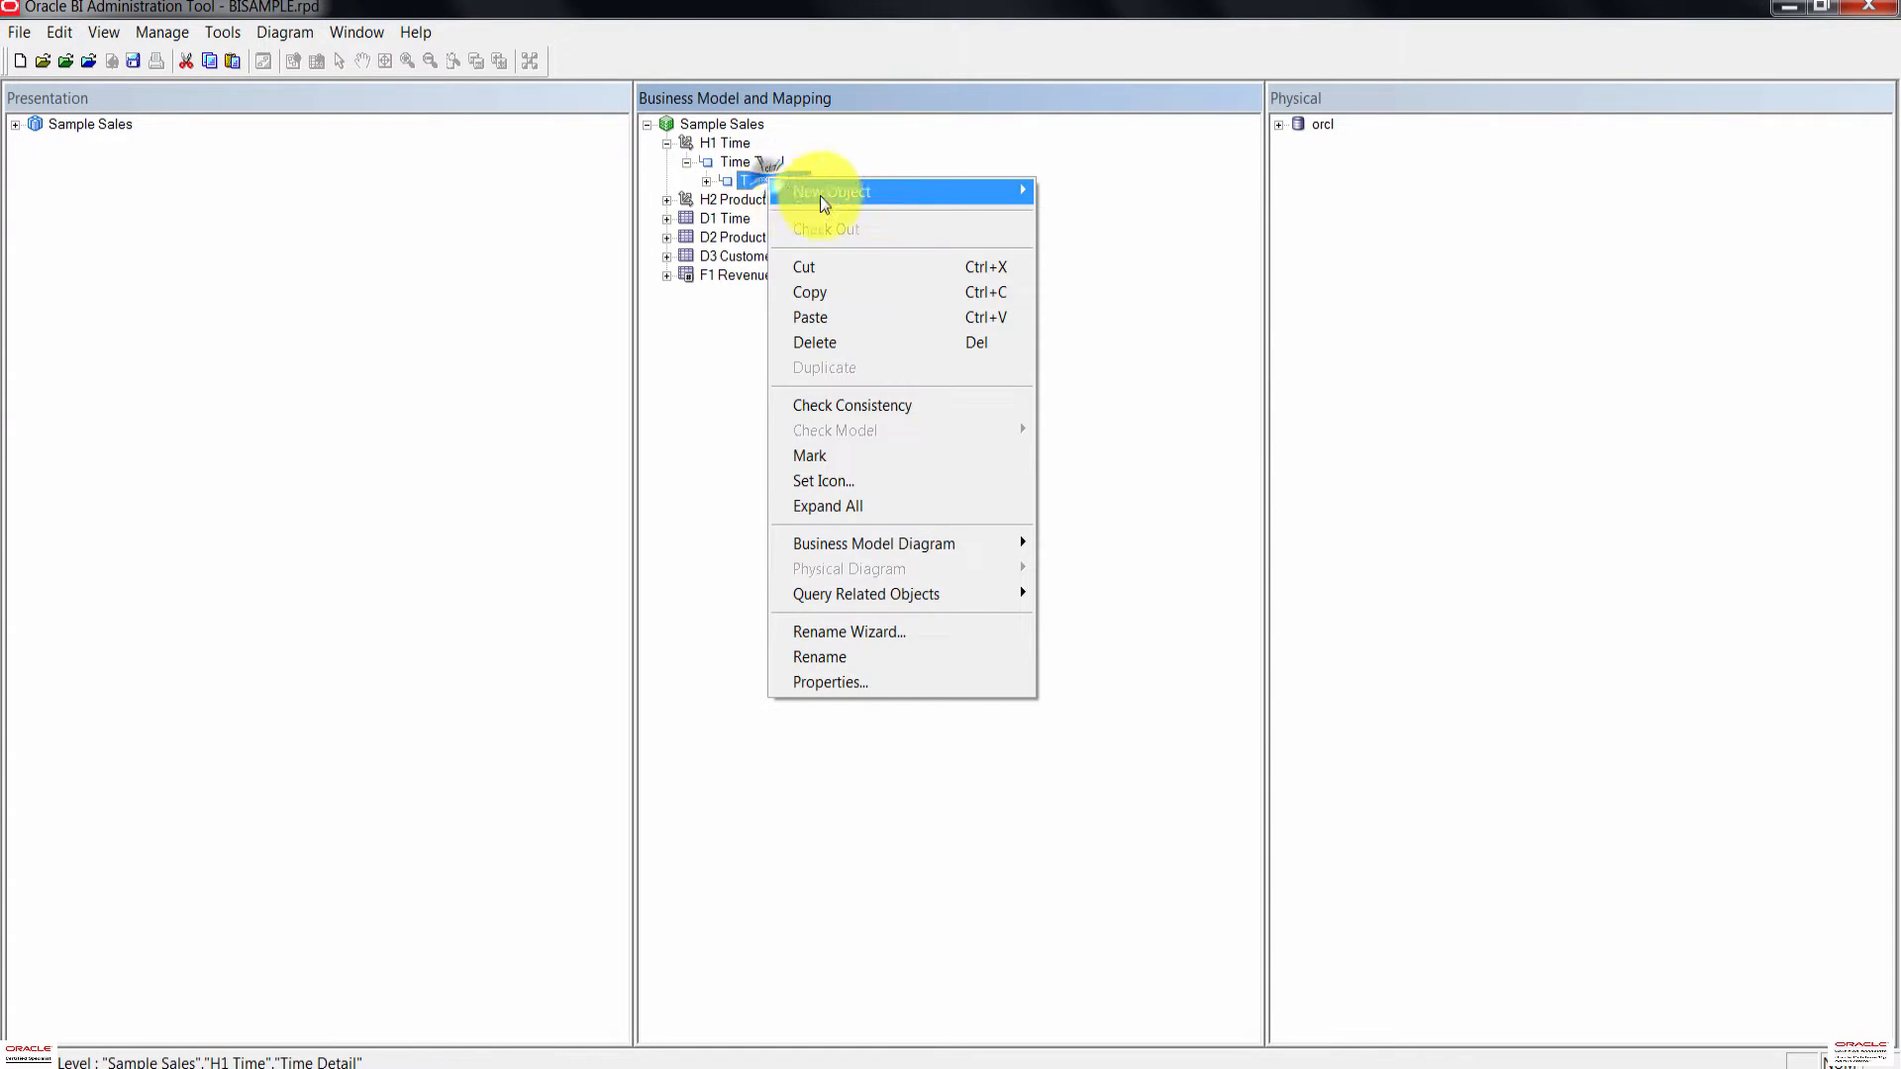
pyautogui.moveTo(894, 190)
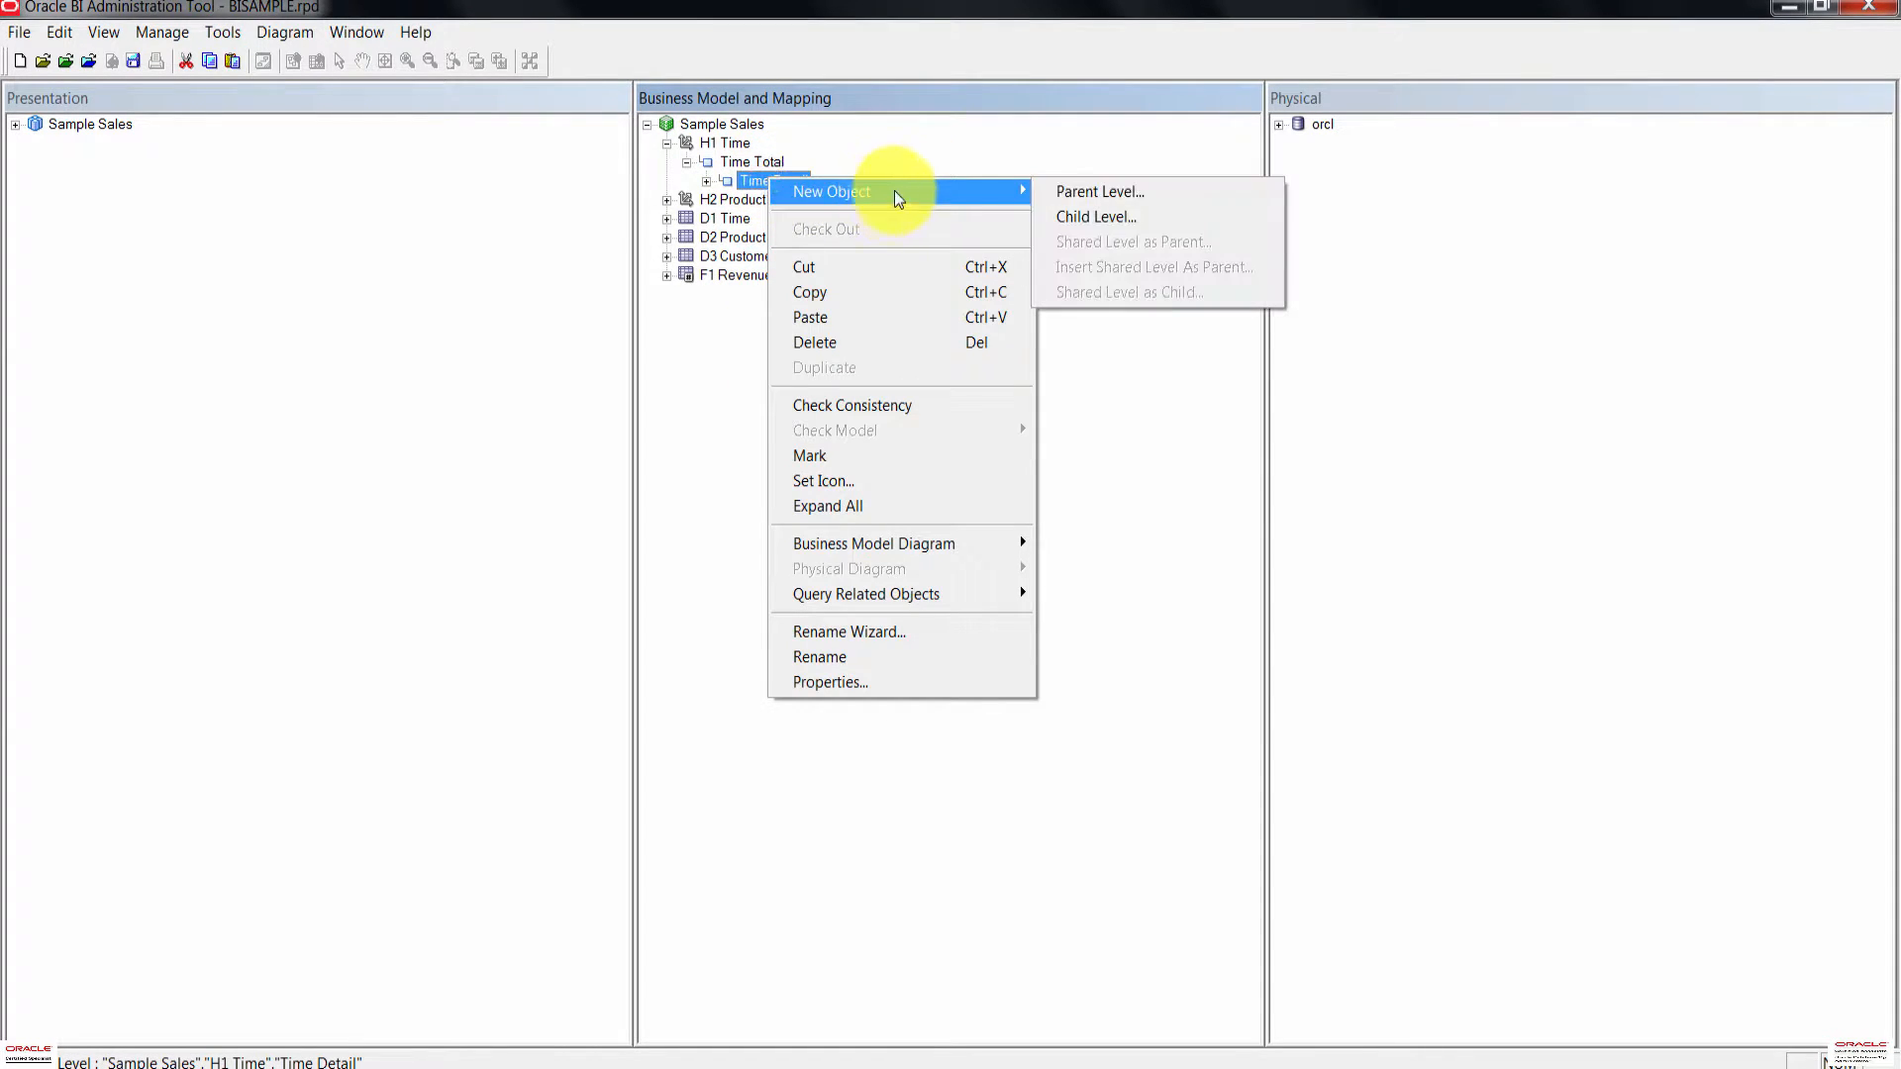
pyautogui.click(1167, 194)
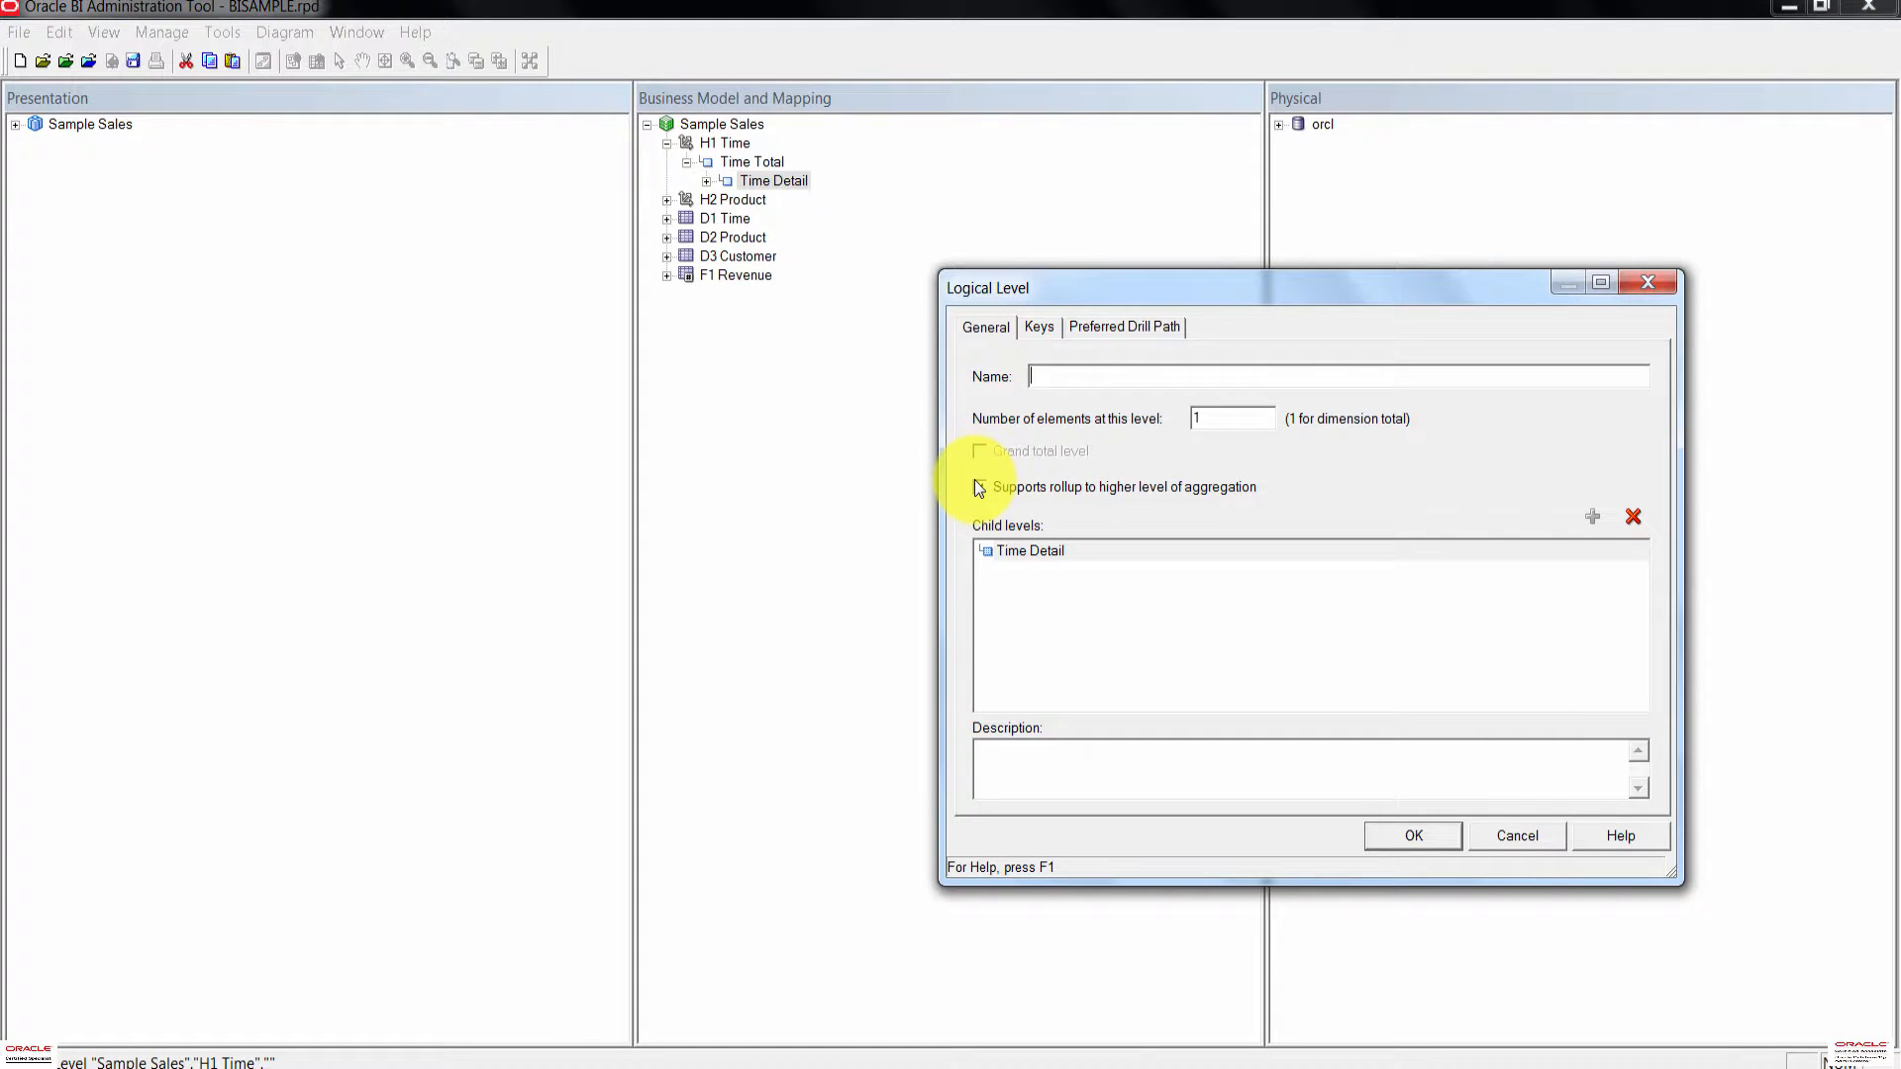
pyautogui.click(979, 488)
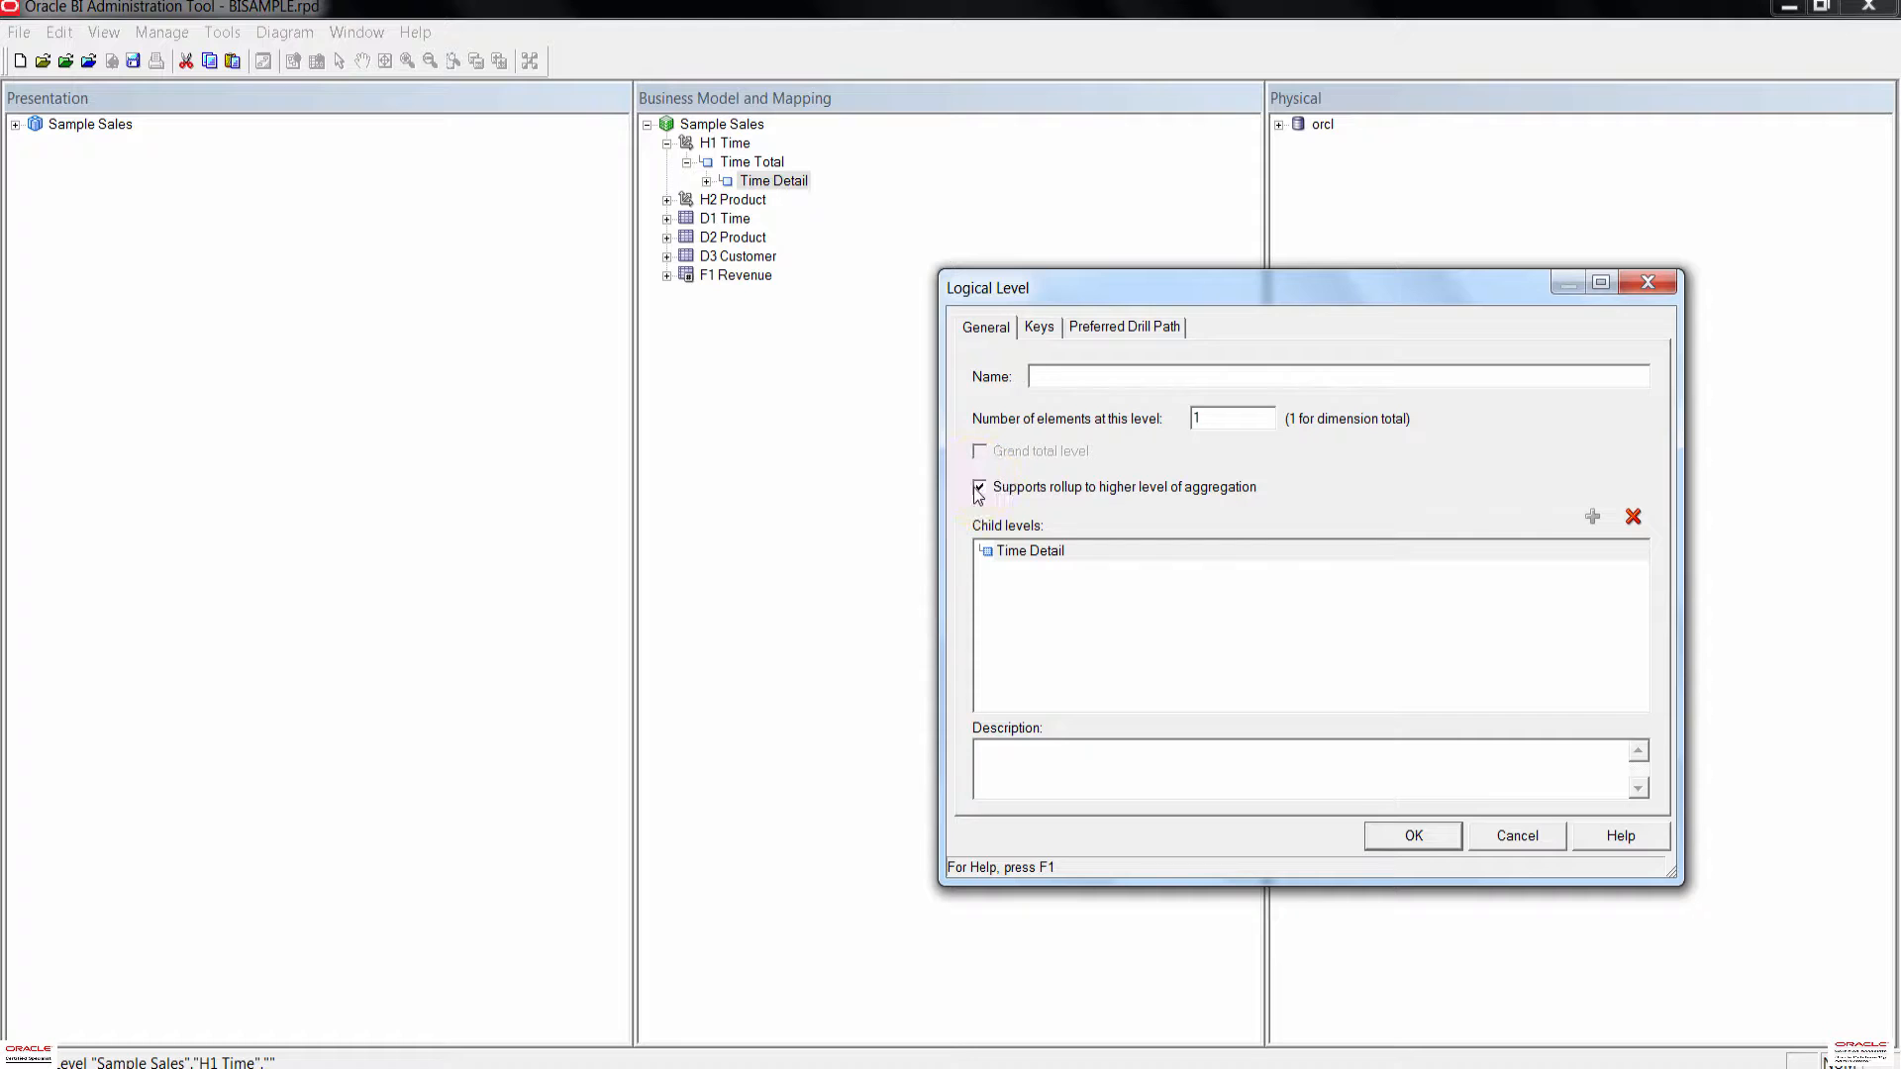
pyautogui.write('Week')
pyautogui.click(1410, 840)
pyautogui.click(1031, 645)
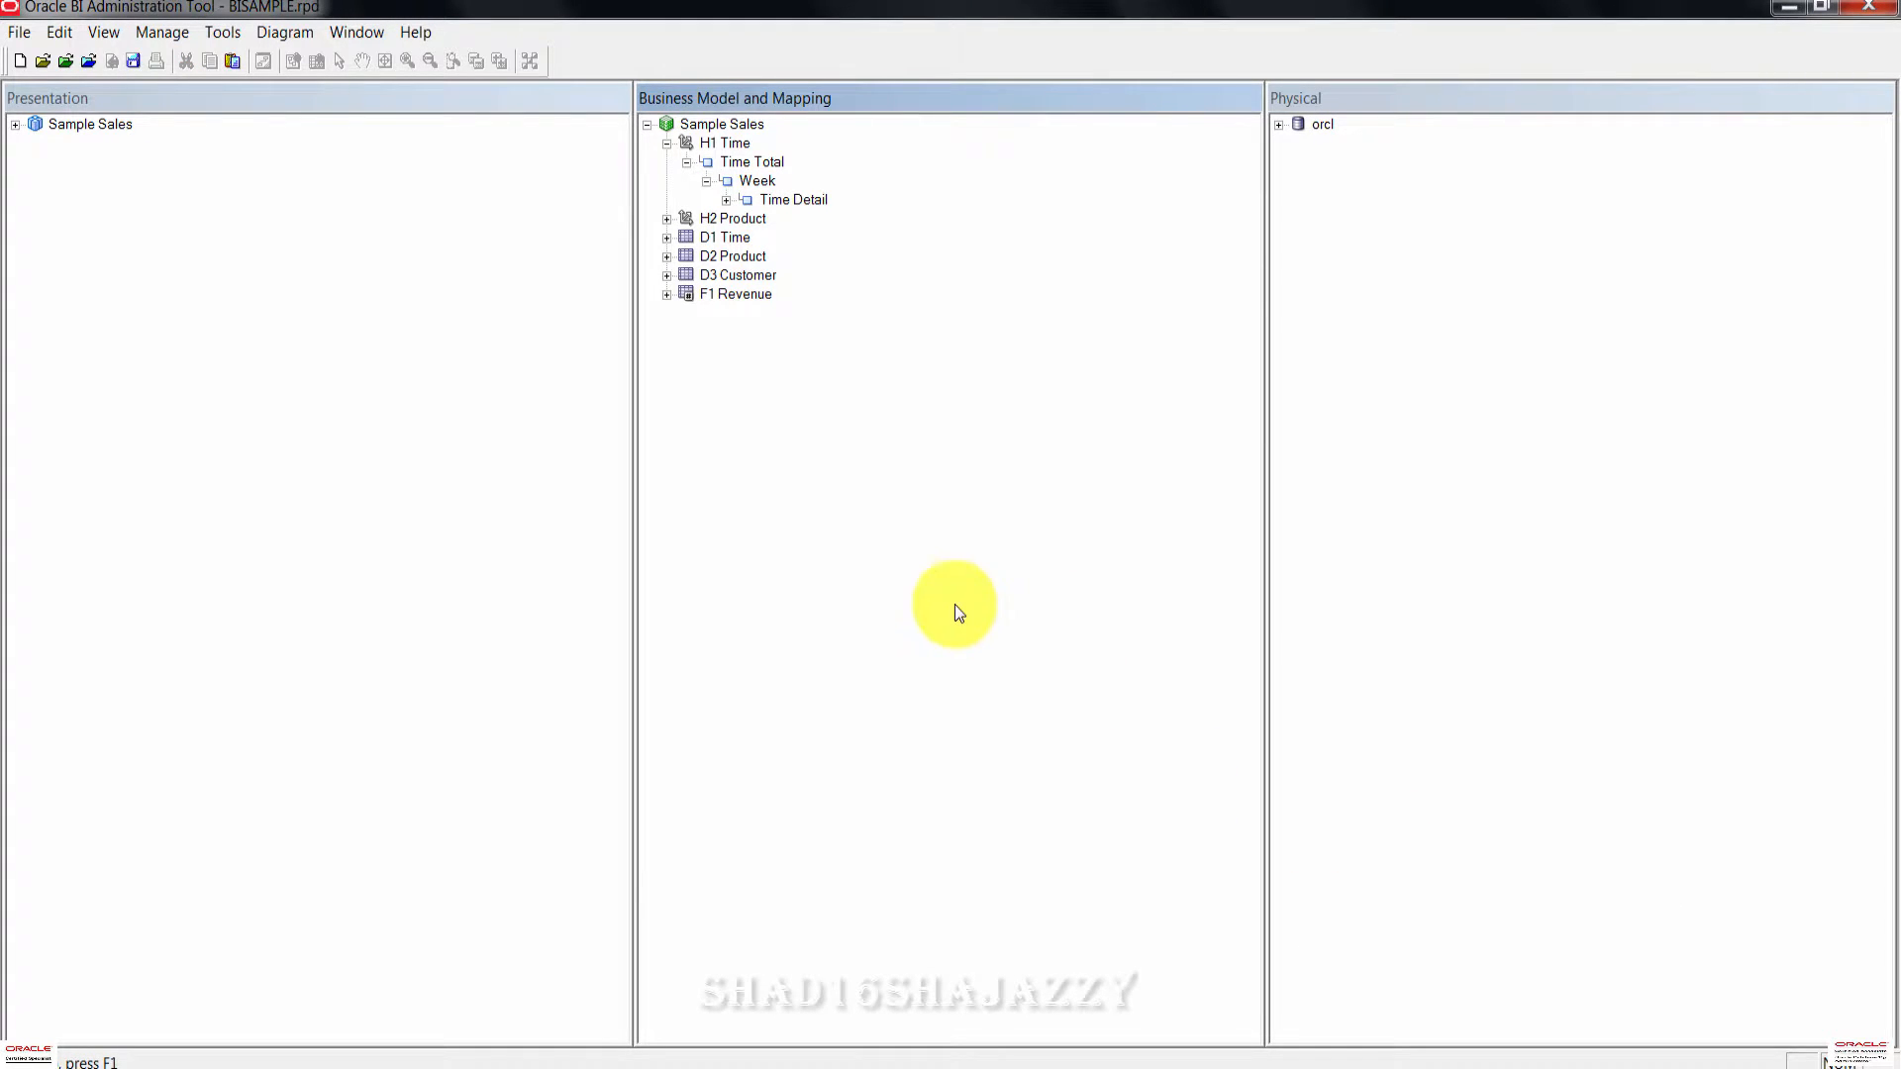
# Step: Create a parent level named Month above the Week level in the H1 Time hierarchy
pyautogui.rightClick(770, 182)
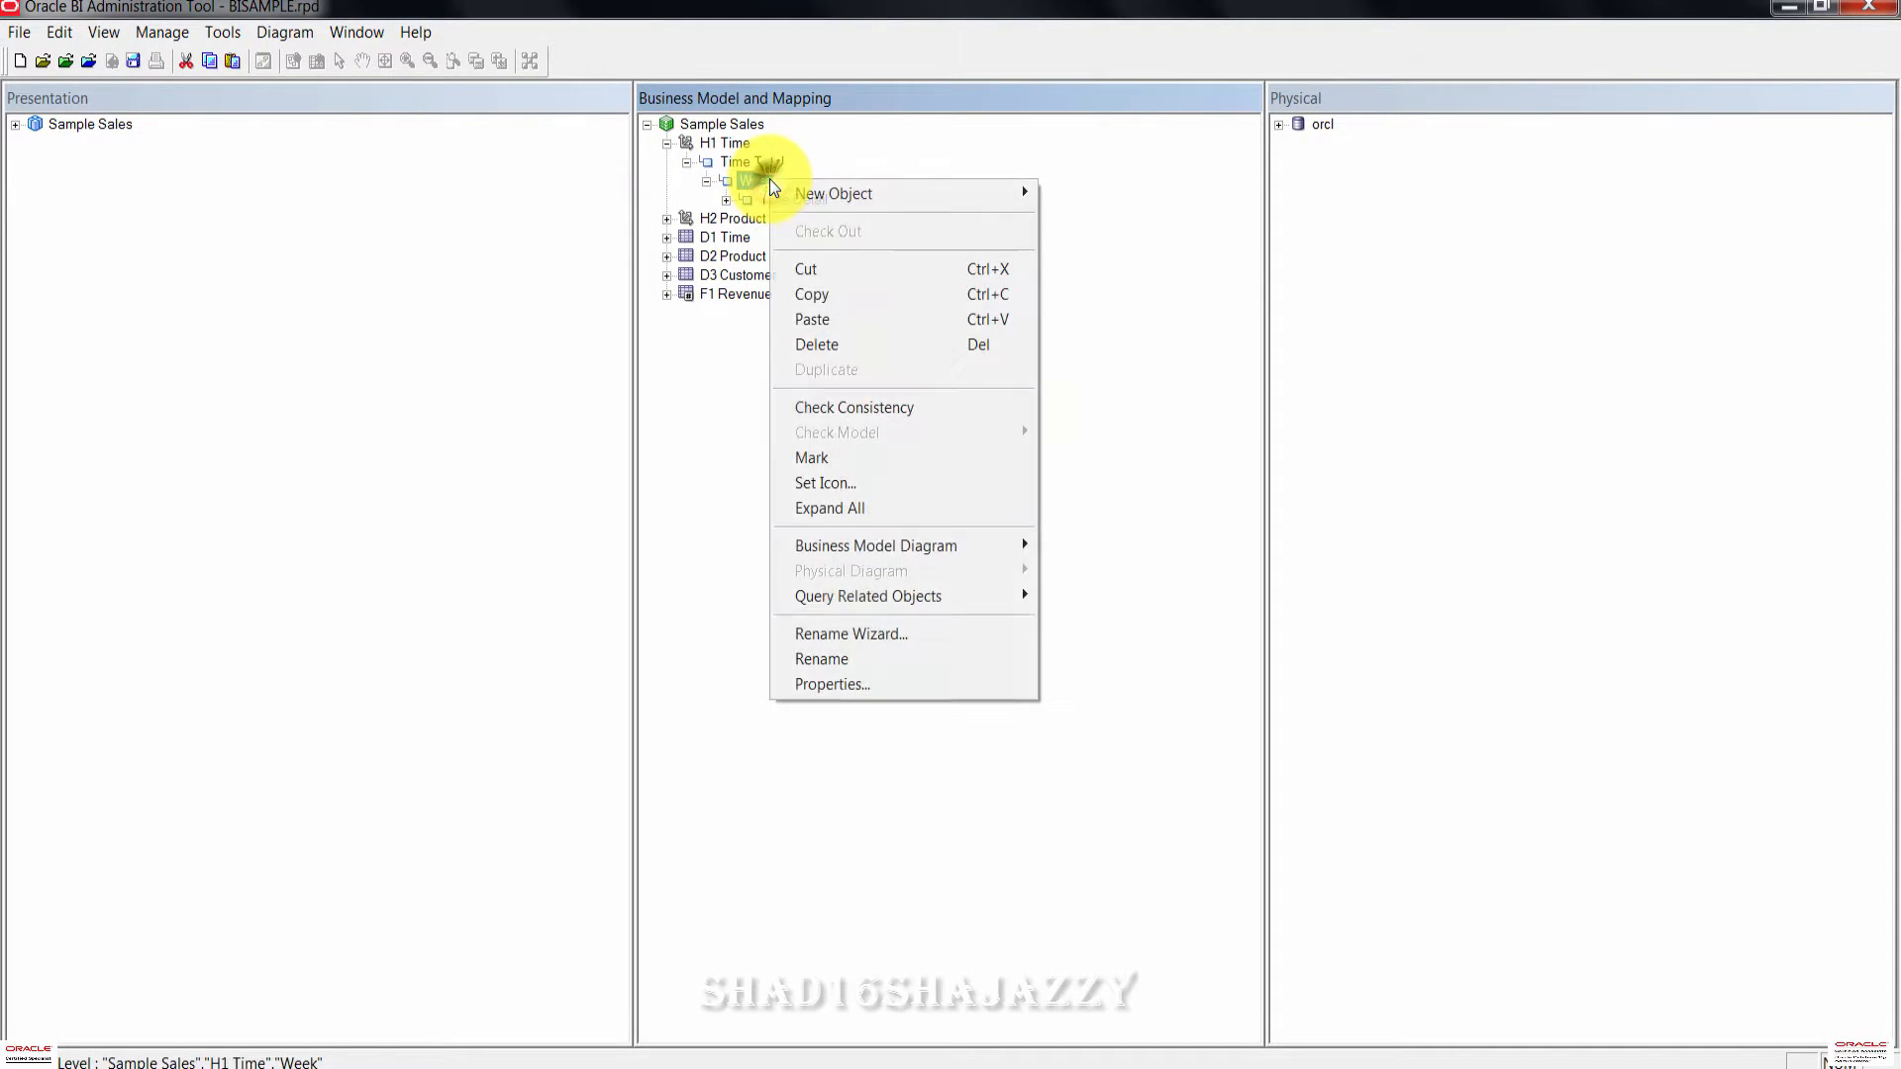
pyautogui.moveTo(871, 193)
pyautogui.click(1138, 200)
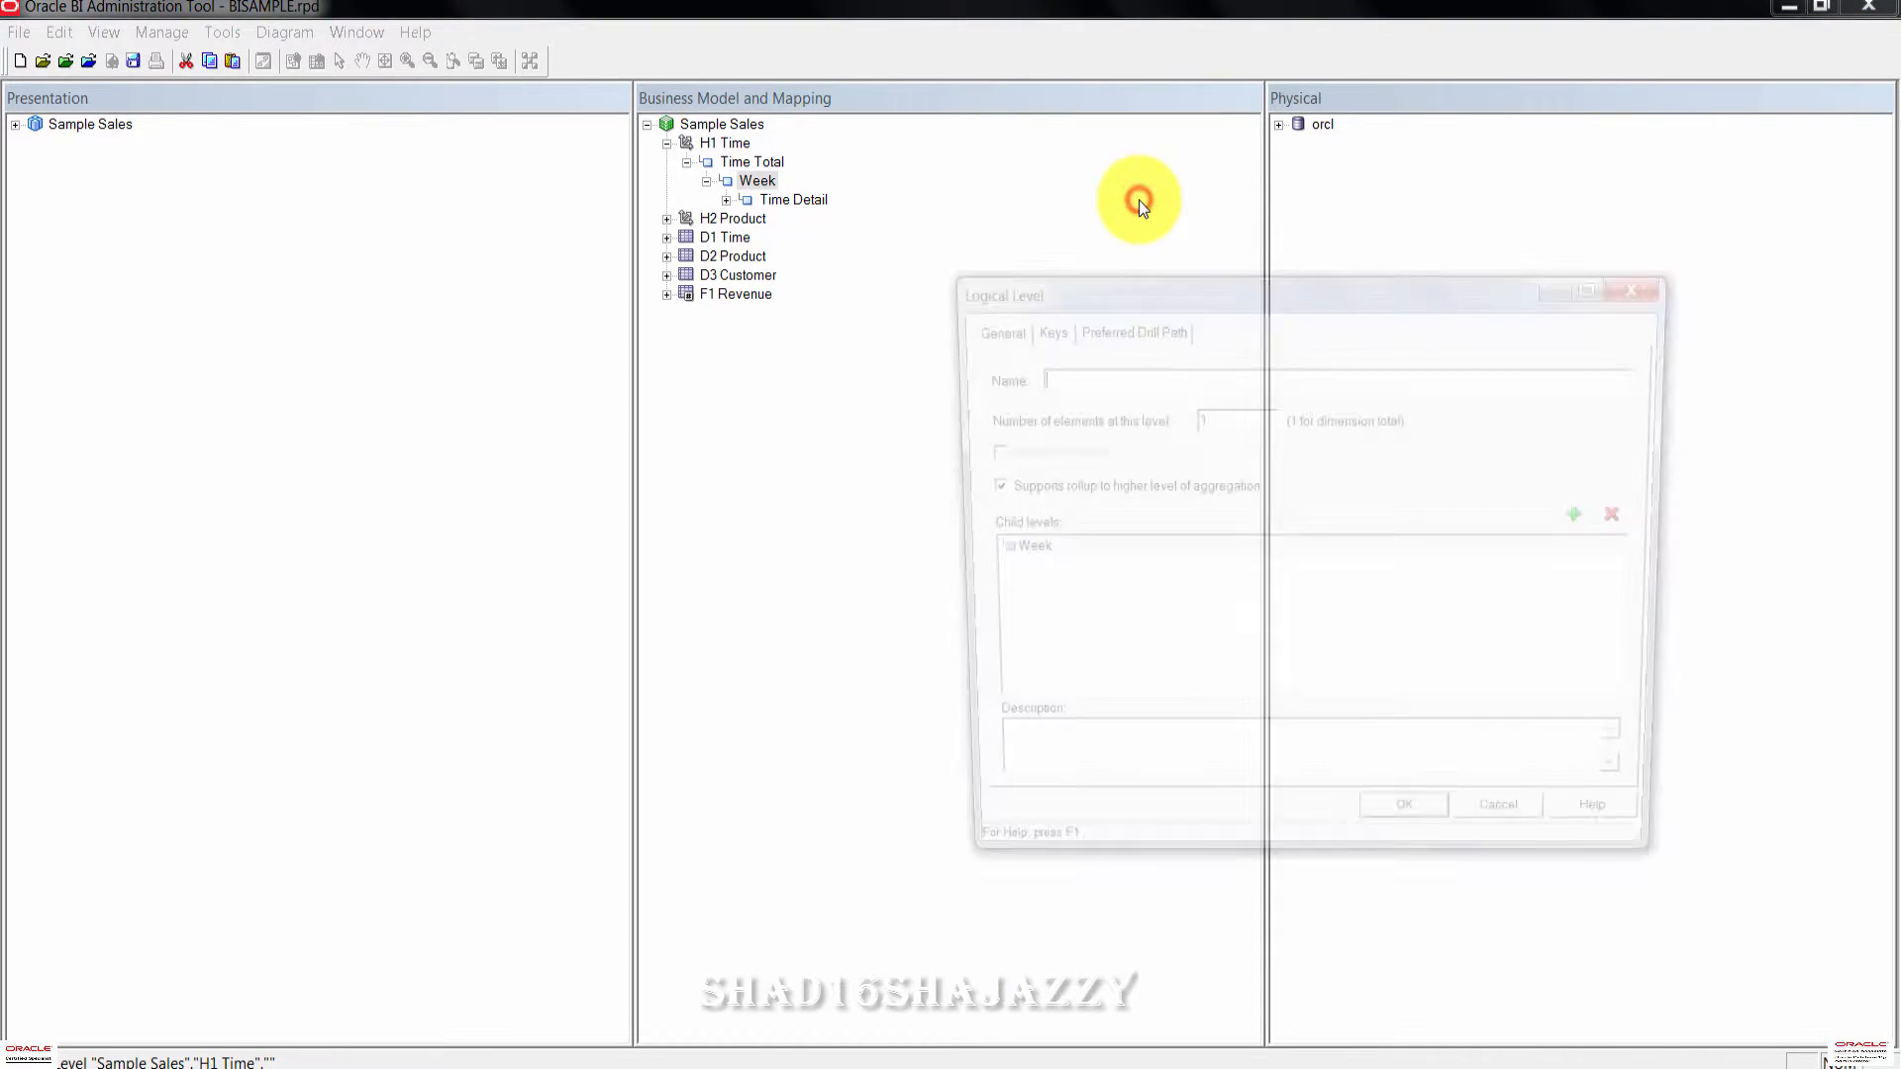
pyautogui.write('Month')
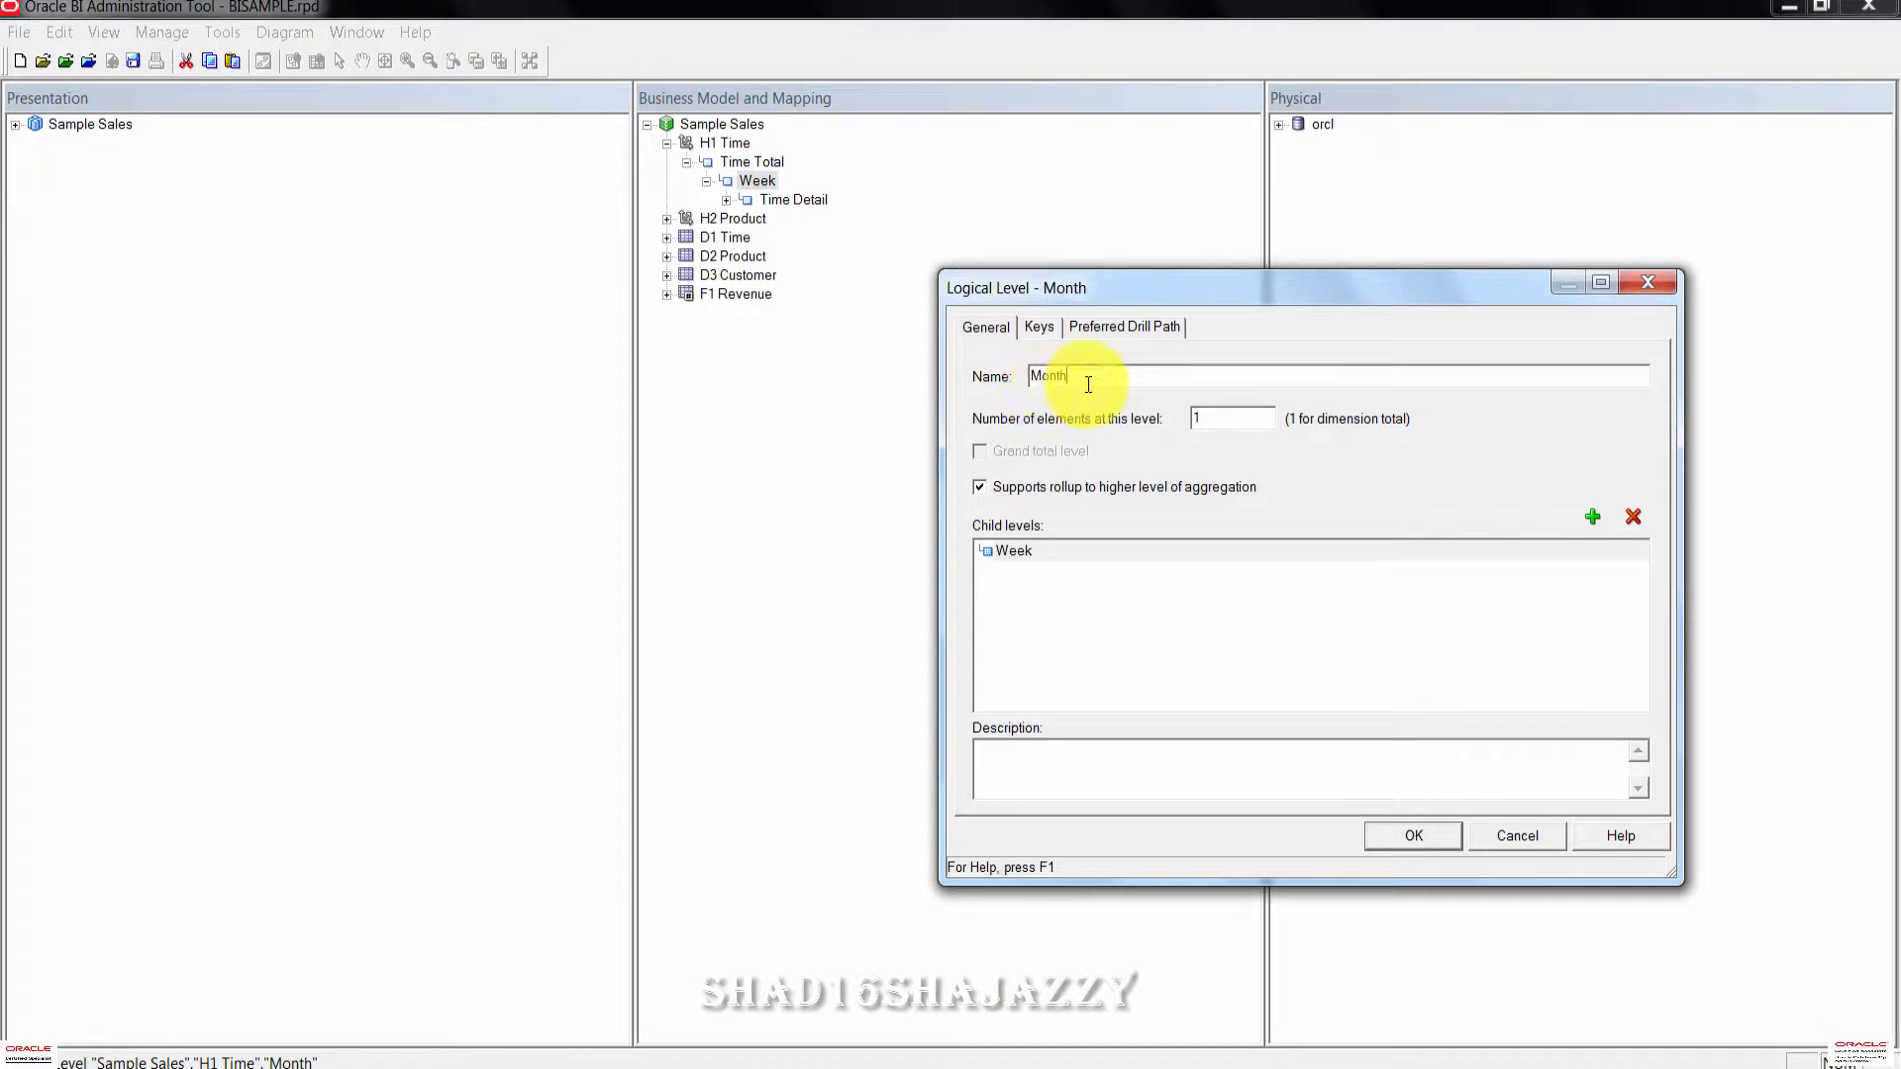
pyautogui.click(1414, 836)
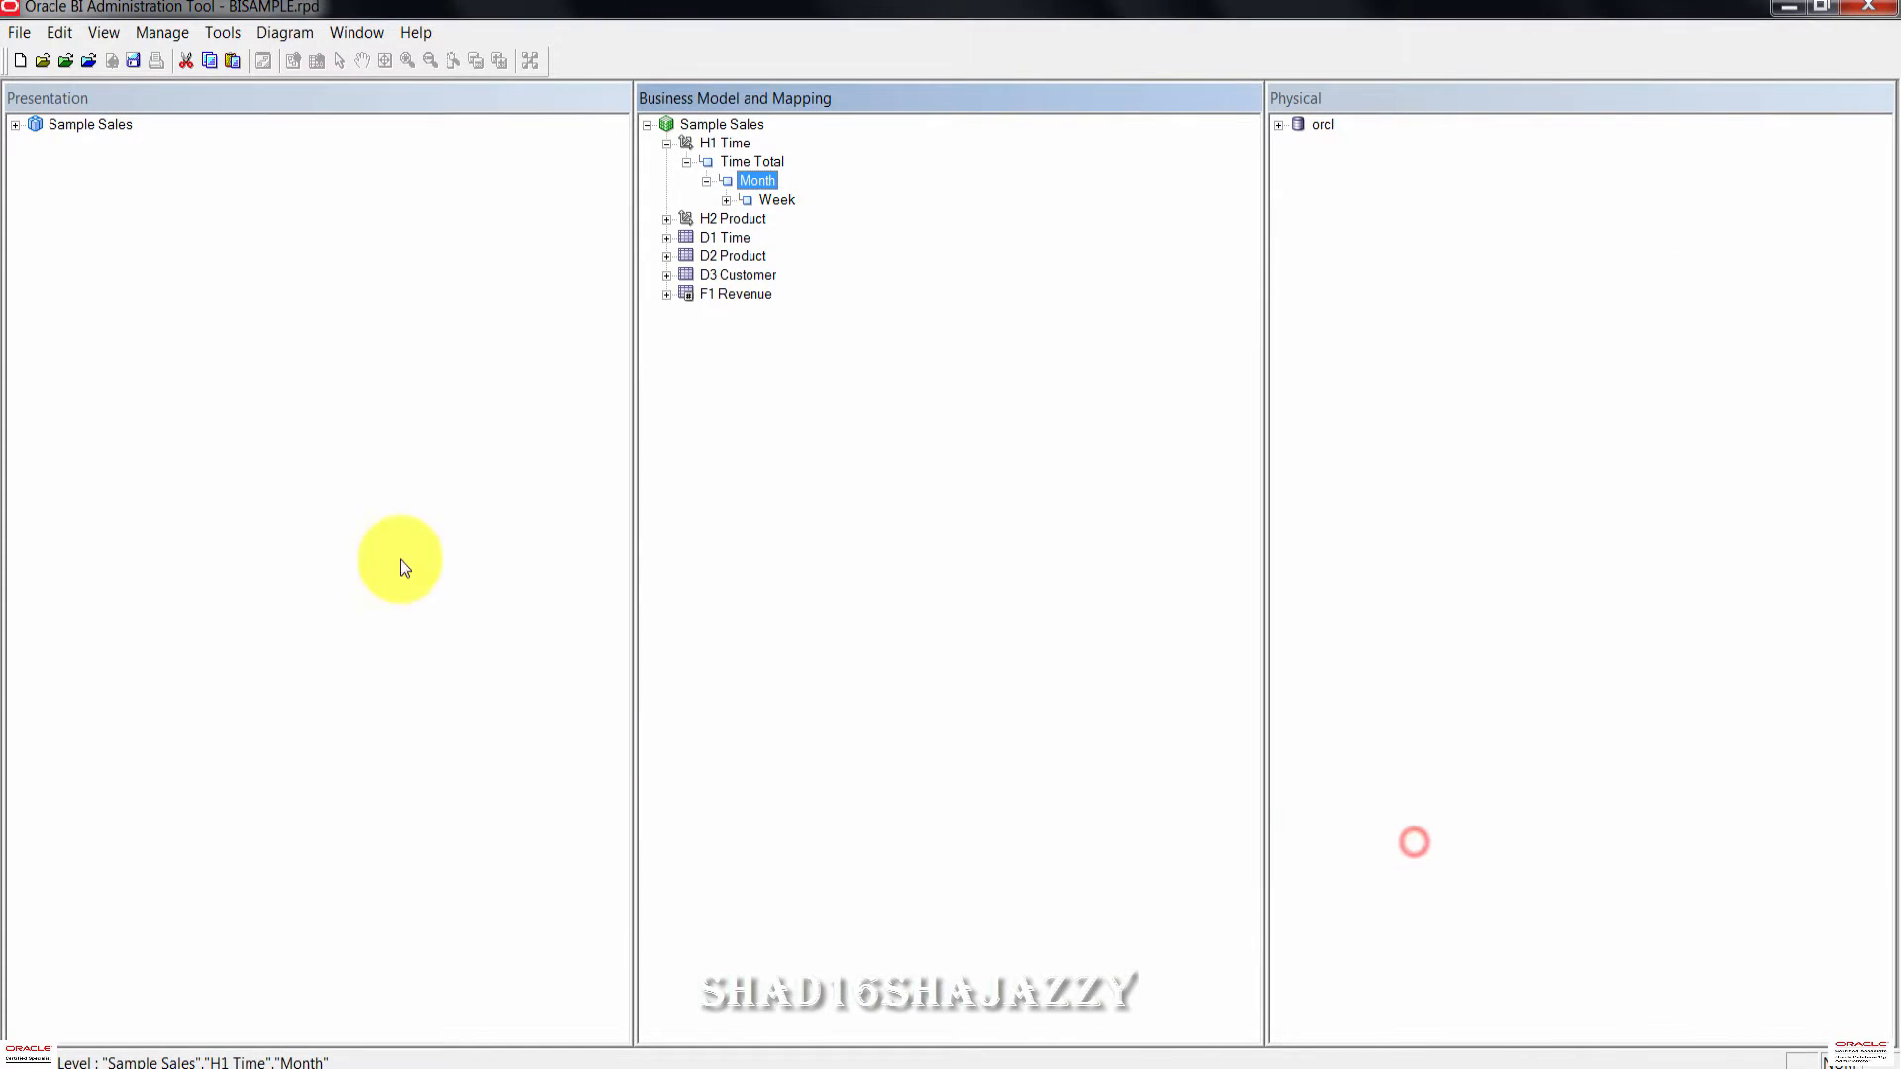
# Step: Create a parent level named Quarter above the Month level in the H1 Time hierarchy
pyautogui.rightClick(764, 179)
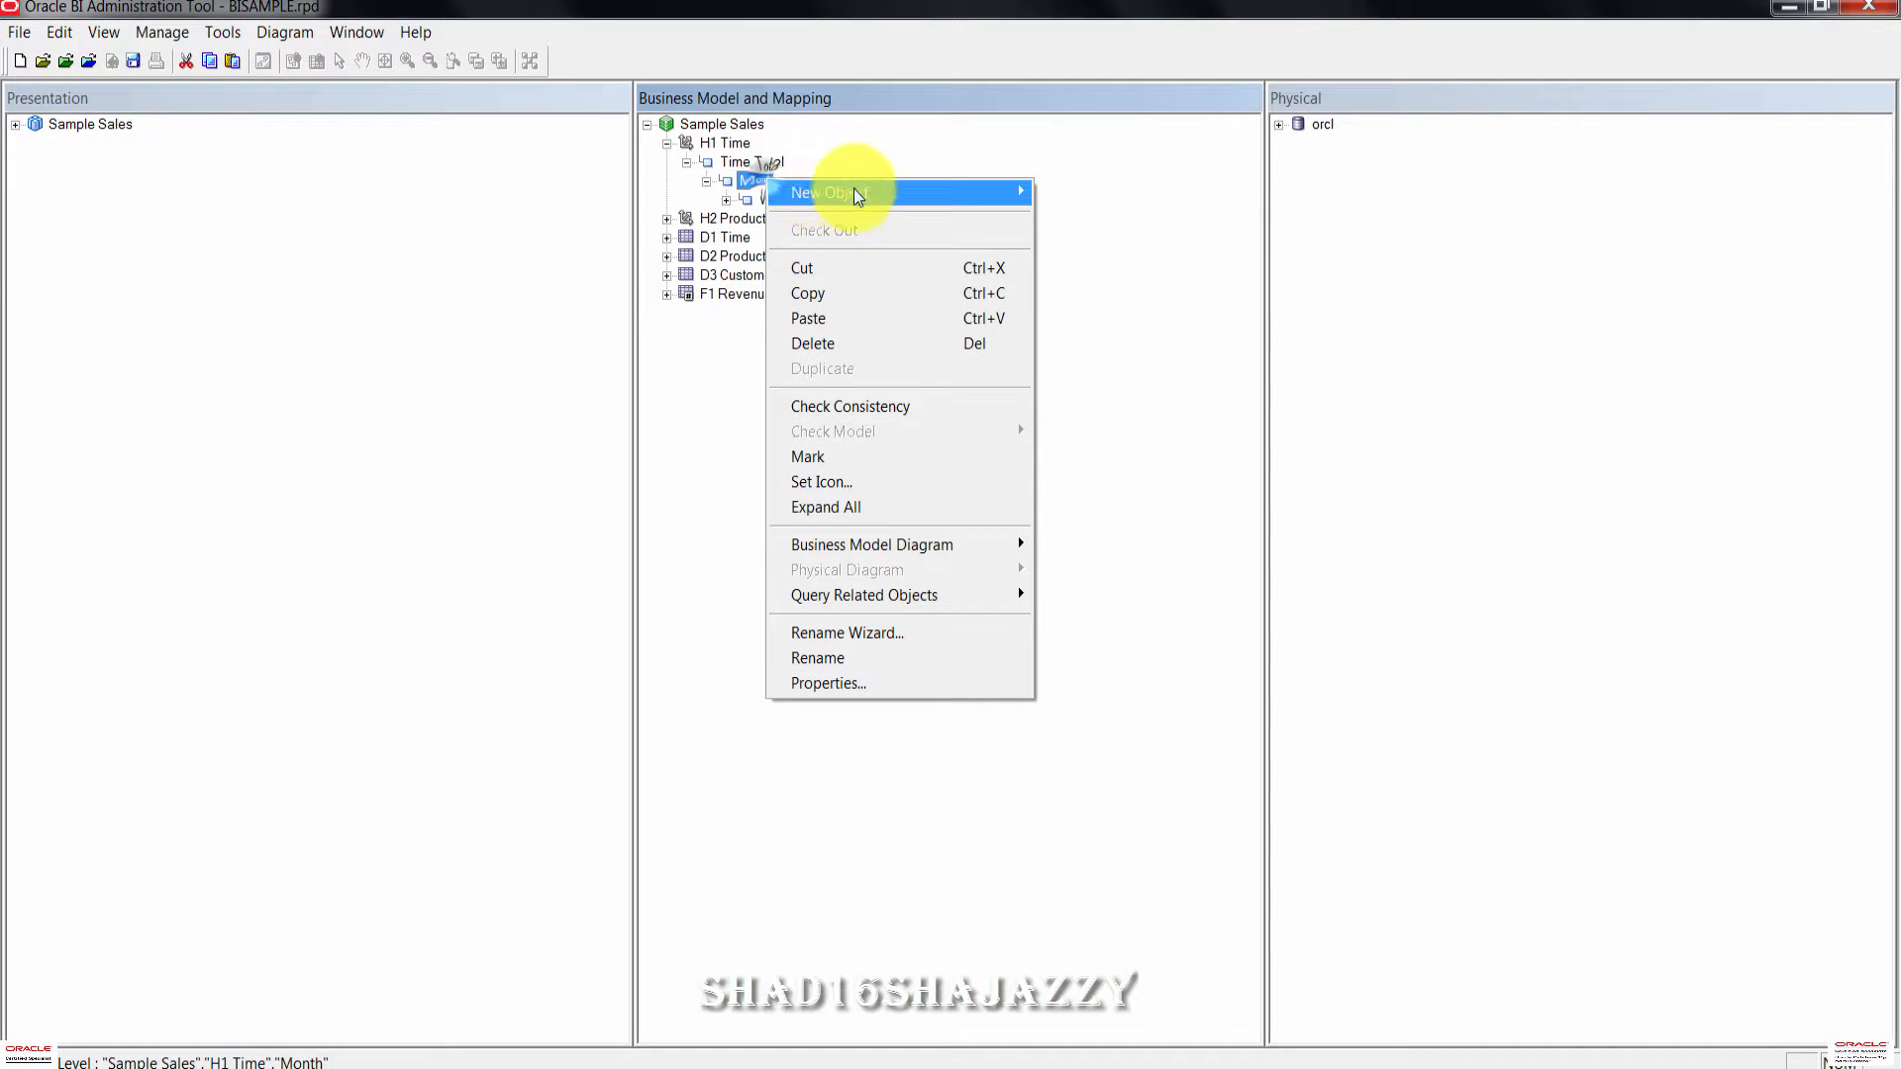
pyautogui.moveTo(849, 192)
pyautogui.click(1099, 192)
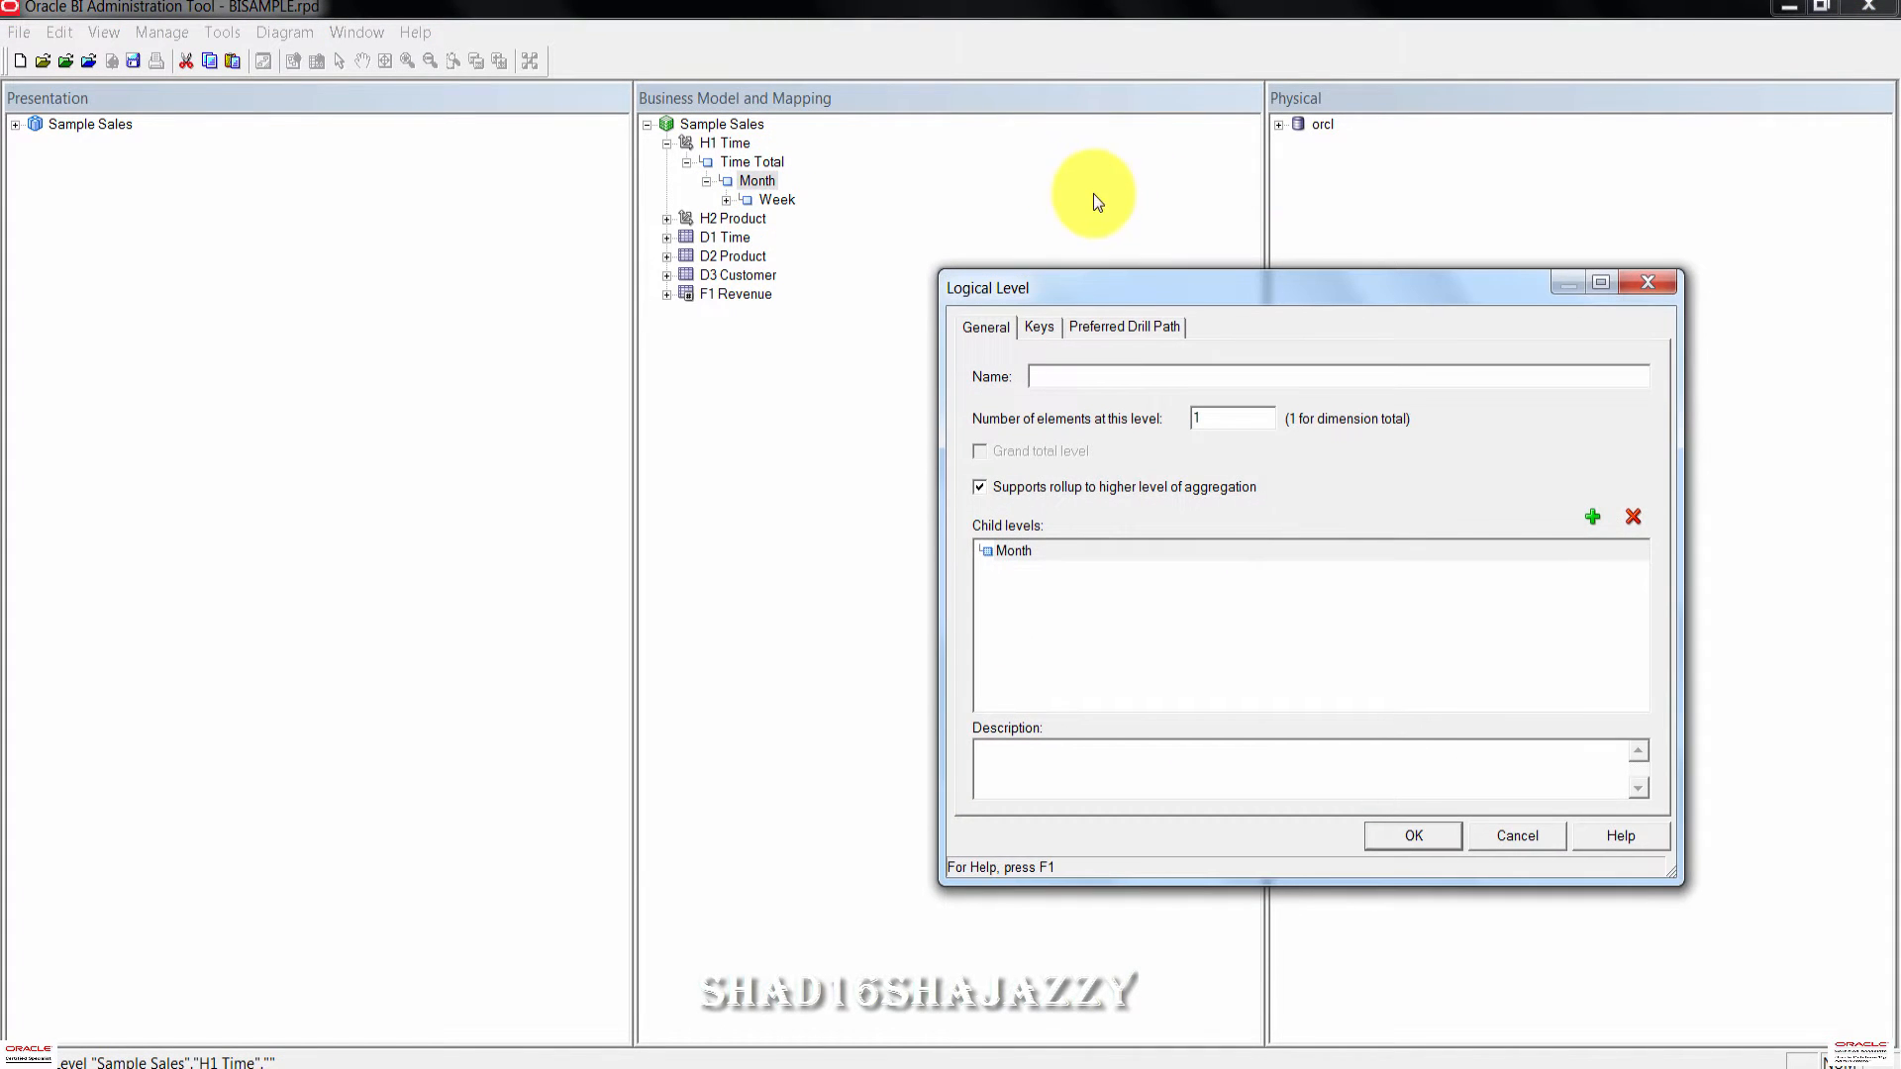
pyautogui.write('Quar')
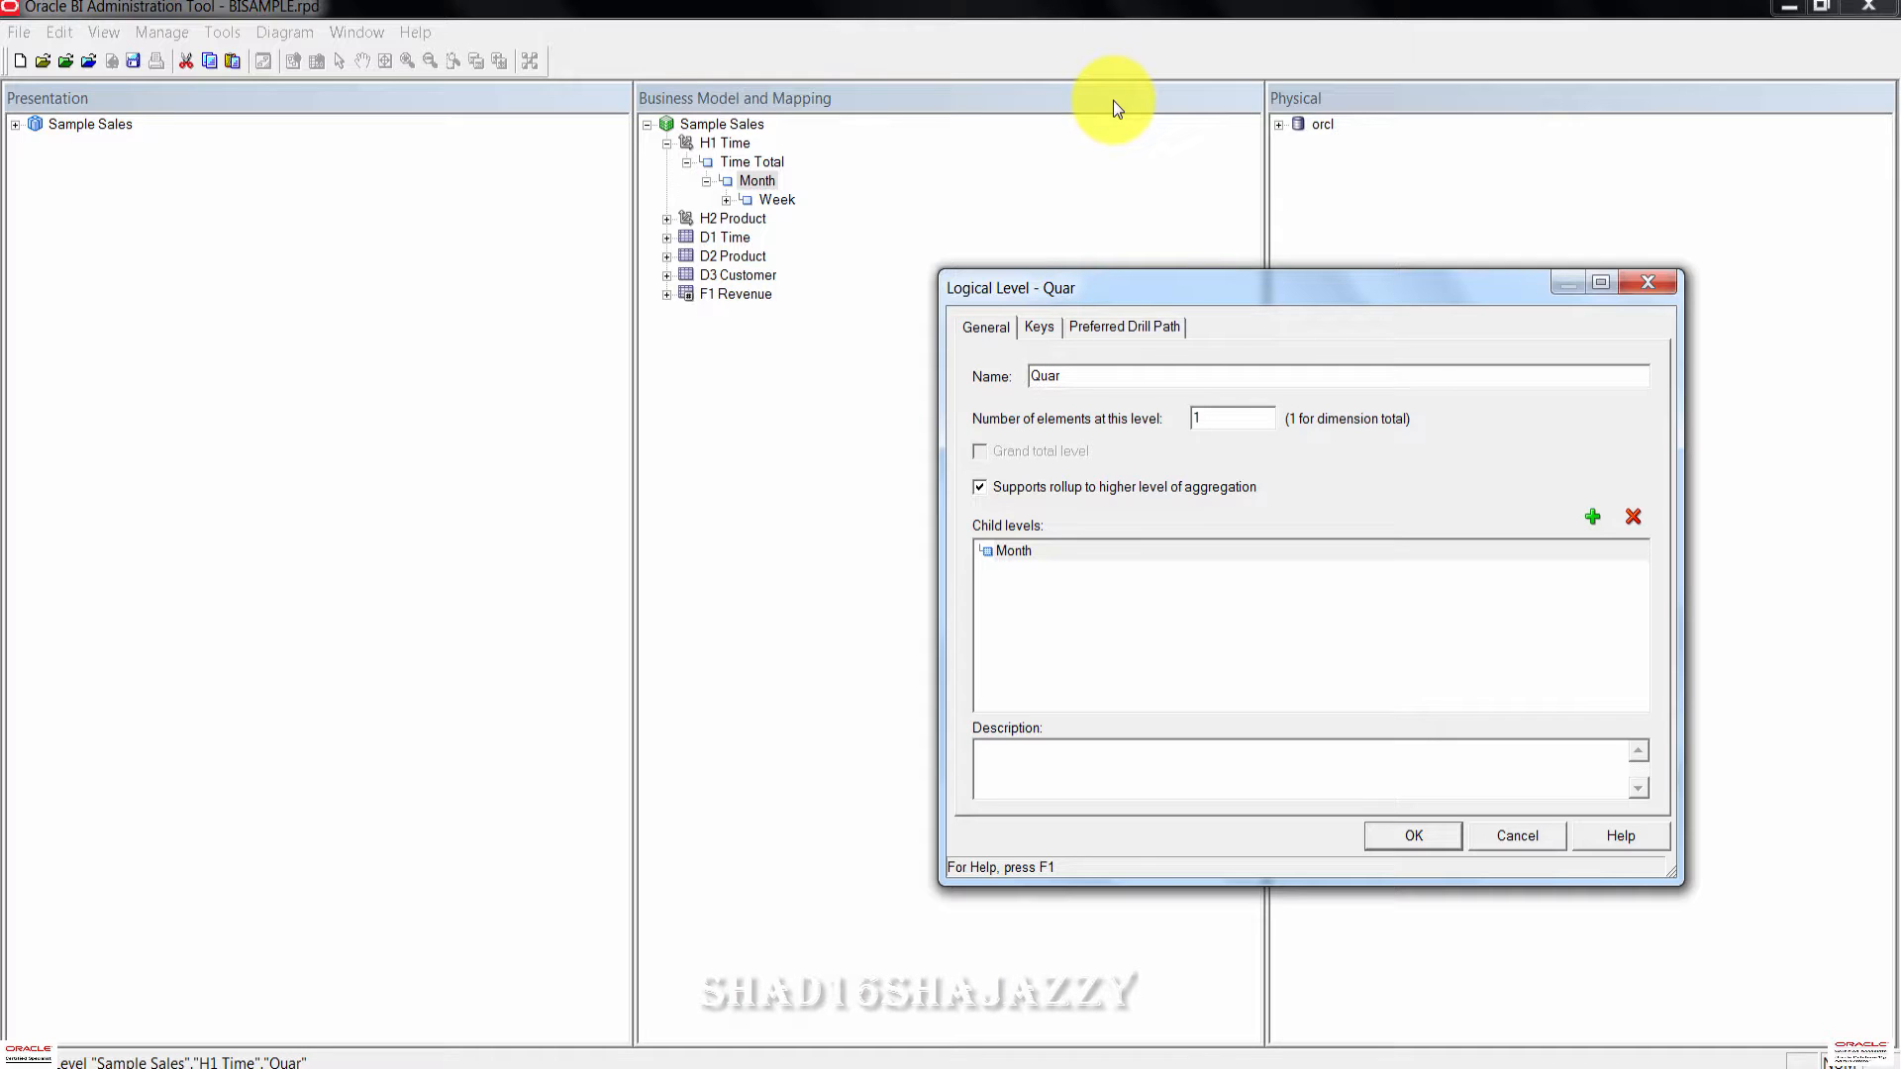
pyautogui.write('ter')
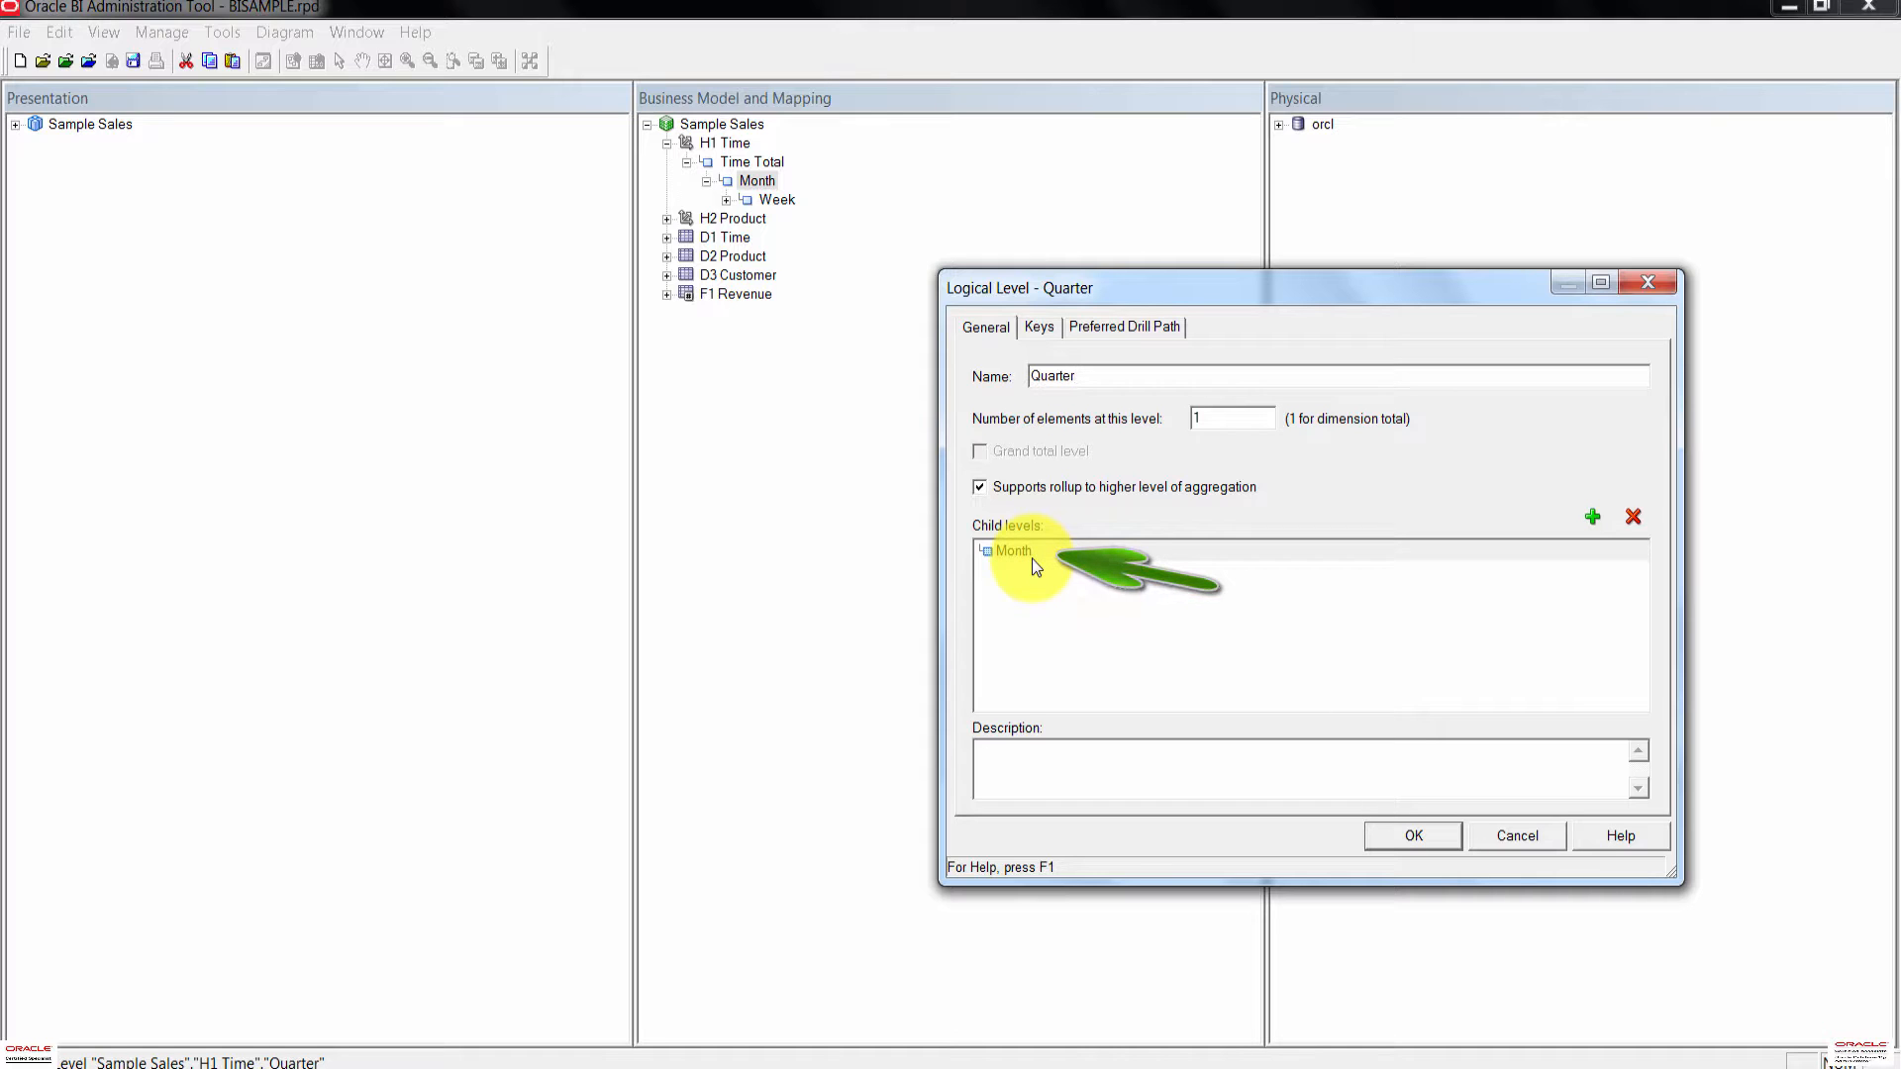
pyautogui.click(1430, 834)
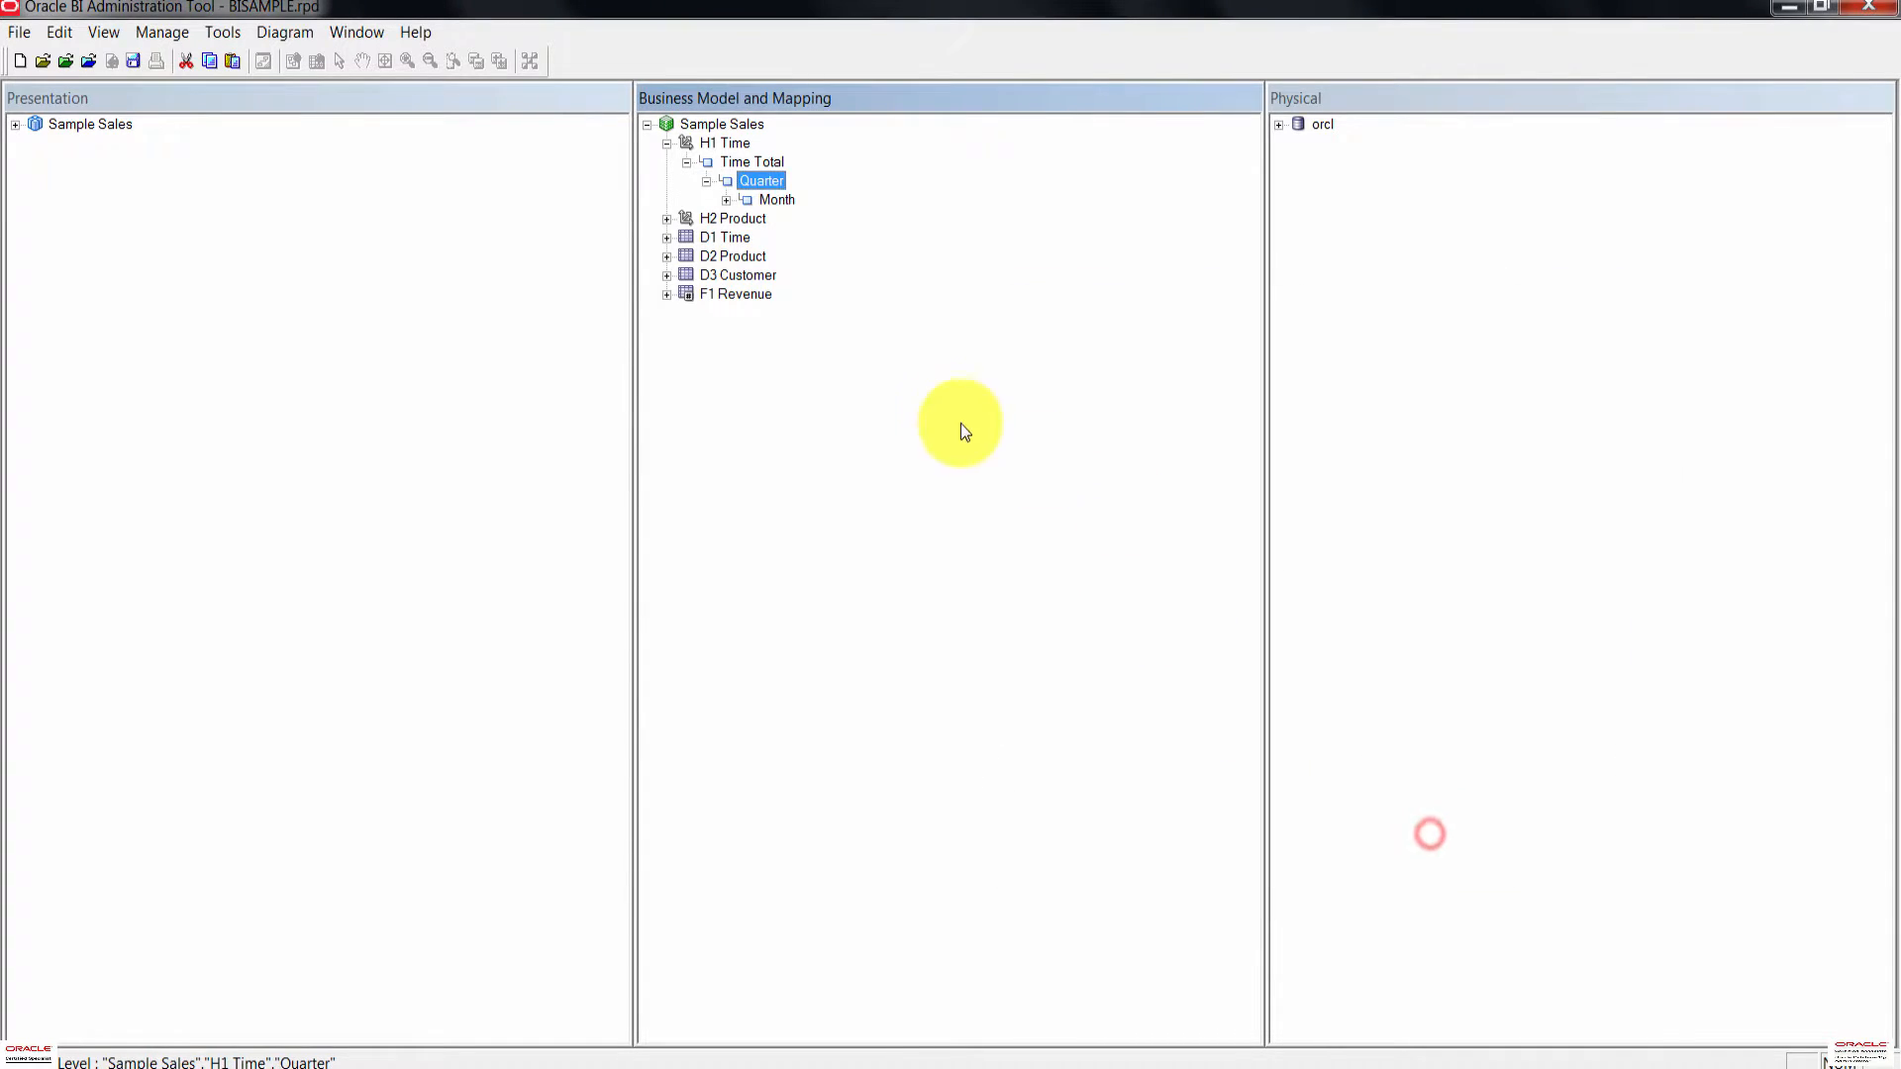
# Step: Expand the Month and Week levels, and create a parent level named Half above the Quarter level
pyautogui.click(727, 201)
pyautogui.click(747, 219)
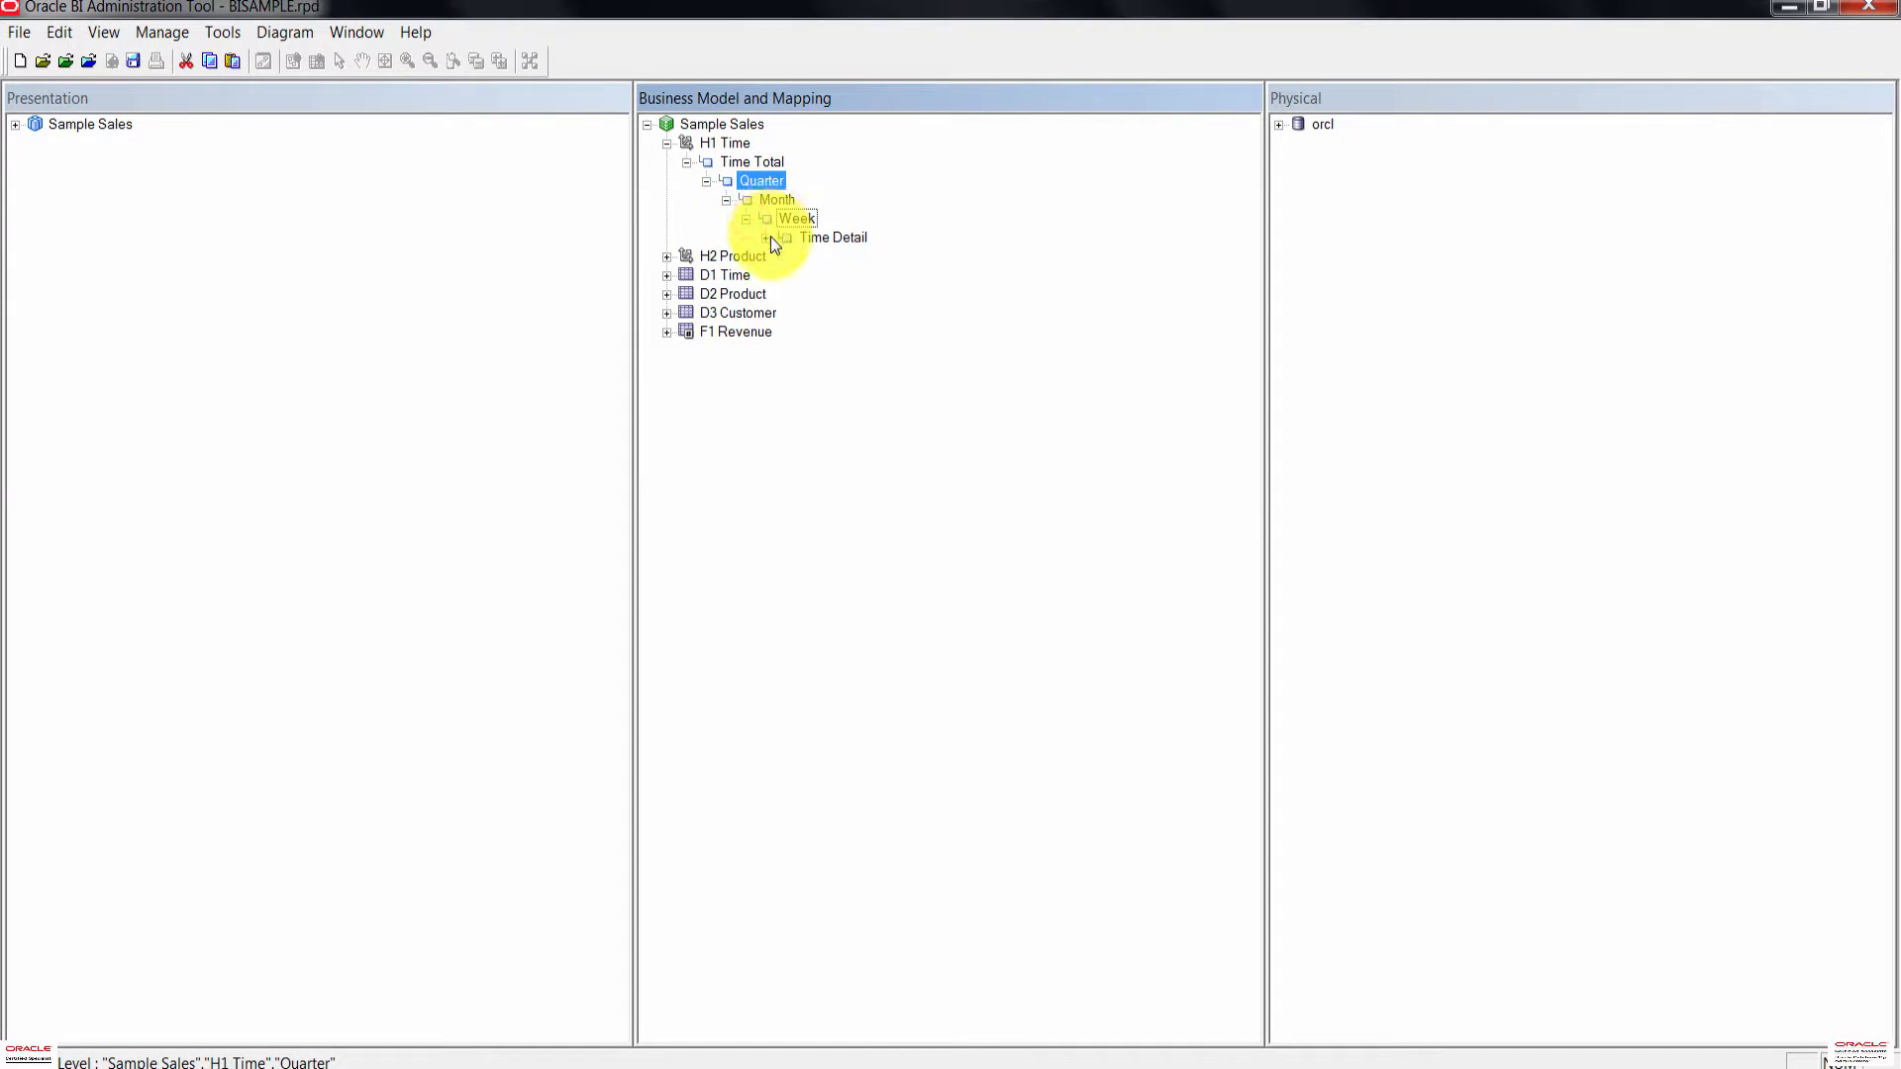
pyautogui.rightClick(750, 179)
pyautogui.moveTo(896, 193)
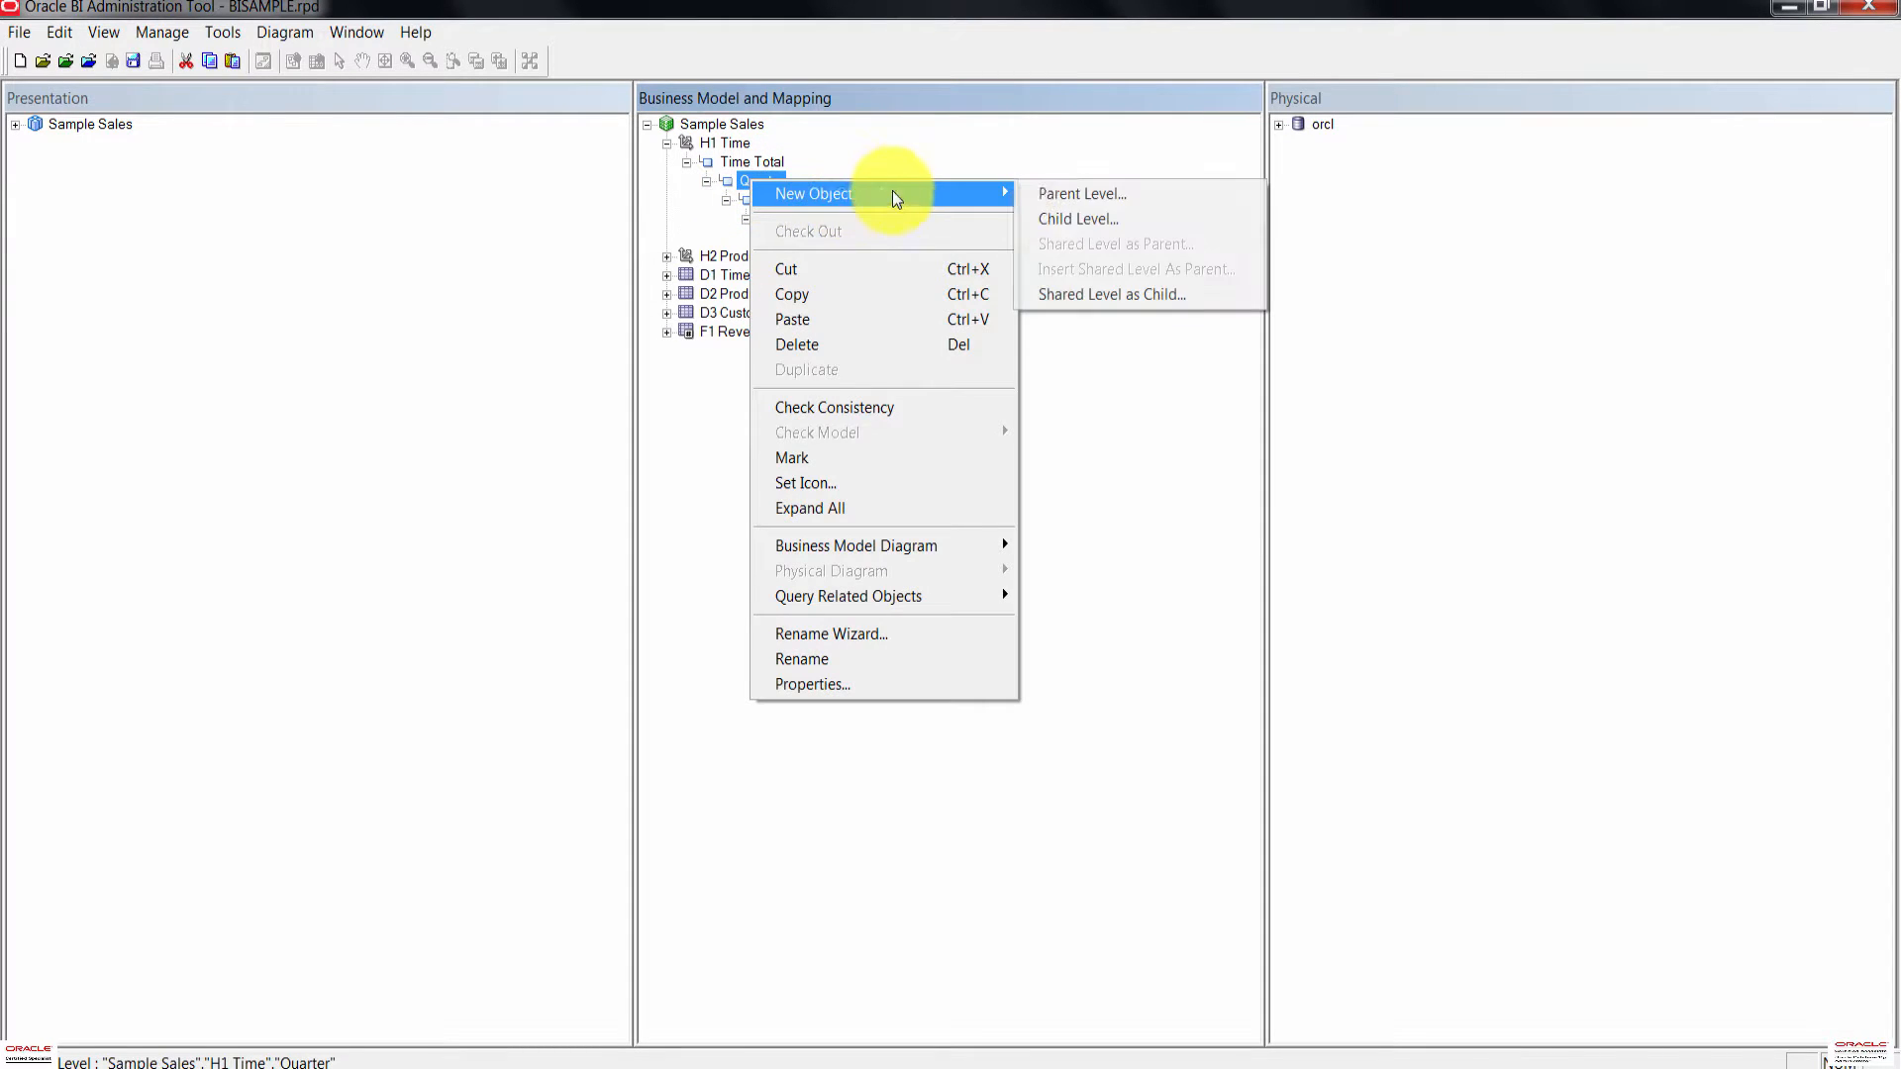
pyautogui.click(1072, 188)
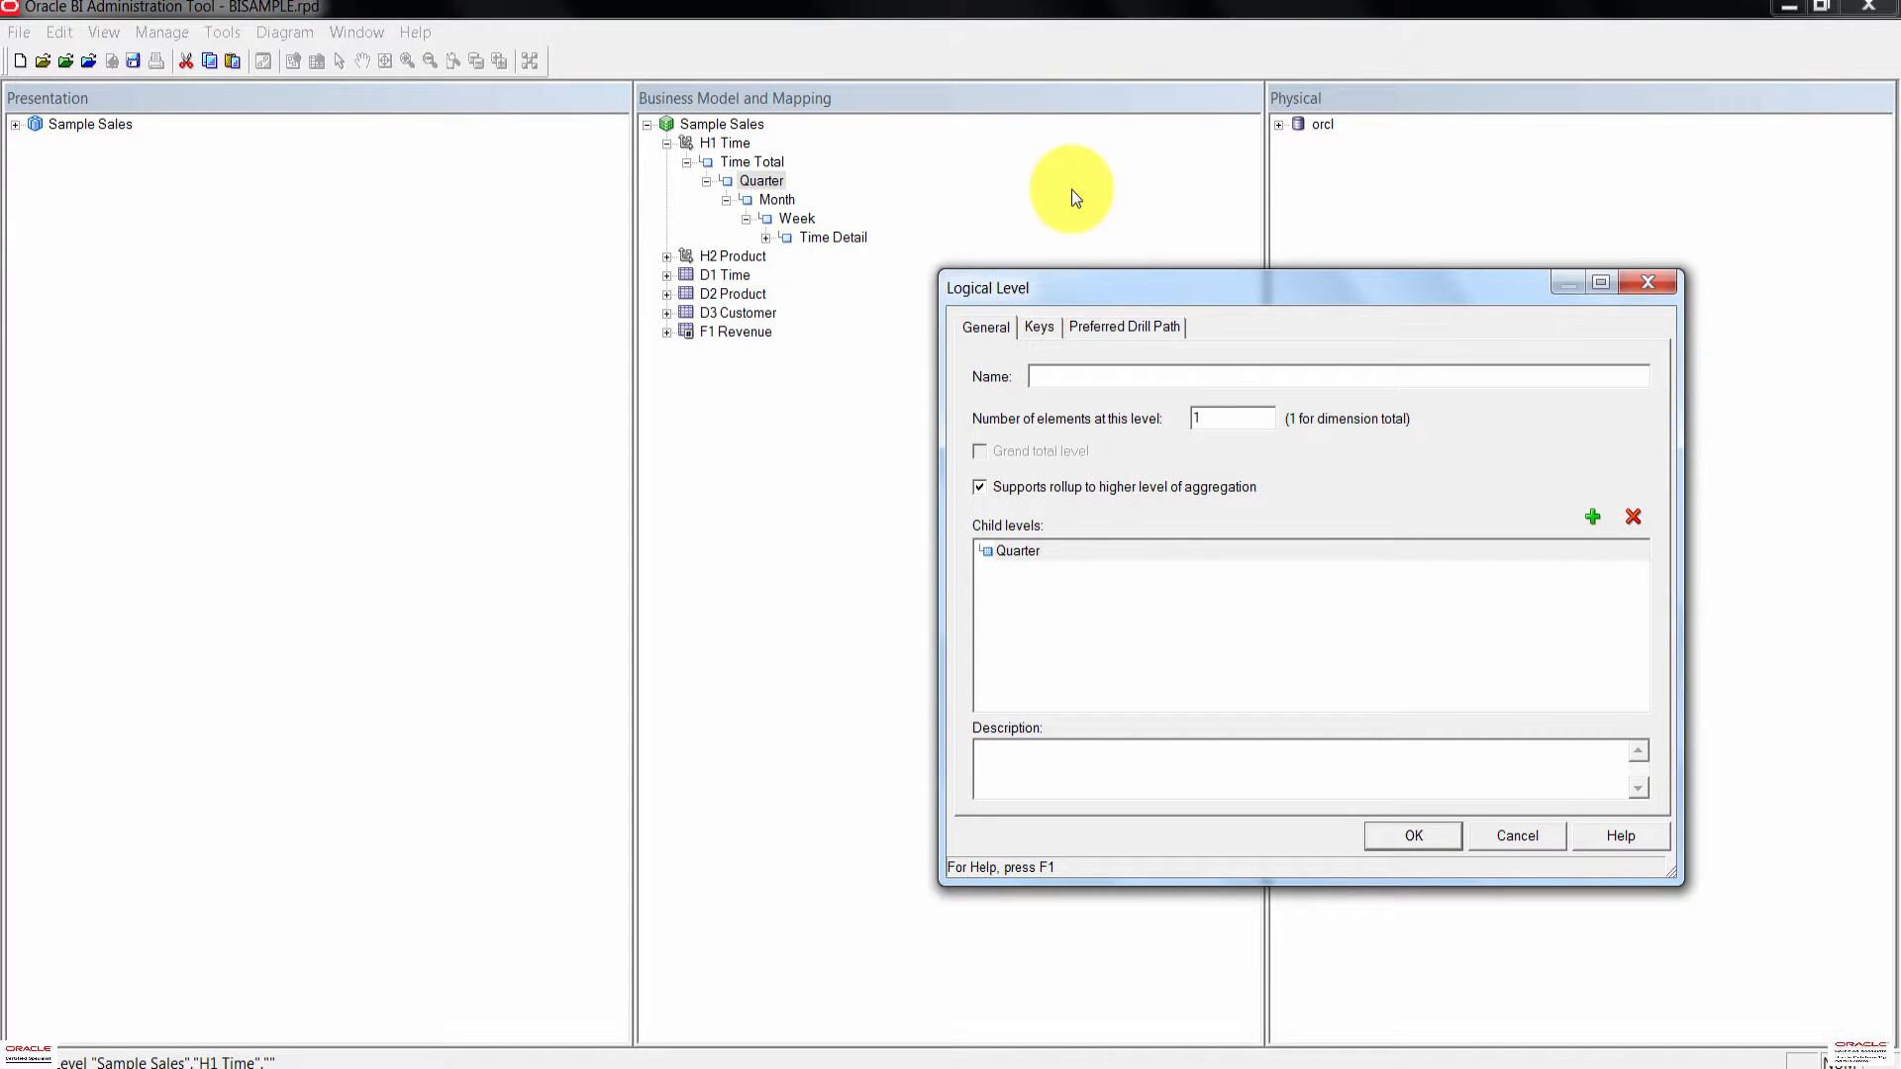
pyautogui.write('Ha')
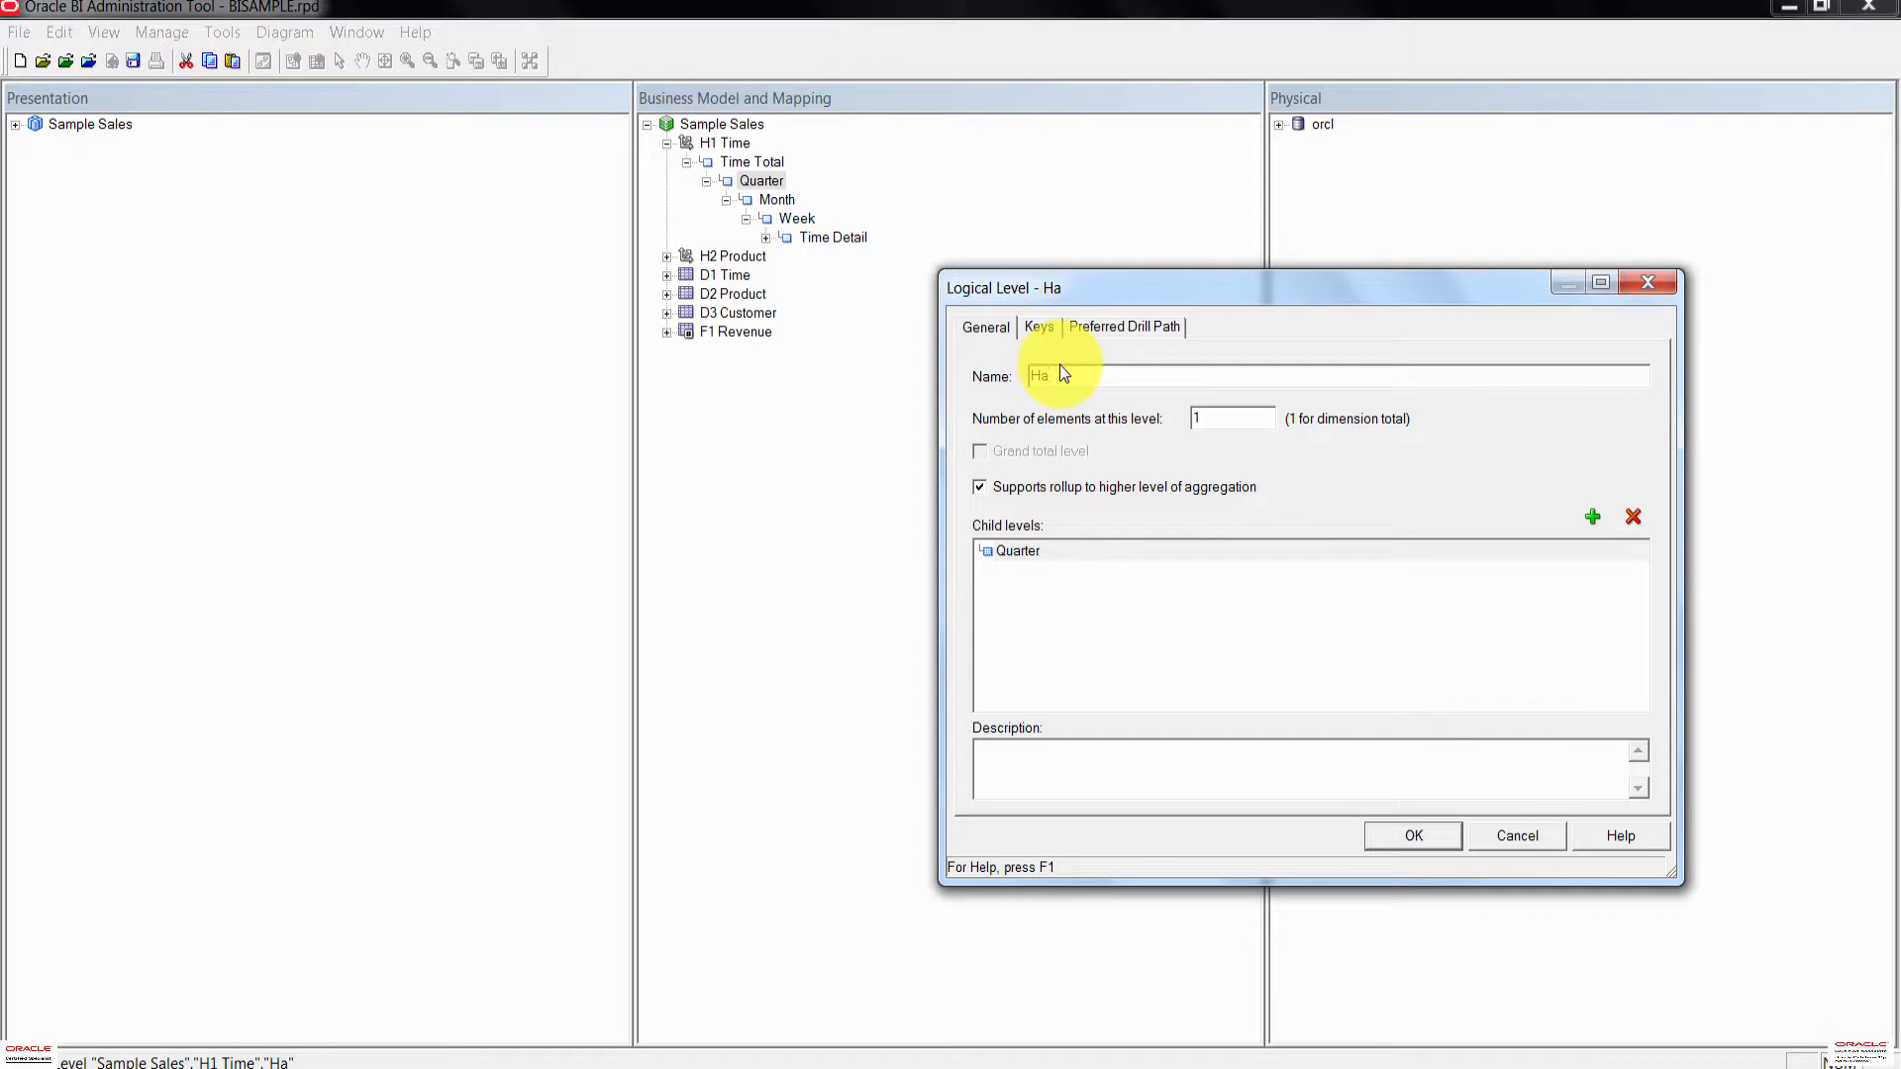
pyautogui.write('lf')
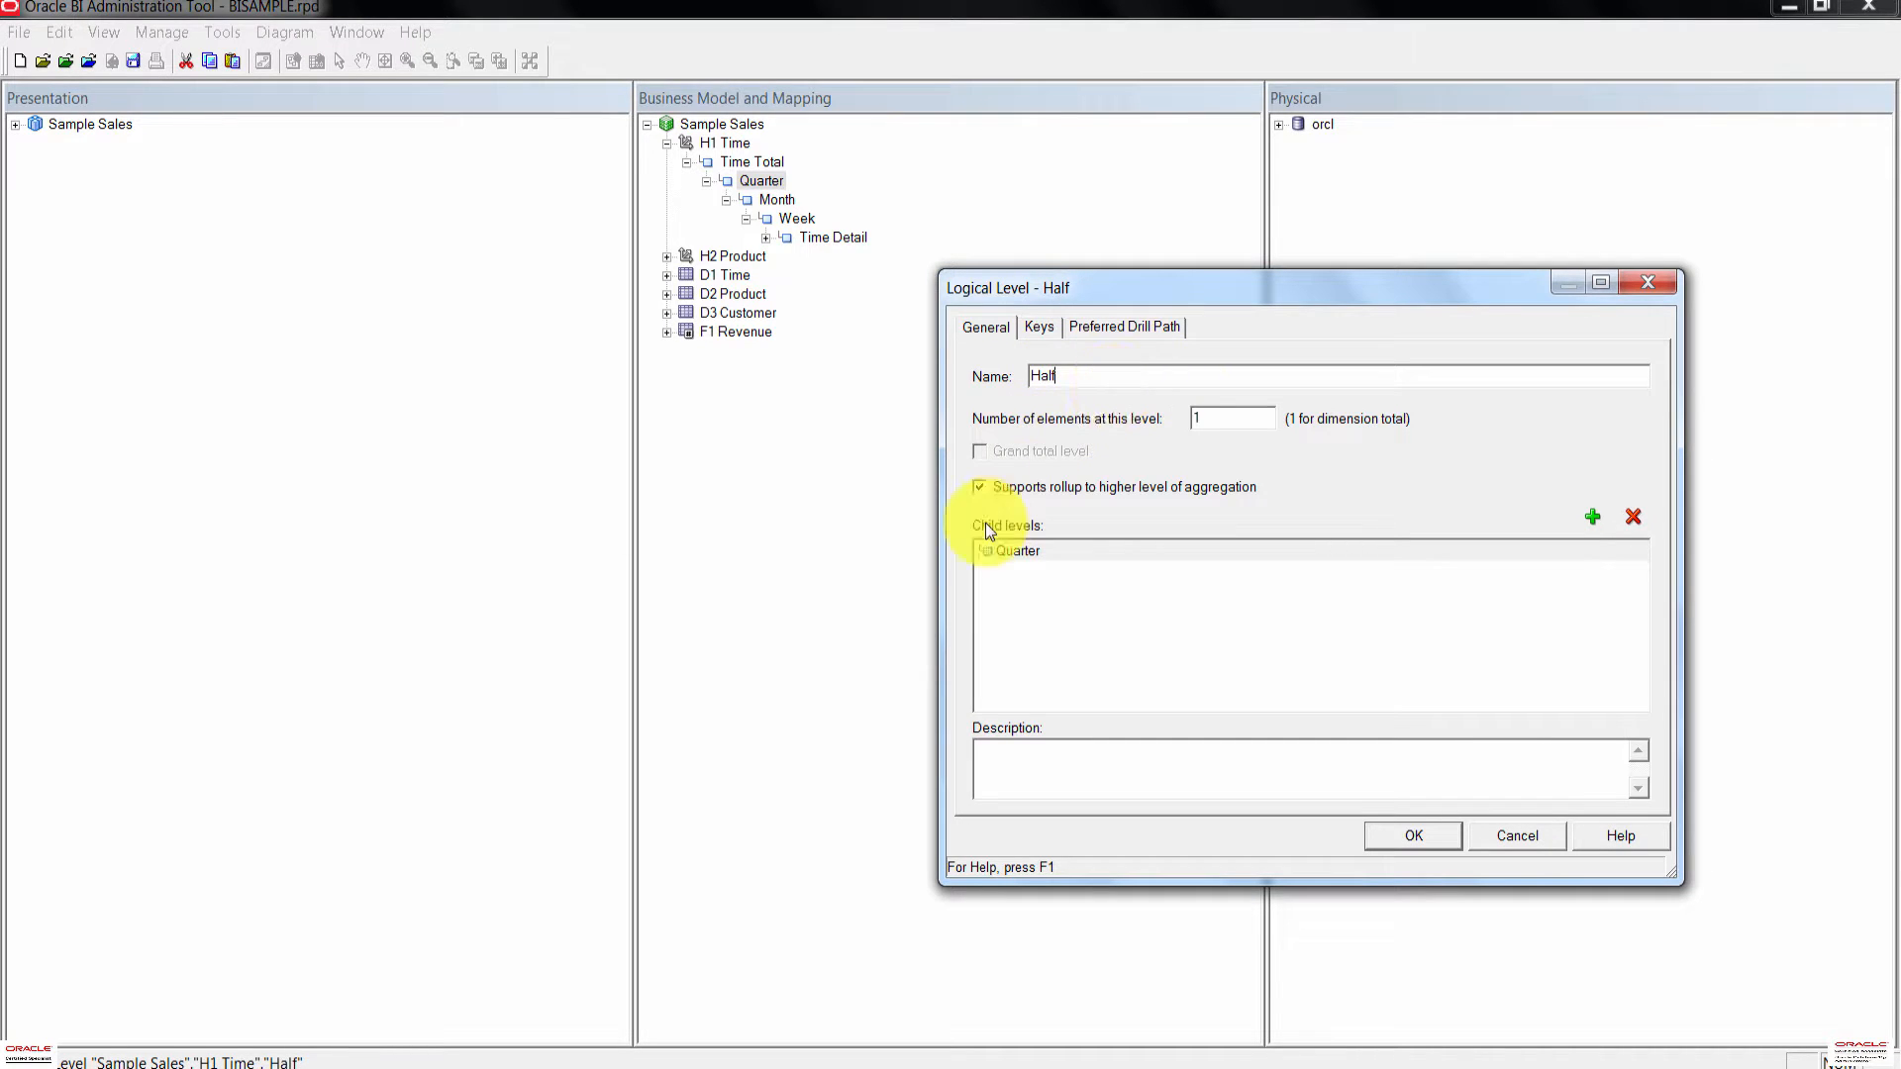
pyautogui.click(1406, 837)
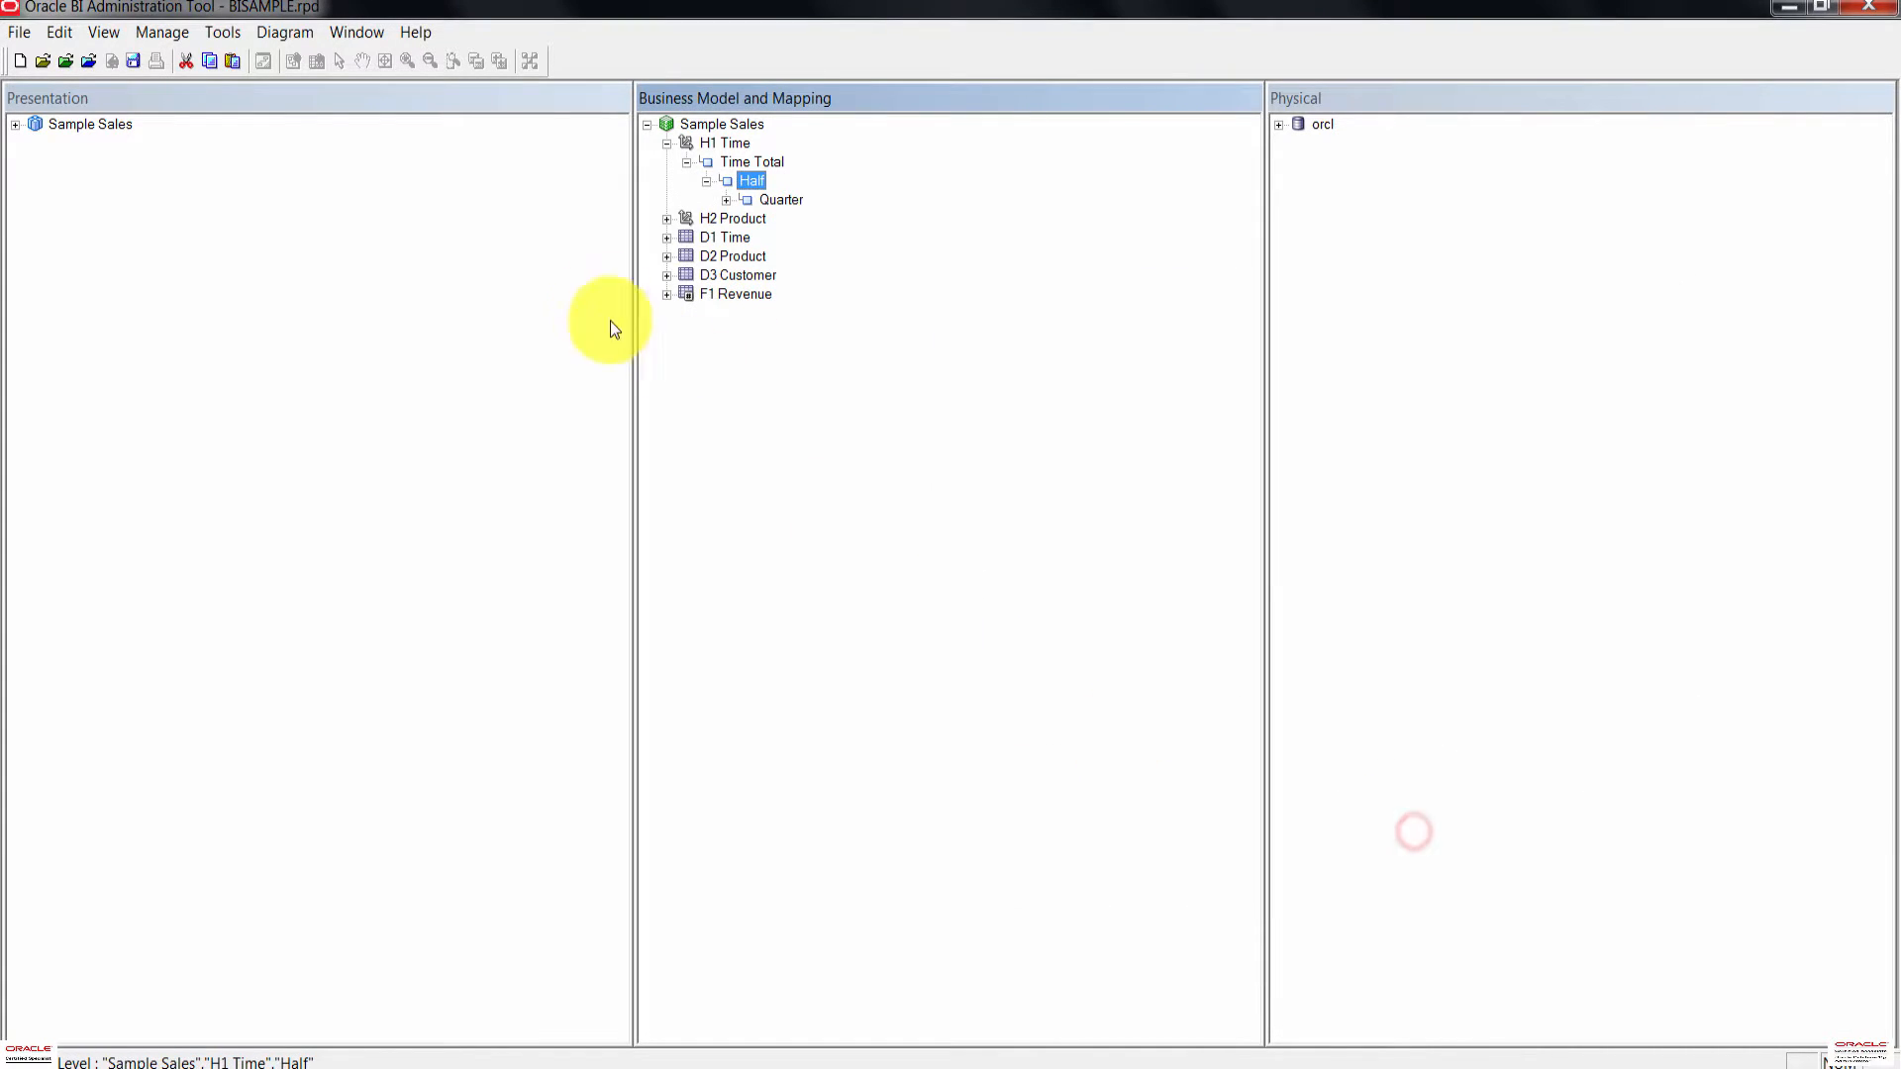
# Step: Create a parent level named Year above the Half level in the H1 Time hierarchy
pyautogui.rightClick(750, 179)
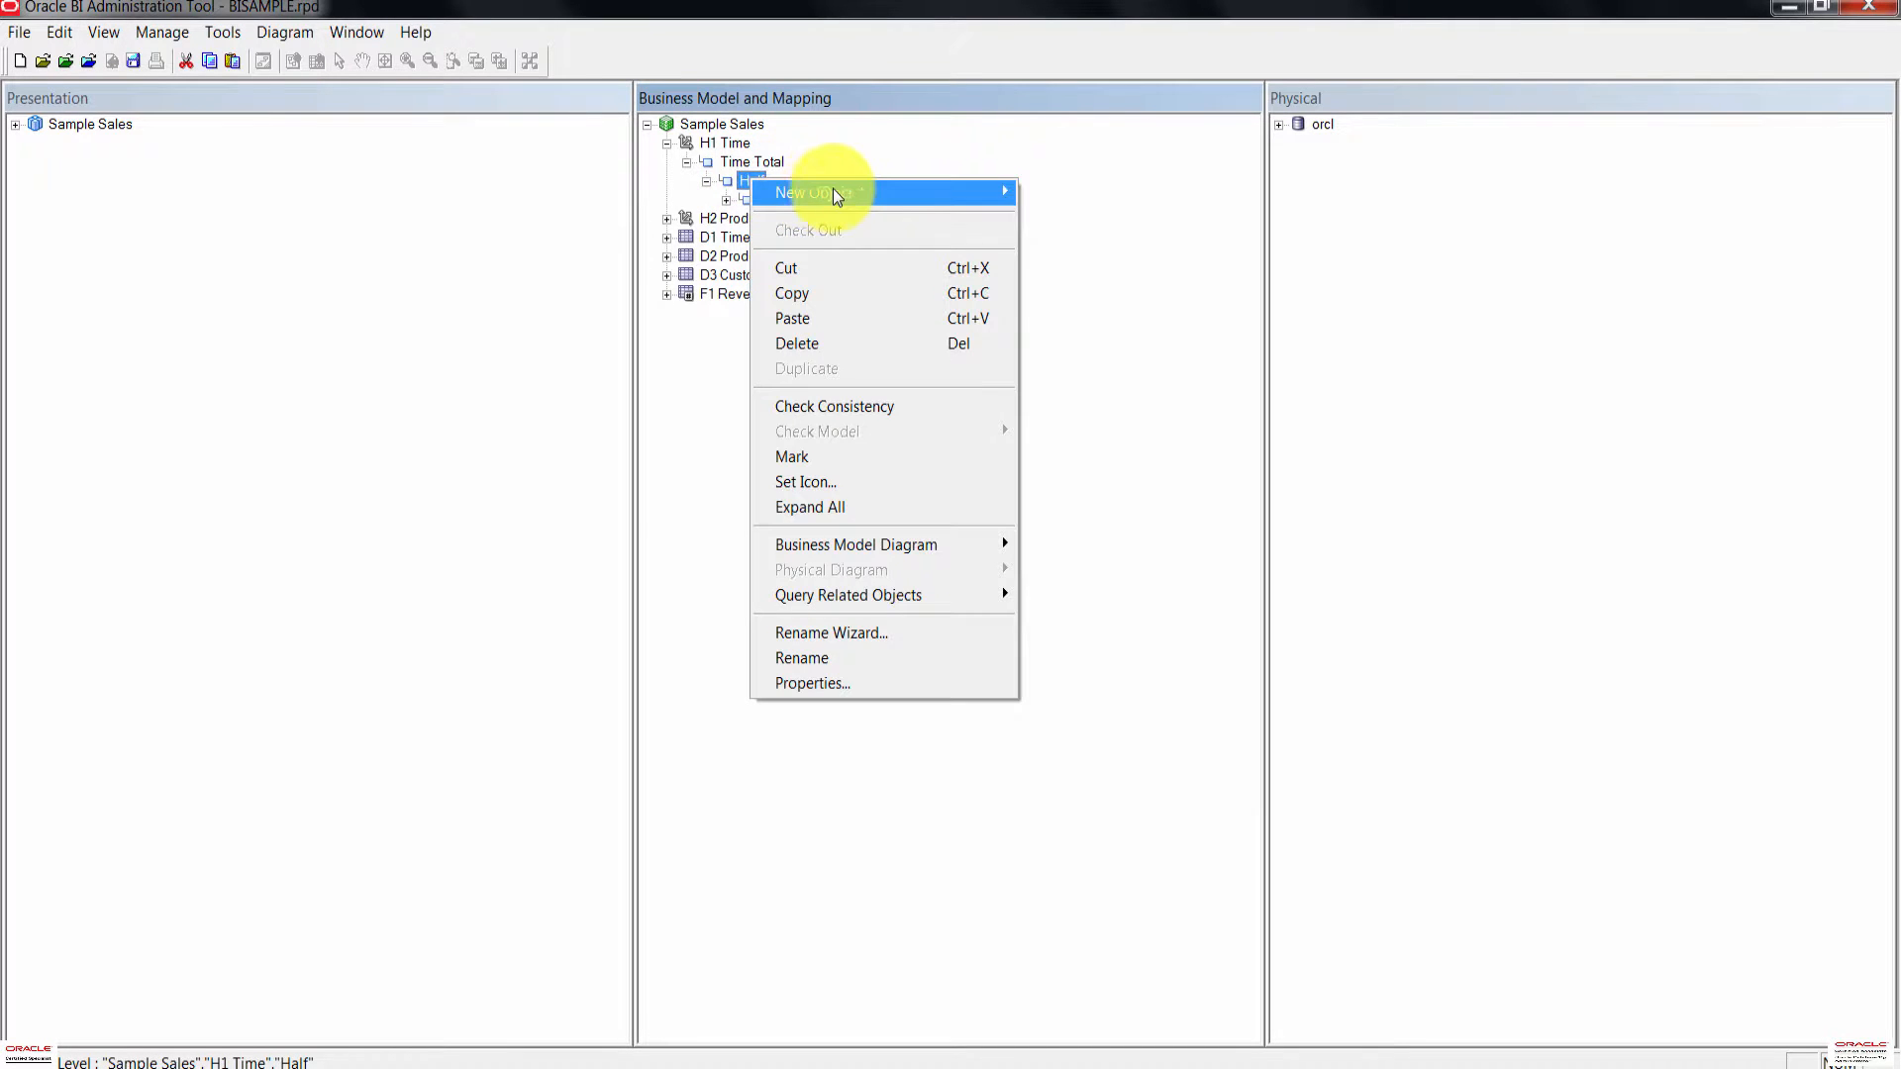
pyautogui.moveTo(951, 192)
pyautogui.click(1111, 197)
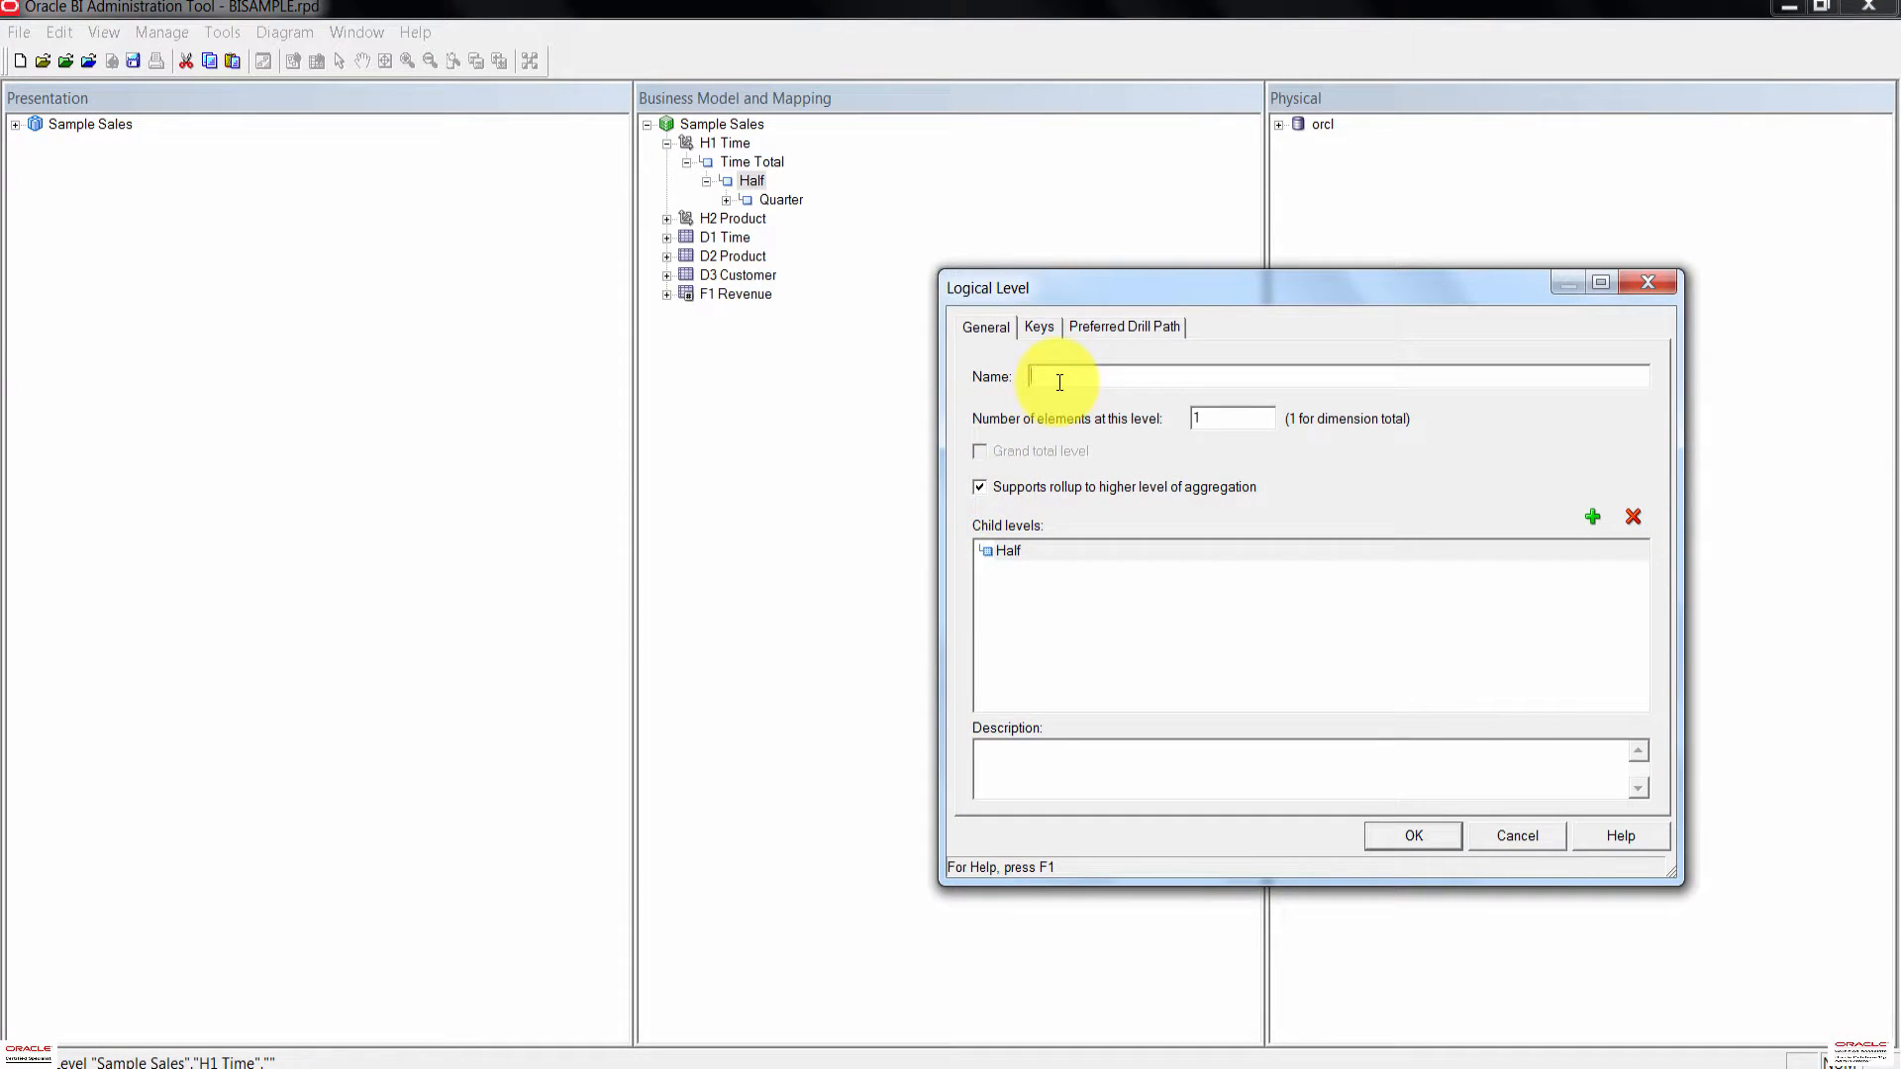
pyautogui.write('Year')
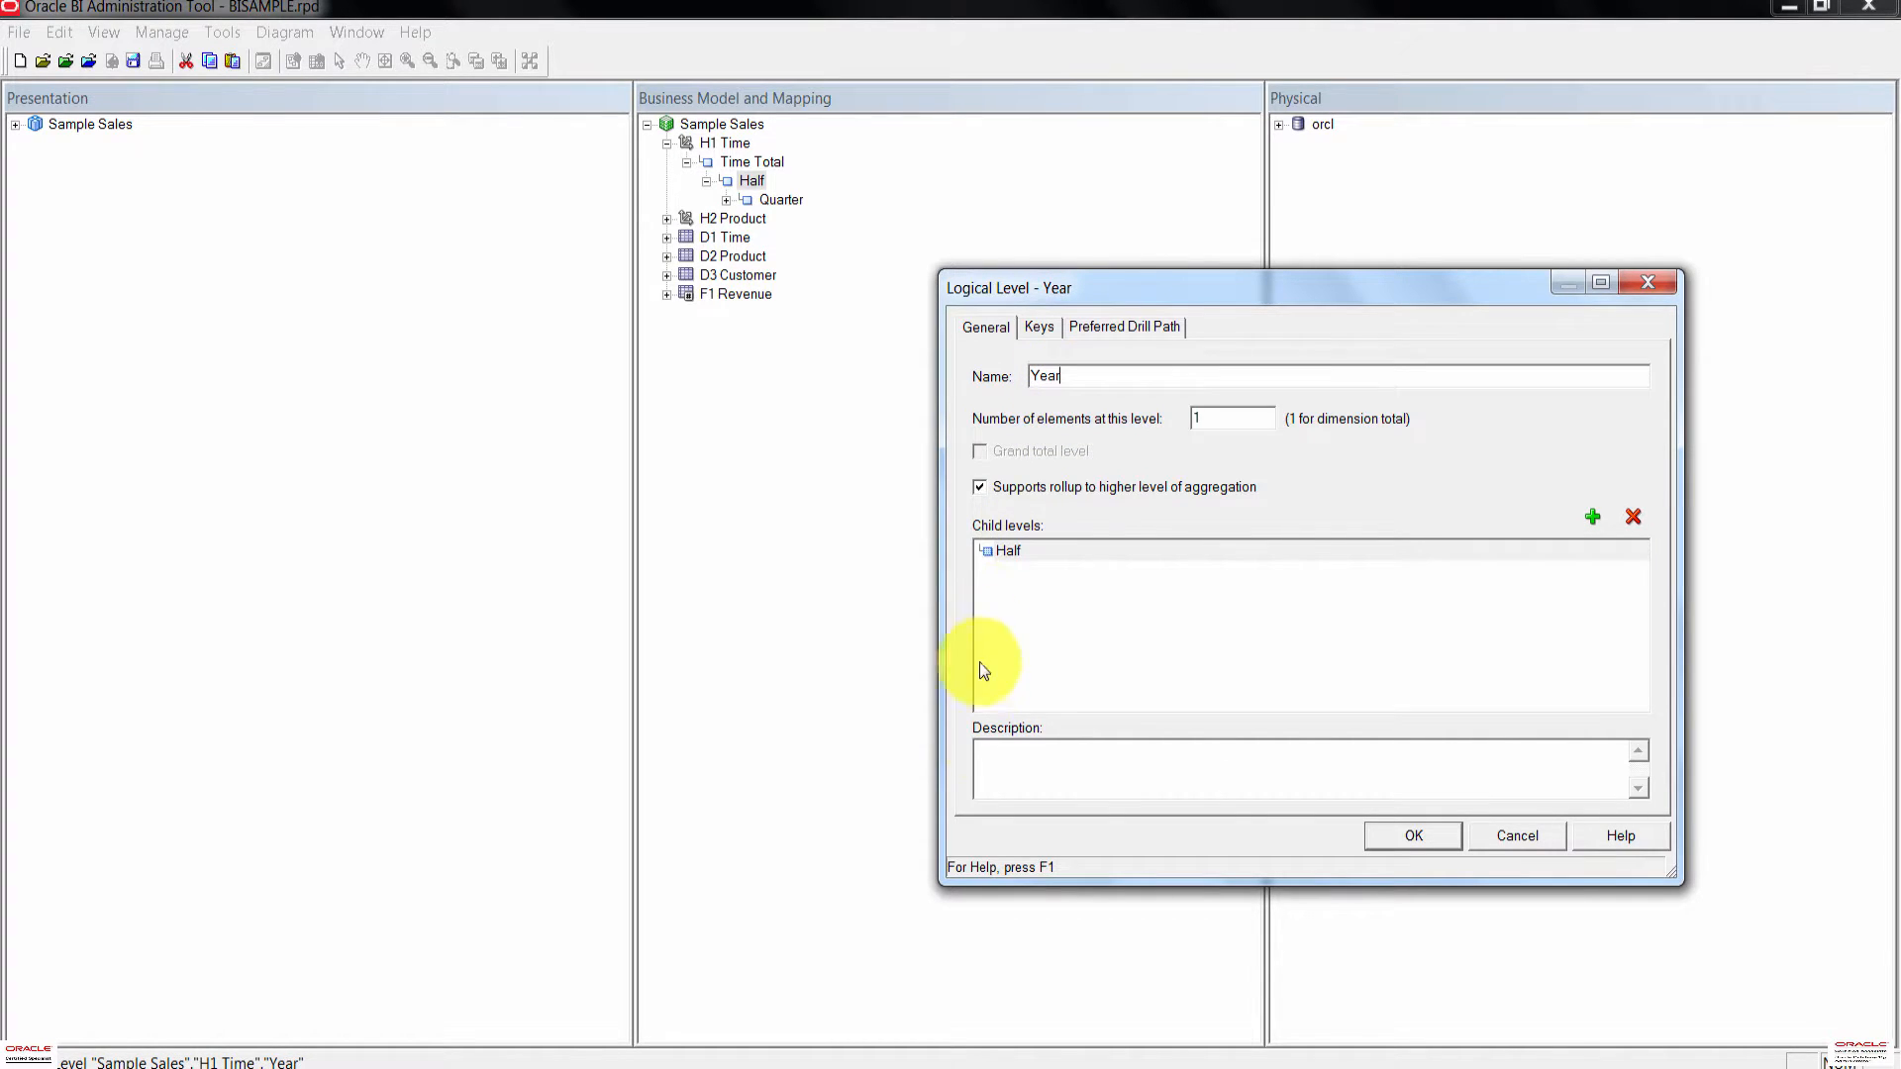
pyautogui.click(1425, 837)
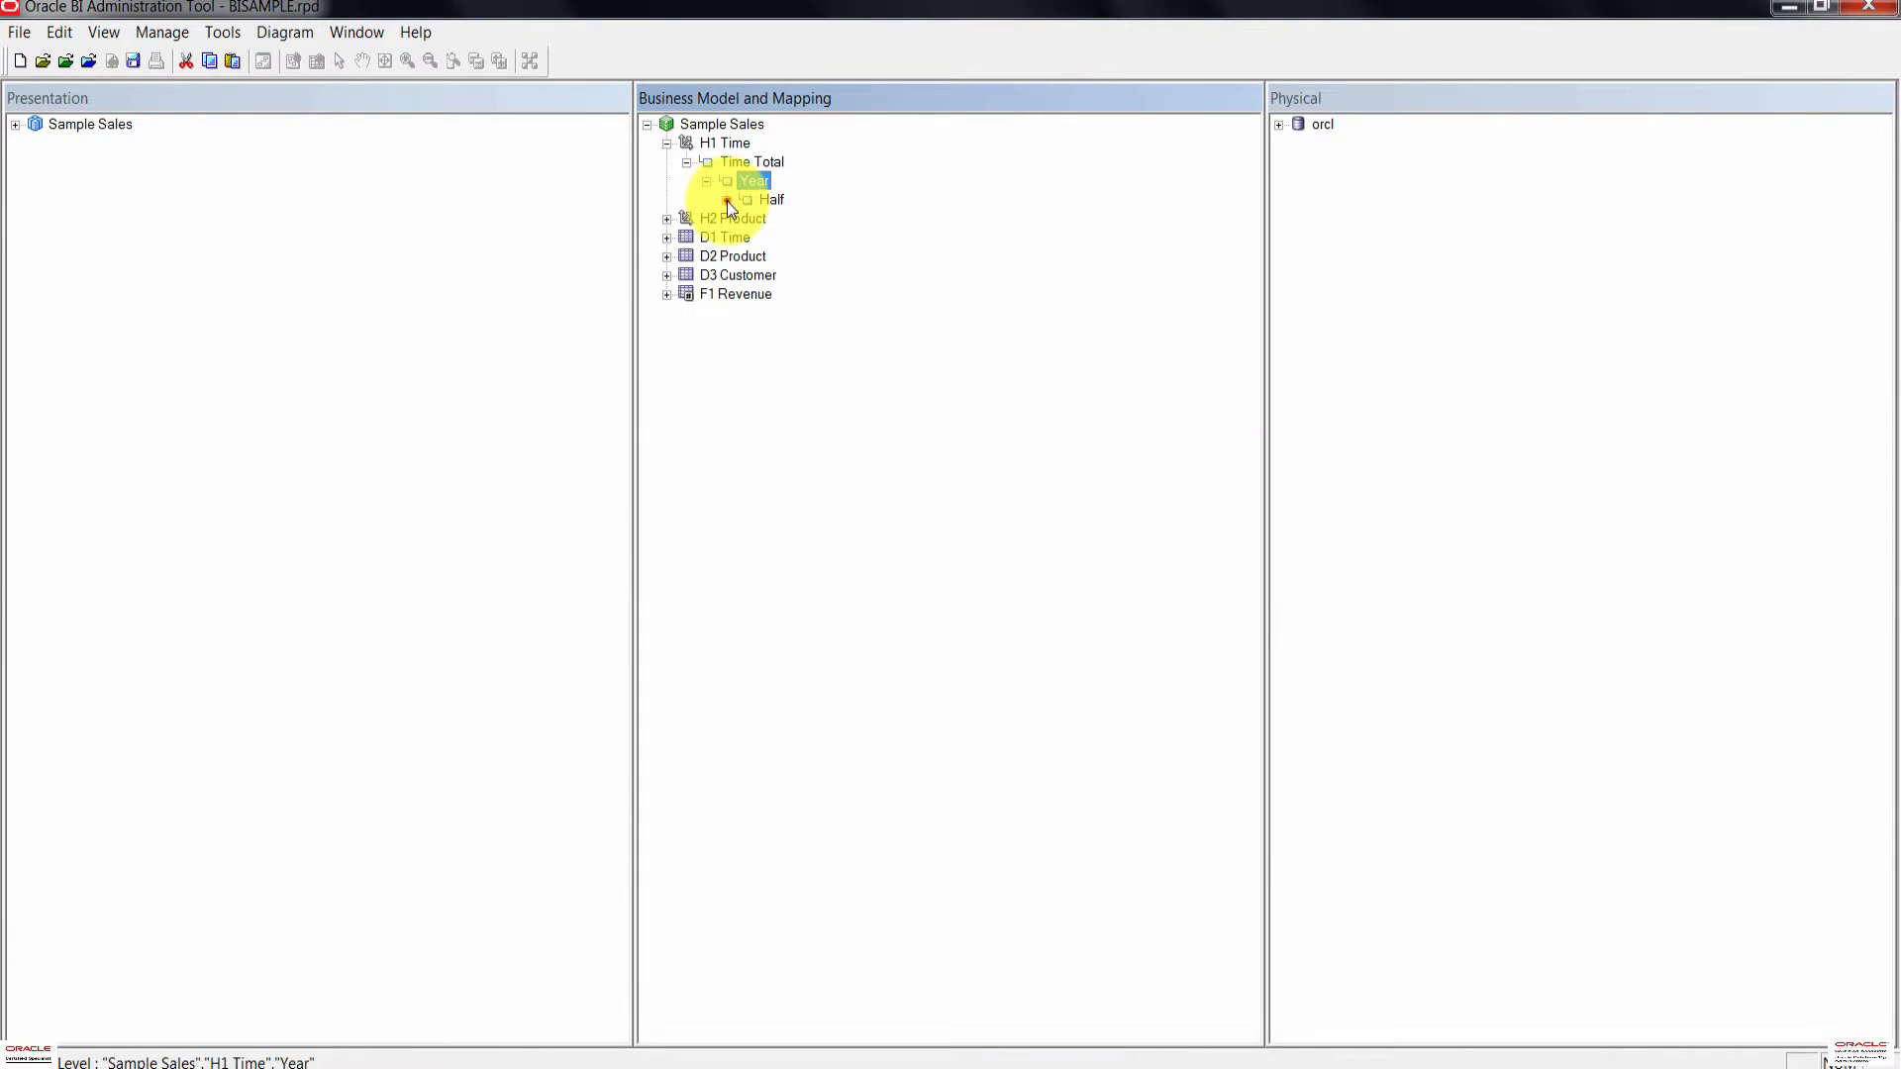
# Step: Expand the H1 Time hierarchy from Half down through Time Detail to examine its levels and columns
pyautogui.click(727, 200)
pyautogui.click(746, 219)
pyautogui.click(767, 238)
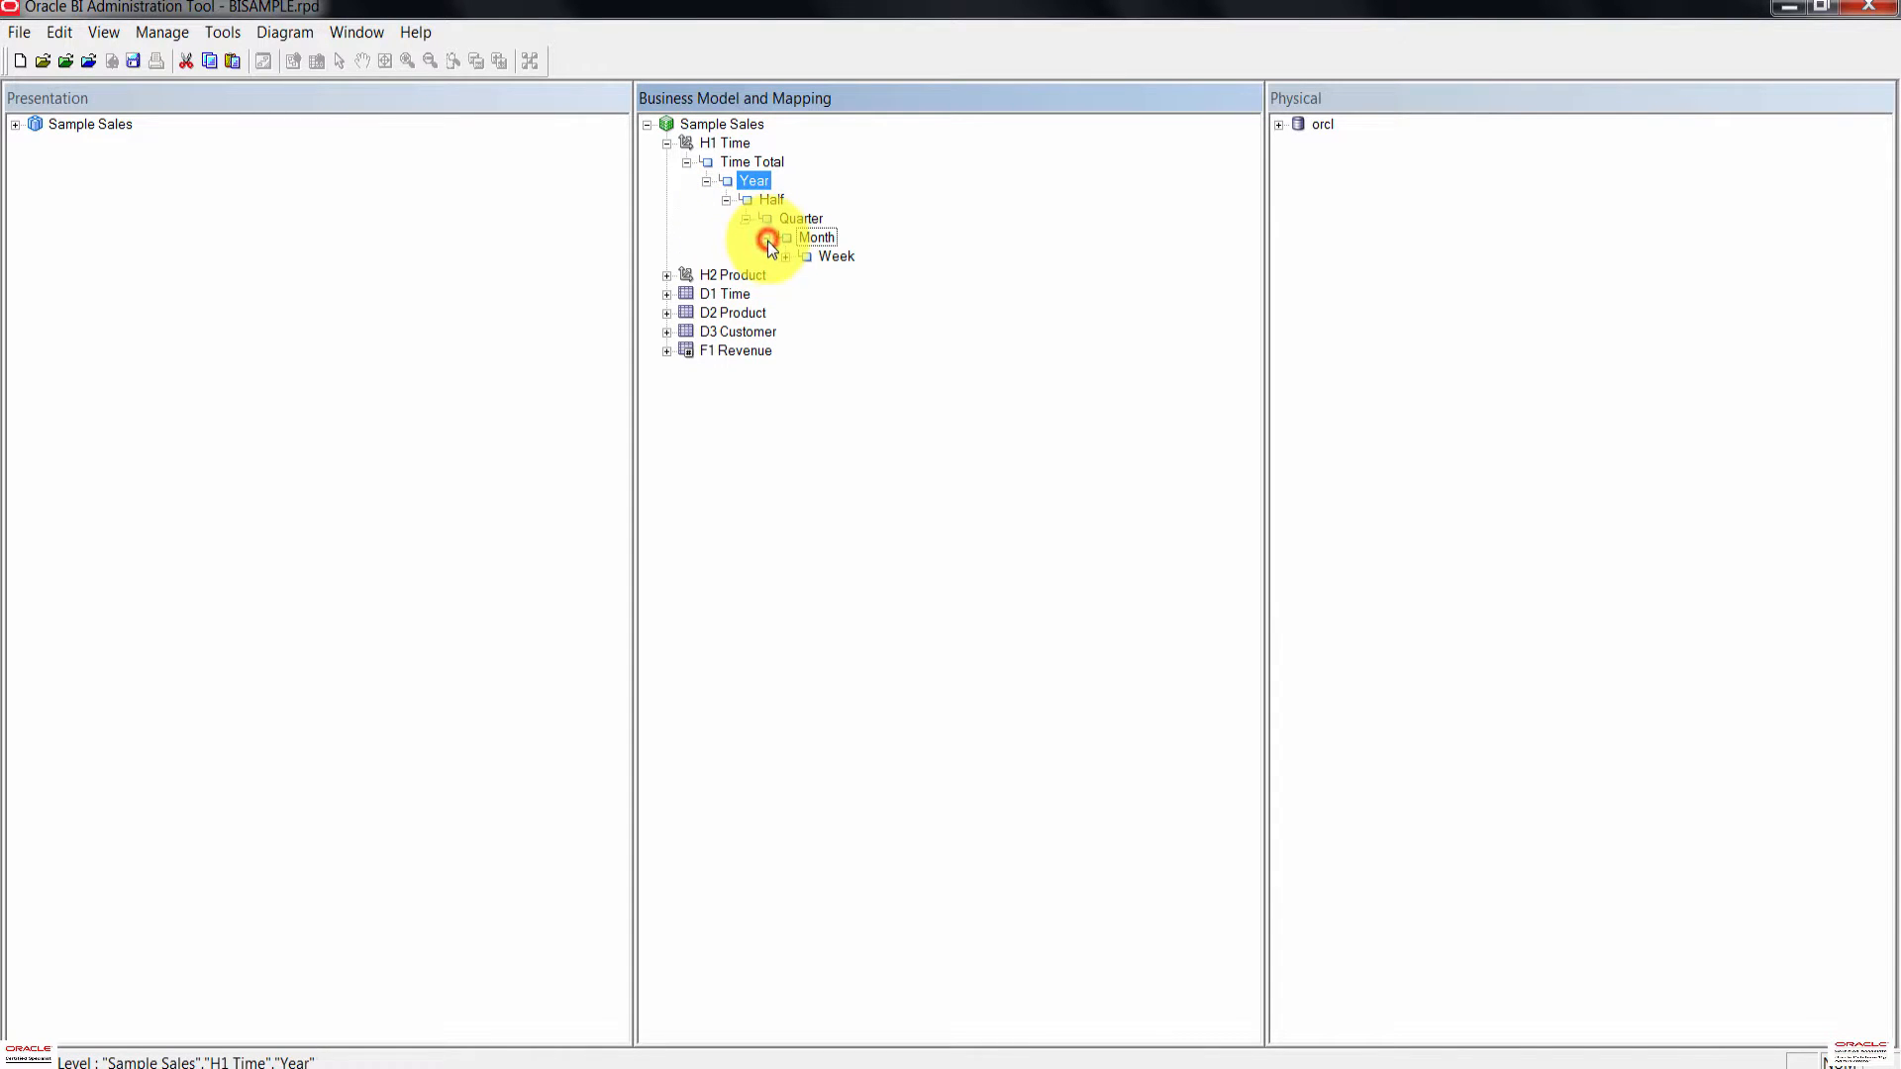
pyautogui.click(786, 256)
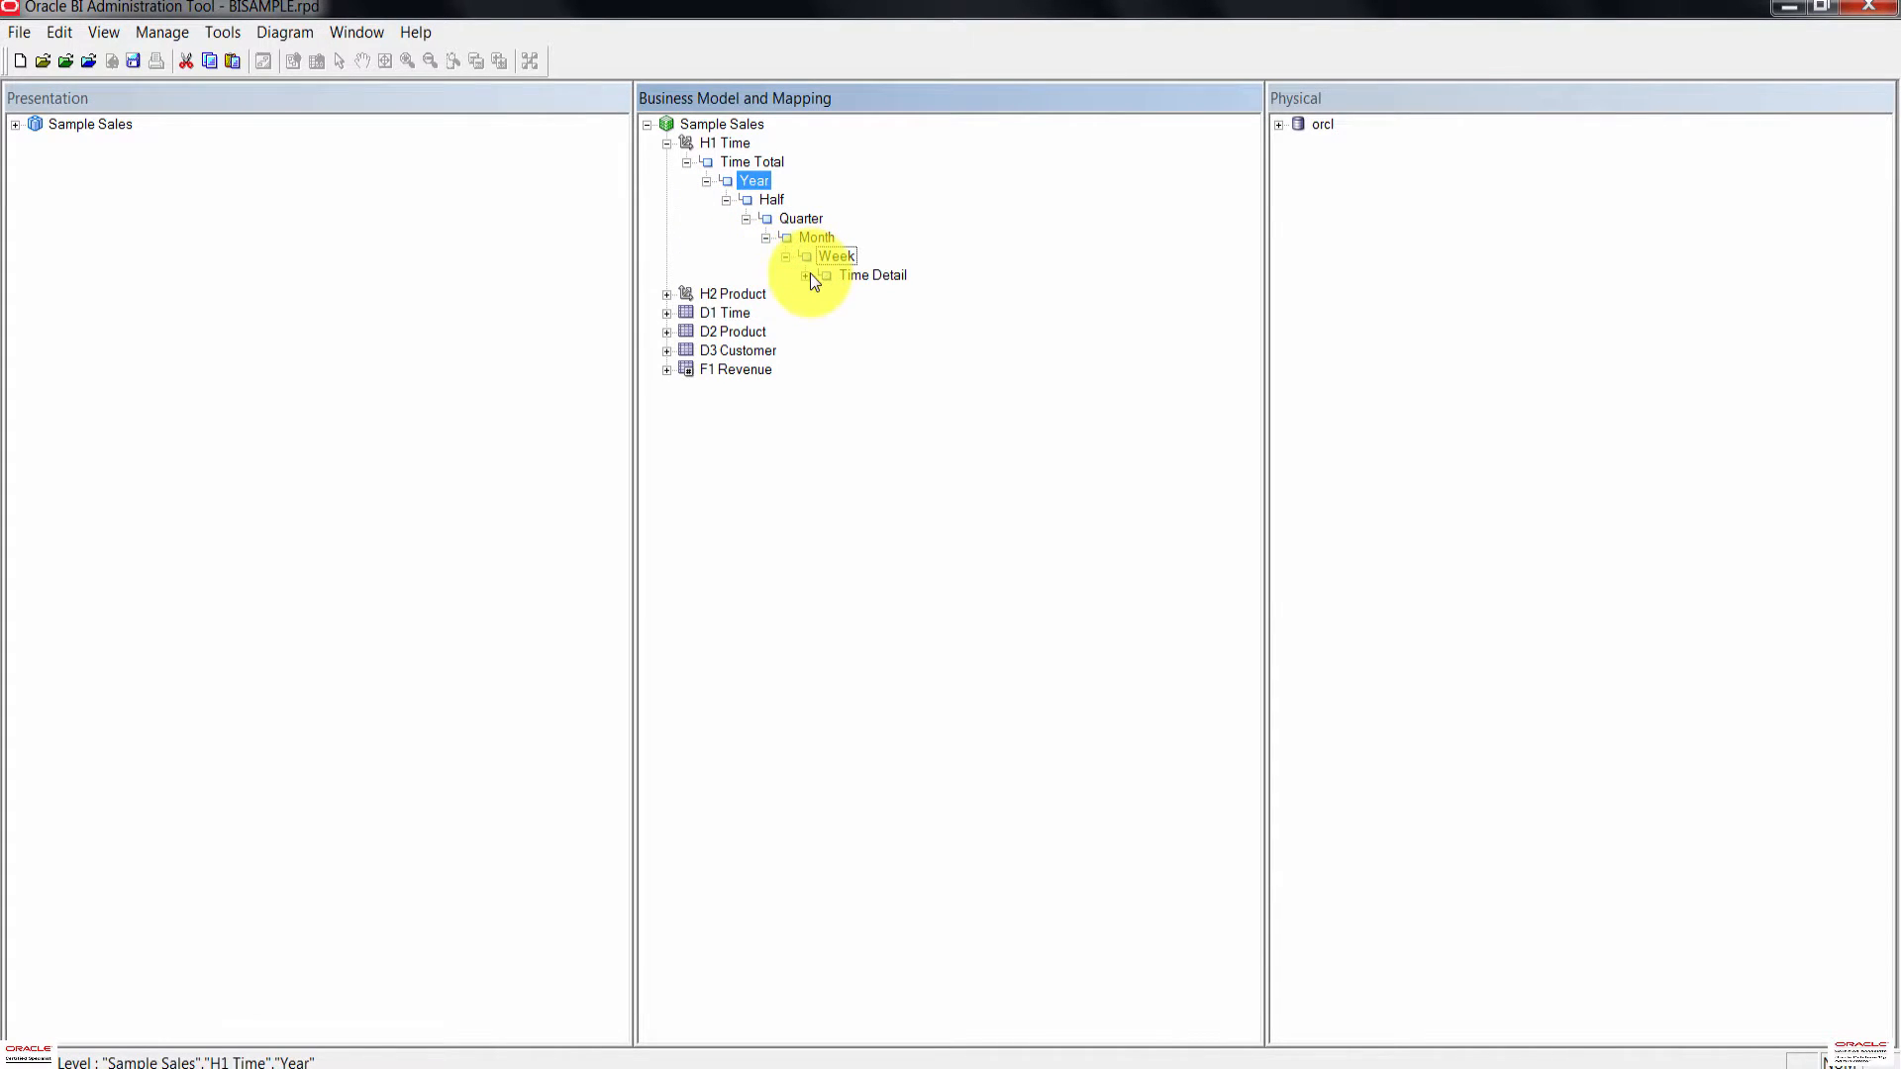
pyautogui.click(806, 276)
pyautogui.scroll(3, 806, 299)
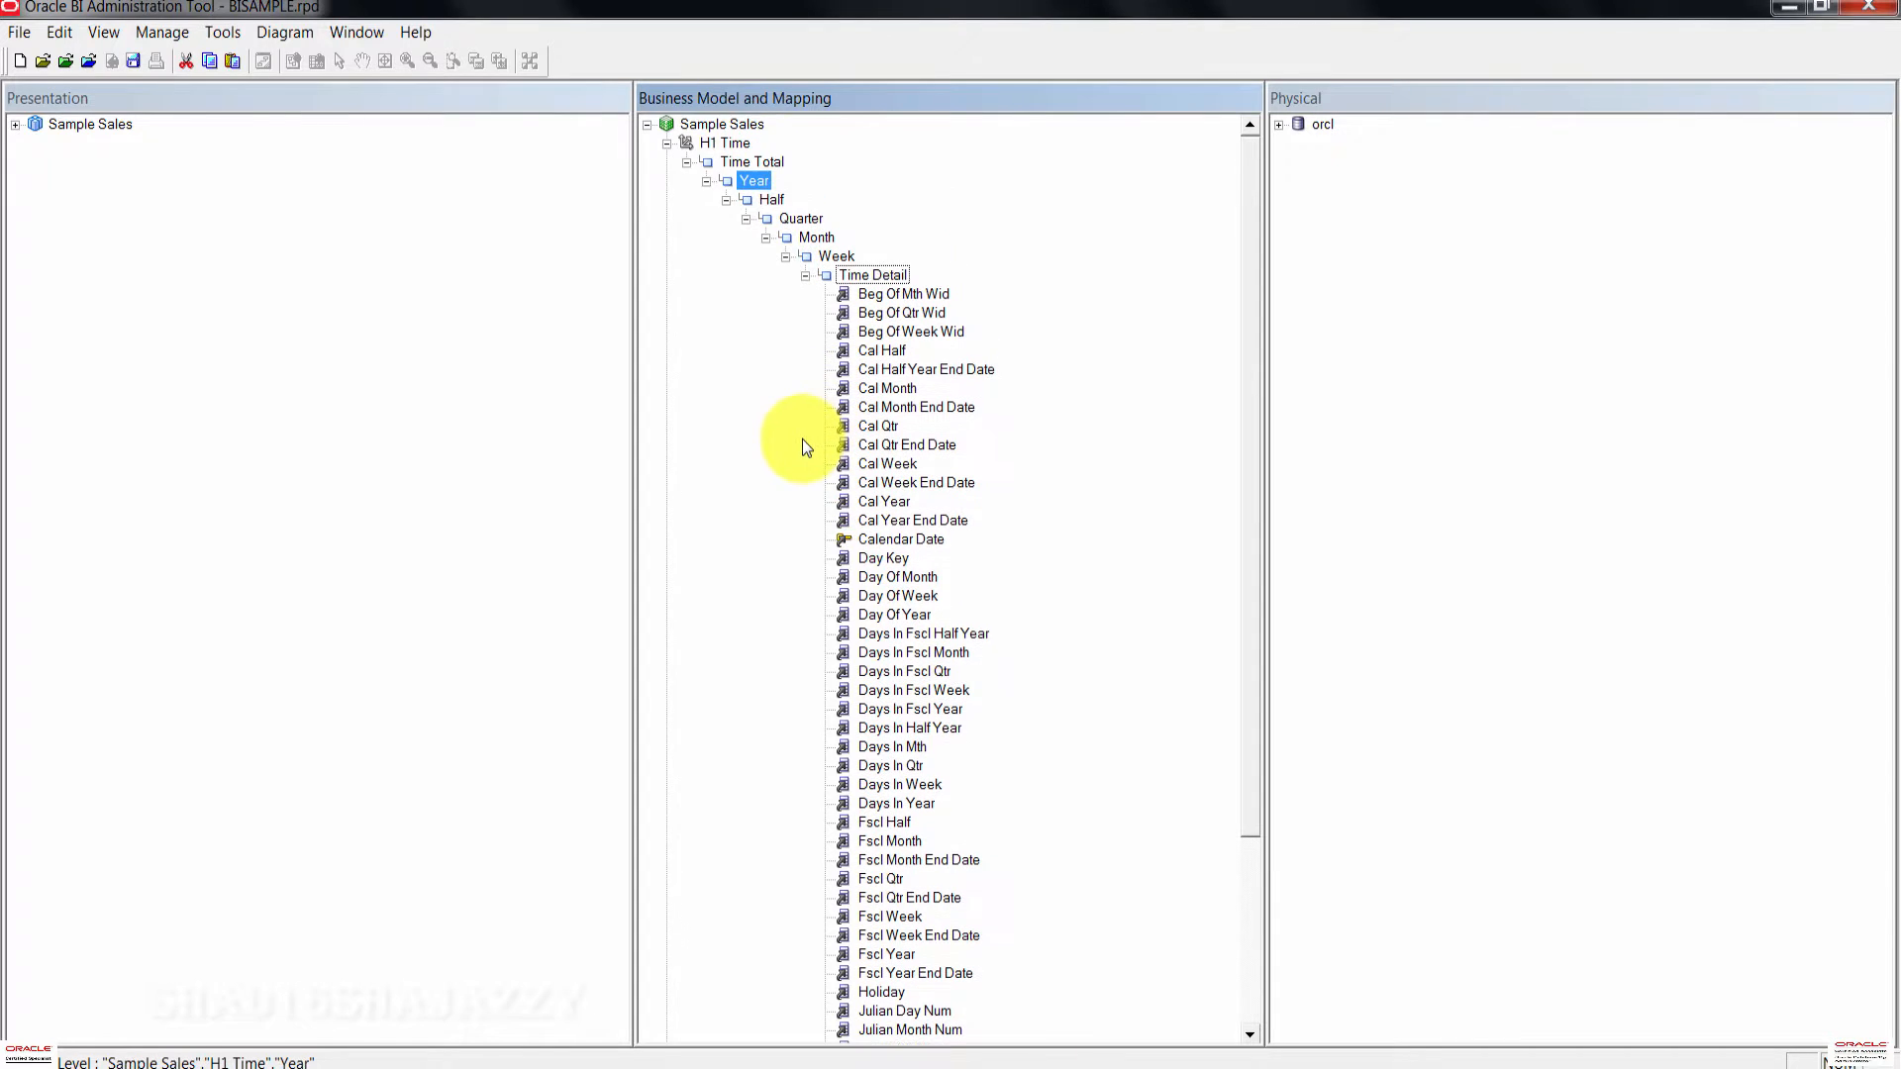
pyautogui.click(721, 141)
pyautogui.click(733, 424)
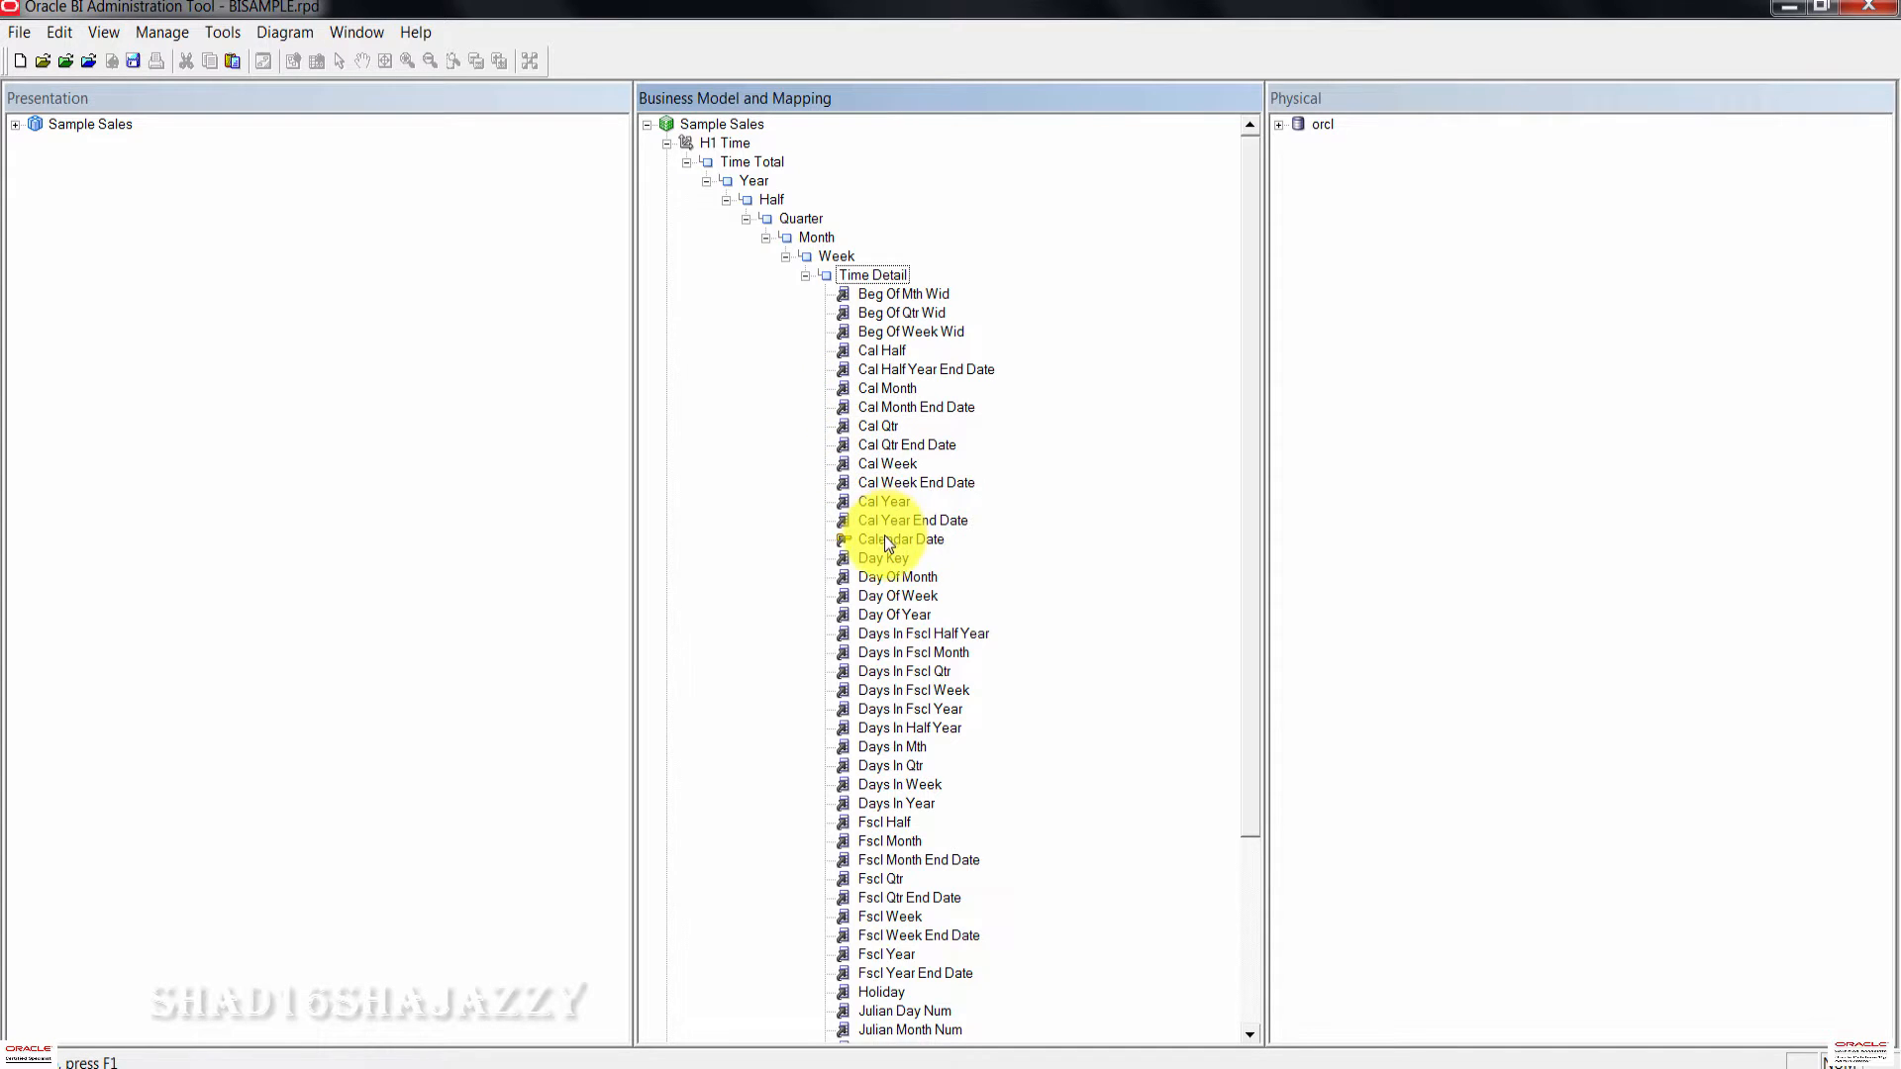
# Step: Move the Per Name Year column from Time Detail to the Year level and Per Name Half to the Half level
pyautogui.scroll(-4, 889, 543)
pyautogui.click(921, 936)
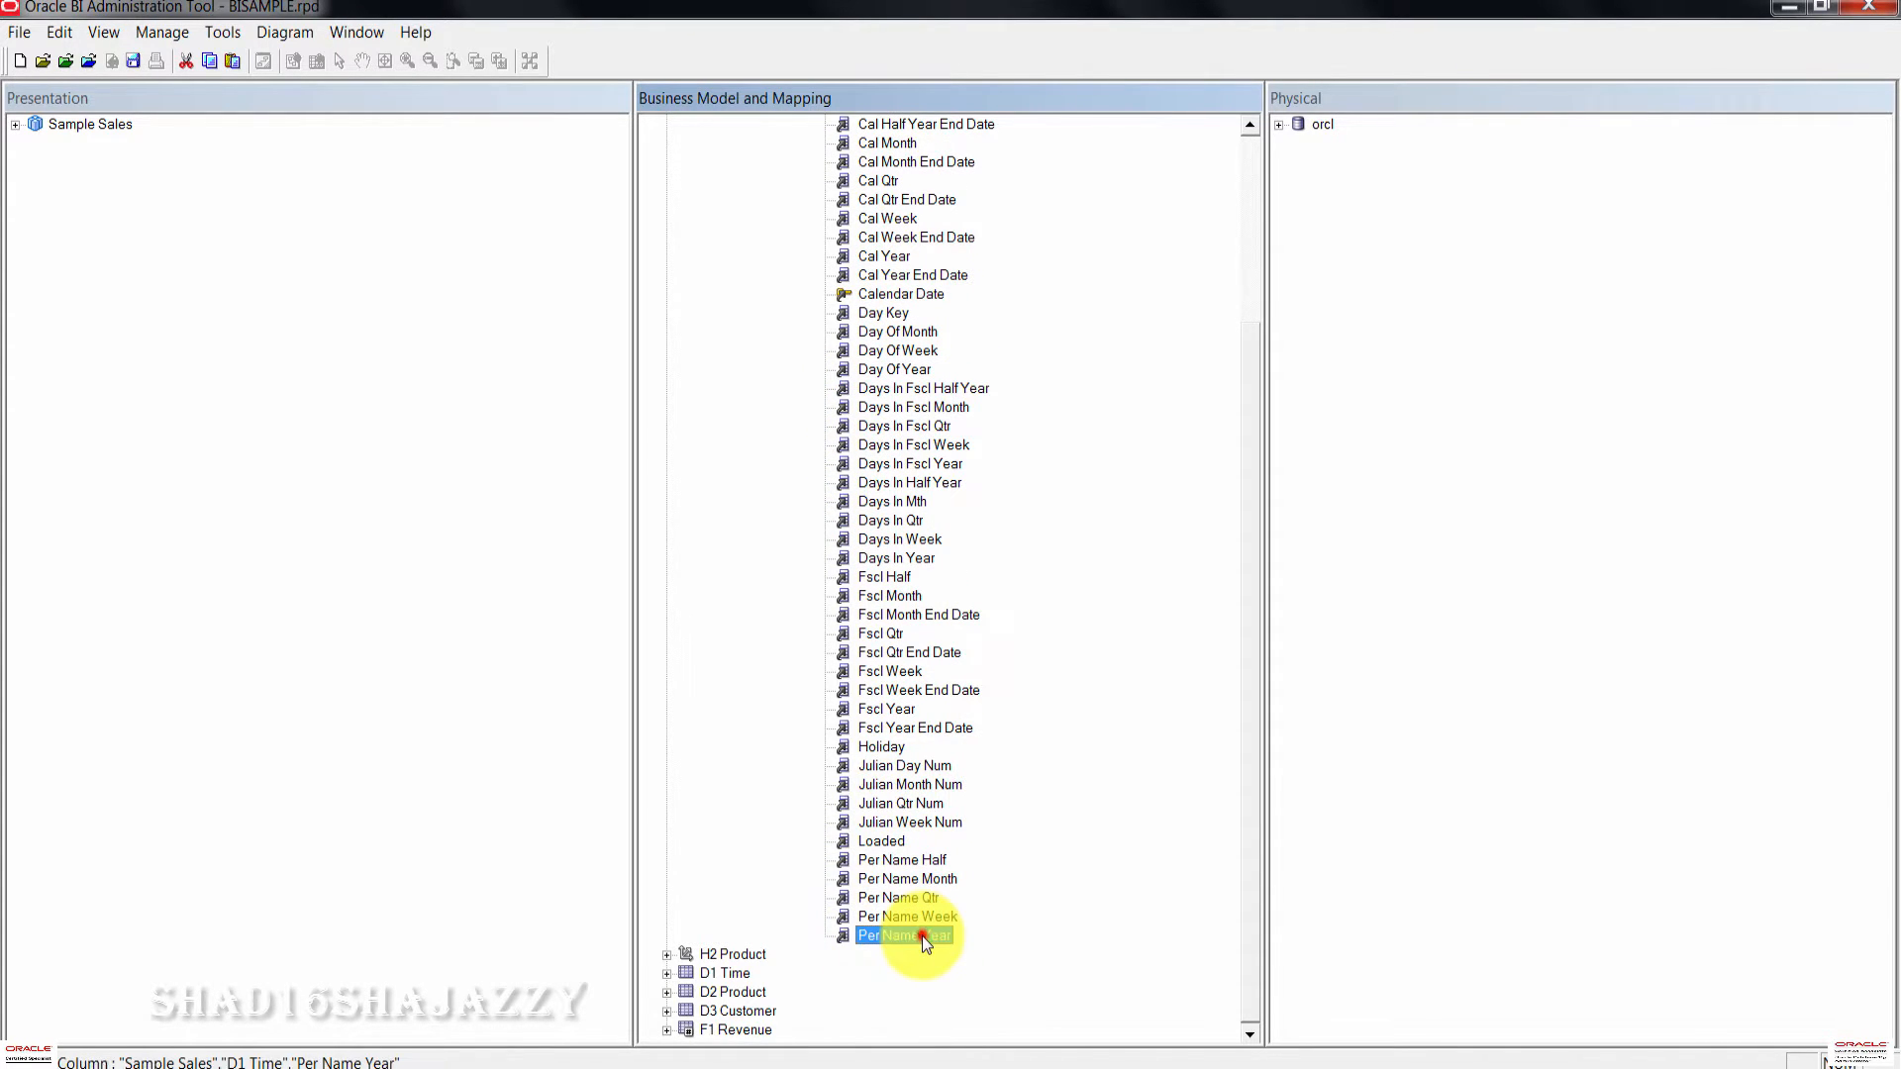
pyautogui.moveTo(923, 936); pyautogui.dragTo(750, 173)
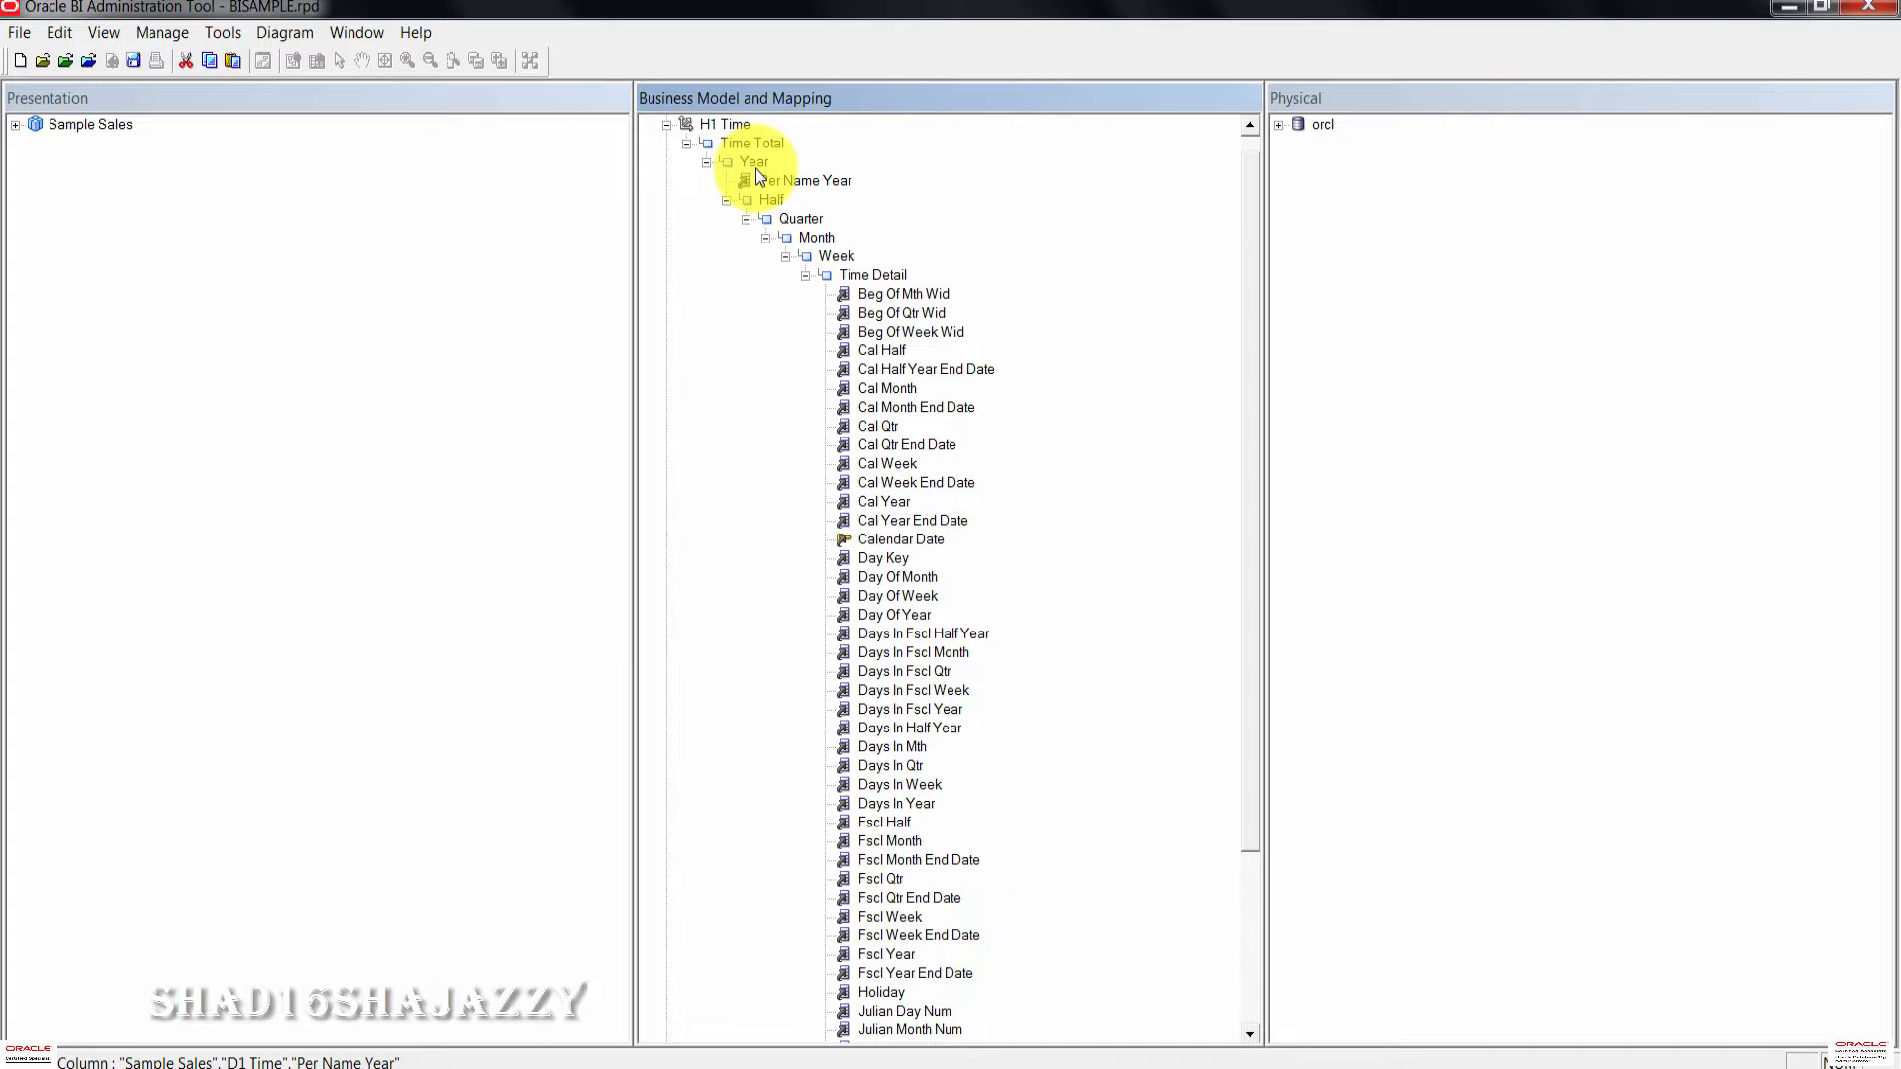
pyautogui.scroll(-4, 745, 373)
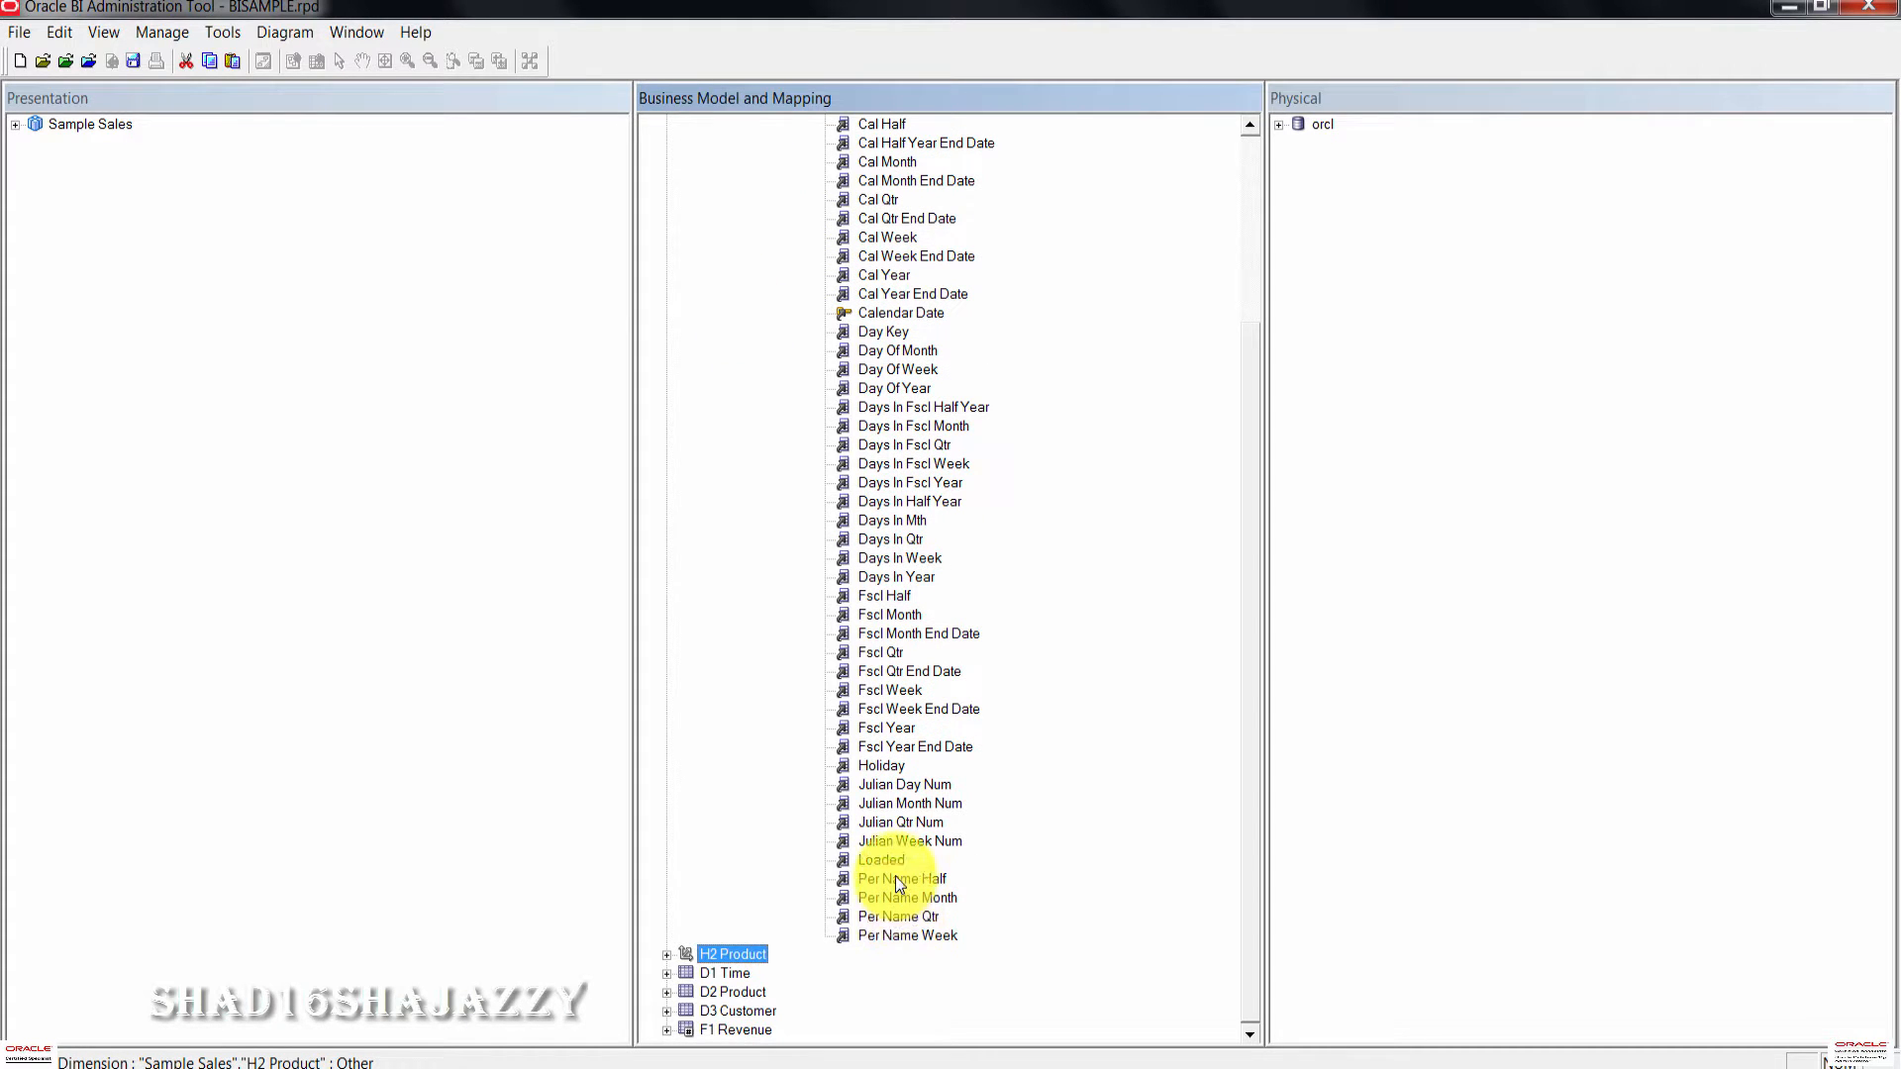
pyautogui.moveTo(899, 881); pyautogui.dragTo(765, 149)
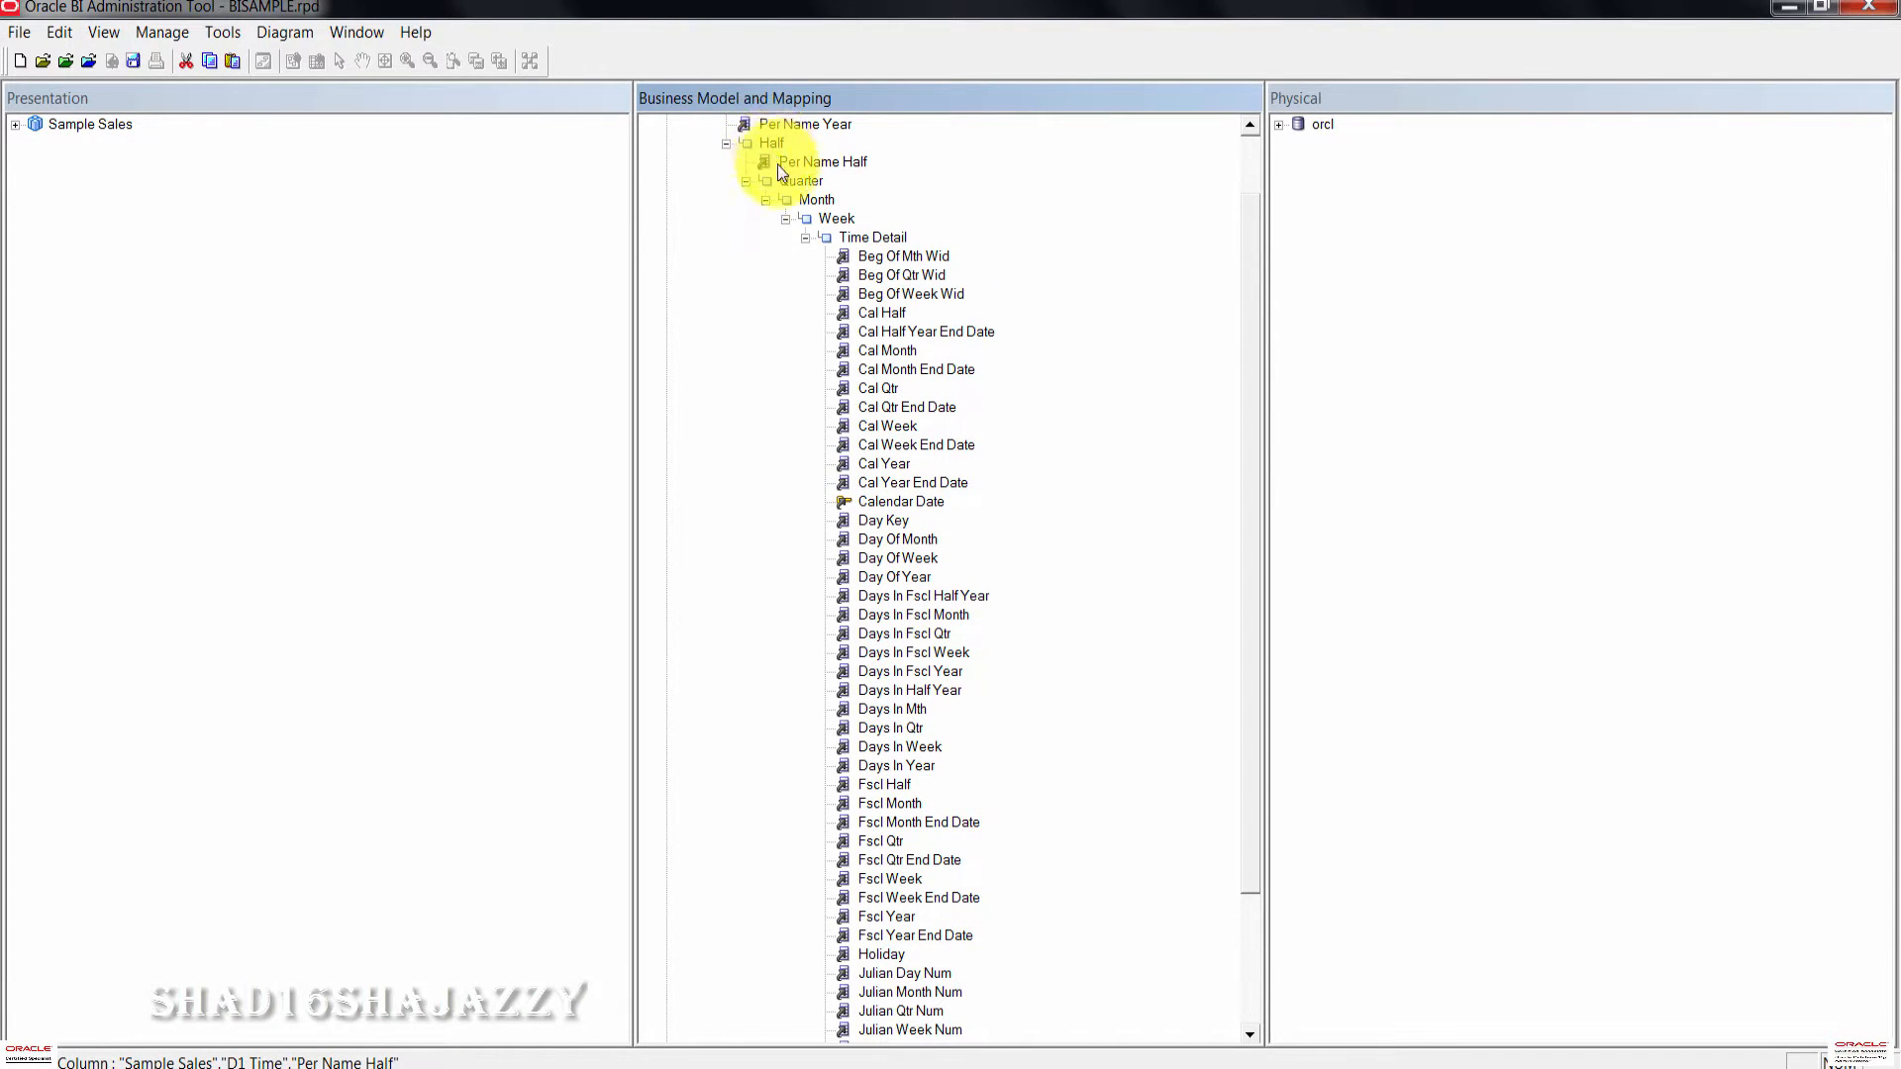
# Step: Move the Per Name Month column from Time Detail to the Month level
pyautogui.scroll(-3, 798, 673)
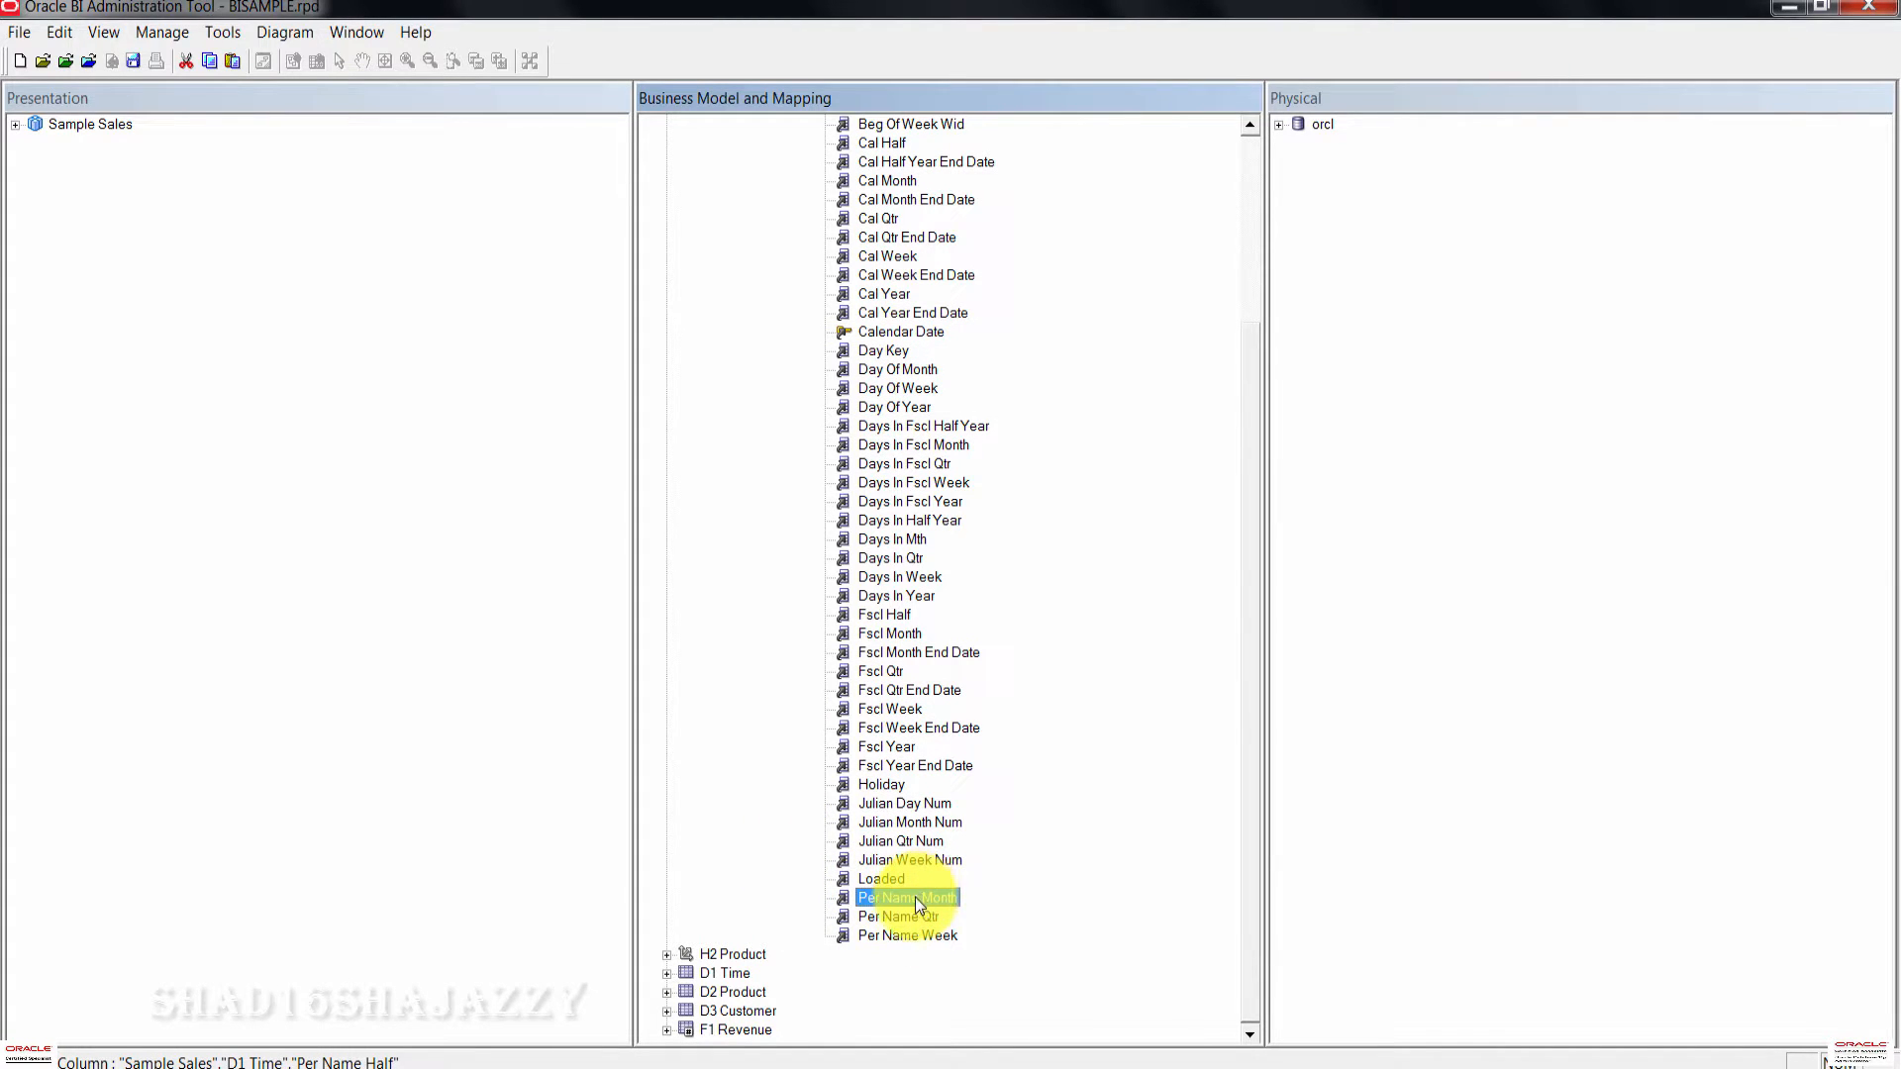
pyautogui.moveTo(916, 896); pyautogui.dragTo(767, 200)
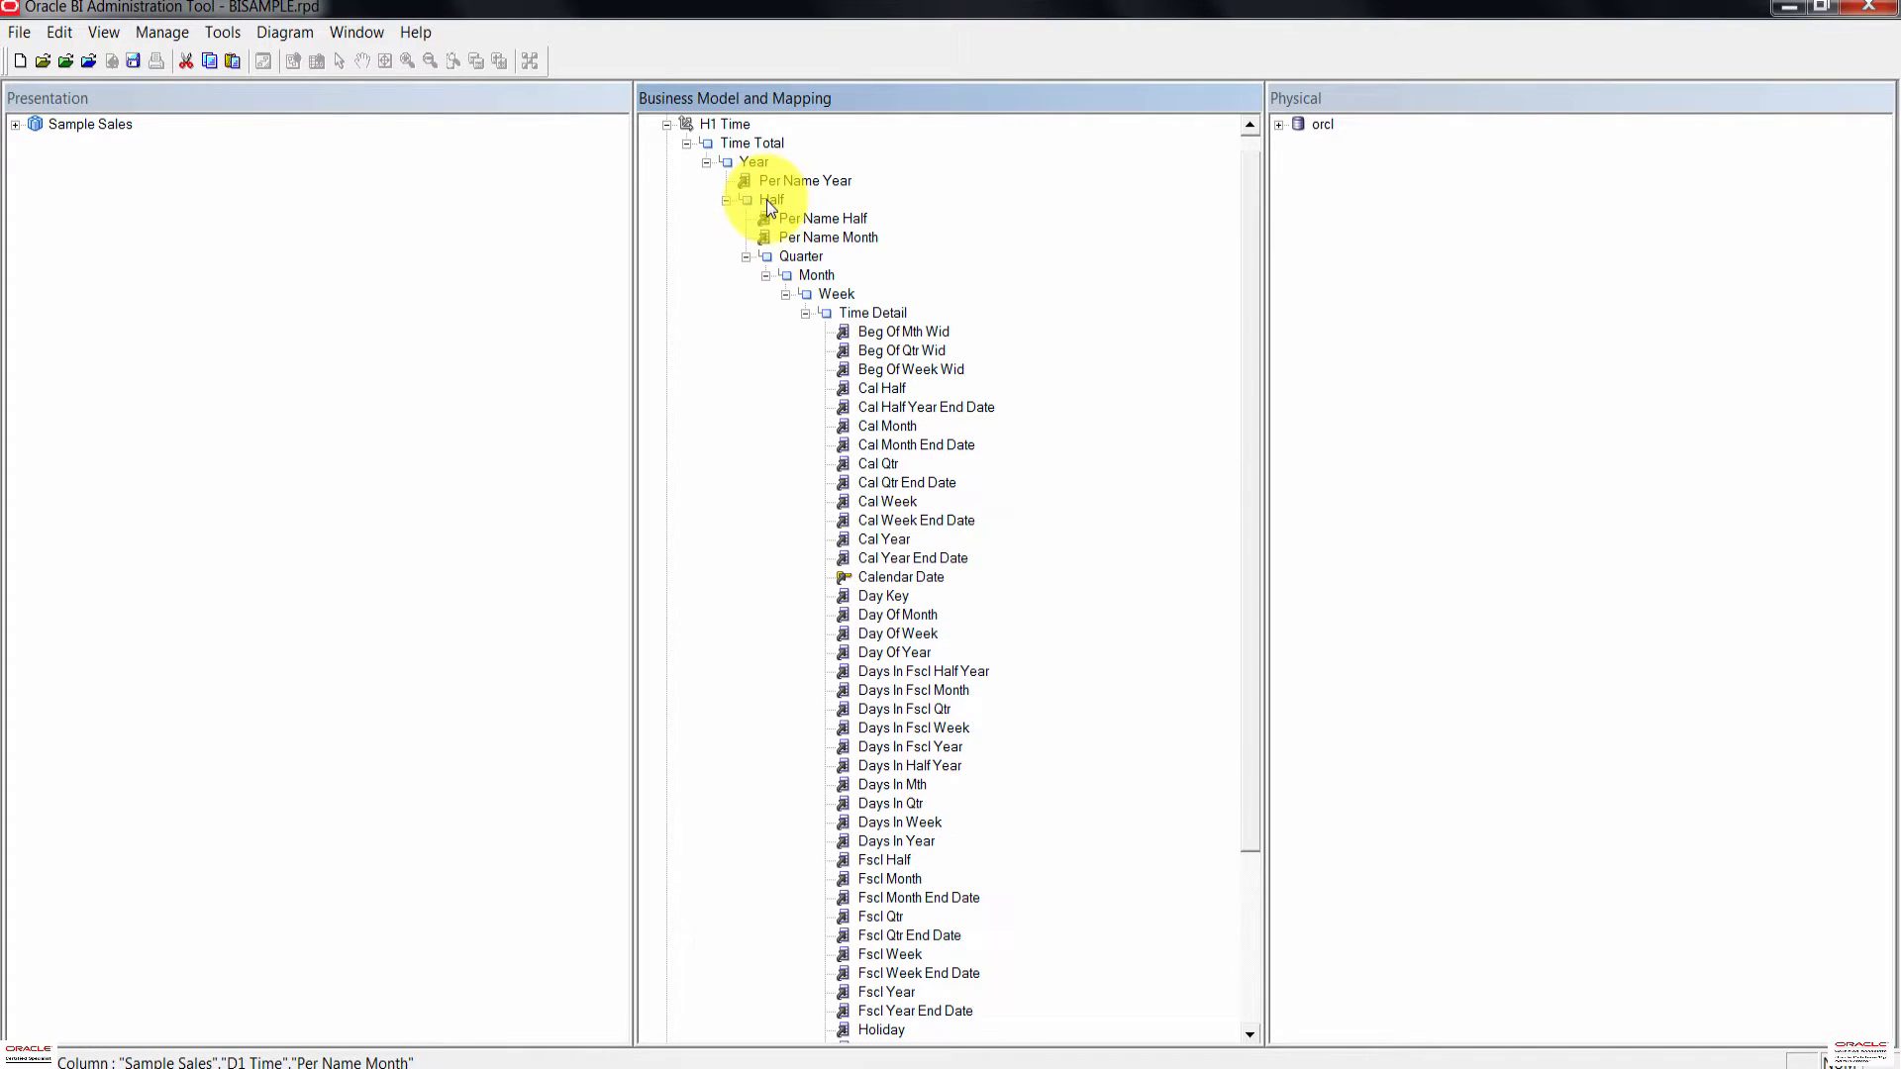
pyautogui.click(776, 260)
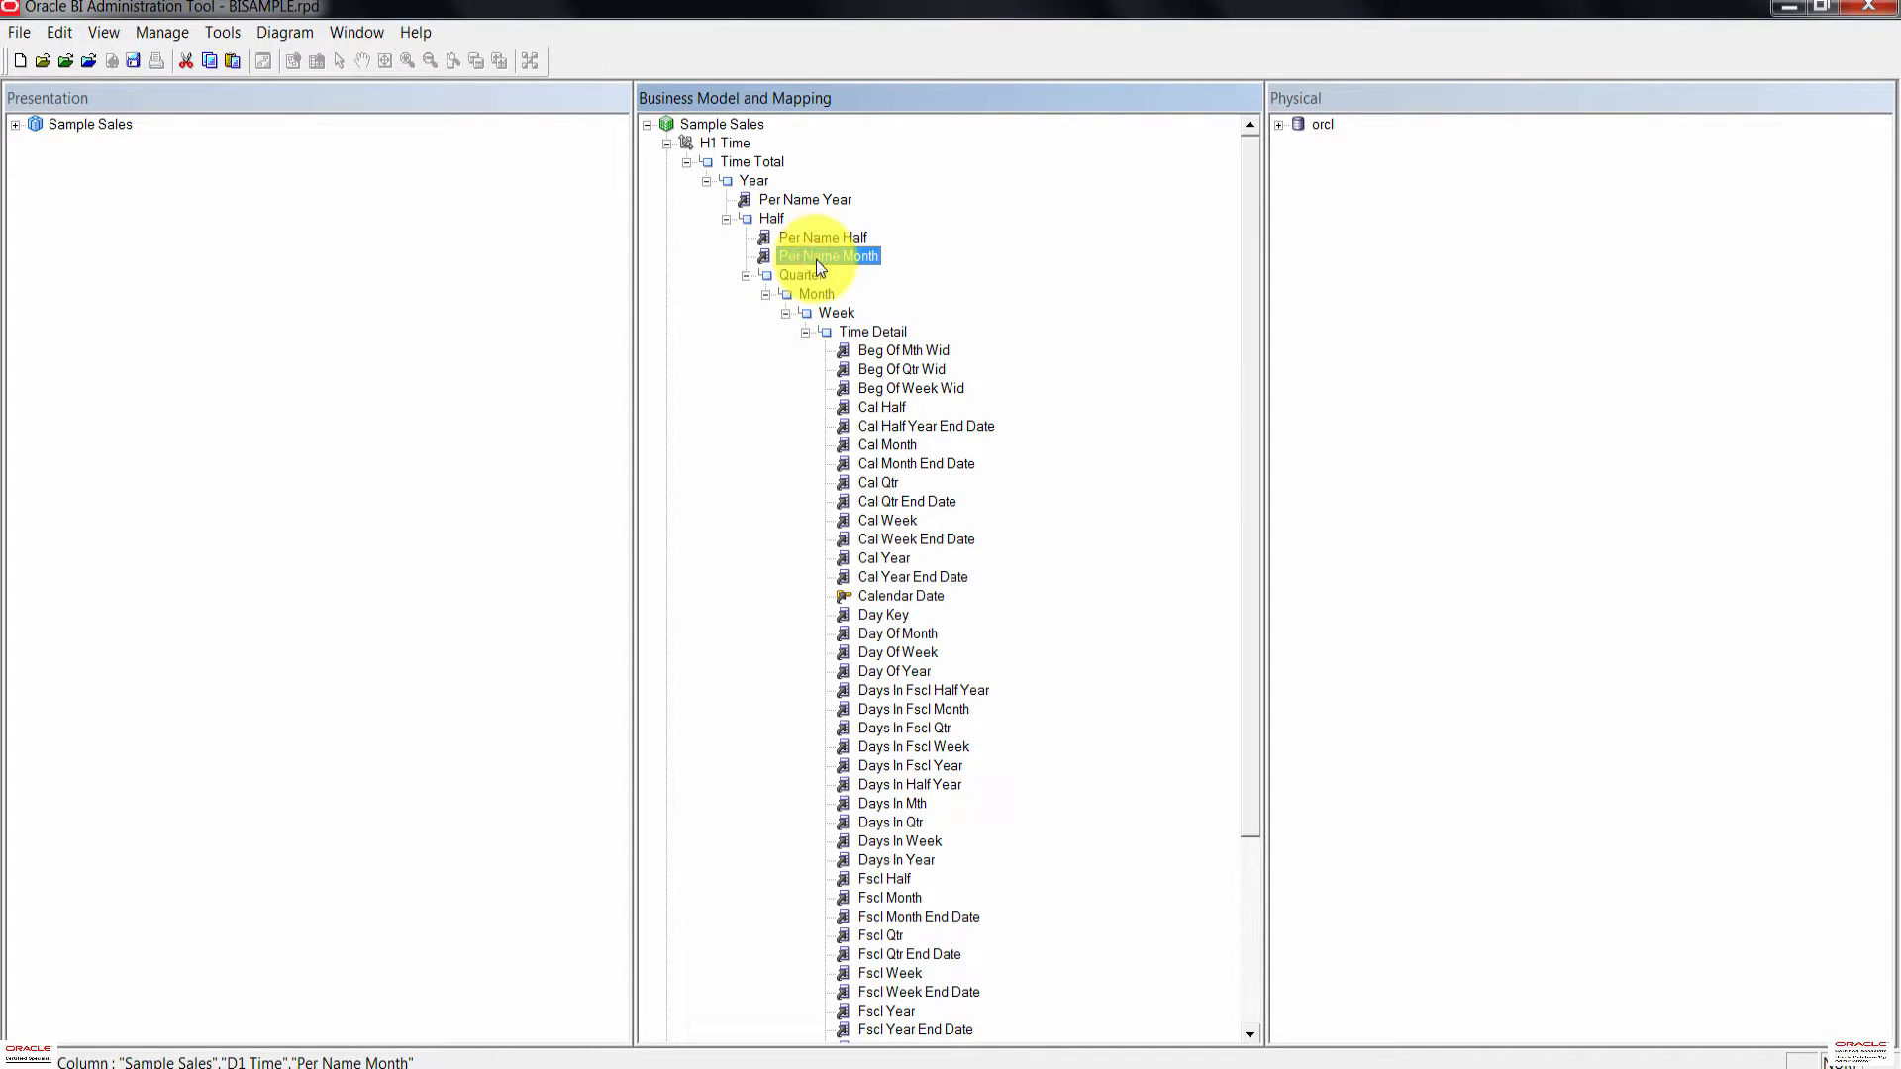
pyautogui.moveTo(828, 299); pyautogui.dragTo(828, 299)
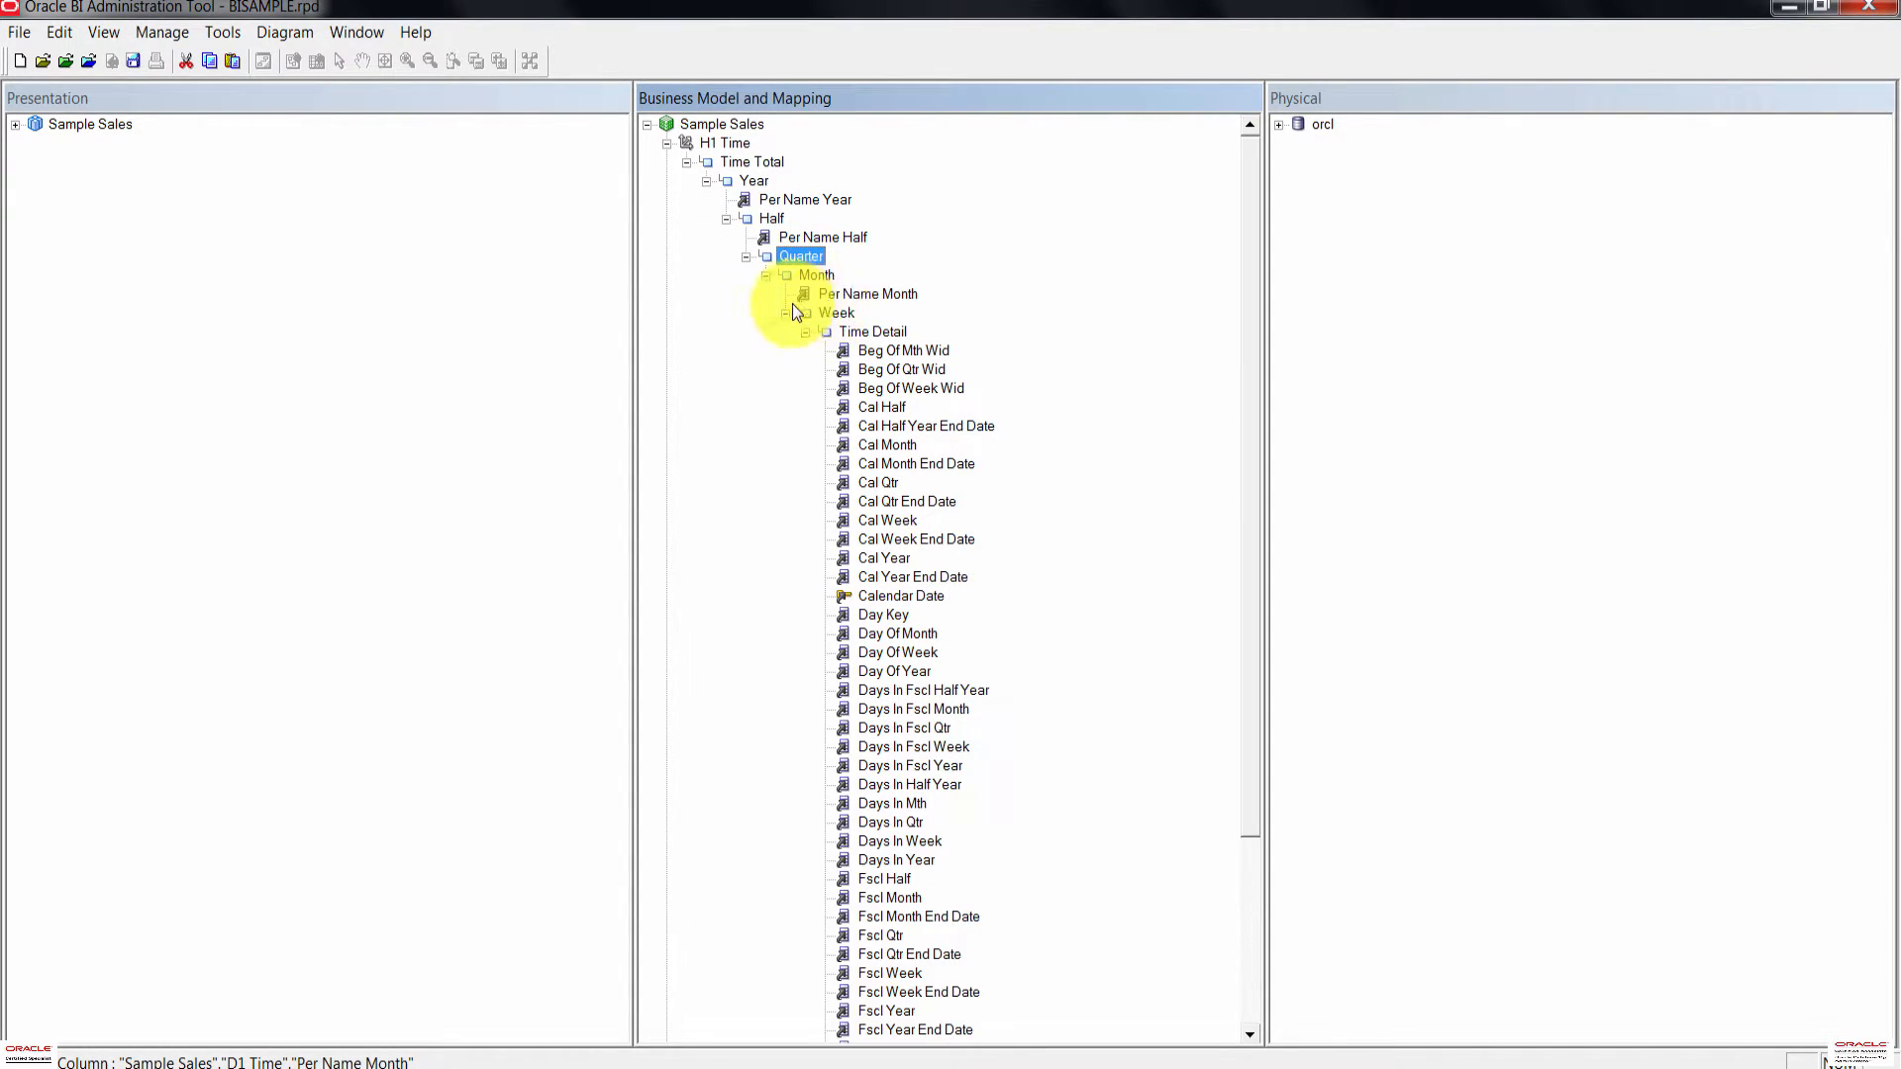
# Step: Move the Per Name Qtr column from Time Detail to the Quarter level and Per Name Week to the Week level
pyautogui.click(768, 255)
pyautogui.scroll(-5, 776, 495)
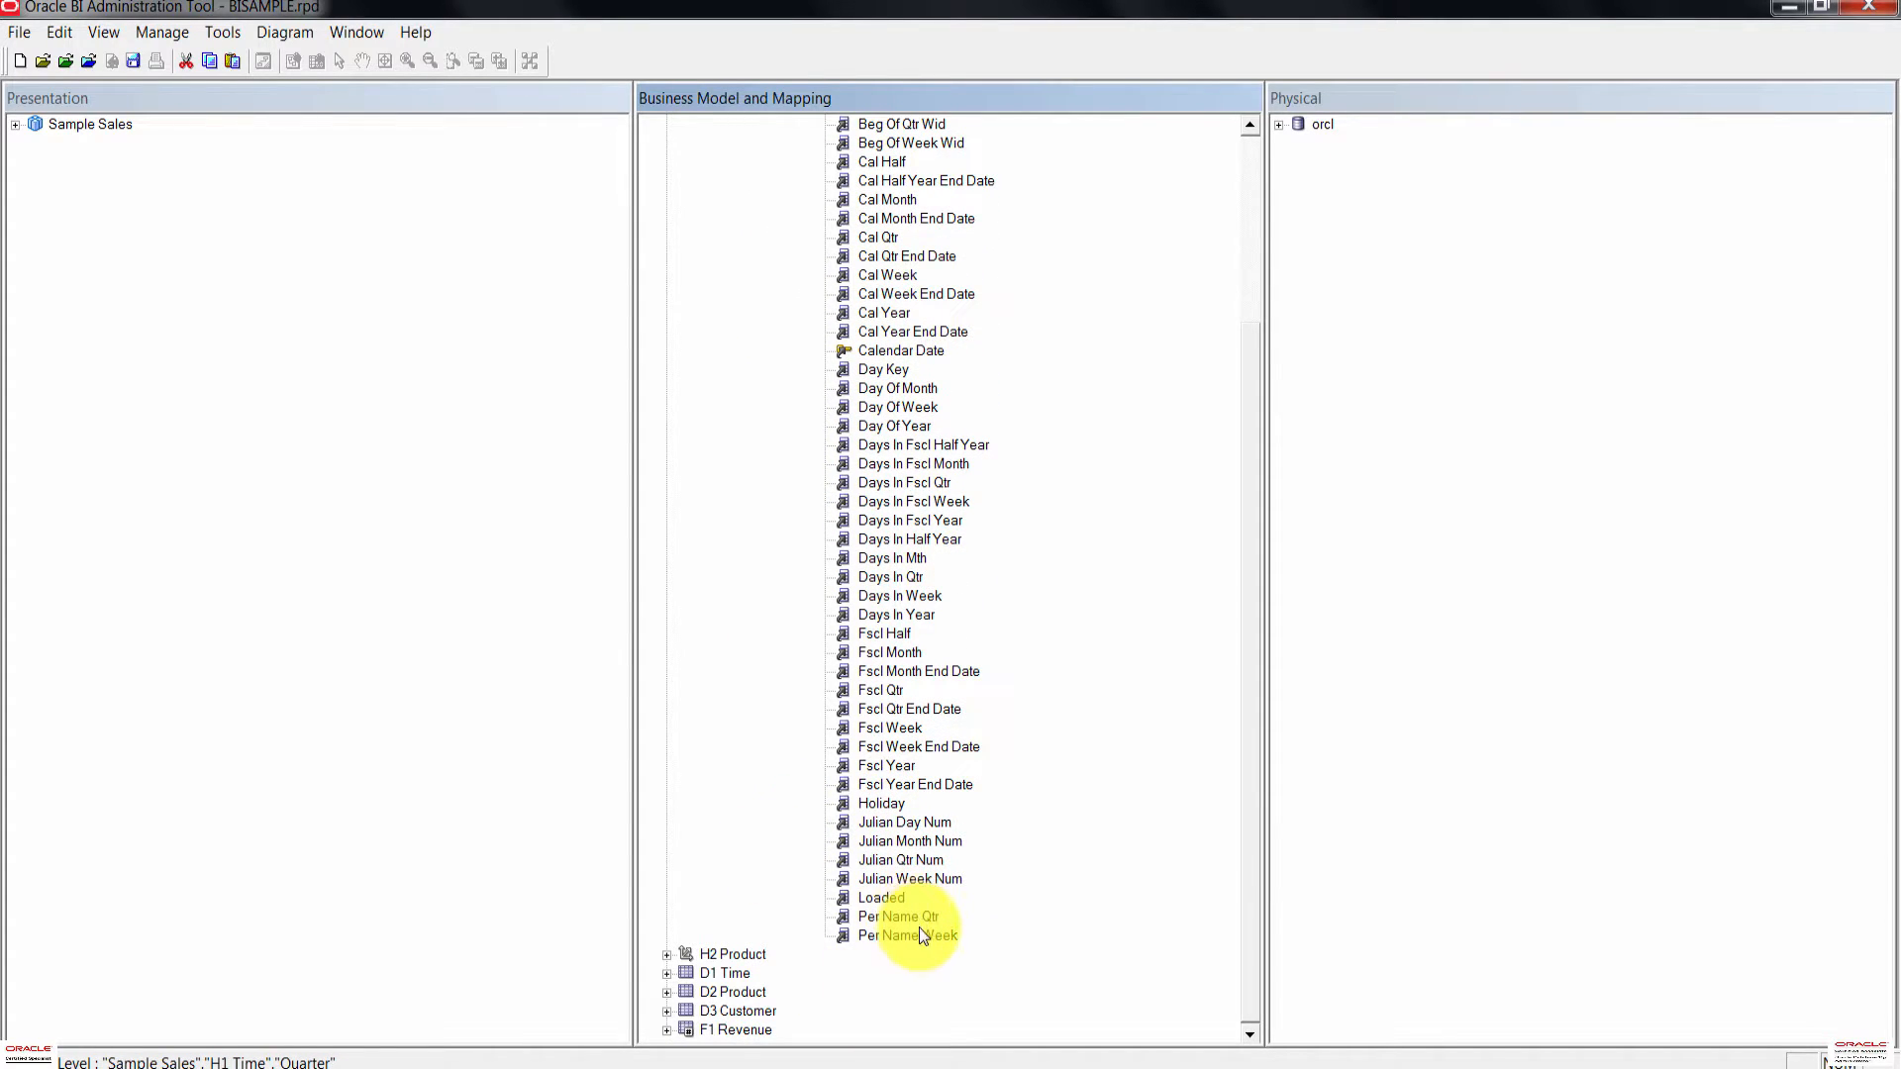
pyautogui.moveTo(919, 916); pyautogui.dragTo(798, 205)
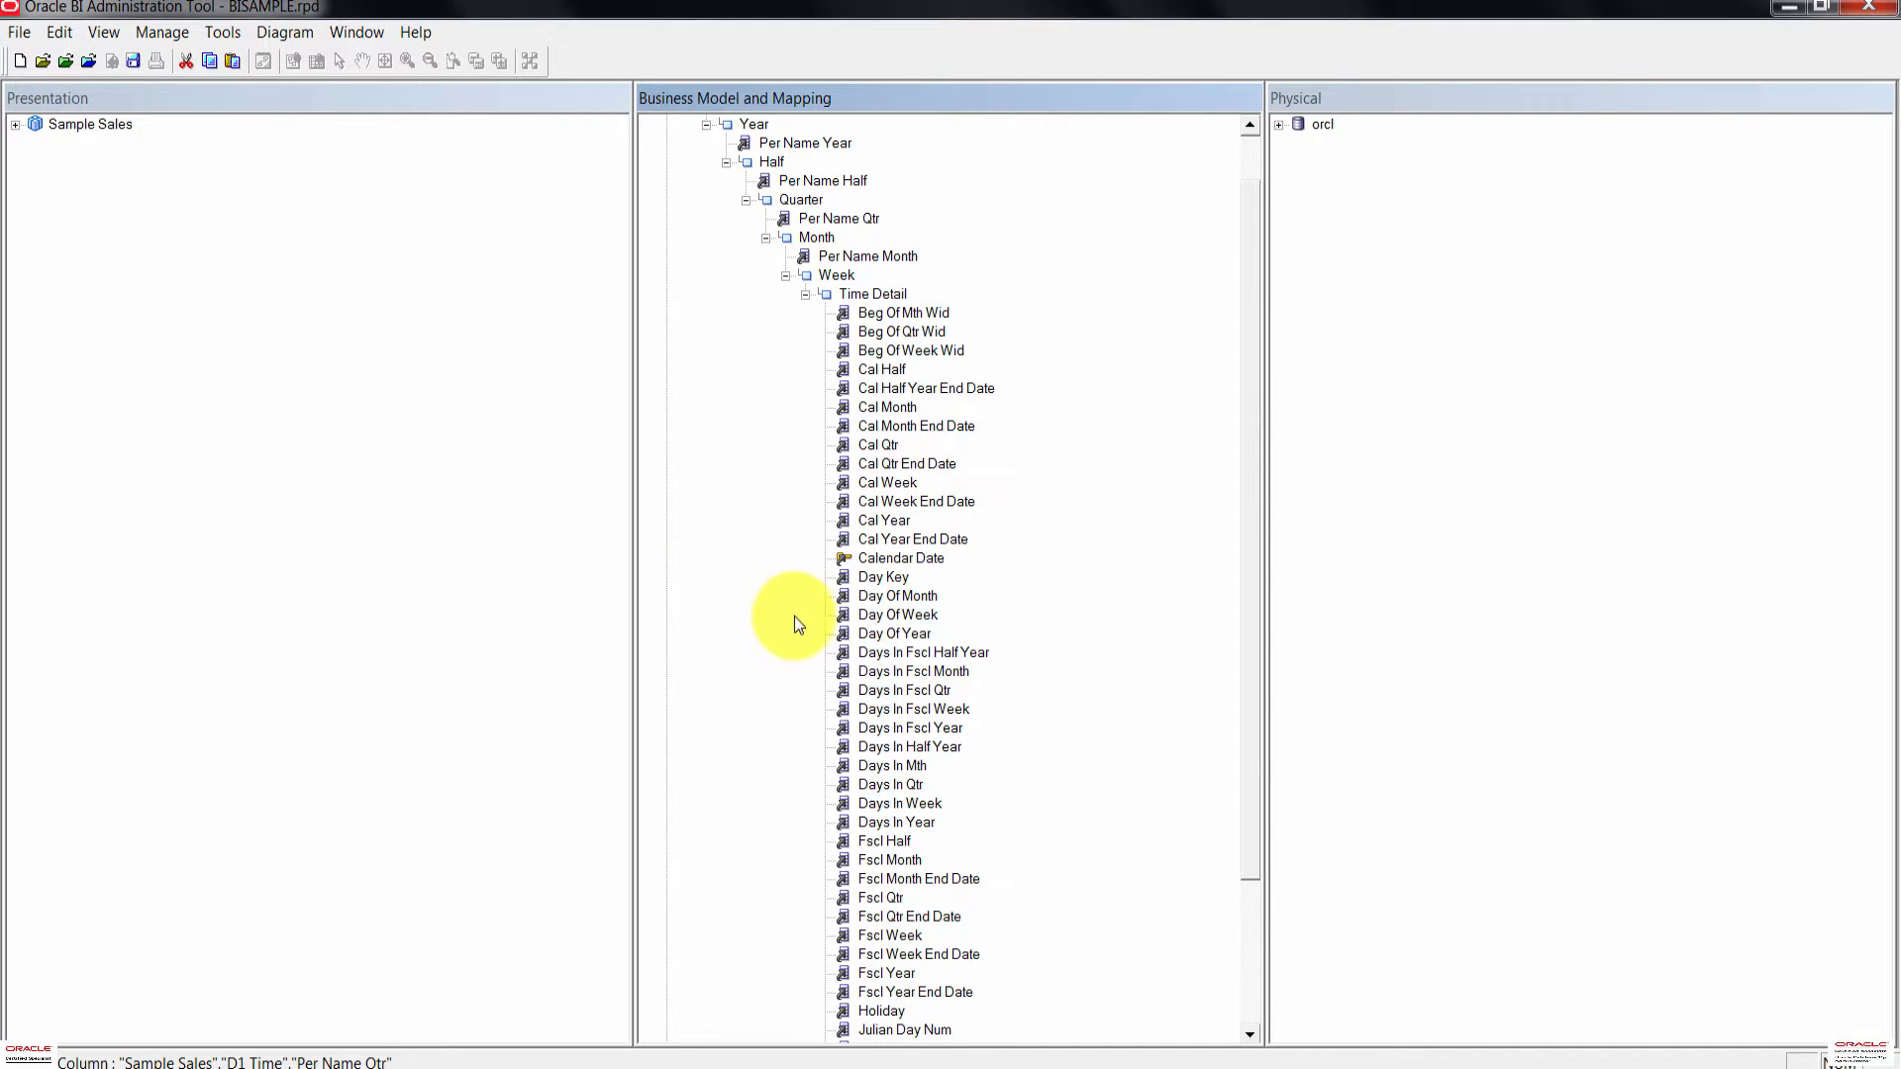
pyautogui.scroll(-3, 795, 616)
pyautogui.moveTo(880, 933); pyautogui.dragTo(842, 204)
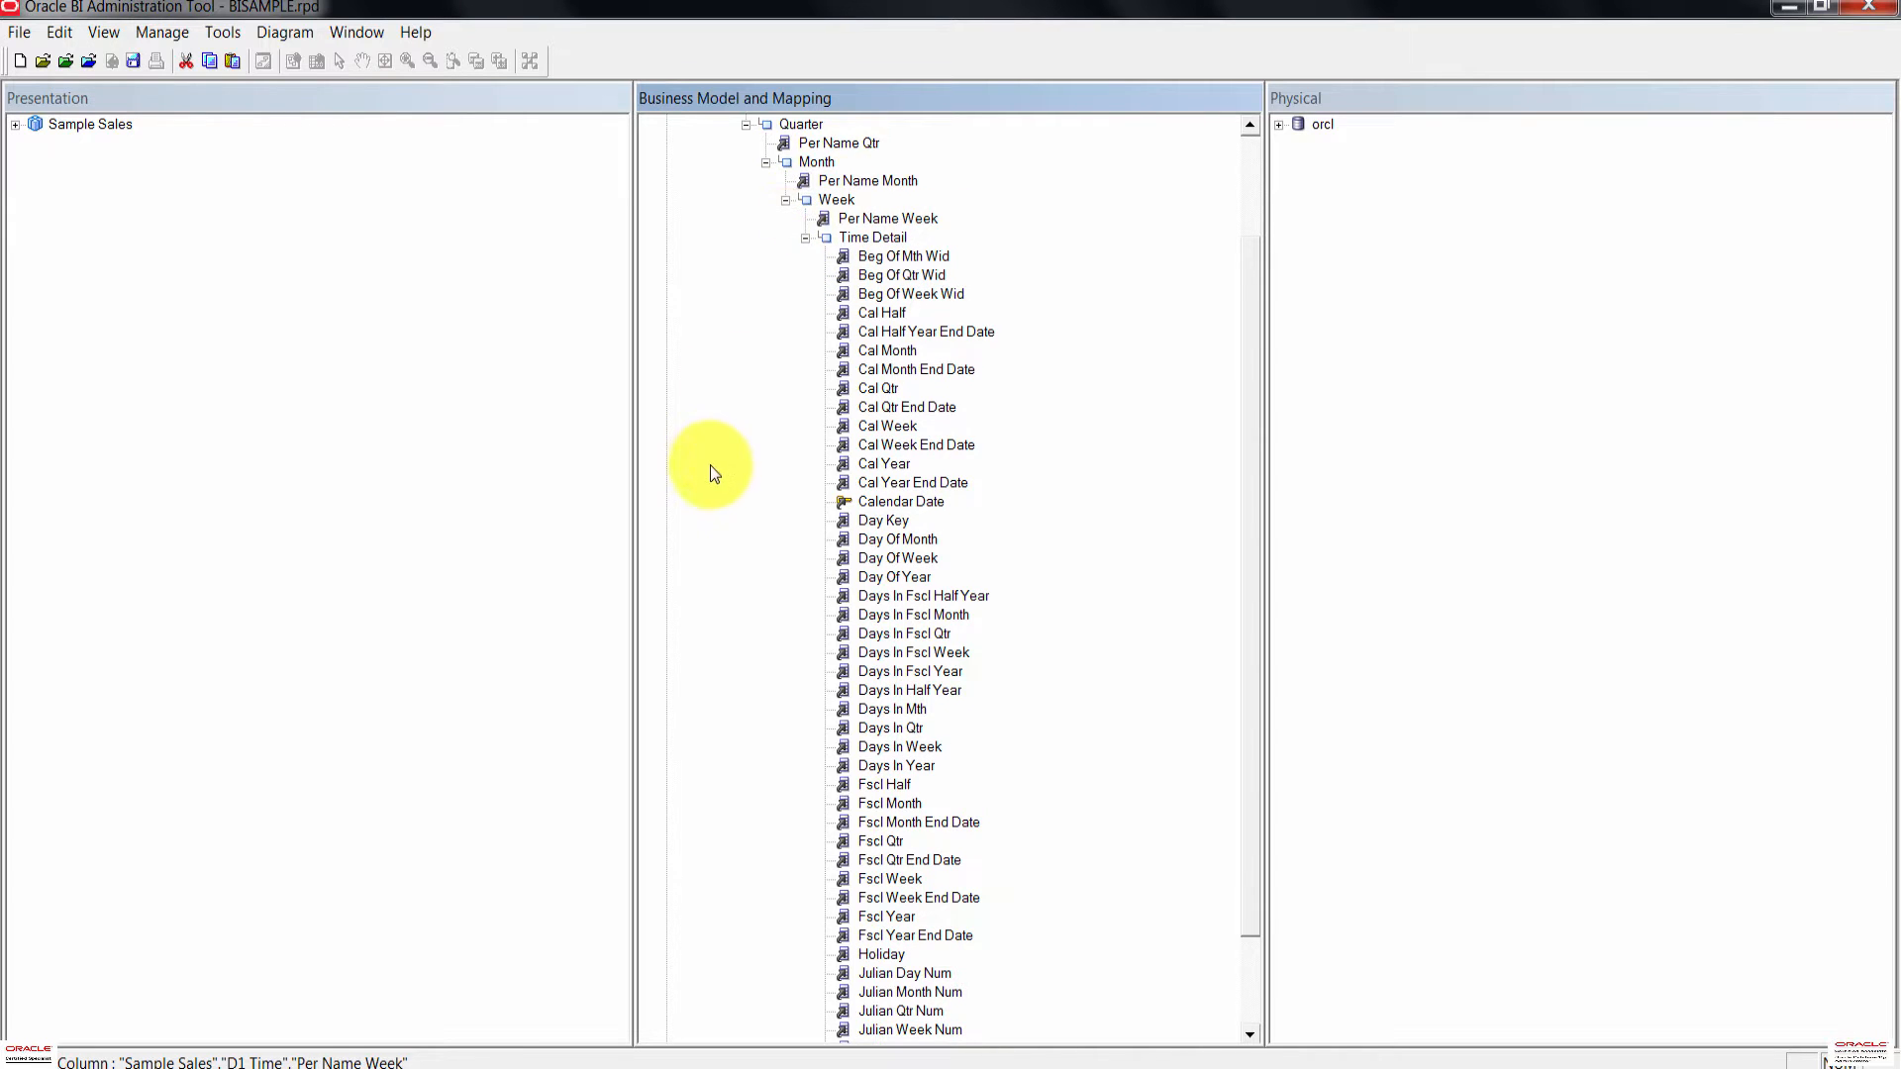
# Step: Review the Per Name column assigned to each H1 Time level from Year down through Week, ending at Time Detail
pyautogui.scroll(3, 703, 465)
pyautogui.click(755, 181)
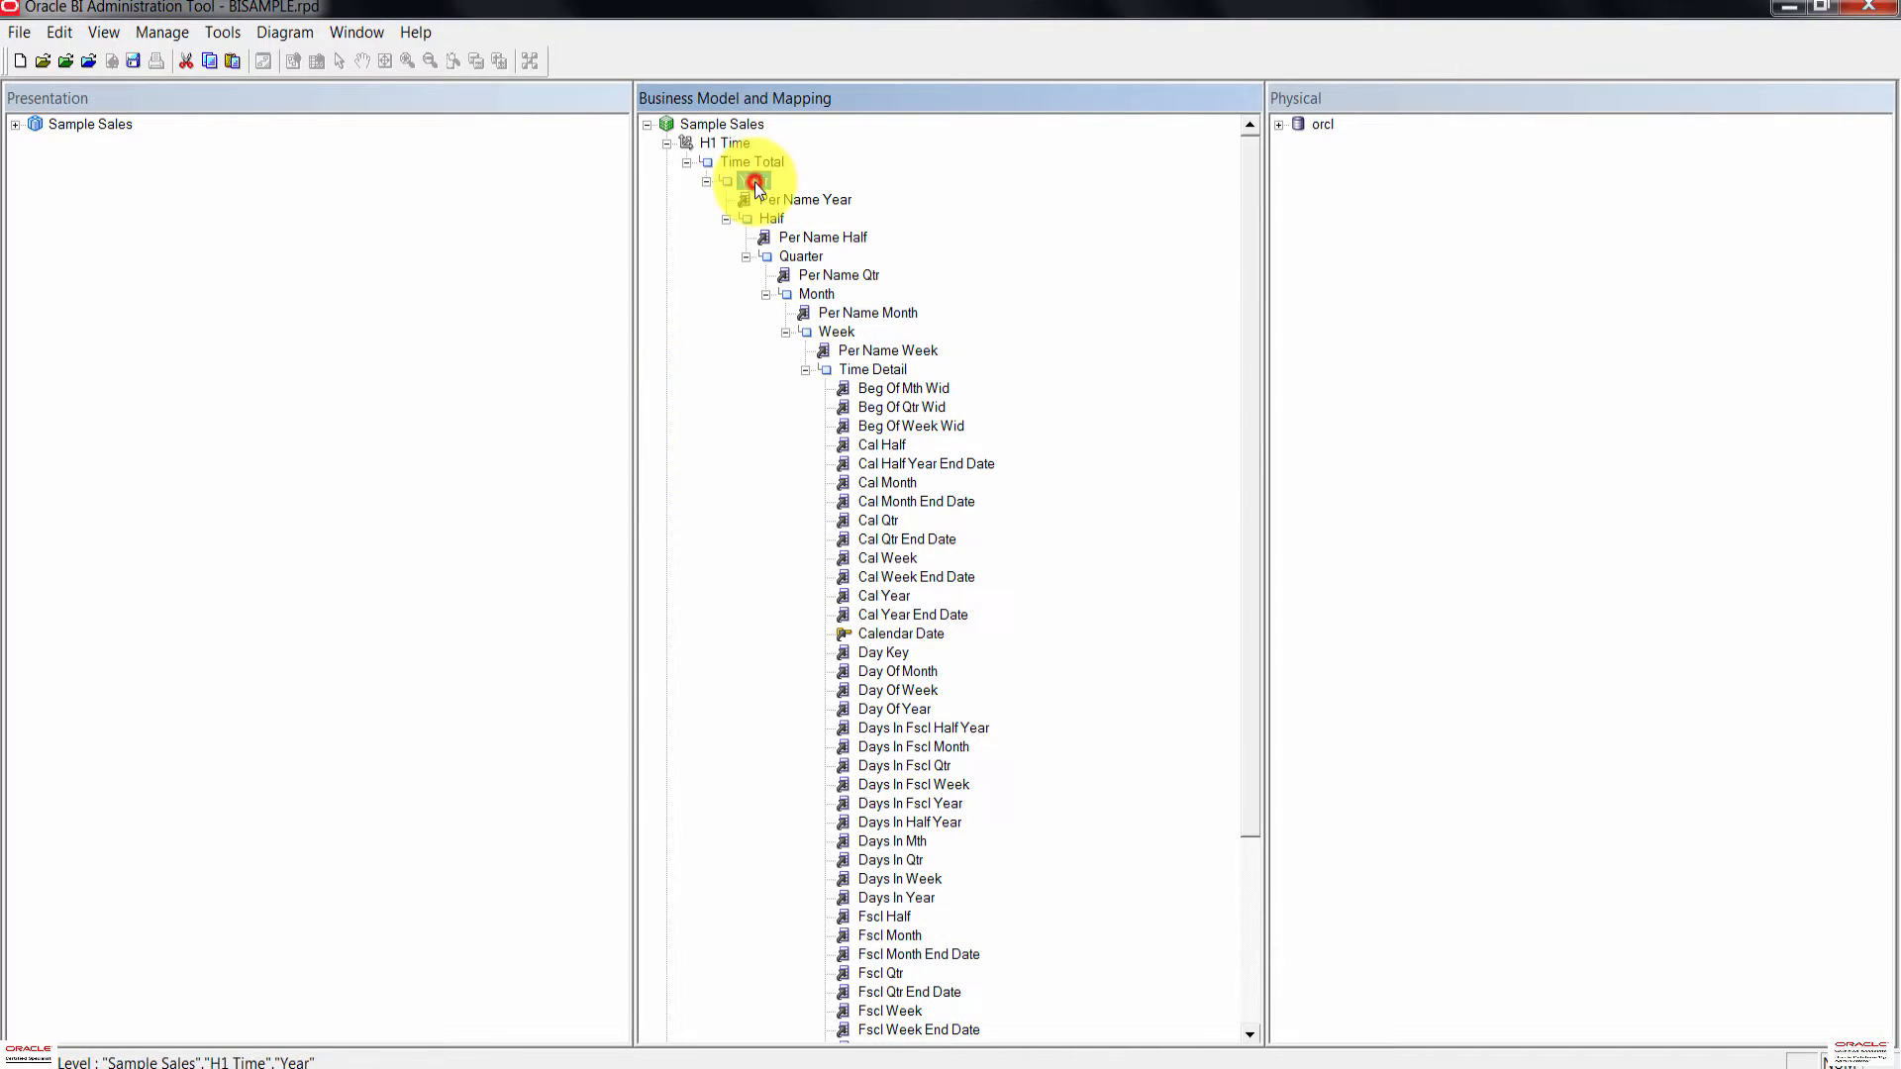
pyautogui.keyDown('ctrl'); pyautogui.click(780, 200); pyautogui.keyUp('ctrl')
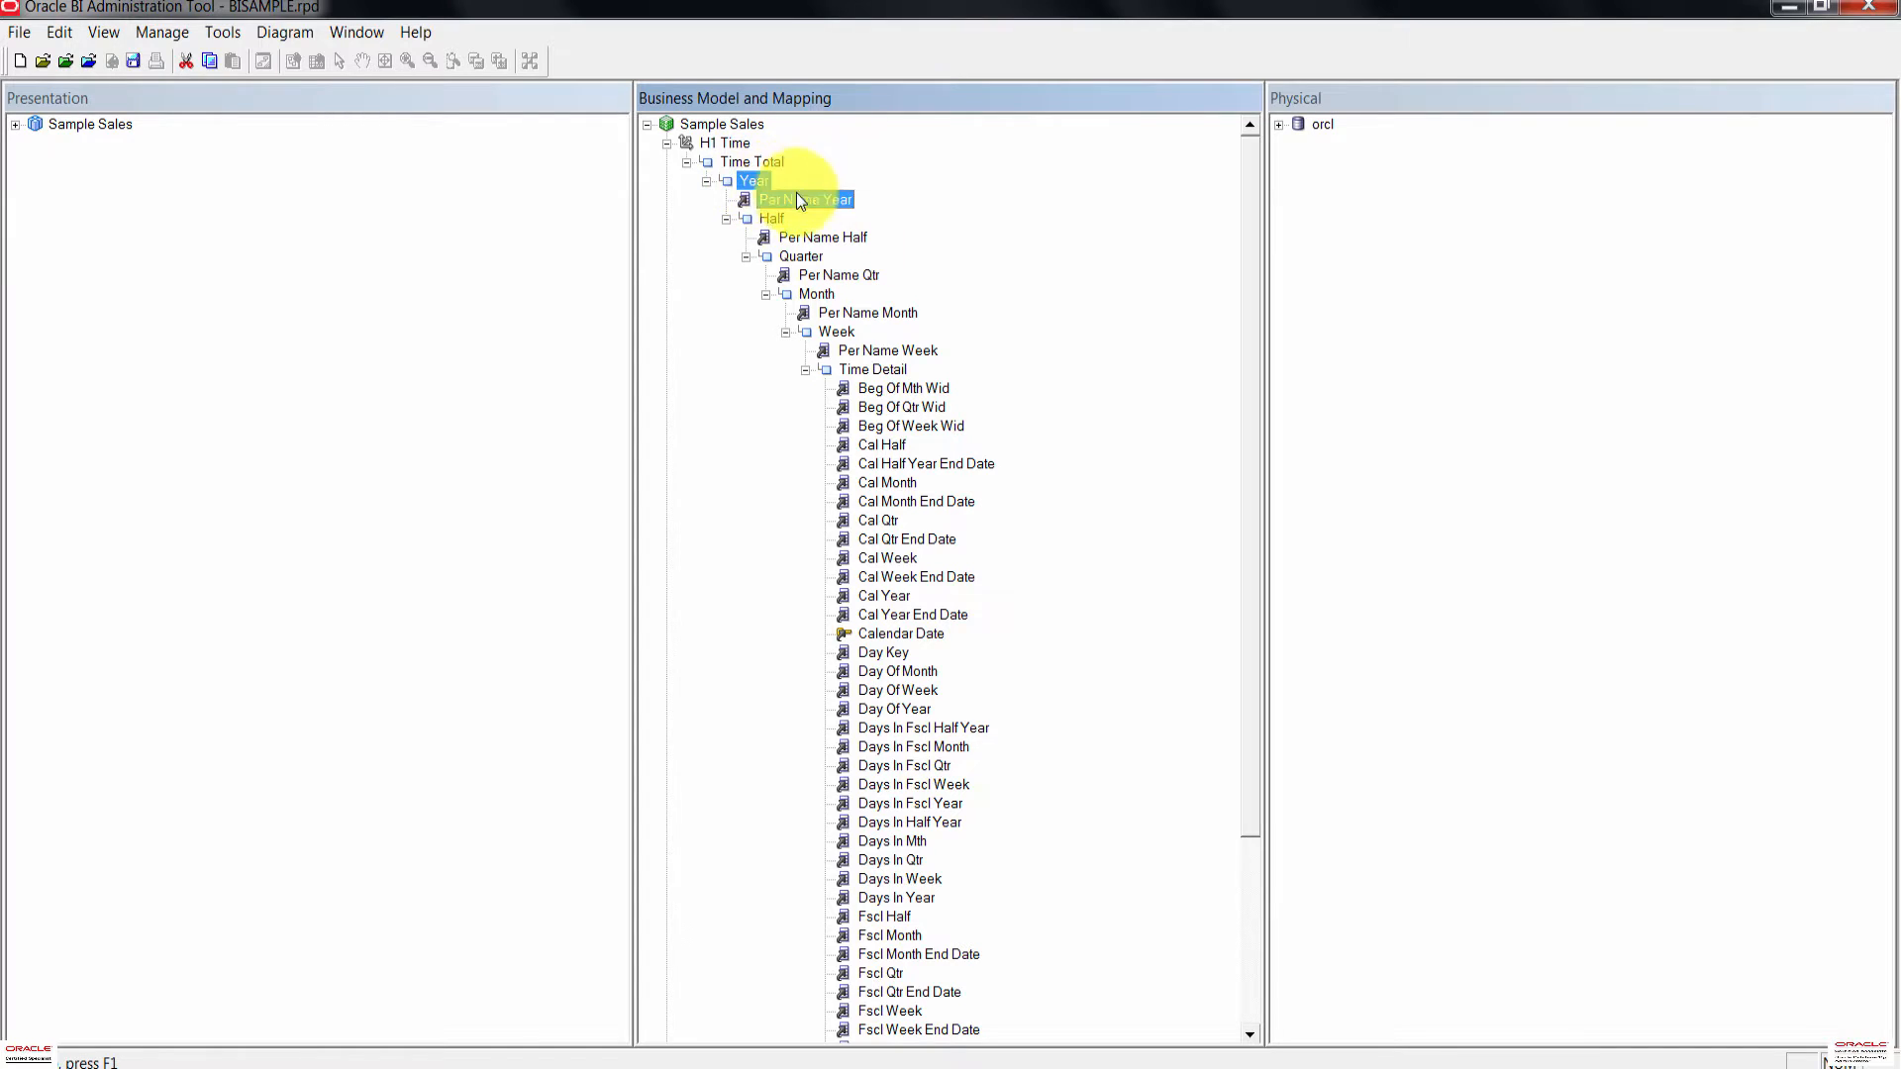
pyautogui.click(771, 219)
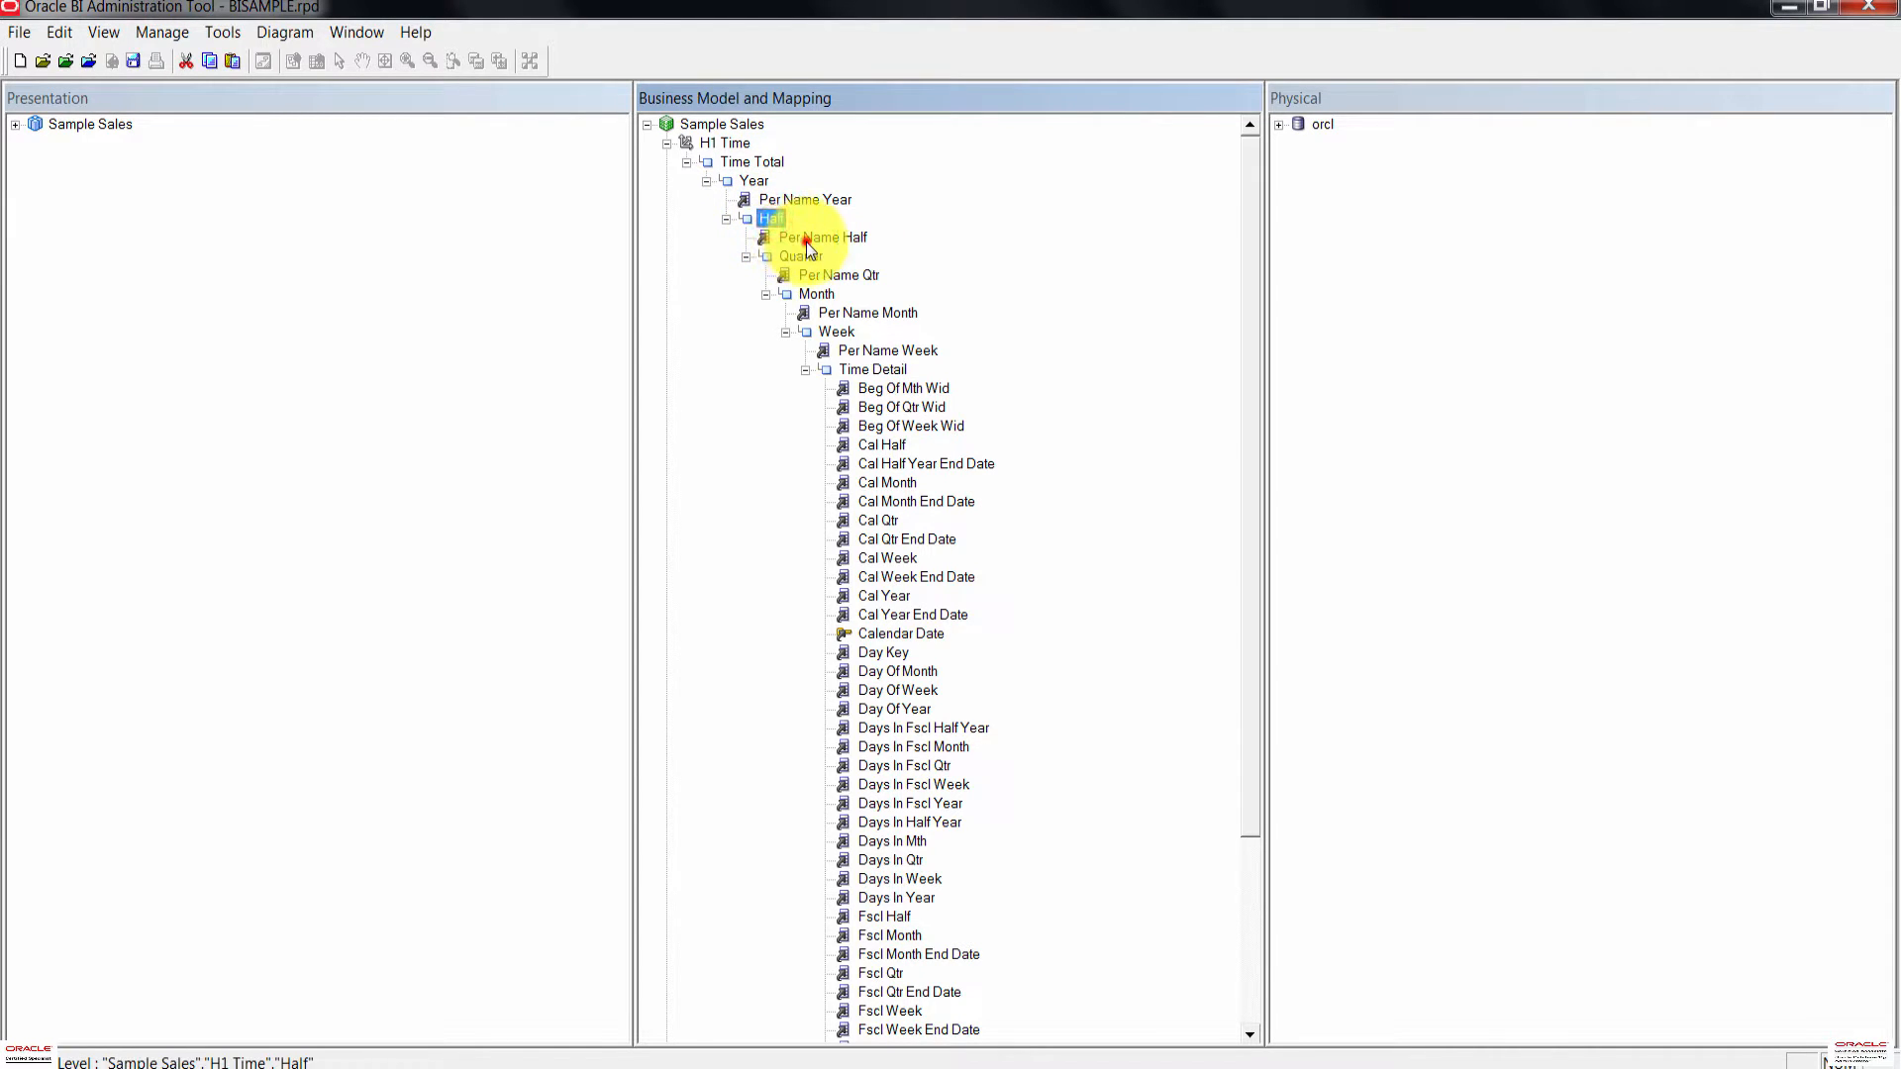
pyautogui.keyDown('ctrl'); pyautogui.click(801, 240); pyautogui.keyUp('ctrl')
pyautogui.click(804, 257)
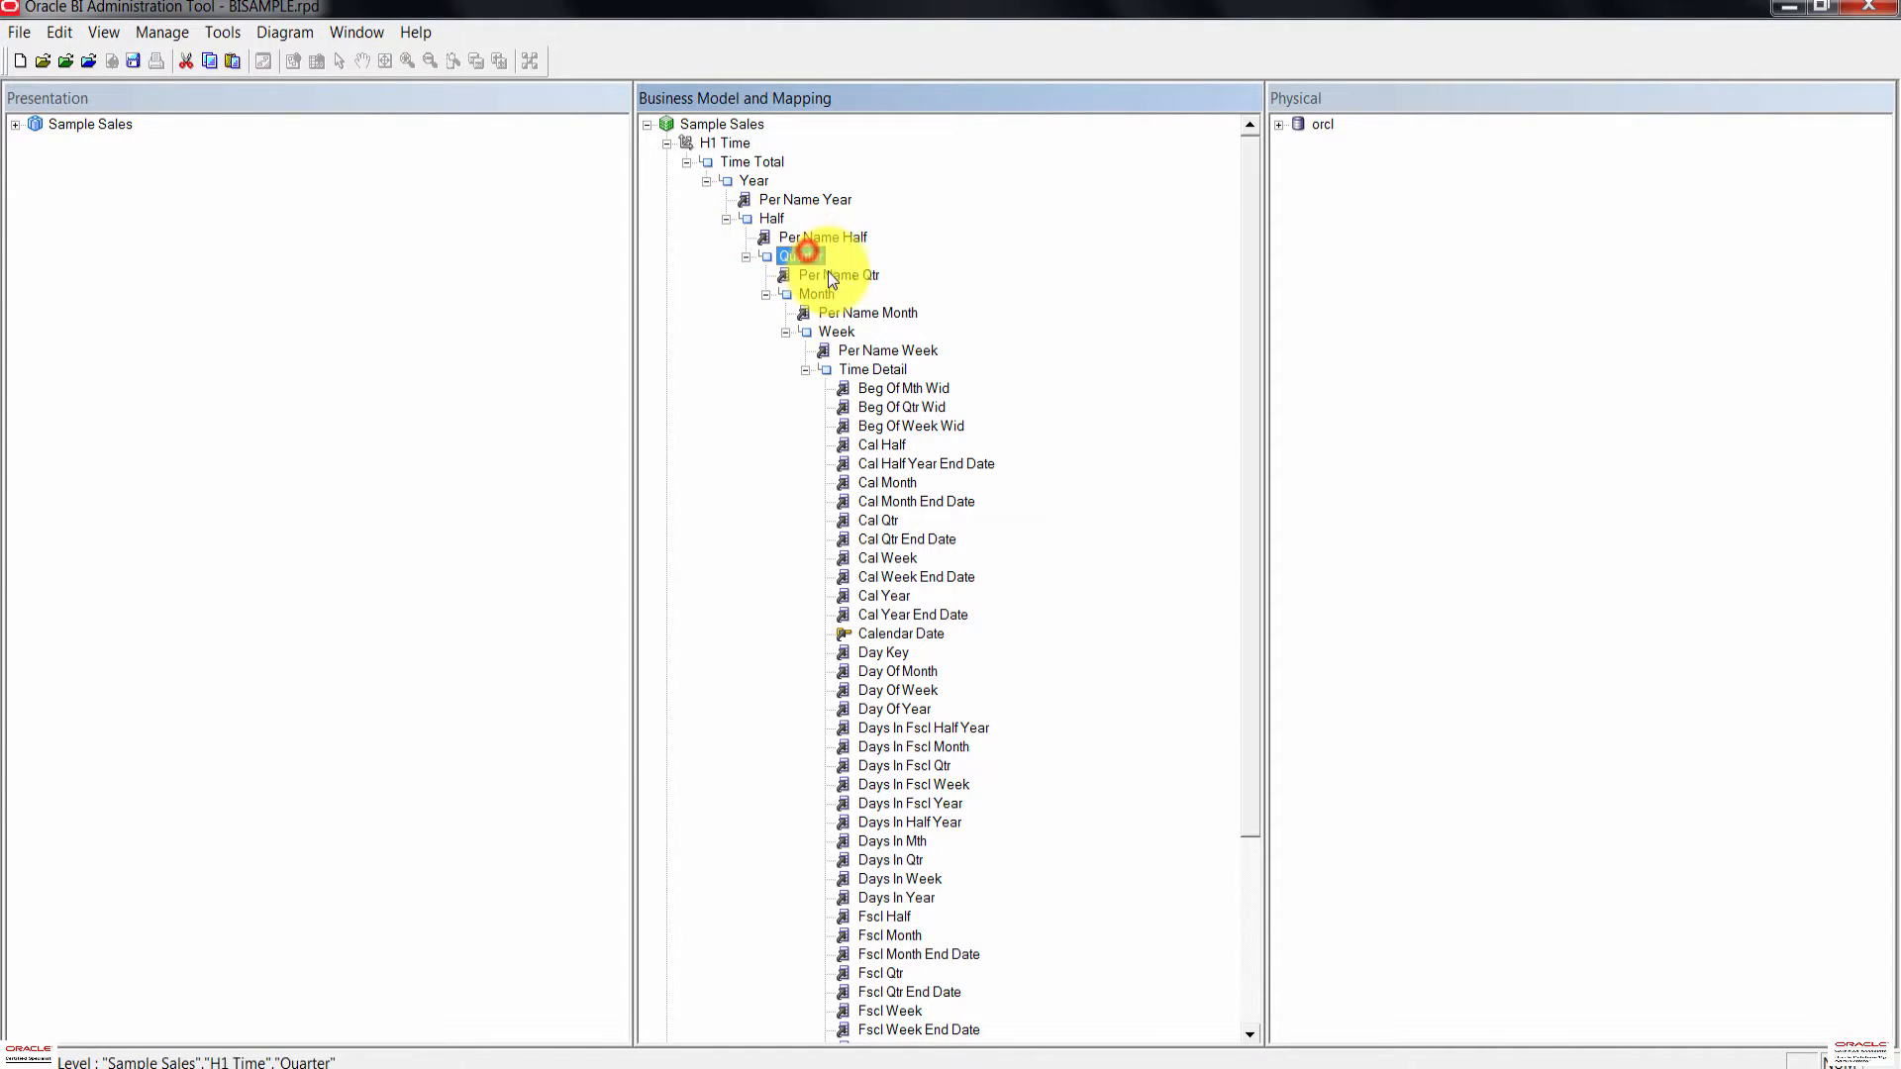
pyautogui.keyDown('ctrl'); pyautogui.click(840, 276); pyautogui.keyUp('ctrl')
pyautogui.click(830, 292)
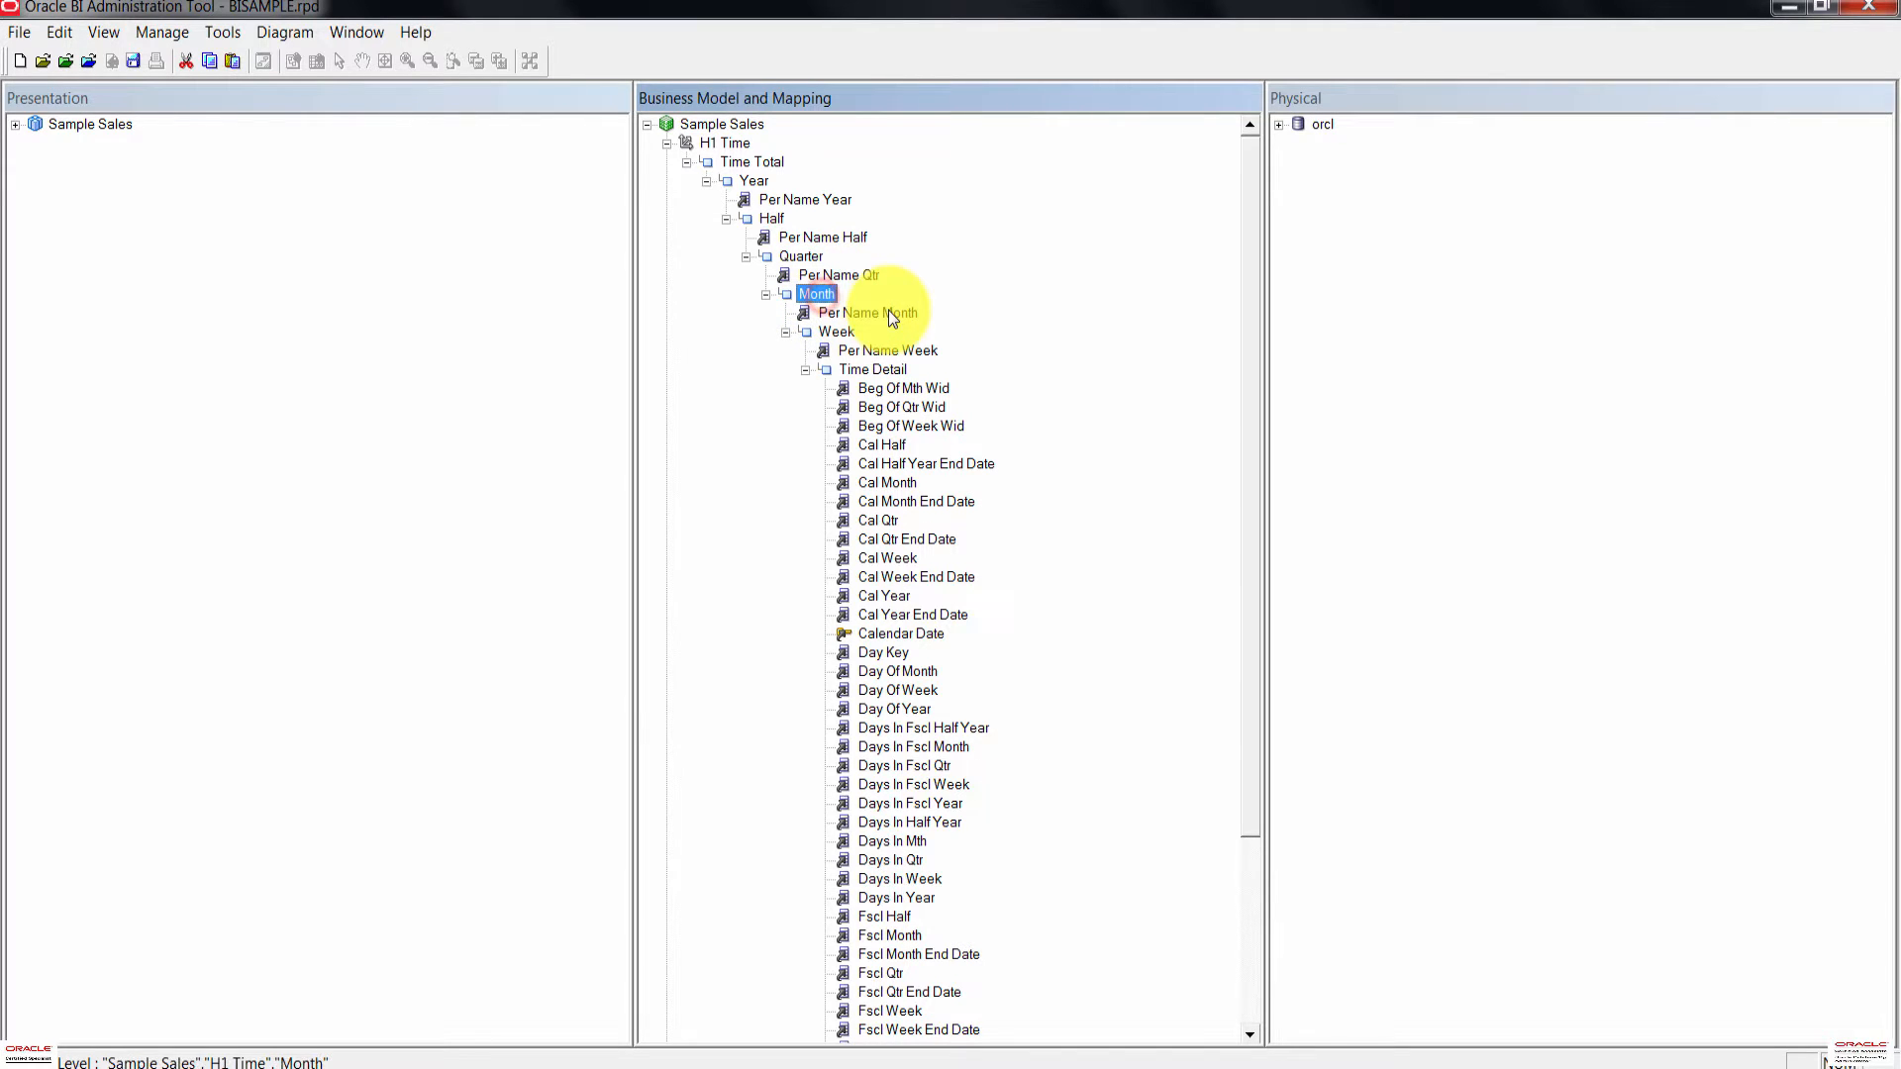
pyautogui.keyDown('ctrl'); pyautogui.click(888, 311); pyautogui.keyUp('ctrl')
pyautogui.click(841, 335)
pyautogui.keyDown('ctrl'); pyautogui.click(887, 352); pyautogui.keyUp('ctrl')
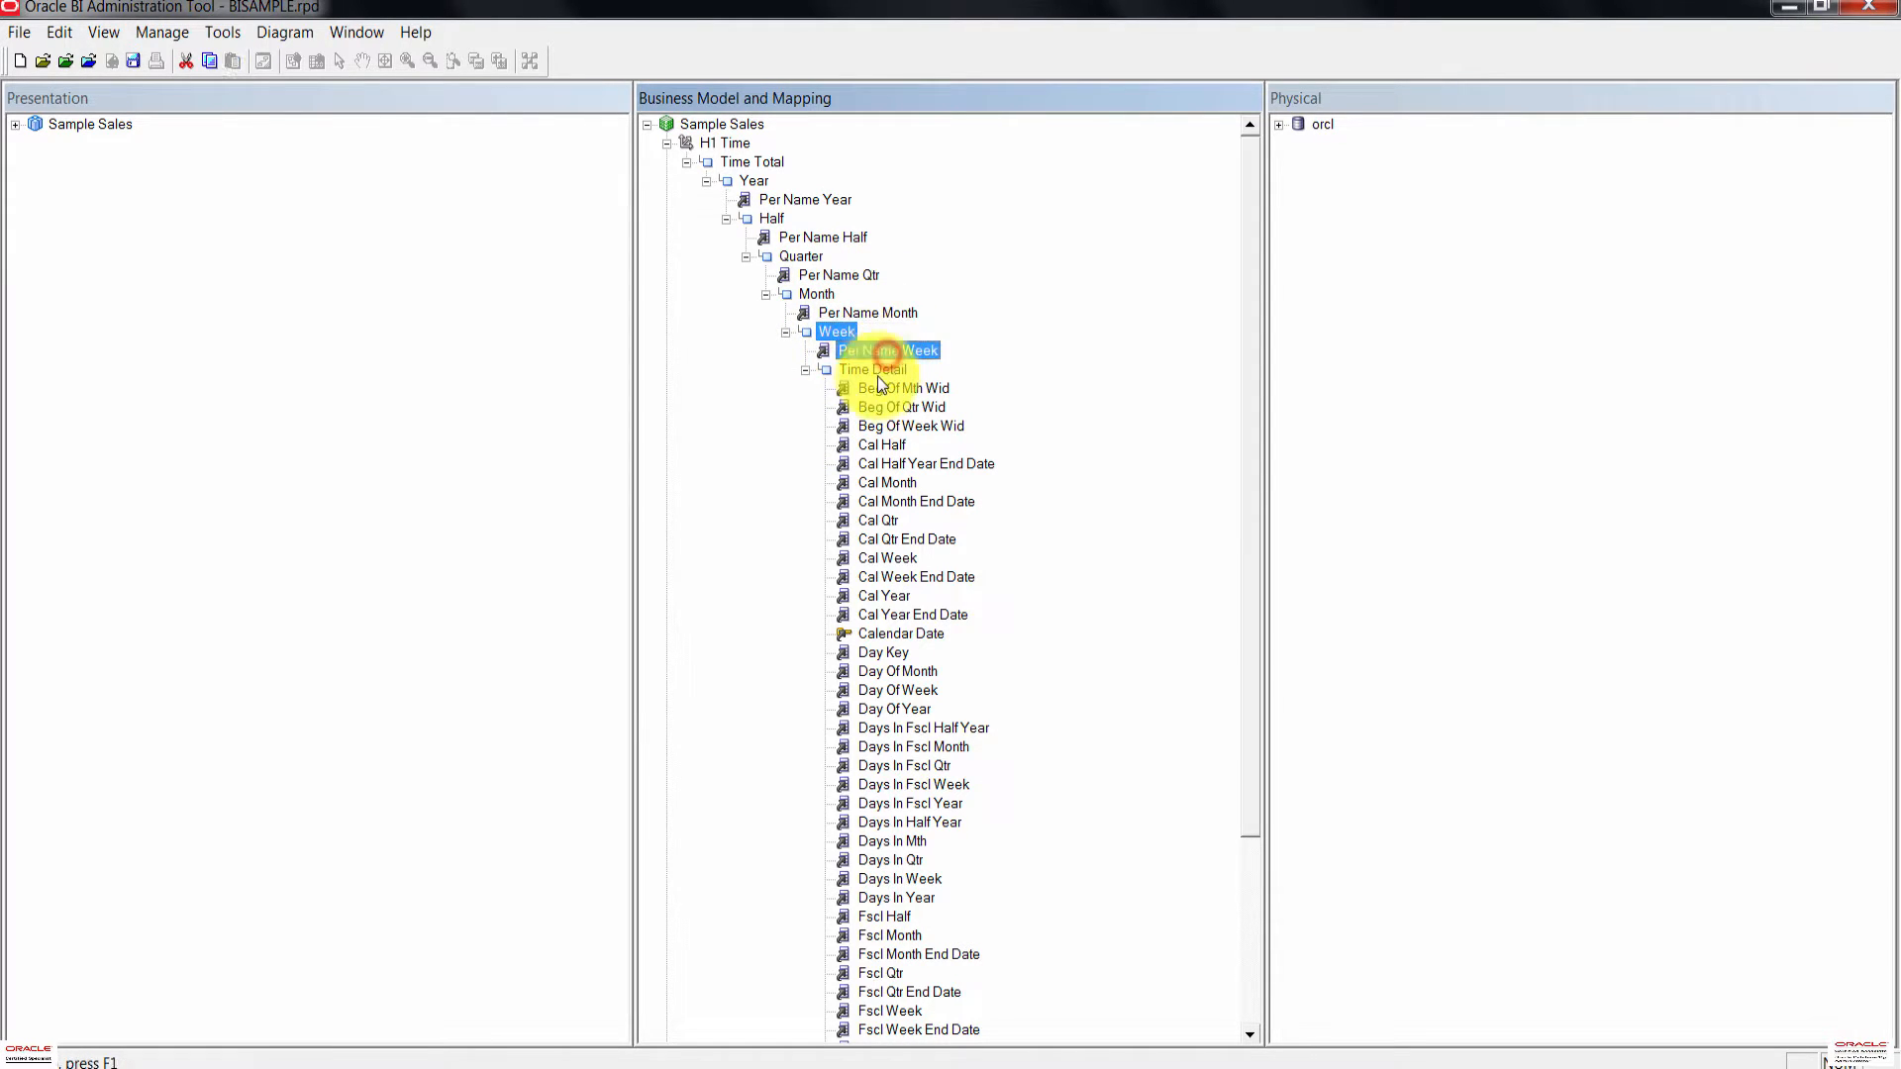
pyautogui.click(873, 370)
# Step: Remove every column except Calendar Date from the Time Detail level, and check the columns of the D1 Time logical table
pyautogui.scroll(-1, 901, 356)
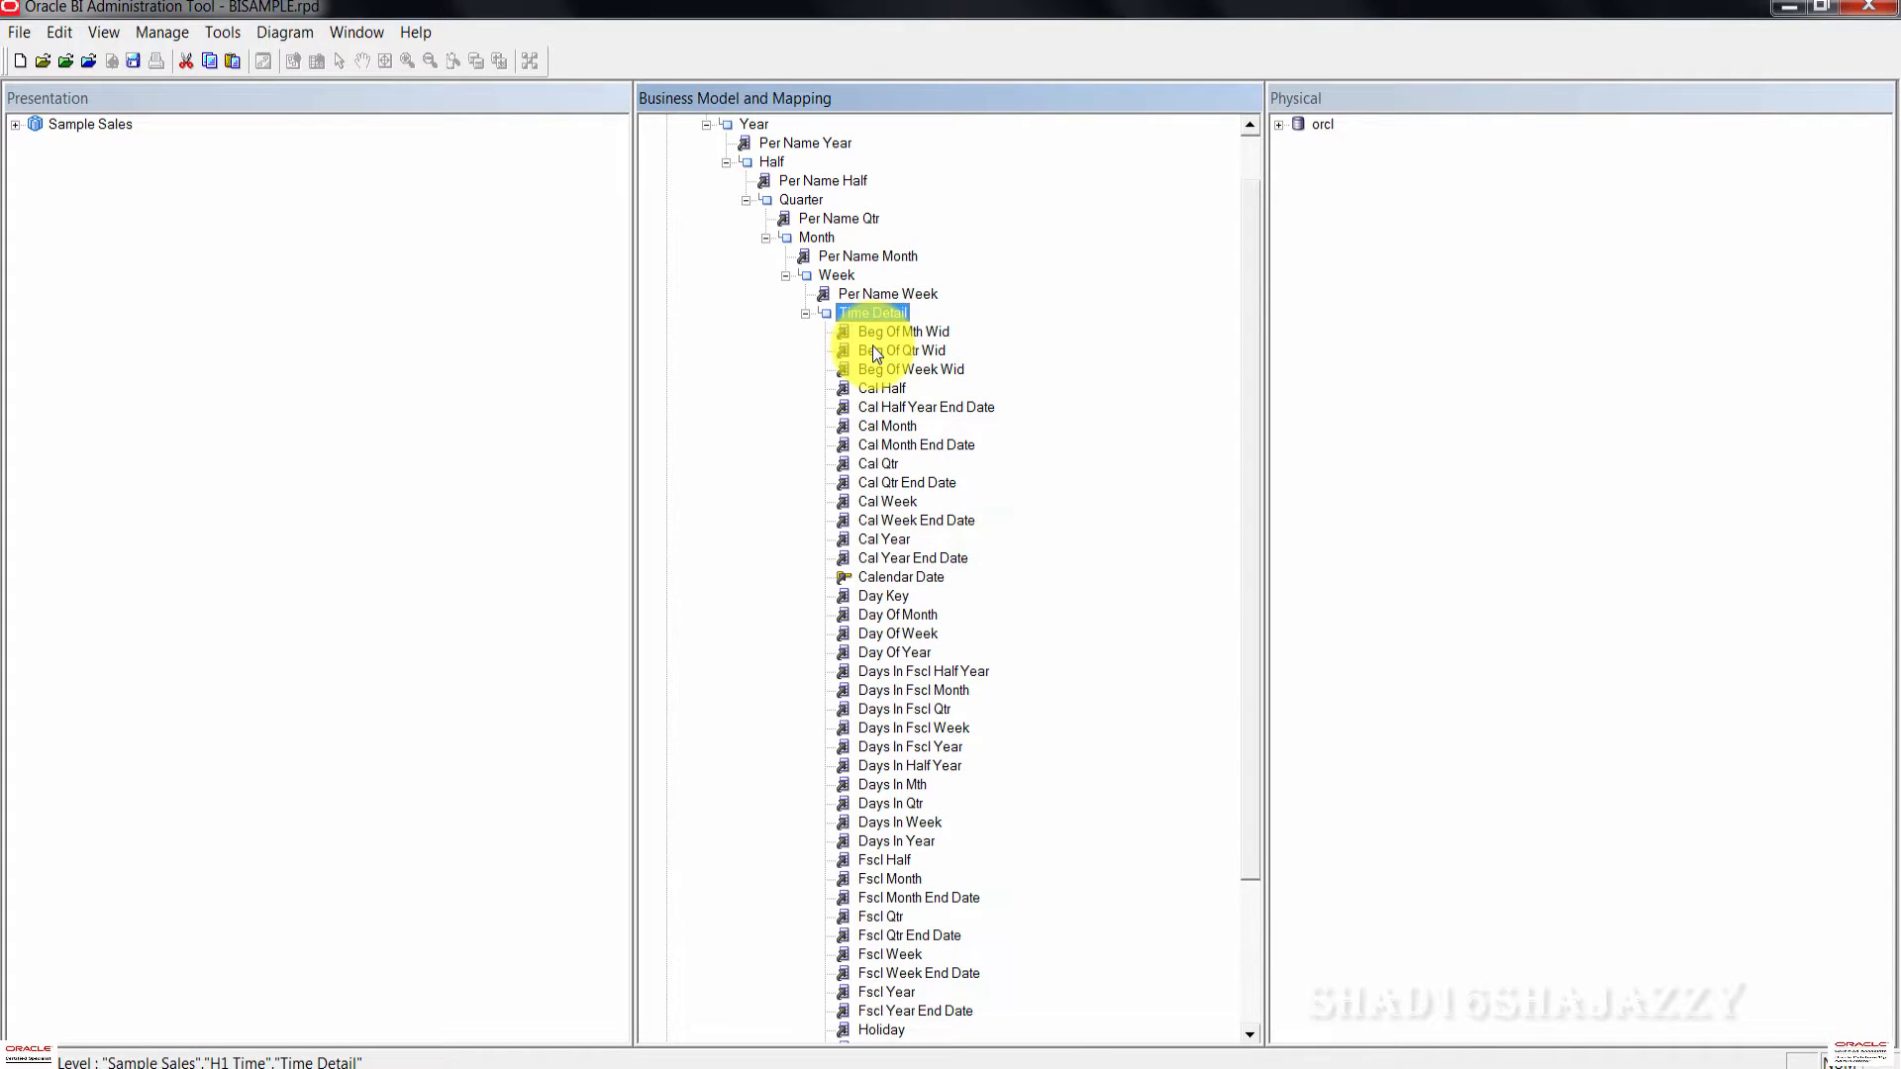
pyautogui.scroll(-3, 871, 347)
pyautogui.click(897, 180)
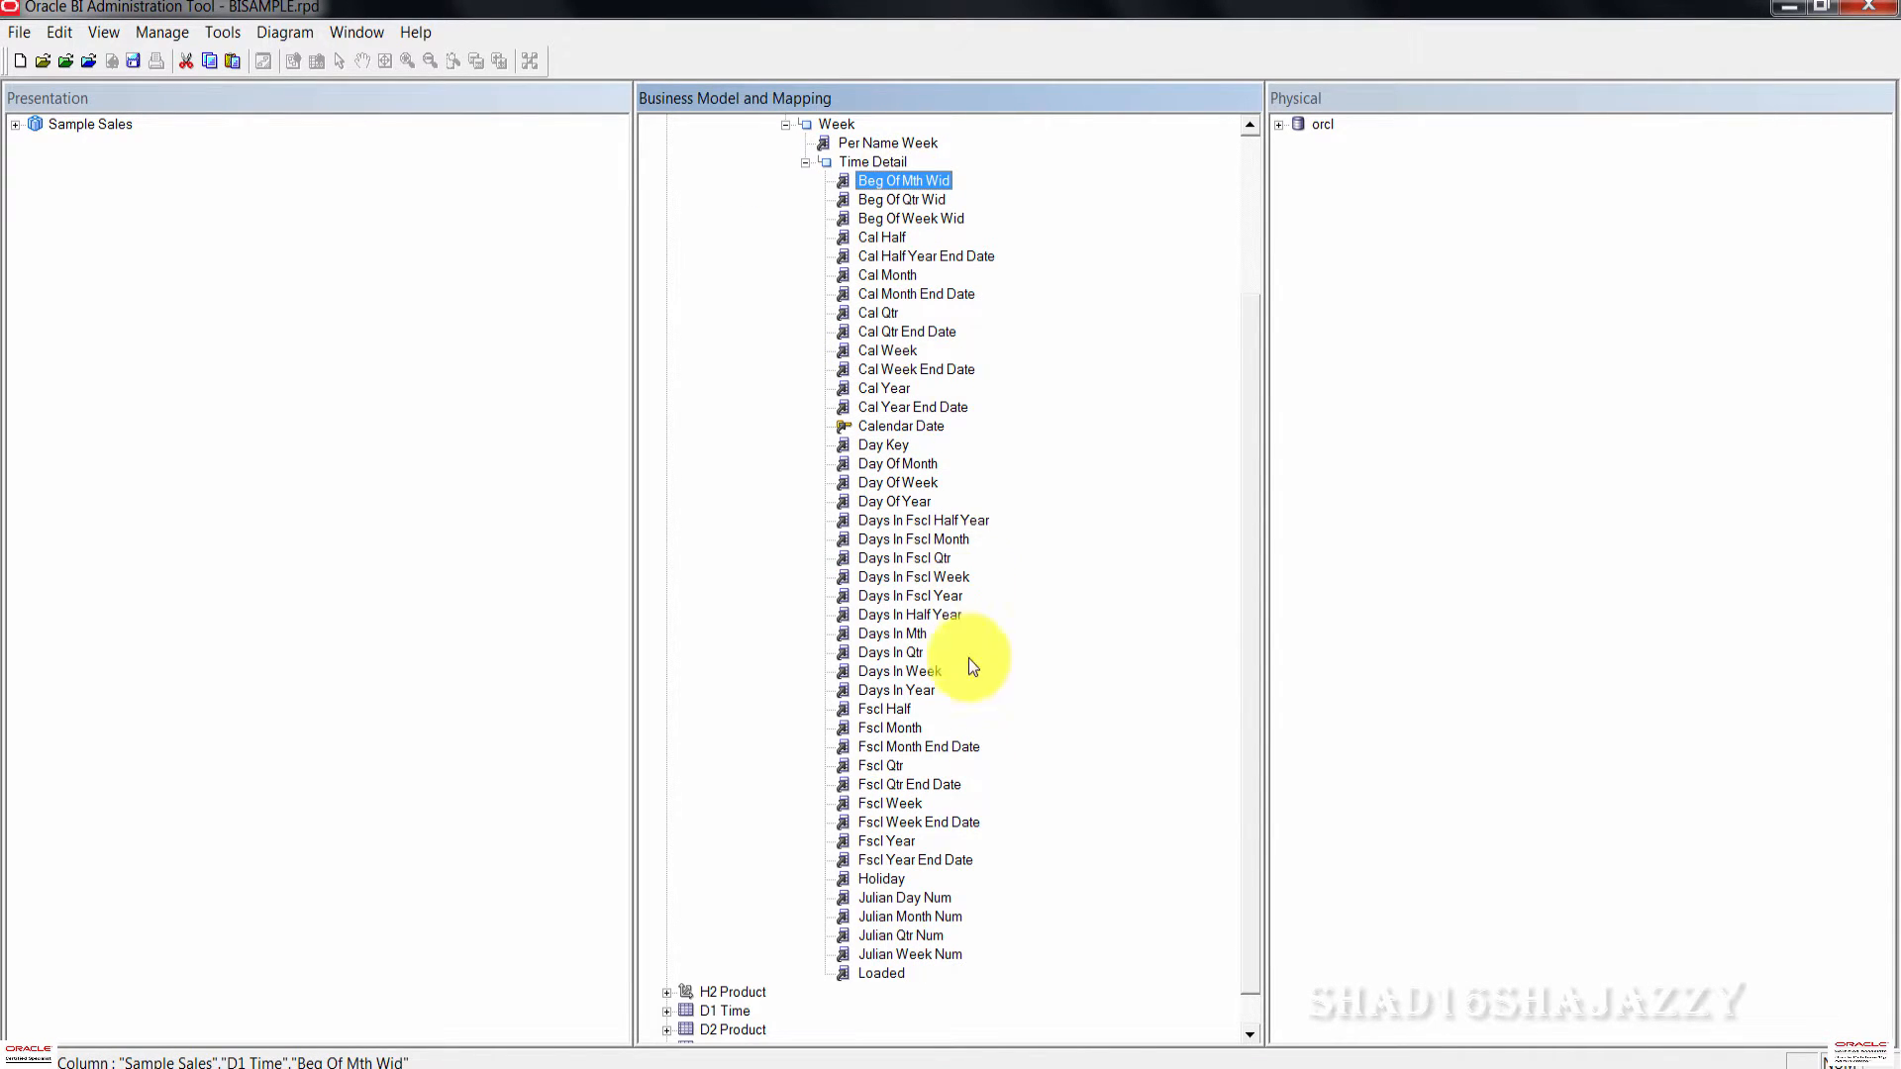
pyautogui.keyDown('shift'); pyautogui.click(883, 973); pyautogui.keyUp('shift')
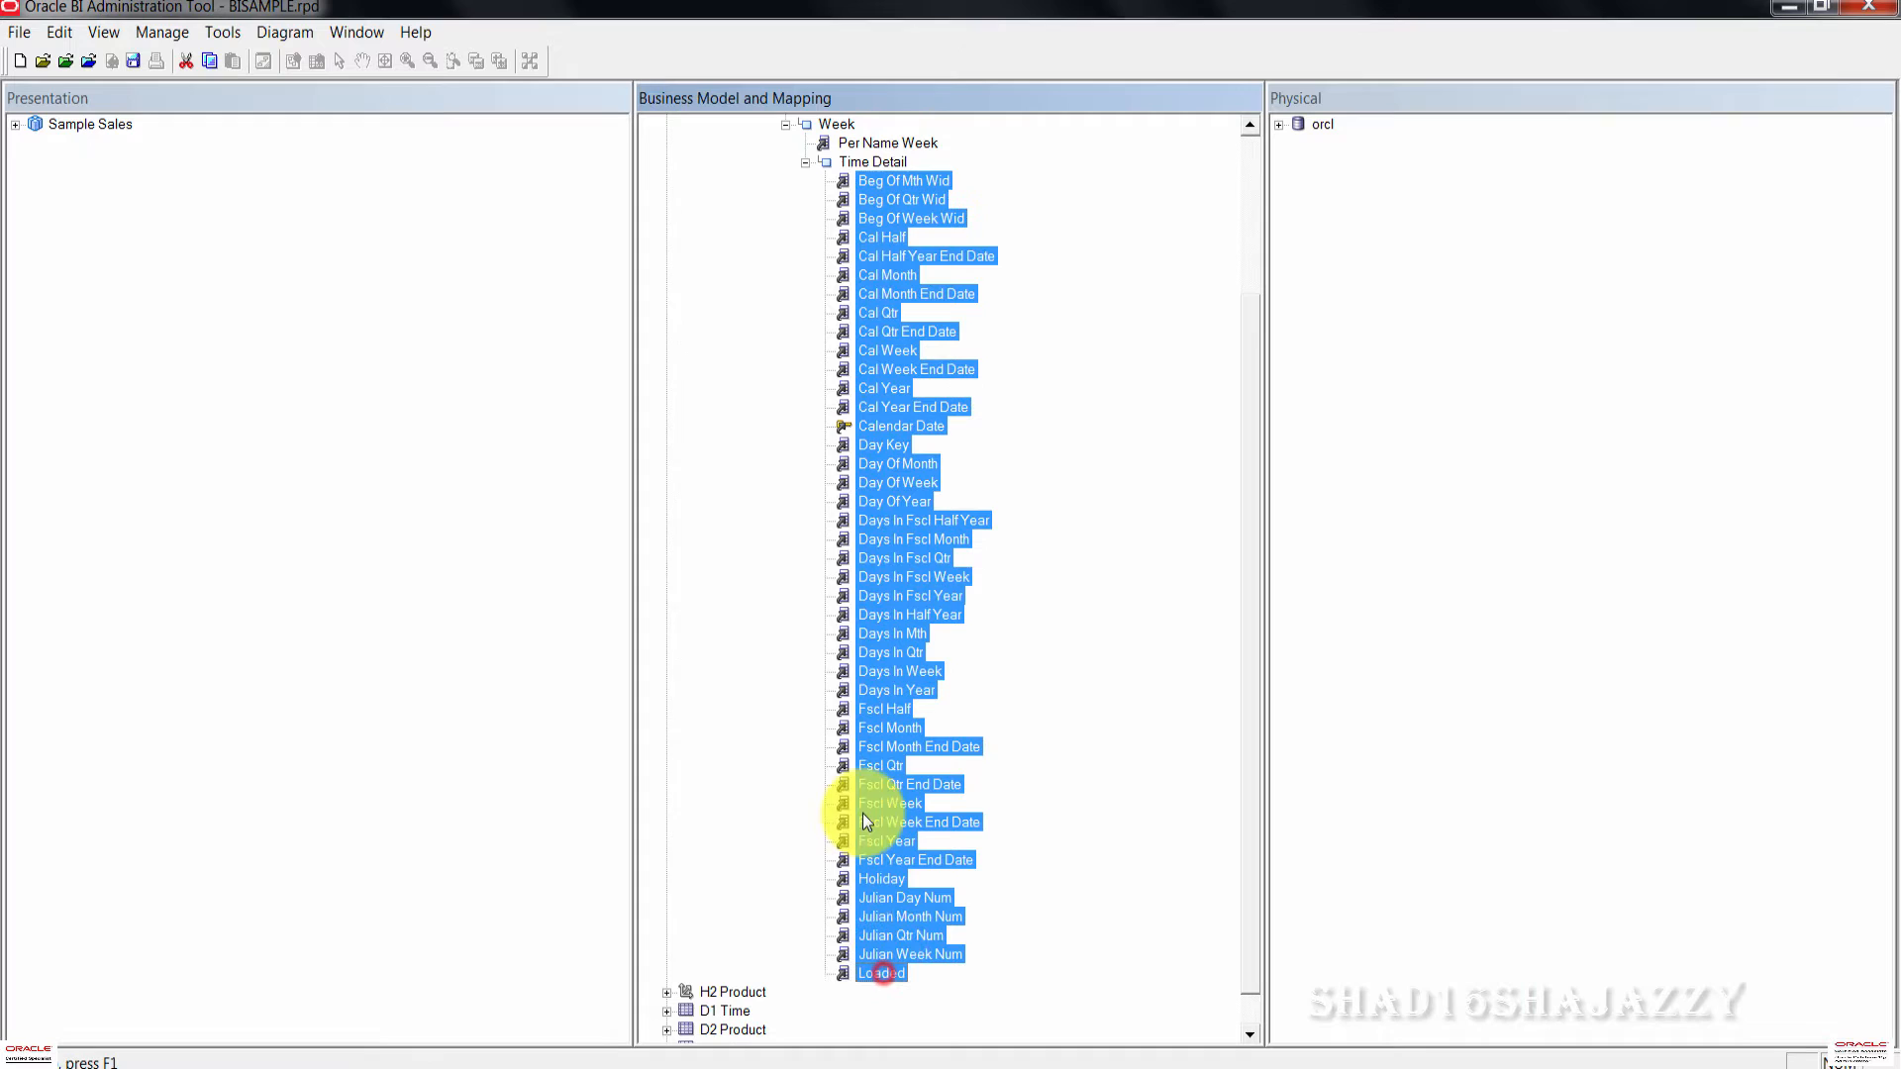
pyautogui.keyDown('ctrl'); pyautogui.click(893, 424); pyautogui.keyUp('ctrl')
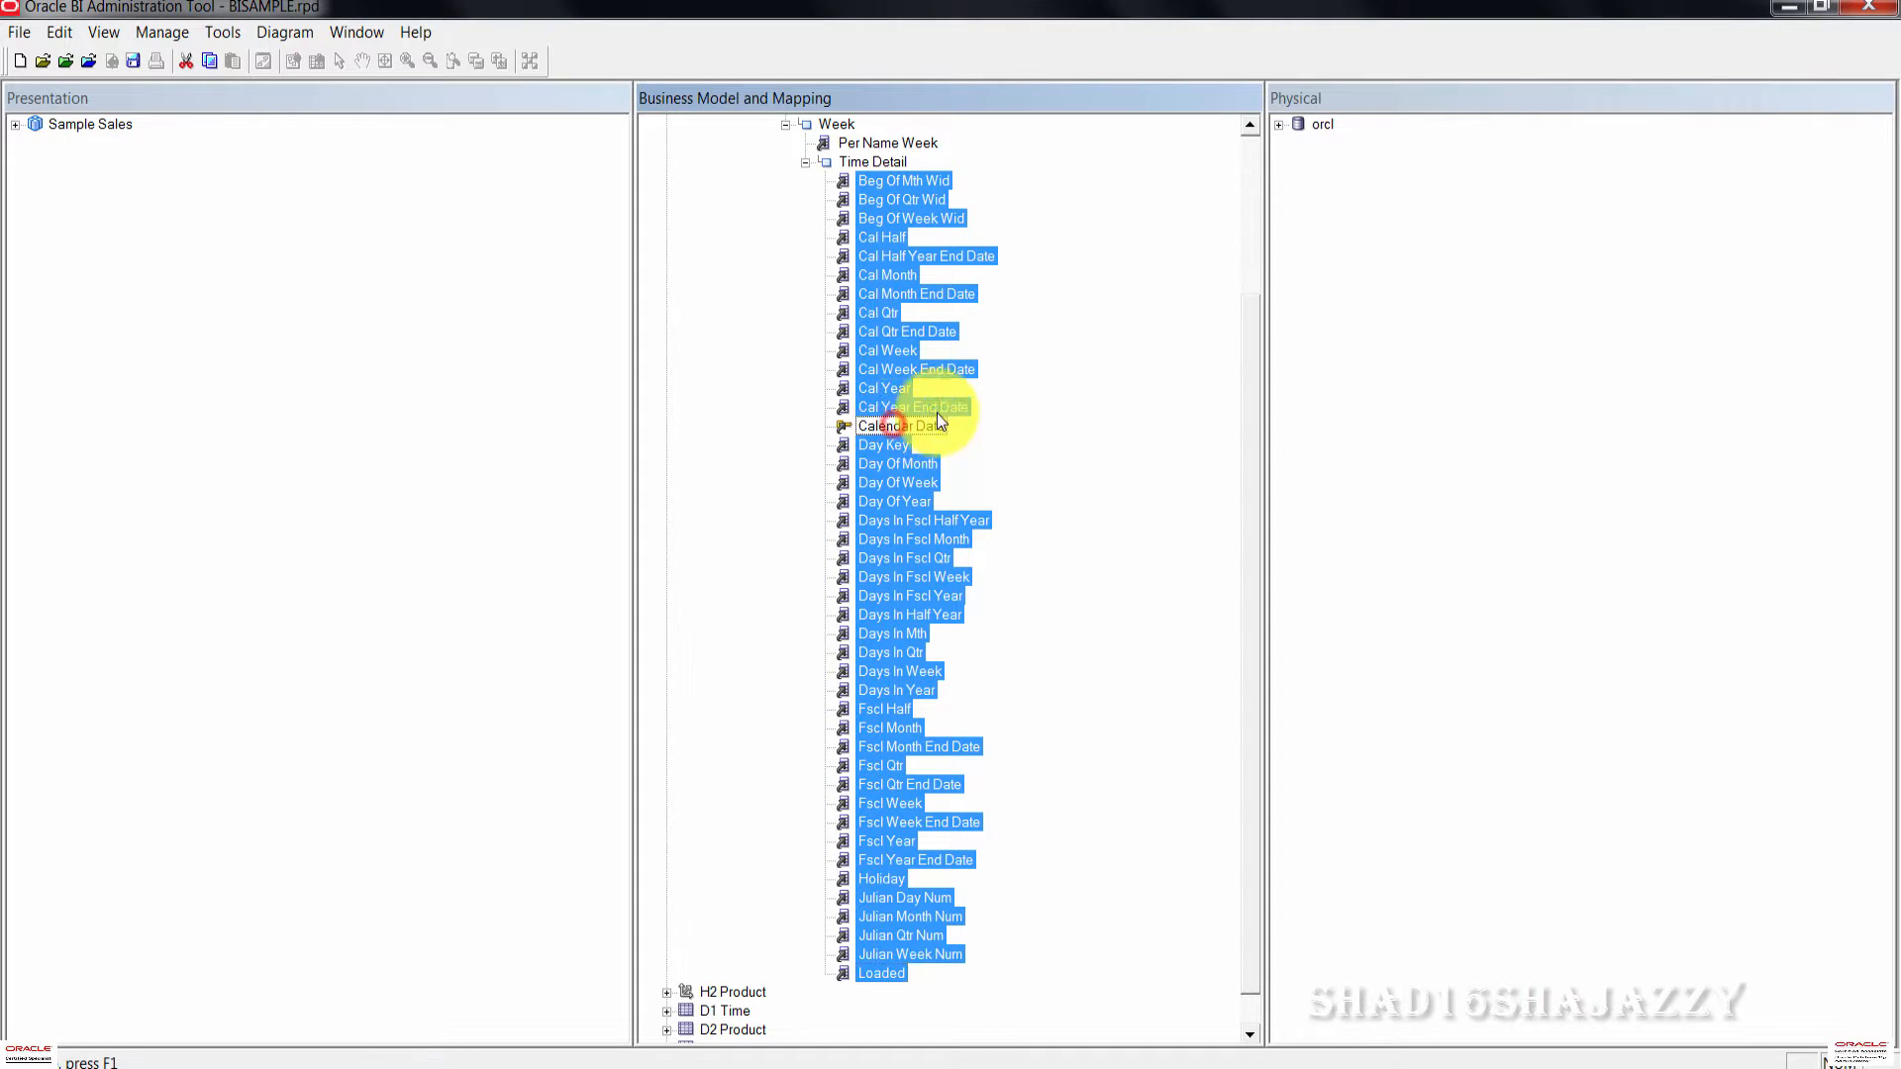
pyautogui.rightClick(902, 272)
pyautogui.click(983, 442)
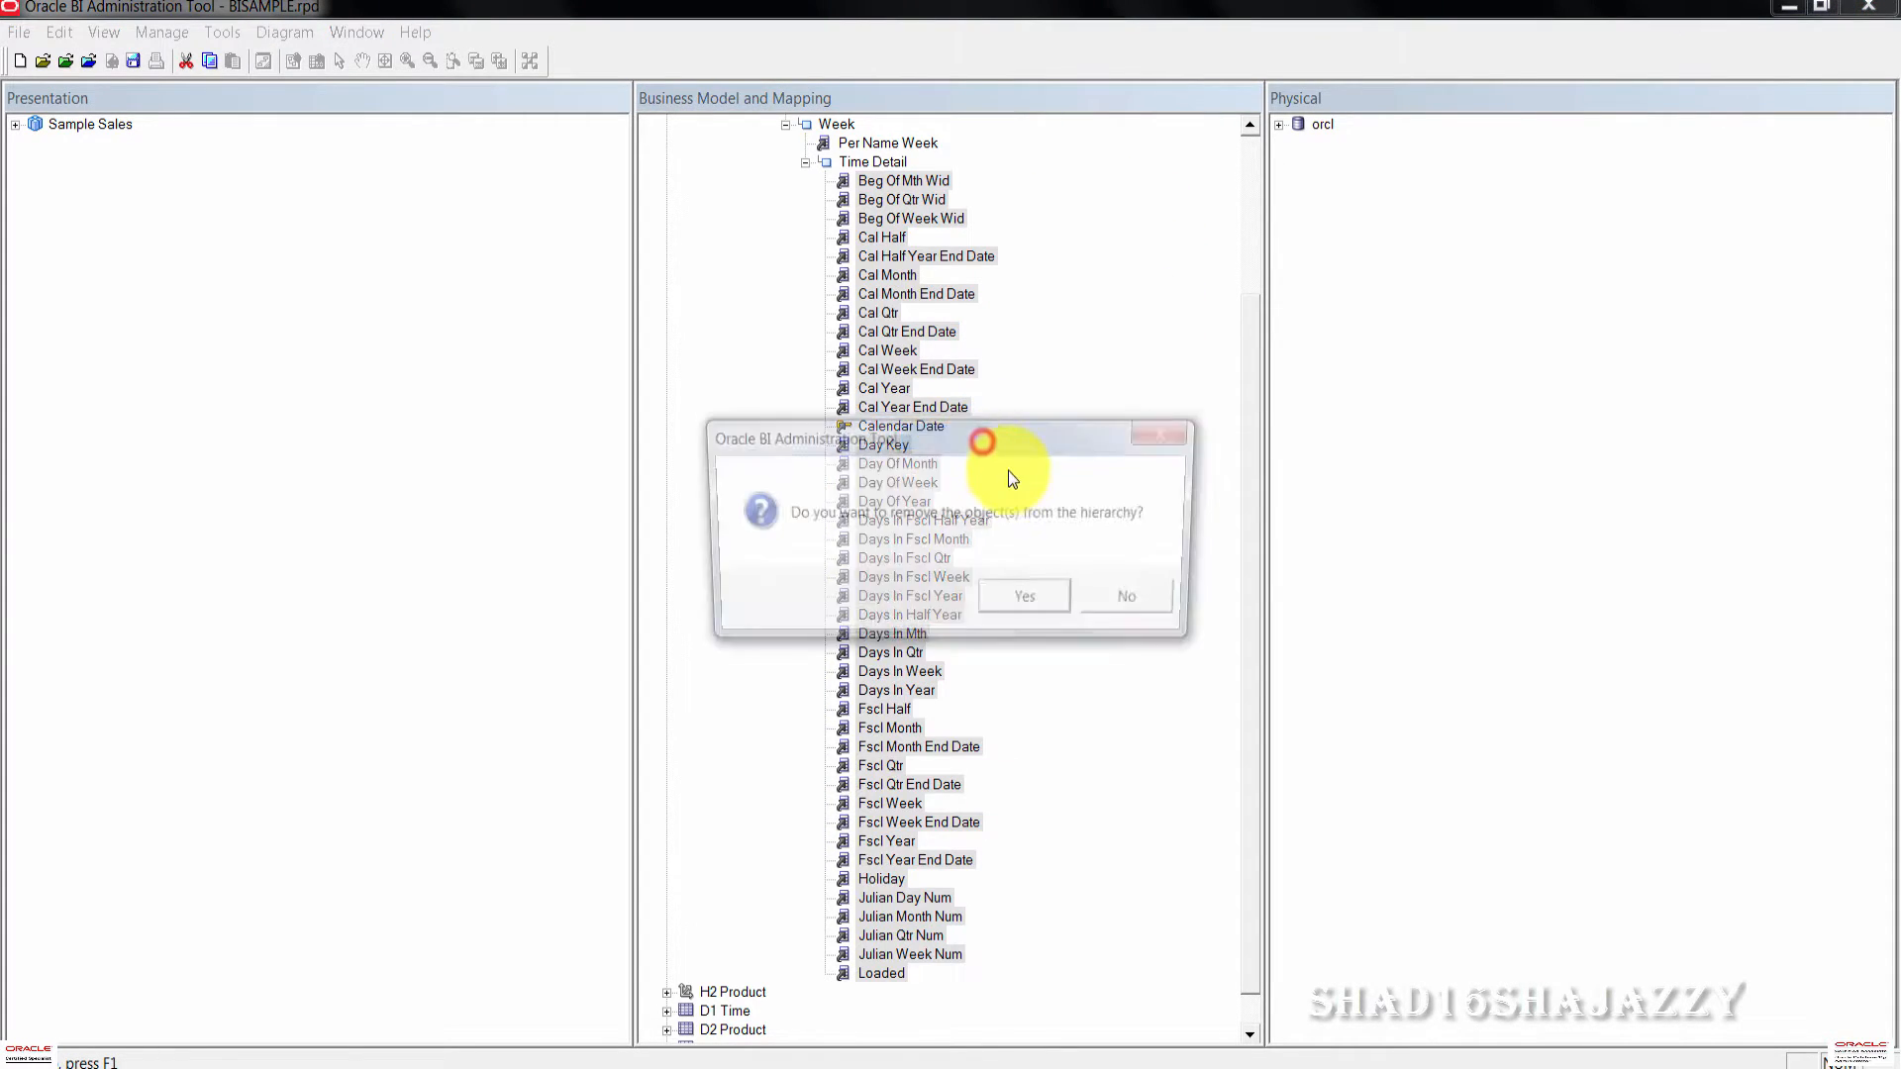
pyautogui.click(1045, 603)
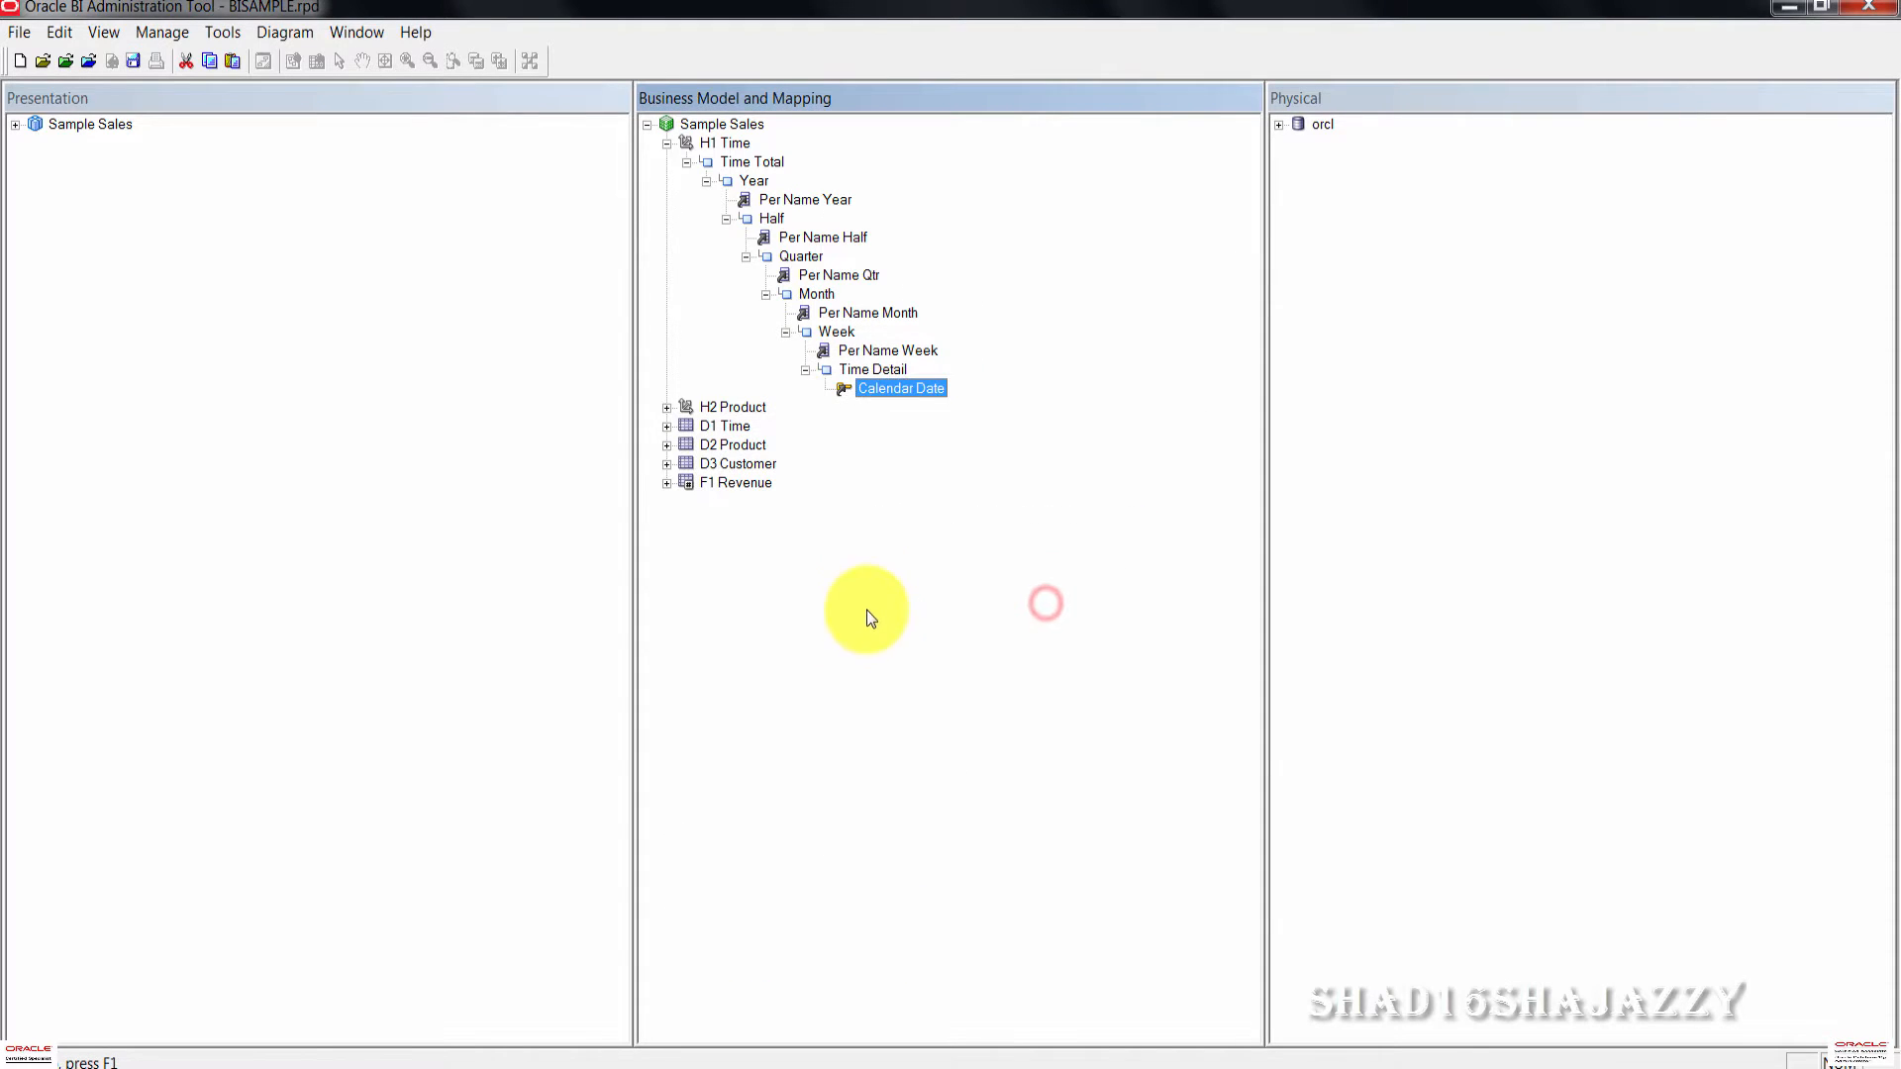
pyautogui.click(666, 425)
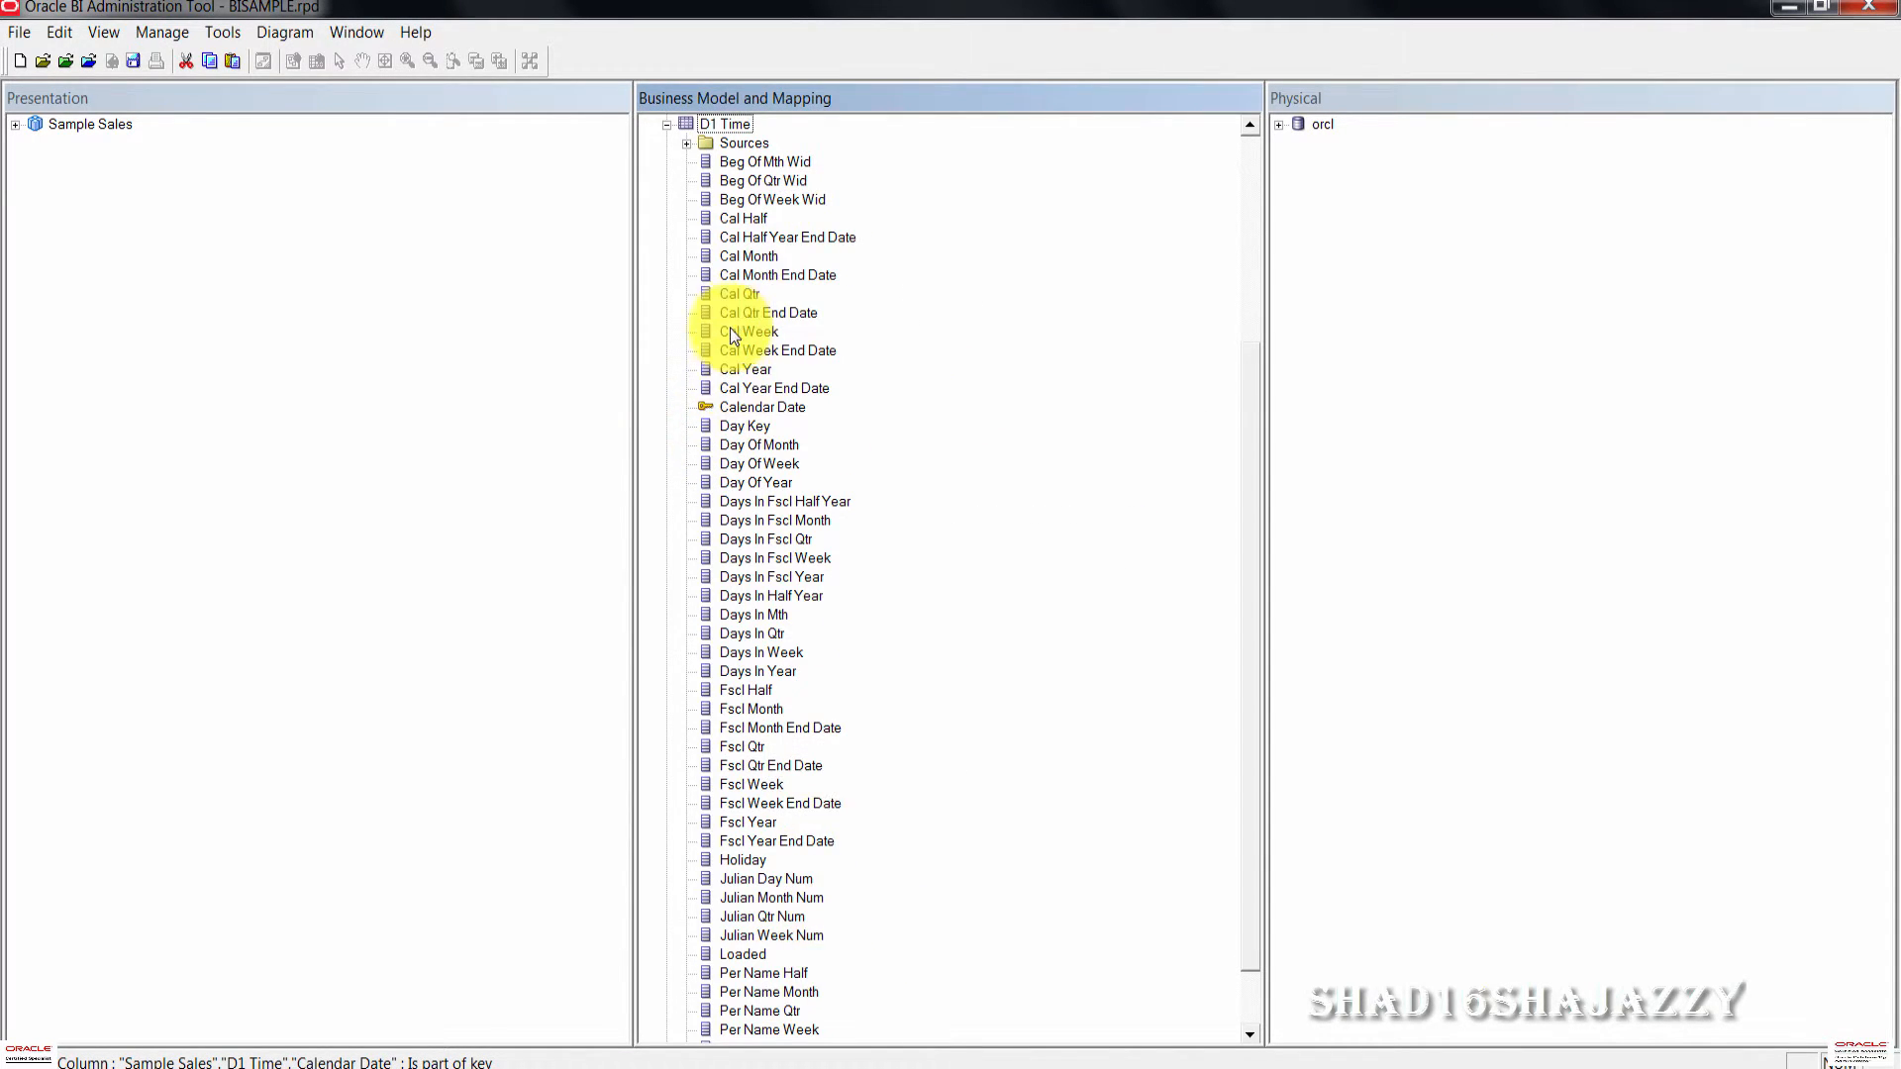
pyautogui.click(666, 124)
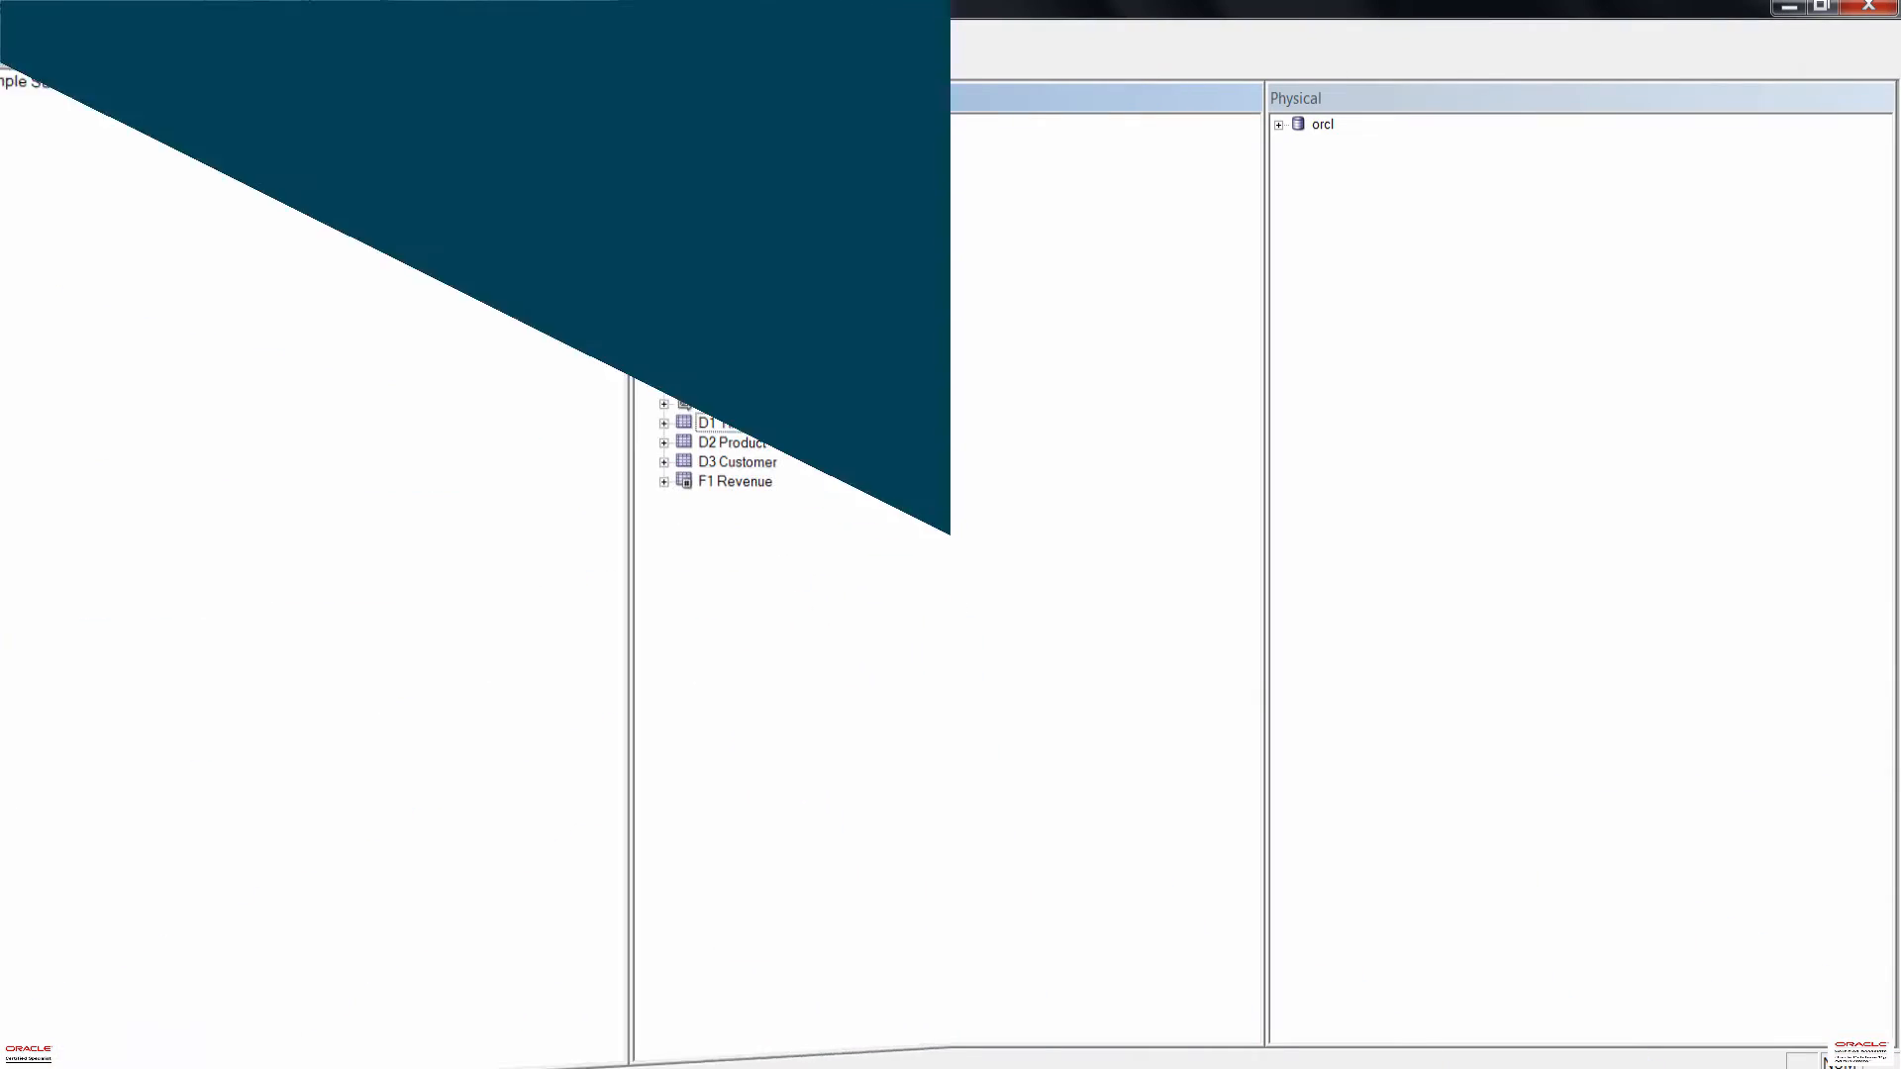
# Step: Add a key named Per Name Year to the Year level of the H1 Time hierarchy
pyautogui.click(759, 181)
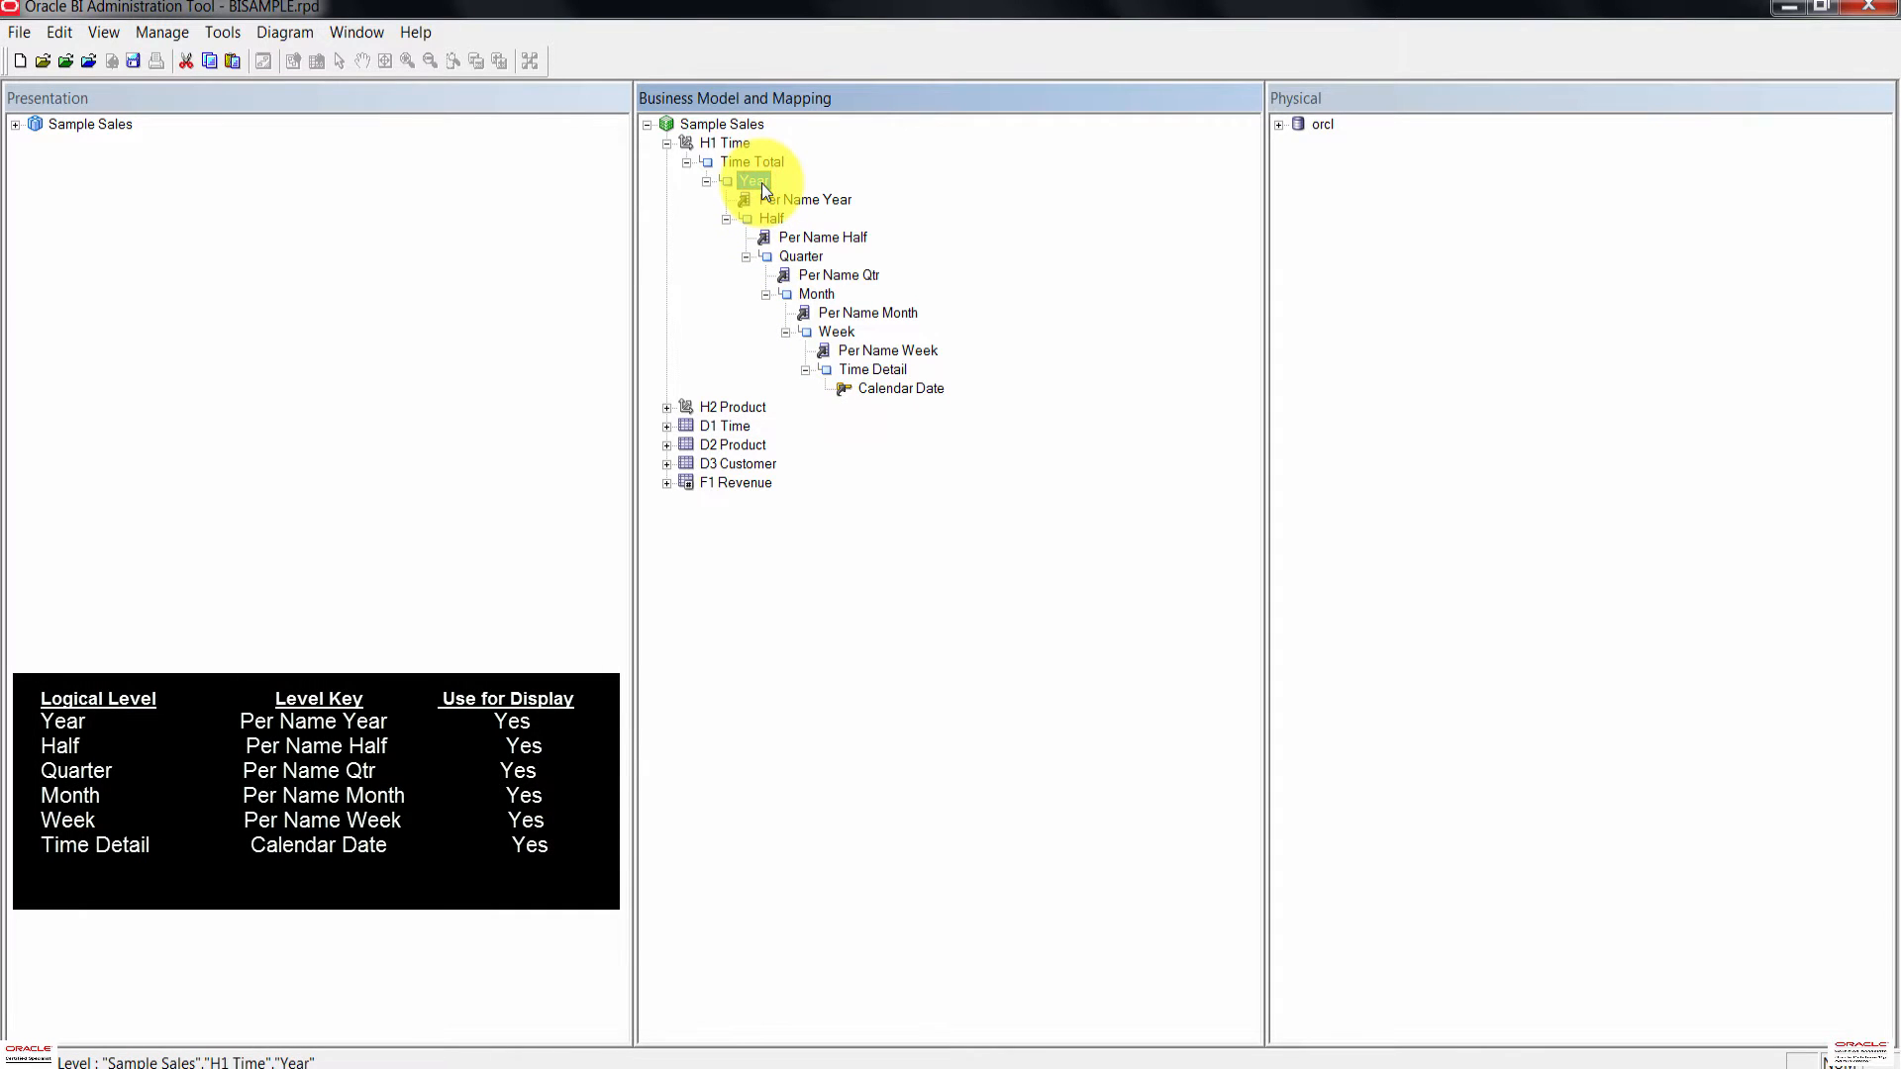
pyautogui.doubleClick(763, 182)
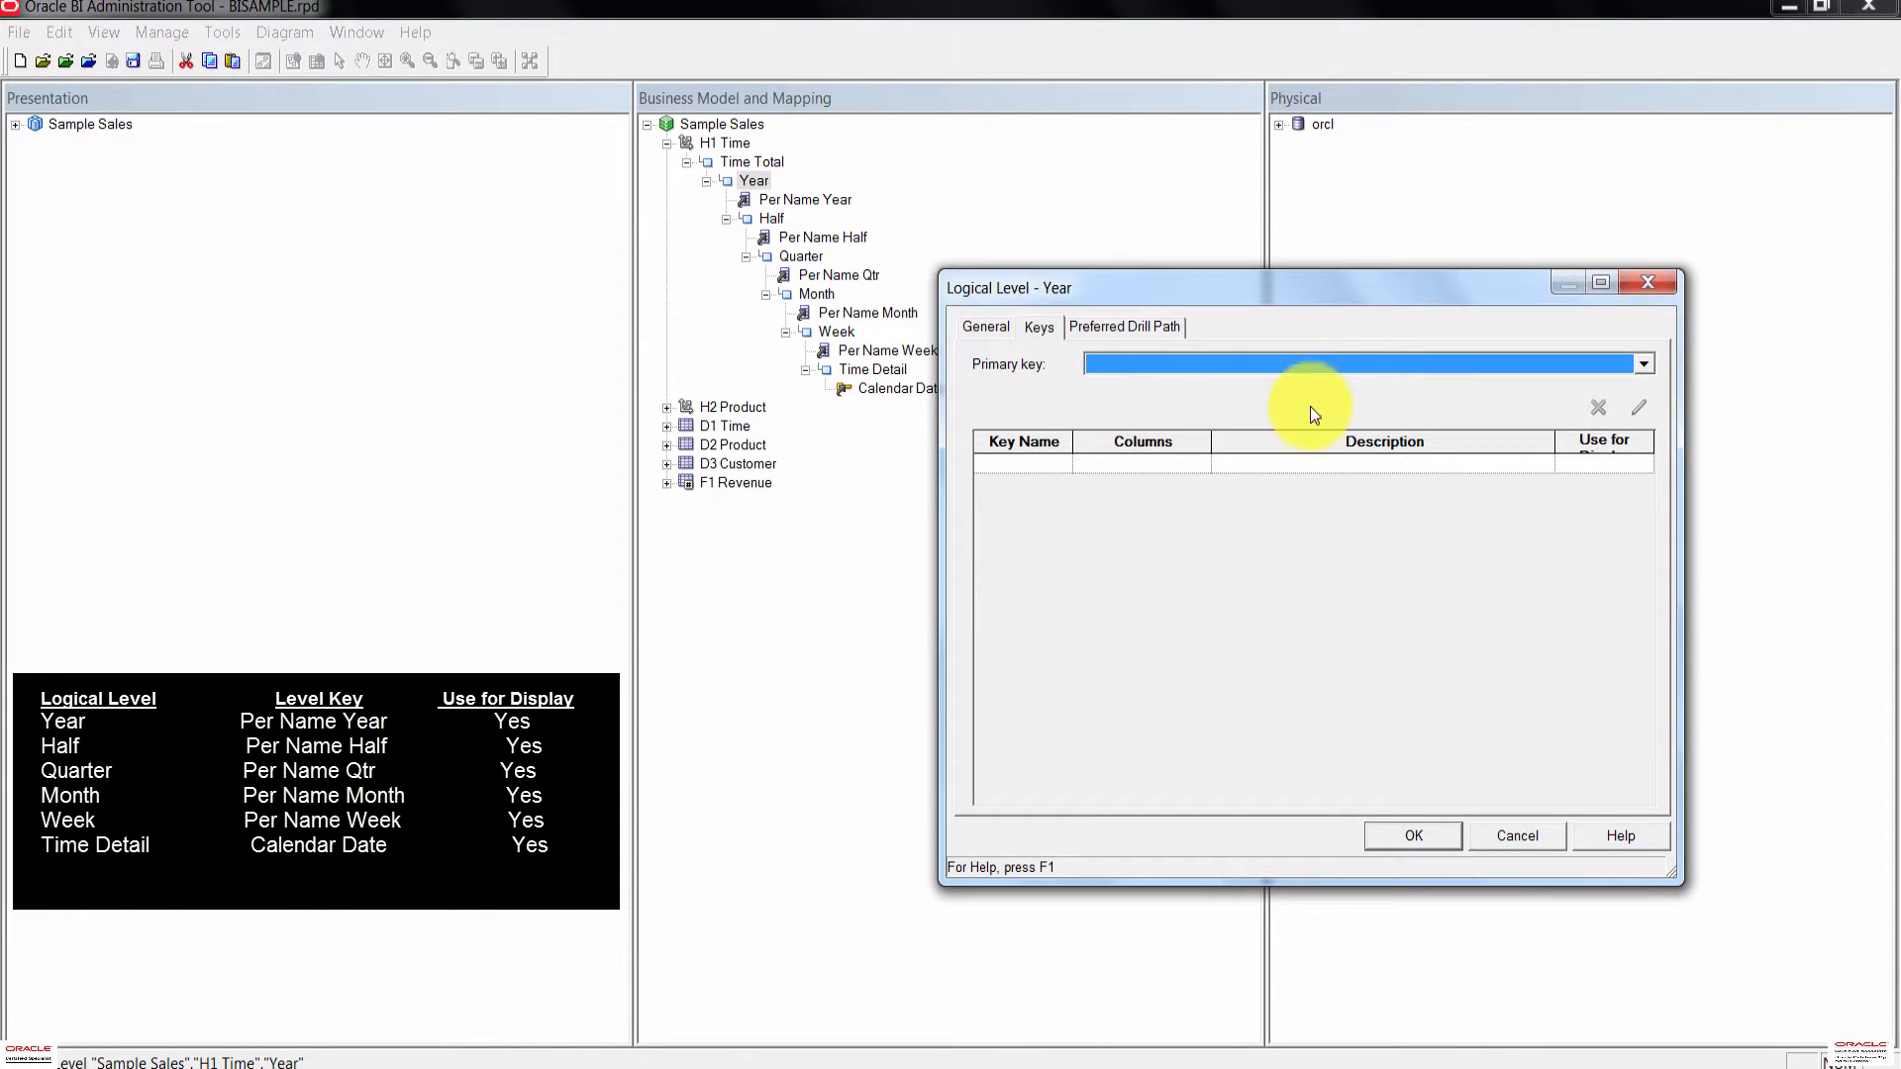
pyautogui.click(1036, 460)
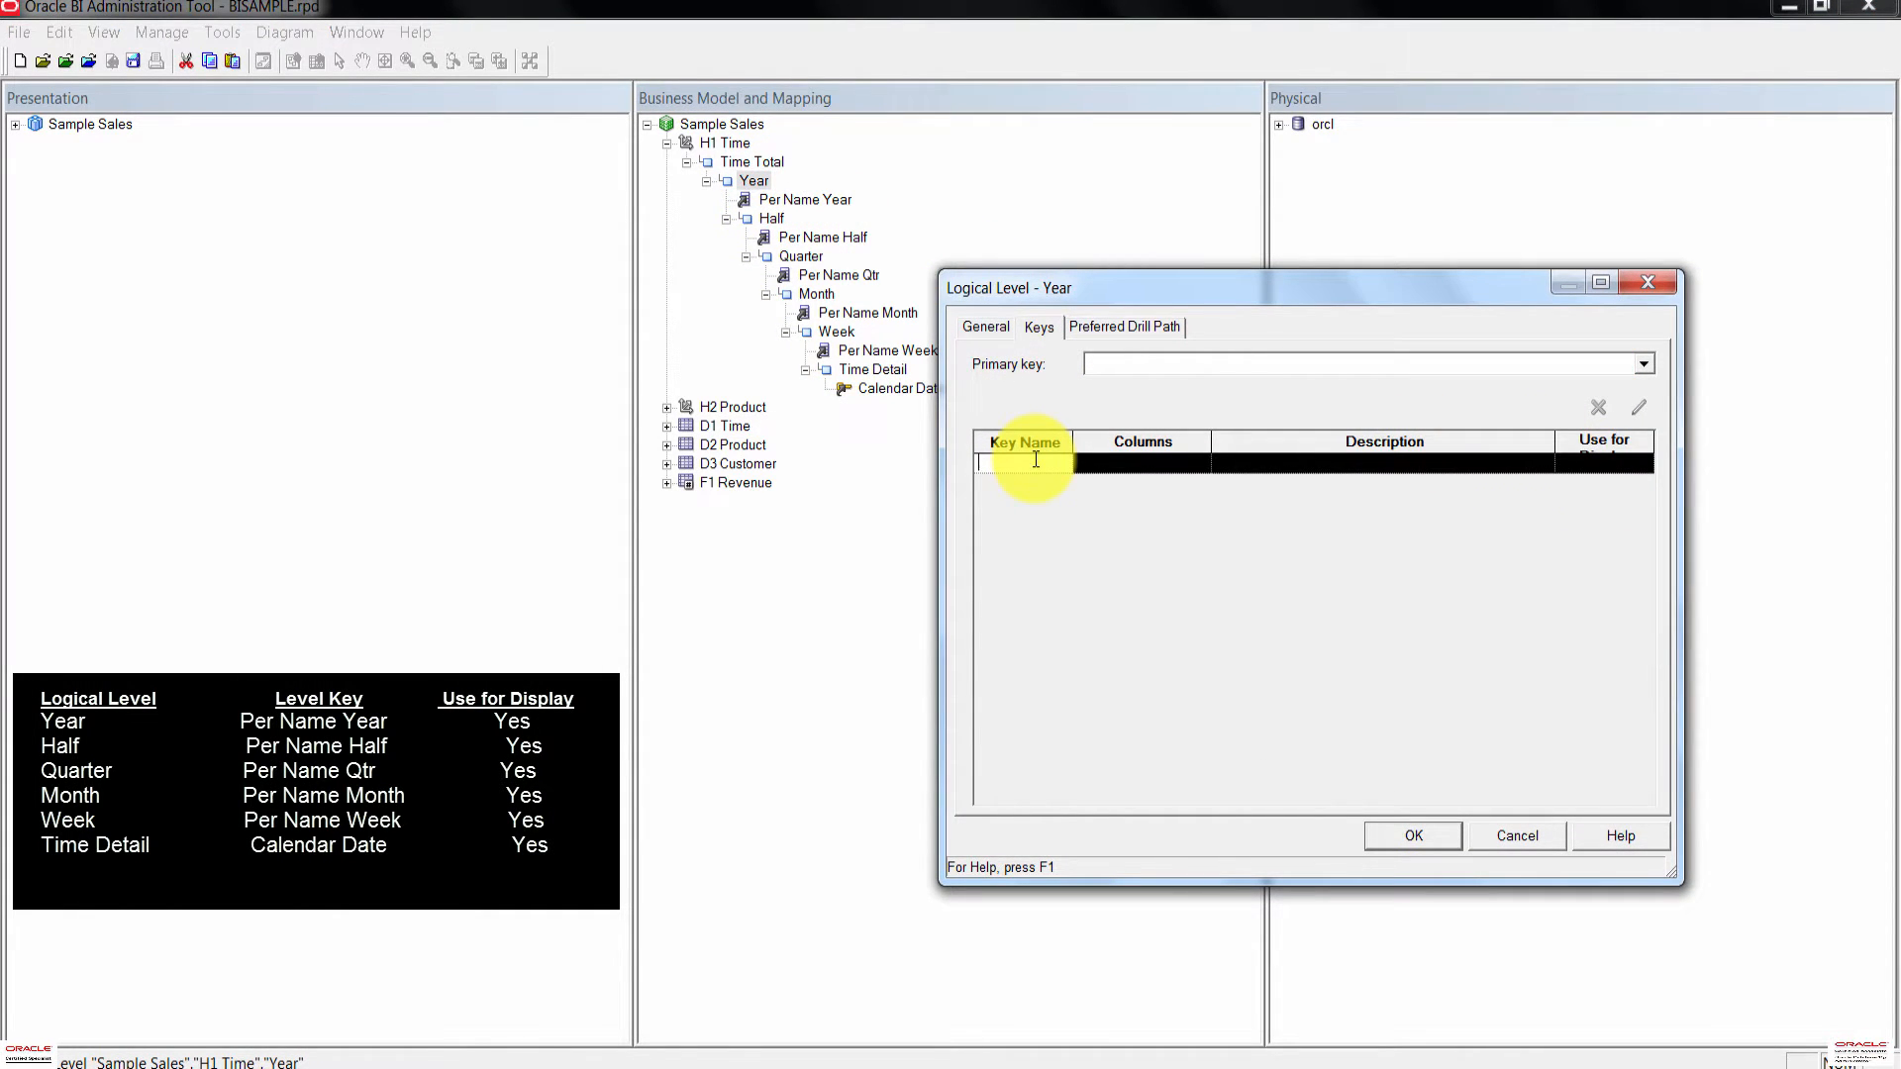
pyautogui.write('Per Name Year')
pyautogui.press('Tab')
# Step: Assign the D1 Time.Per Name Year column to the Year level's new key
pyautogui.moveTo(1212, 441); pyautogui.dragTo(1339, 440)
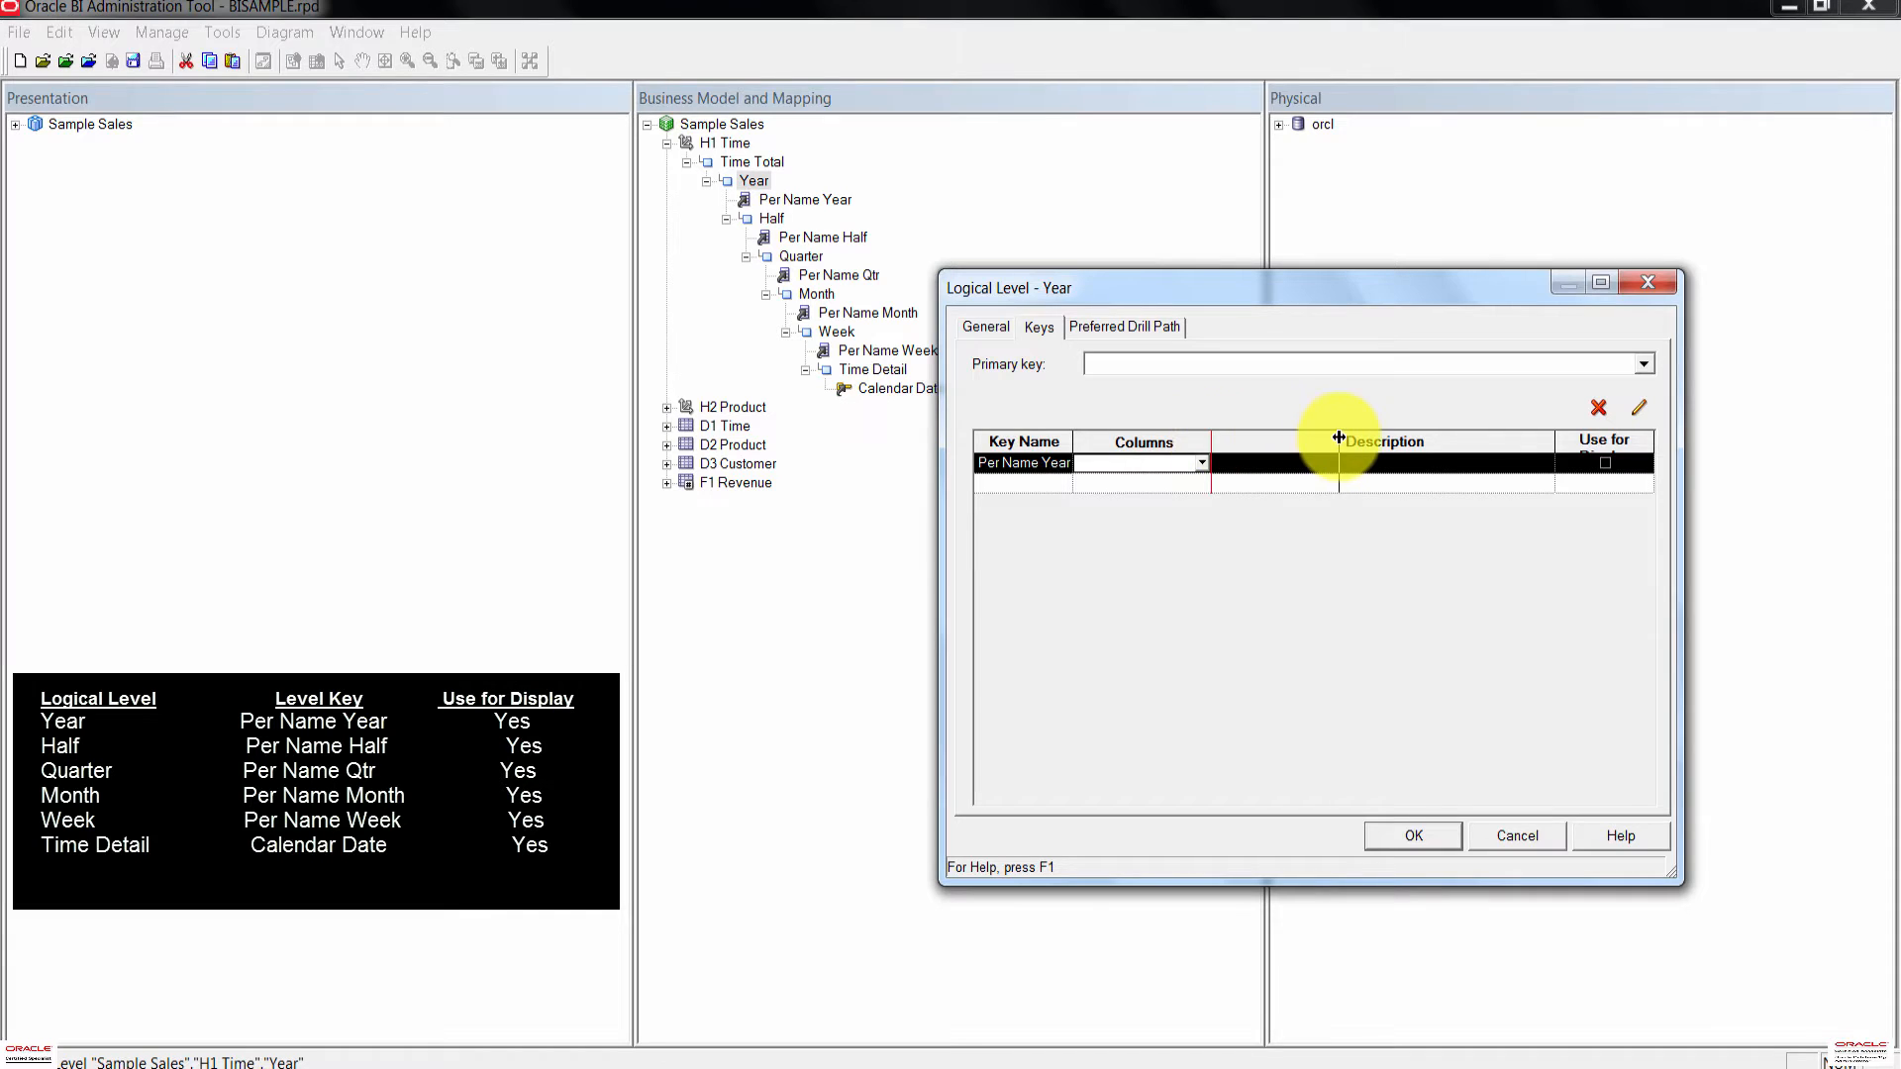
pyautogui.click(1329, 462)
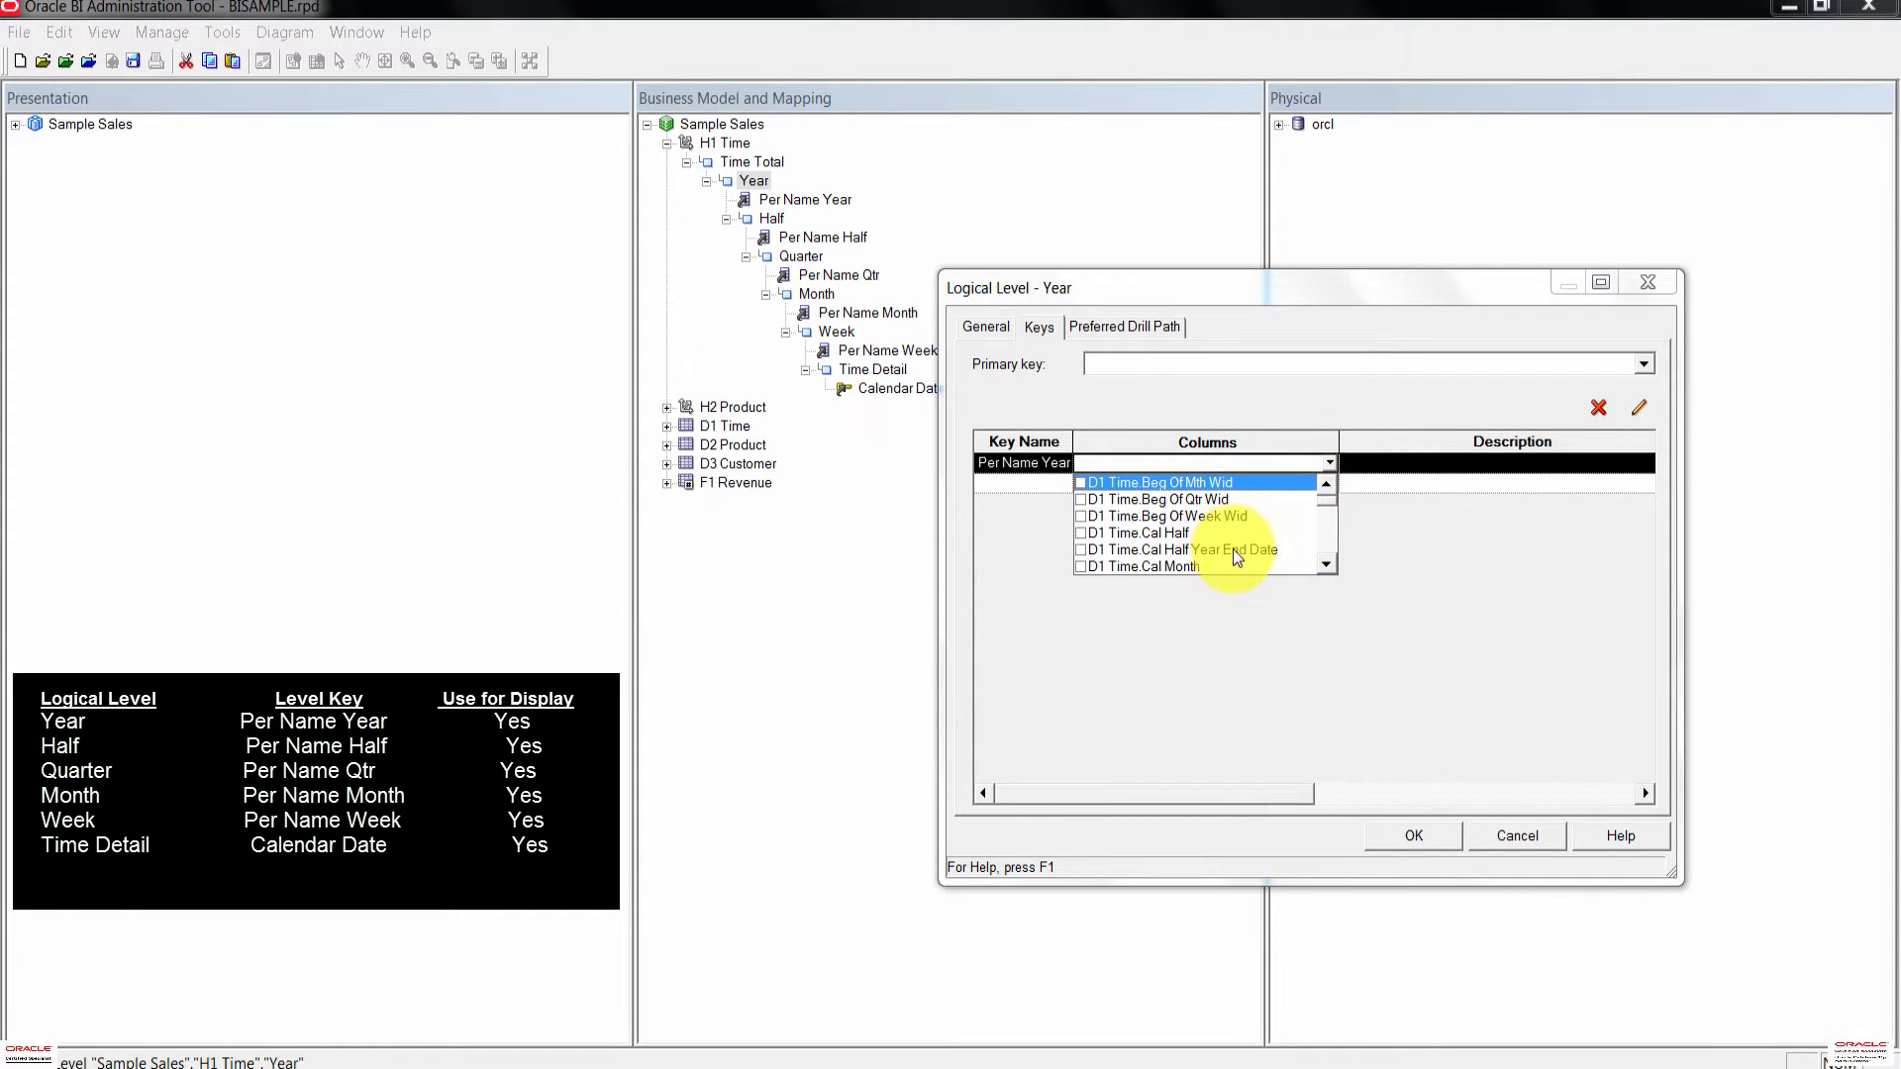
pyautogui.click(1327, 566)
pyautogui.click(1327, 565)
pyautogui.click(1330, 564)
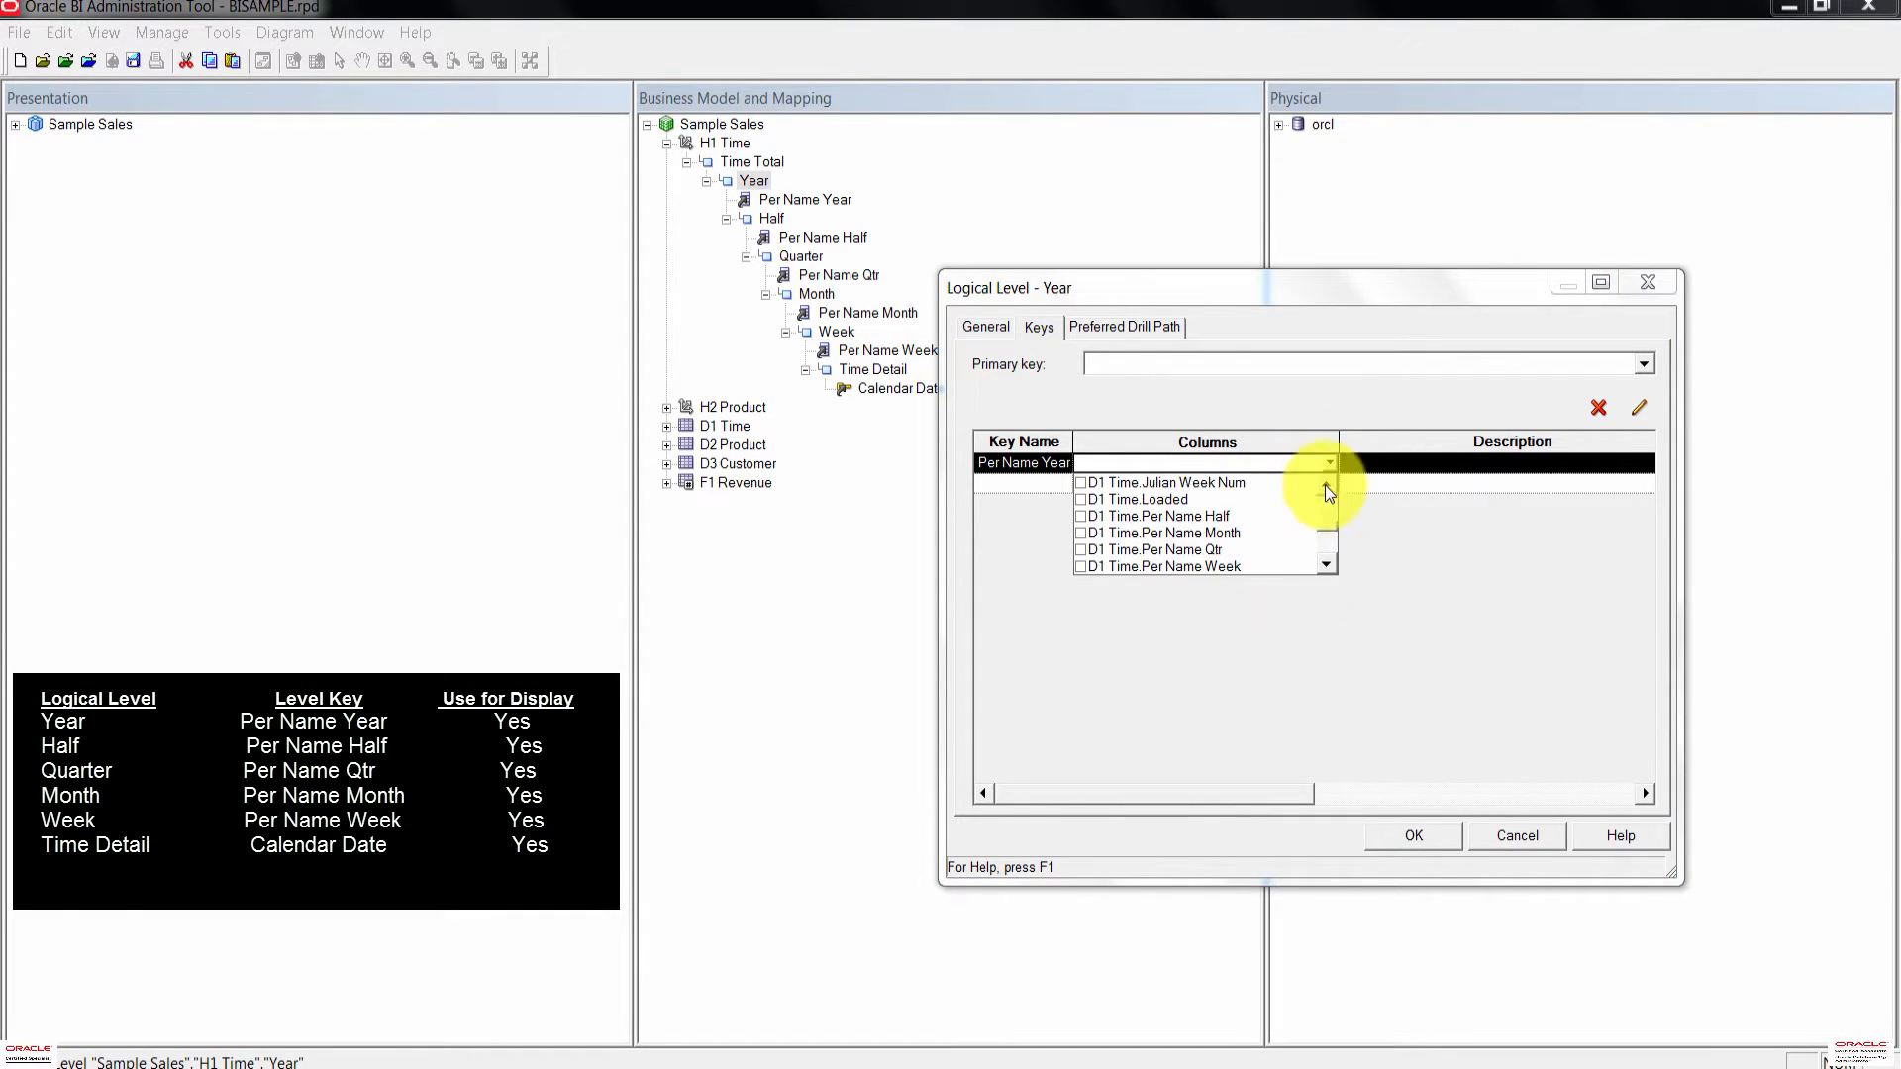
pyautogui.click(1328, 565)
pyautogui.click(1329, 564)
pyautogui.click(1329, 565)
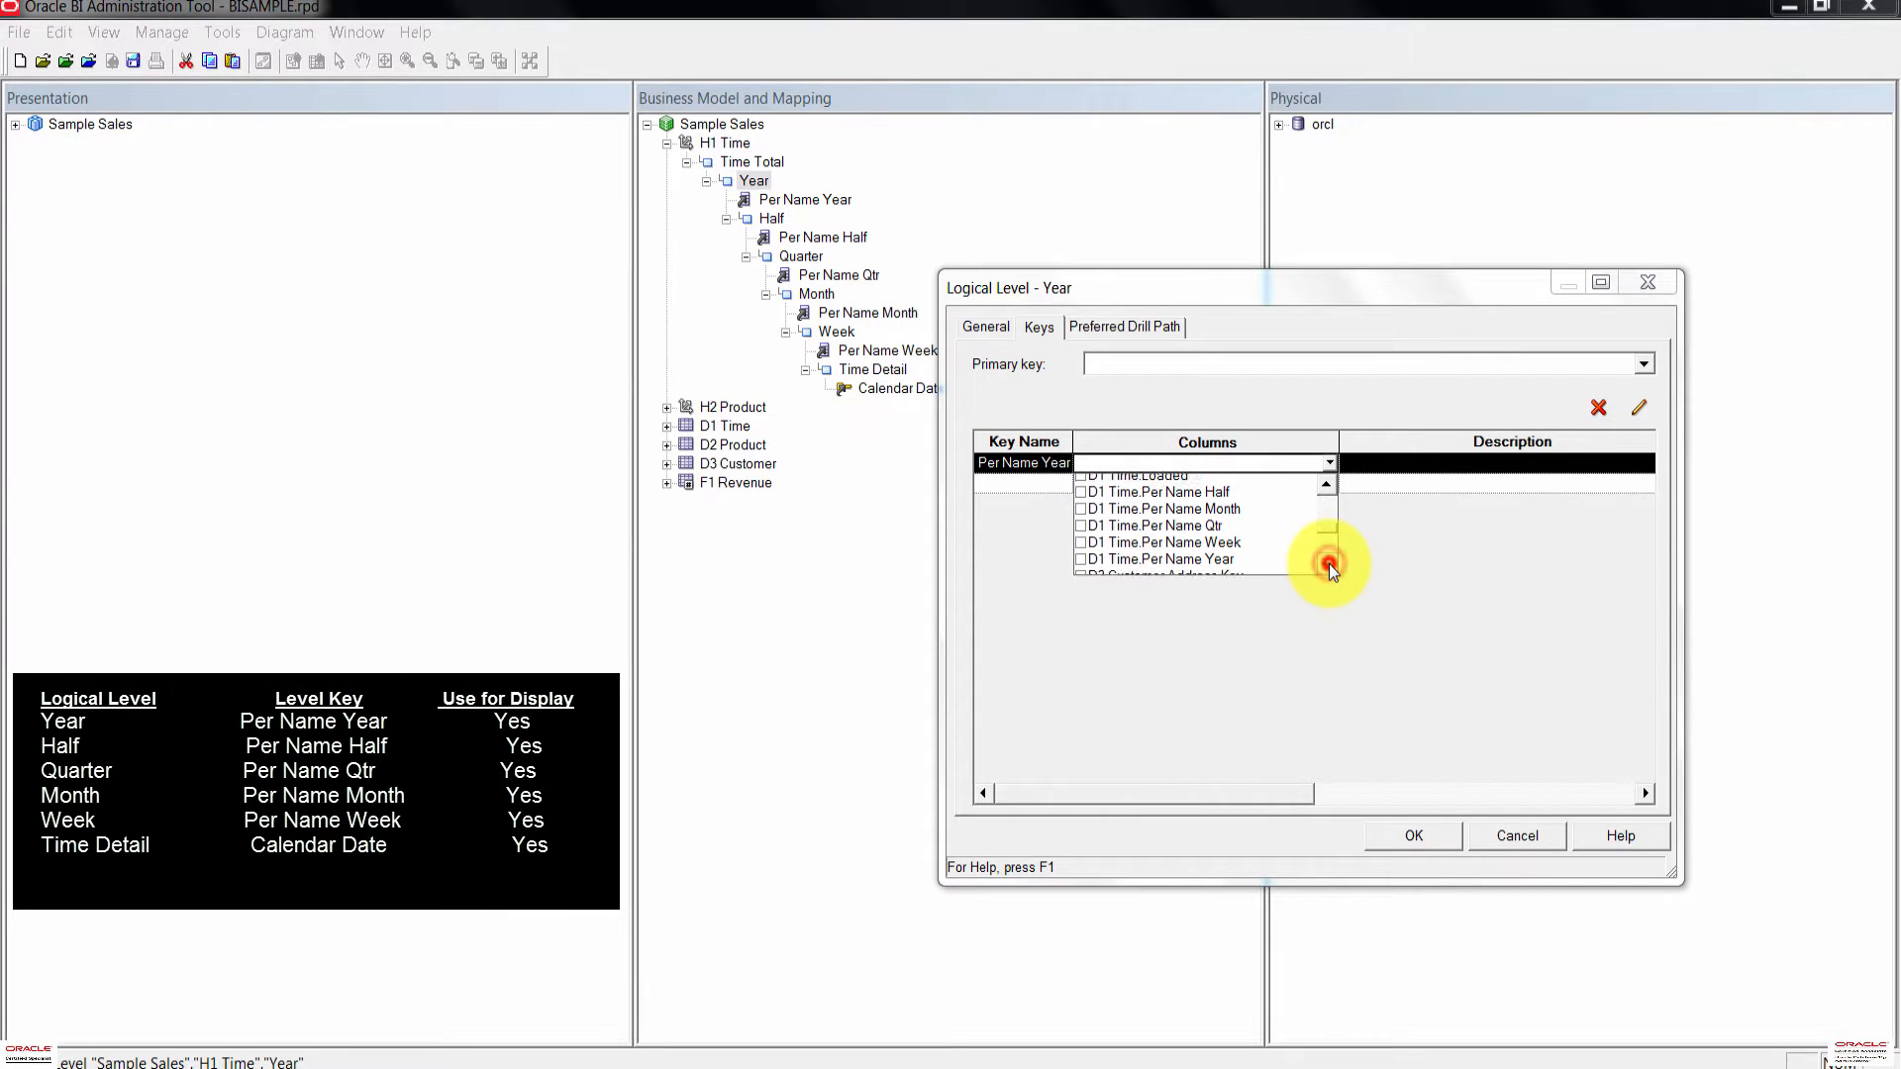
pyautogui.click(1082, 550)
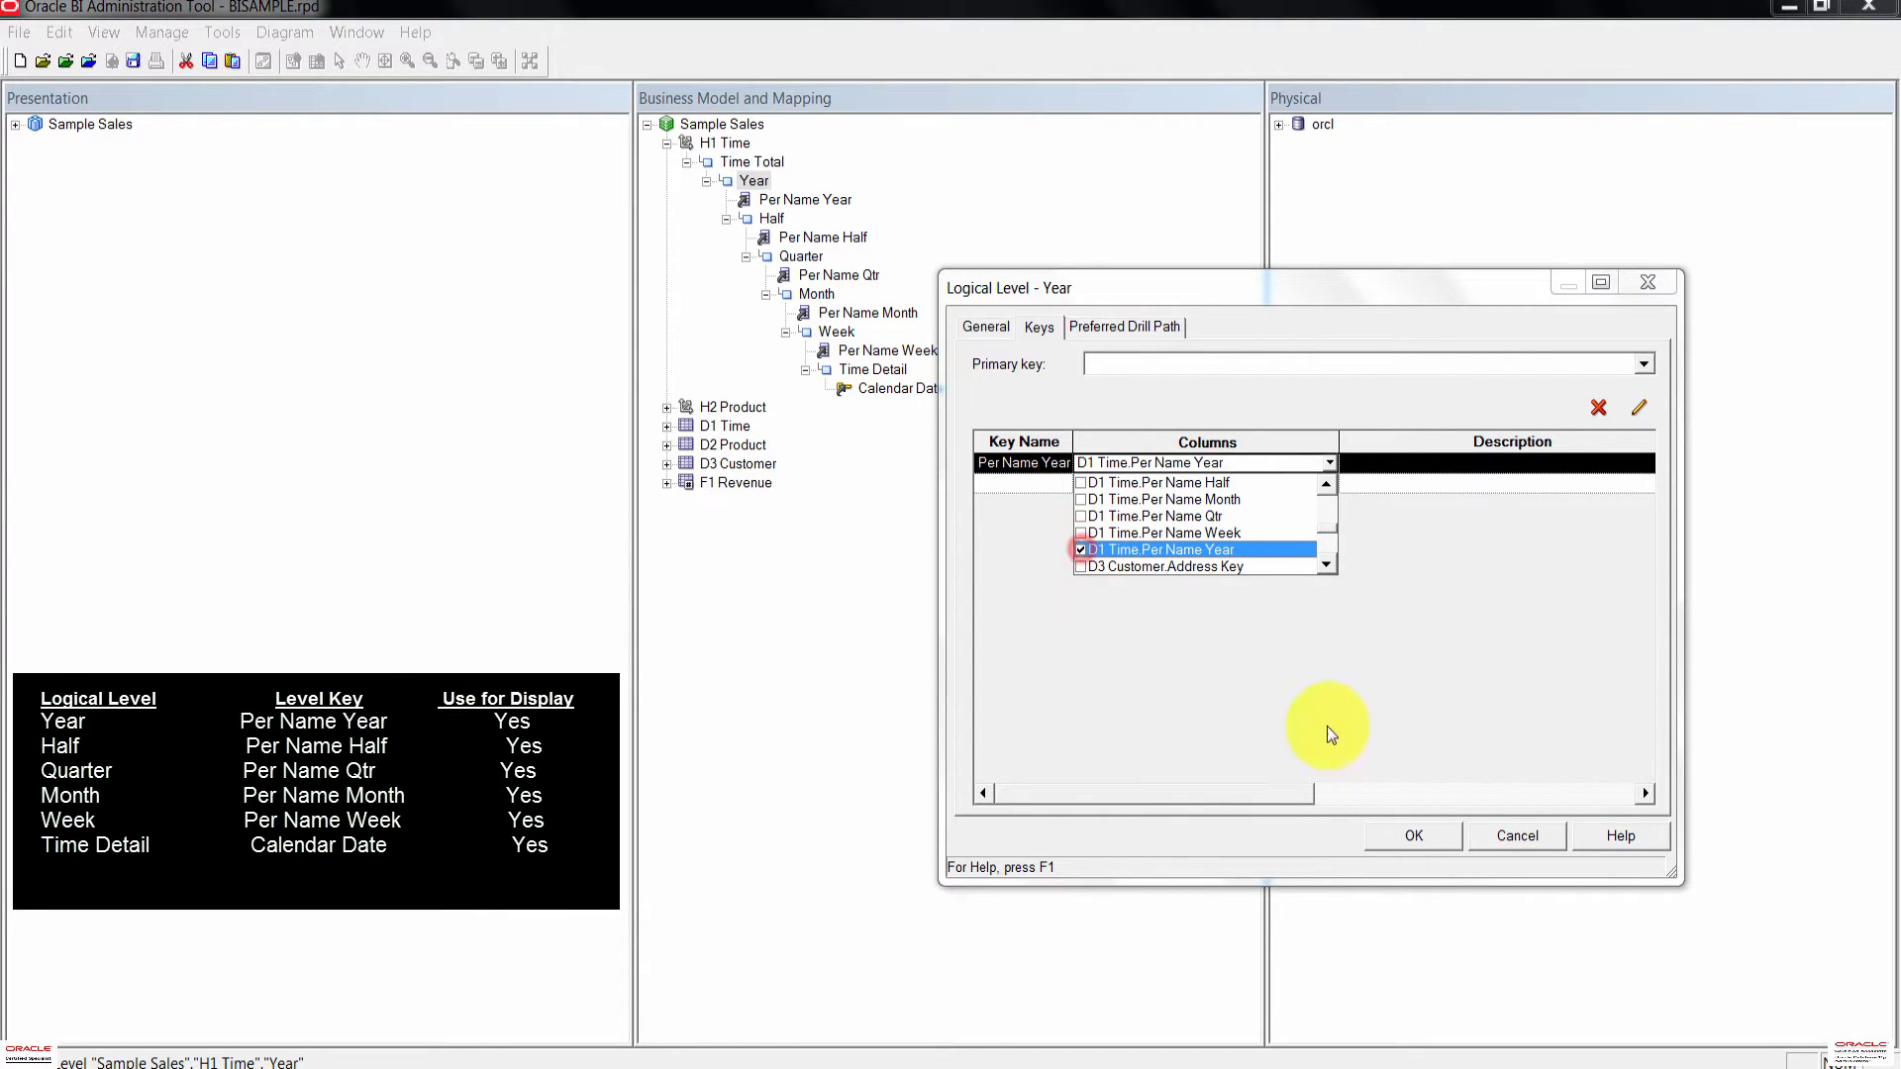
pyautogui.click(1384, 709)
# Step: Enable Use for Display on the Per Name Year key and set it as the Year level's primary key
pyautogui.moveTo(1683, 487); pyautogui.dragTo(1772, 487)
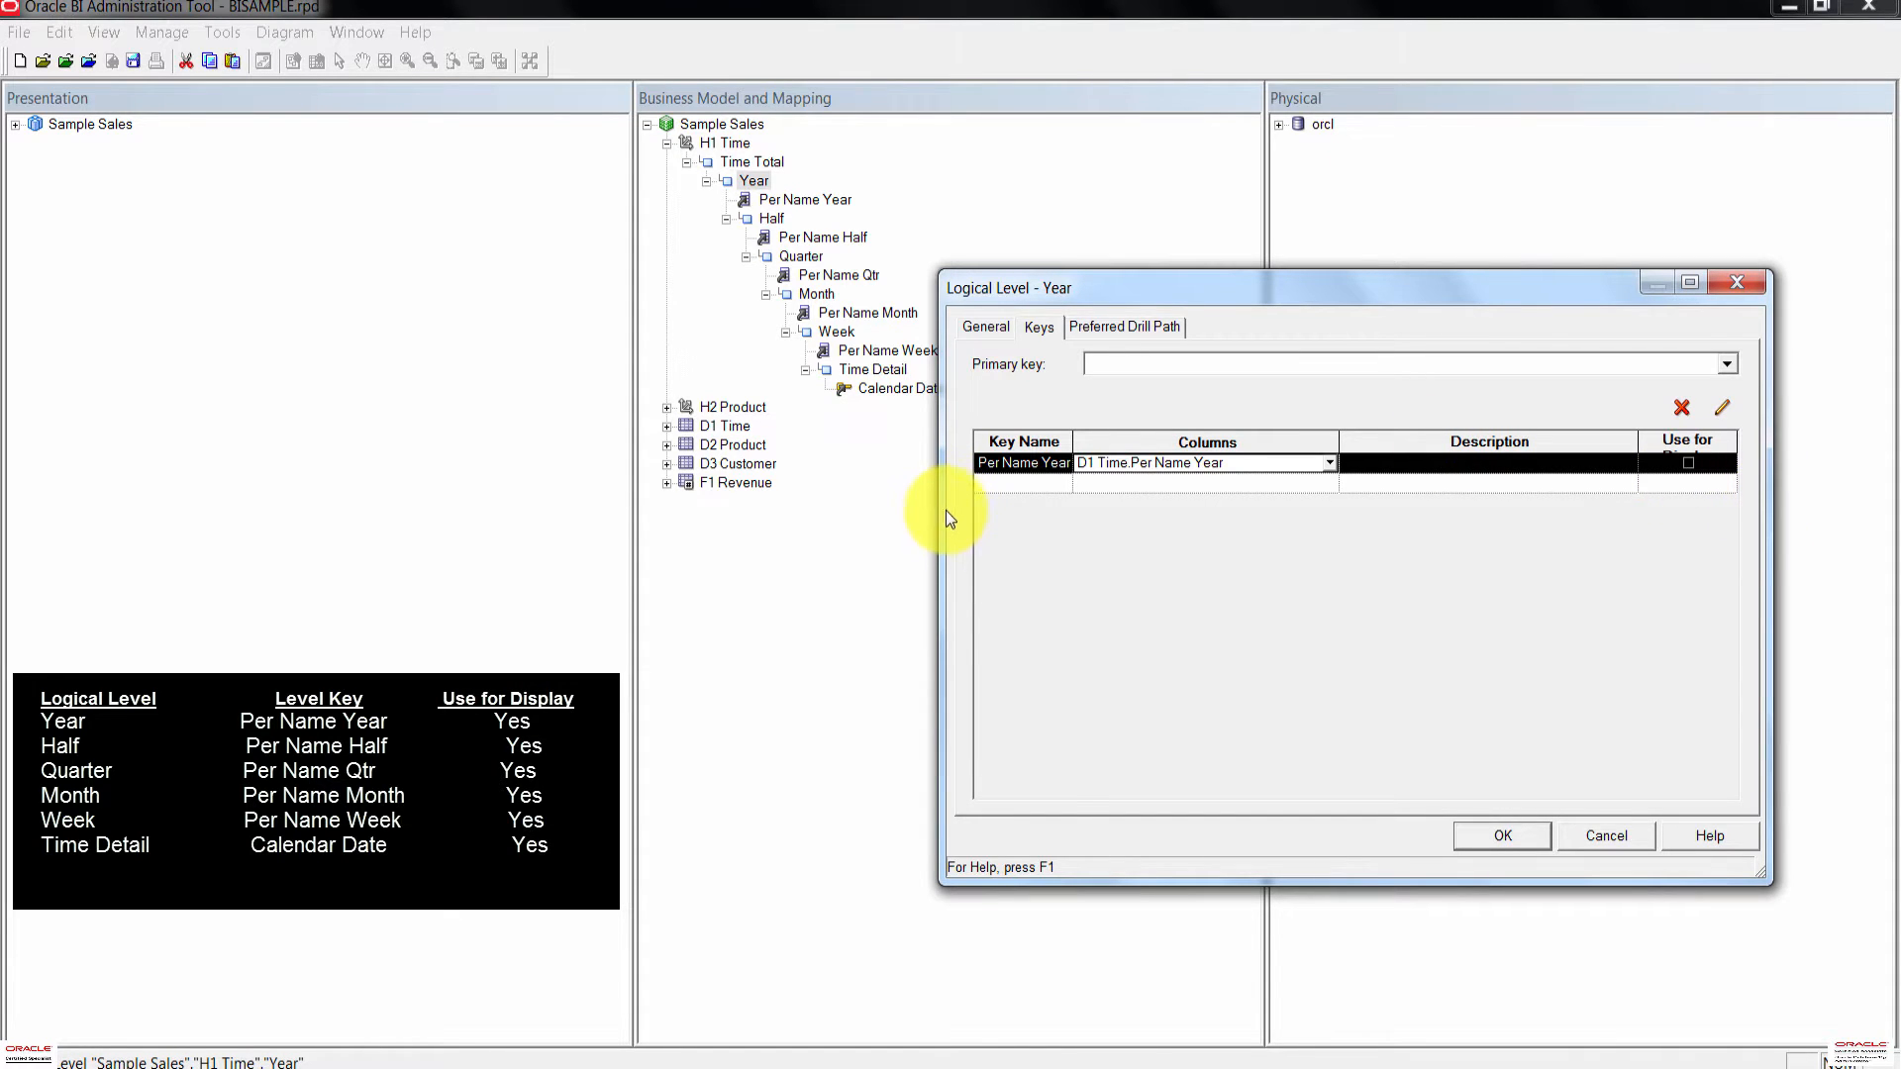
pyautogui.moveTo(947, 509); pyautogui.dragTo(657, 590)
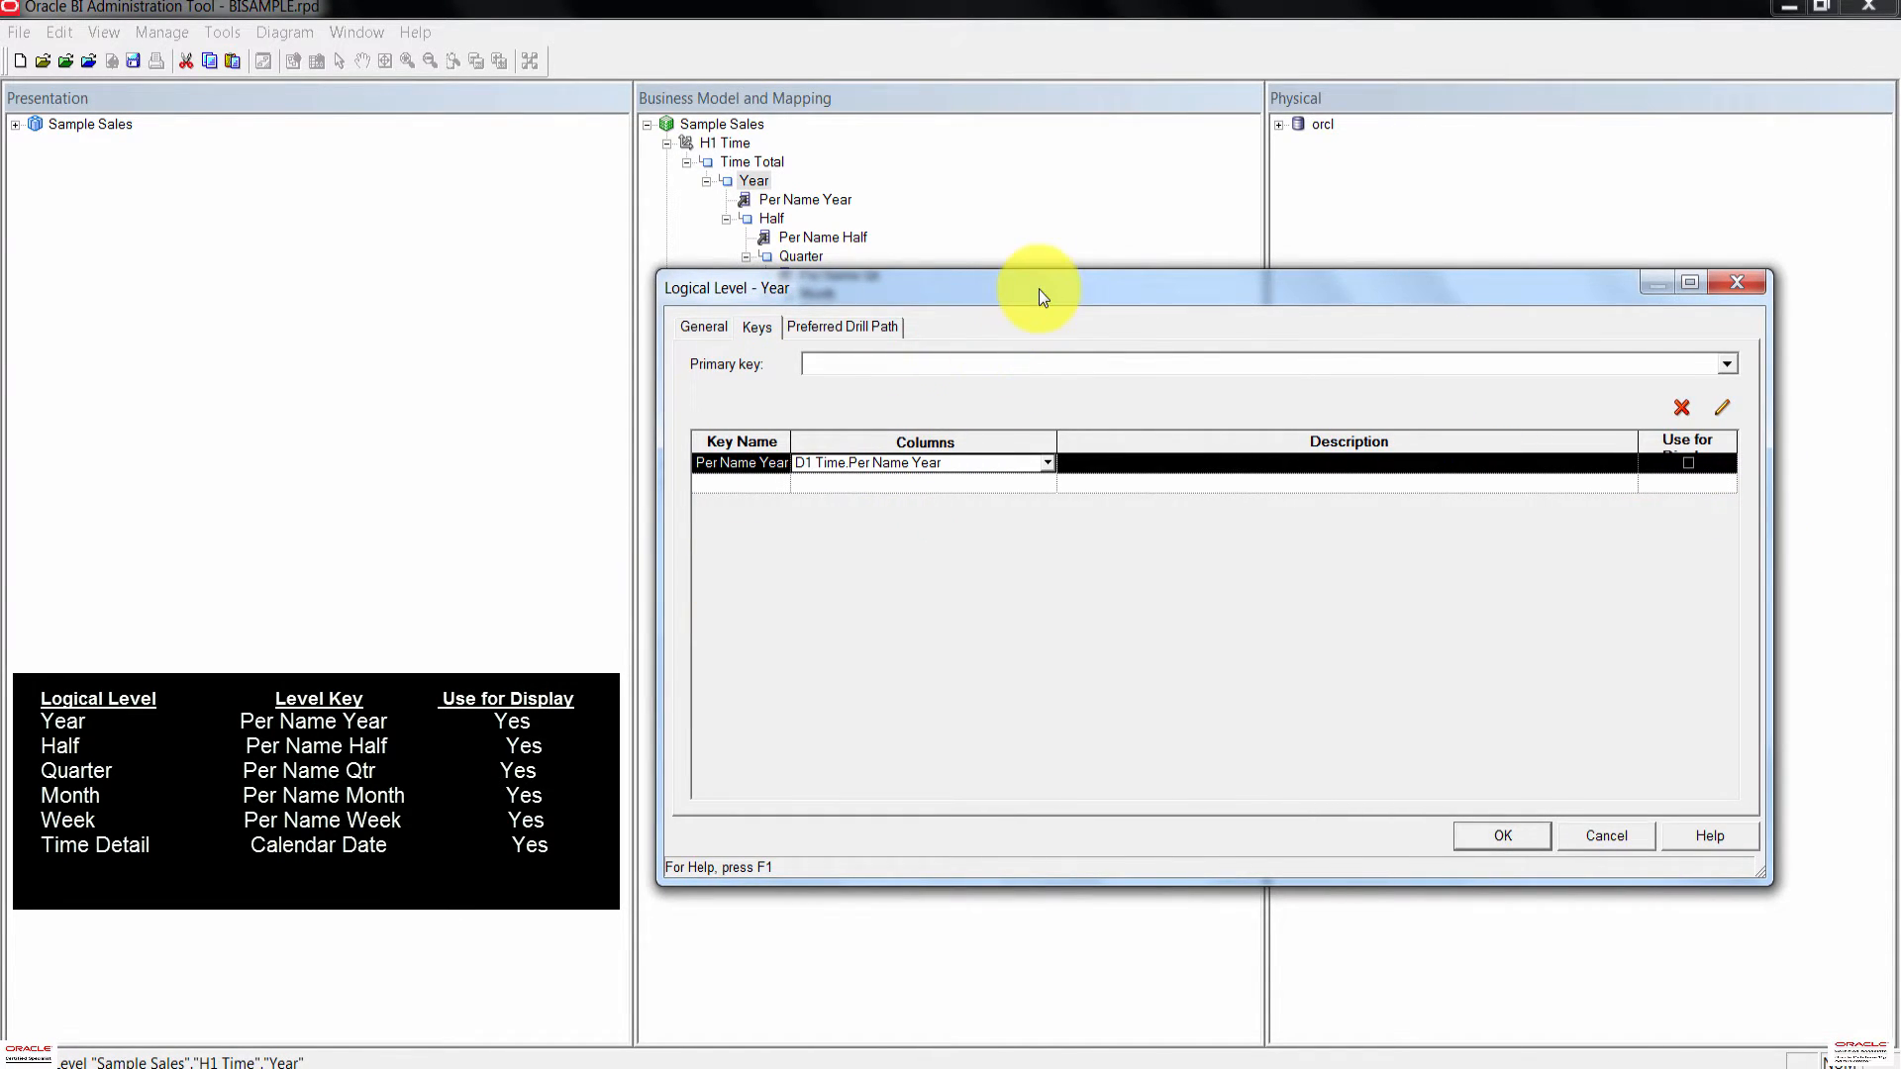
pyautogui.moveTo(1037, 289); pyautogui.dragTo(1003, 436)
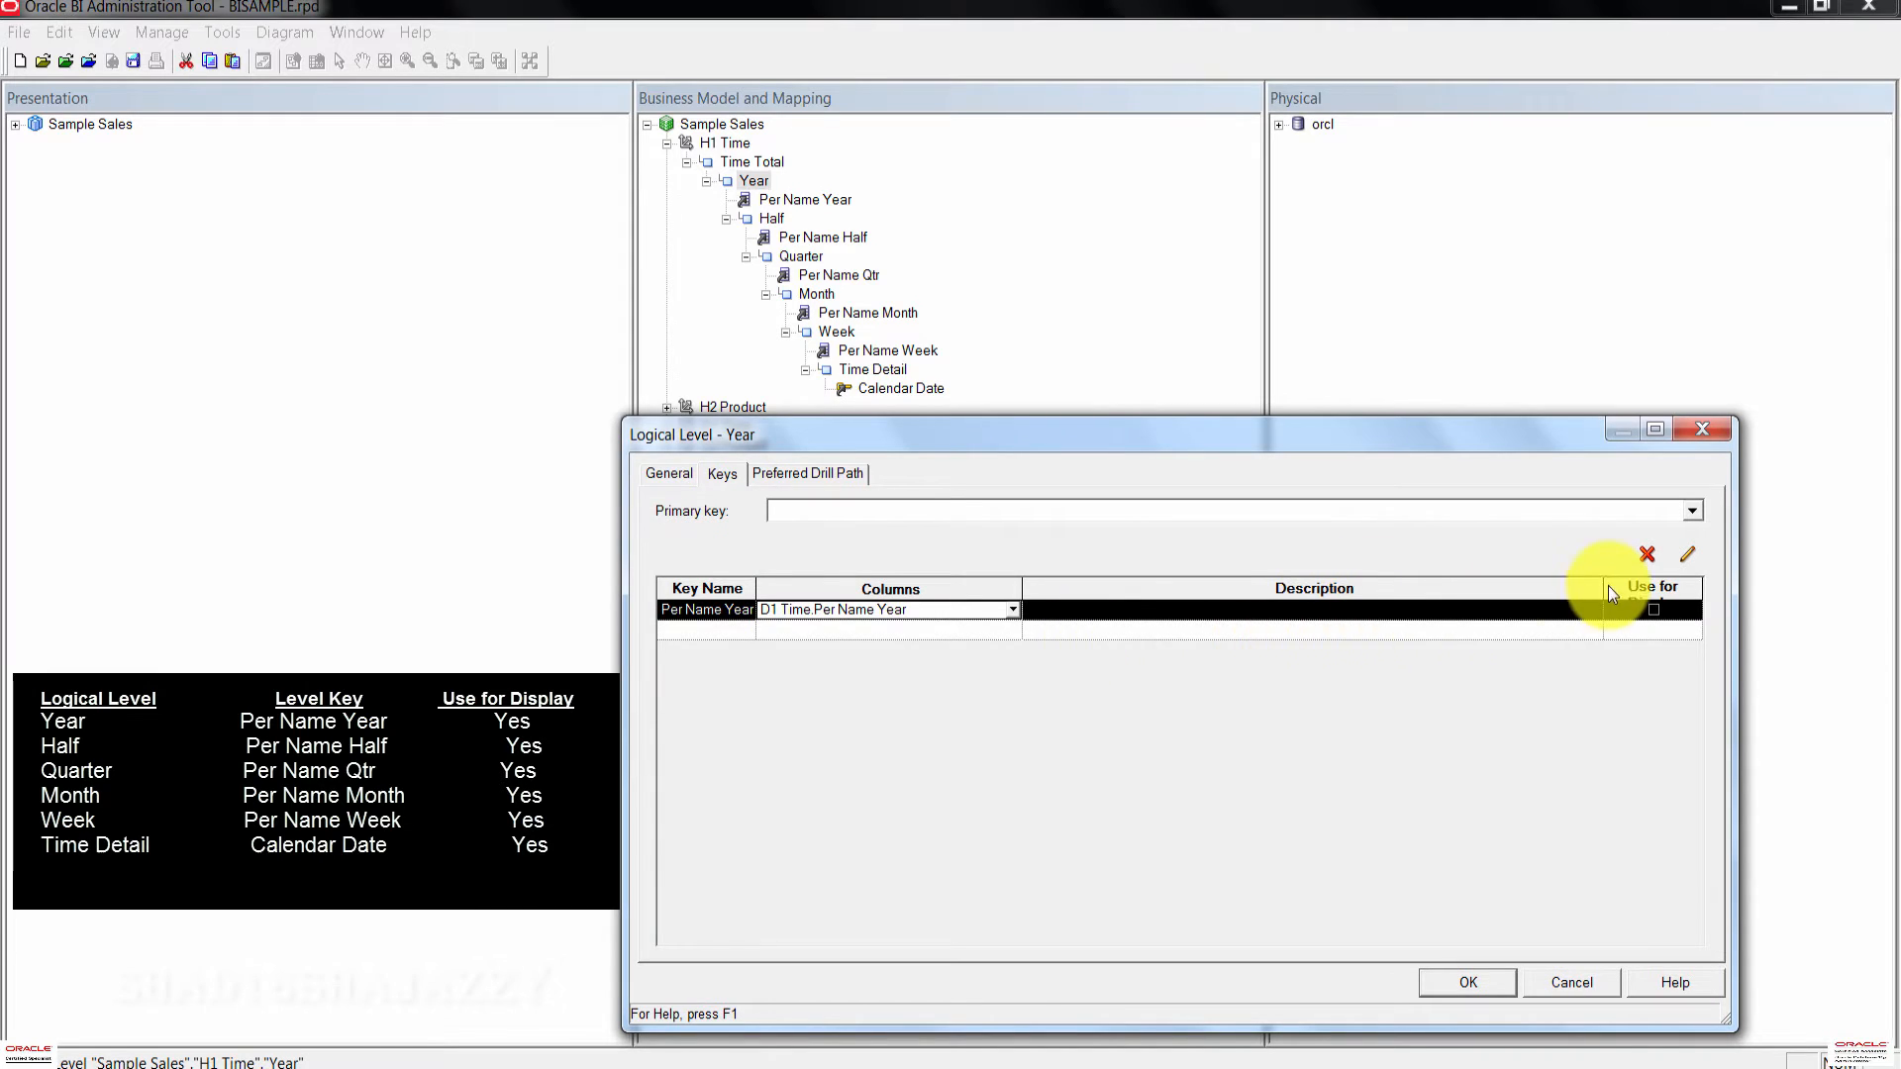
pyautogui.moveTo(1606, 587); pyautogui.dragTo(1470, 594)
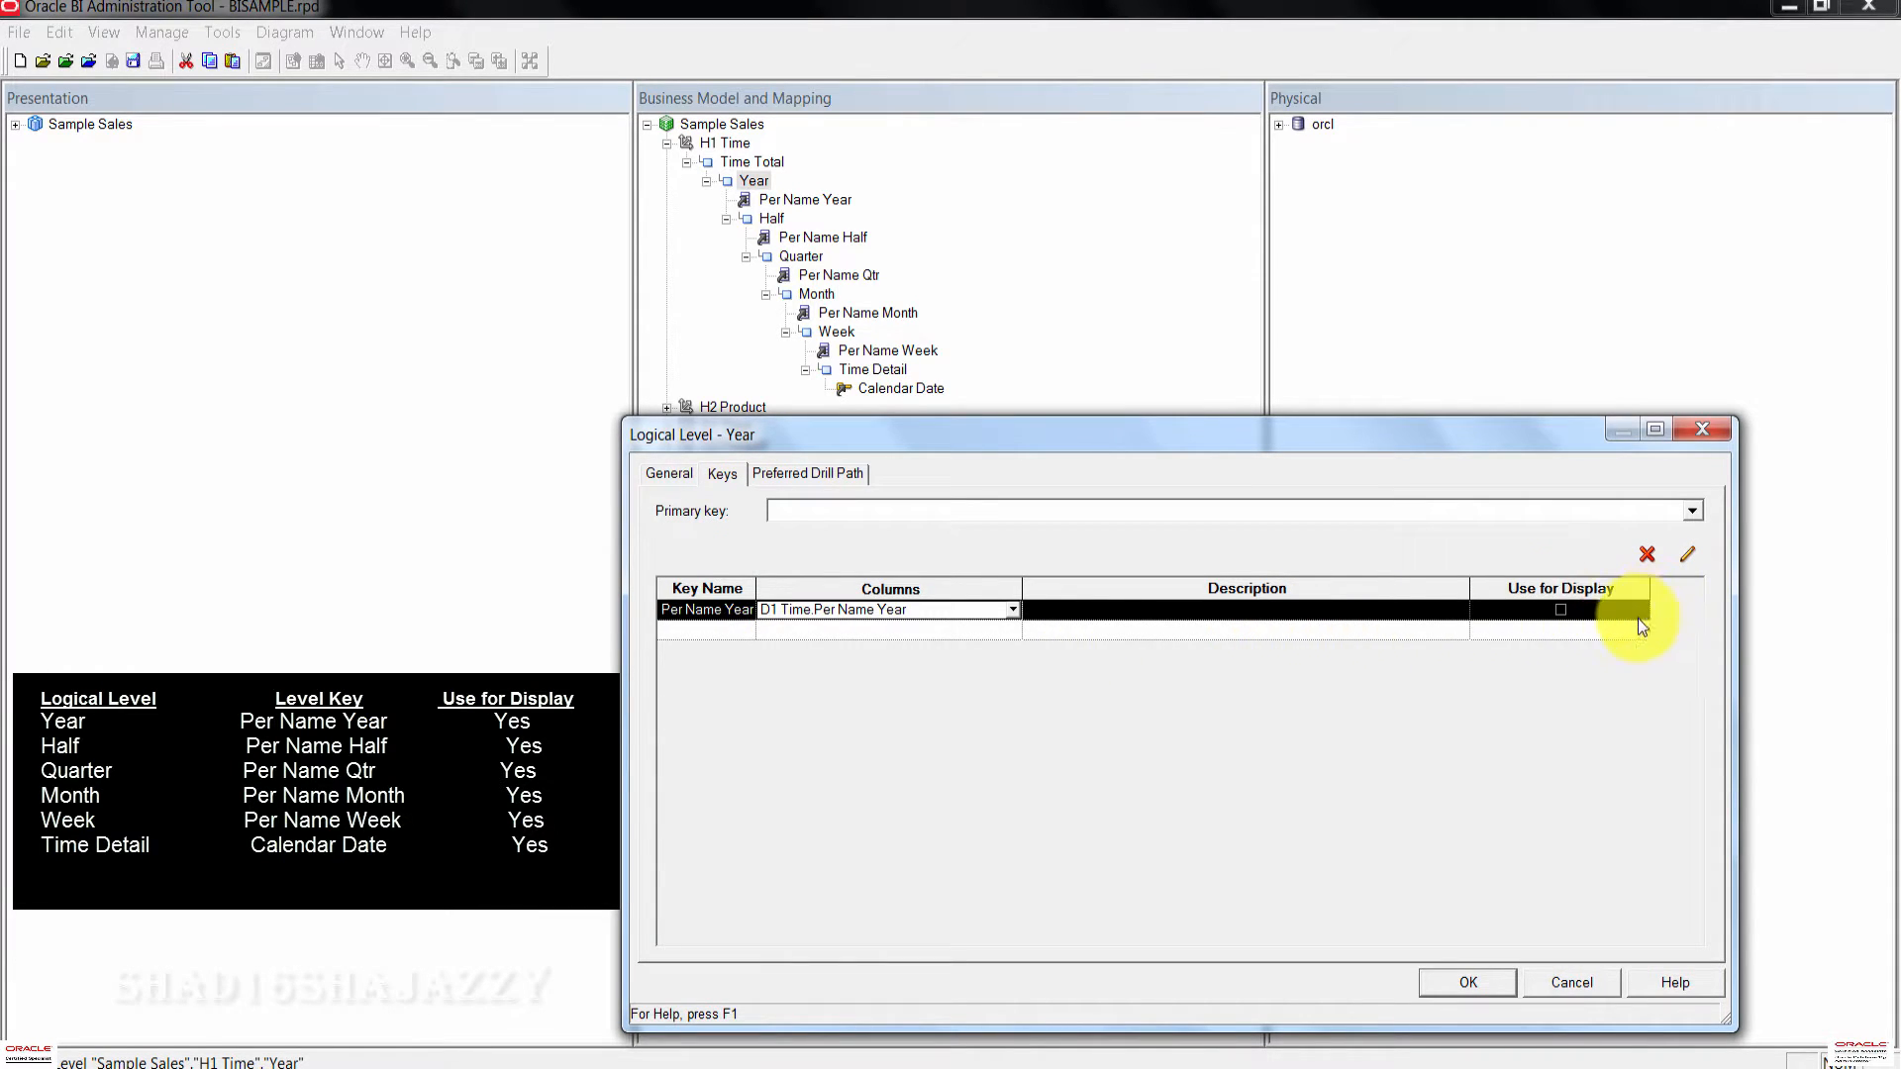
pyautogui.click(1559, 610)
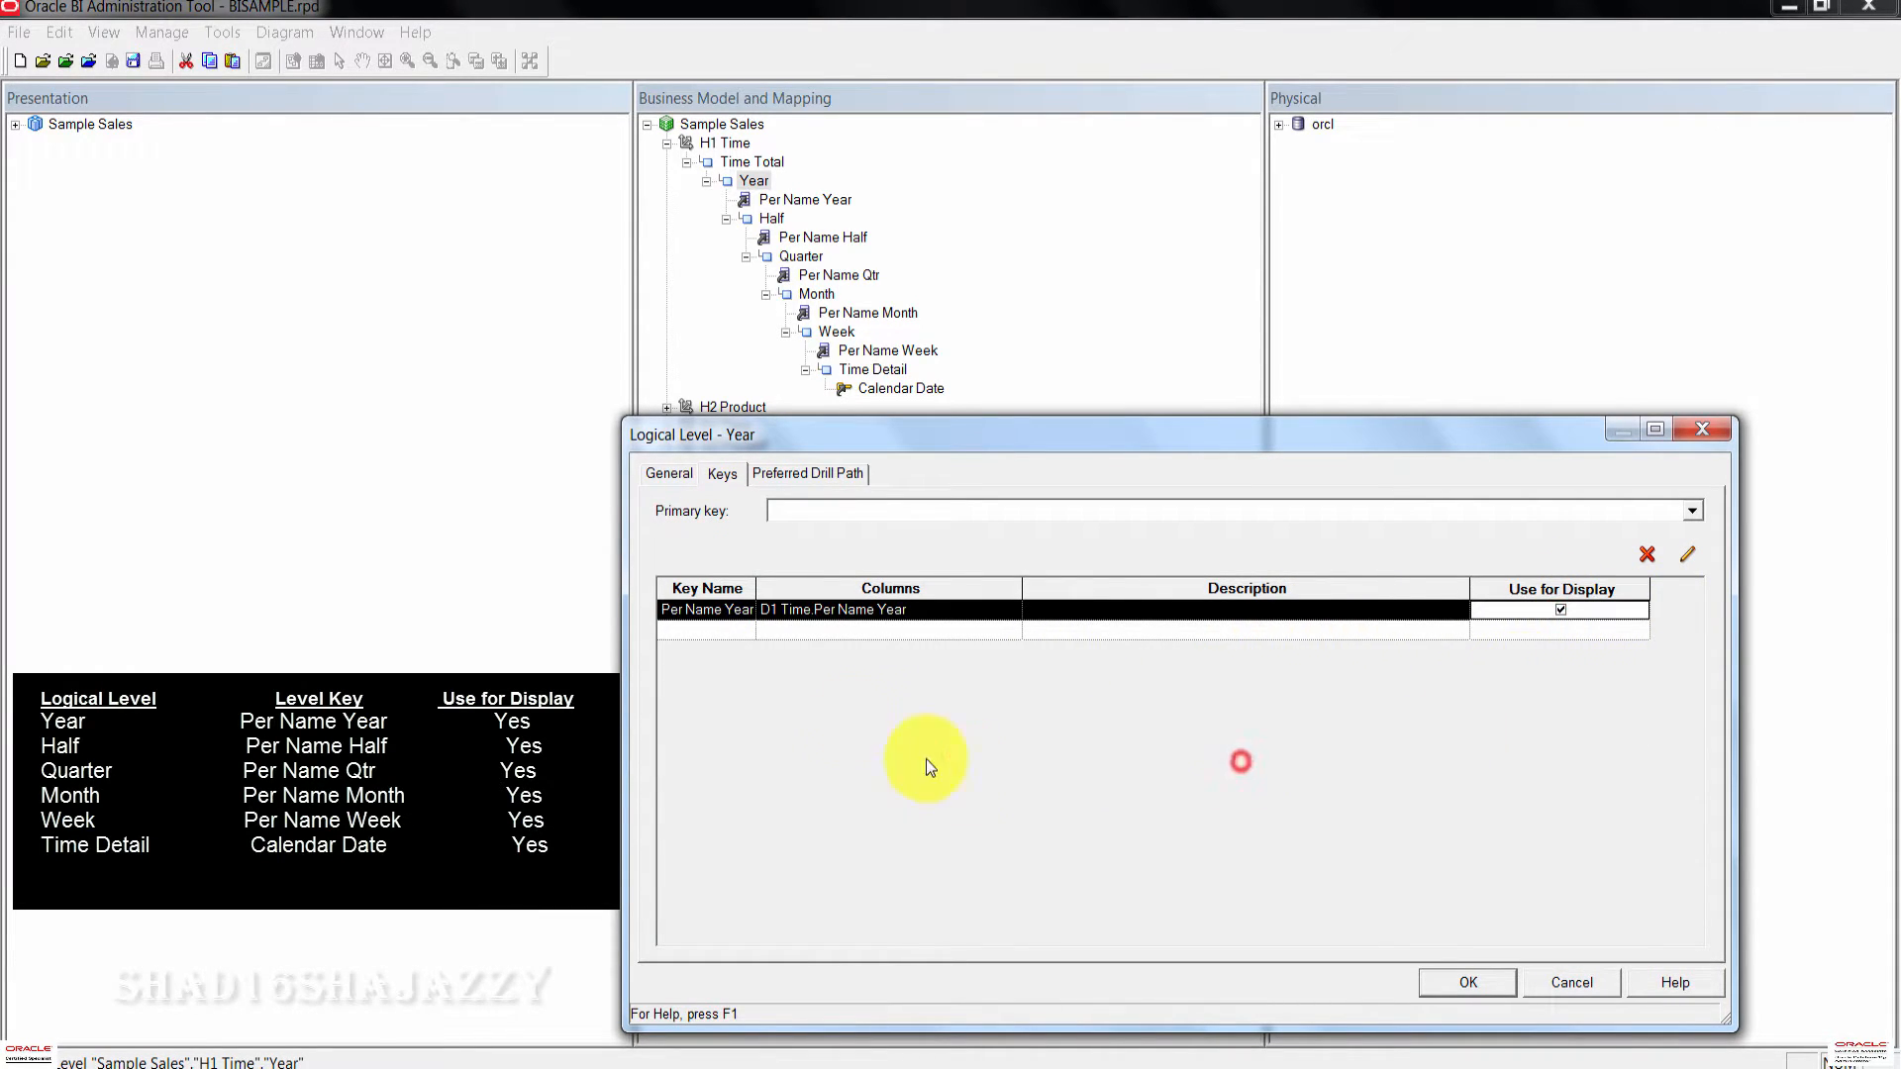
pyautogui.click(1180, 512)
pyautogui.click(1293, 533)
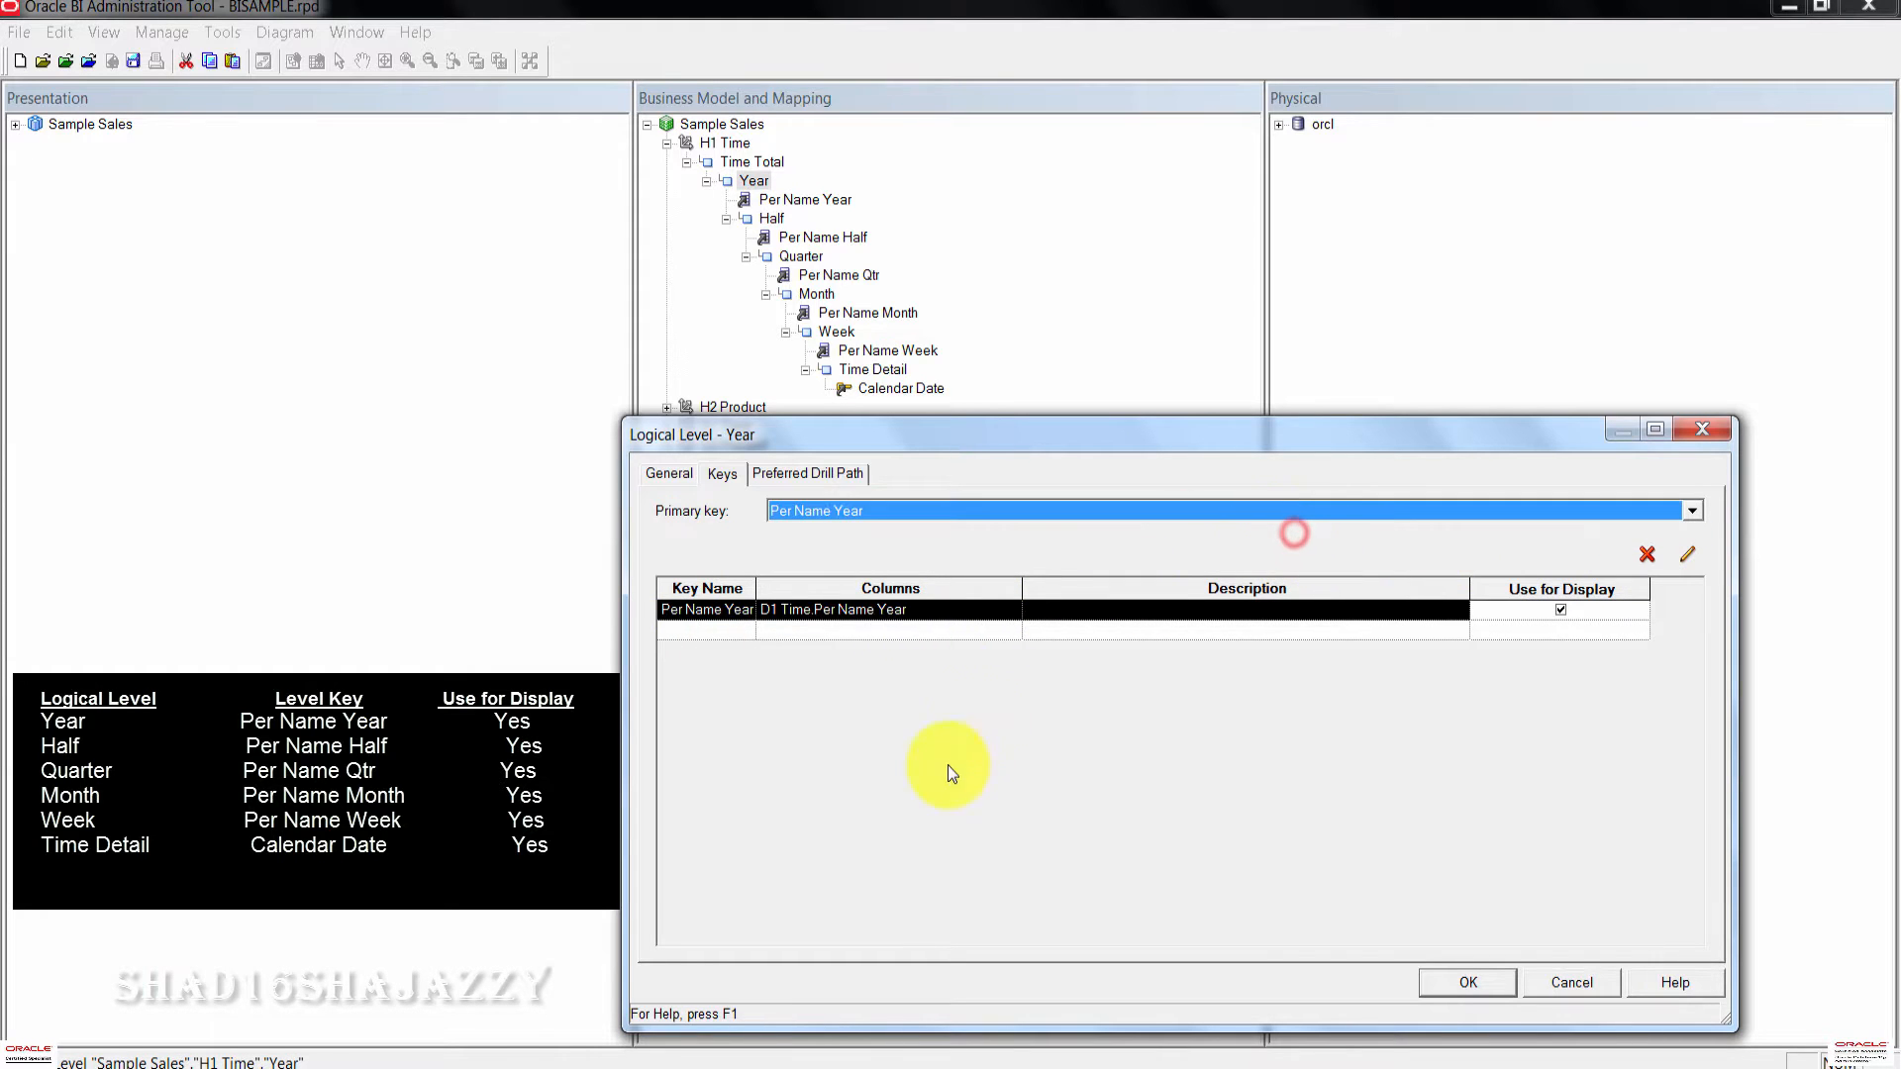
pyautogui.click(1475, 978)
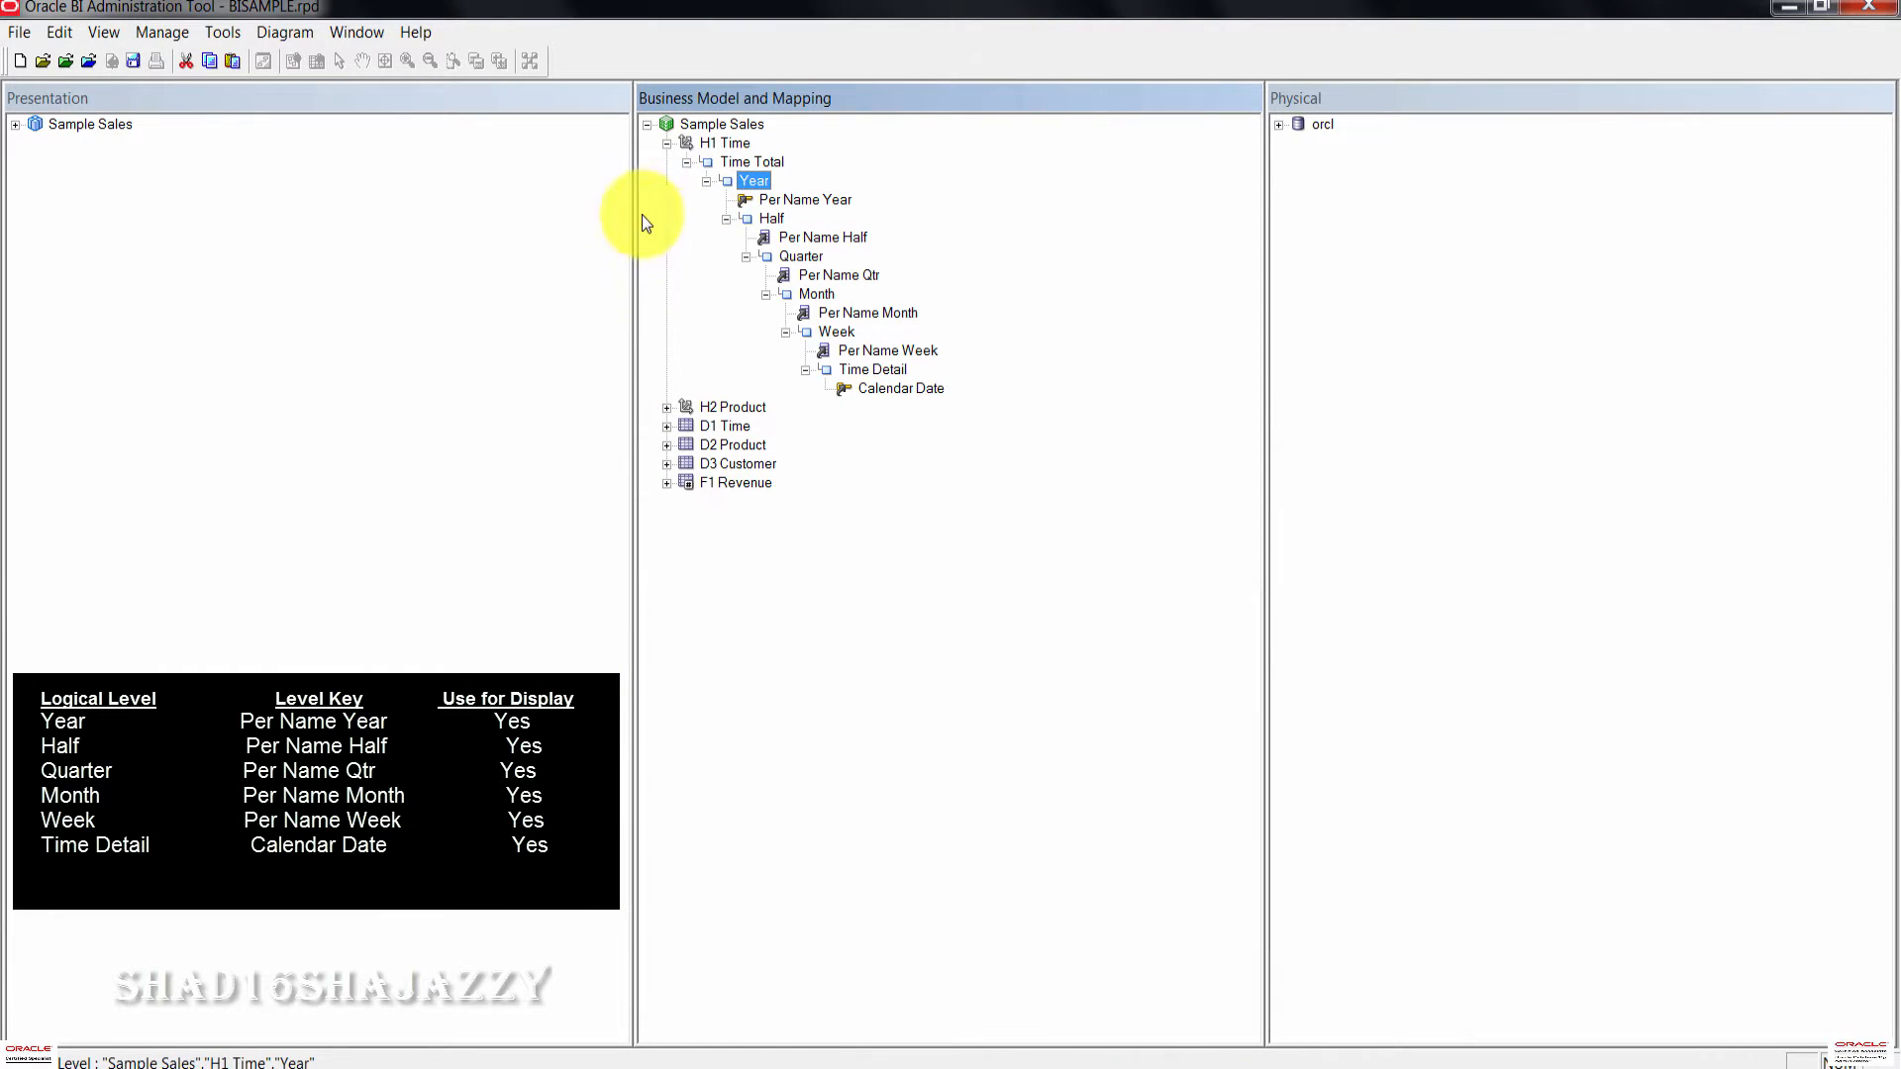
# Step: Create a logical level key from the Half level's Per Name Half column, keeping it used for display
pyautogui.click(774, 220)
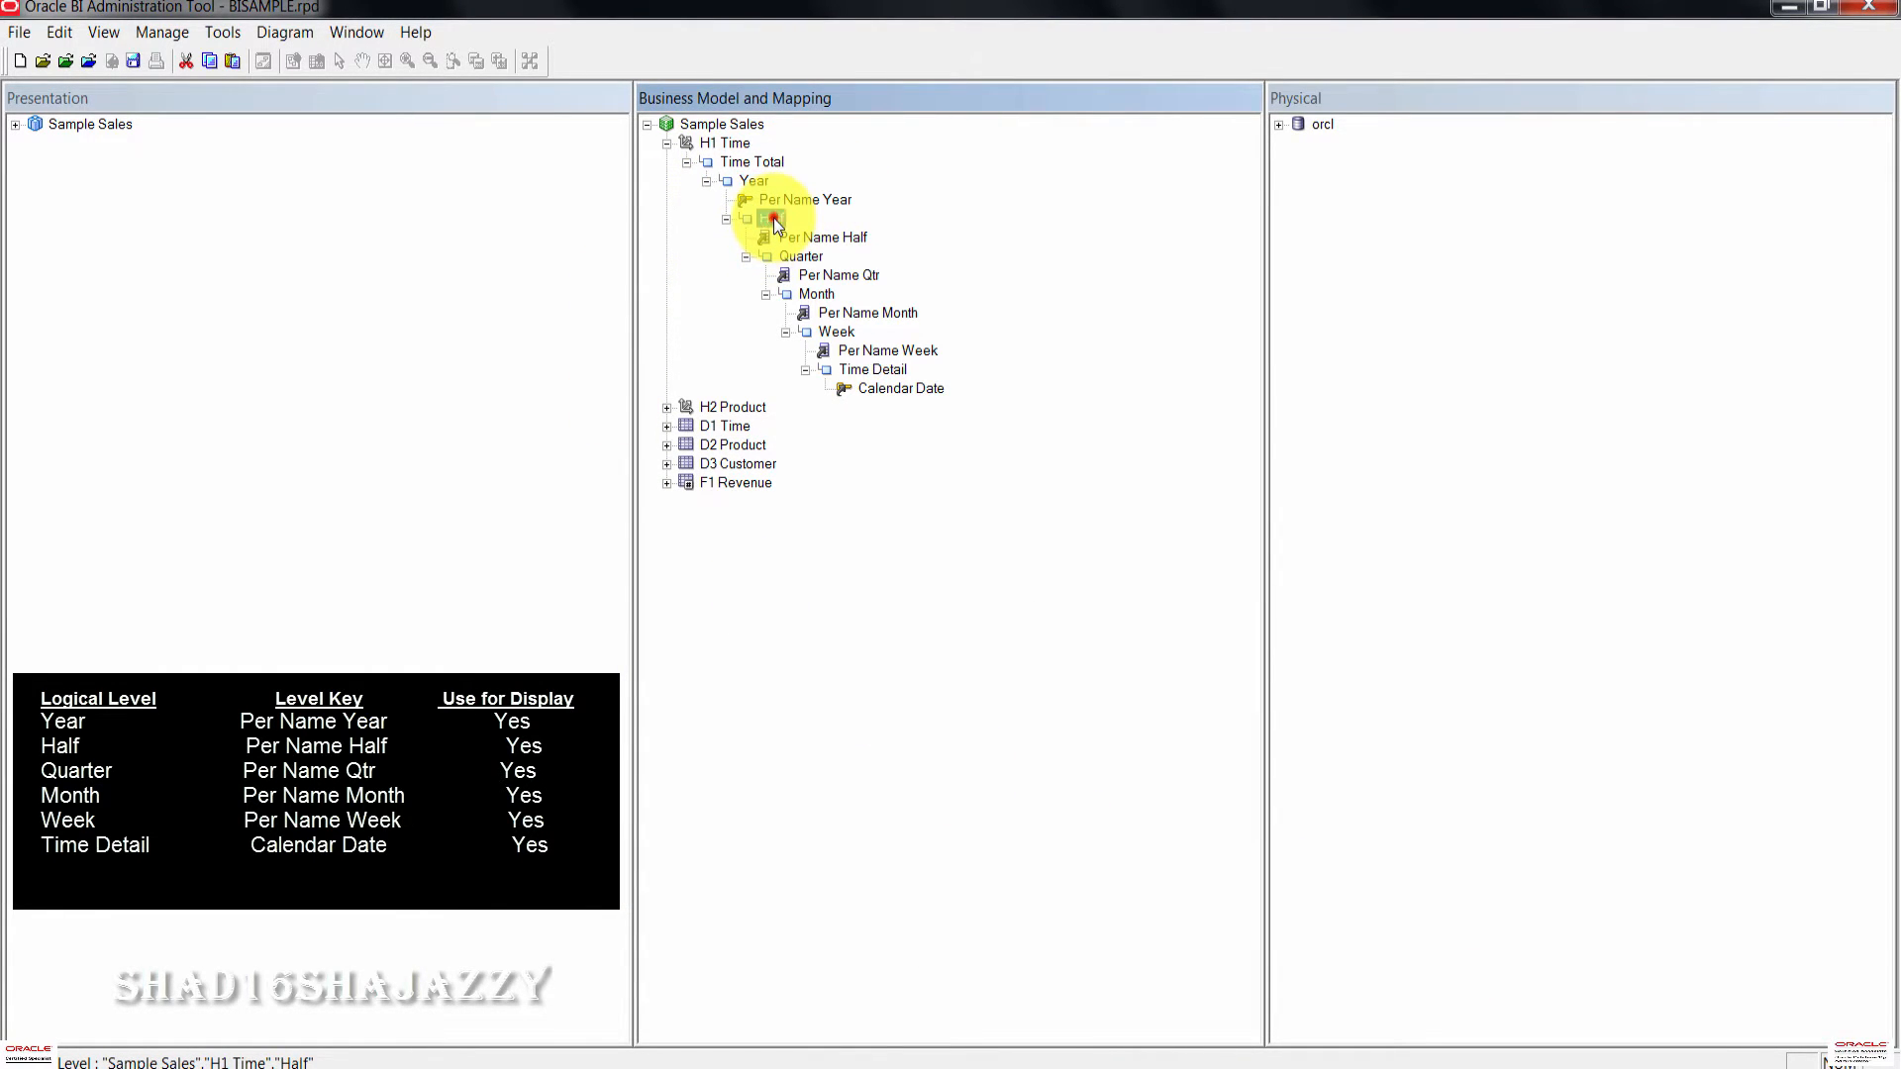
pyautogui.click(821, 238)
pyautogui.rightClick(821, 238)
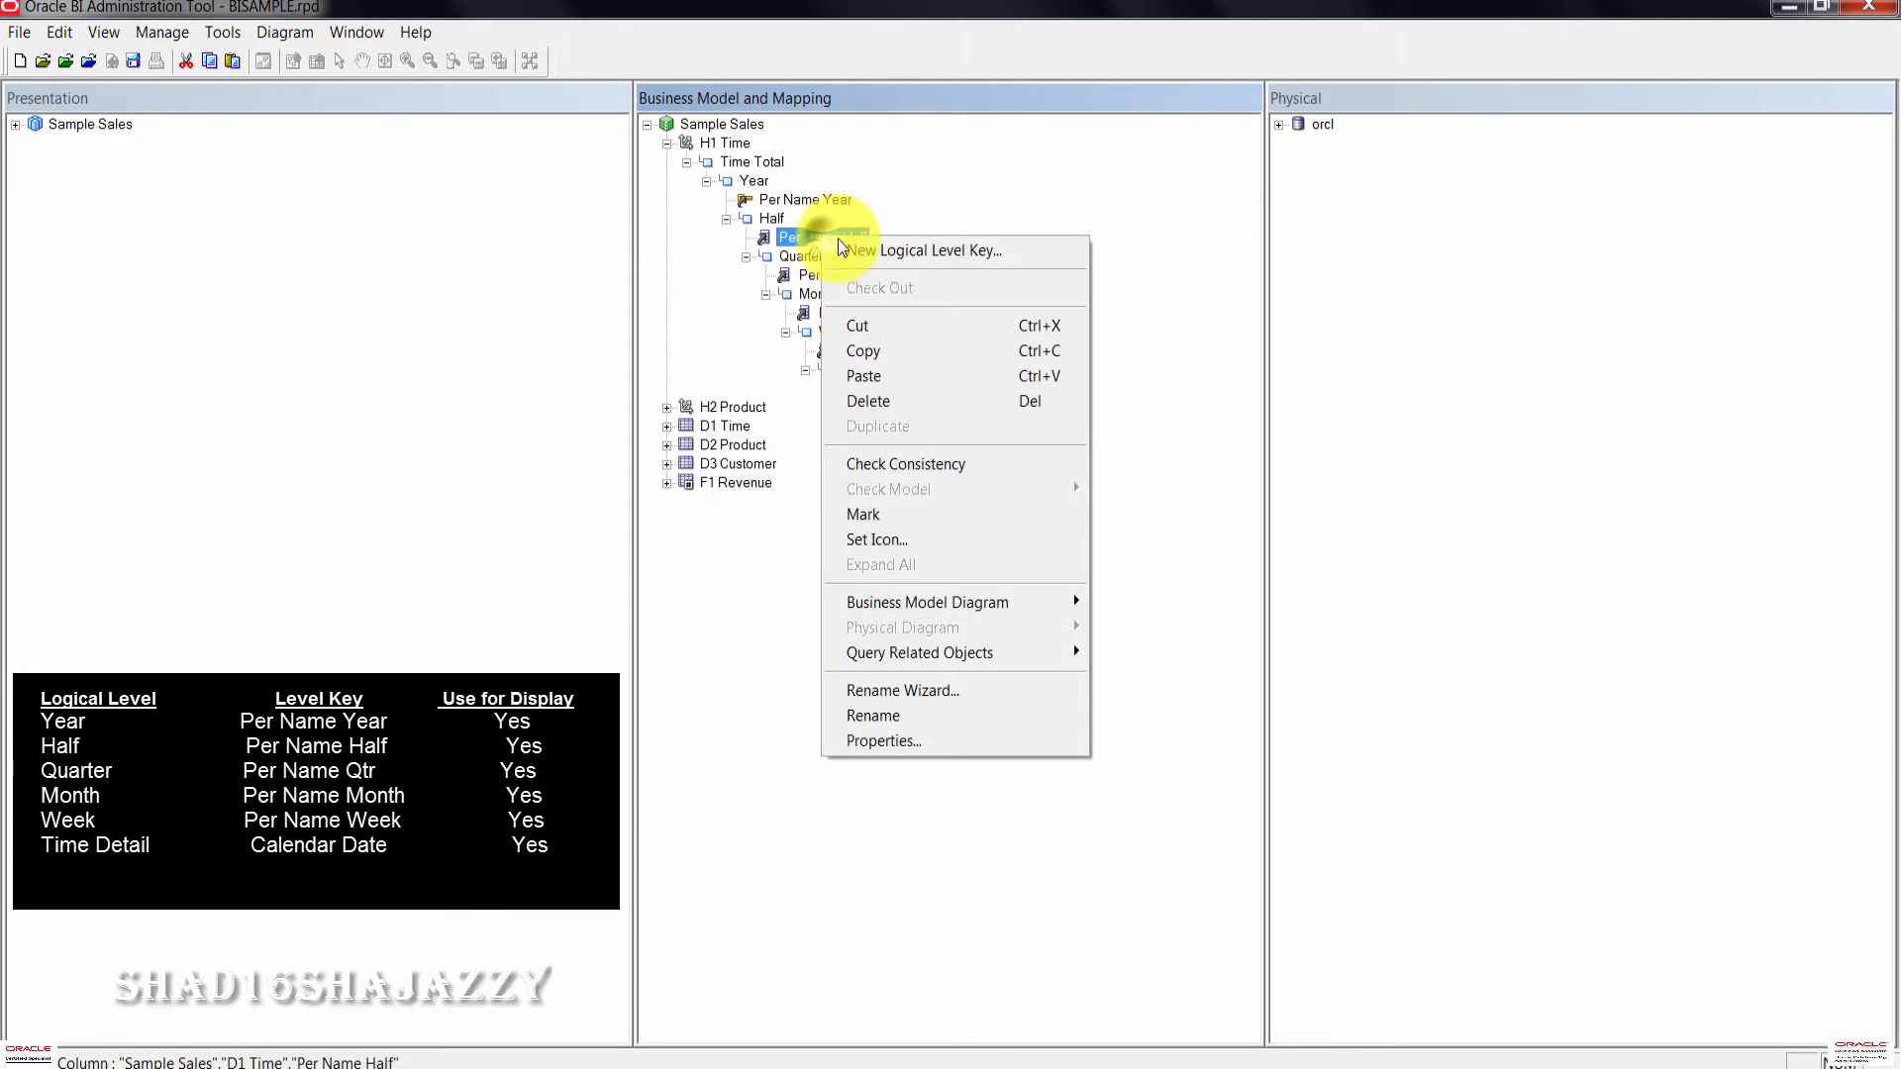
pyautogui.click(1026, 255)
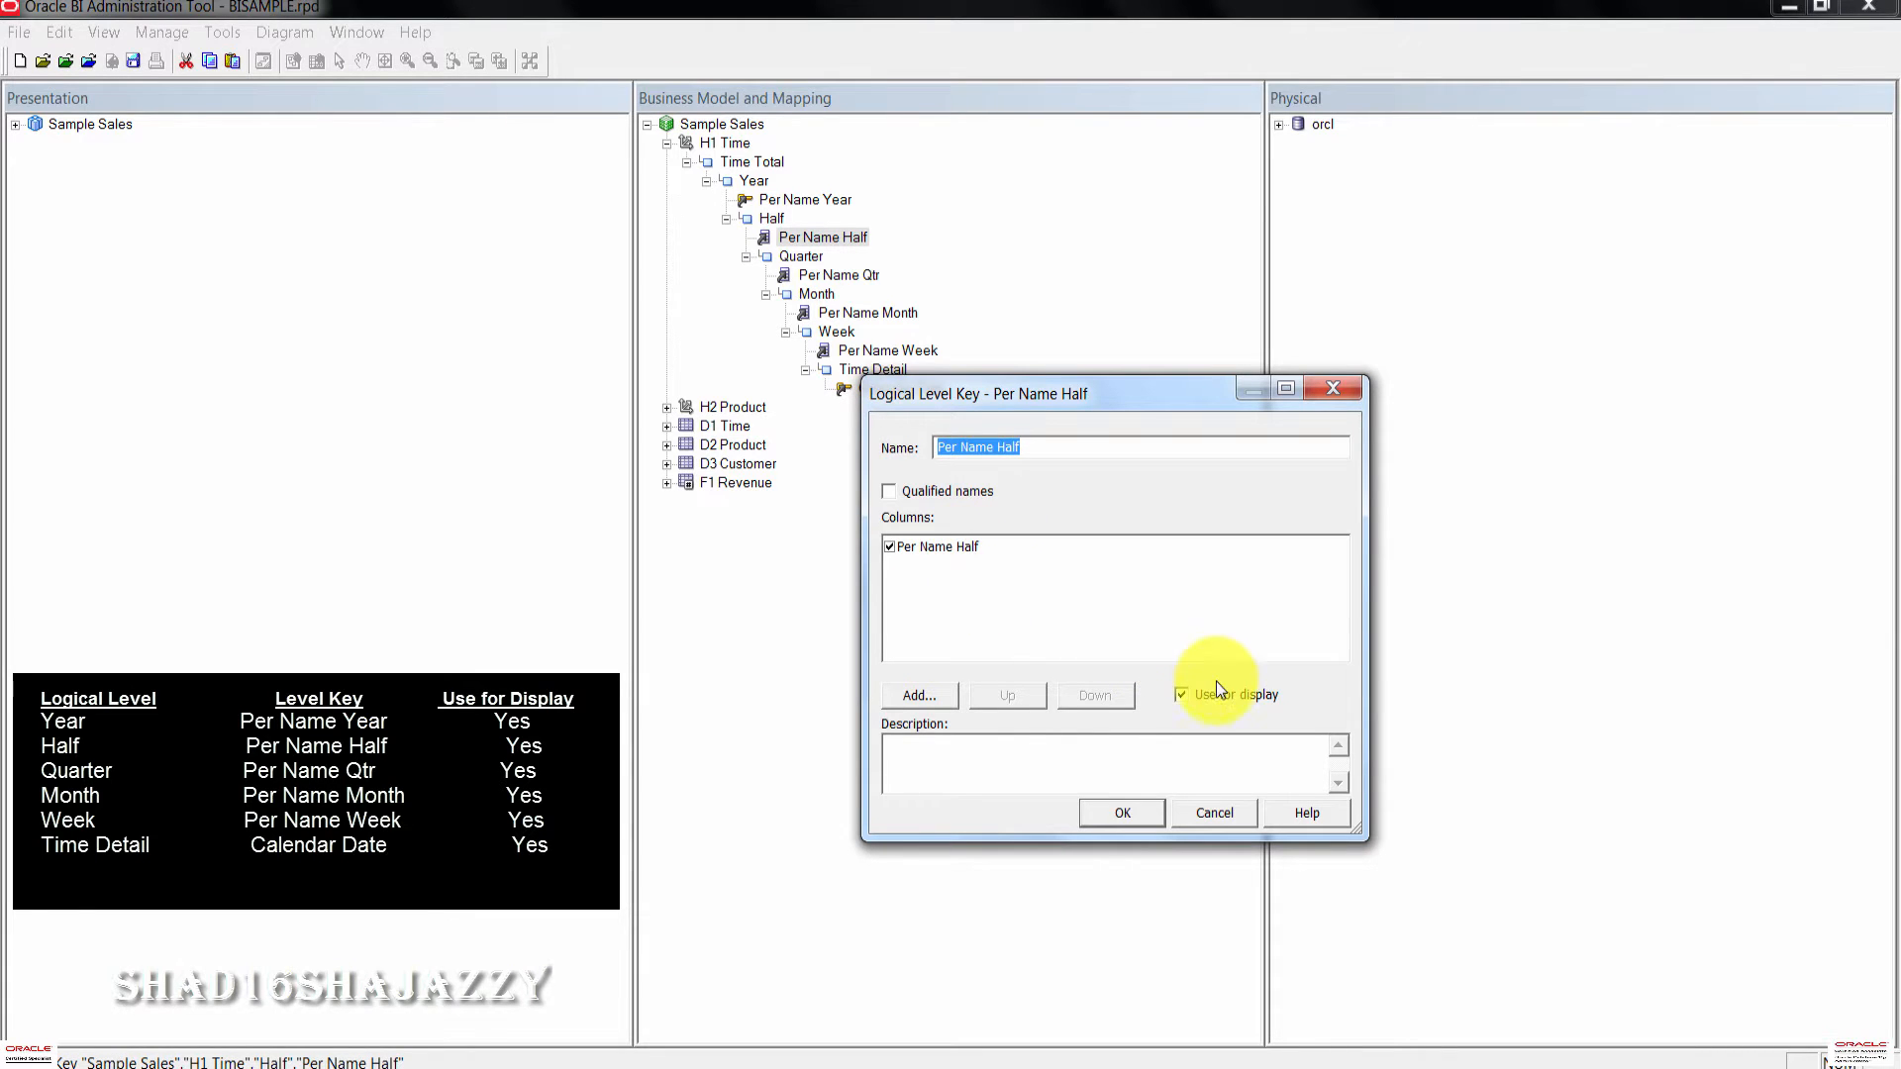
pyautogui.click(1119, 818)
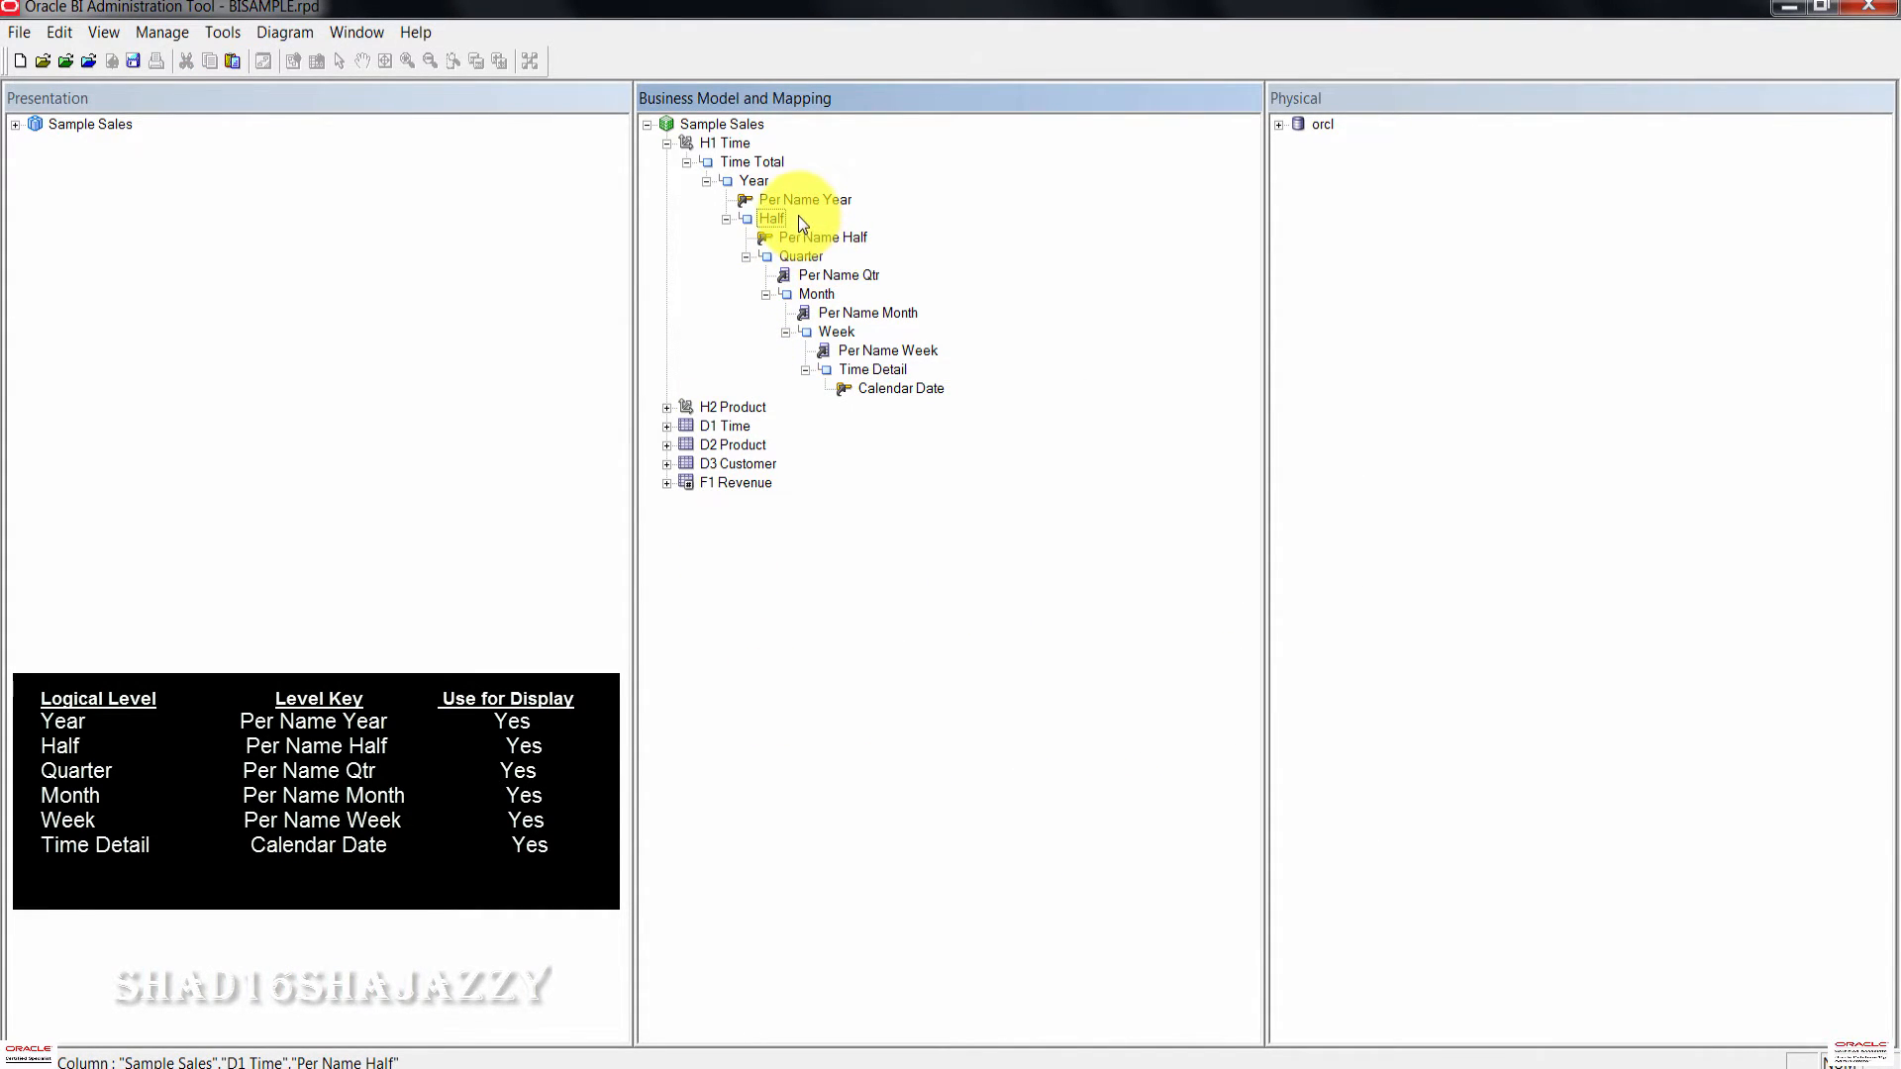
# Step: Add a key named Per Name Qtr to the Quarter level of the H1 Time hierarchy
pyautogui.doubleClick(800, 255)
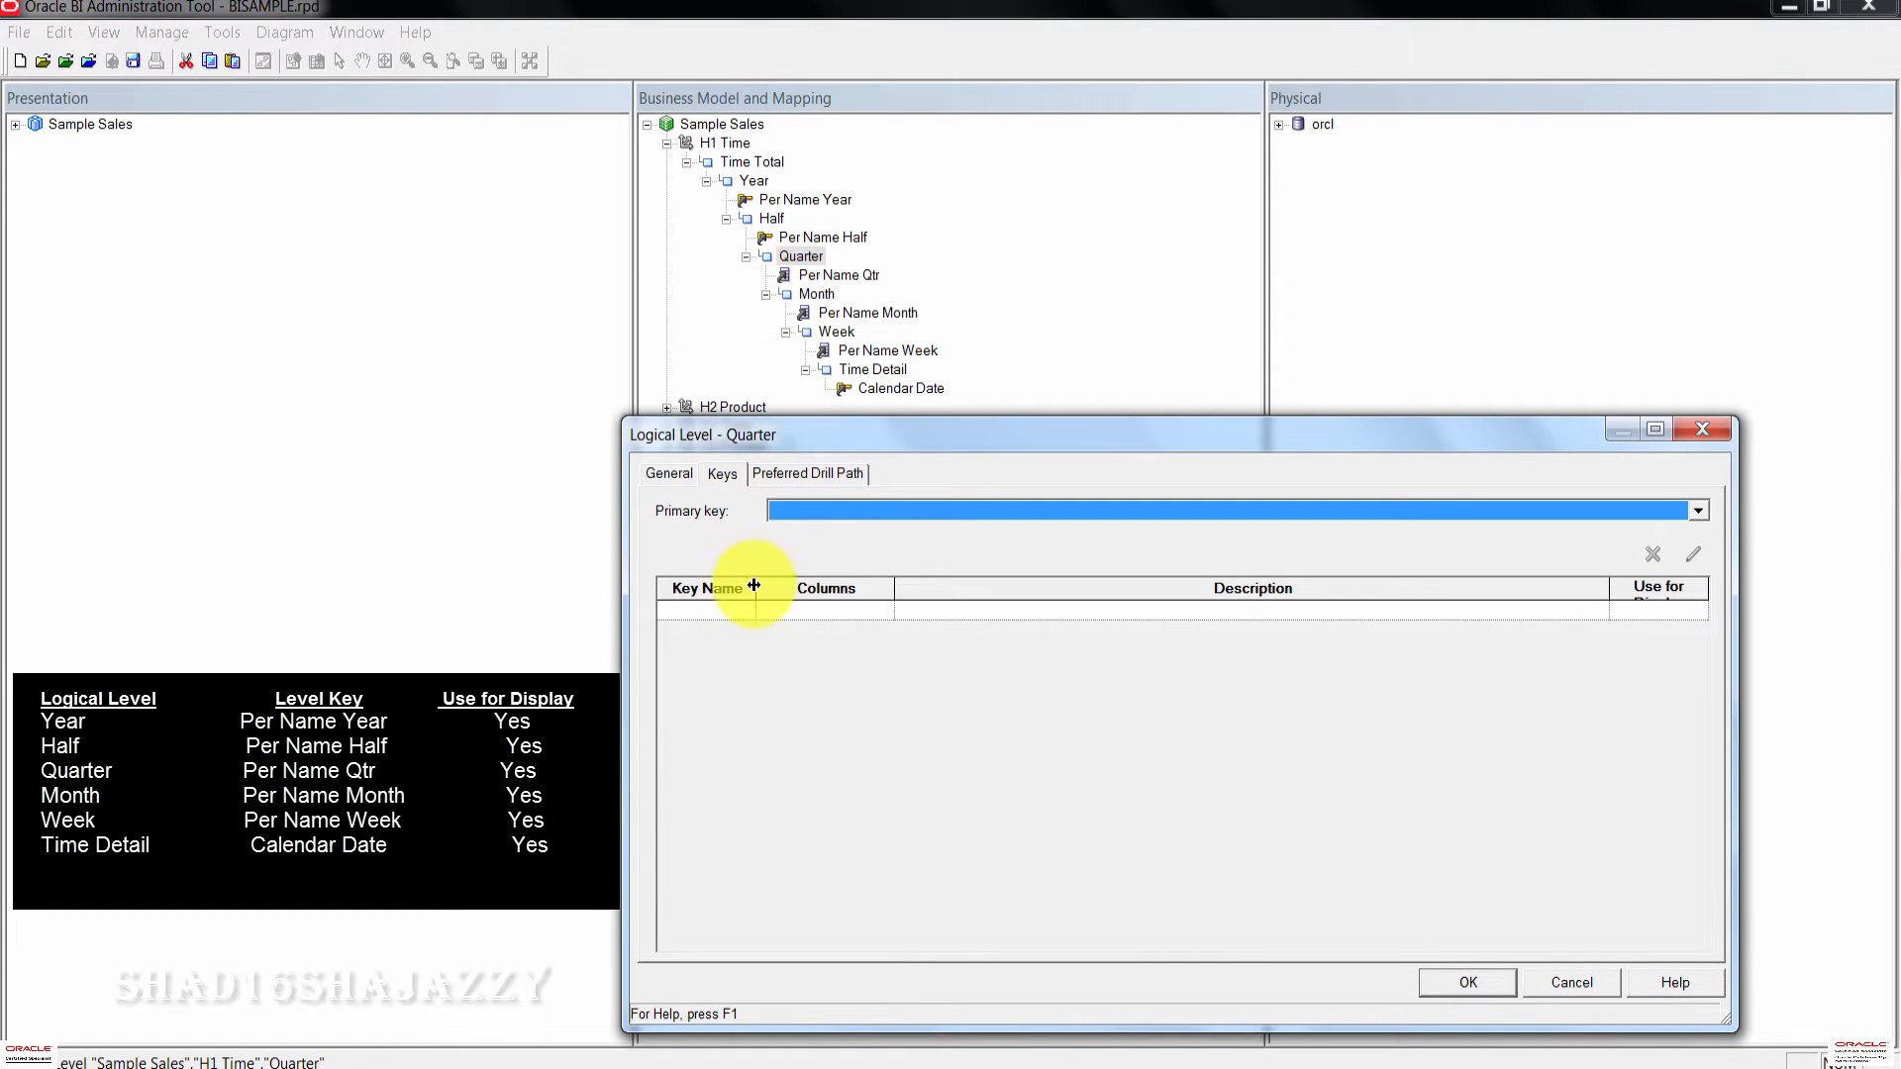
pyautogui.click(709, 611)
pyautogui.write('Per Nam')
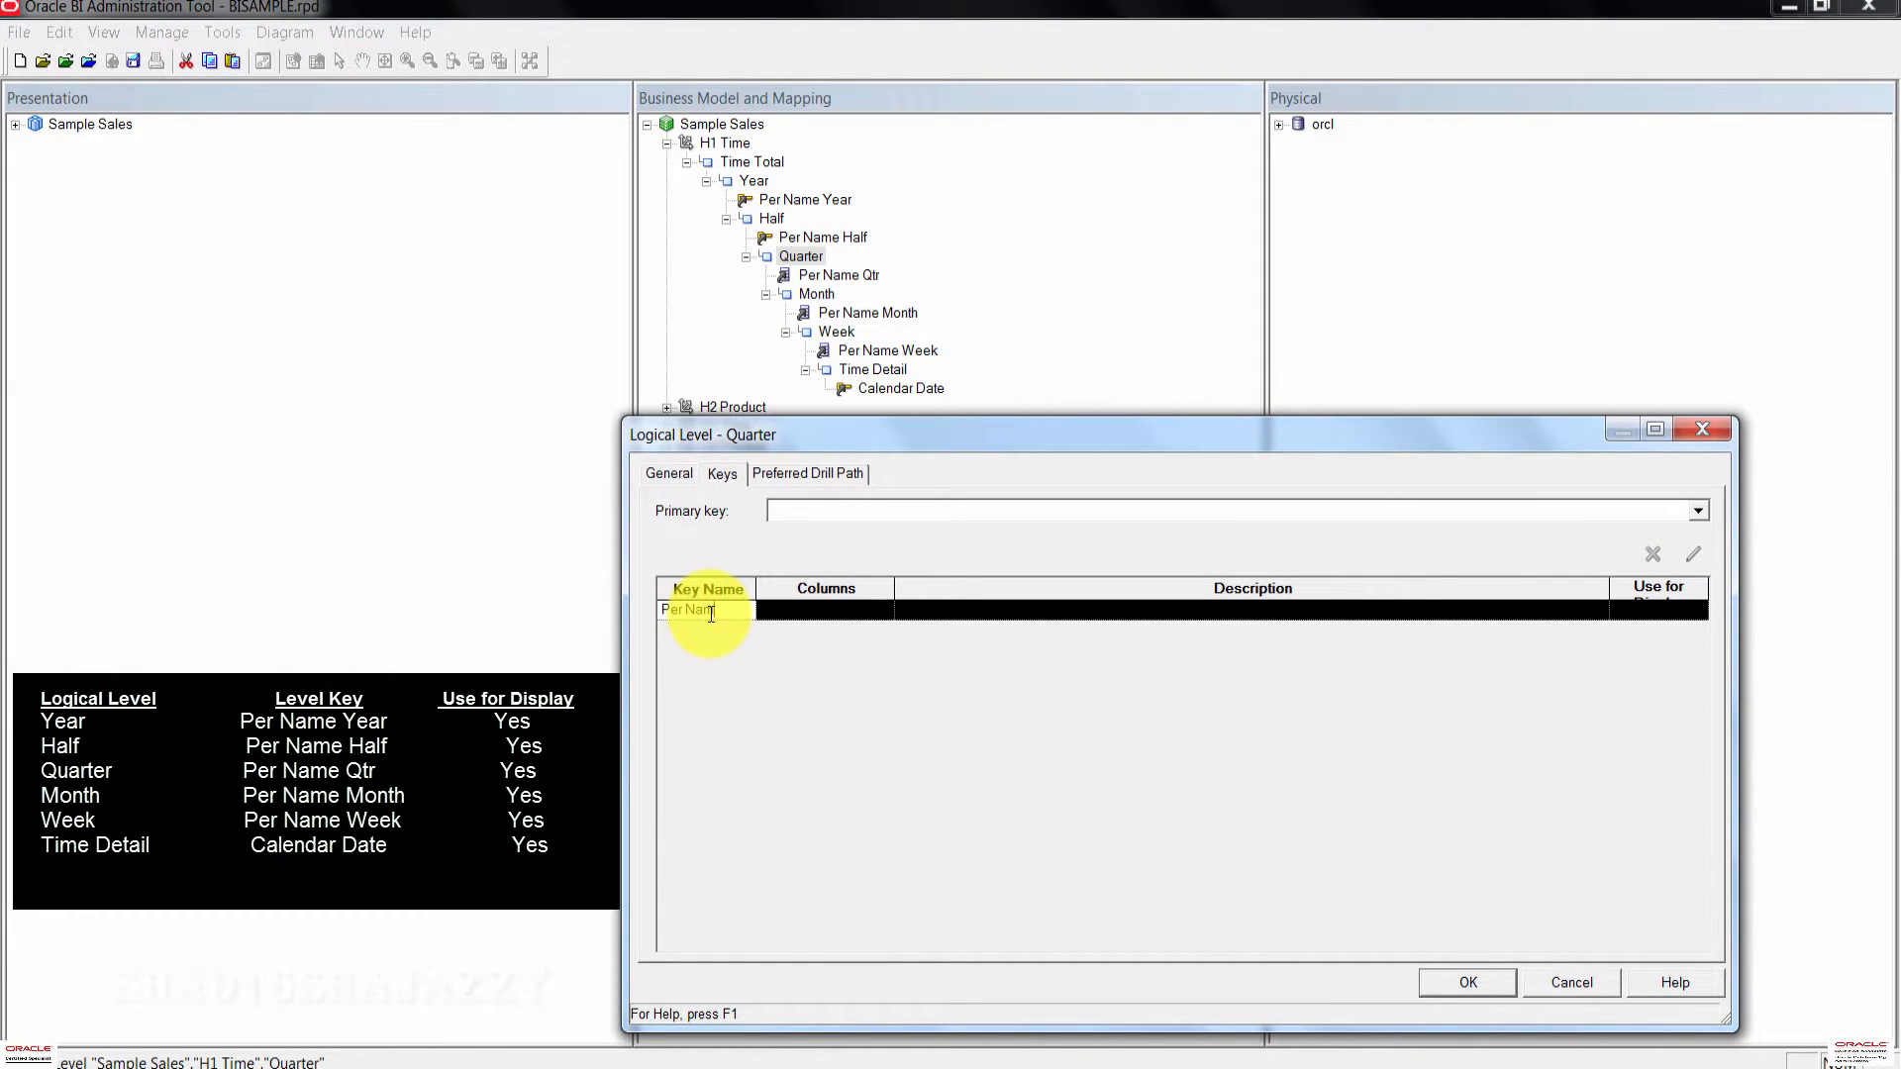
pyautogui.write('e Qtr')
# Step: Assign the D1 Time.Per Name Qtr column to the Quarter level's new key
pyautogui.click(891, 611)
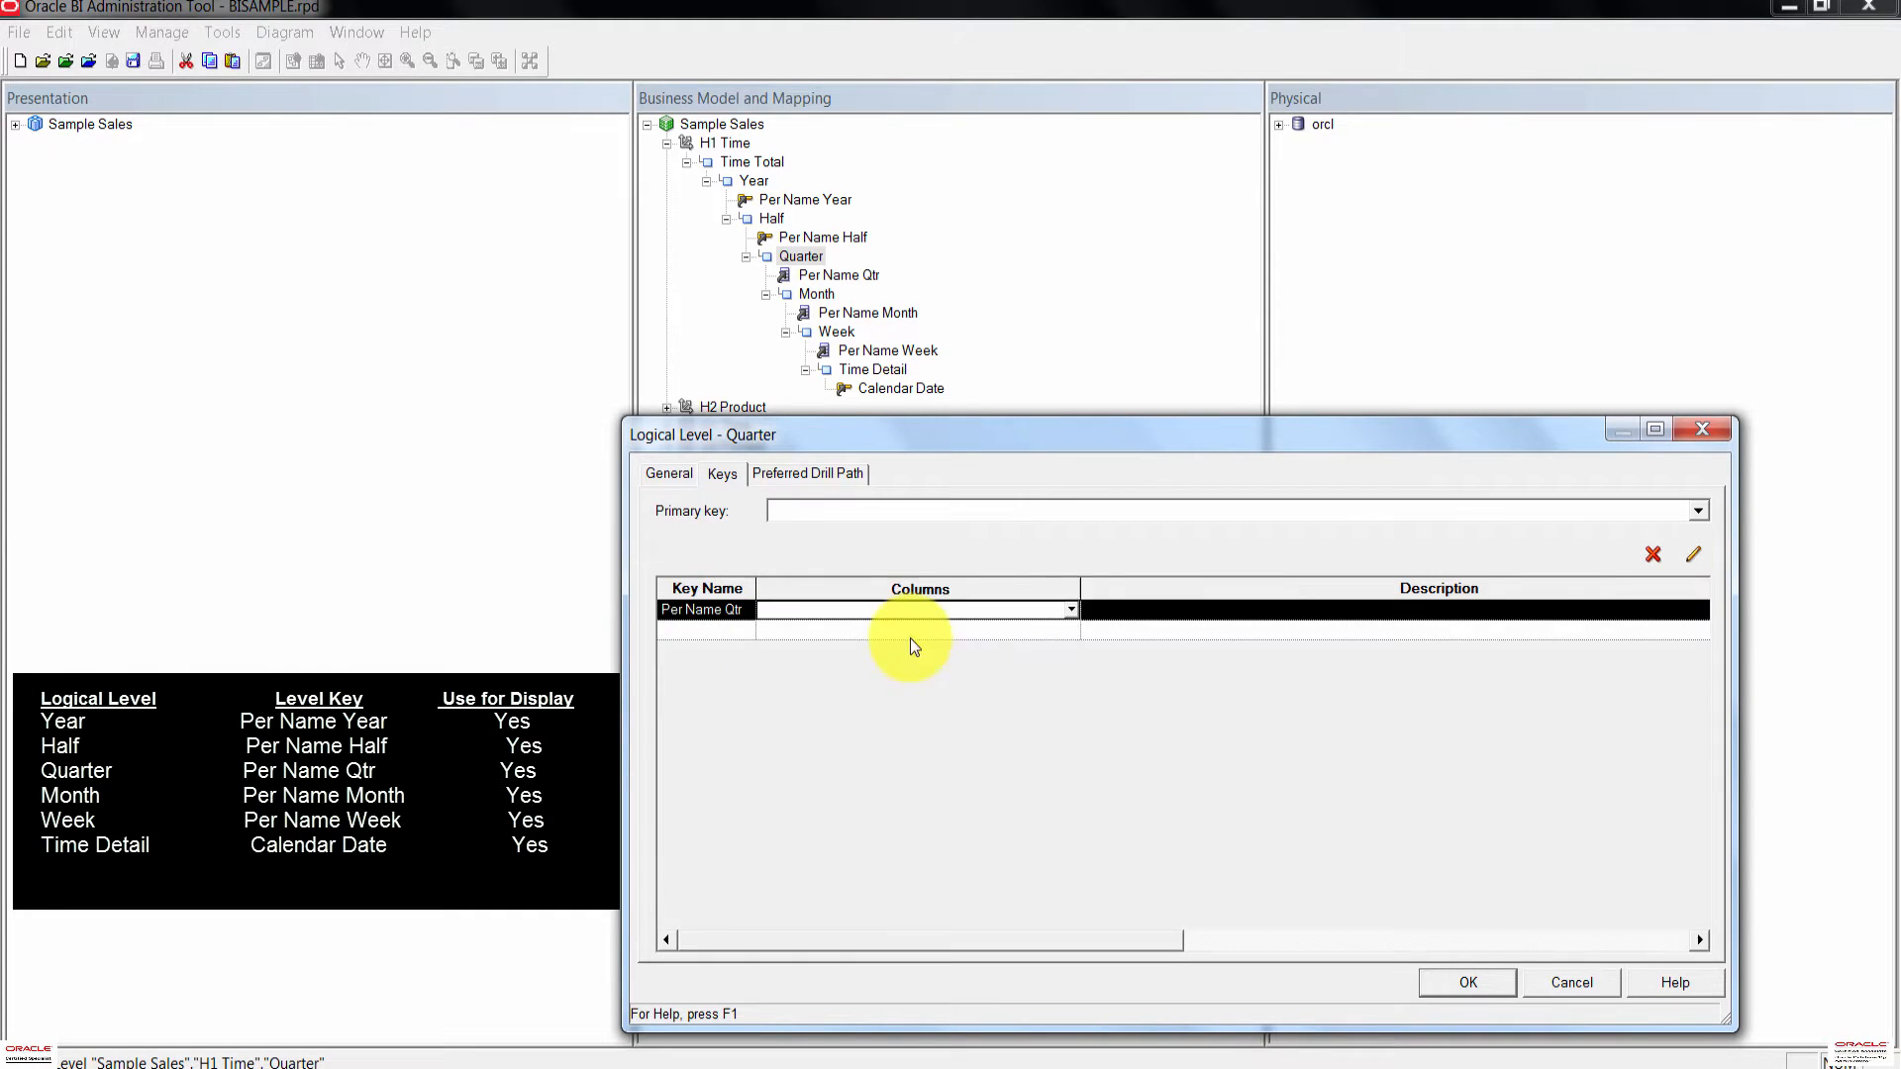
pyautogui.click(1071, 610)
pyautogui.scroll(-10, 1075, 709)
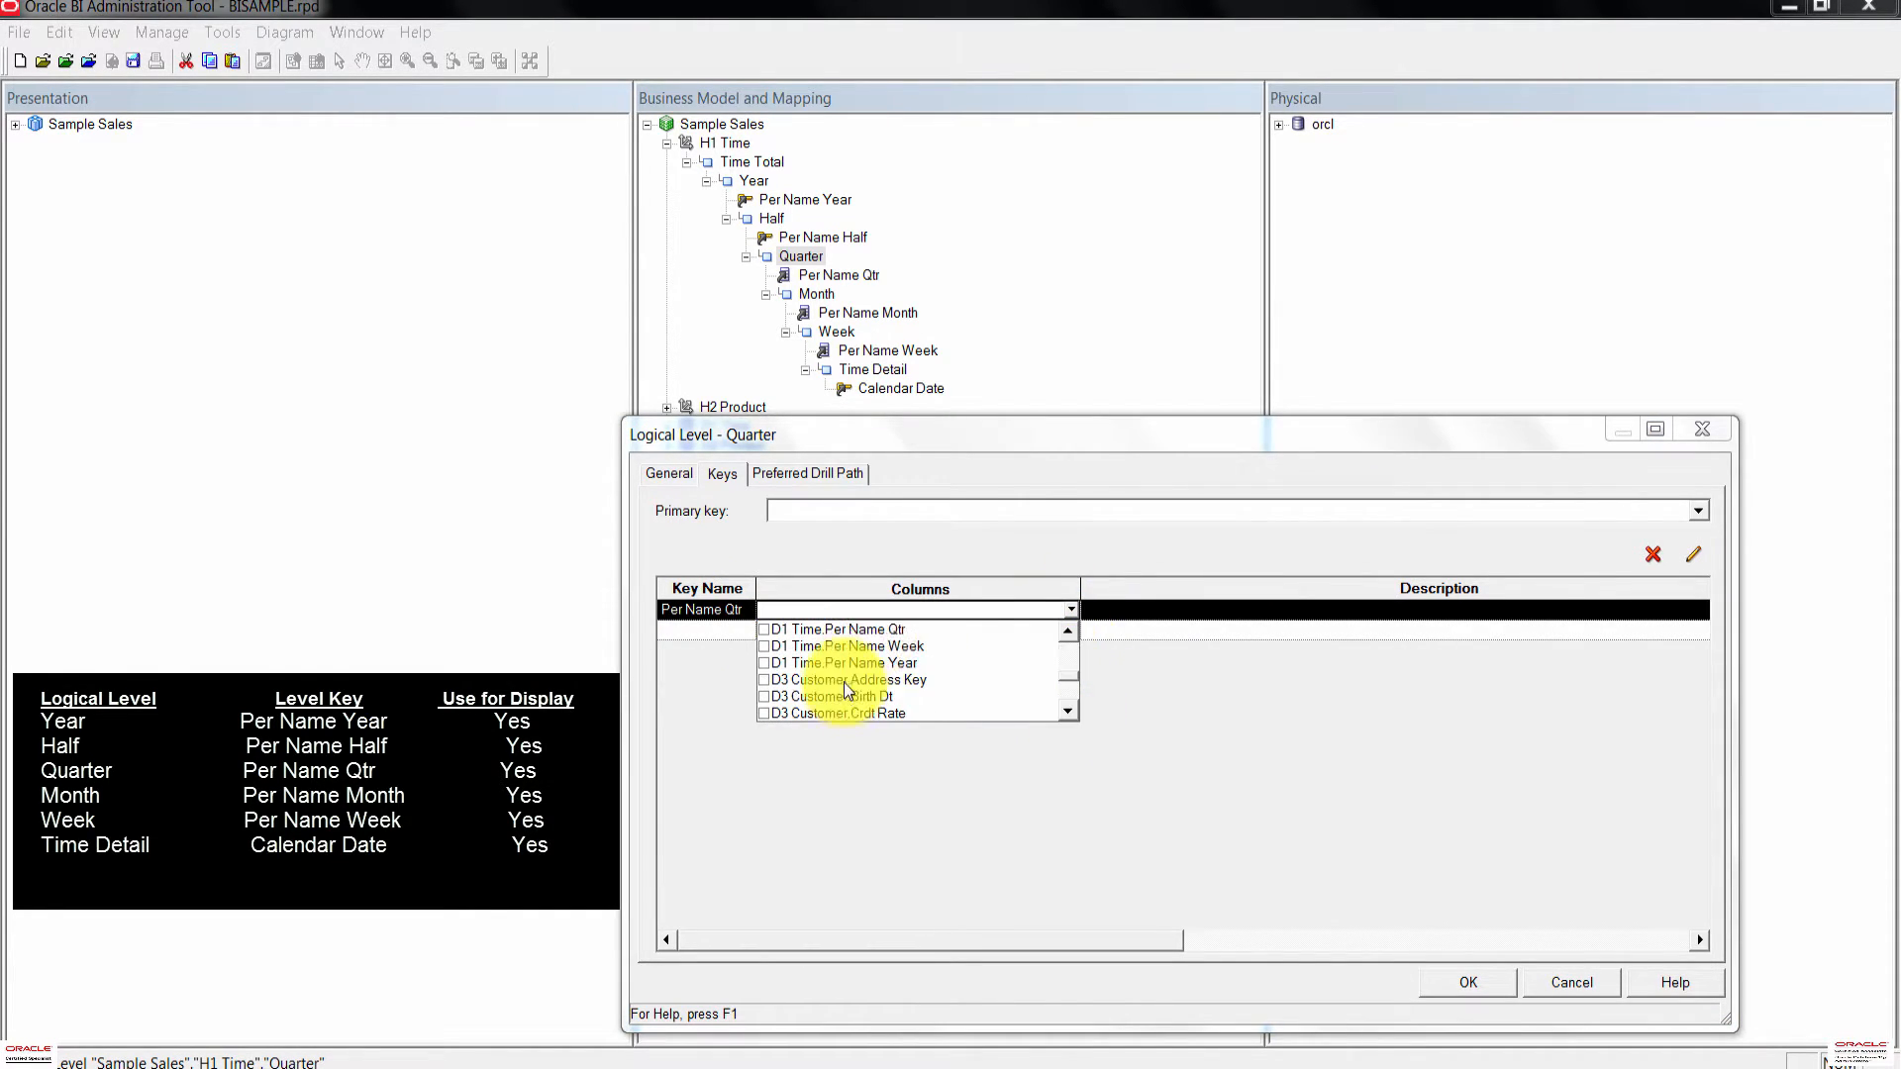
pyautogui.click(762, 632)
pyautogui.click(904, 819)
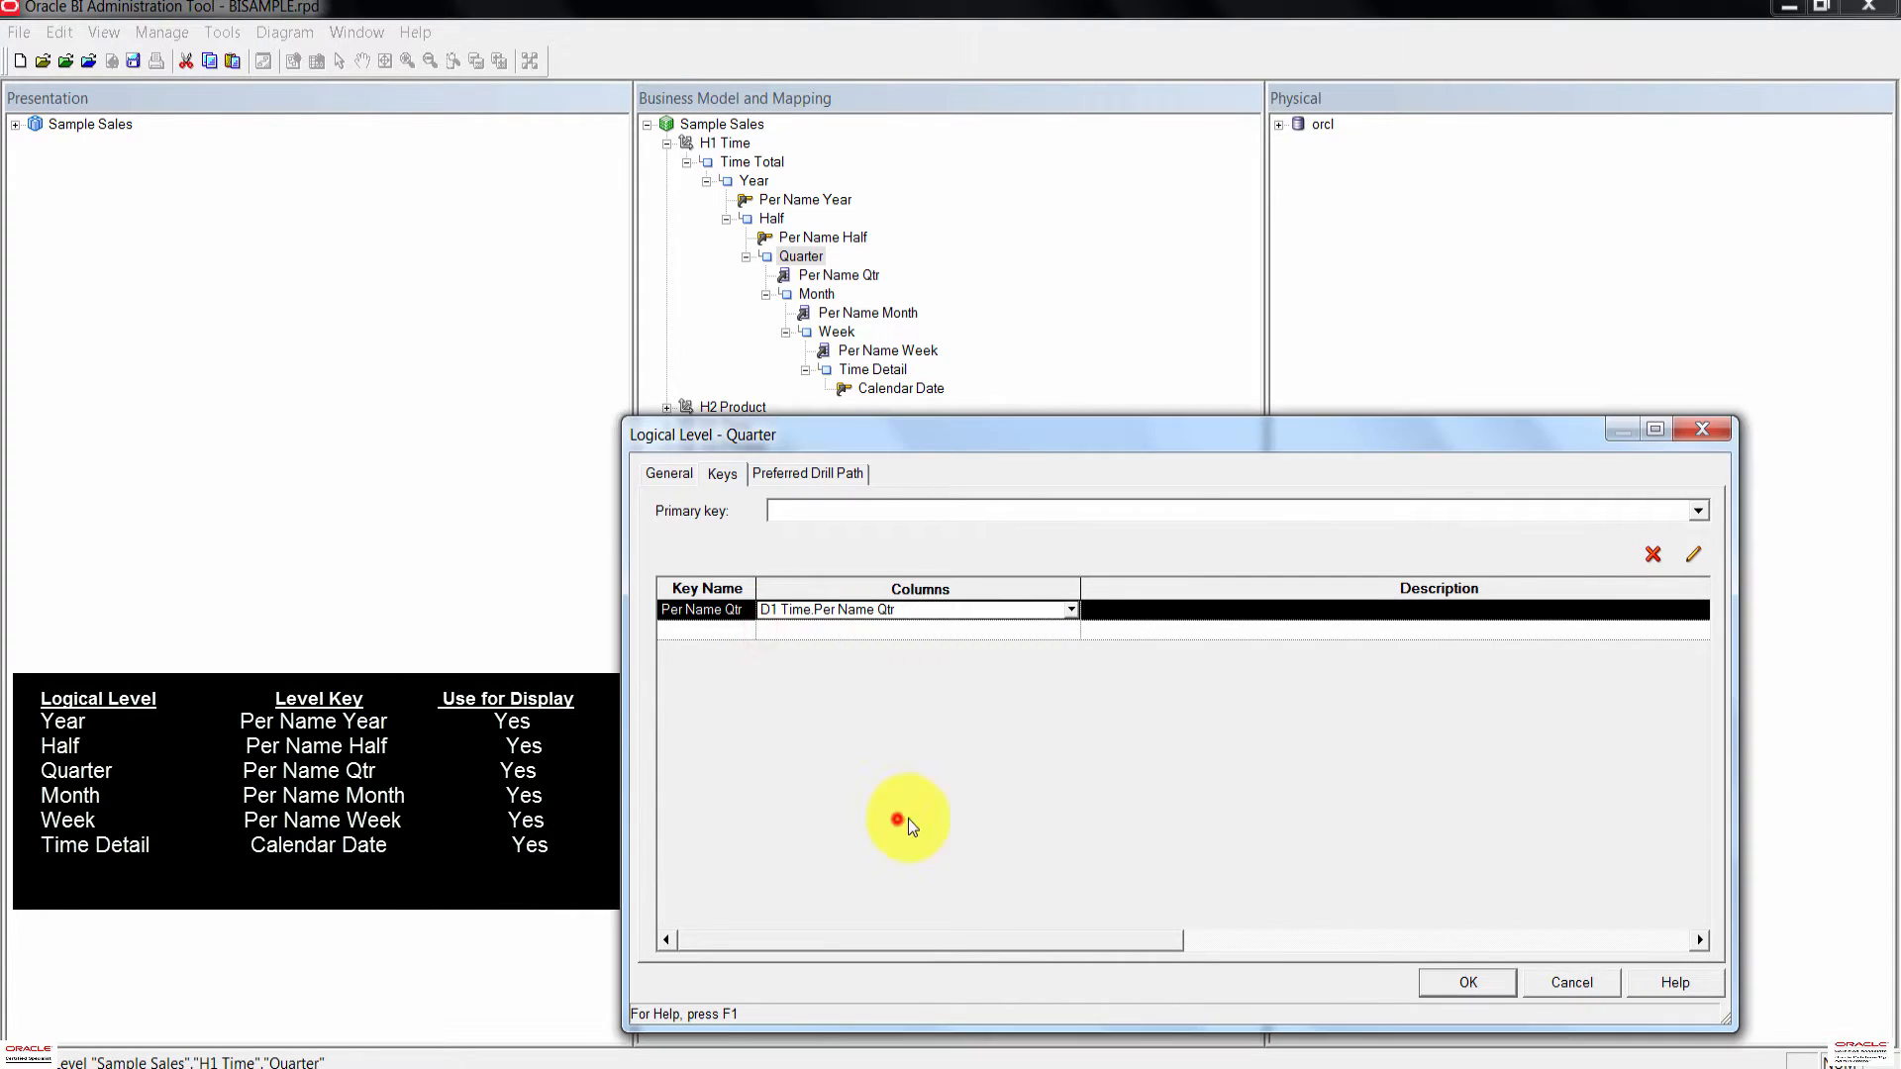
# Step: Enable Use for Display on the Per Name Qtr key and set it as the Quarter level's primary key
pyautogui.moveTo(1082, 588); pyautogui.dragTo(946, 604)
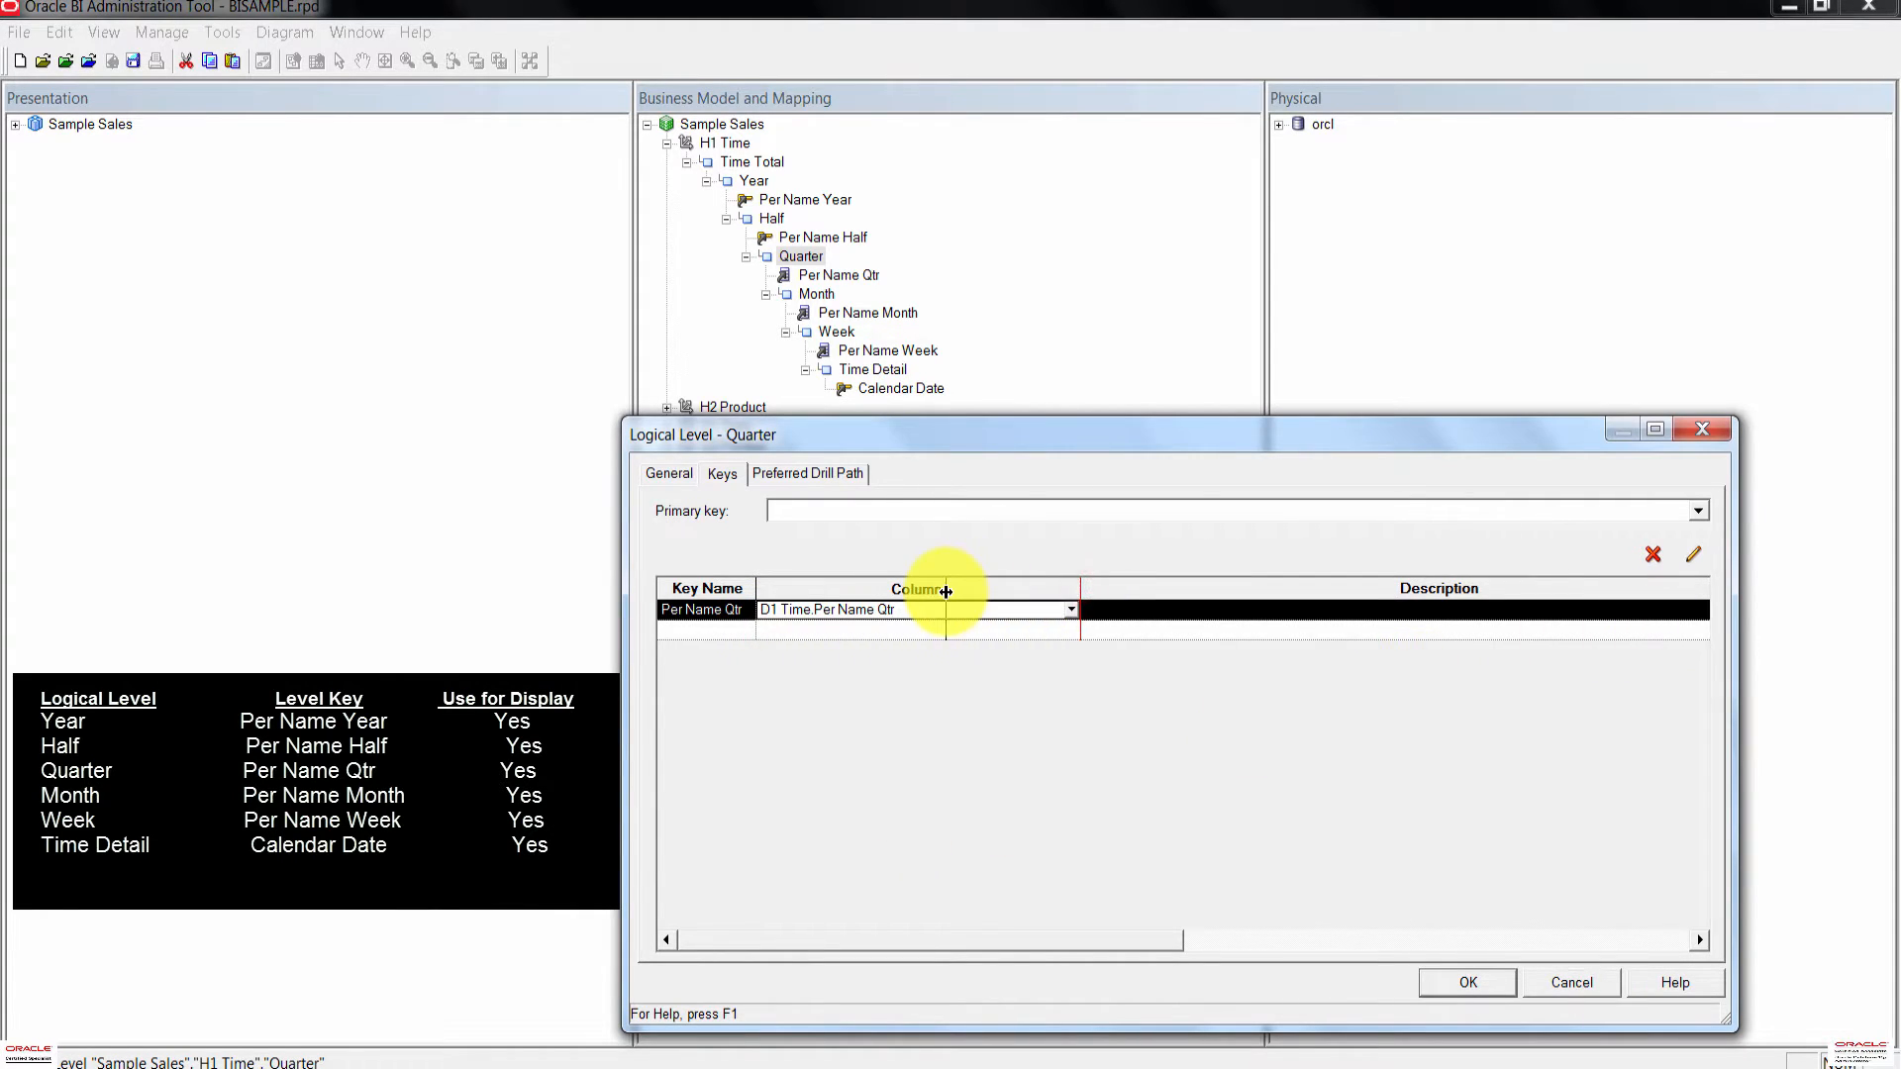
pyautogui.moveTo(1652, 609); pyautogui.dragTo(1381, 609)
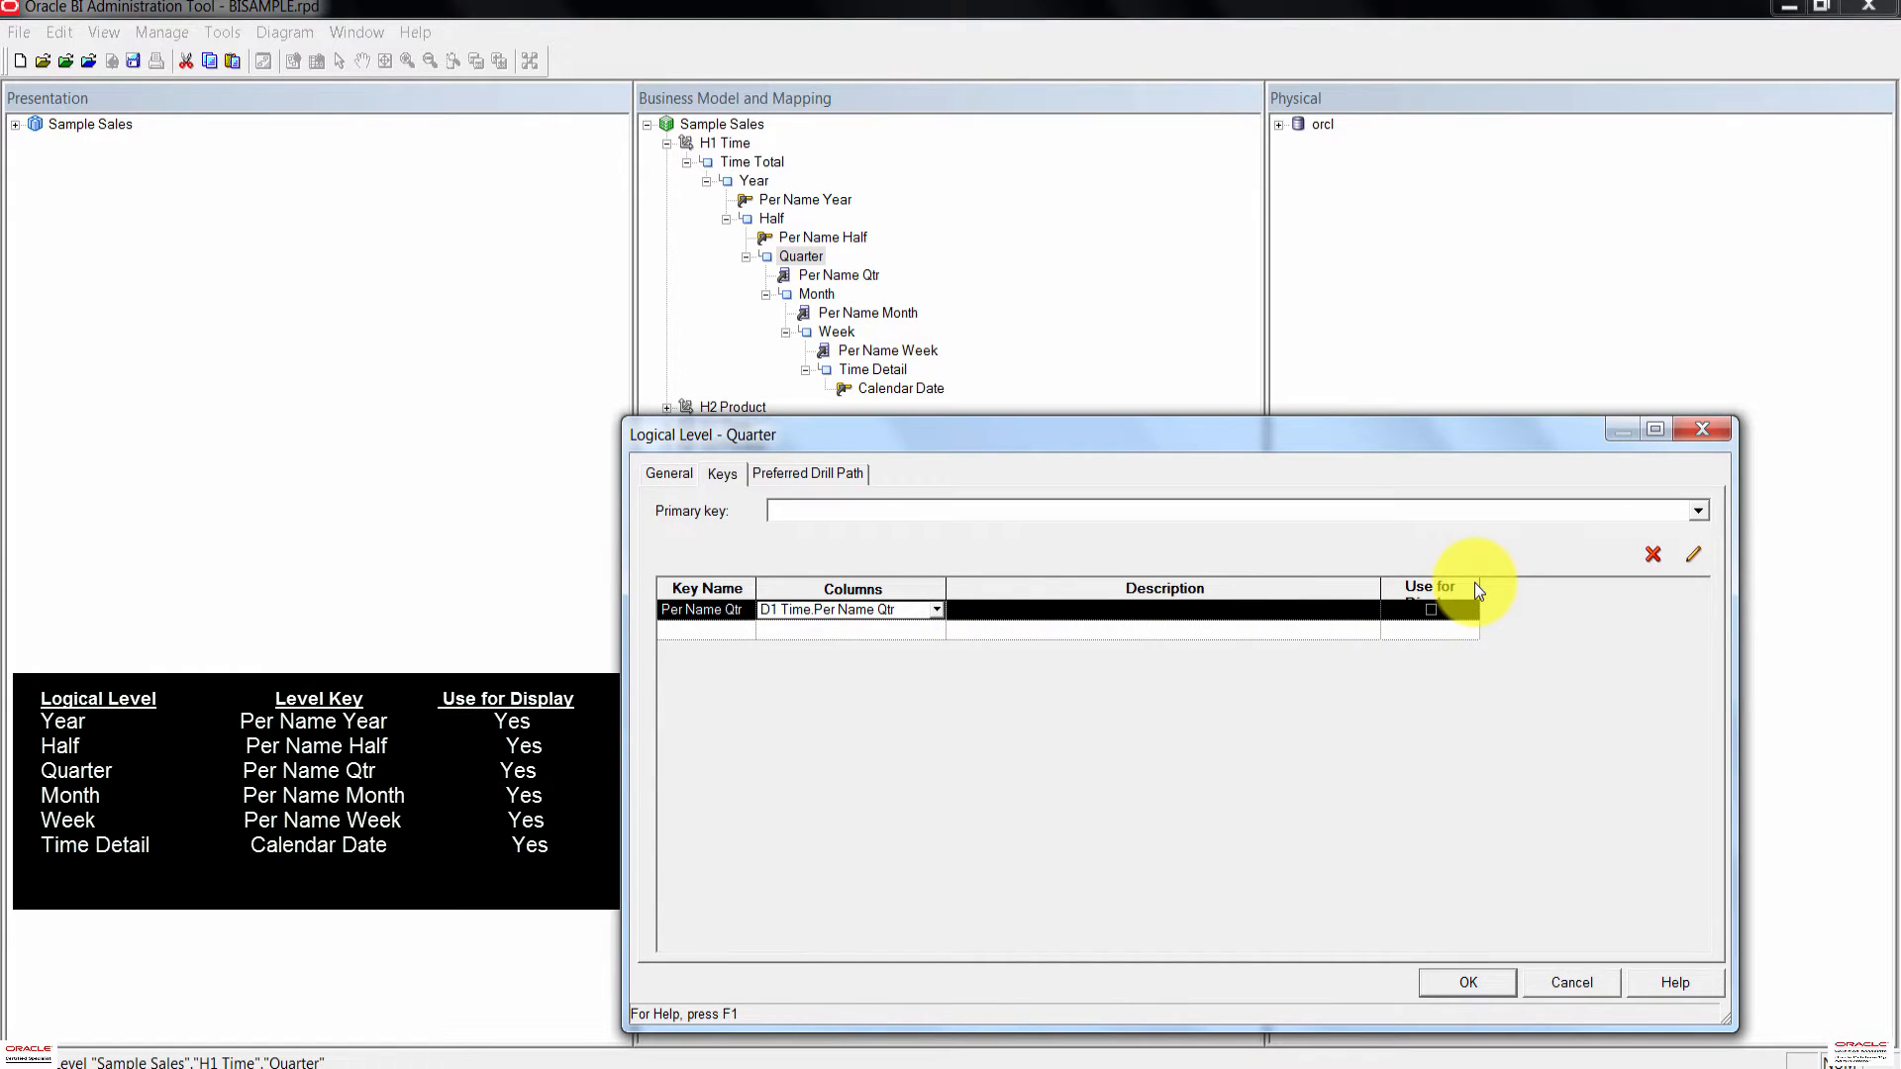
pyautogui.moveTo(1481, 590); pyautogui.dragTo(1549, 606)
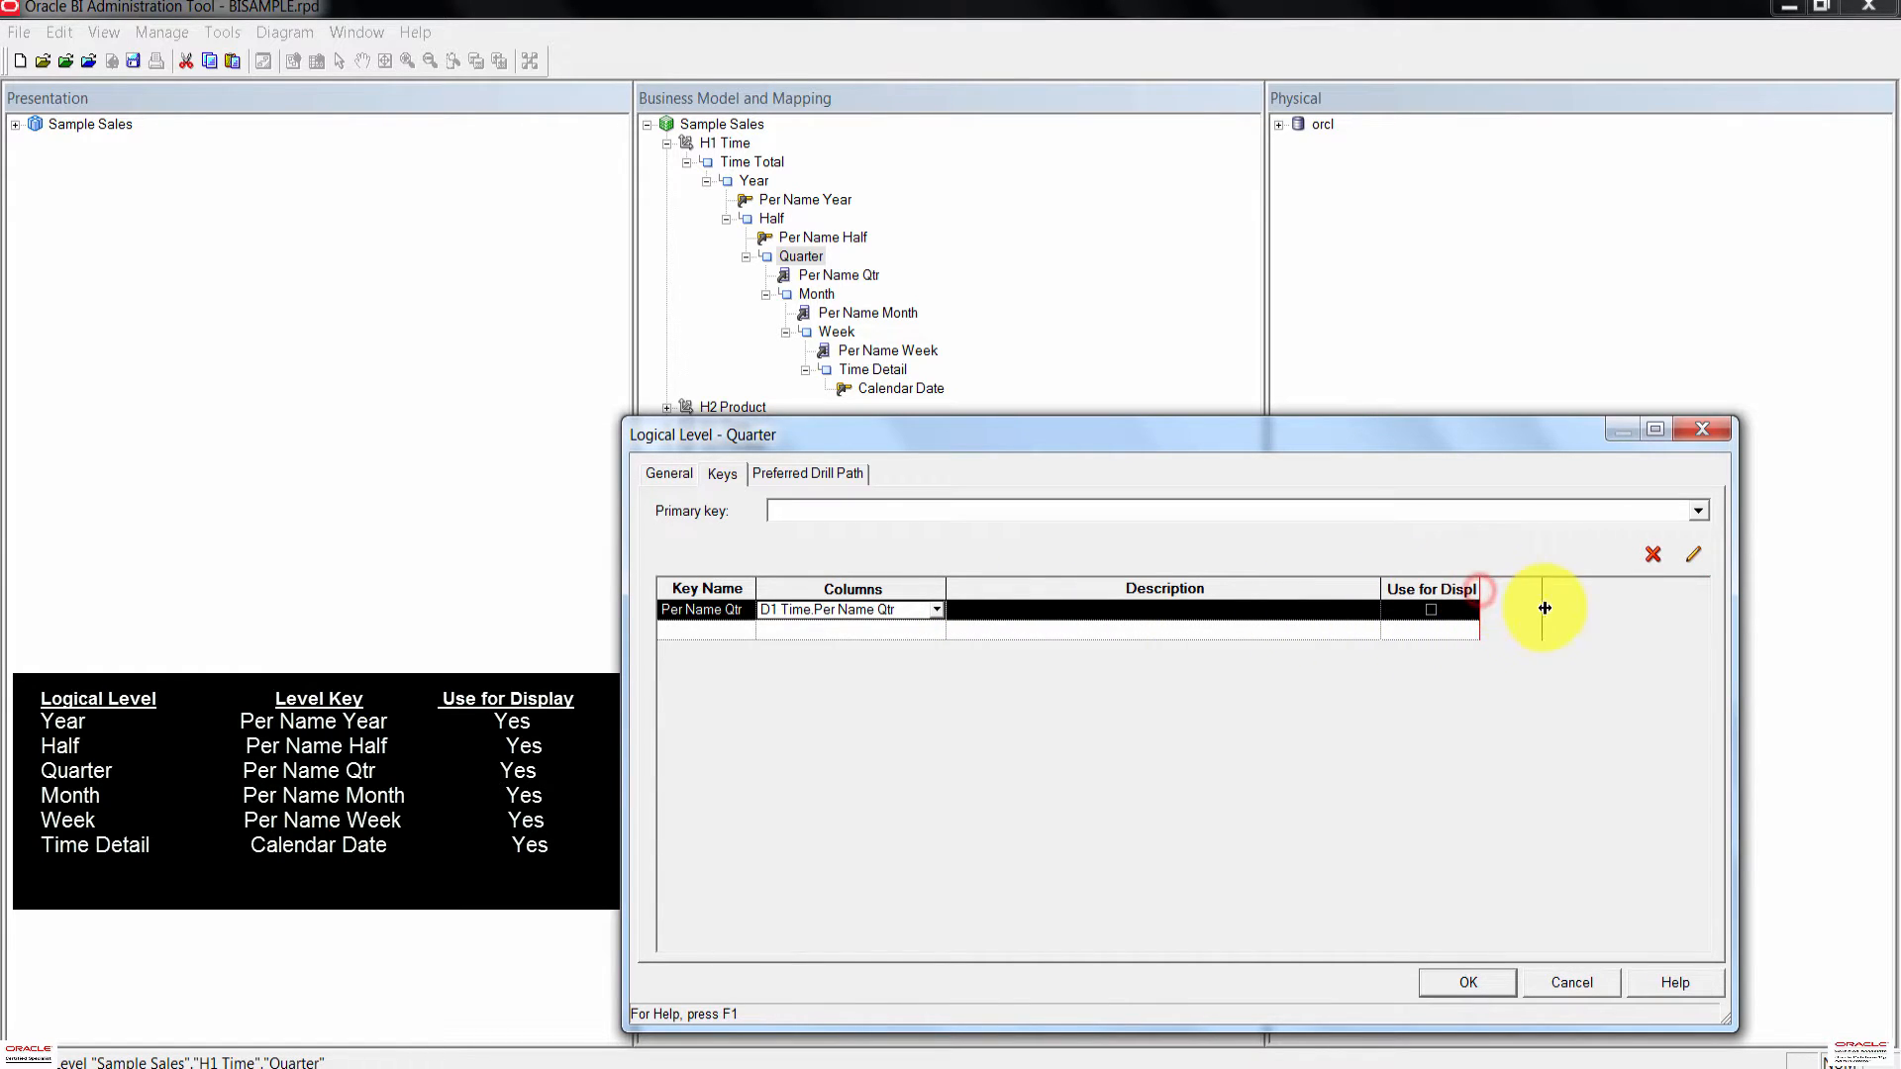
pyautogui.click(1467, 610)
pyautogui.click(1401, 726)
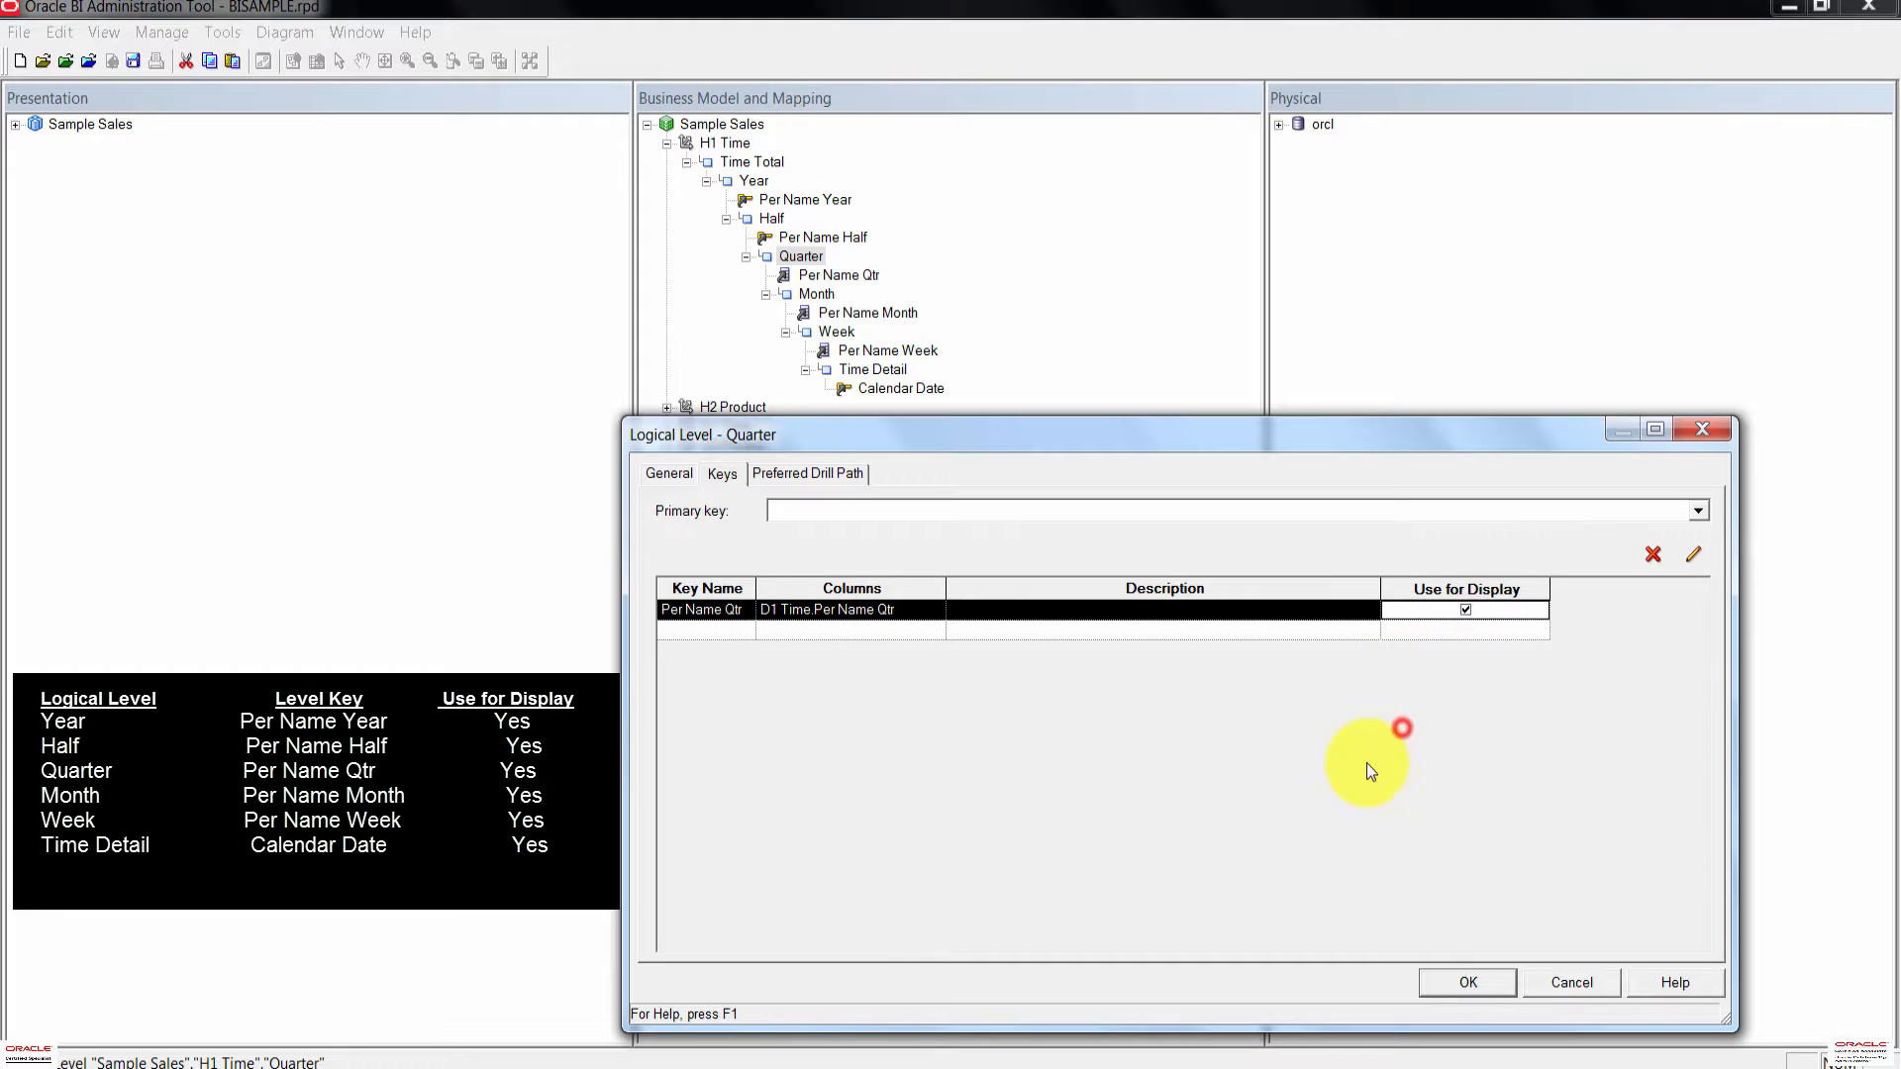
pyautogui.click(1699, 510)
pyautogui.click(937, 532)
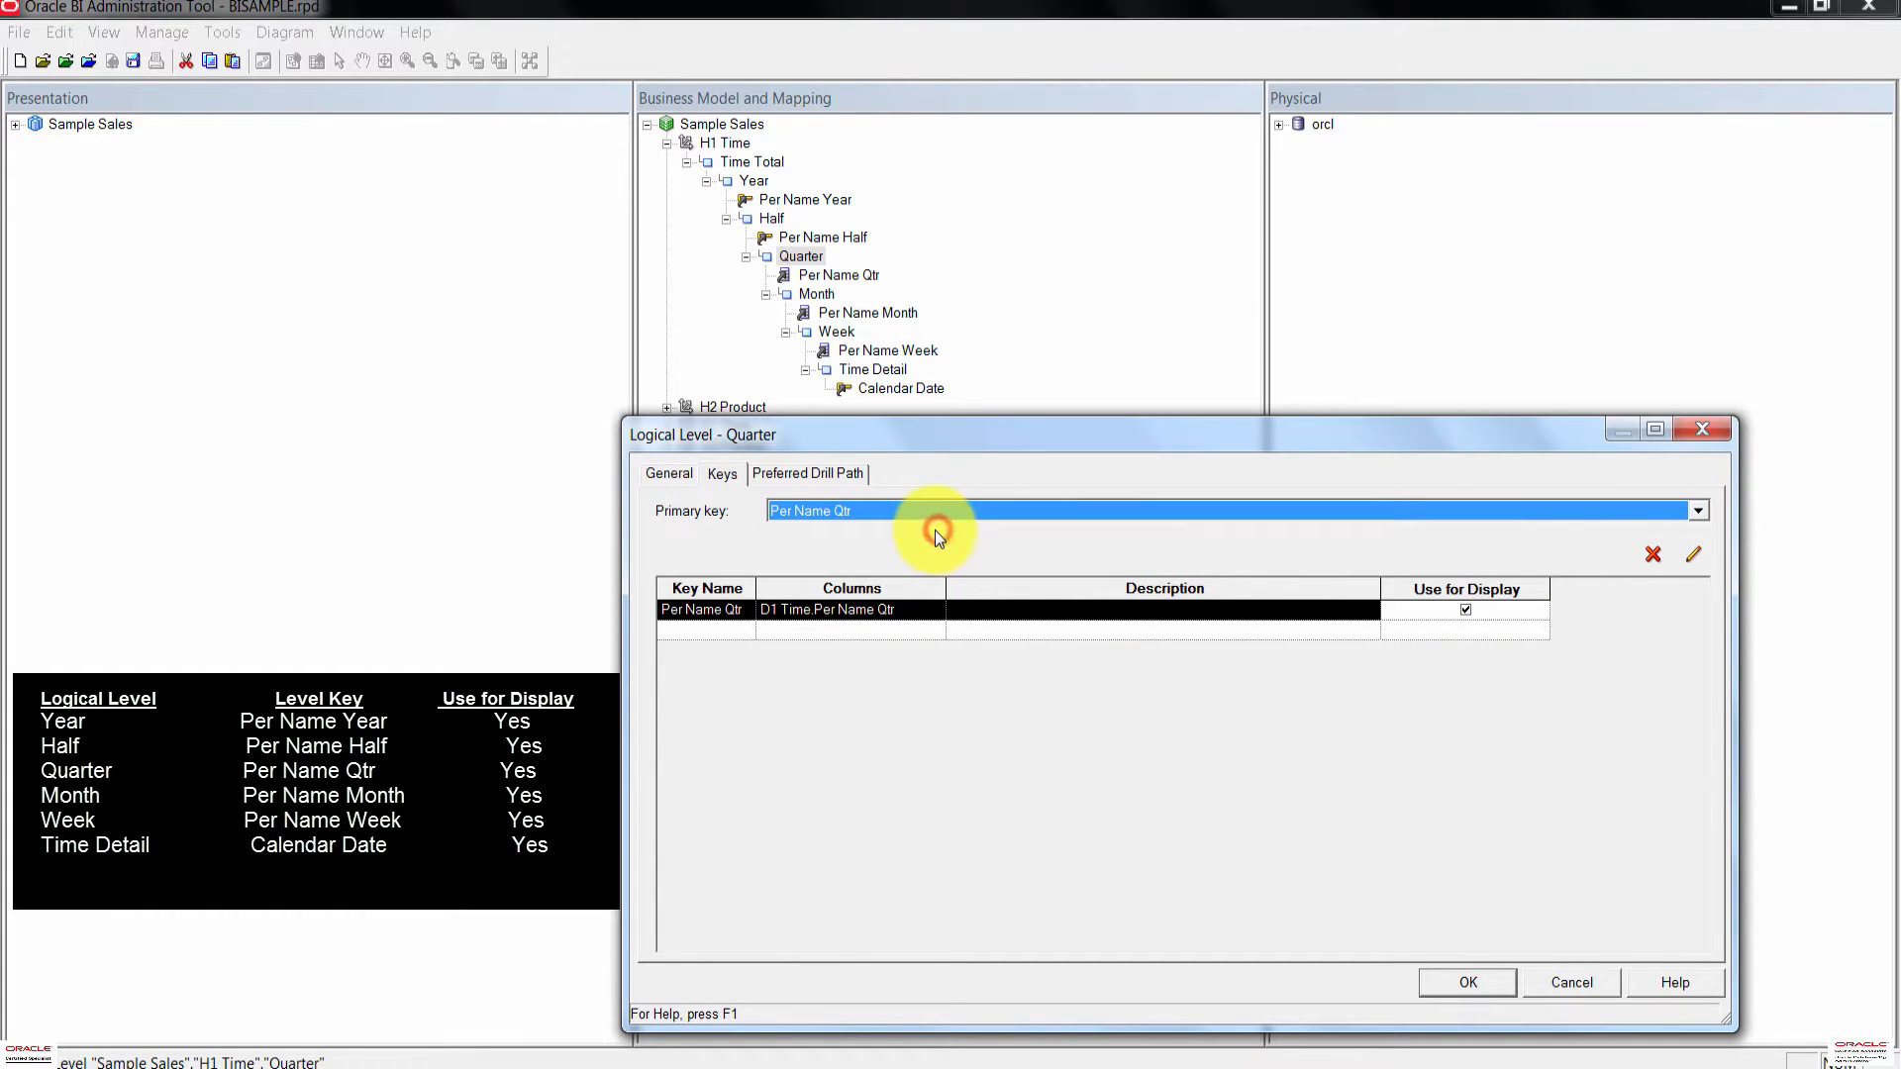
pyautogui.click(881, 701)
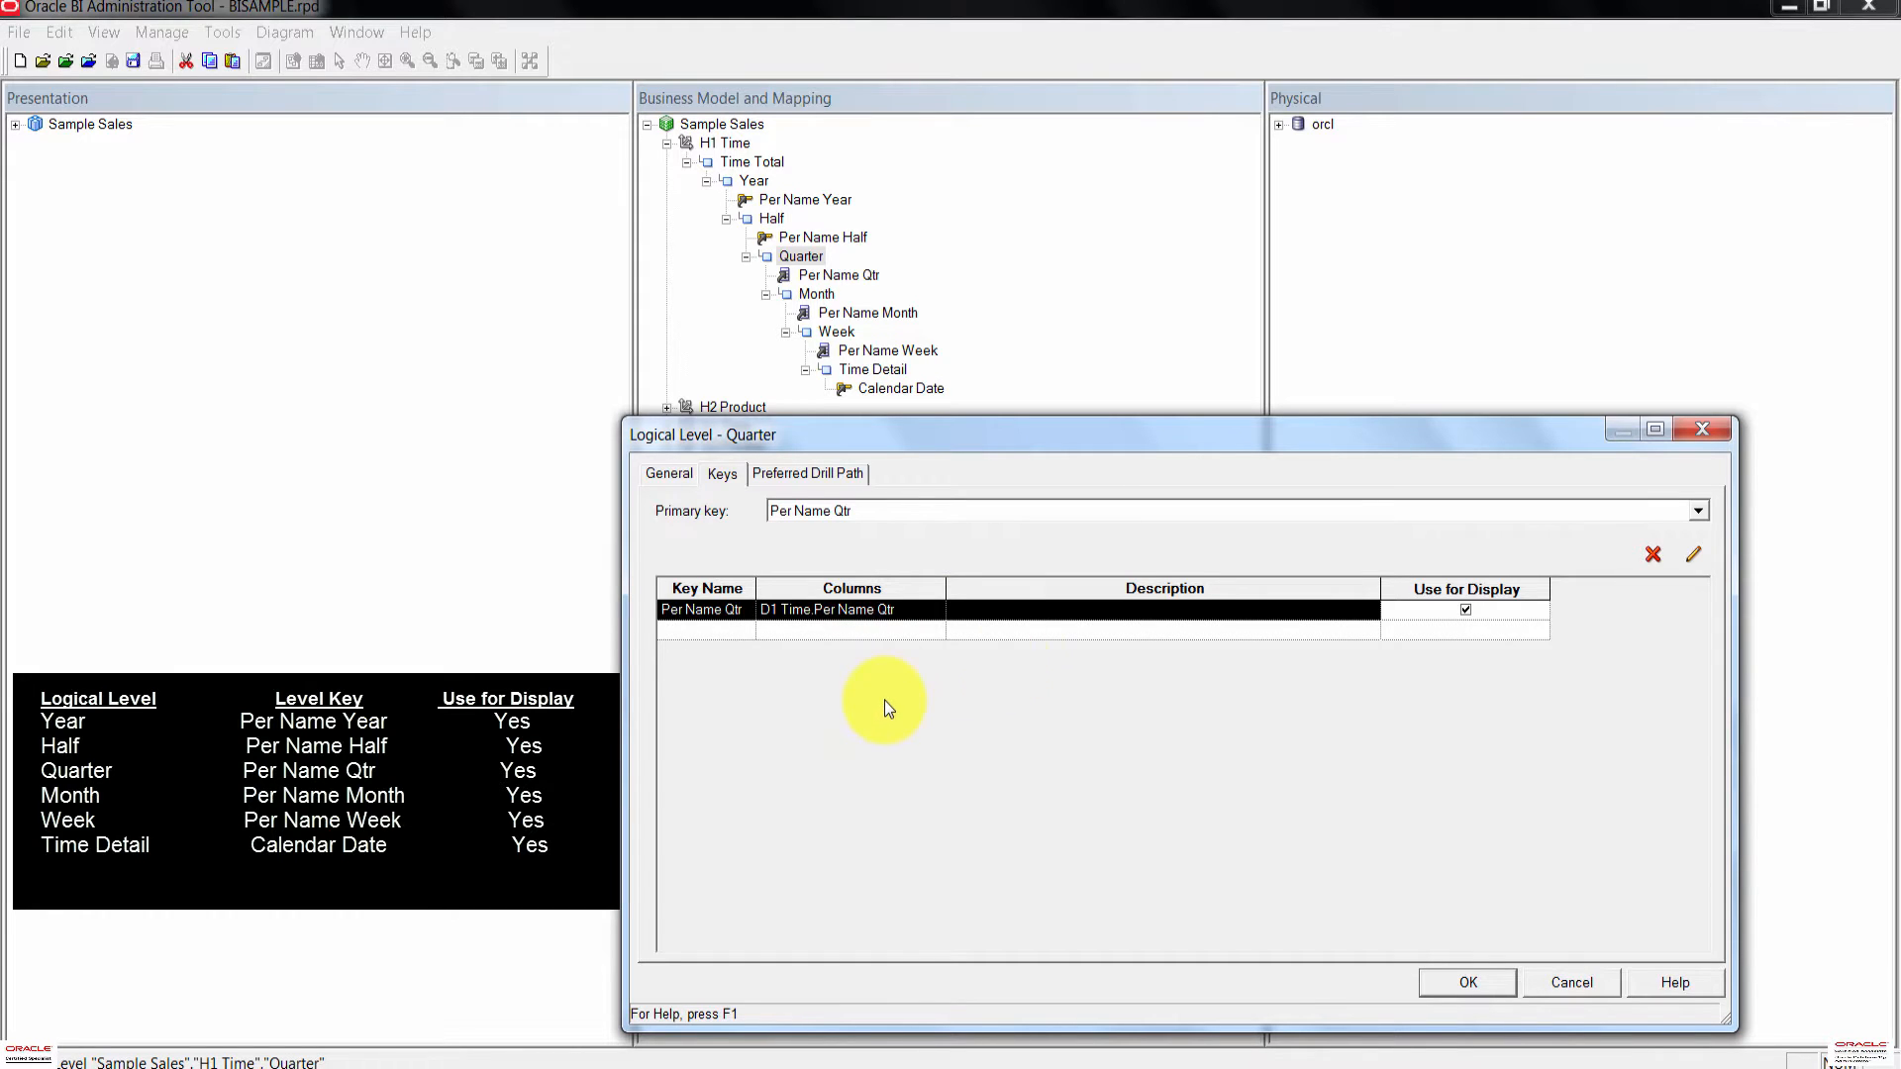
pyautogui.click(1475, 975)
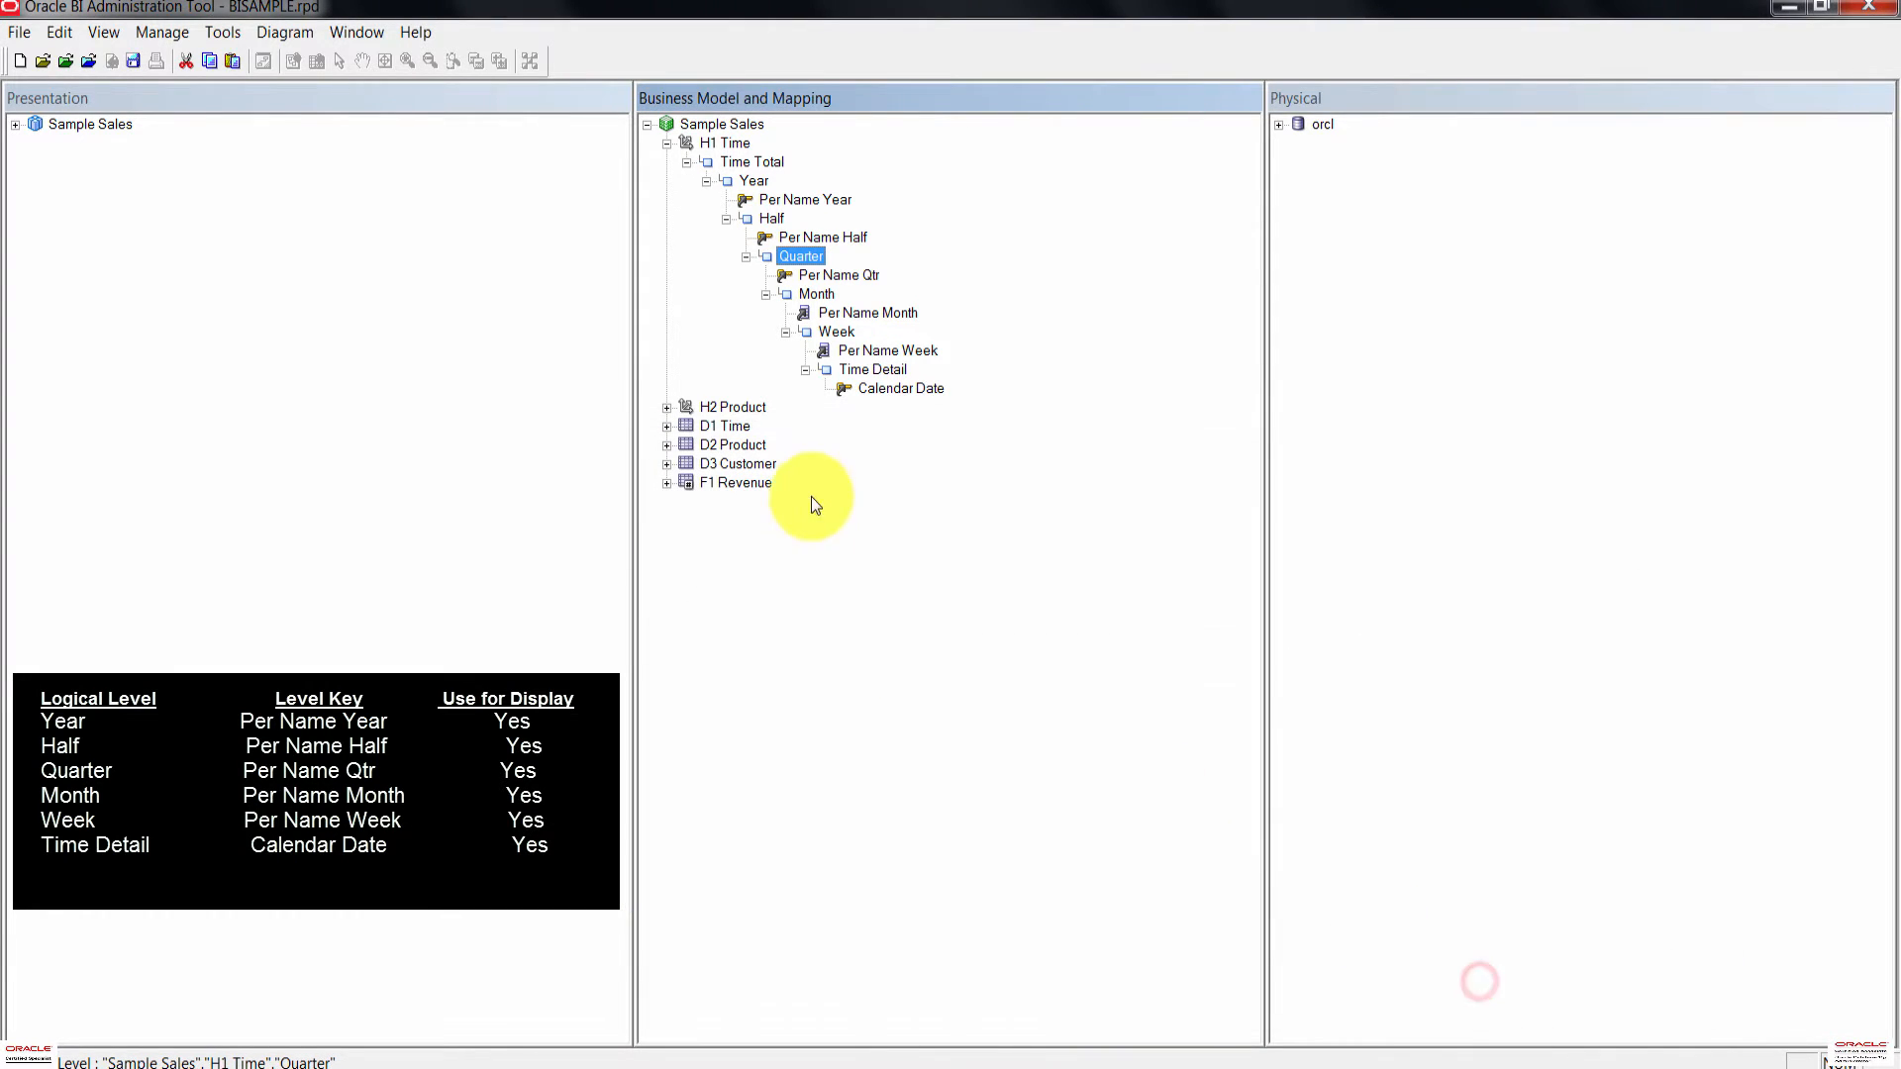
# Step: Create a logical level key from the Week level's Per Name Week column, keeping it used for display
pyautogui.click(838, 333)
pyautogui.click(864, 349)
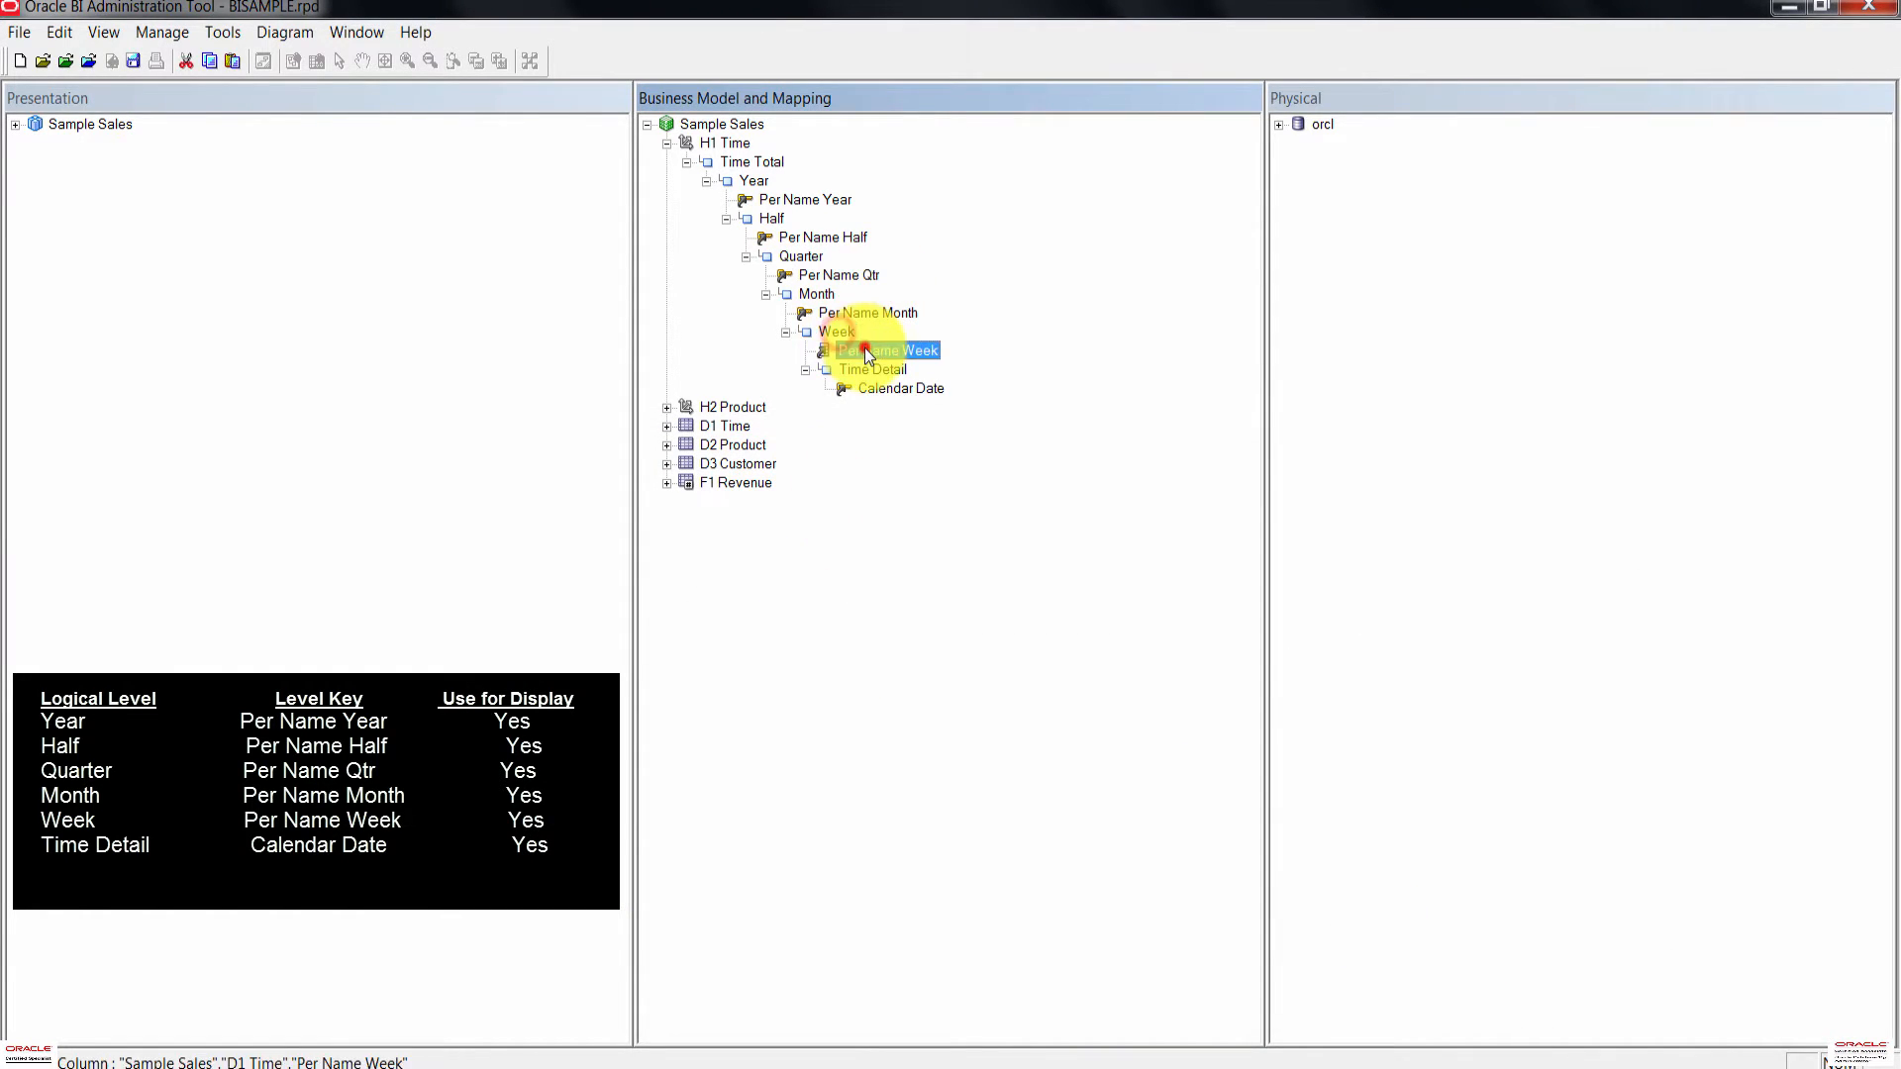
pyautogui.rightClick(865, 348)
pyautogui.click(953, 368)
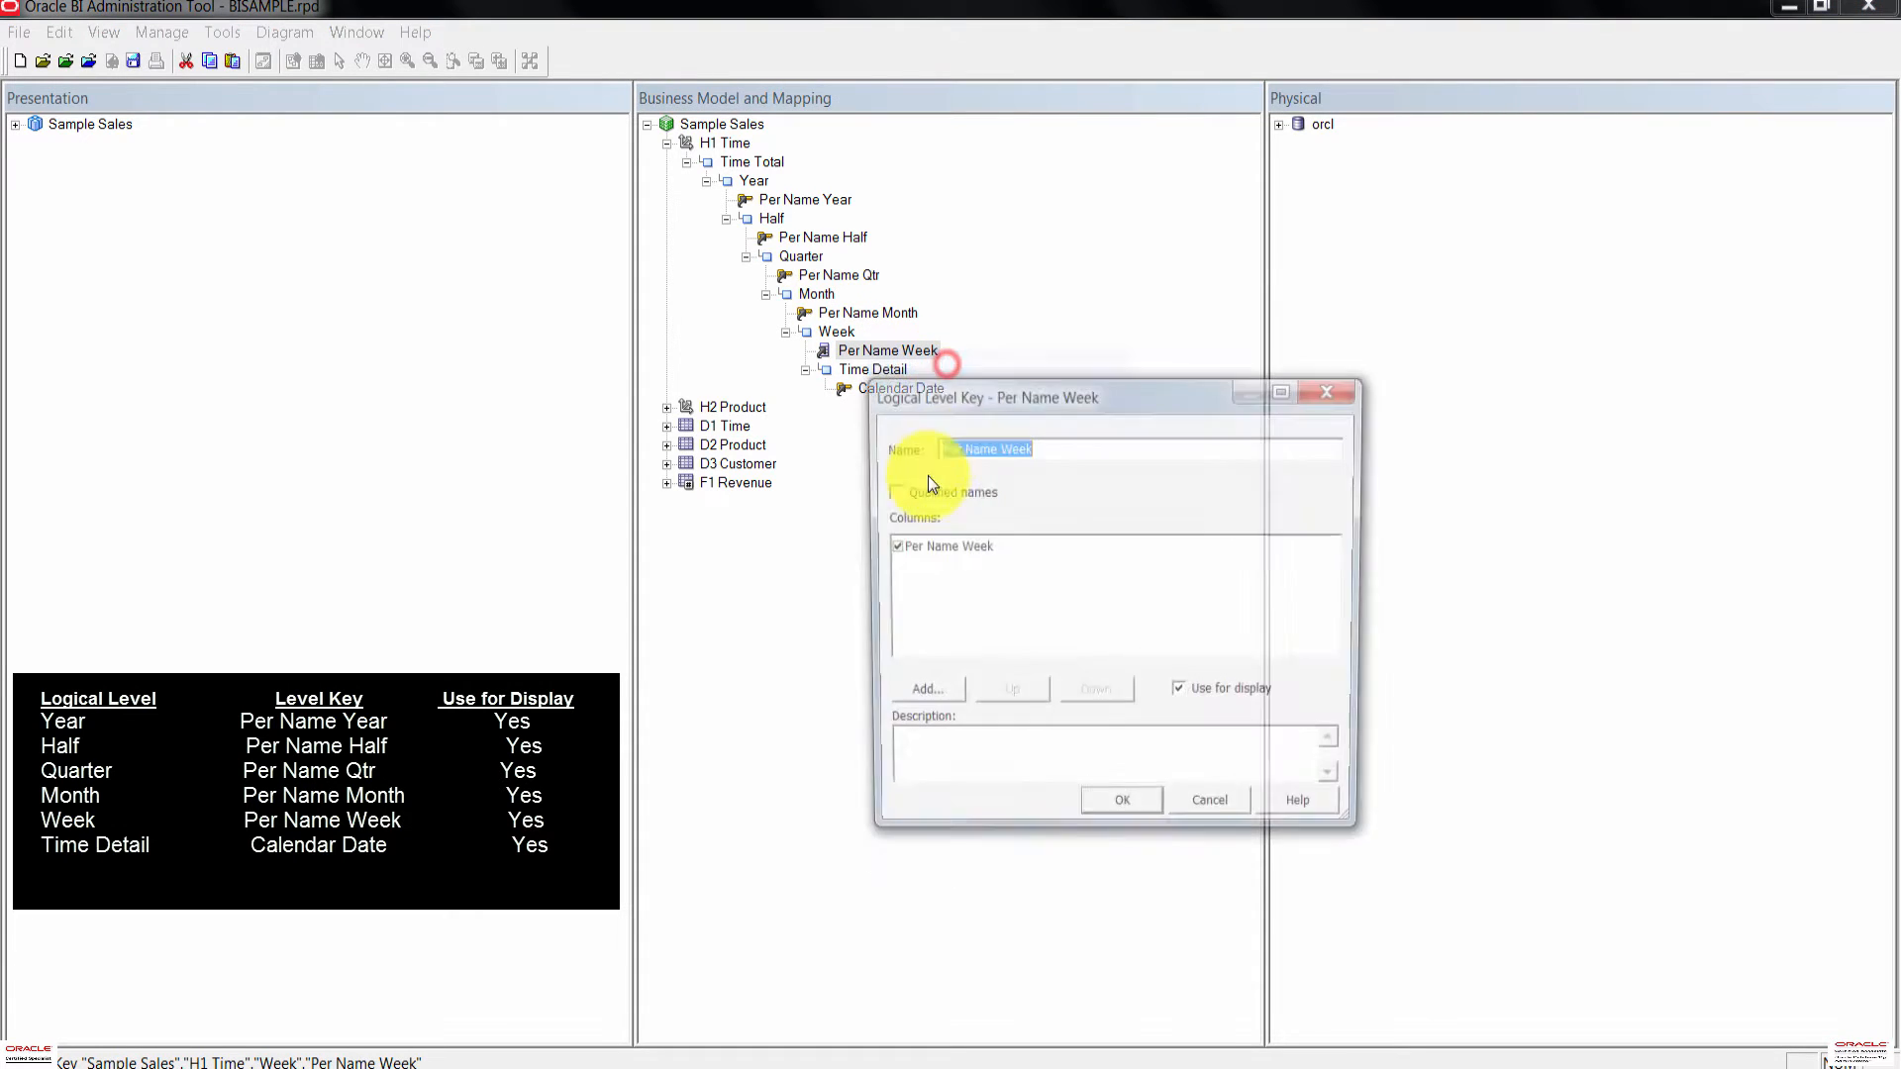
pyautogui.click(1125, 812)
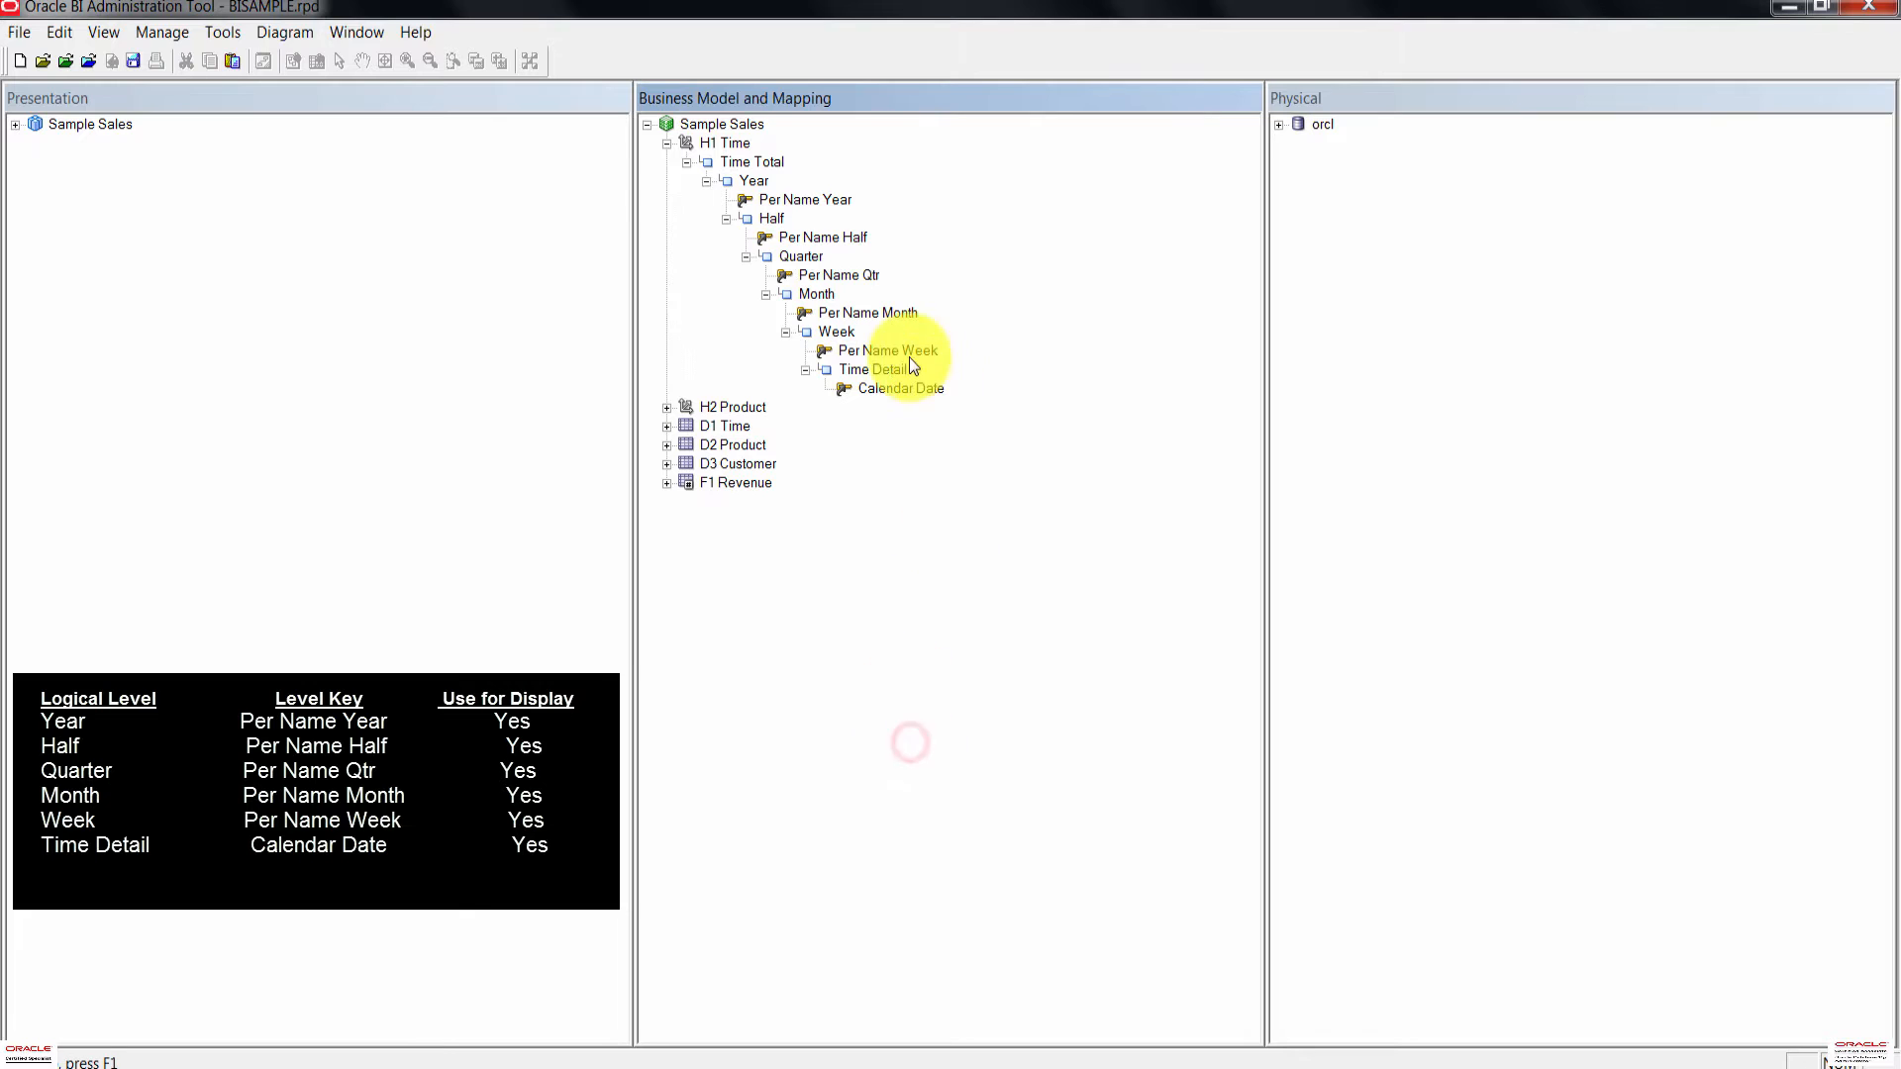
# Step: Rename the Time Detail level's key to Calendar Date and select it as the level's primary key
pyautogui.doubleClick(872, 369)
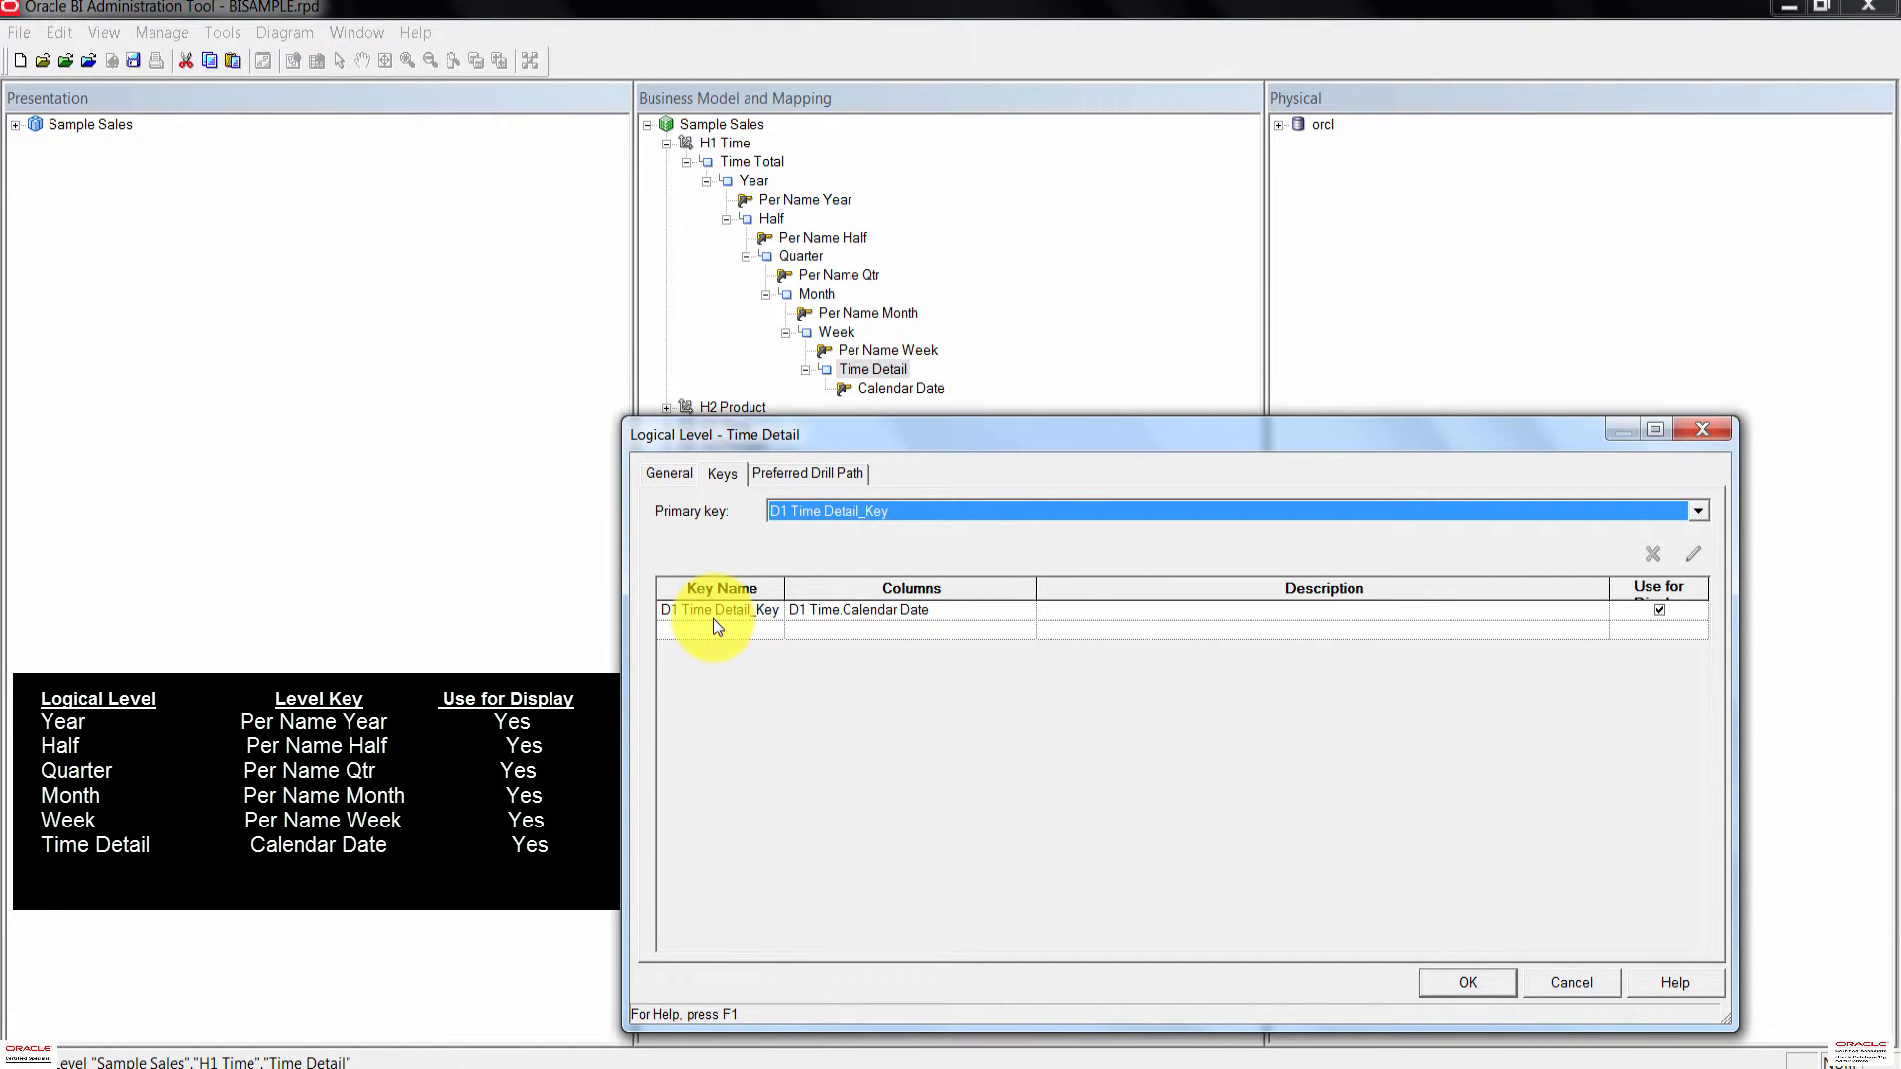
pyautogui.moveTo(837, 447); pyautogui.dragTo(822, 504)
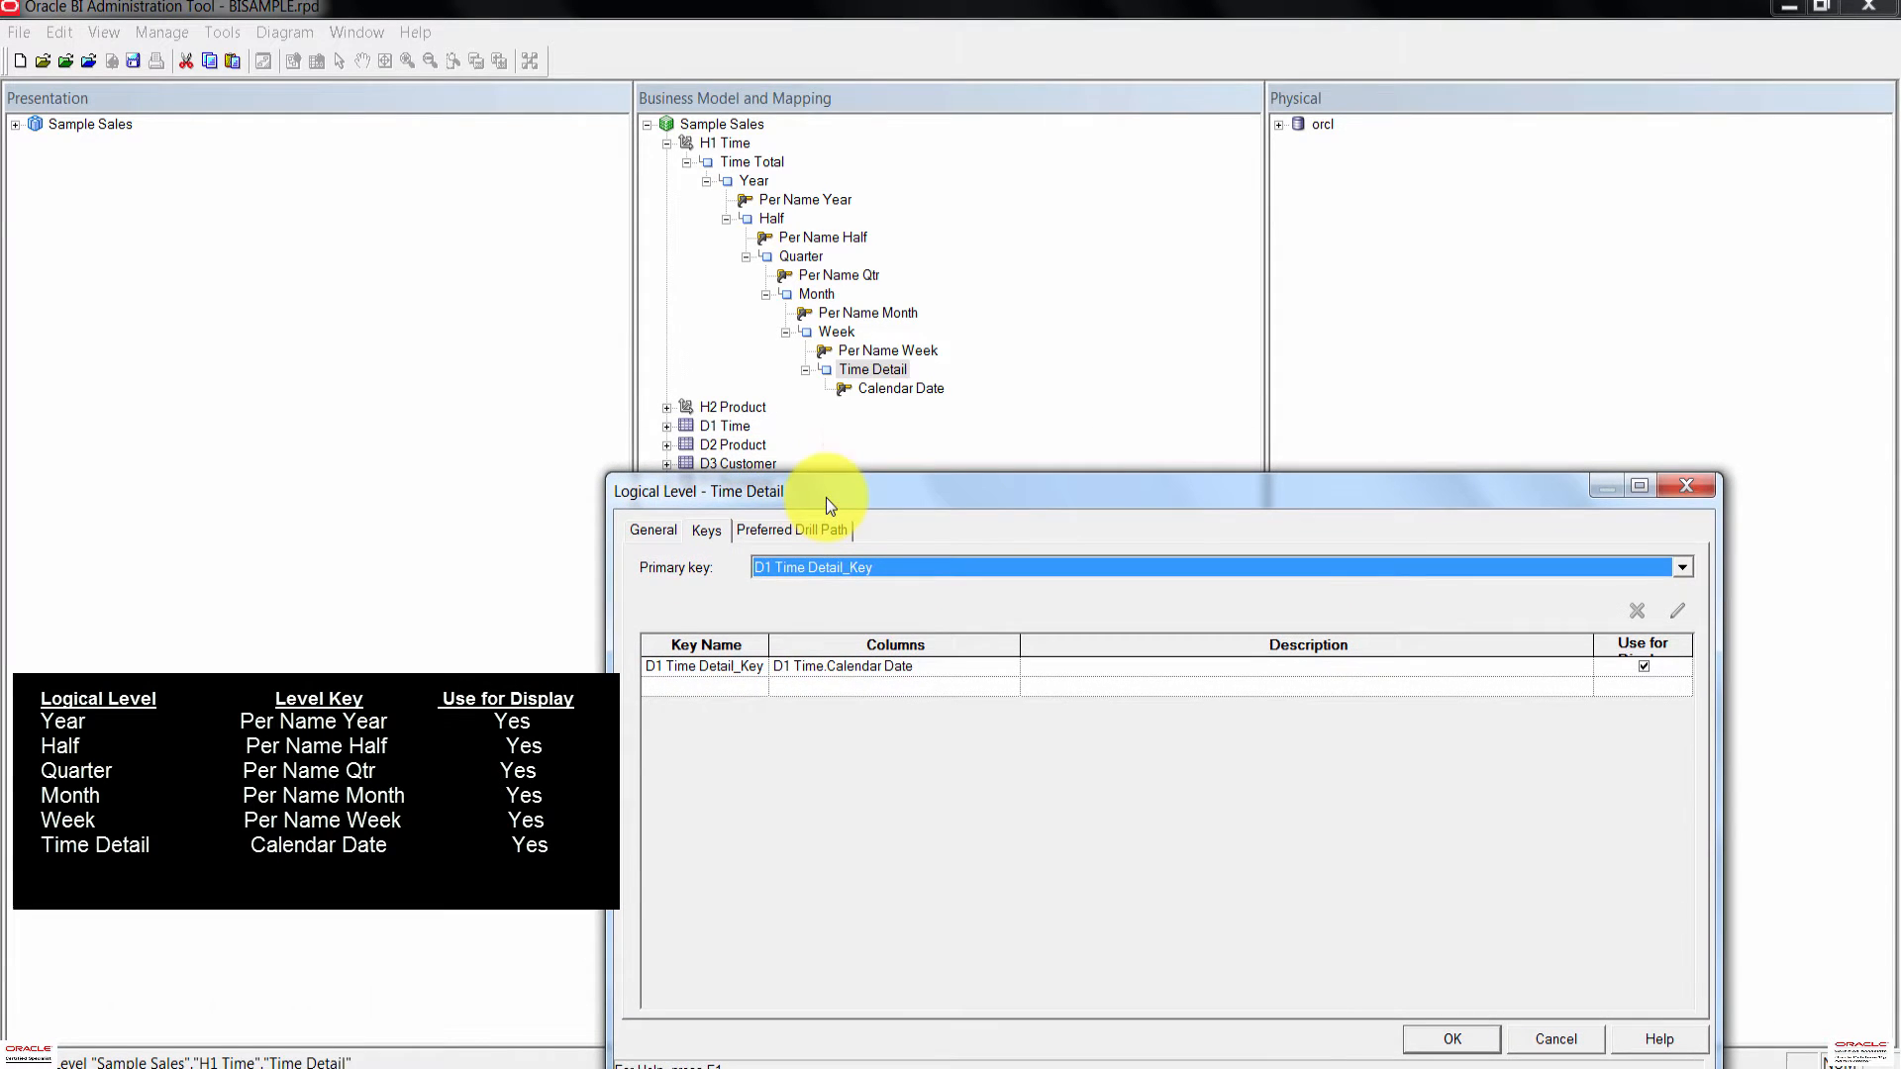
pyautogui.click(764, 672)
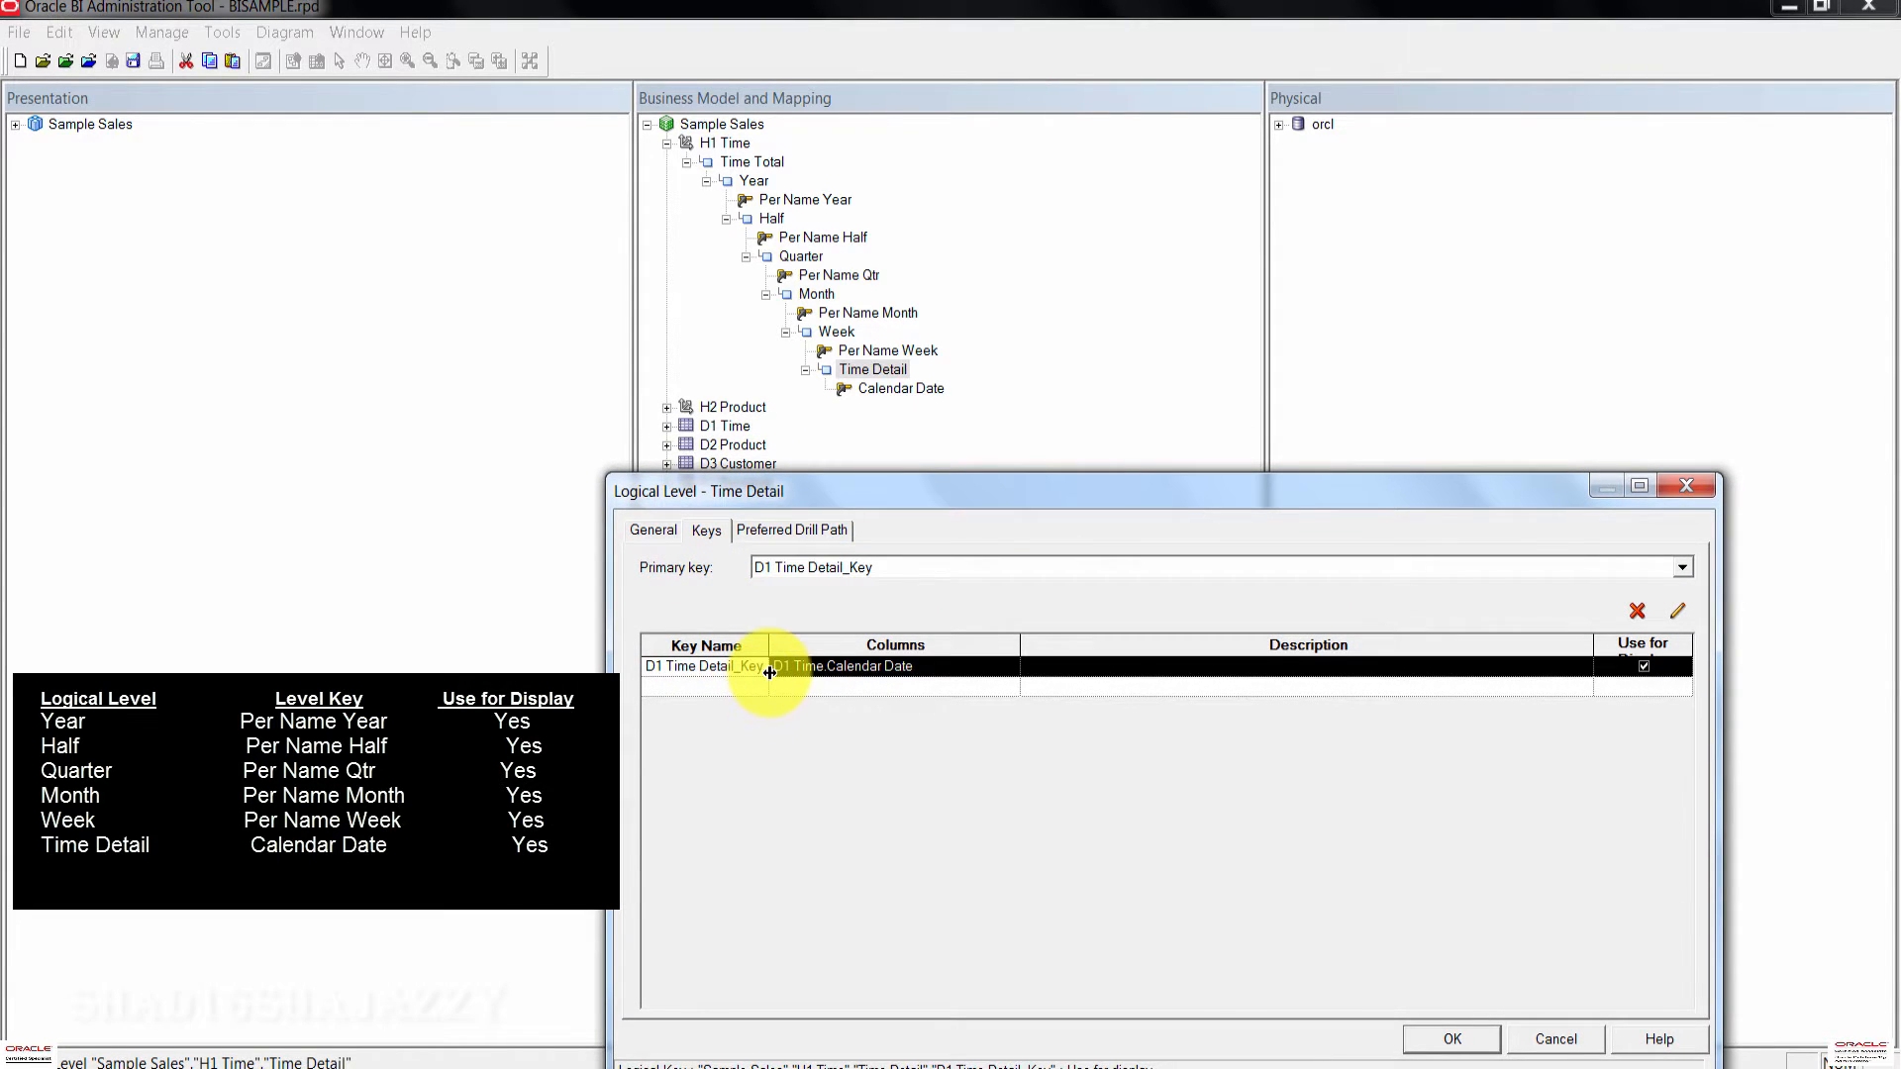
pyautogui.click(761, 666)
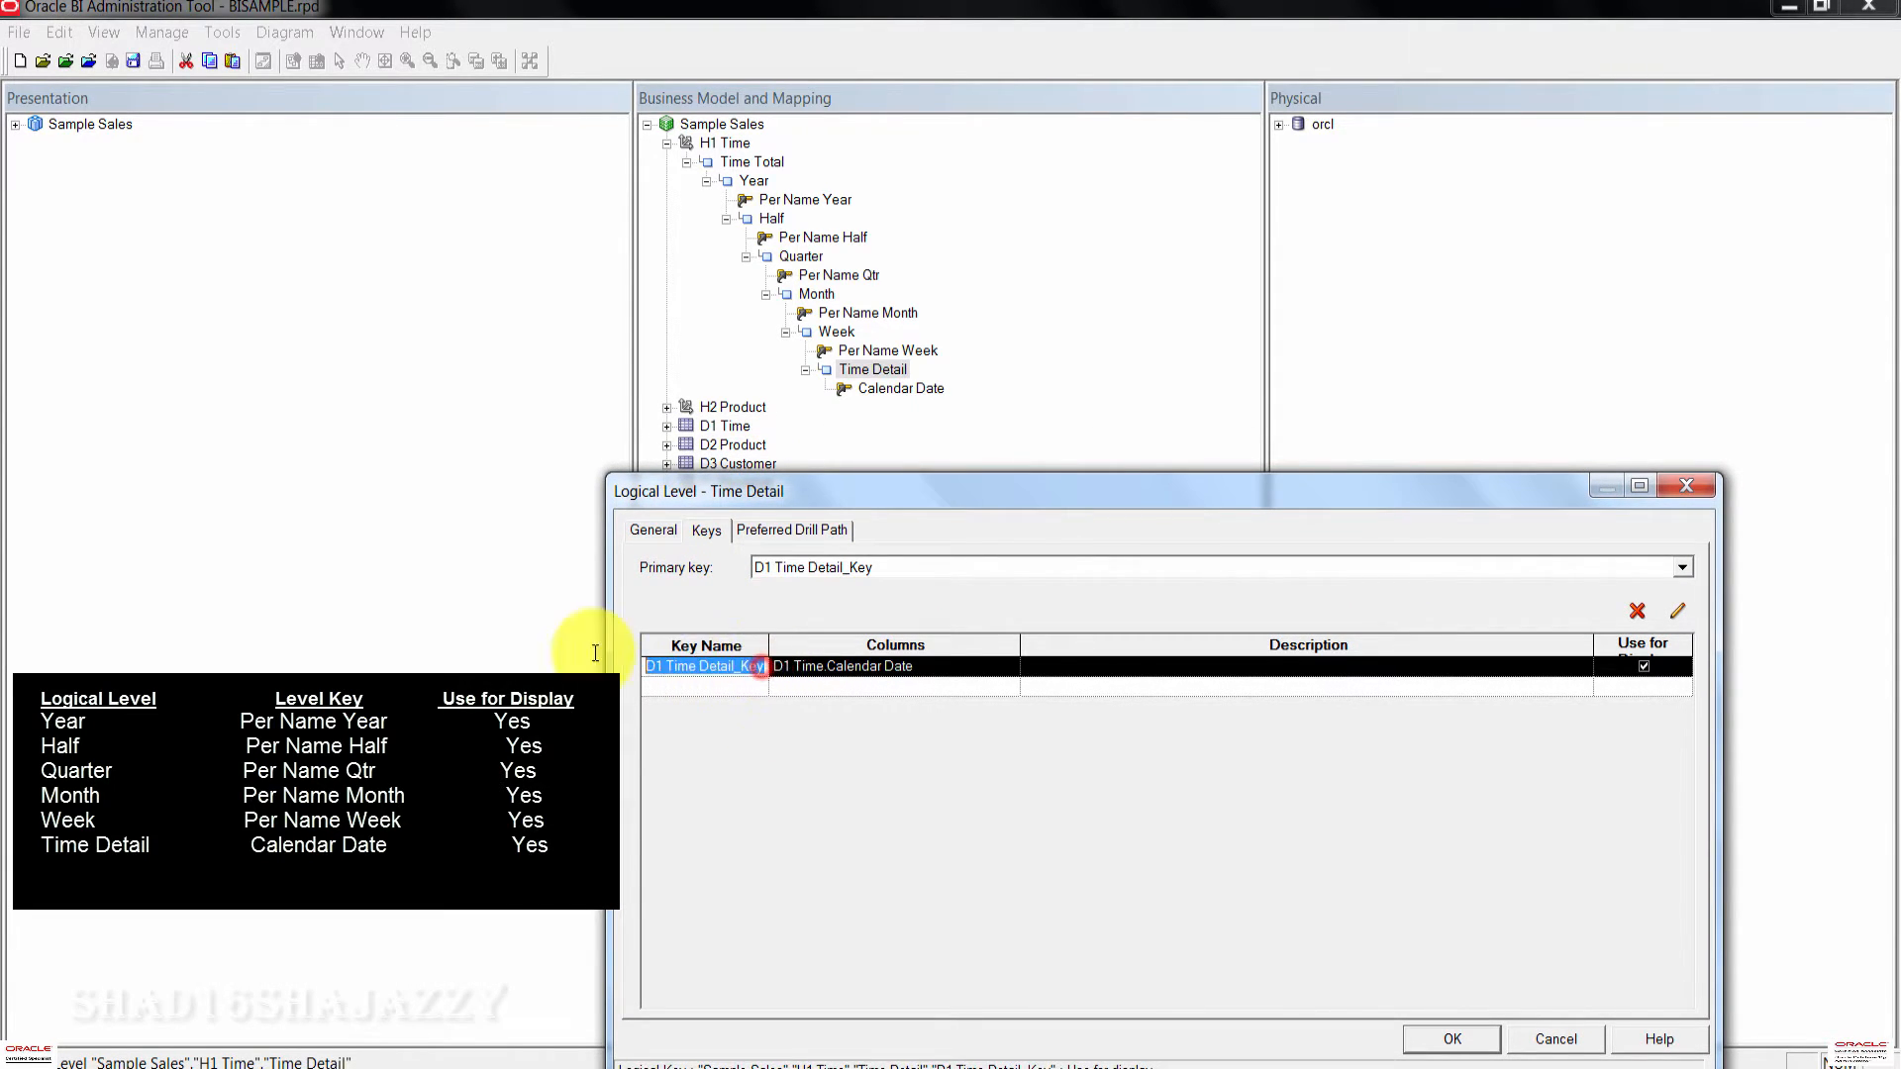
pyautogui.write('Ca')
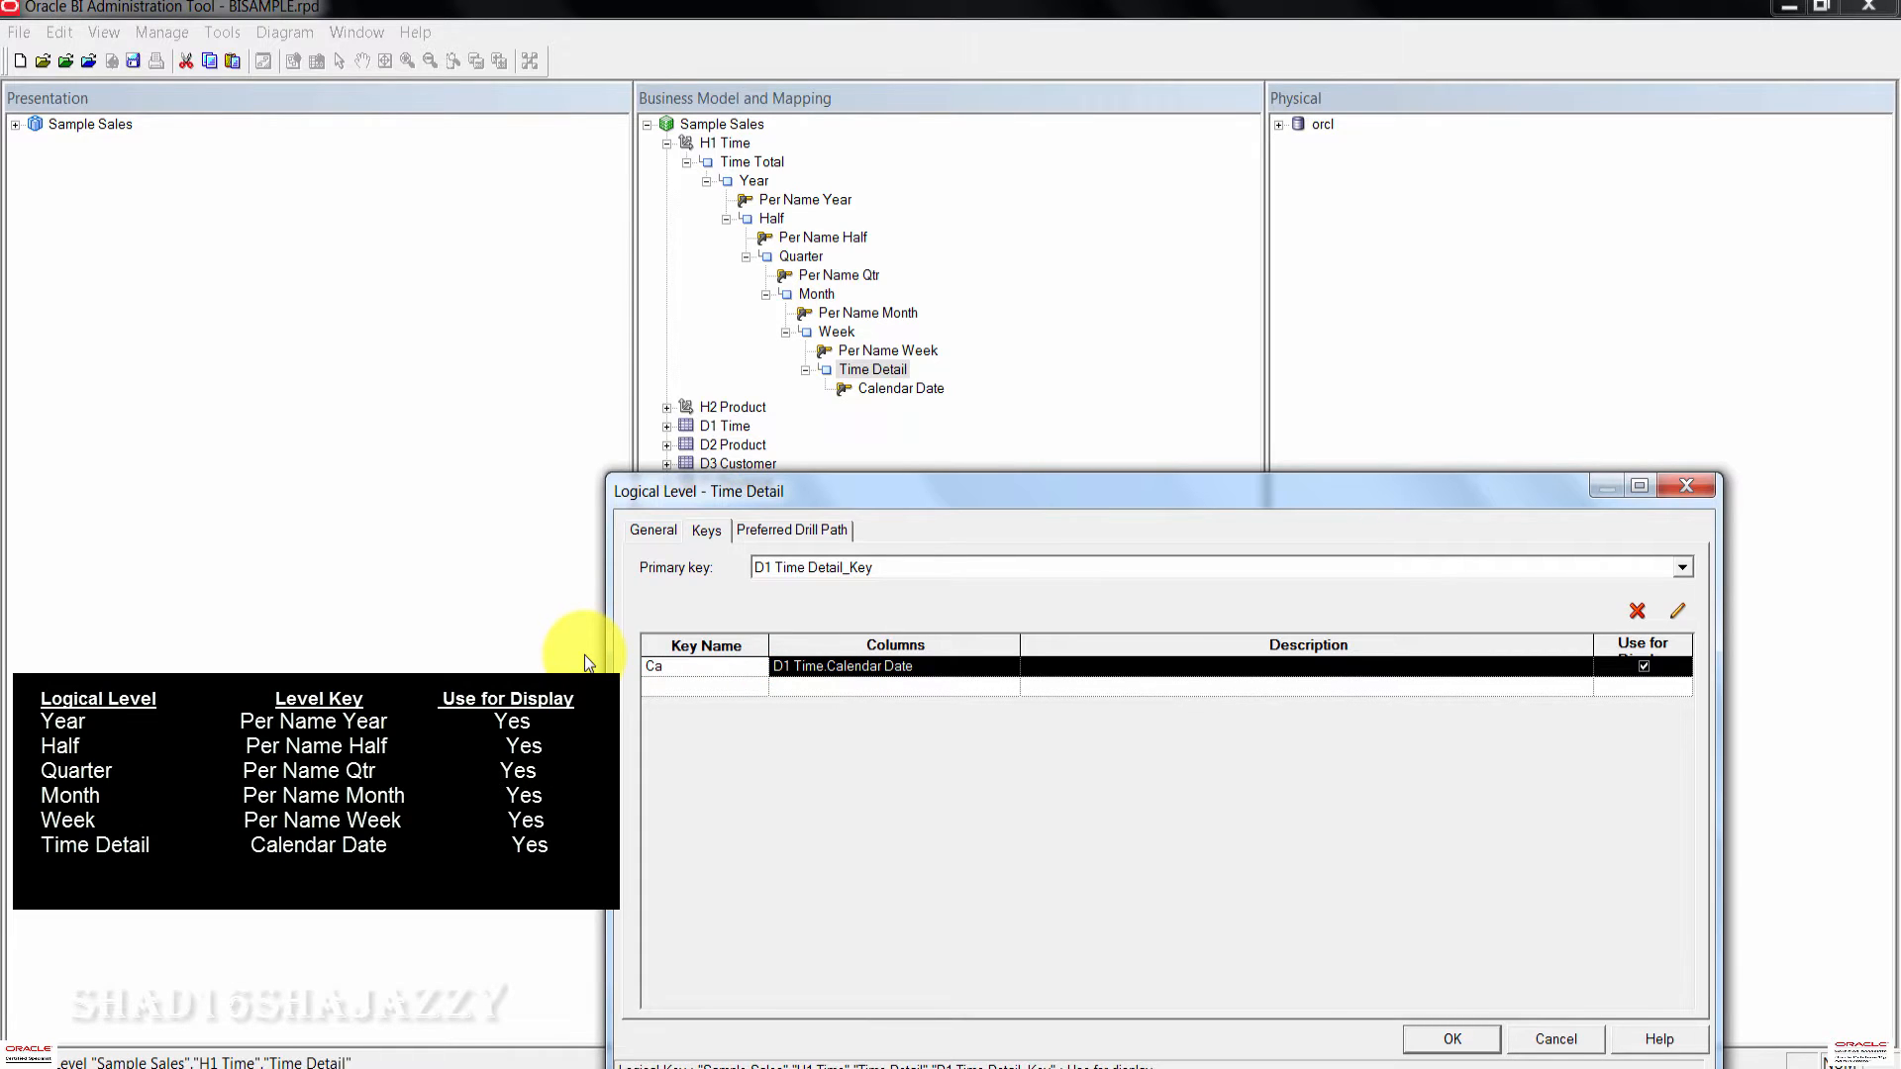
pyautogui.write('lendar Date')
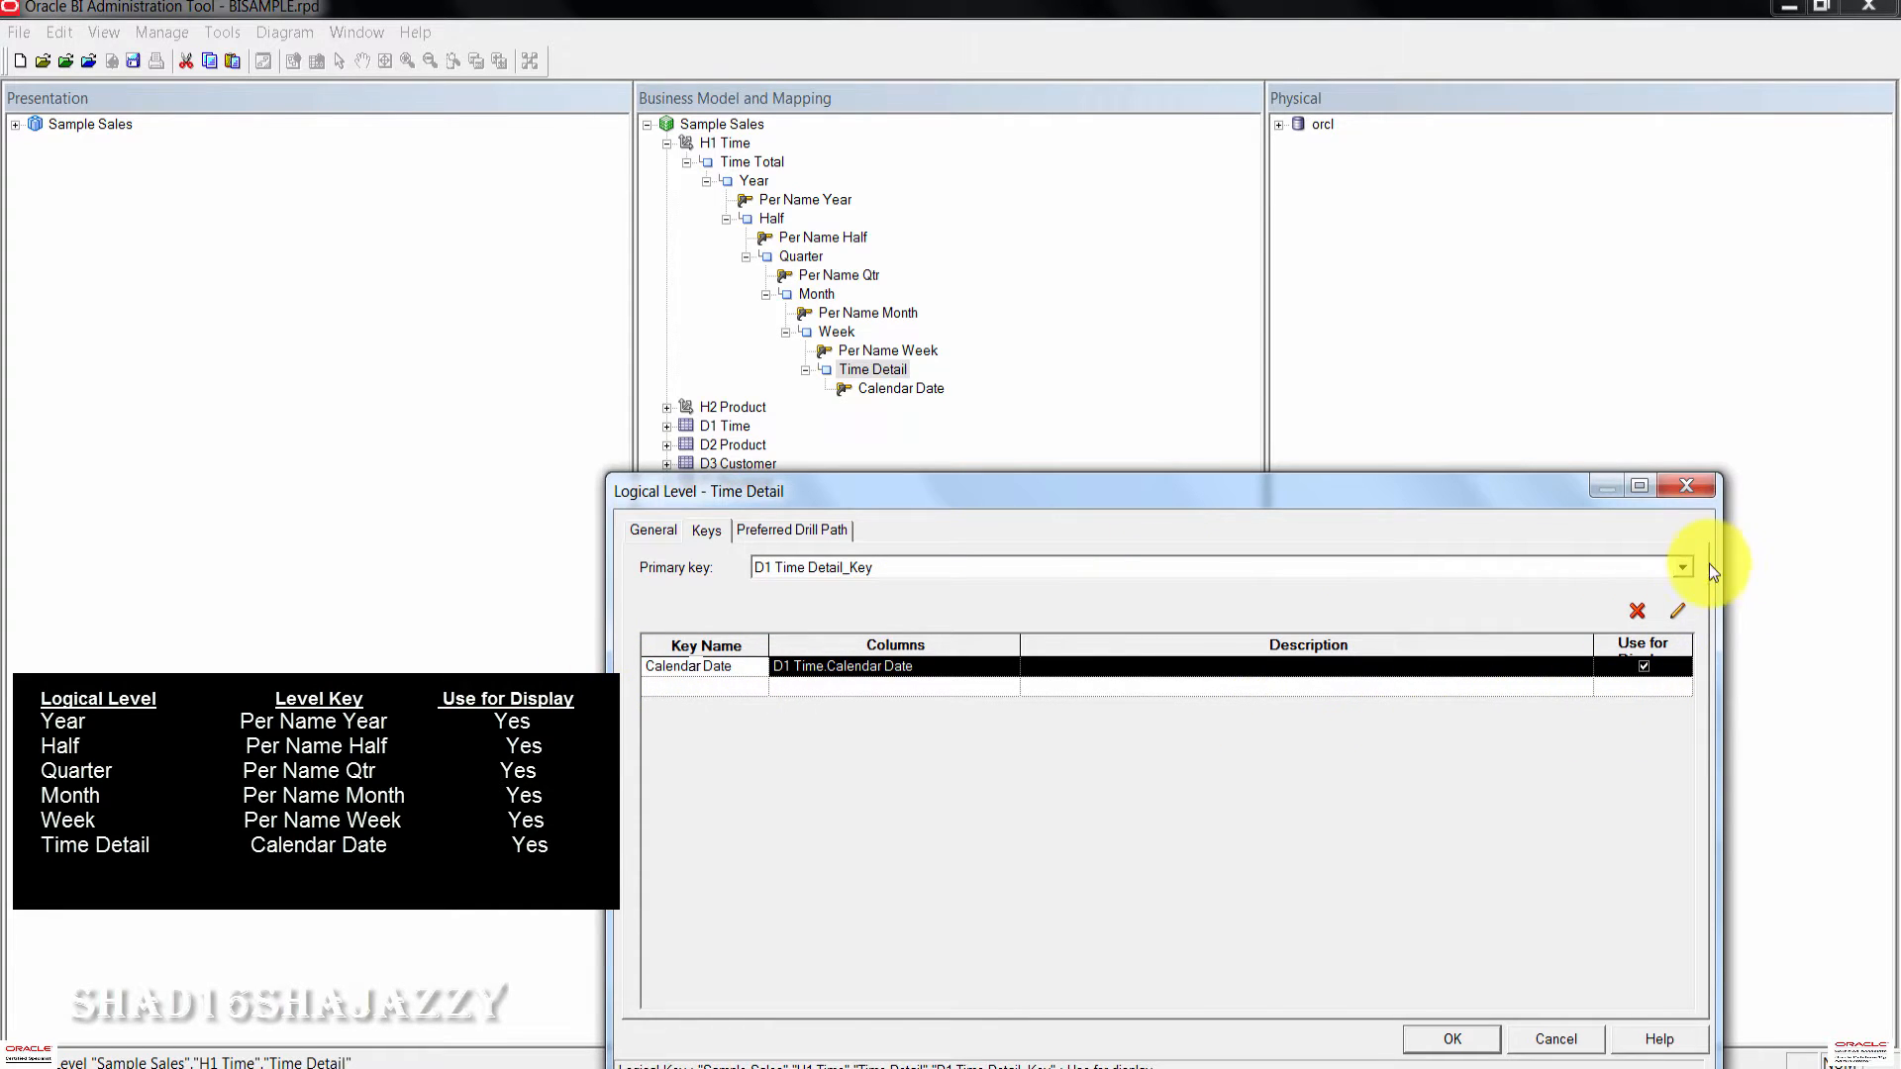
pyautogui.click(1681, 568)
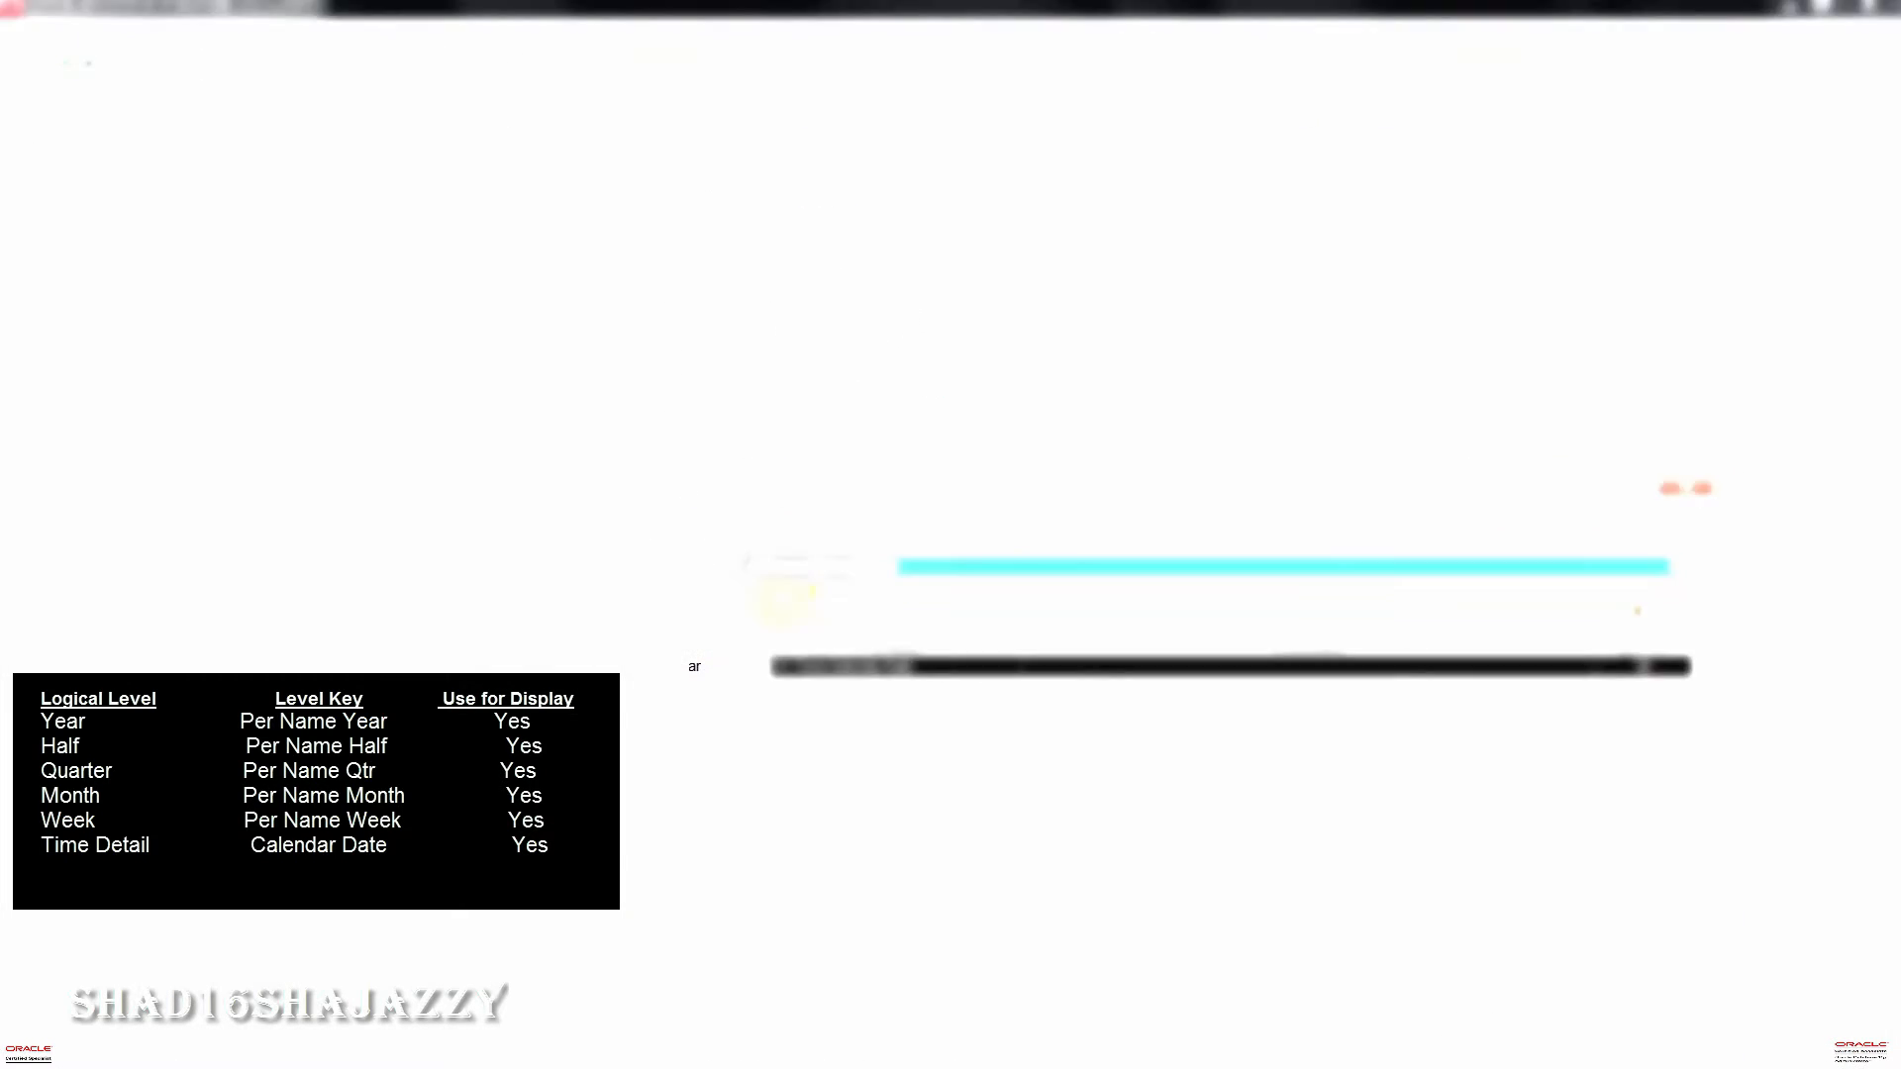
pyautogui.click(884, 801)
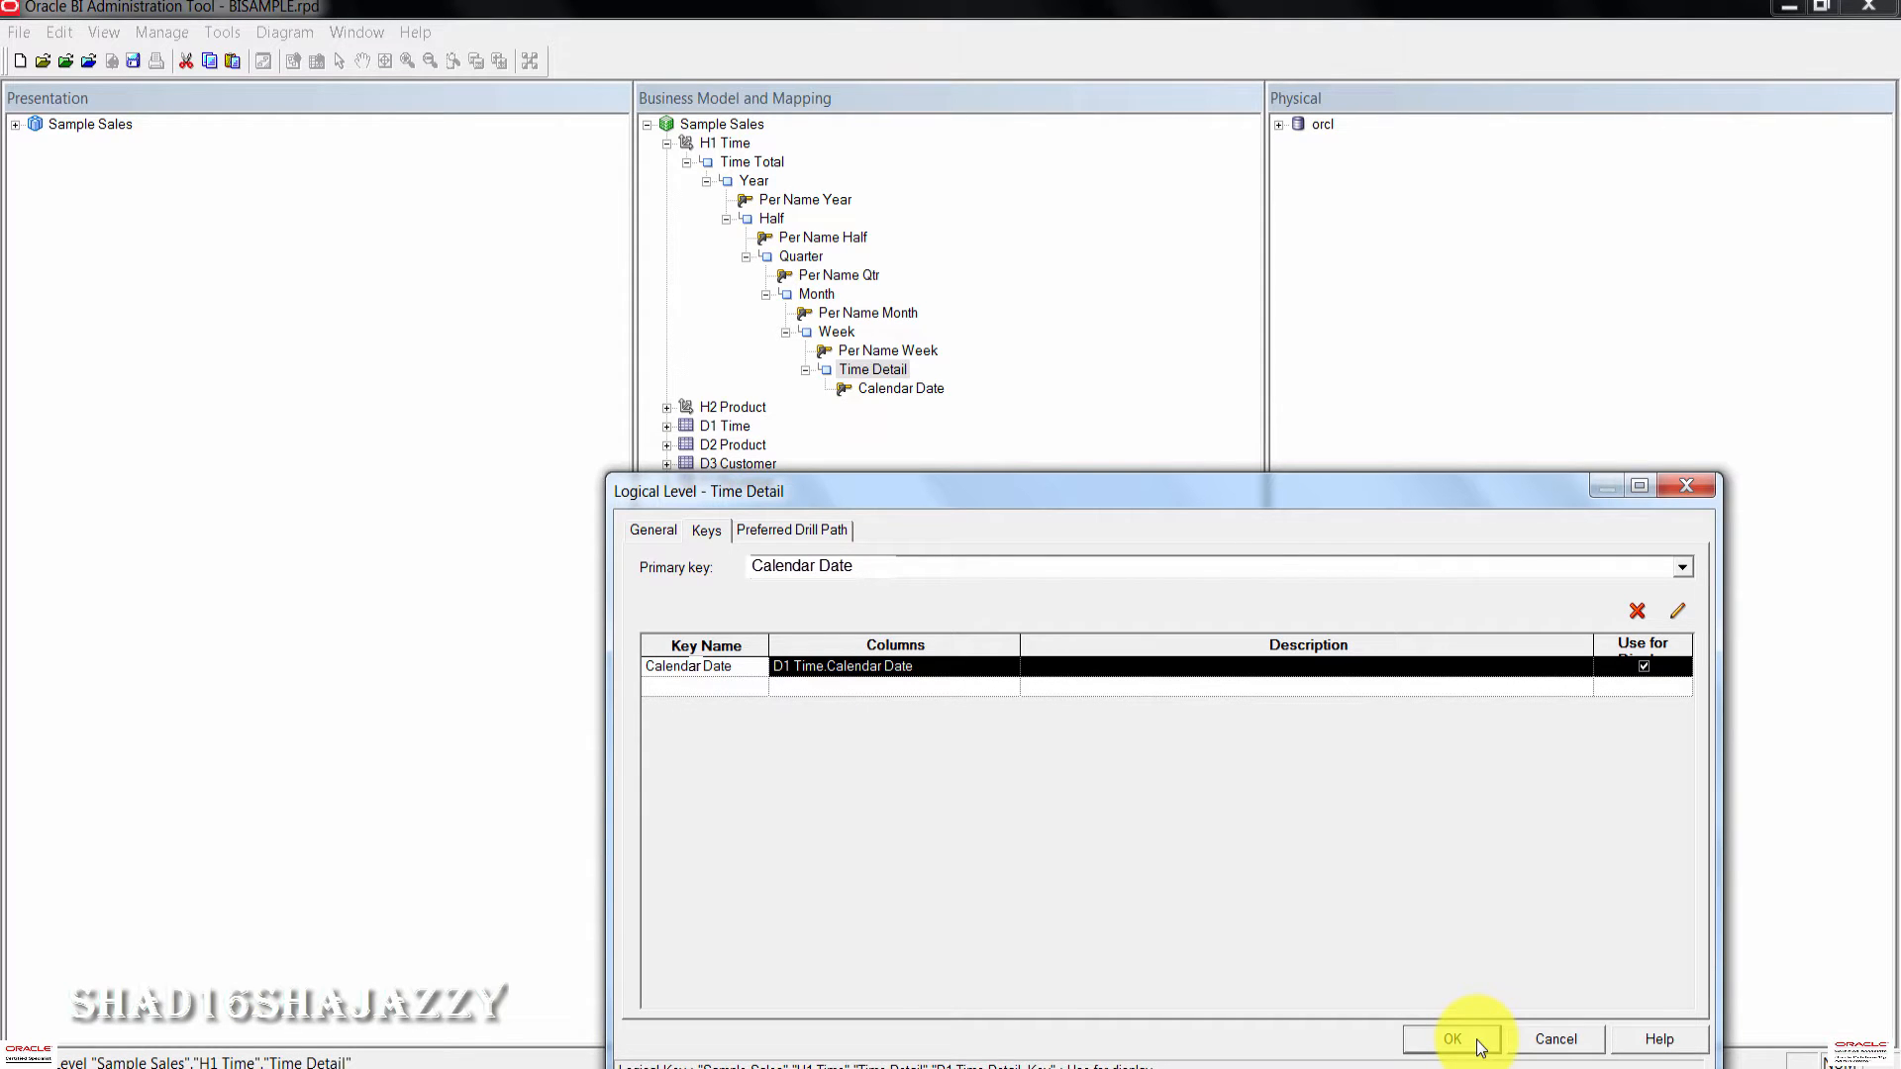
pyautogui.click(1476, 1039)
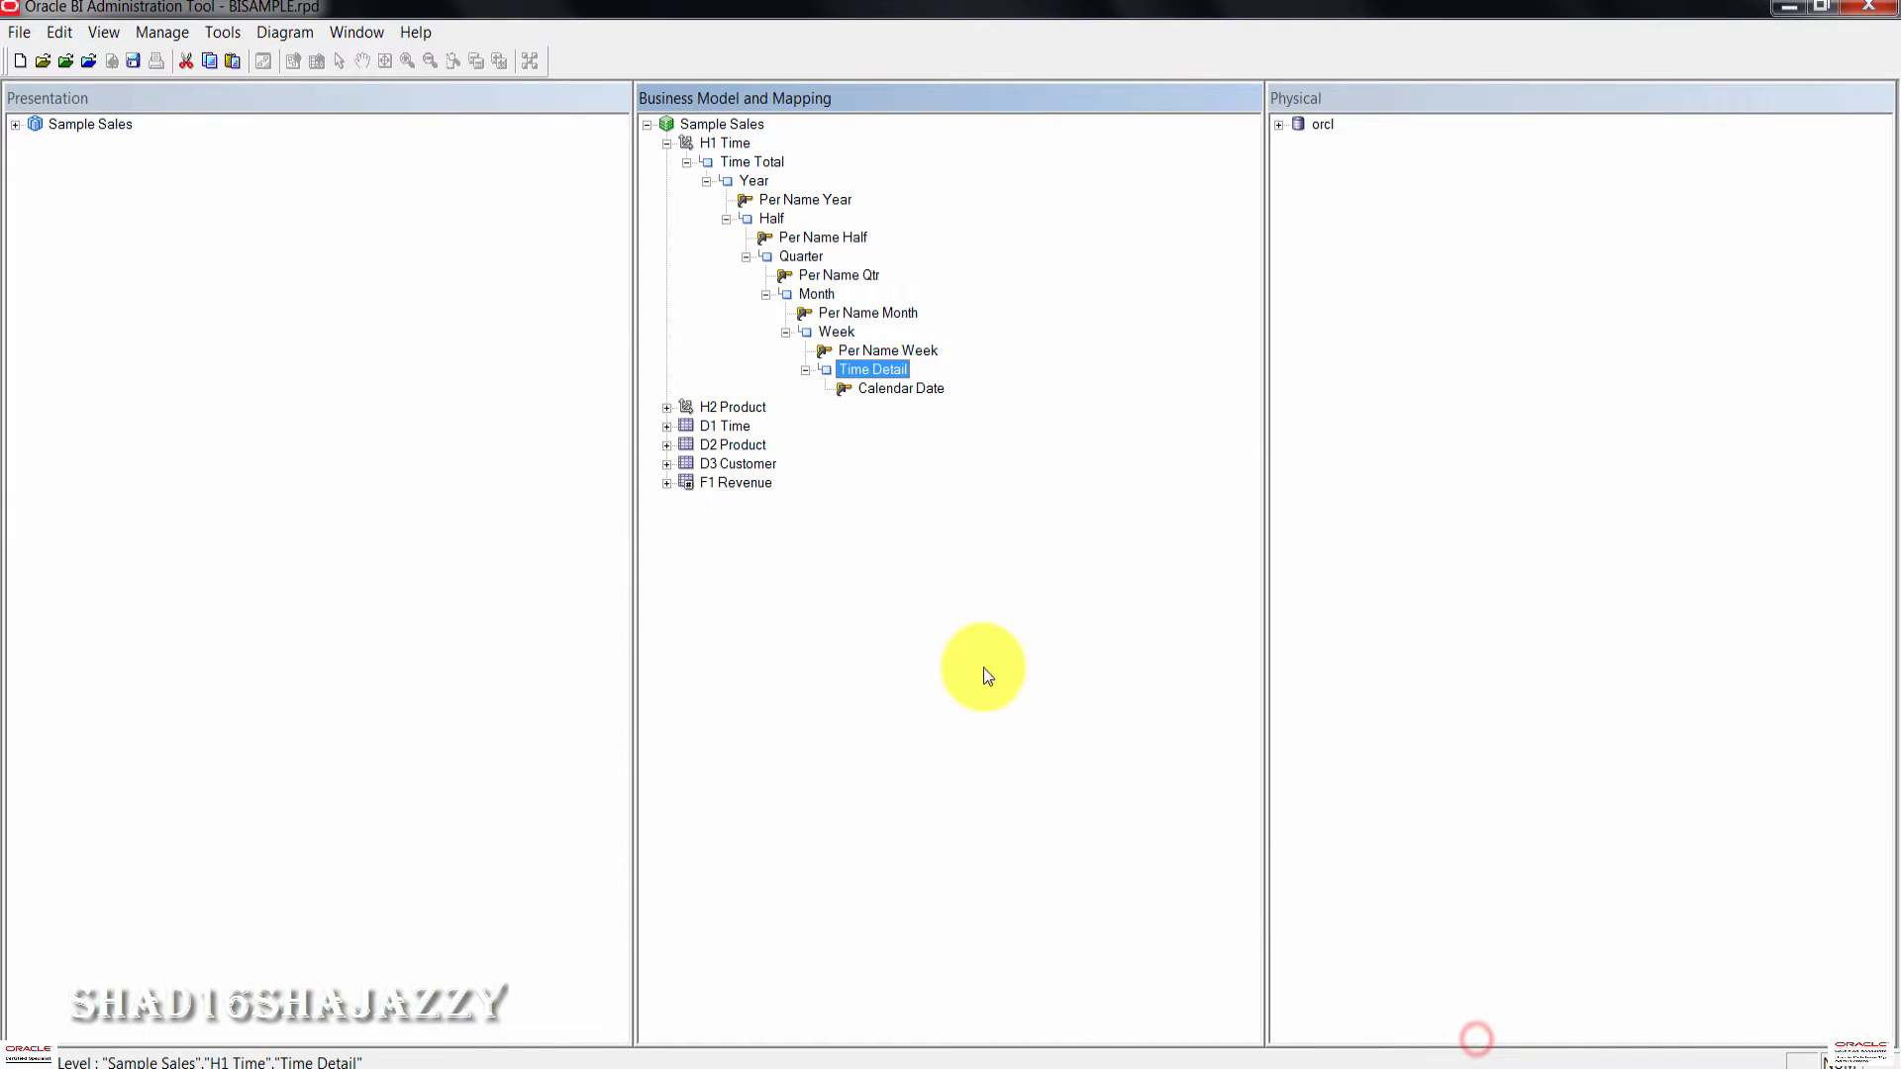
pyautogui.click(925, 624)
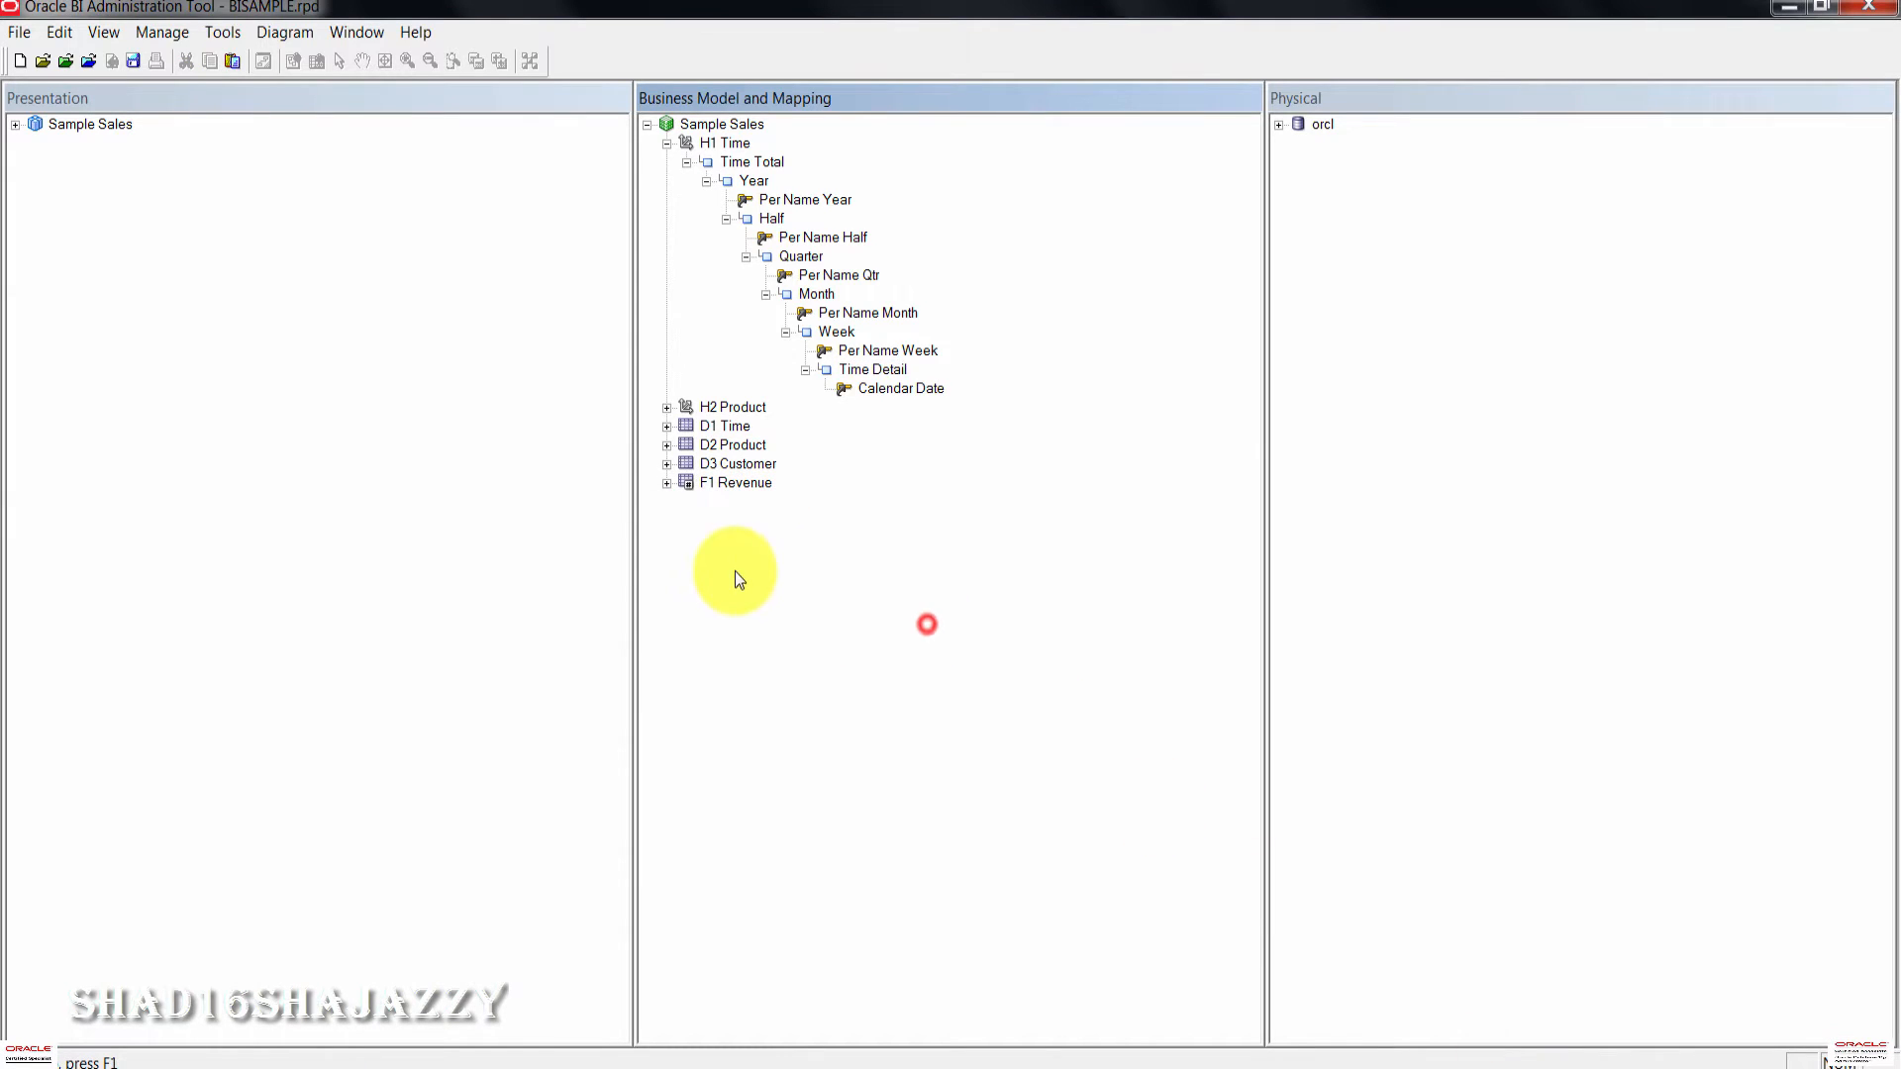
# Step: Review the Calendar Date logical column's source, general properties and level assignment
pyautogui.click(903, 390)
pyautogui.doubleClick(905, 390)
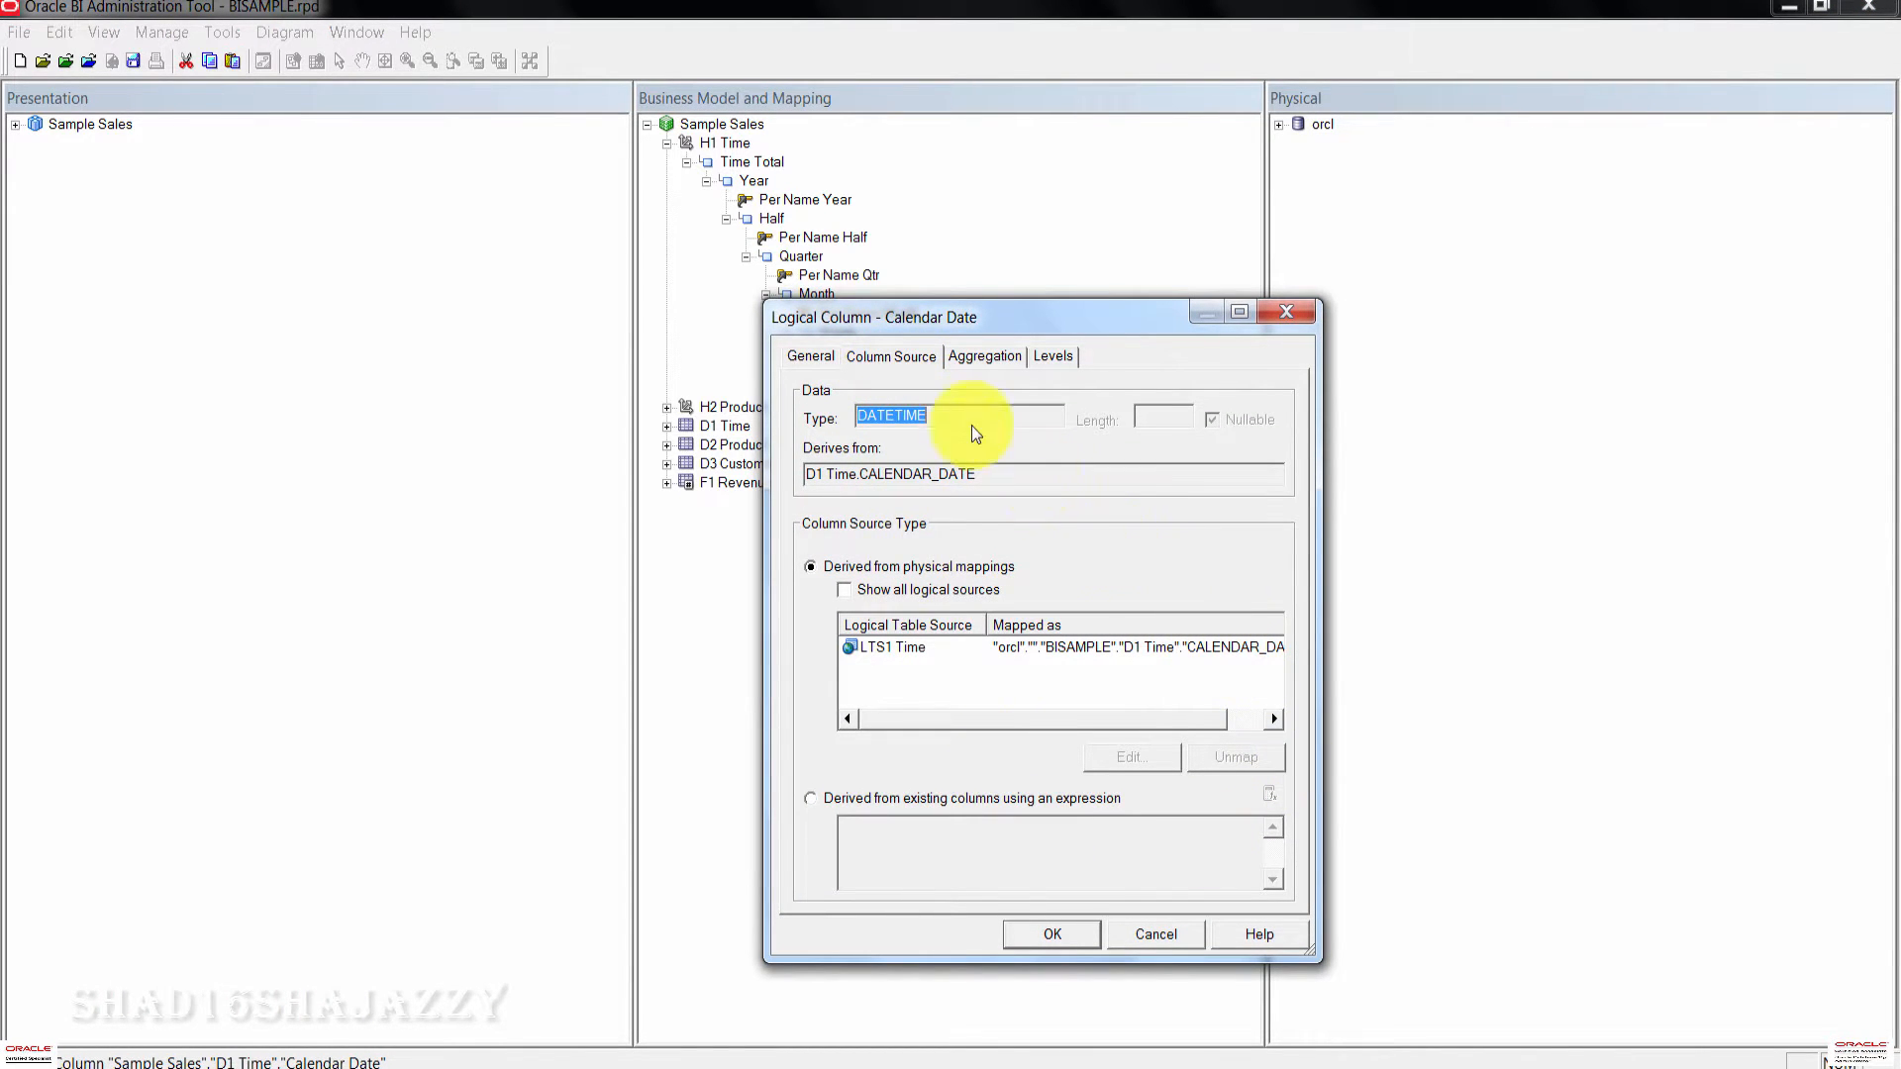
pyautogui.click(825, 358)
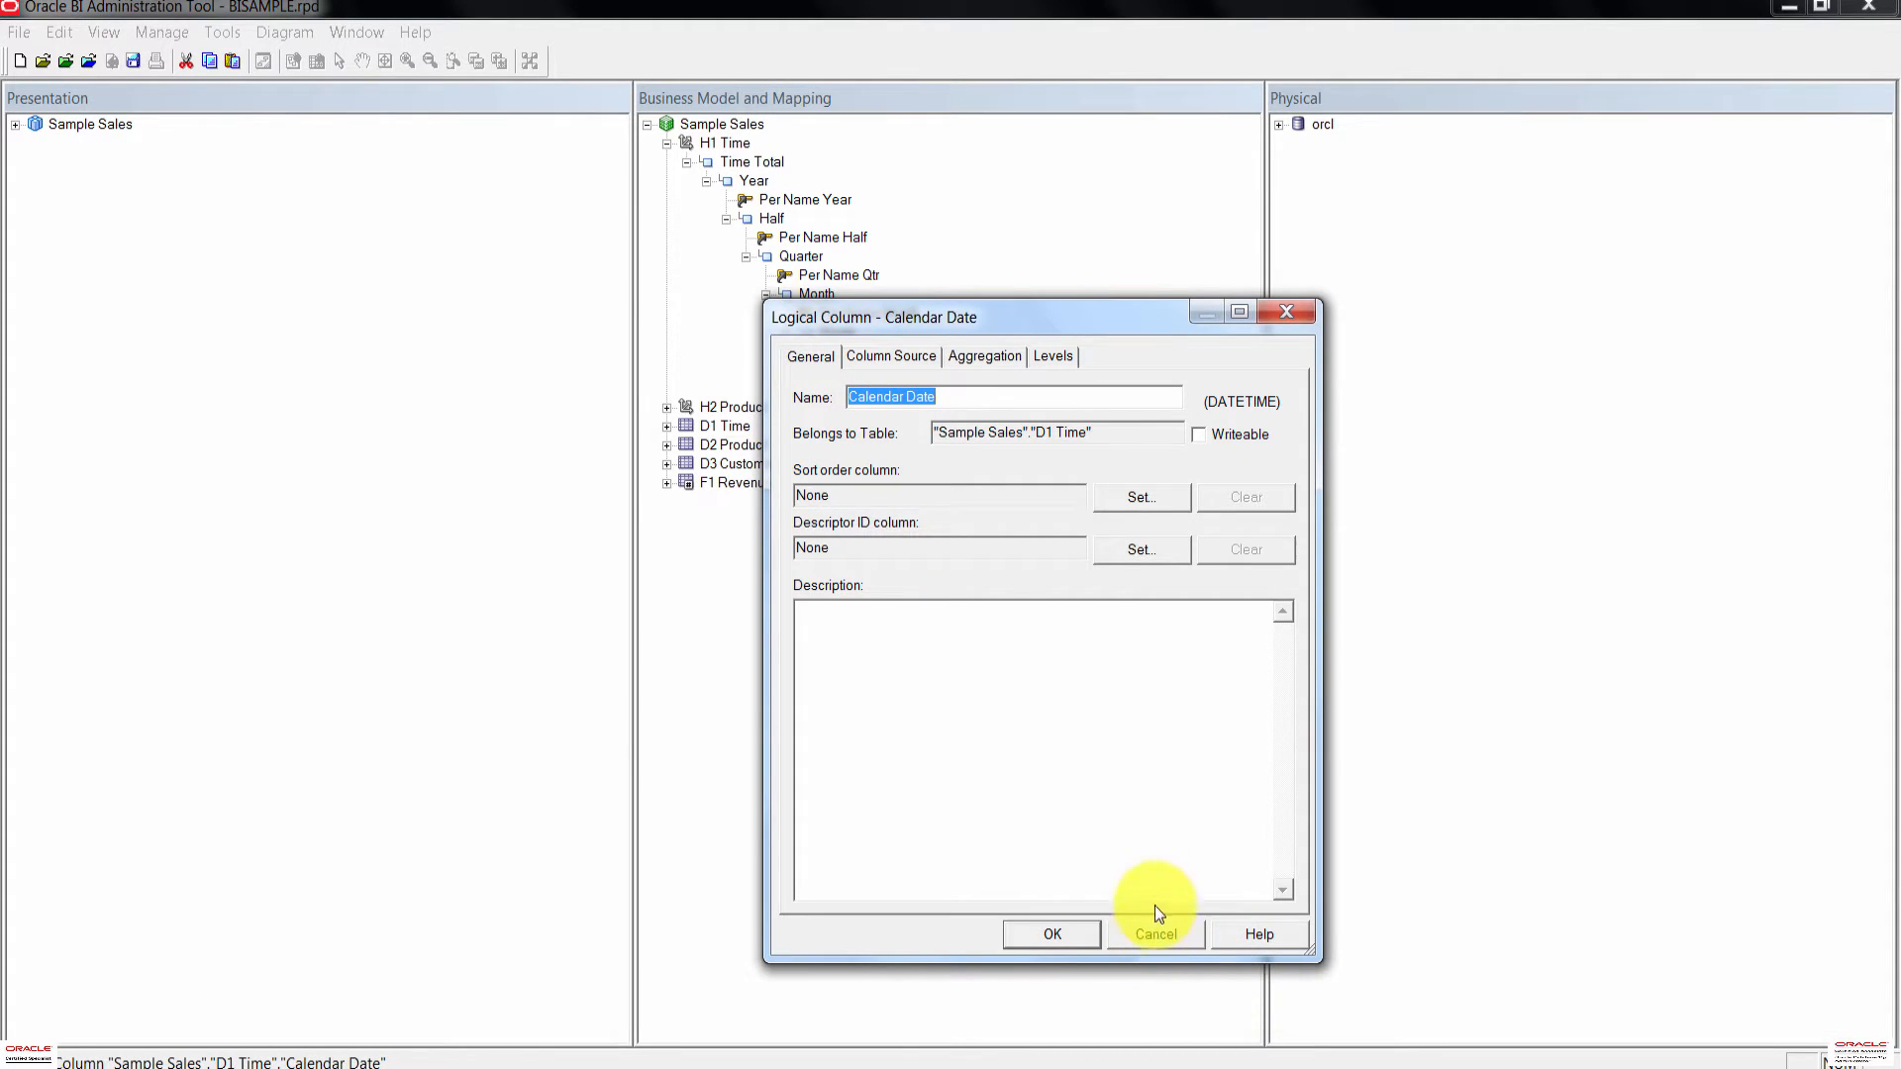
pyautogui.click(1055, 358)
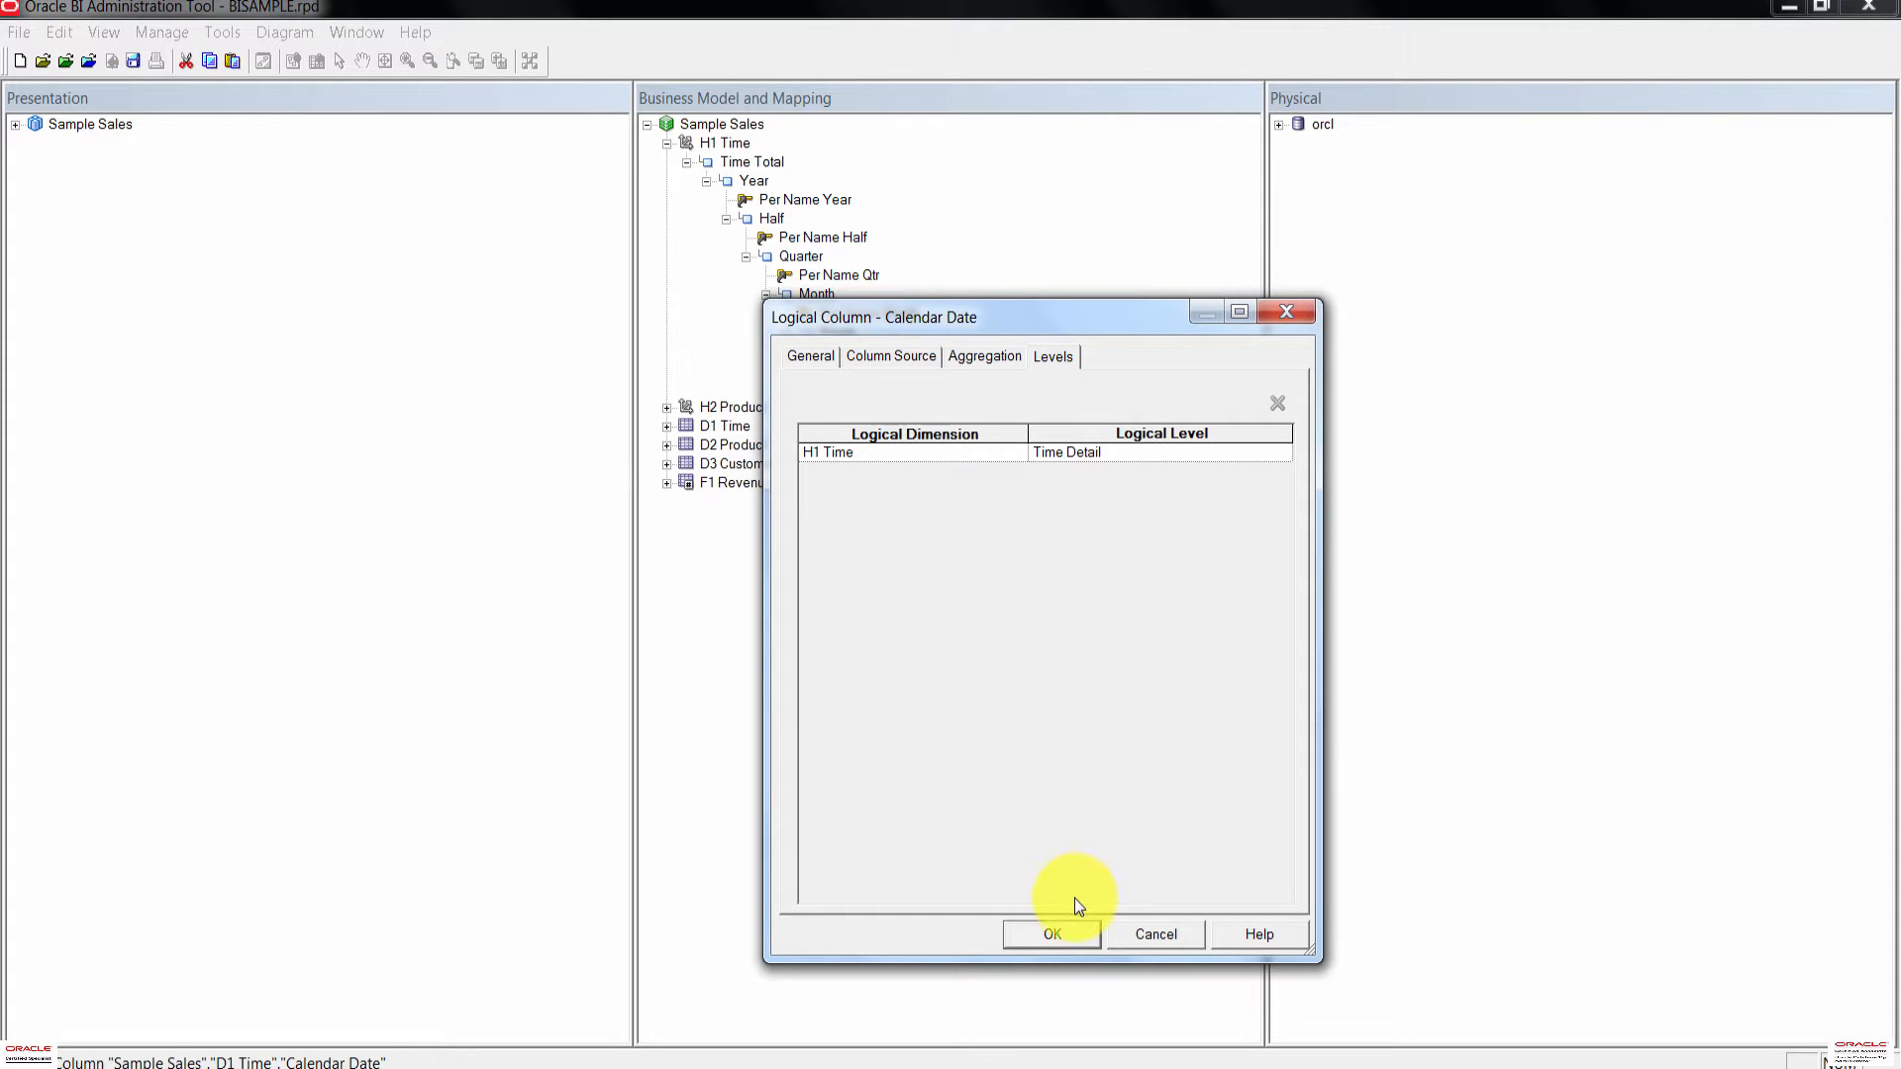
pyautogui.click(1071, 934)
pyautogui.click(843, 631)
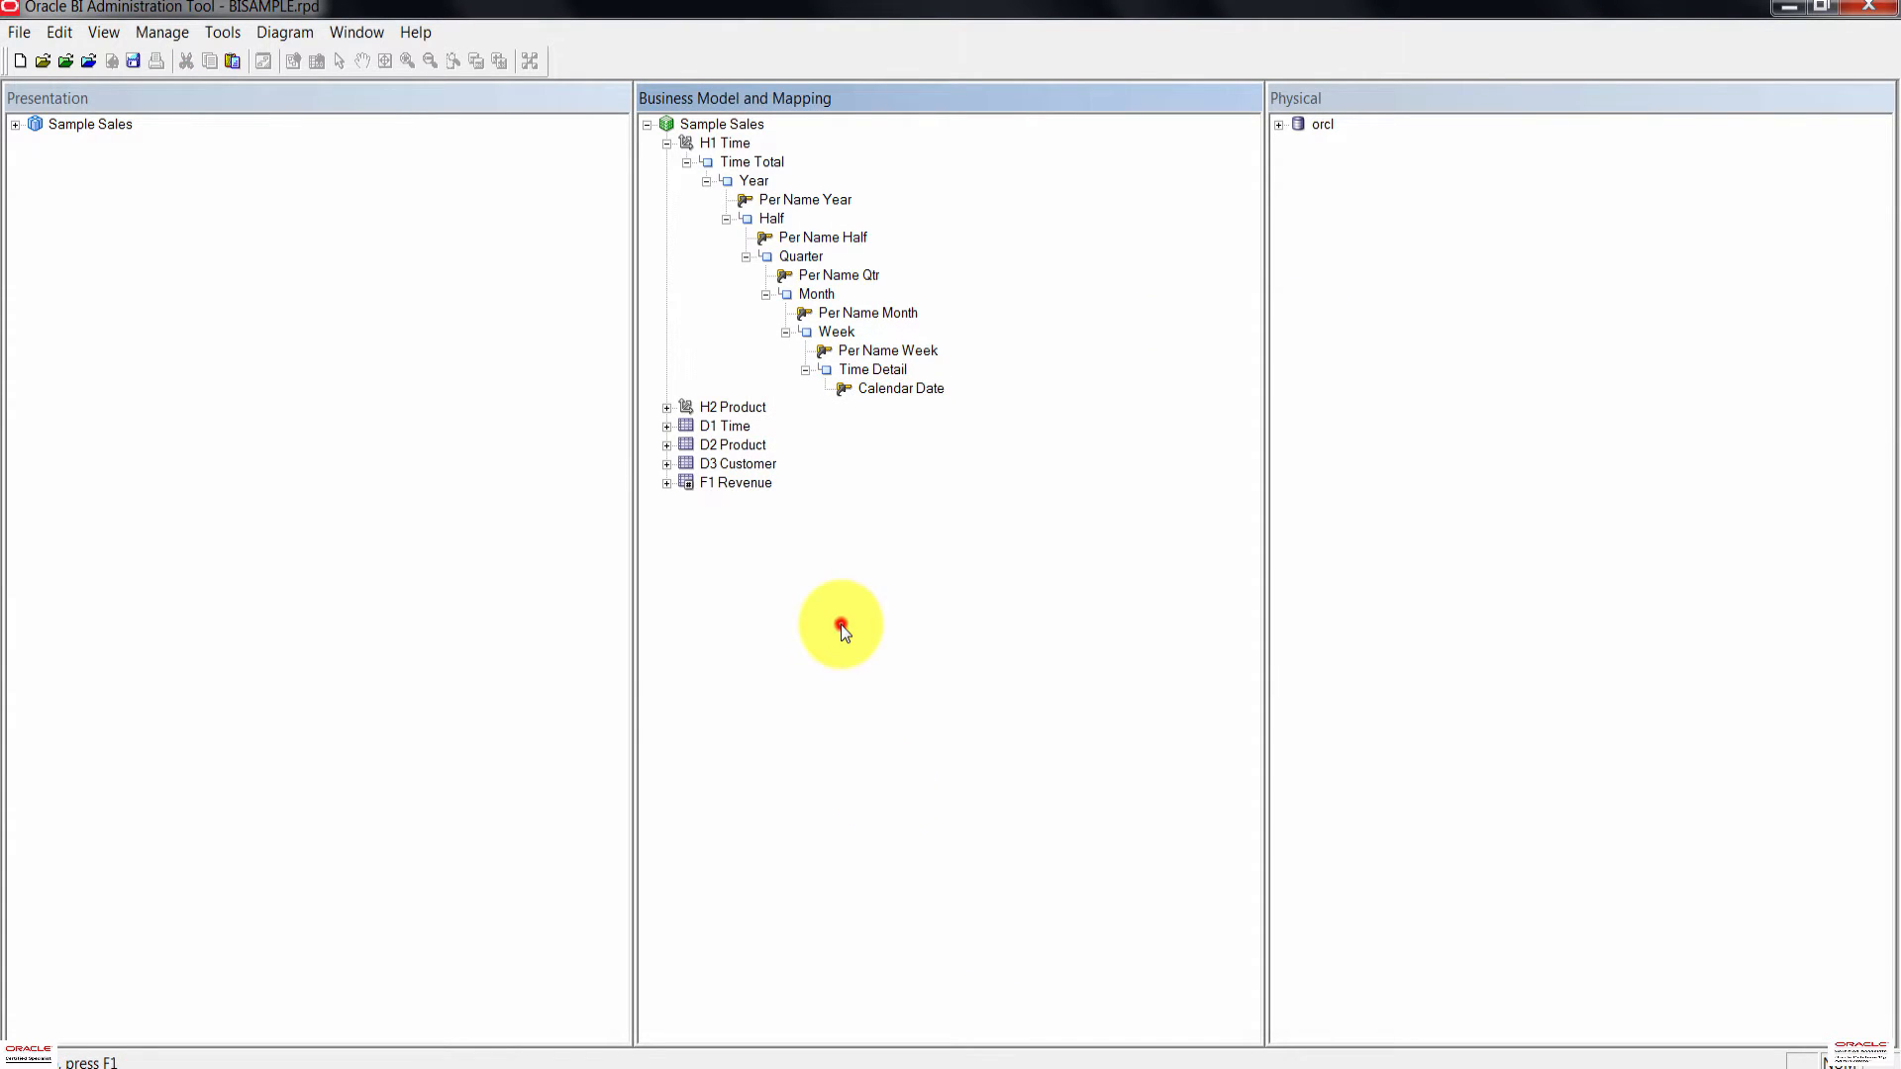
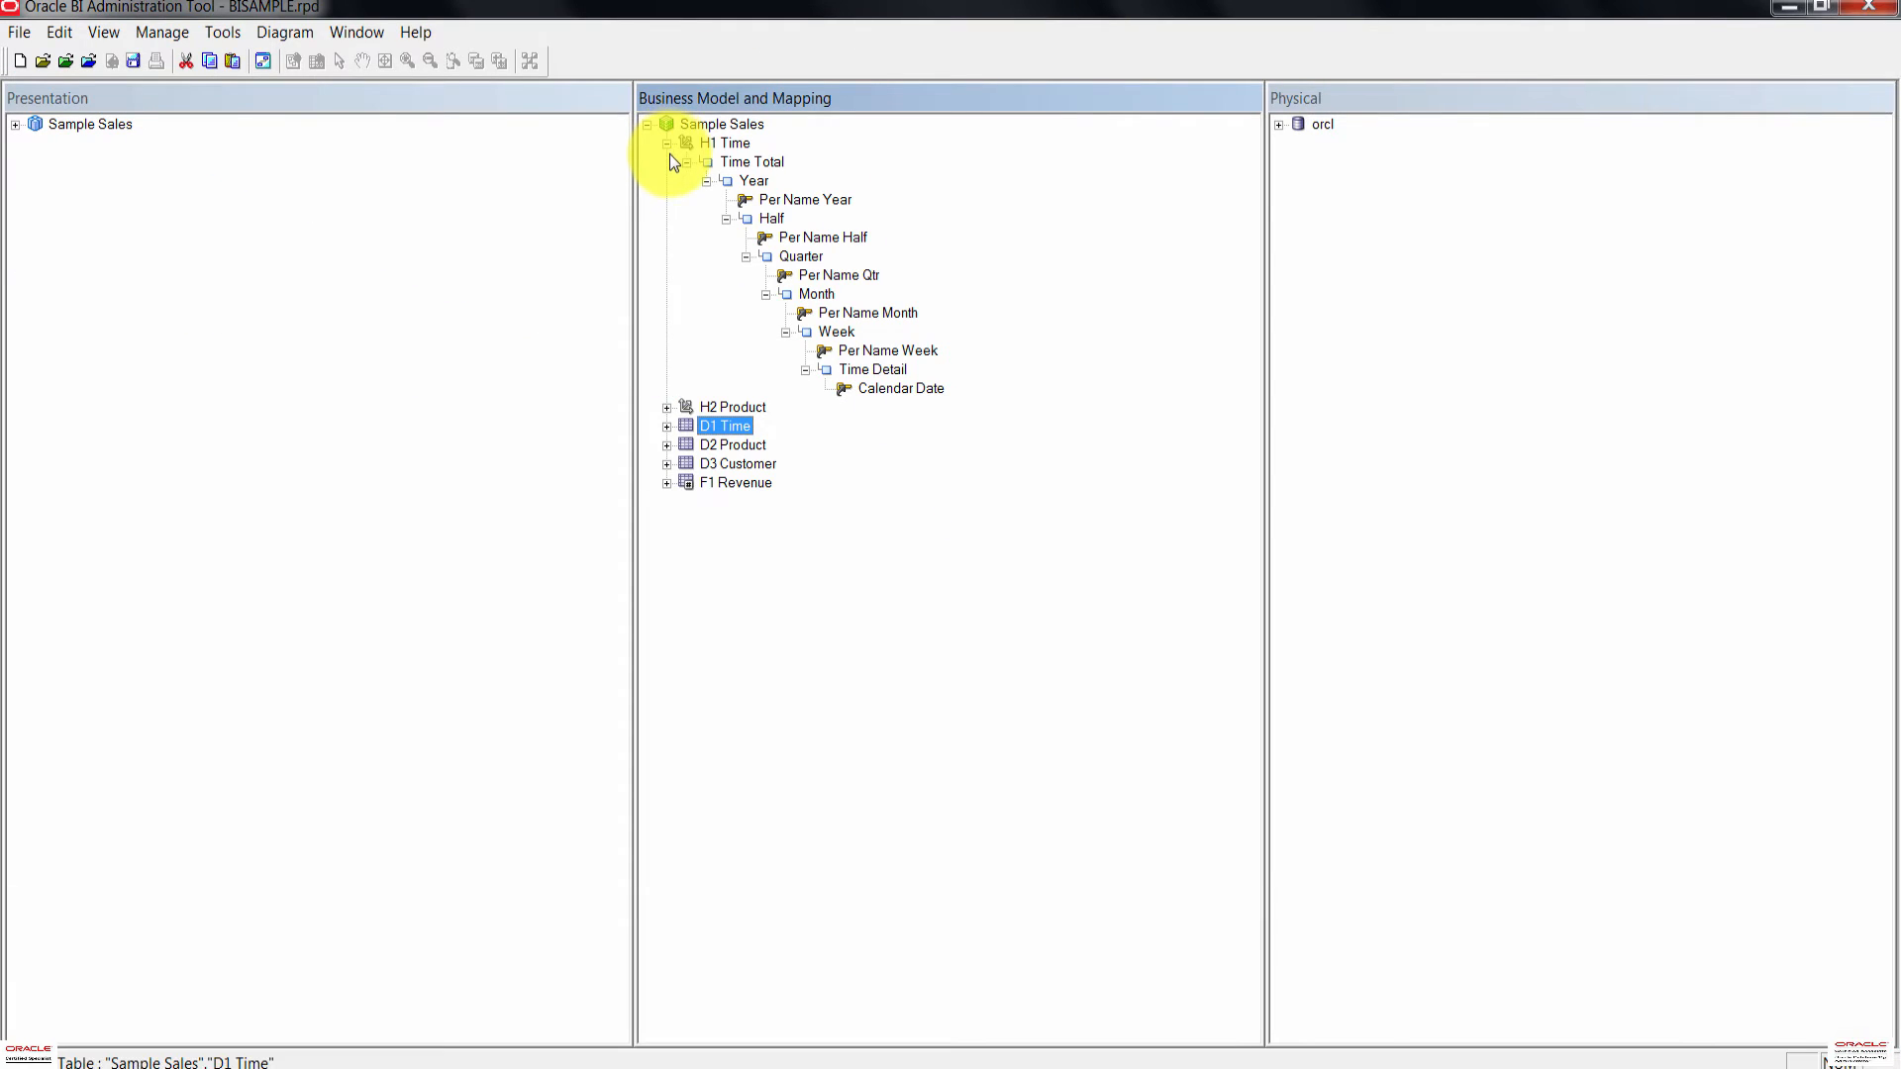
# Step: Collapse the H1 Time hierarchy and create a logical dimension with a level-based hierarchy from the D3 Customer table
pyautogui.click(686, 163)
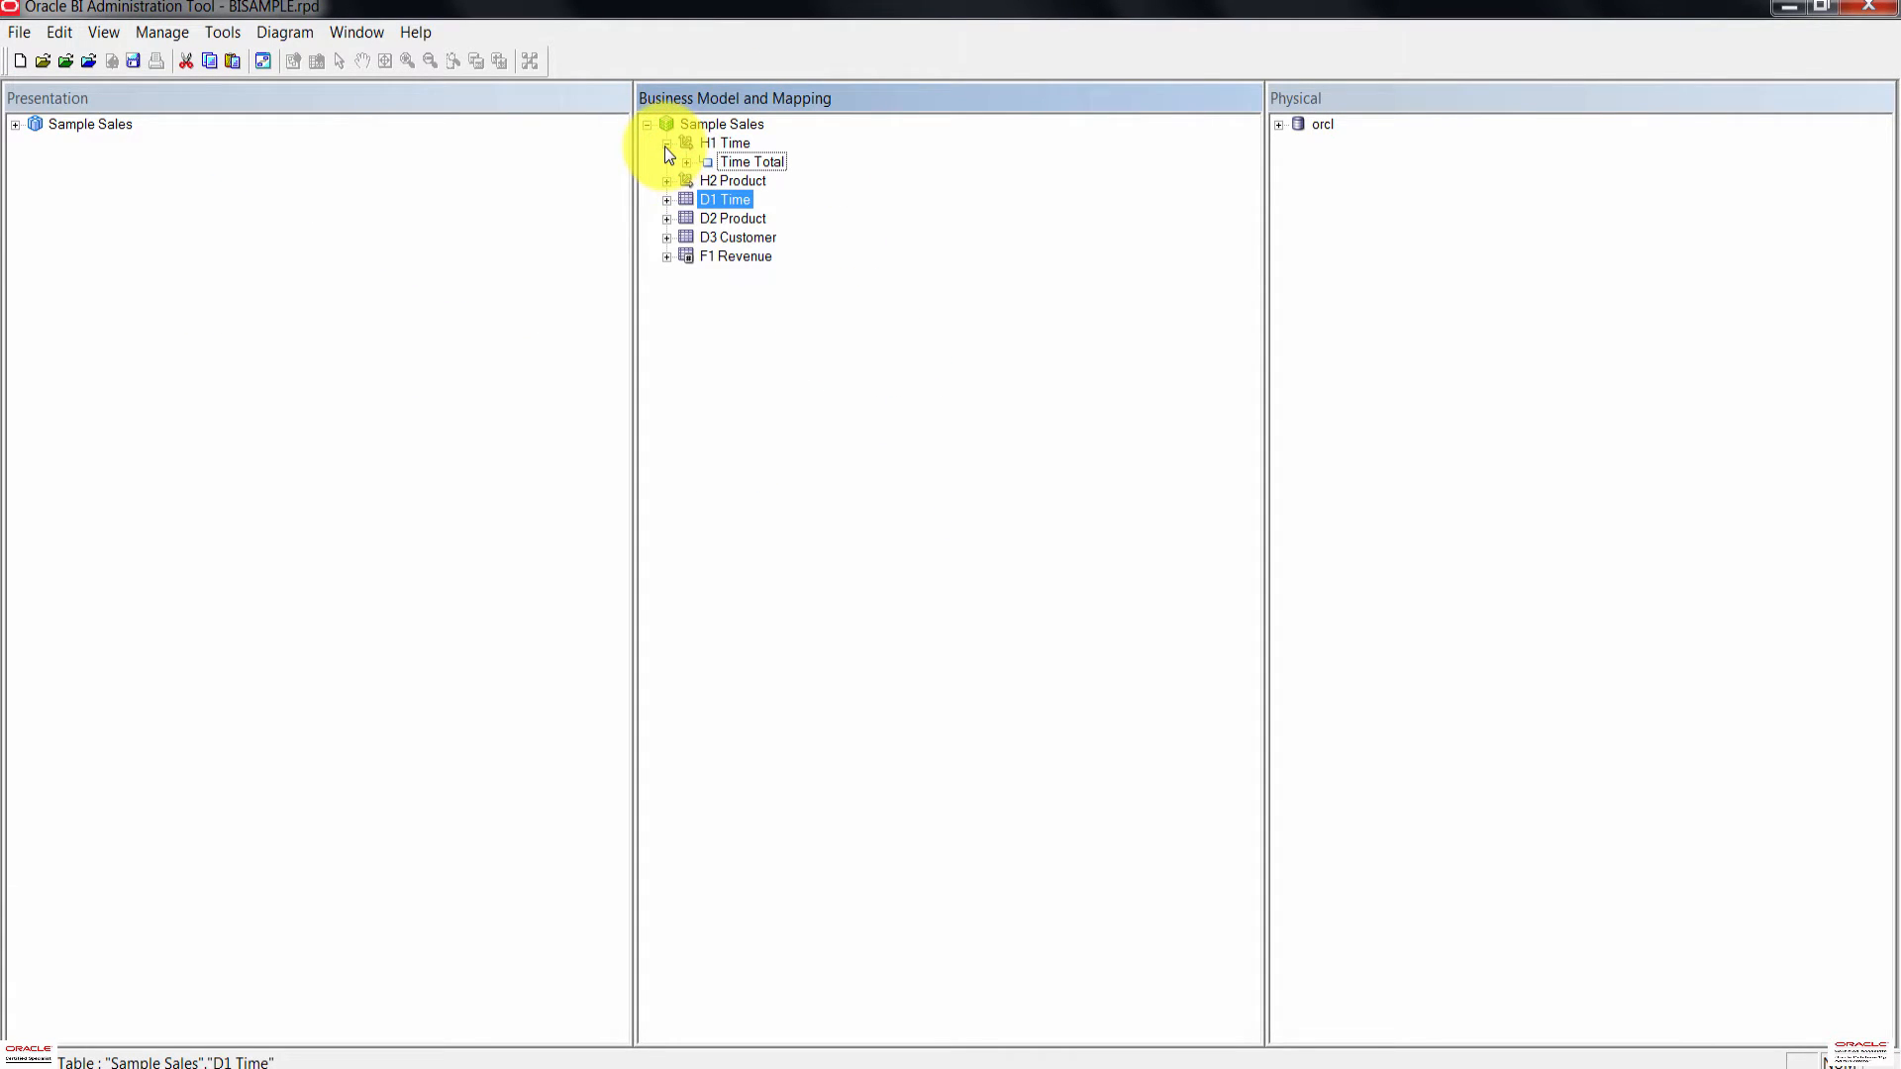
pyautogui.click(665, 146)
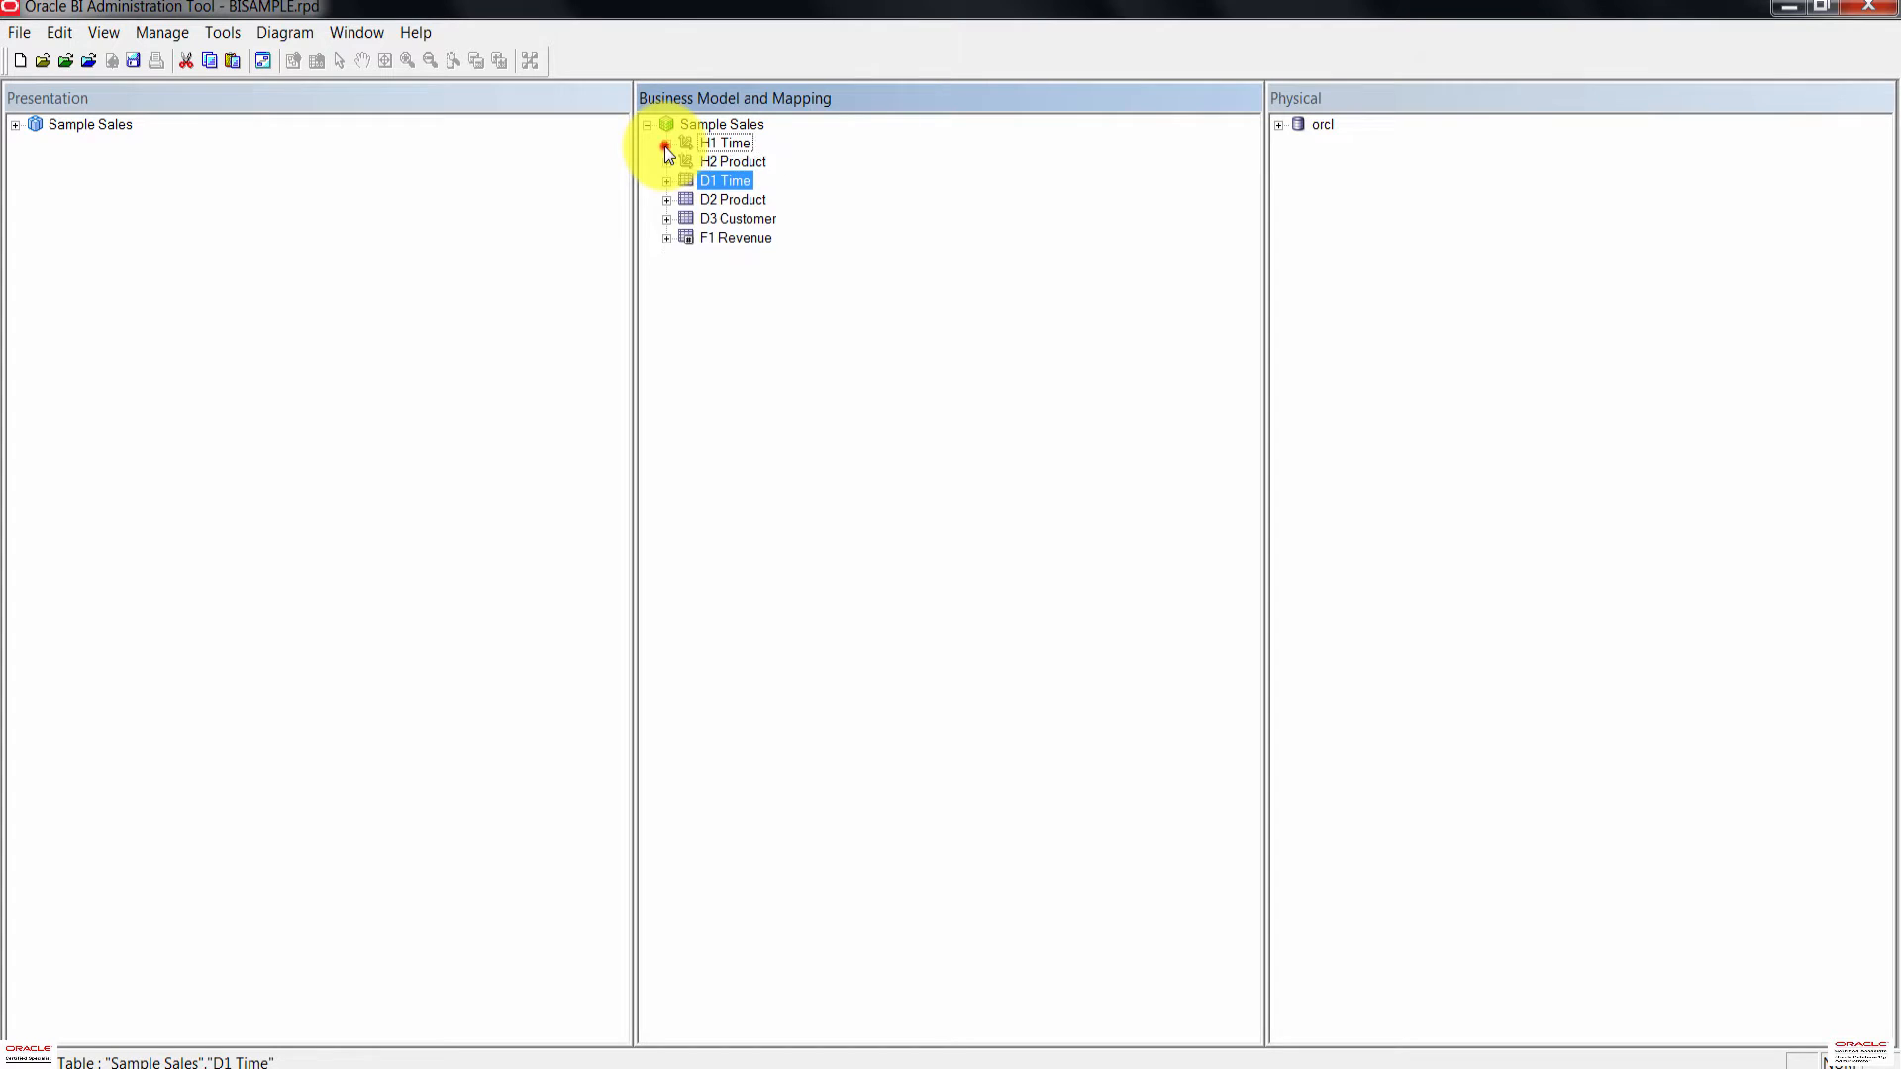
pyautogui.click(774, 171)
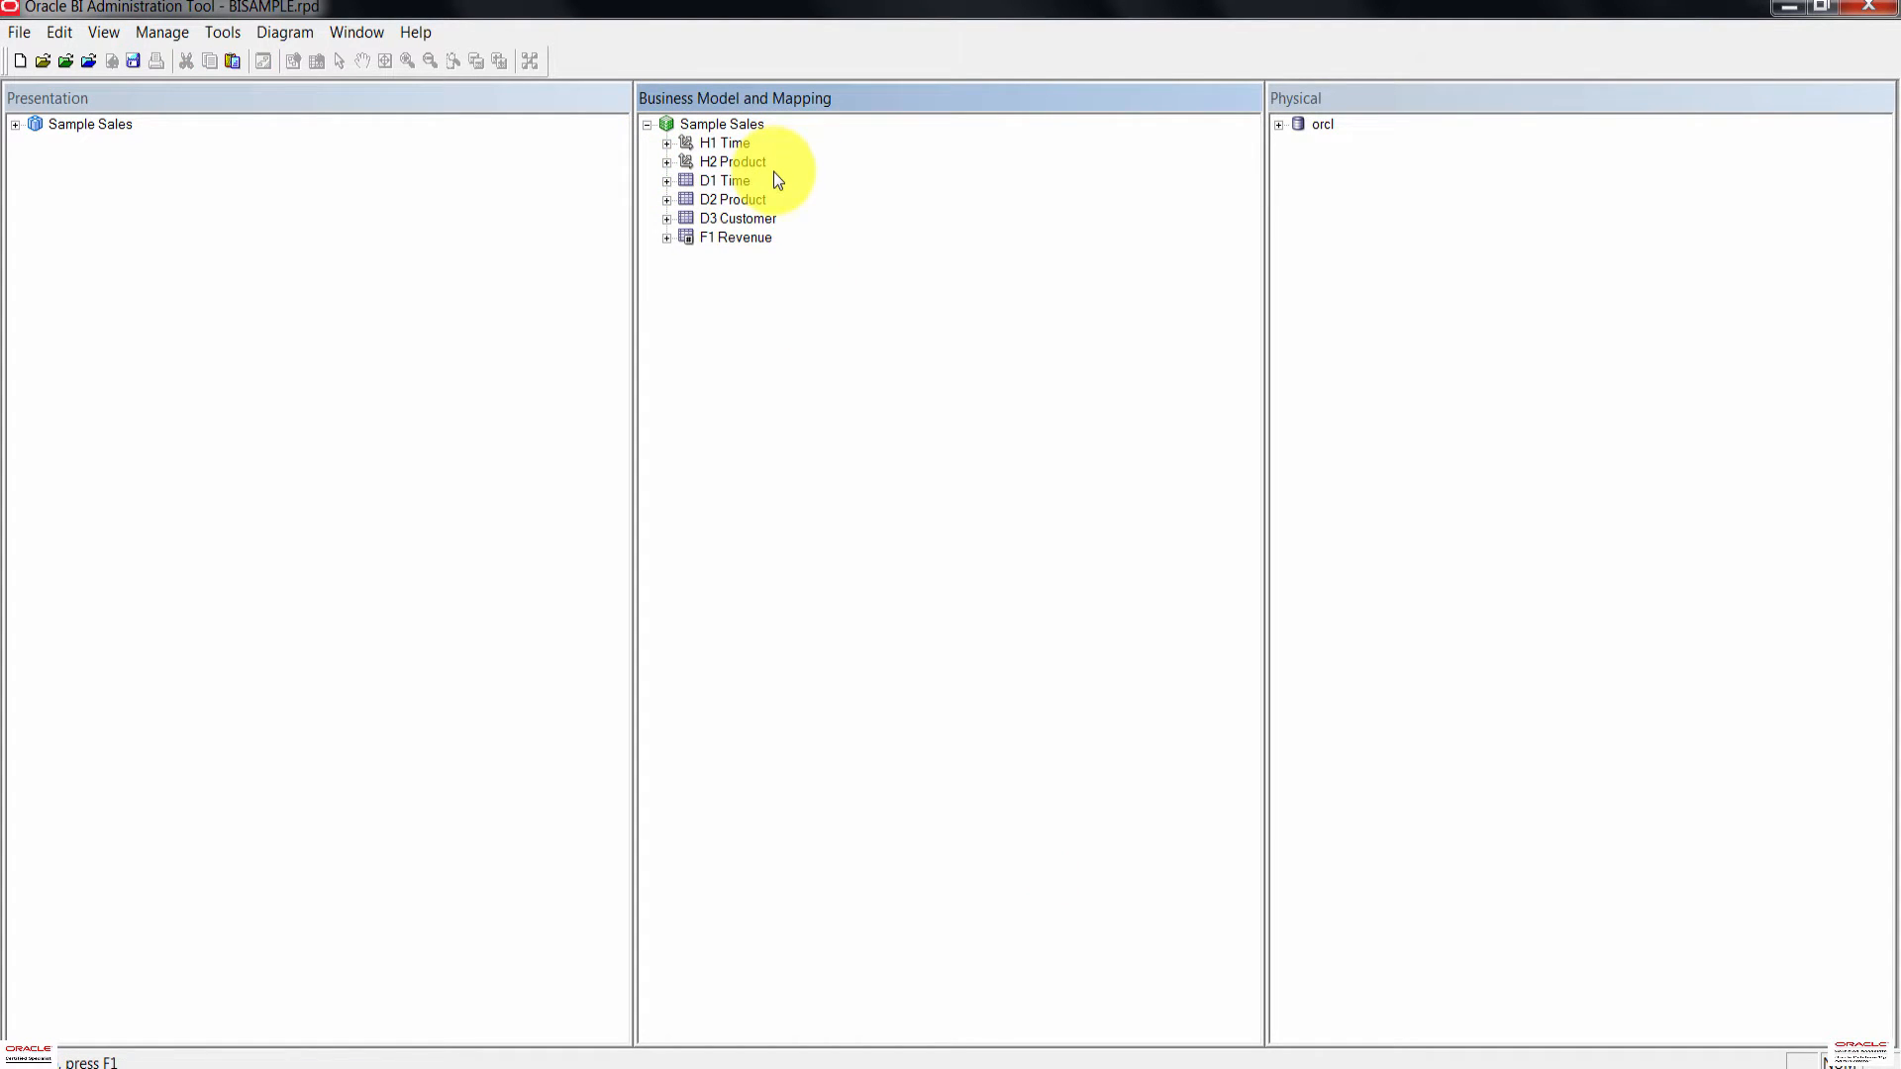
pyautogui.click(743, 219)
pyautogui.rightClick(743, 222)
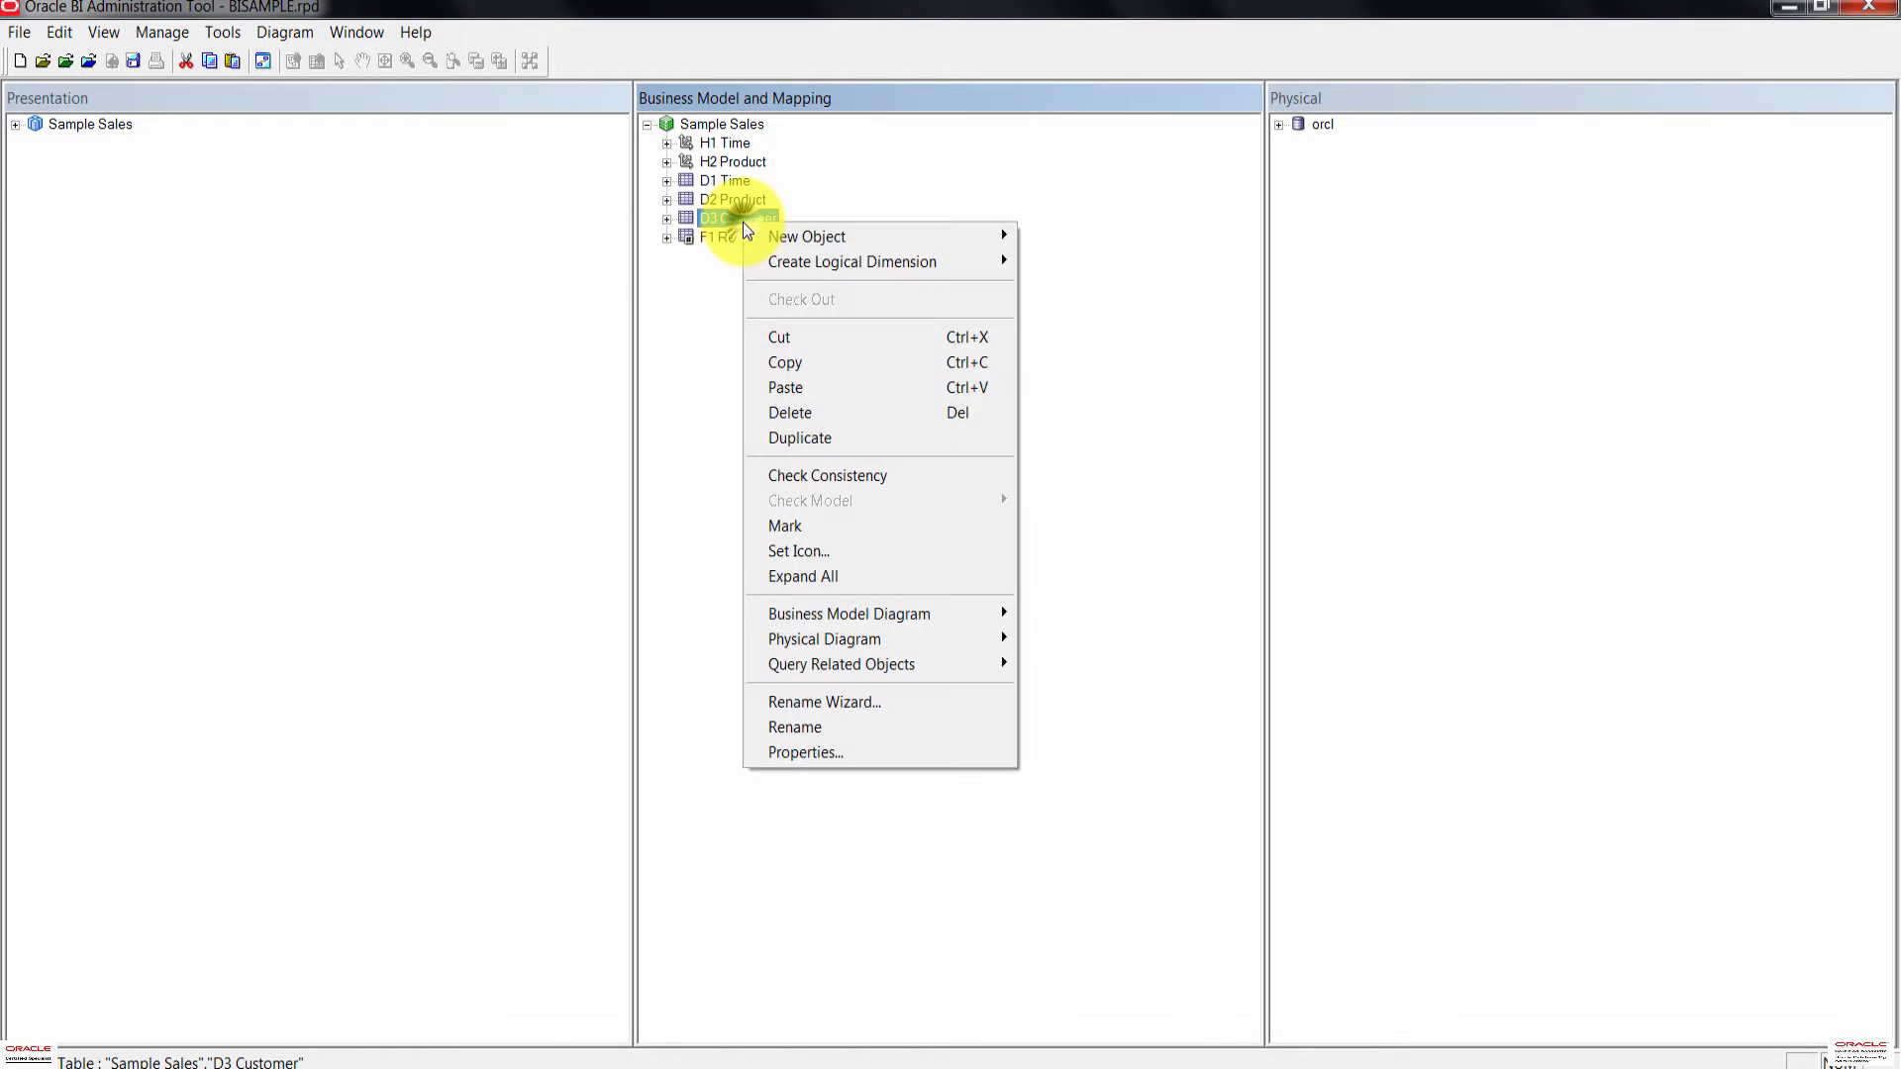
pyautogui.moveTo(909, 264)
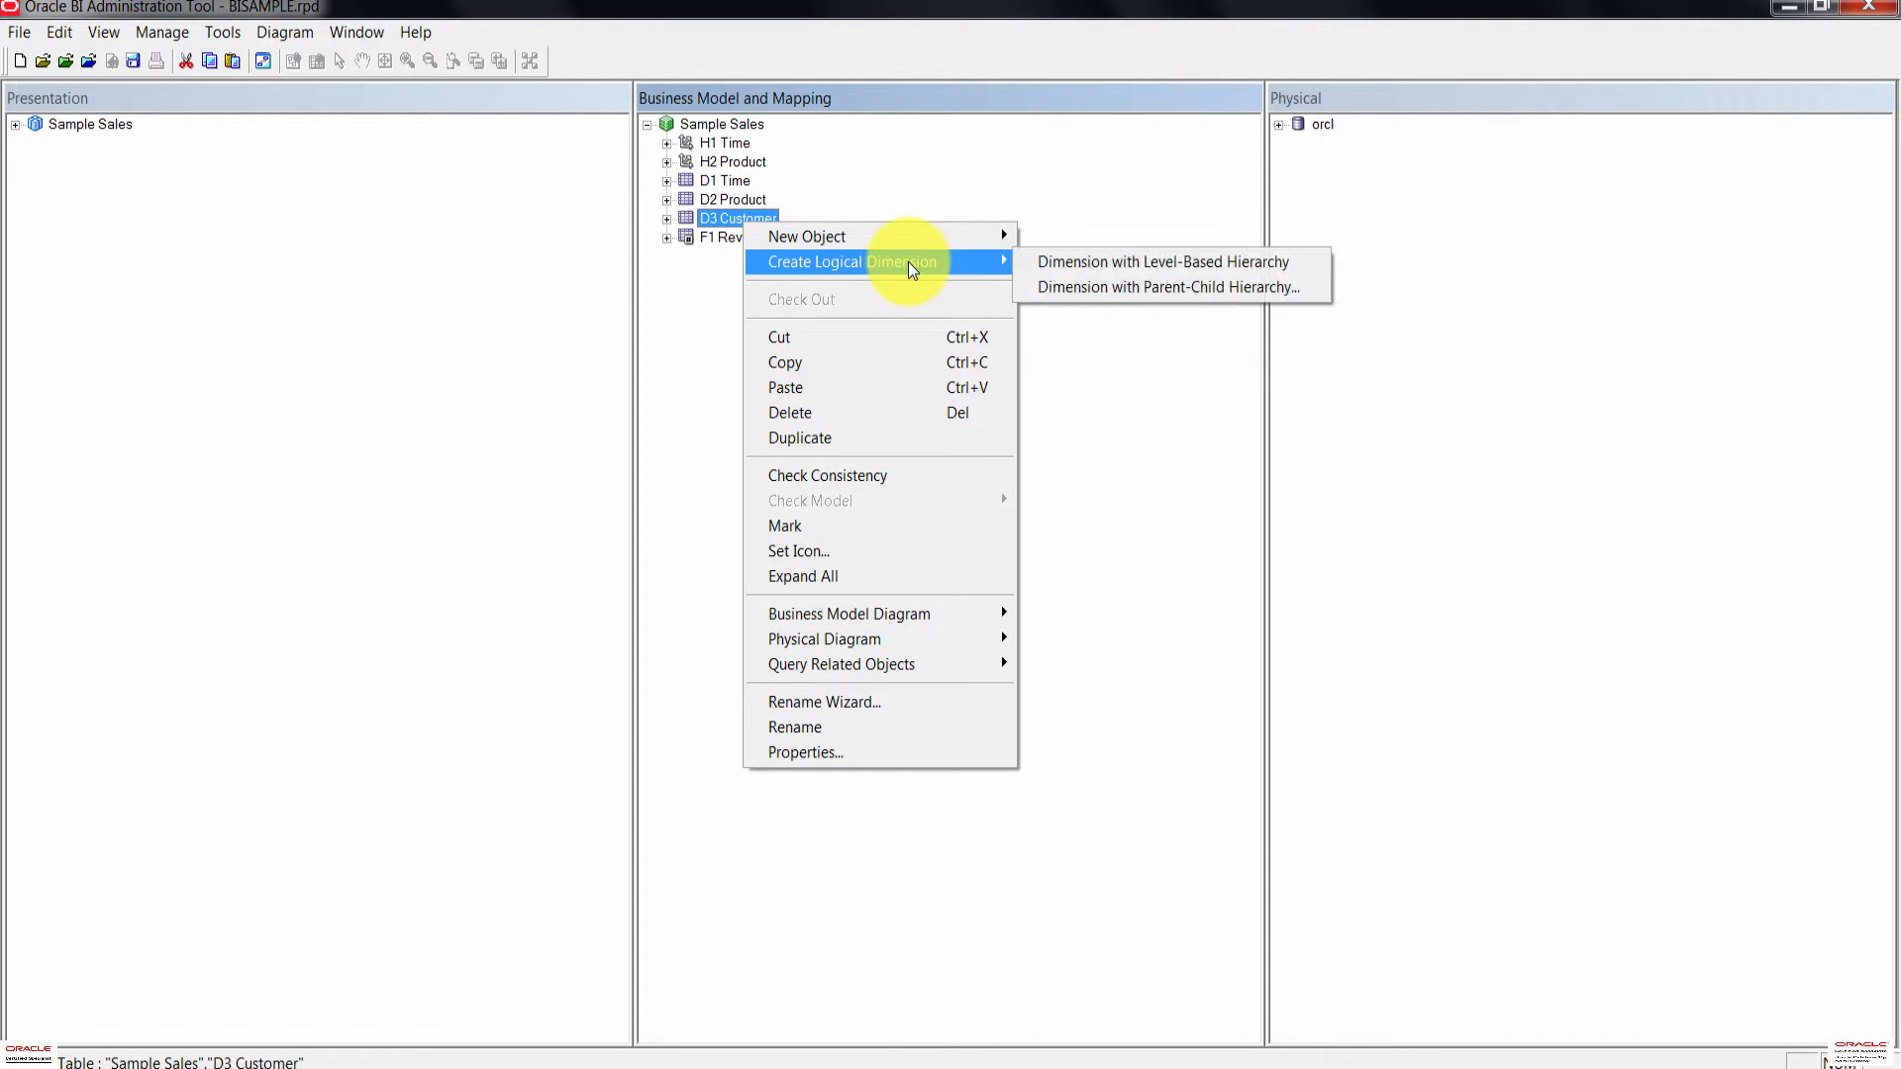
pyautogui.click(1165, 264)
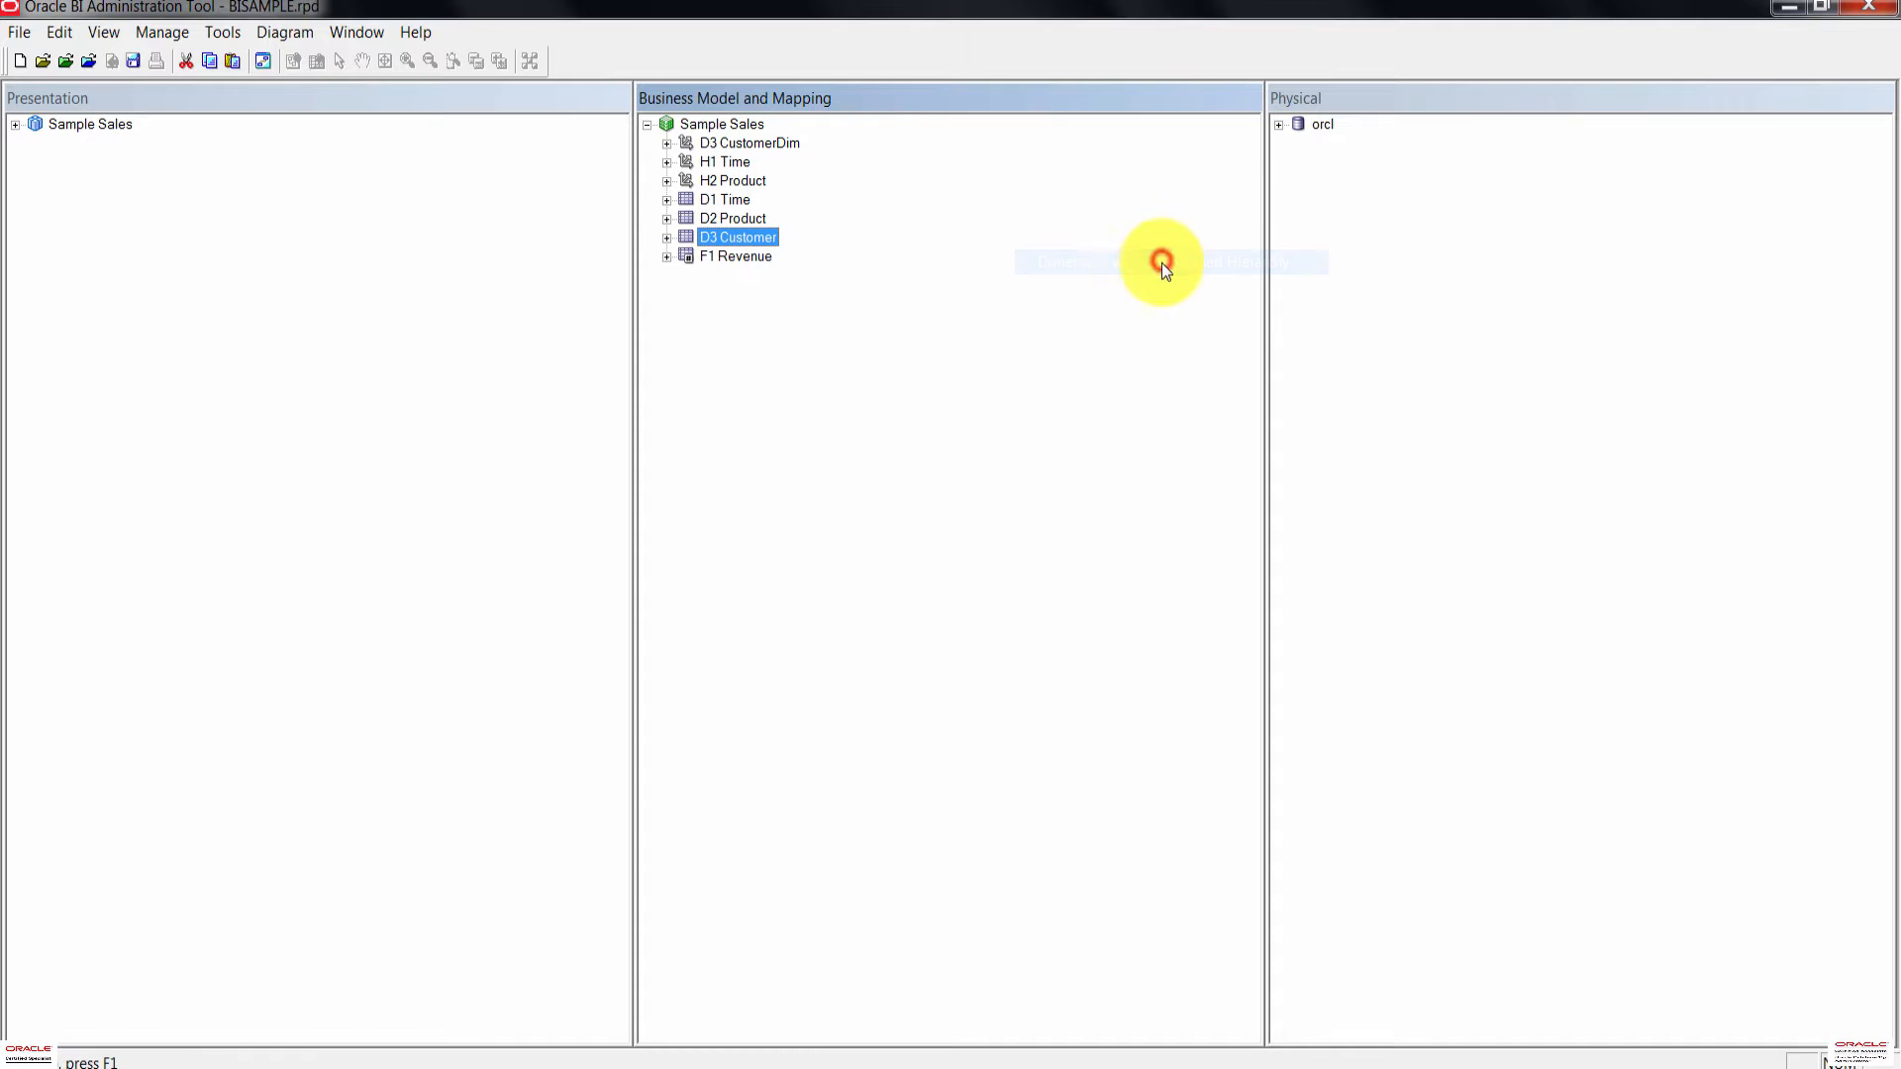
pyautogui.click(798, 407)
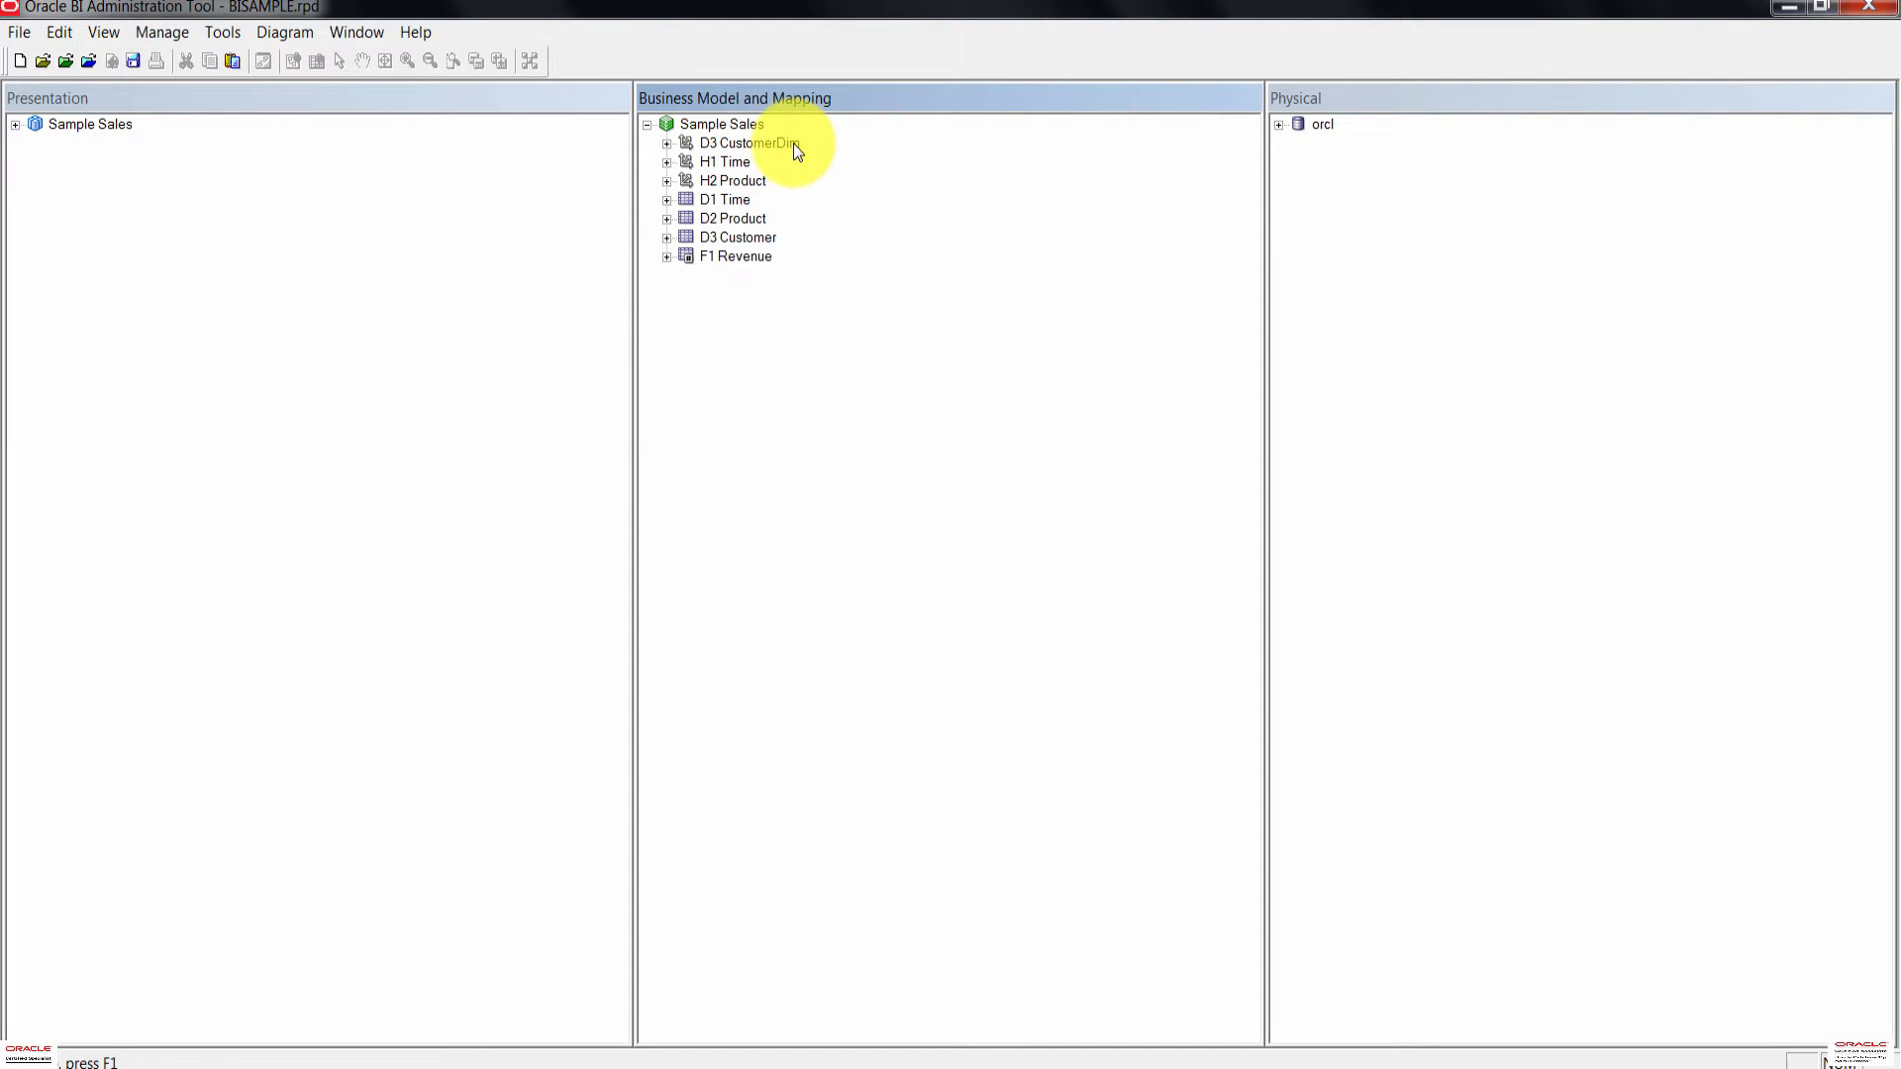
# Step: Rename the new D3 CustomerDim dimension as H3 Customer
pyautogui.click(749, 146)
pyautogui.rightClick(747, 142)
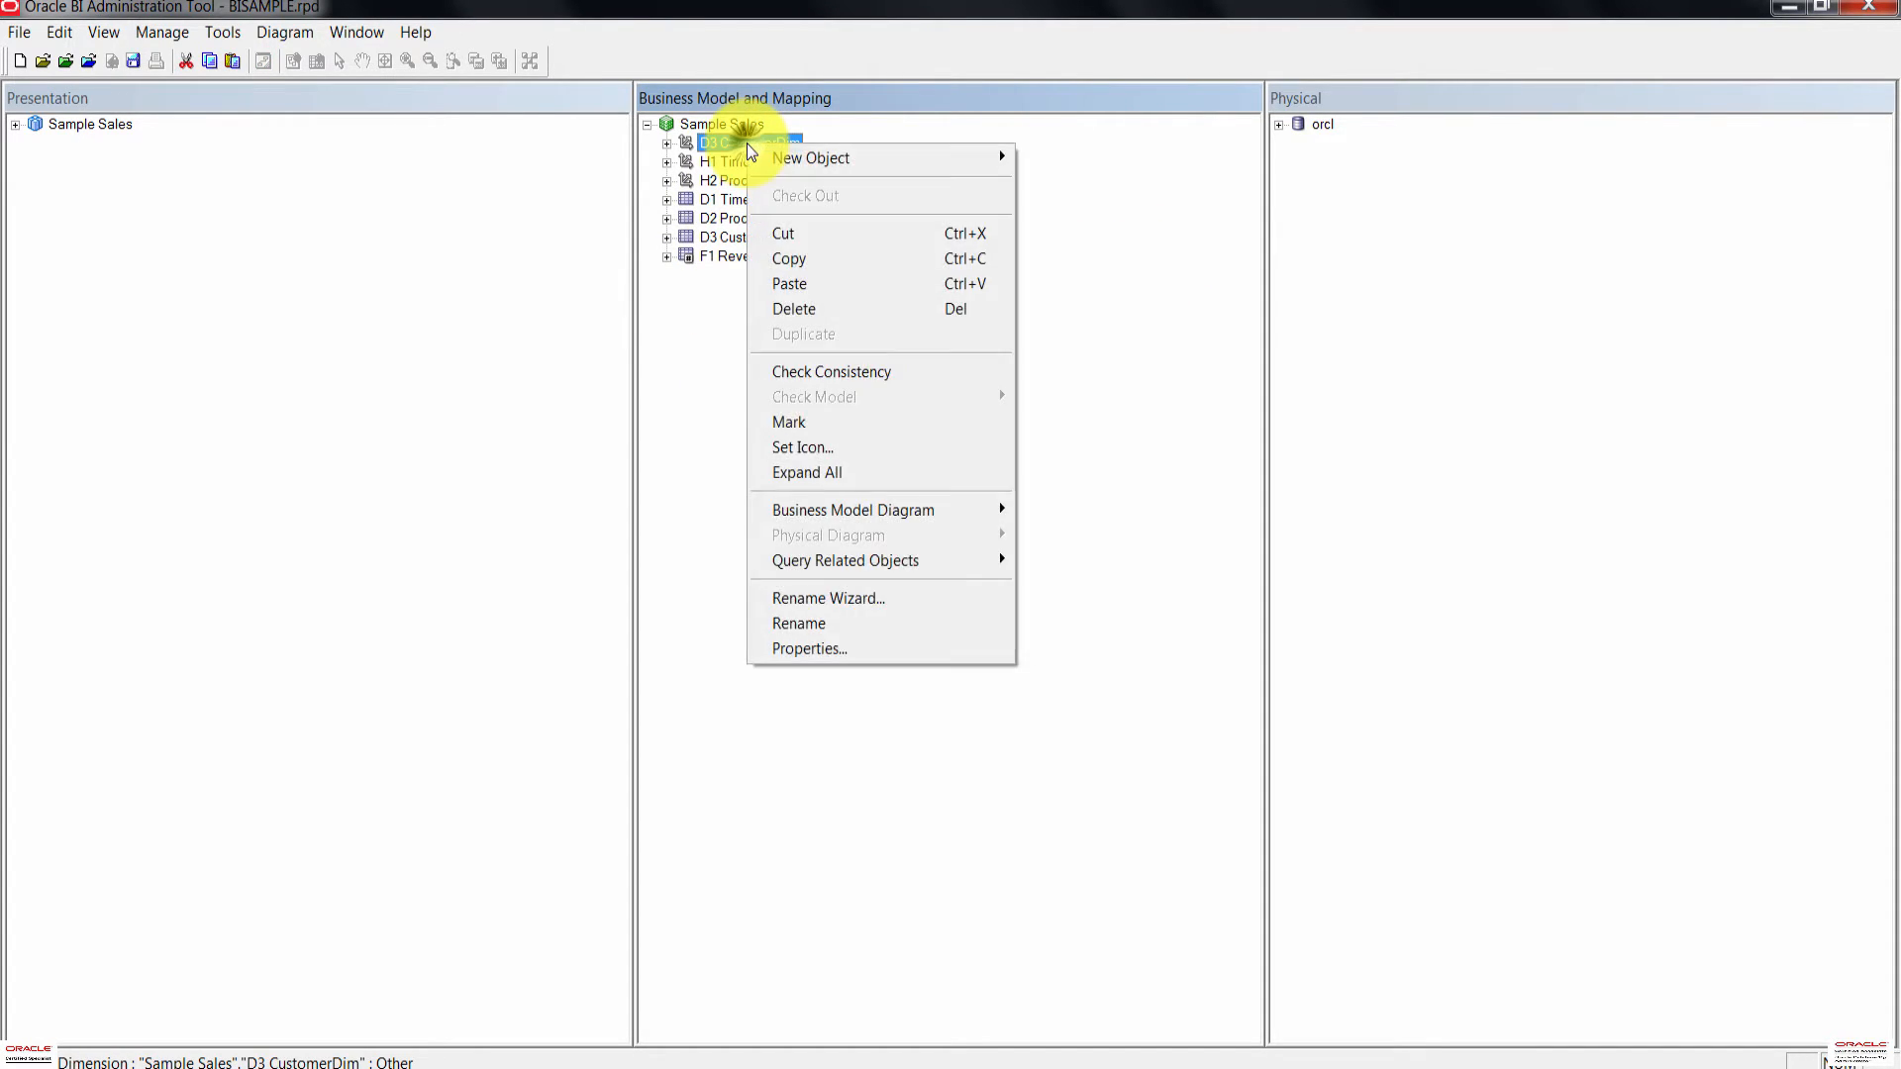
pyautogui.click(825, 632)
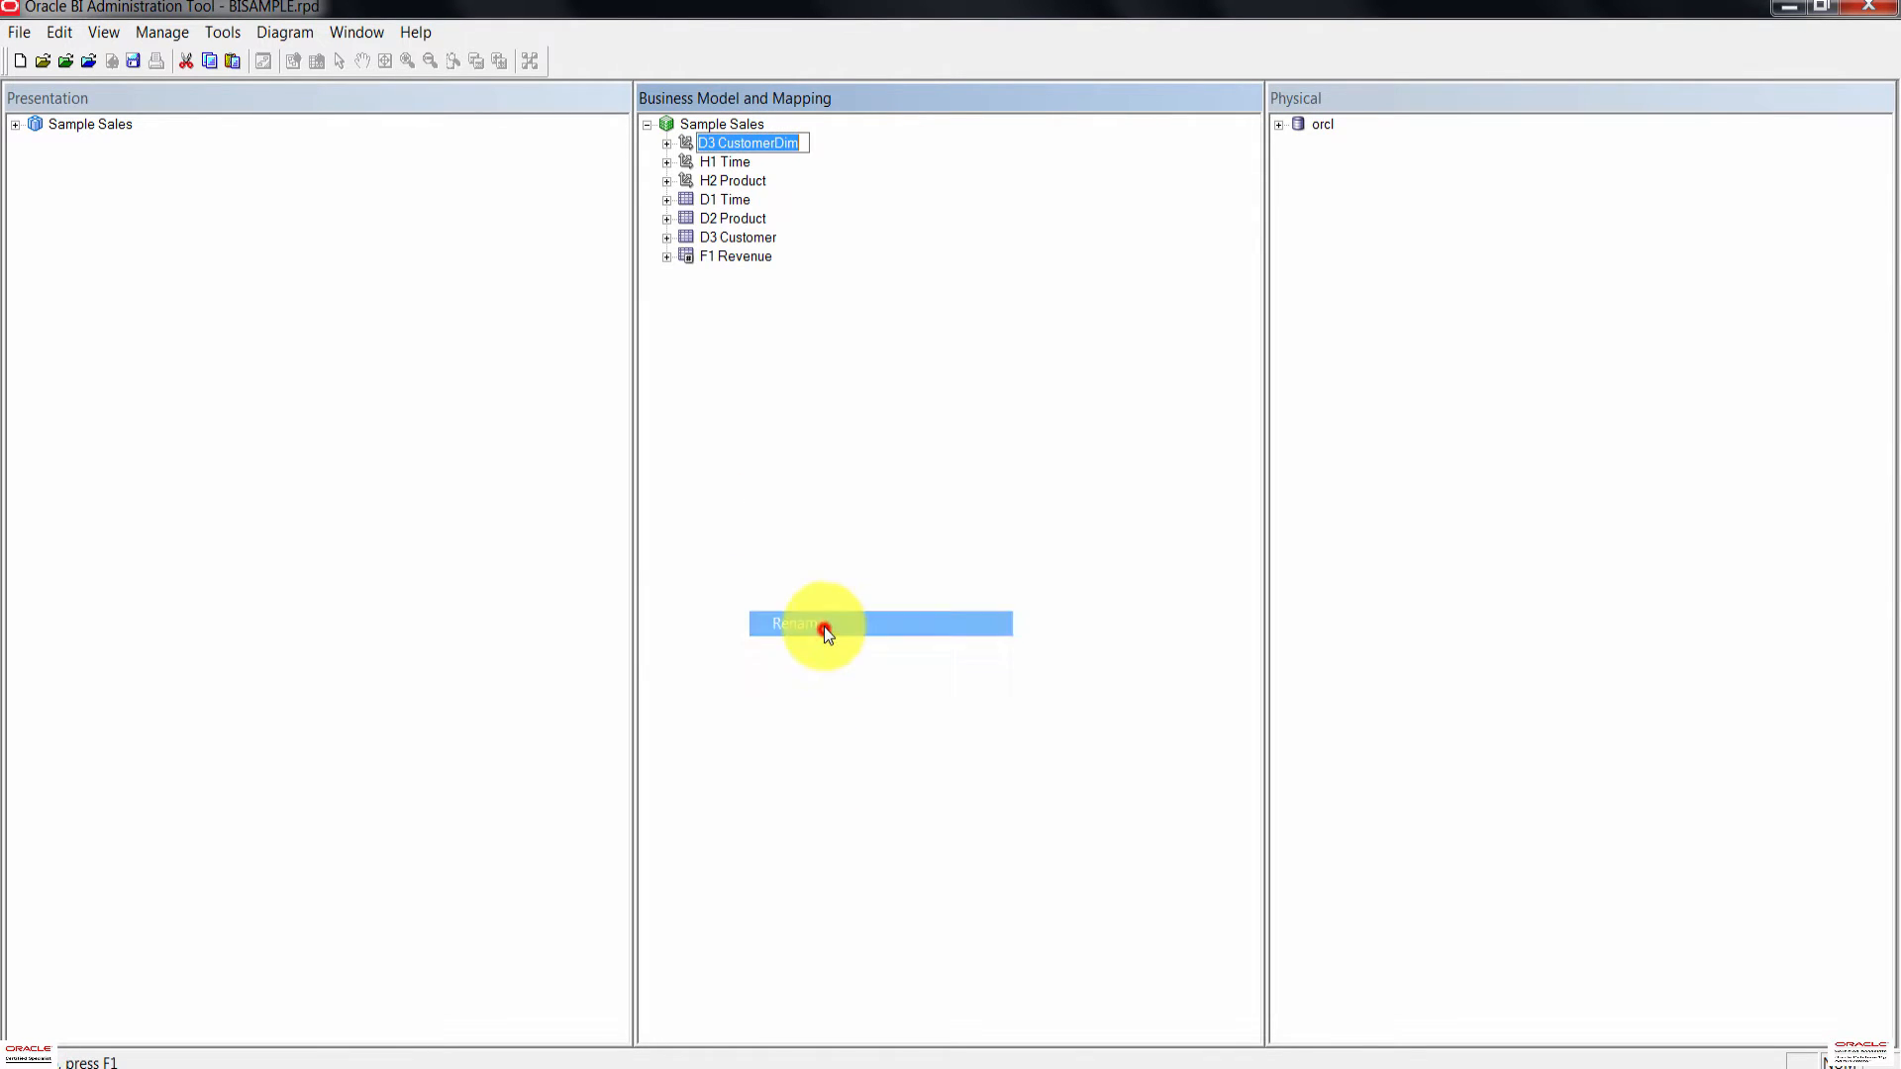
pyautogui.press('capslock')
pyautogui.write('H3')
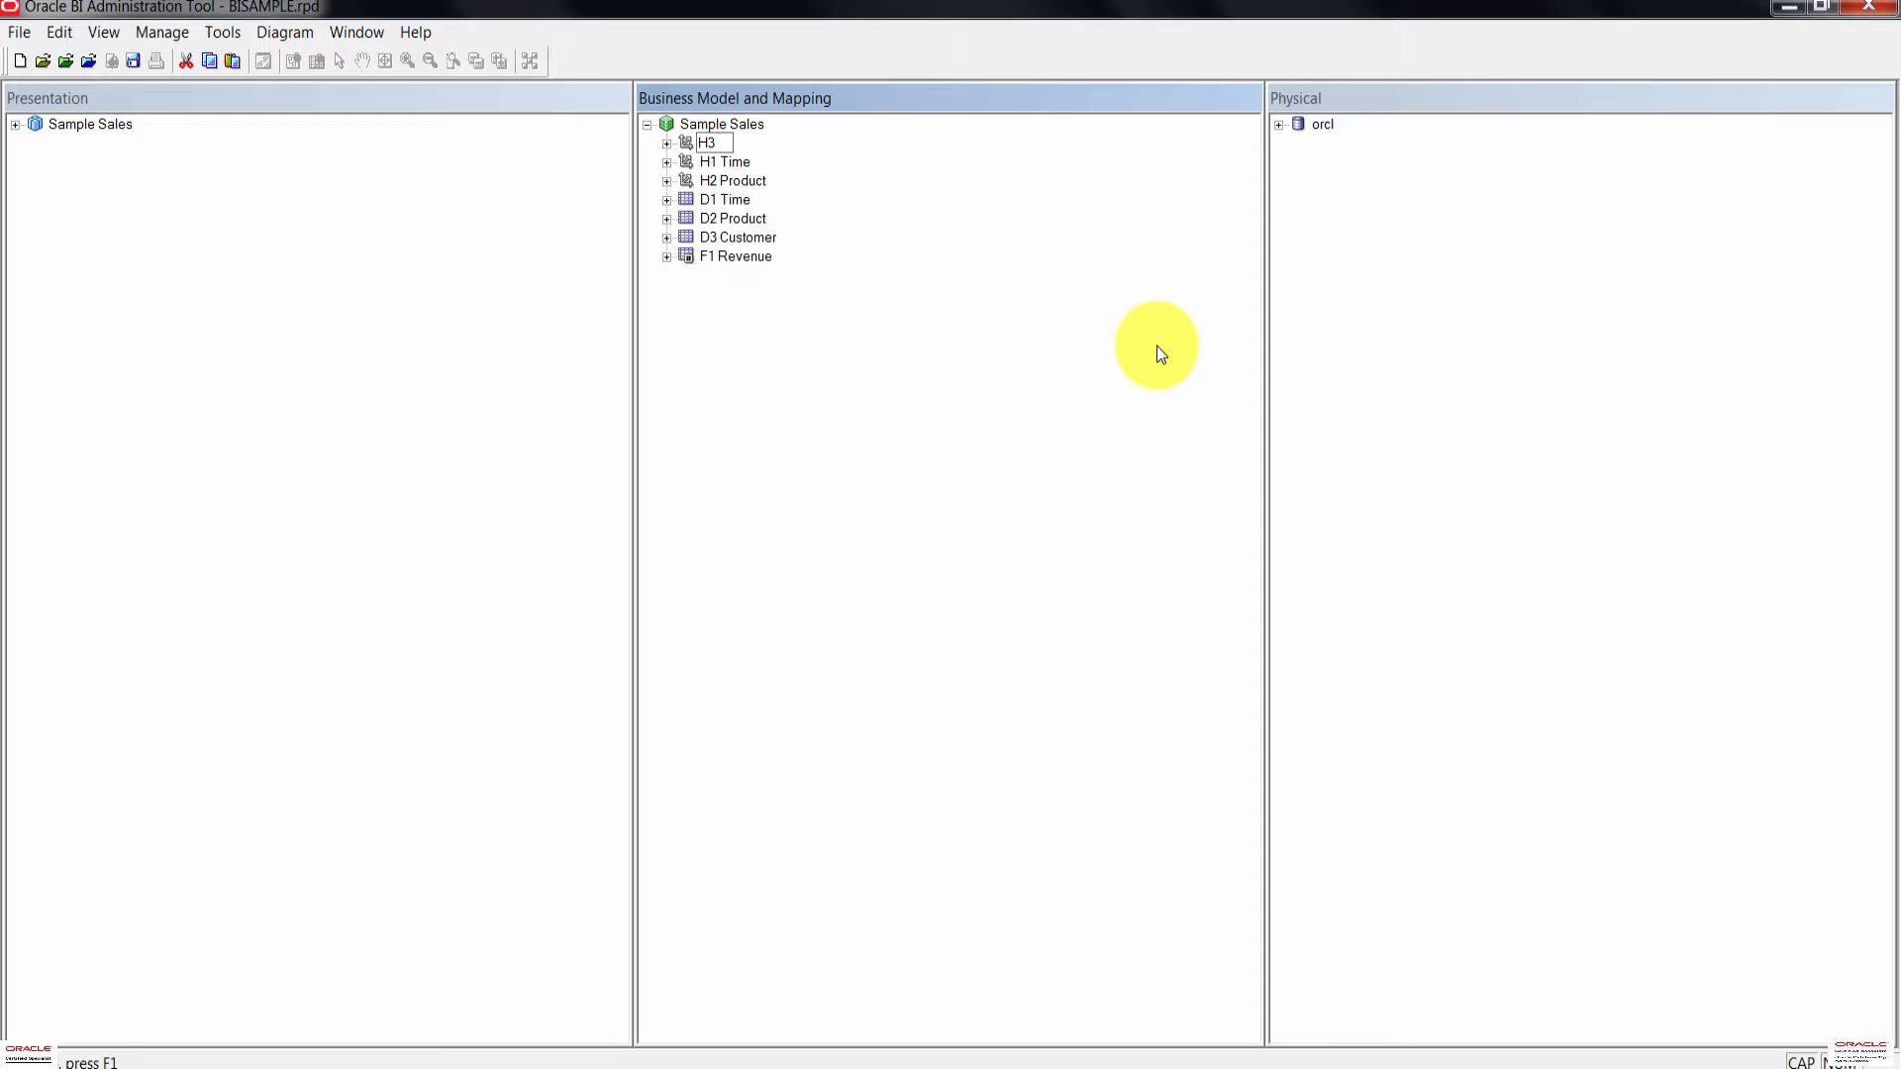
pyautogui.press('capslock')
pyautogui.write('Customer')
pyautogui.click(953, 520)
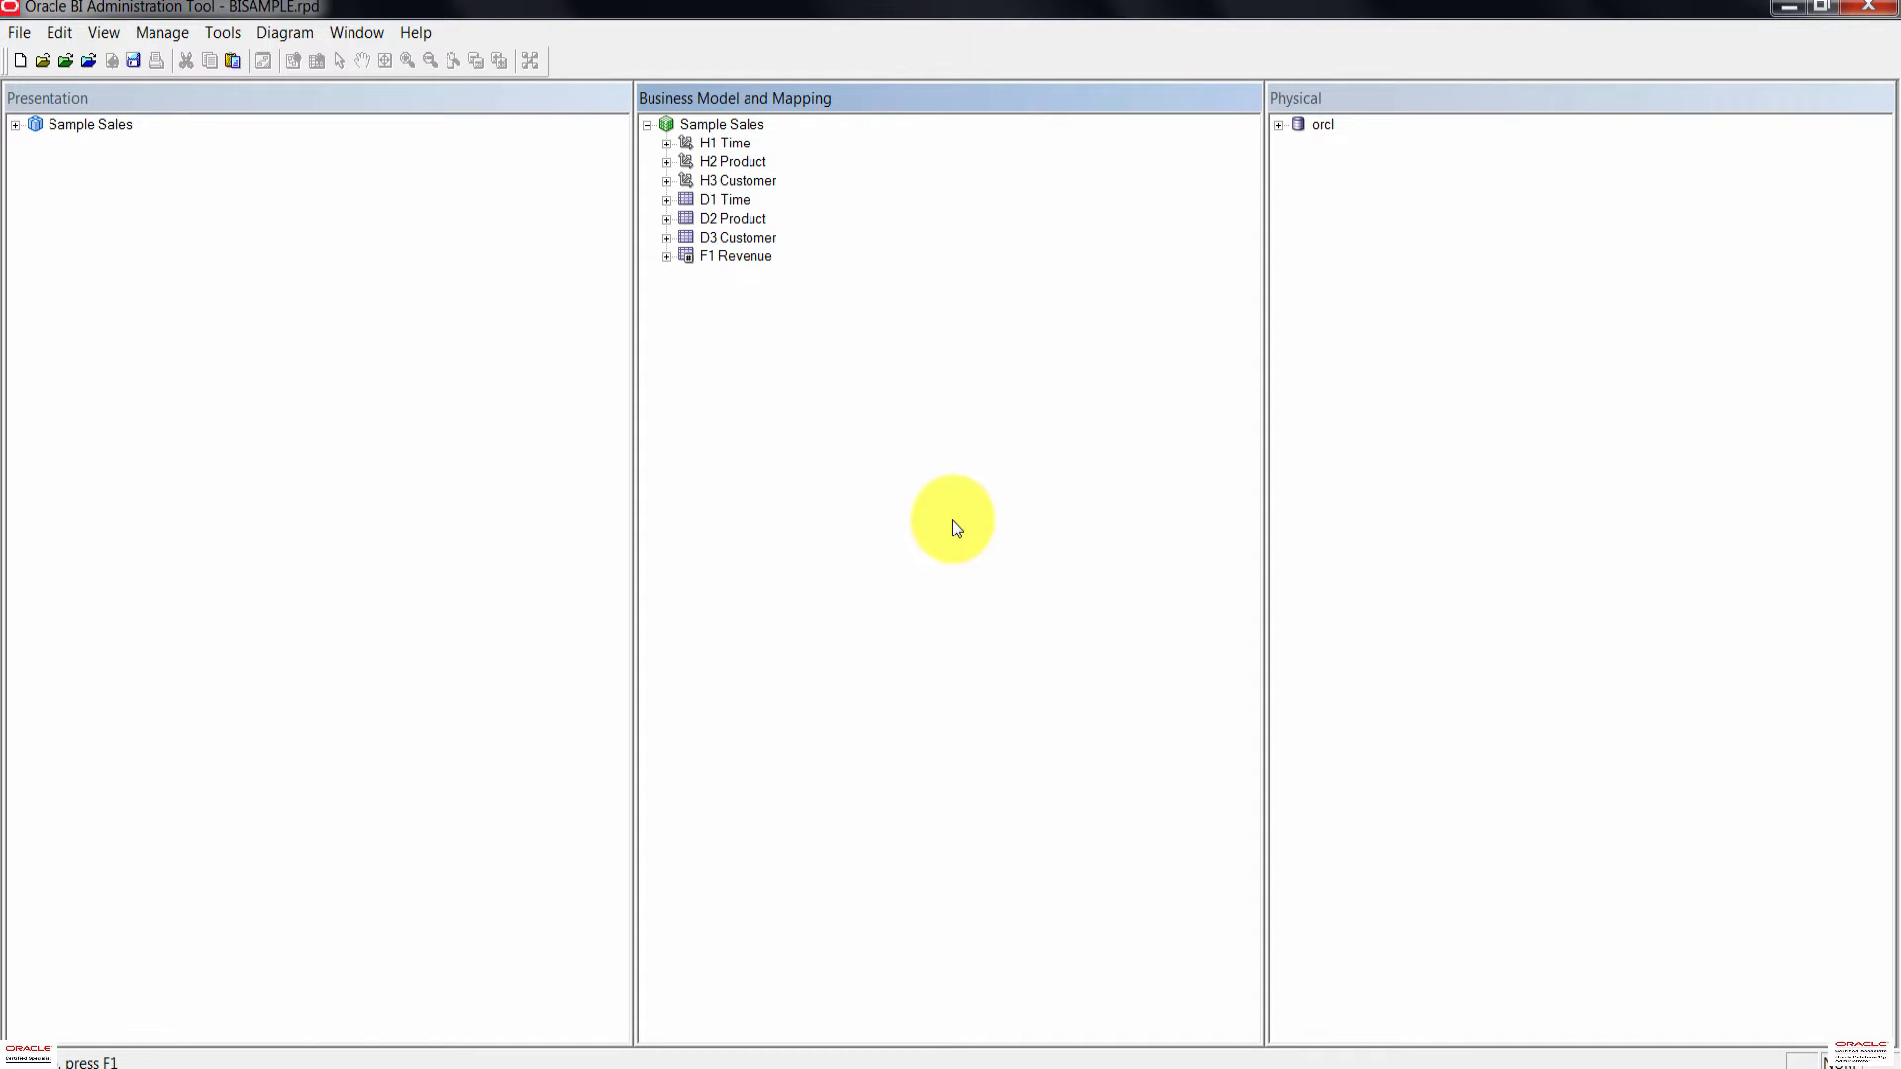
# Step: Expand H3 Customer down to its detail level and add a parent level named Customer Postal Code above D3 Customer Detail
pyautogui.click(741, 182)
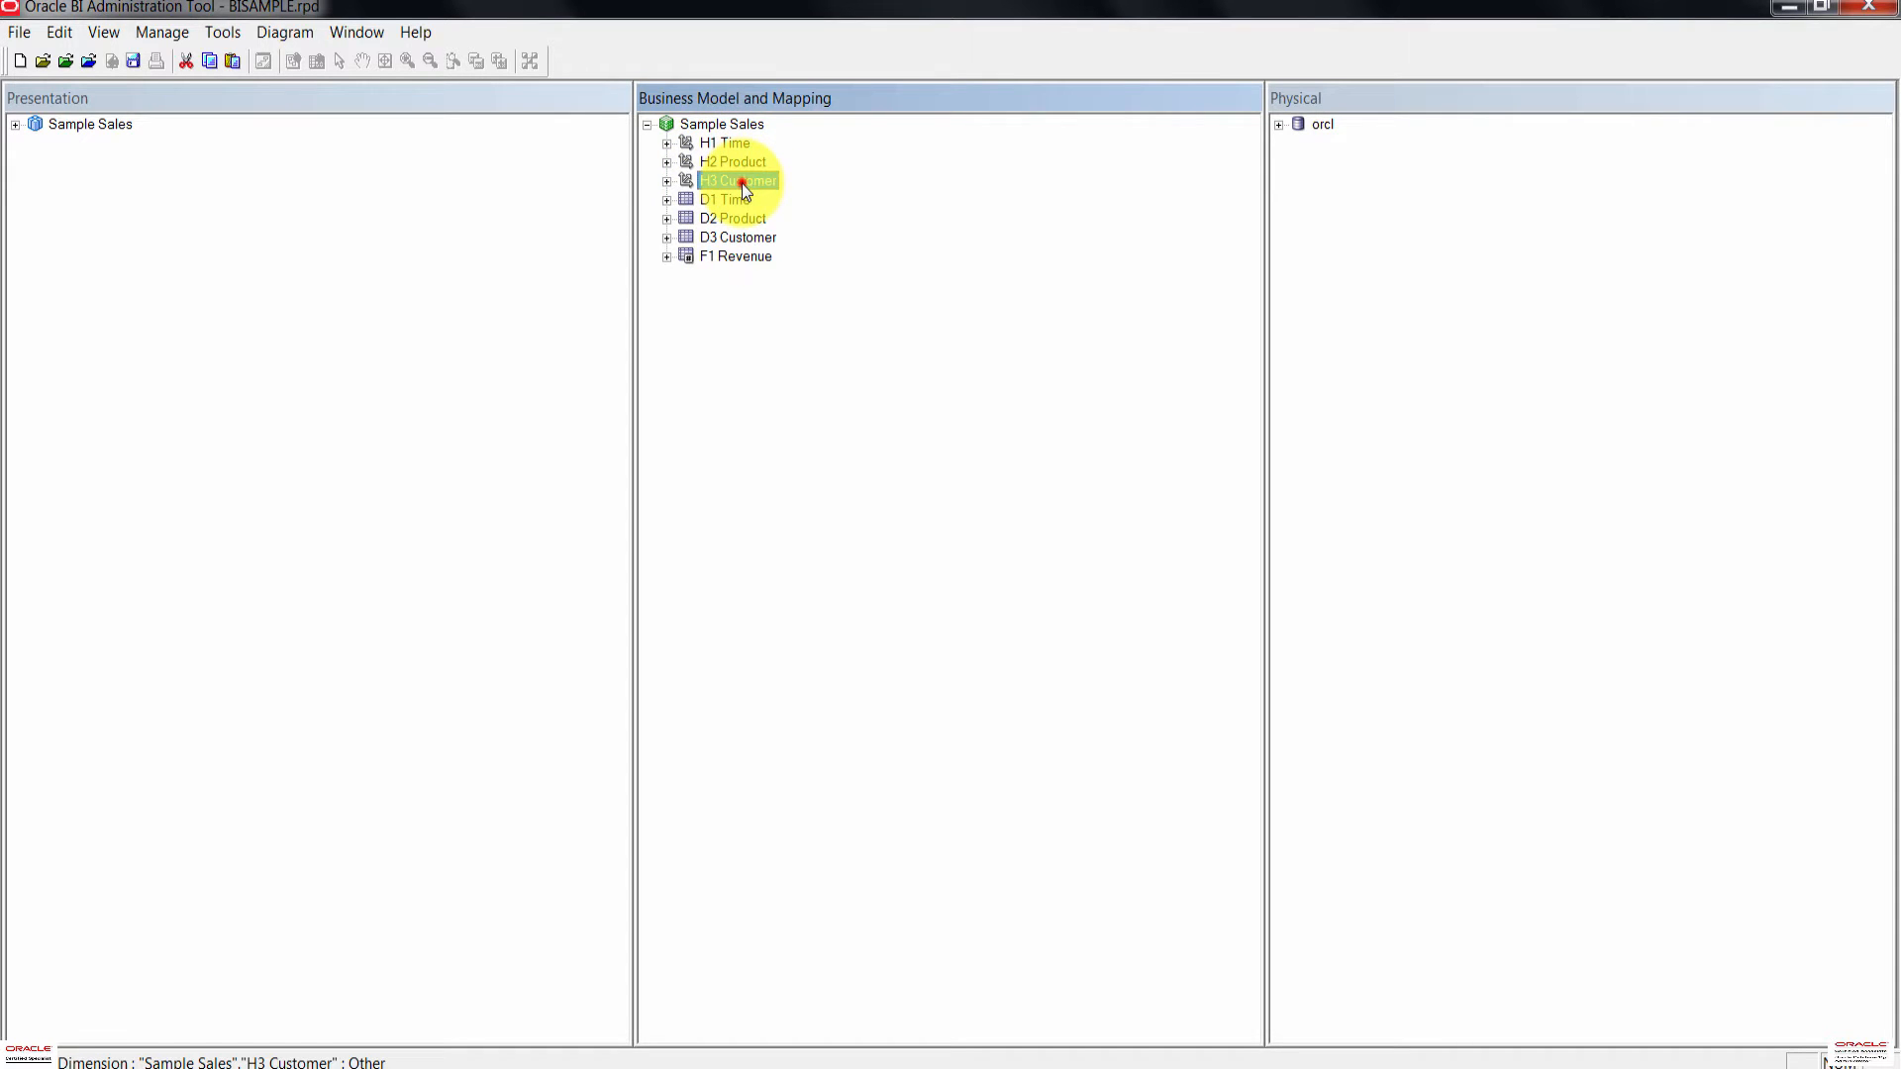
pyautogui.click(667, 181)
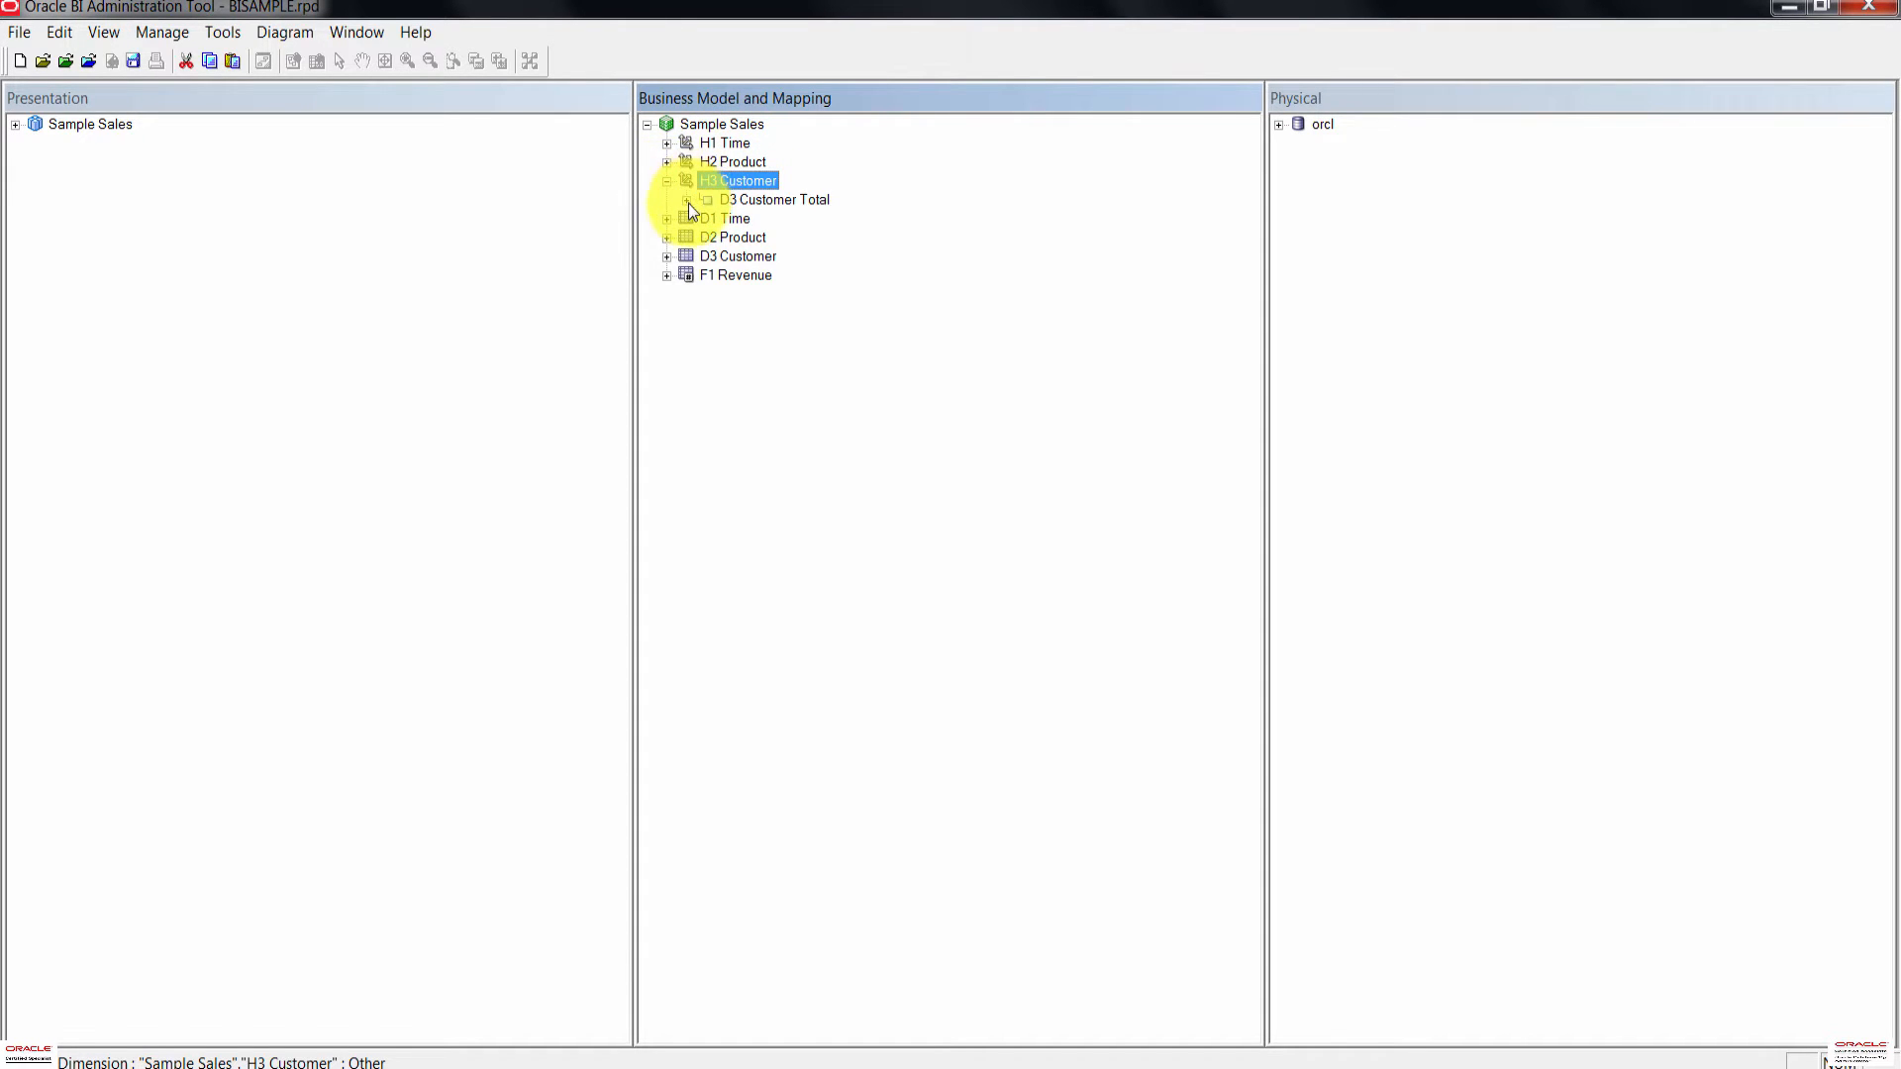
pyautogui.click(687, 203)
pyautogui.click(707, 219)
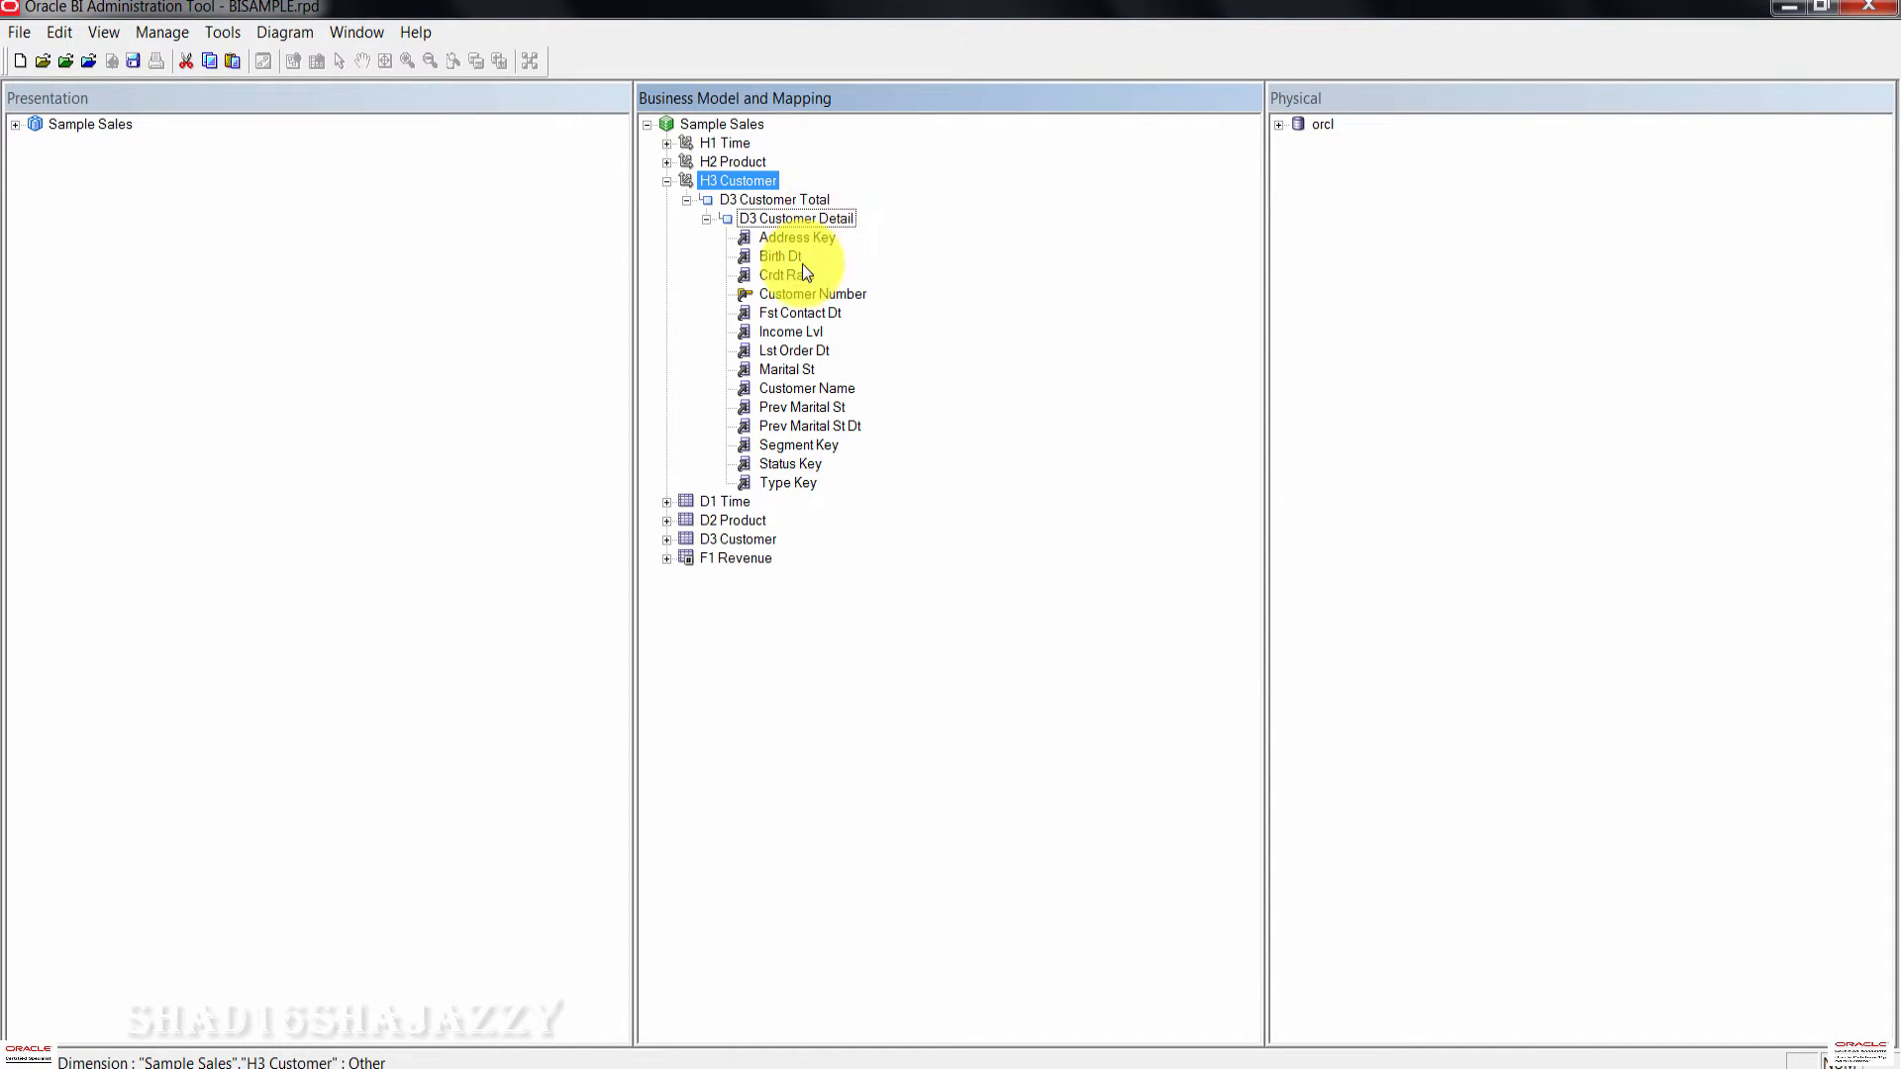
pyautogui.click(802, 224)
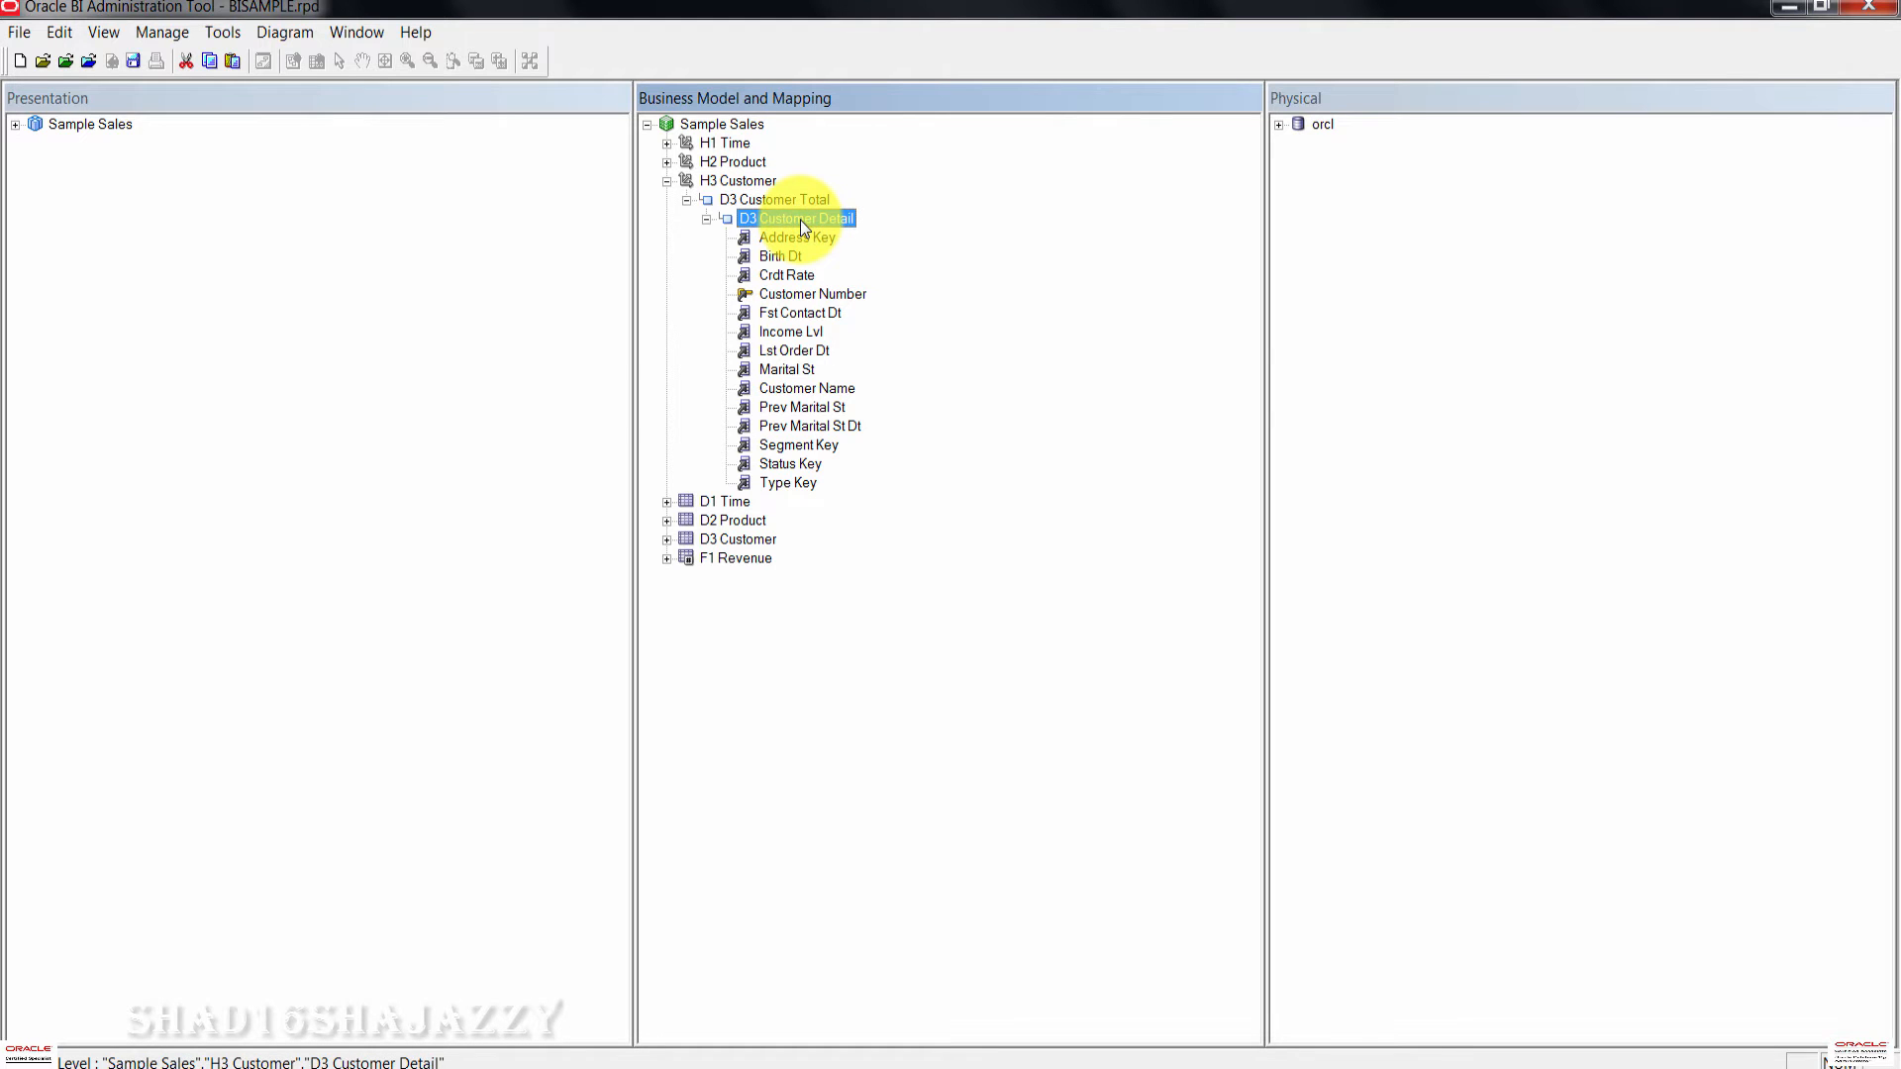
pyautogui.rightClick(800, 219)
pyautogui.moveTo(1024, 236)
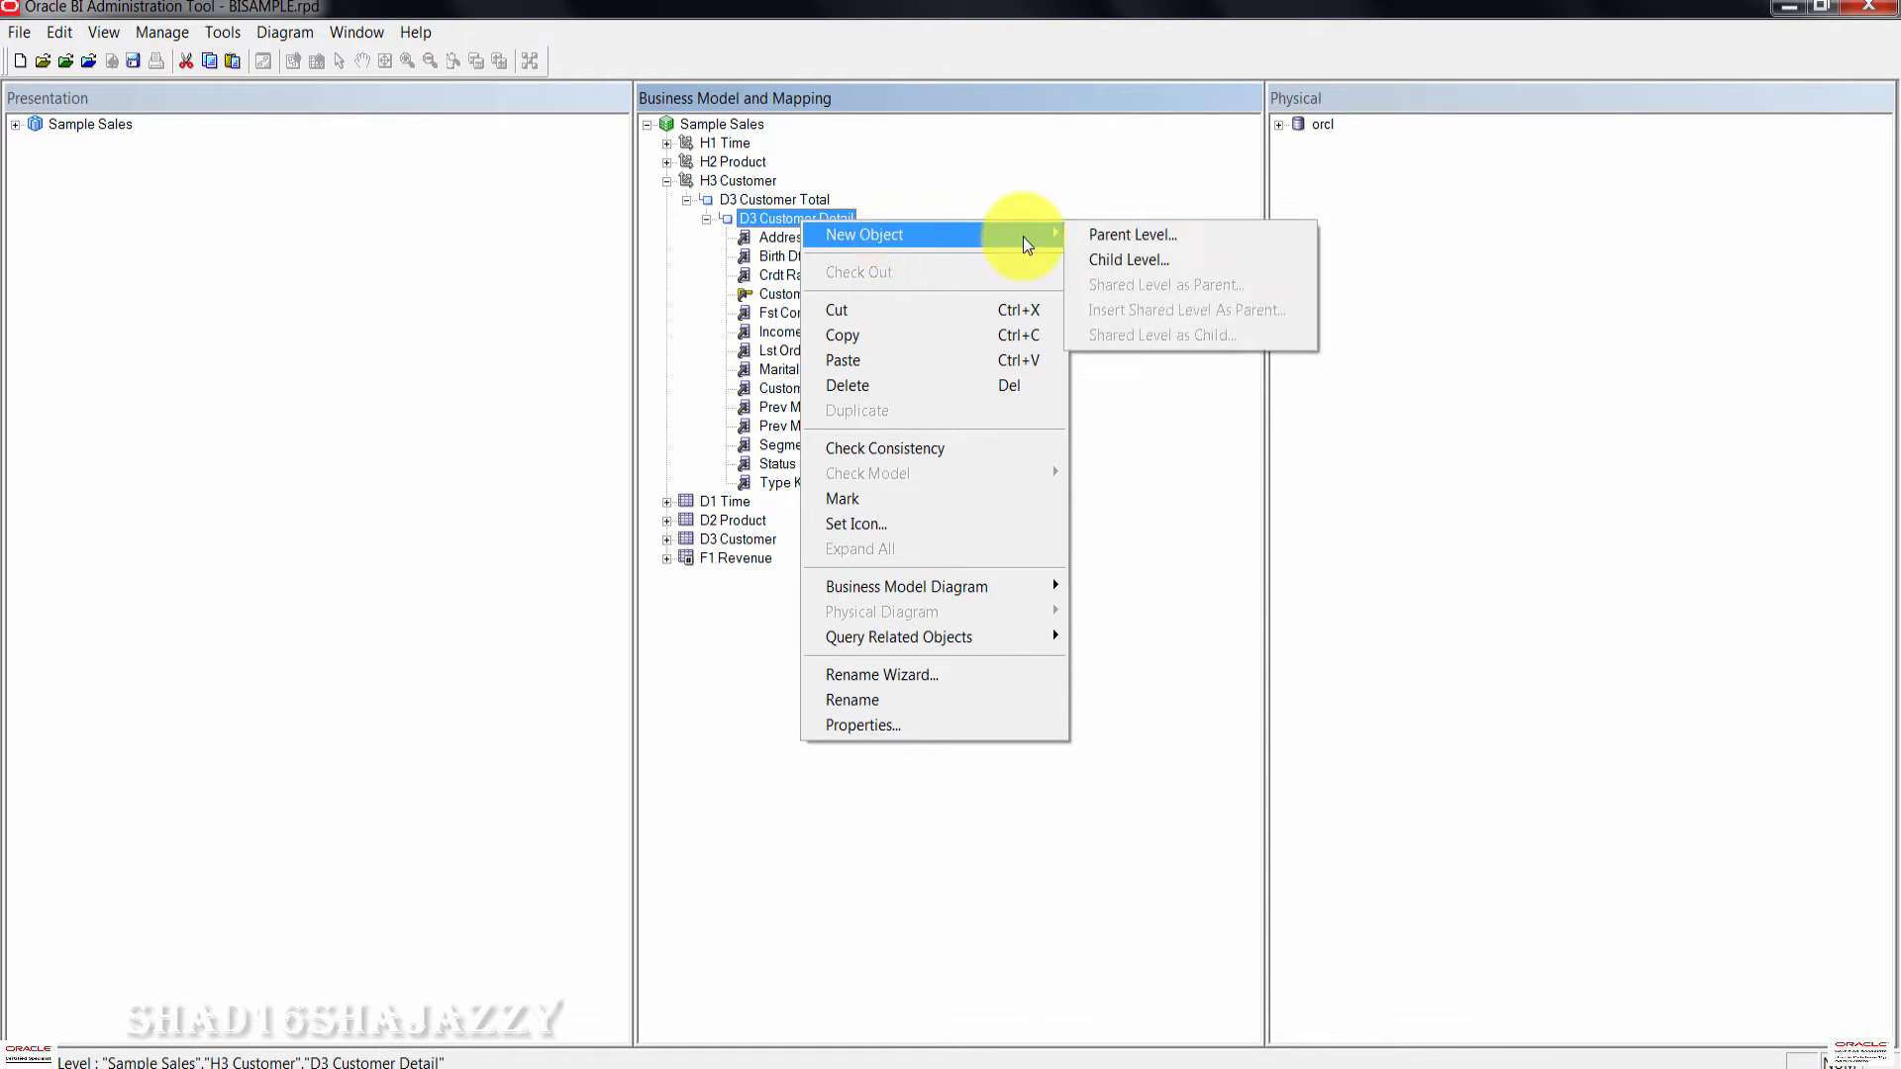
pyautogui.click(1168, 236)
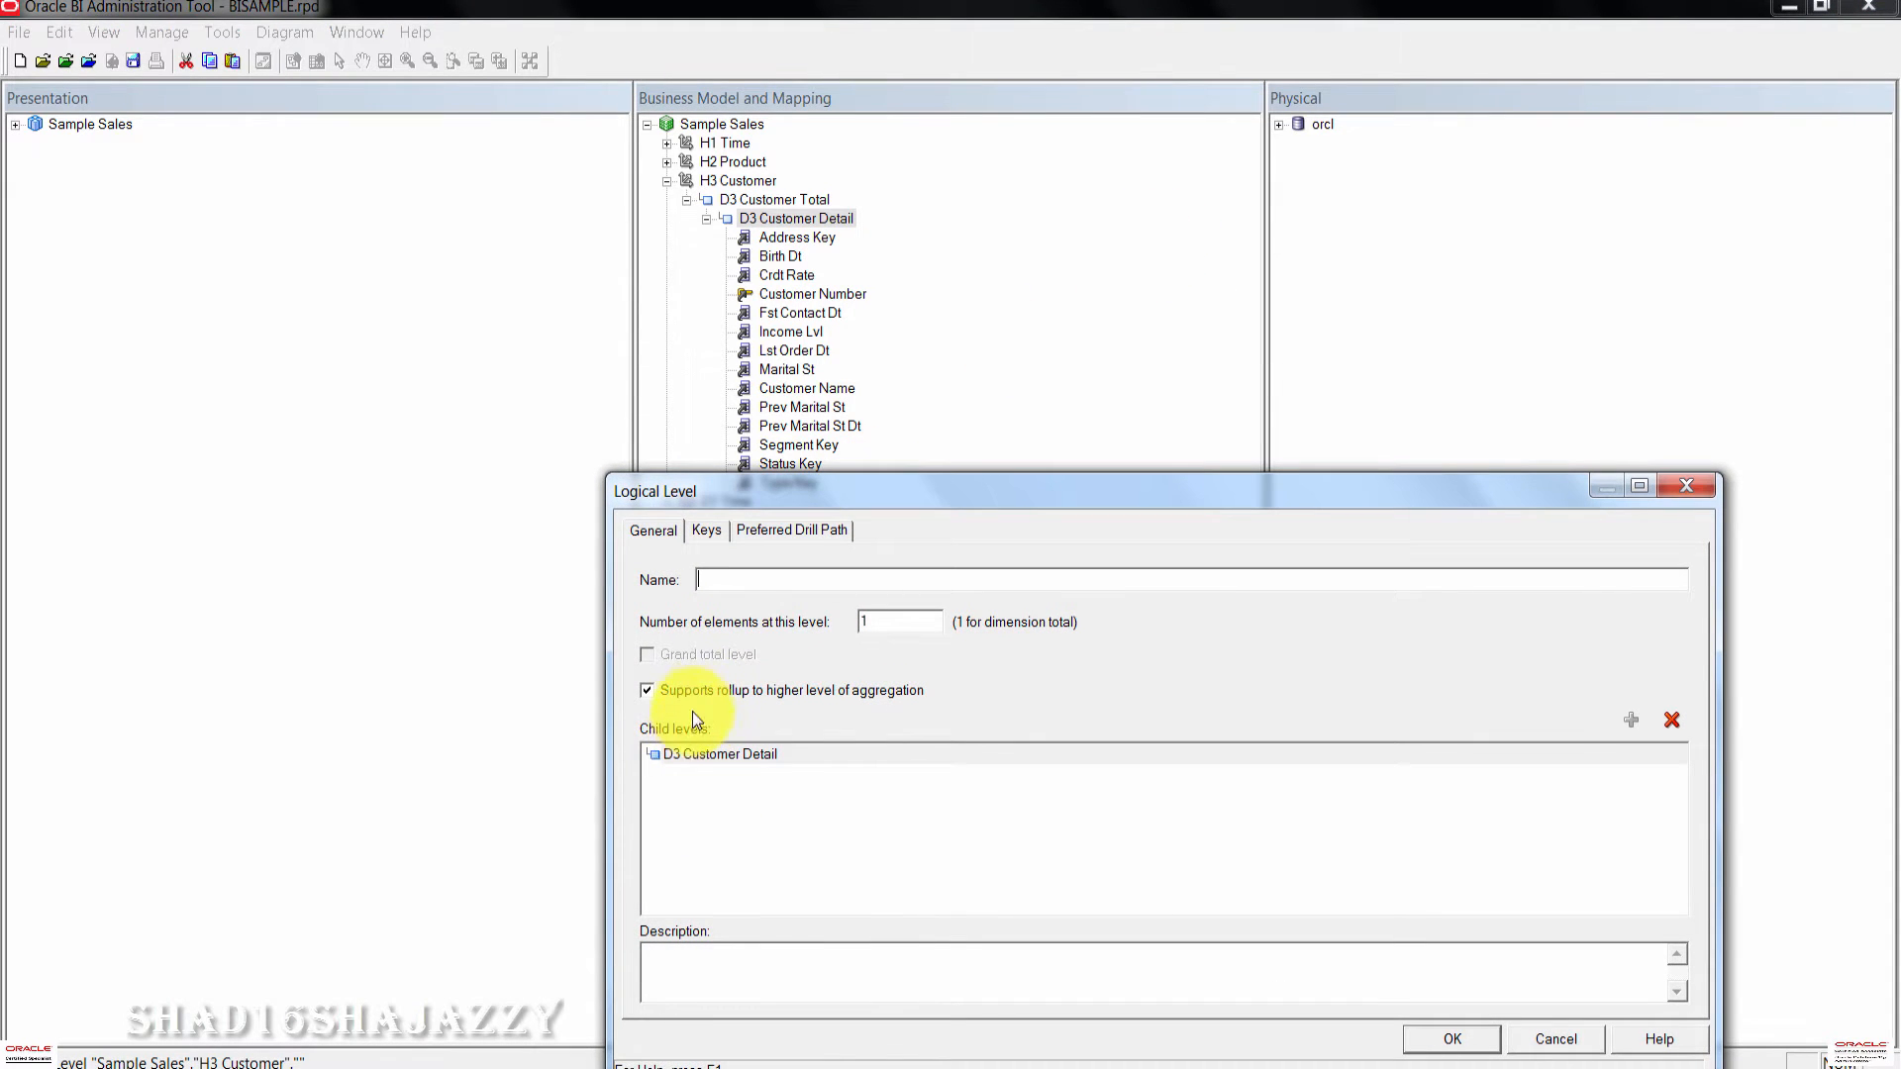
pyautogui.moveTo(615, 563); pyautogui.dragTo(896, 565)
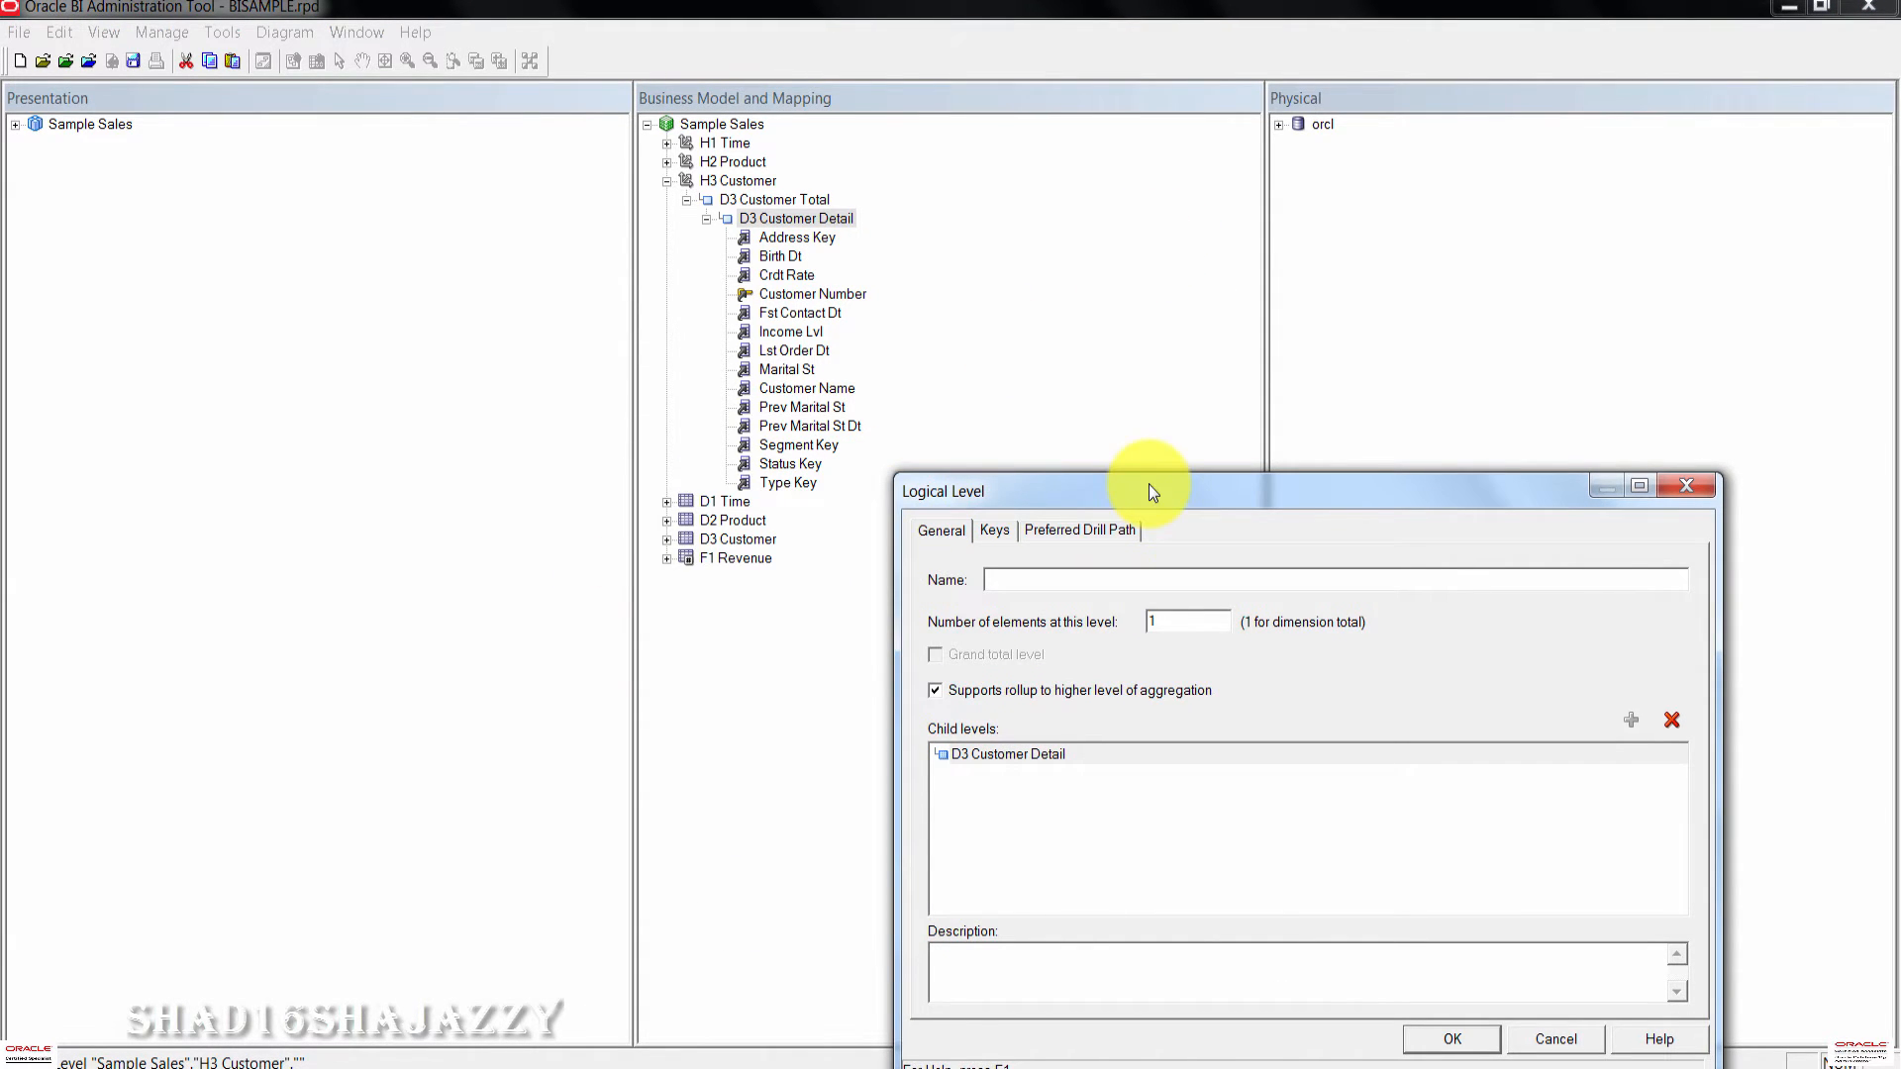
pyautogui.moveTo(1149, 486); pyautogui.dragTo(1161, 233)
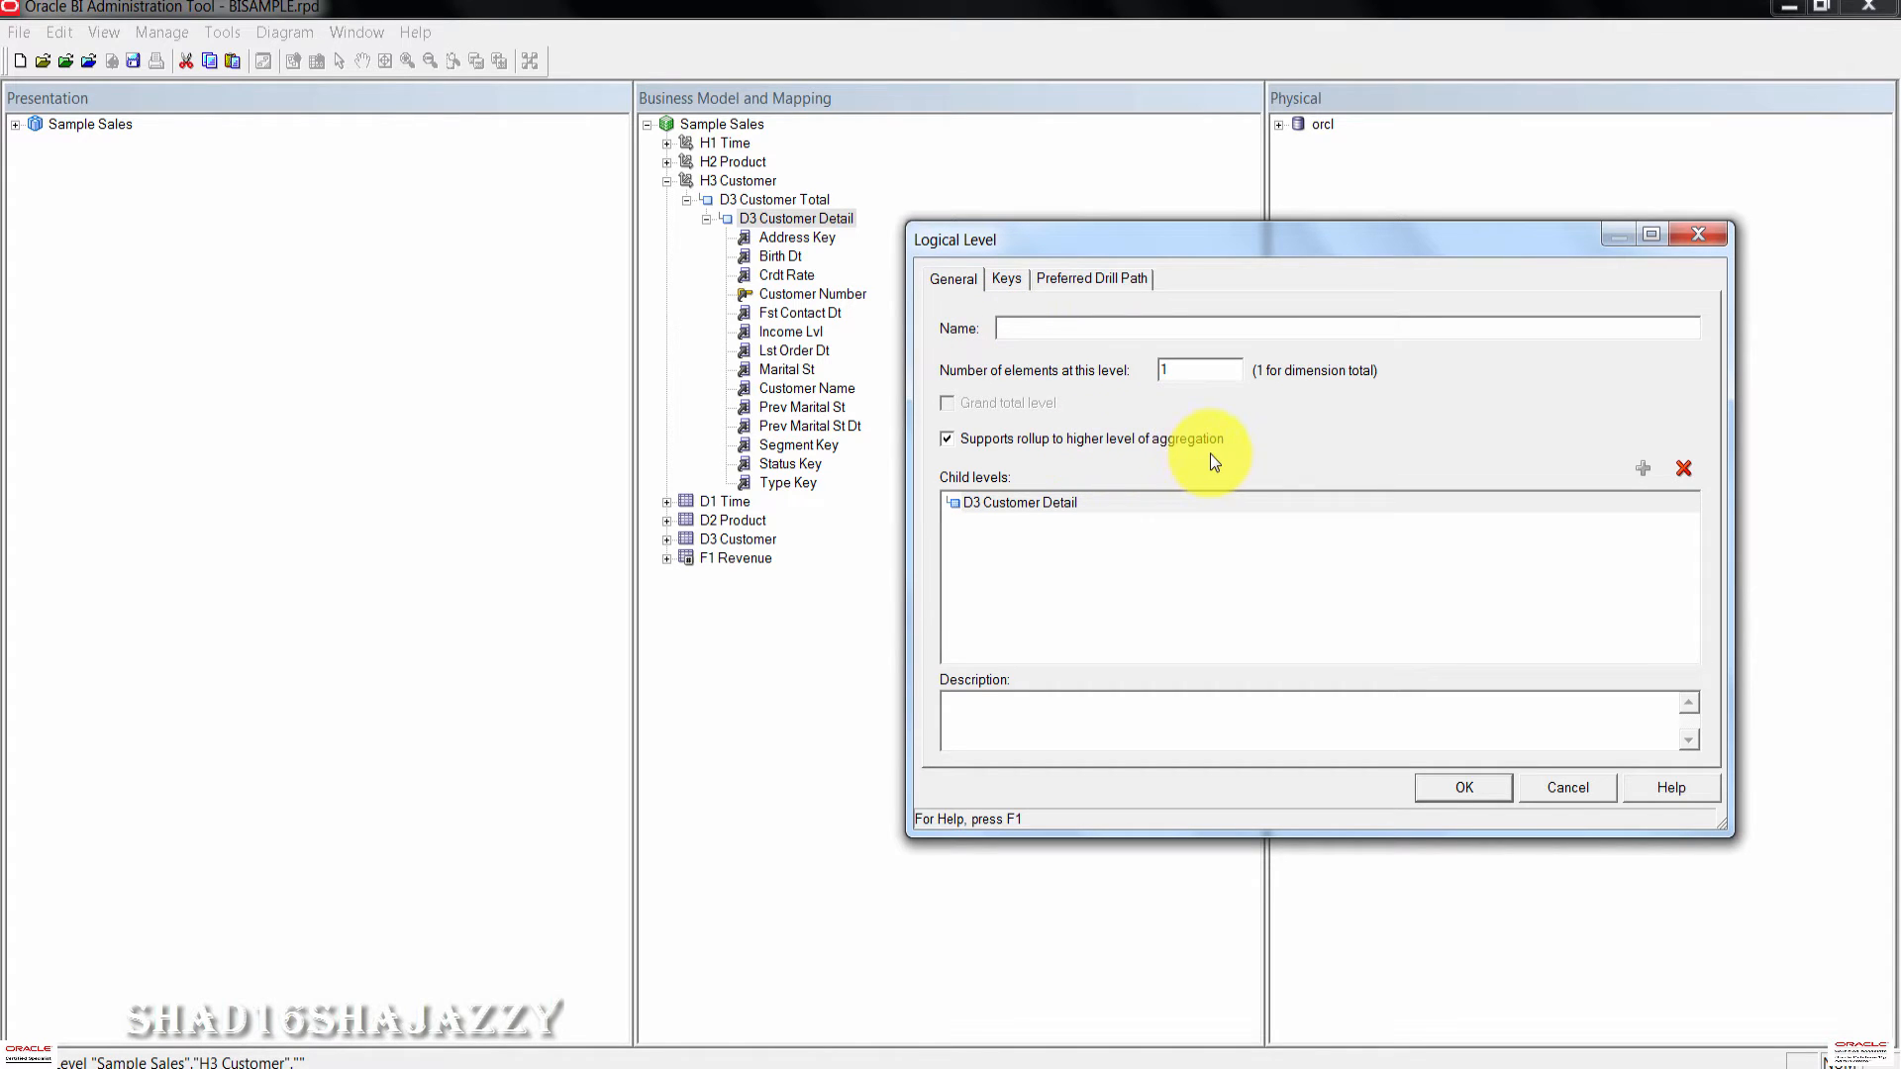
pyautogui.click(1006, 327)
pyautogui.write('C')
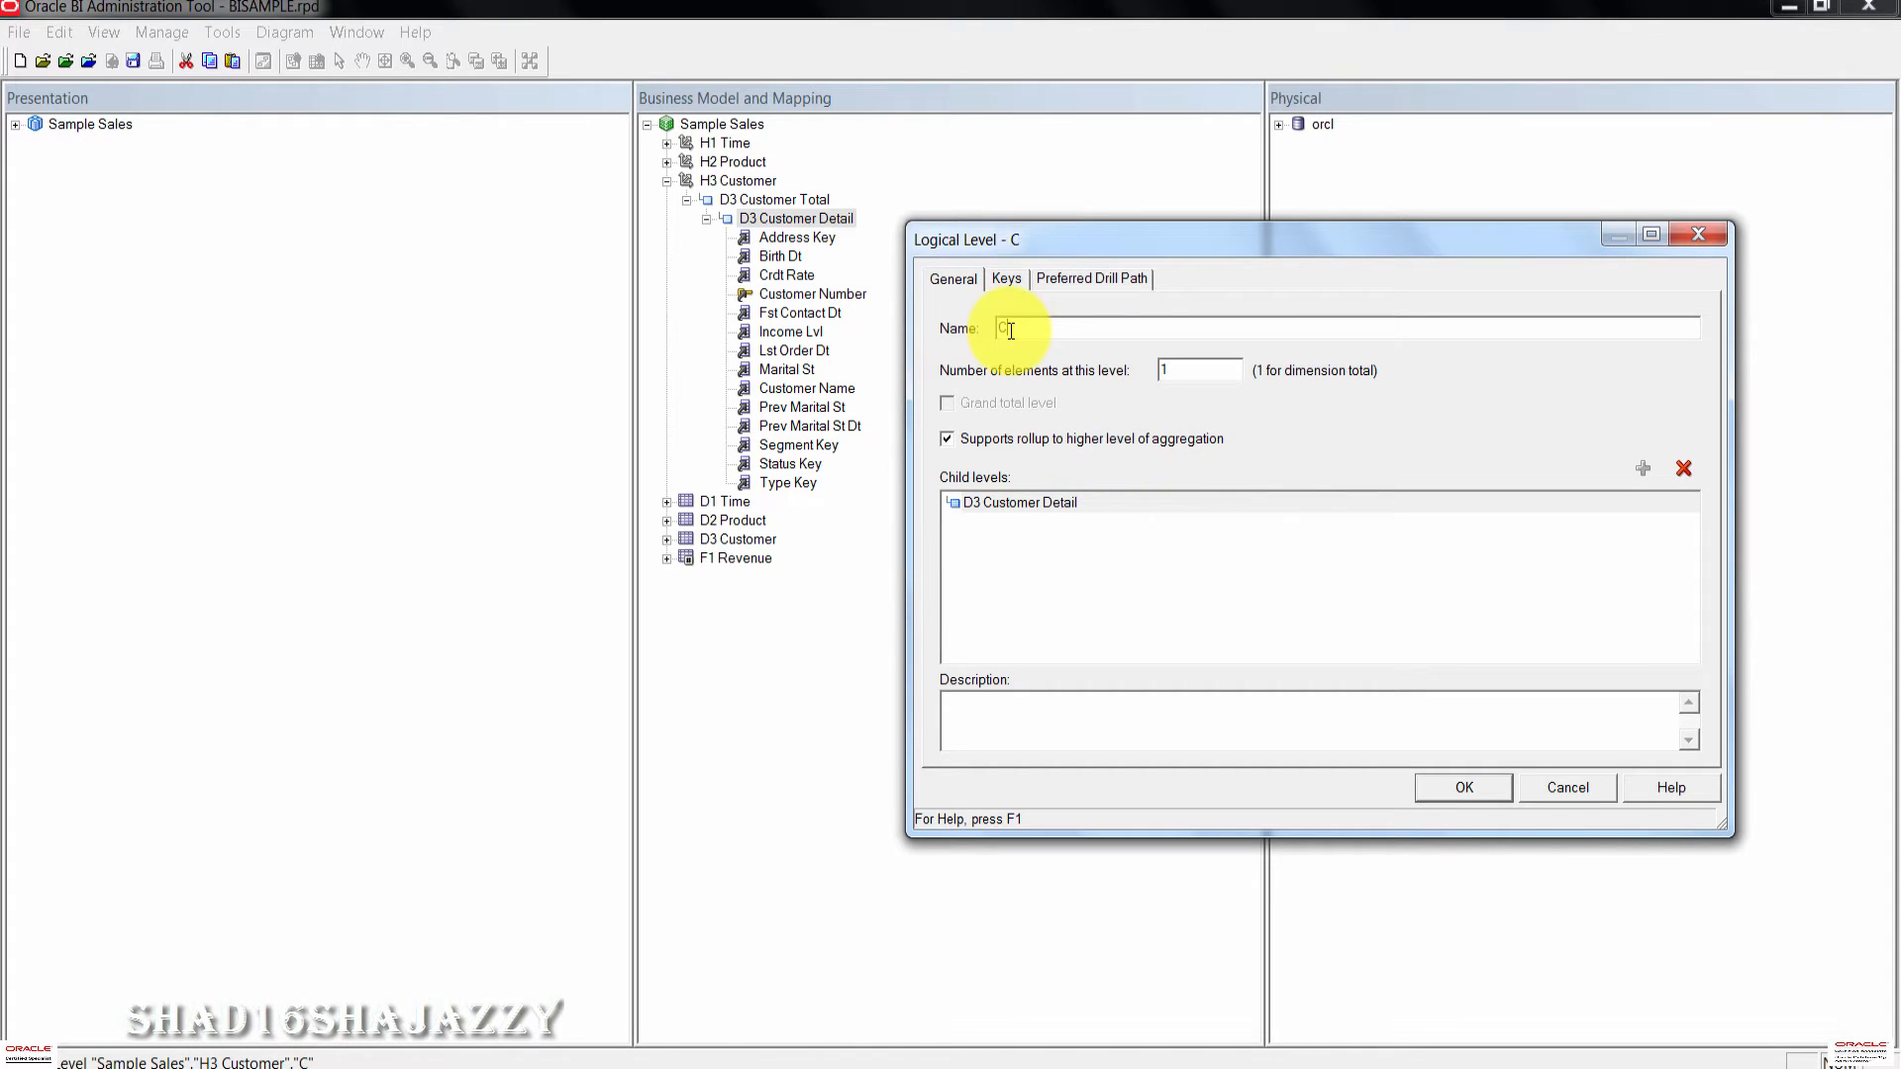
pyautogui.write('ustomer Po')
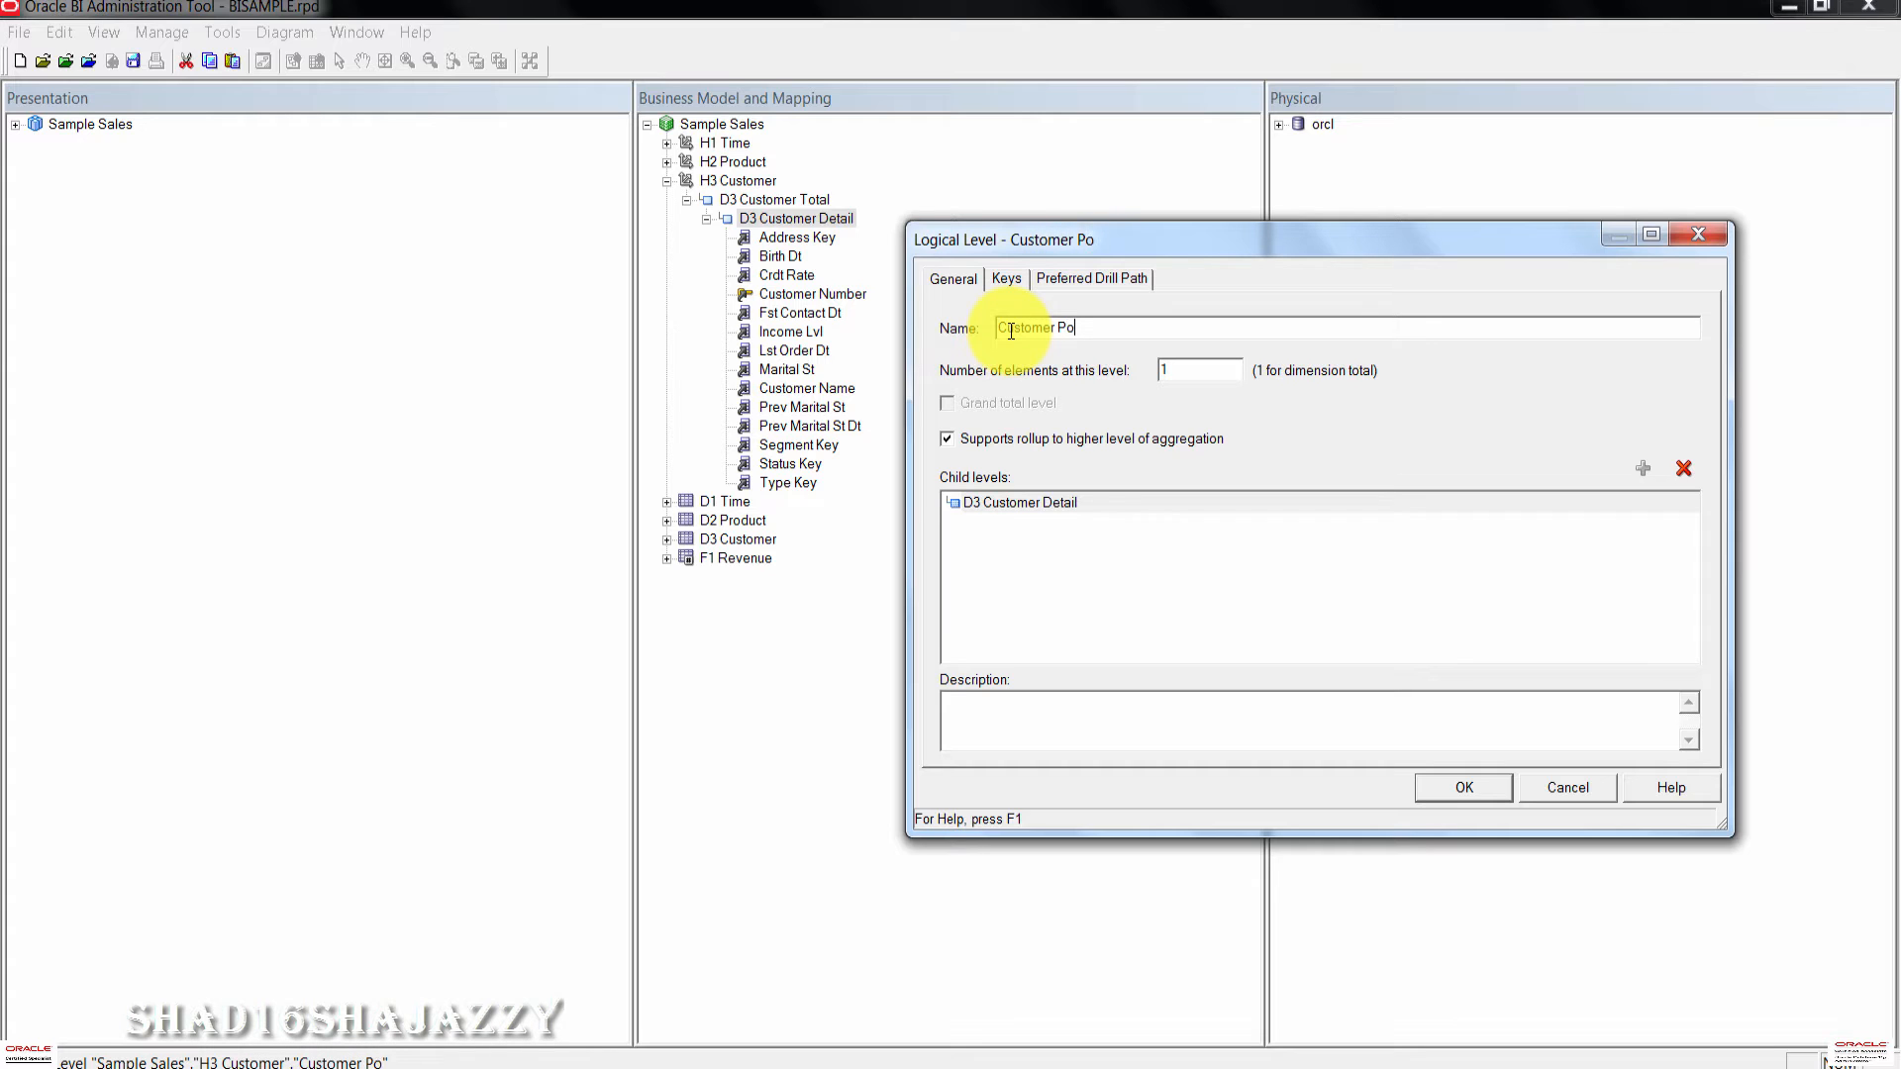
pyautogui.write('stal Code')
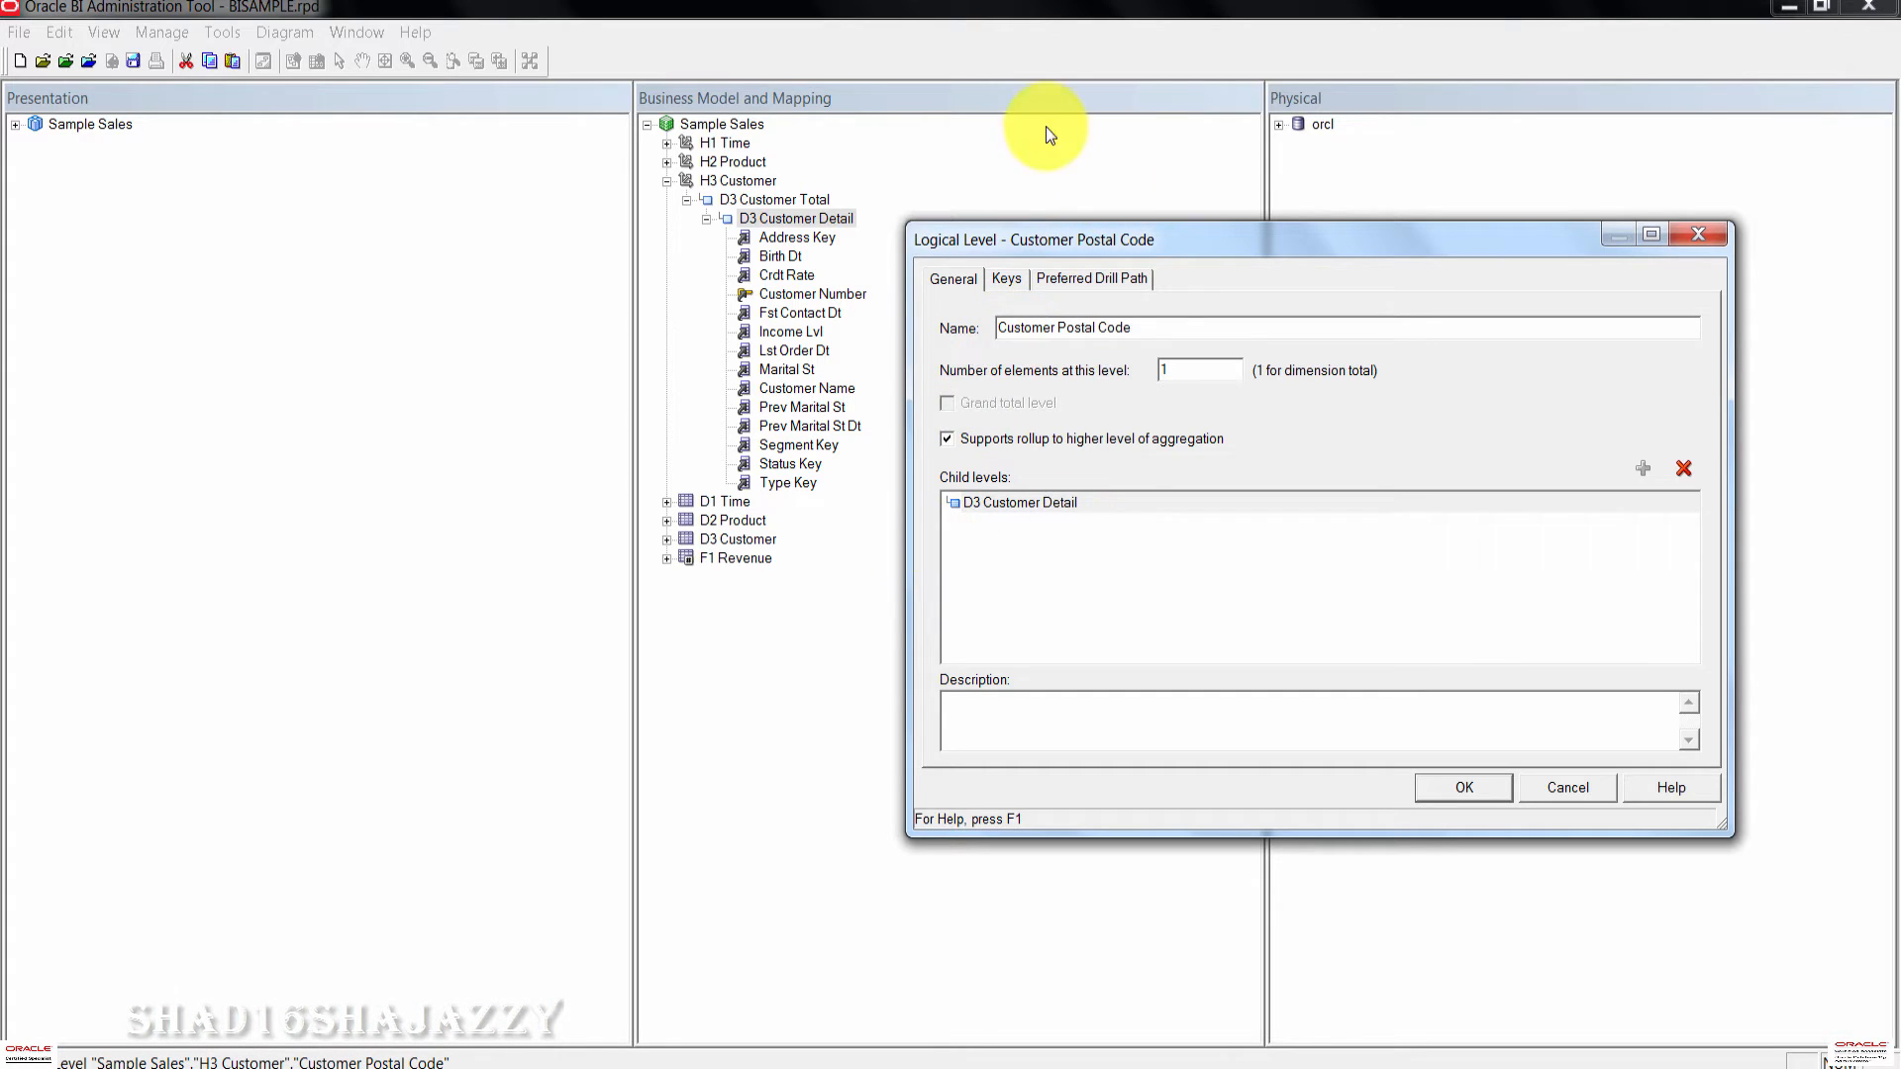
pyautogui.click(1493, 791)
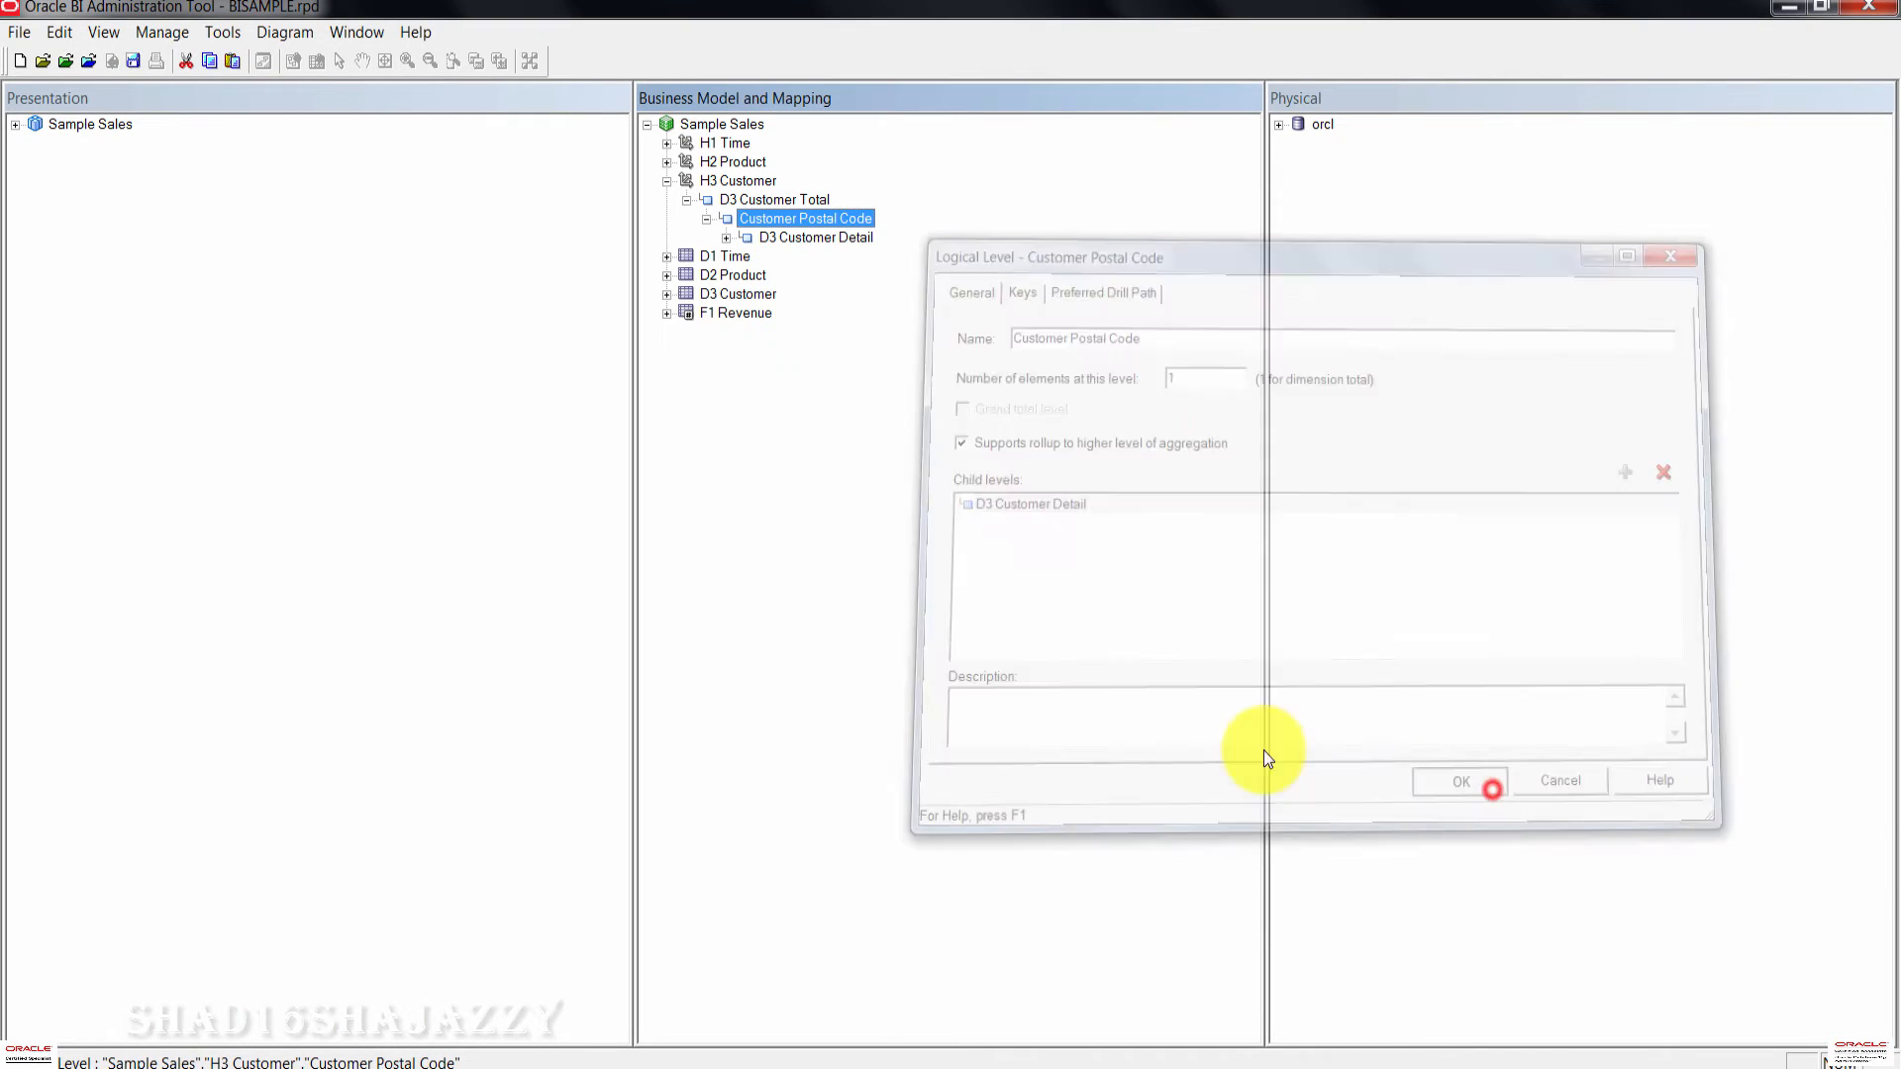
# Step: Add a parent level named Customer City above the Customer Postal Code level
pyautogui.rightClick(805, 218)
pyautogui.moveTo(976, 234)
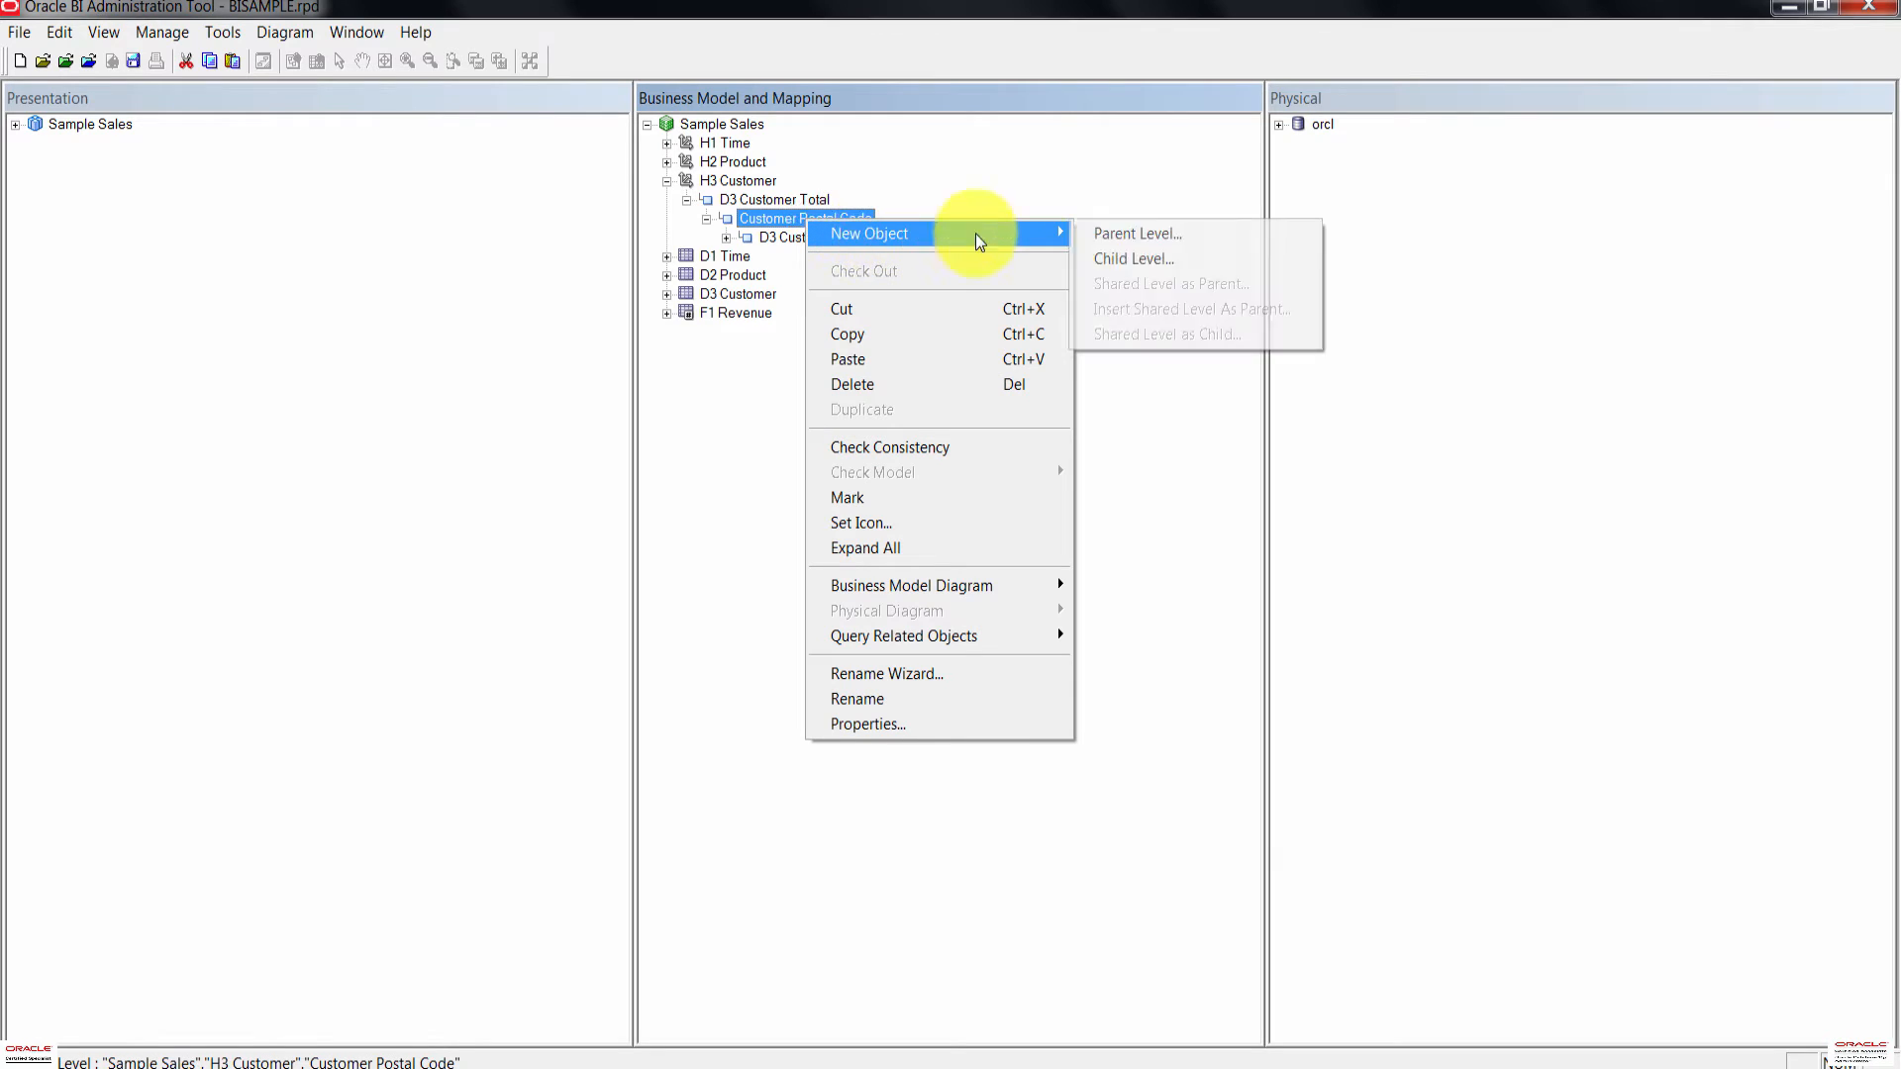
pyautogui.click(1167, 238)
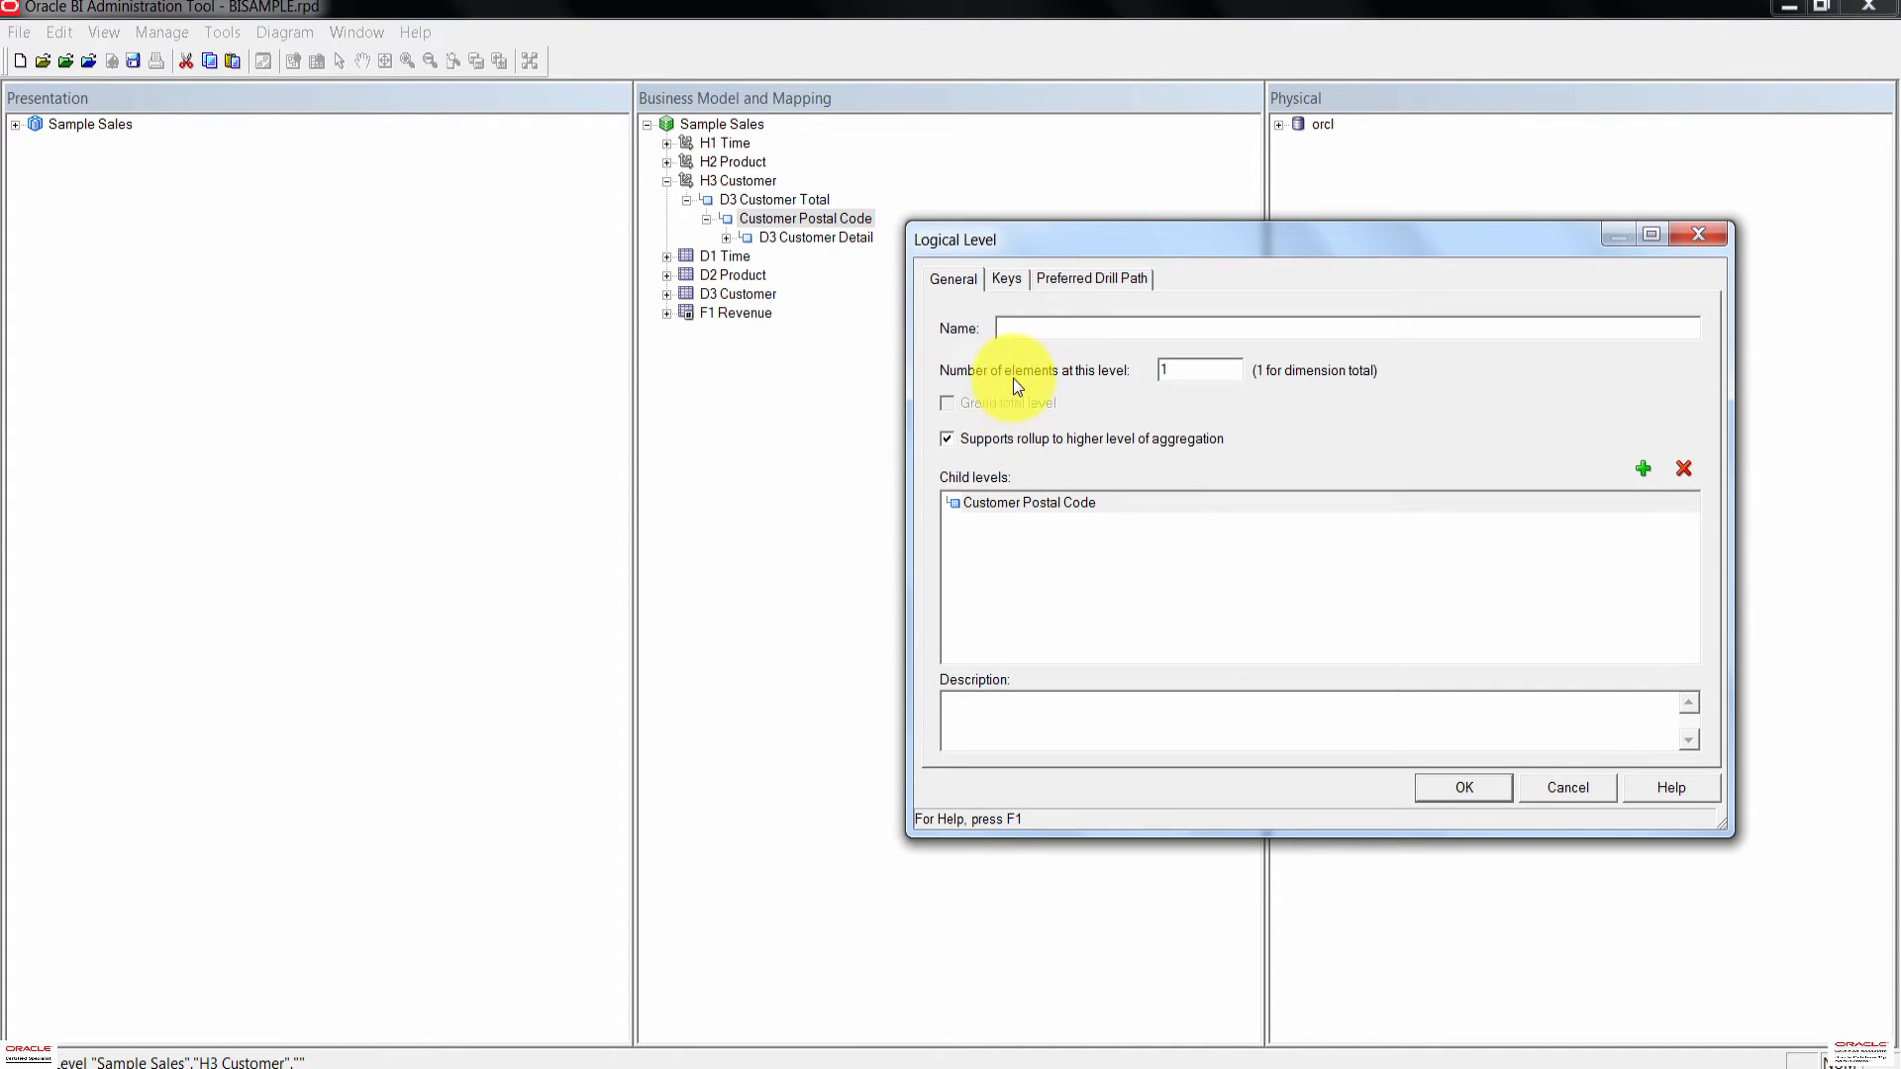
pyautogui.write('C')
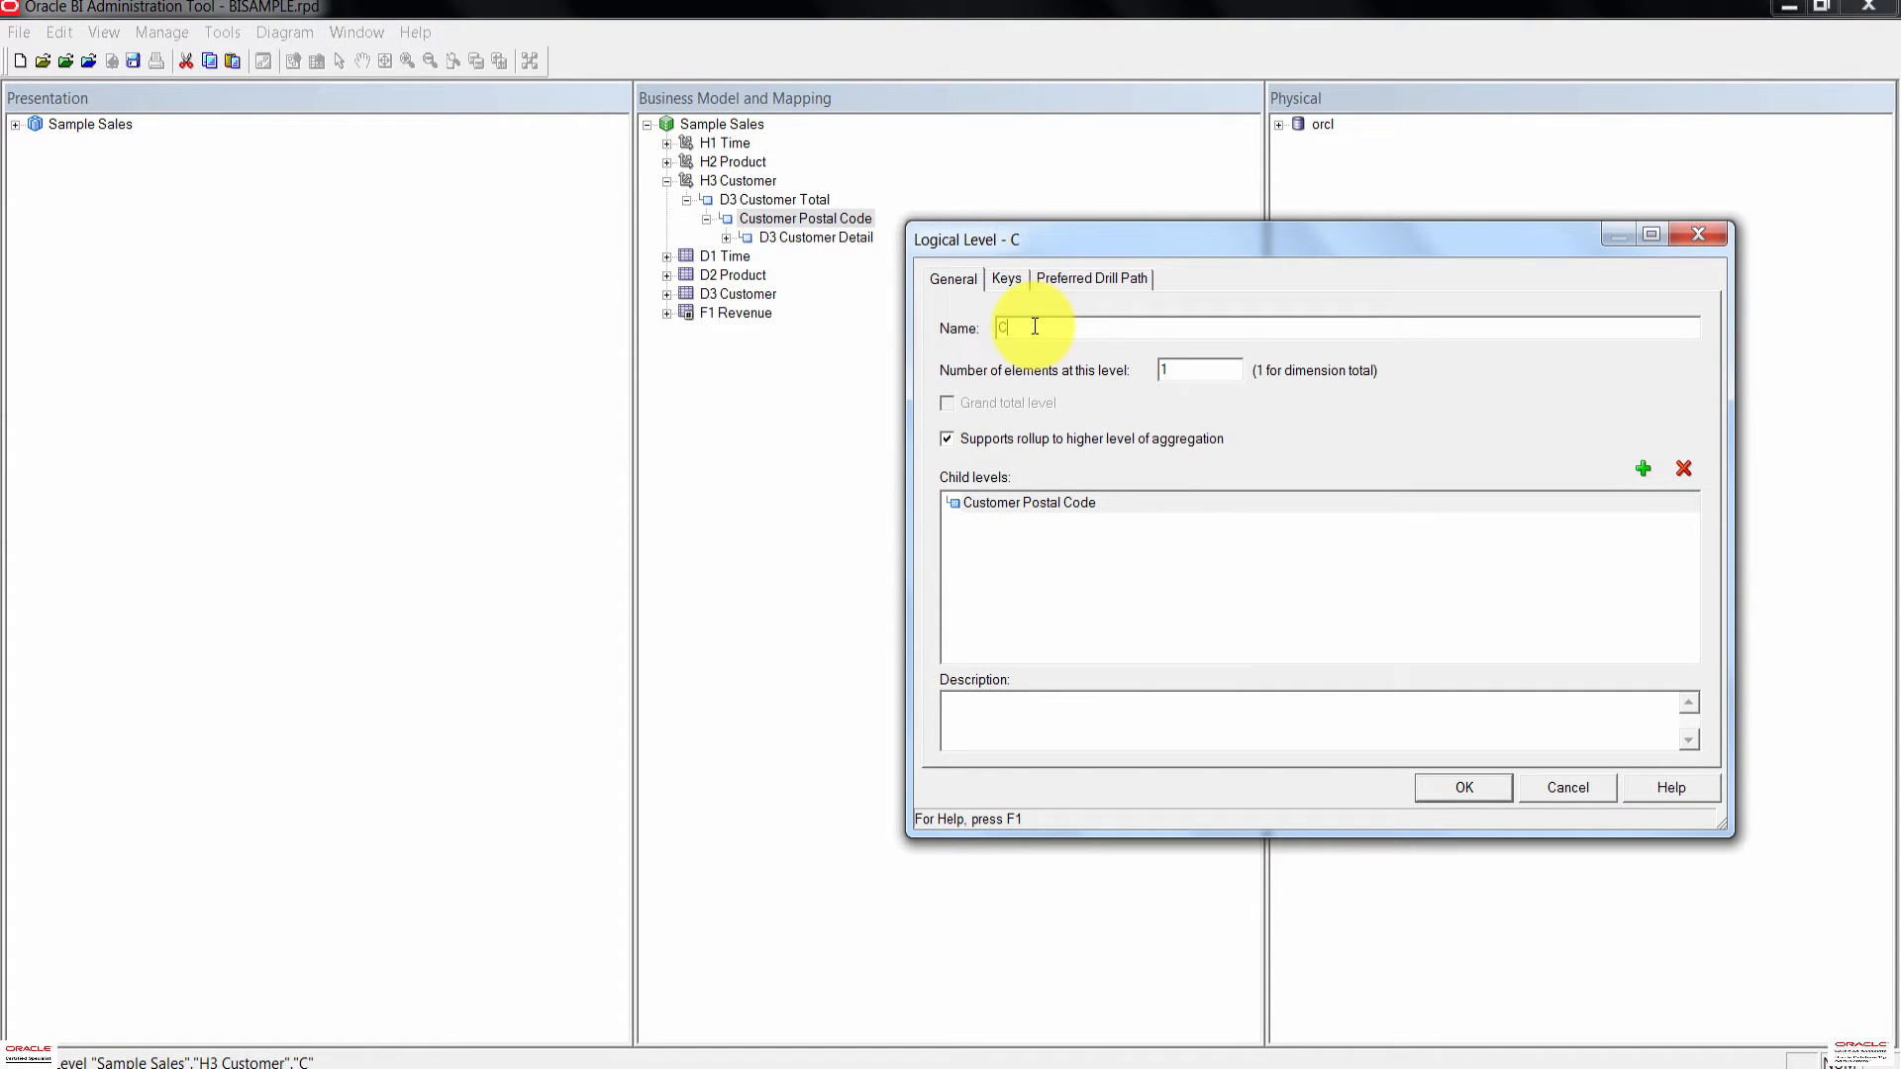
pyautogui.write('ustomer City')
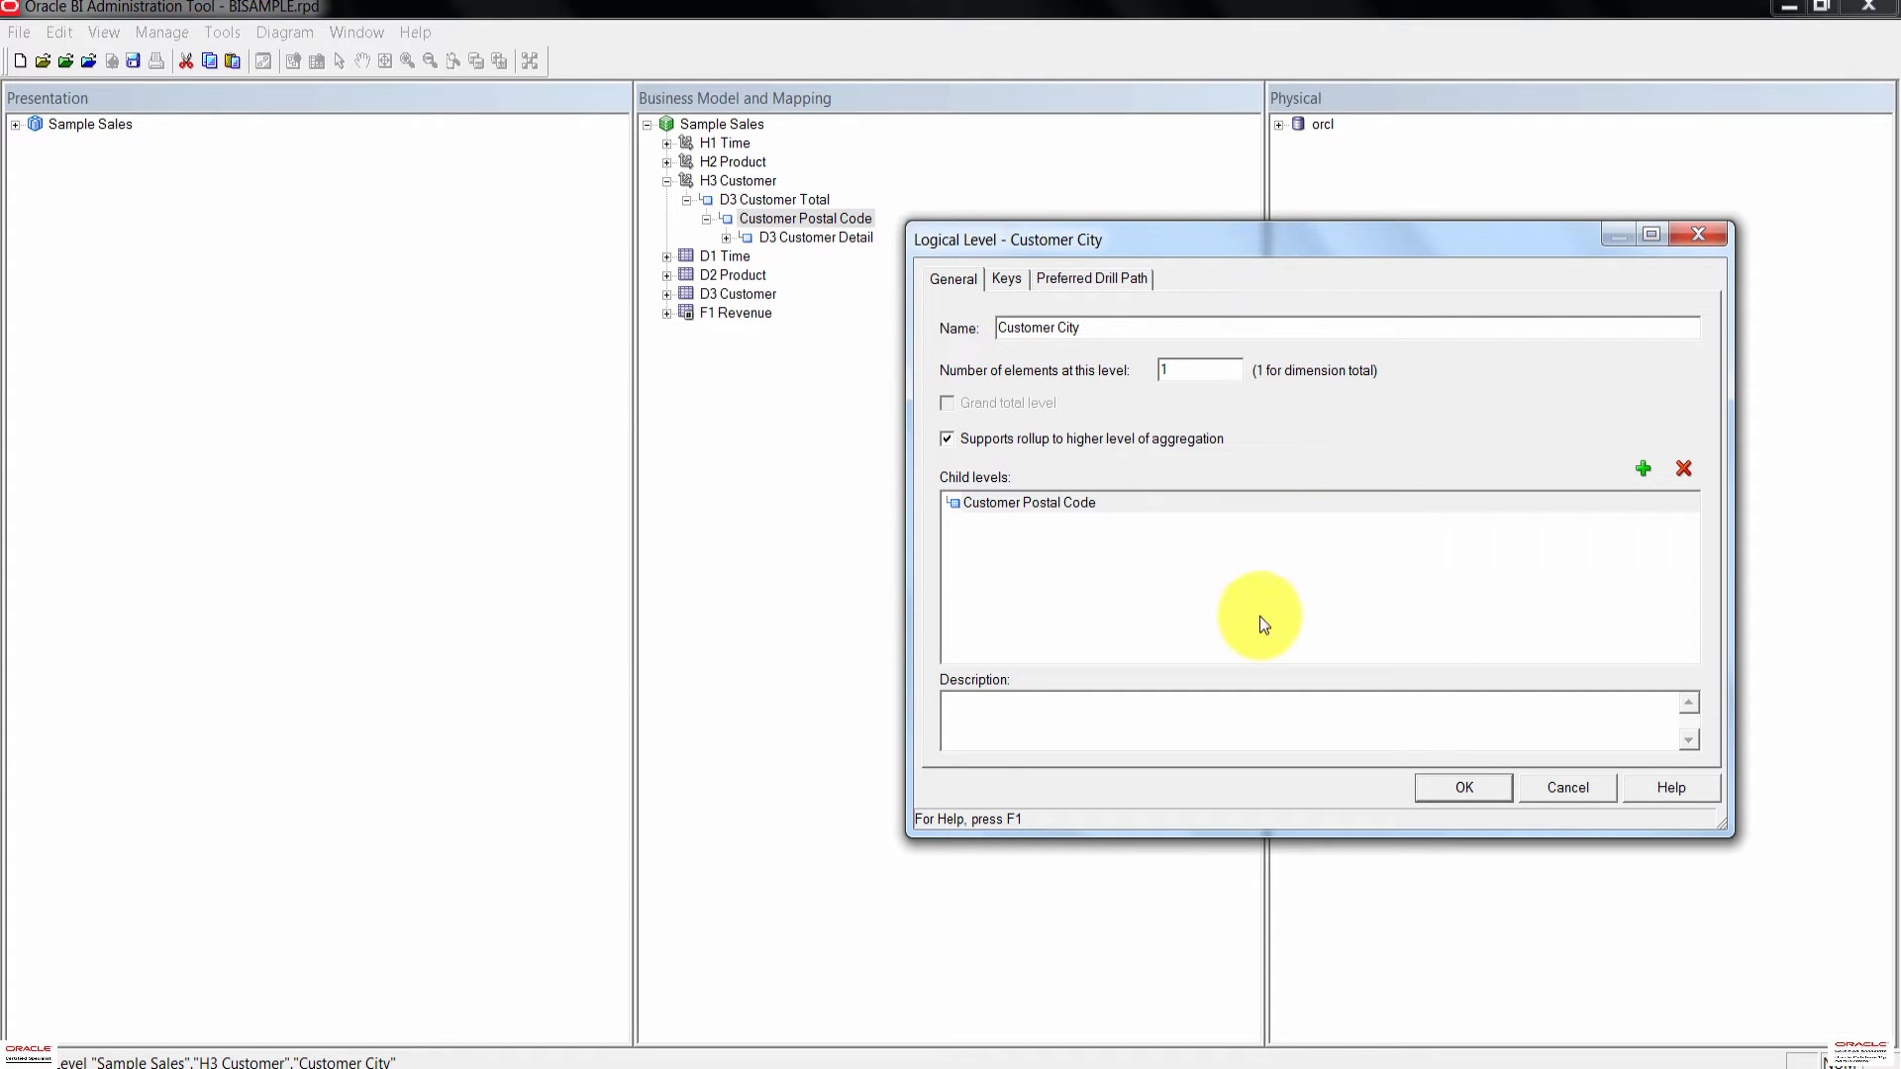
pyautogui.click(1446, 789)
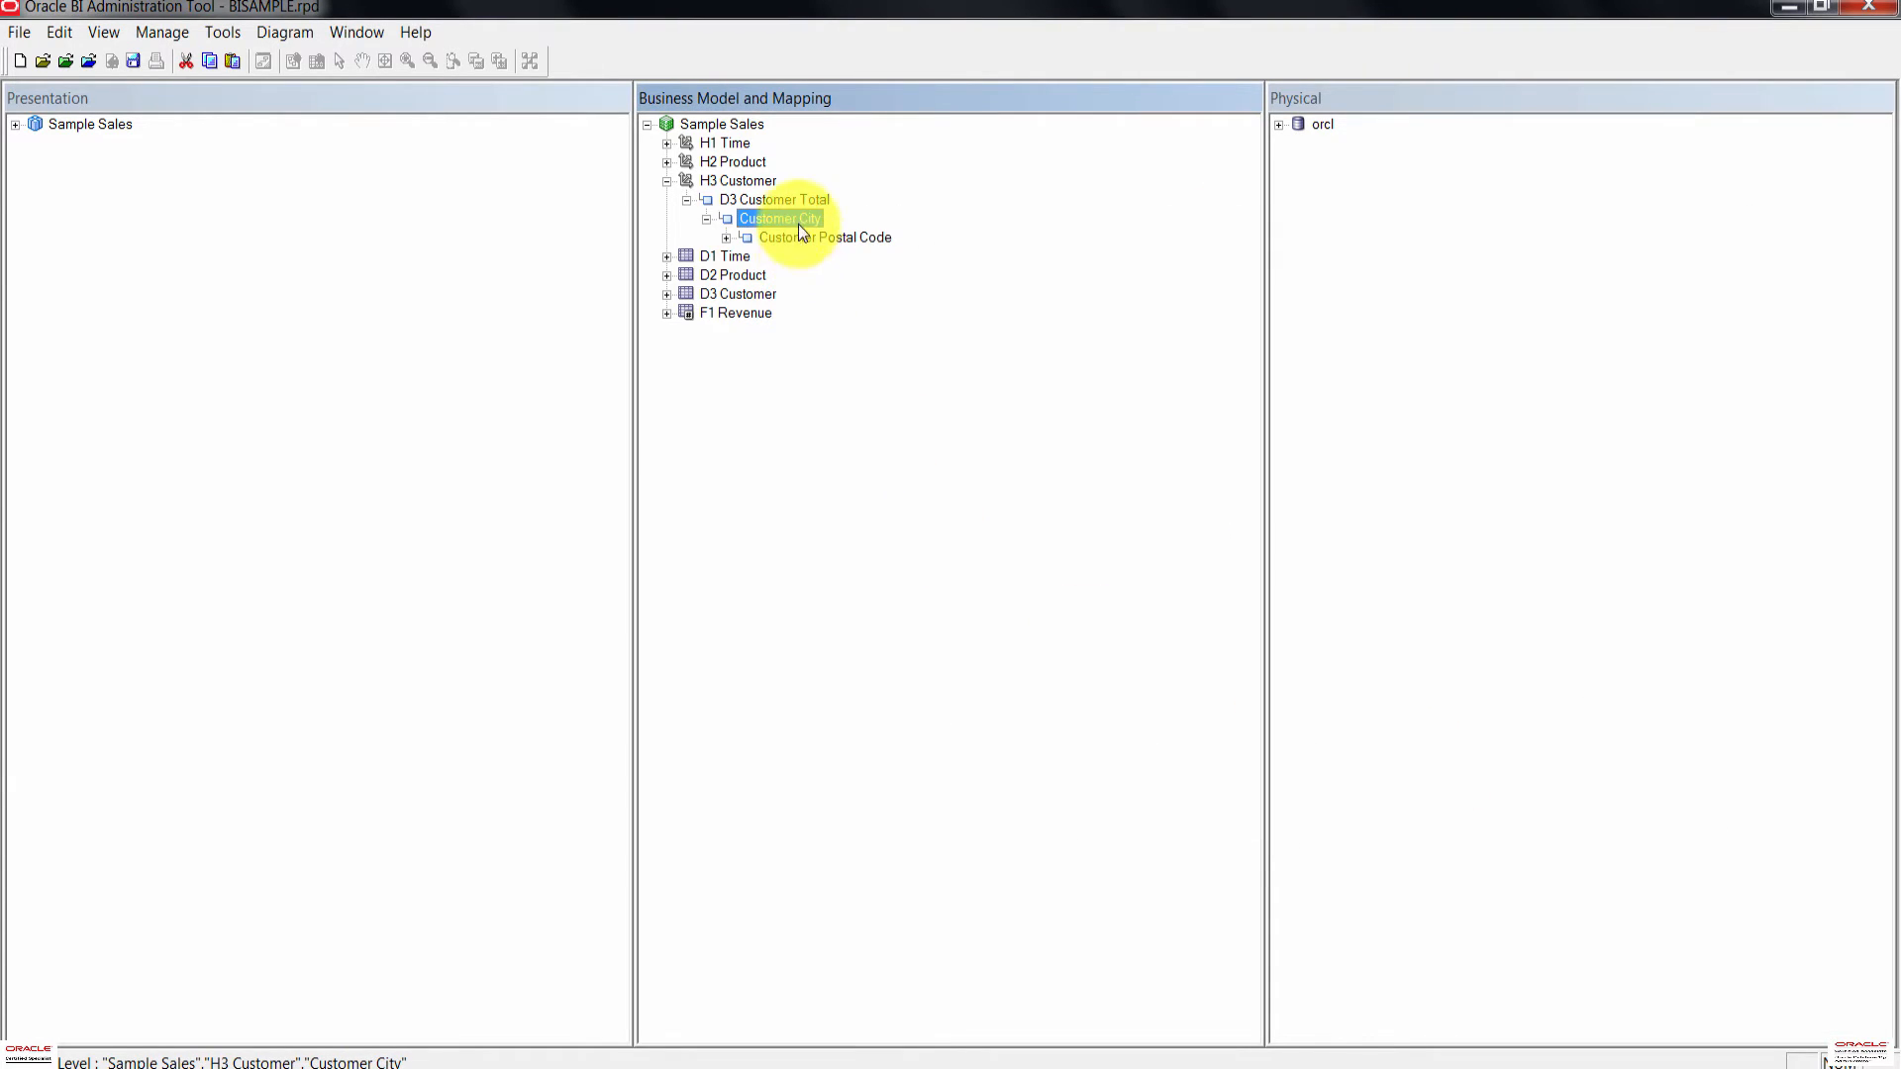
# Step: Add a parent level named Customer State above the Customer City level
pyautogui.rightClick(792, 218)
pyautogui.moveTo(822, 232)
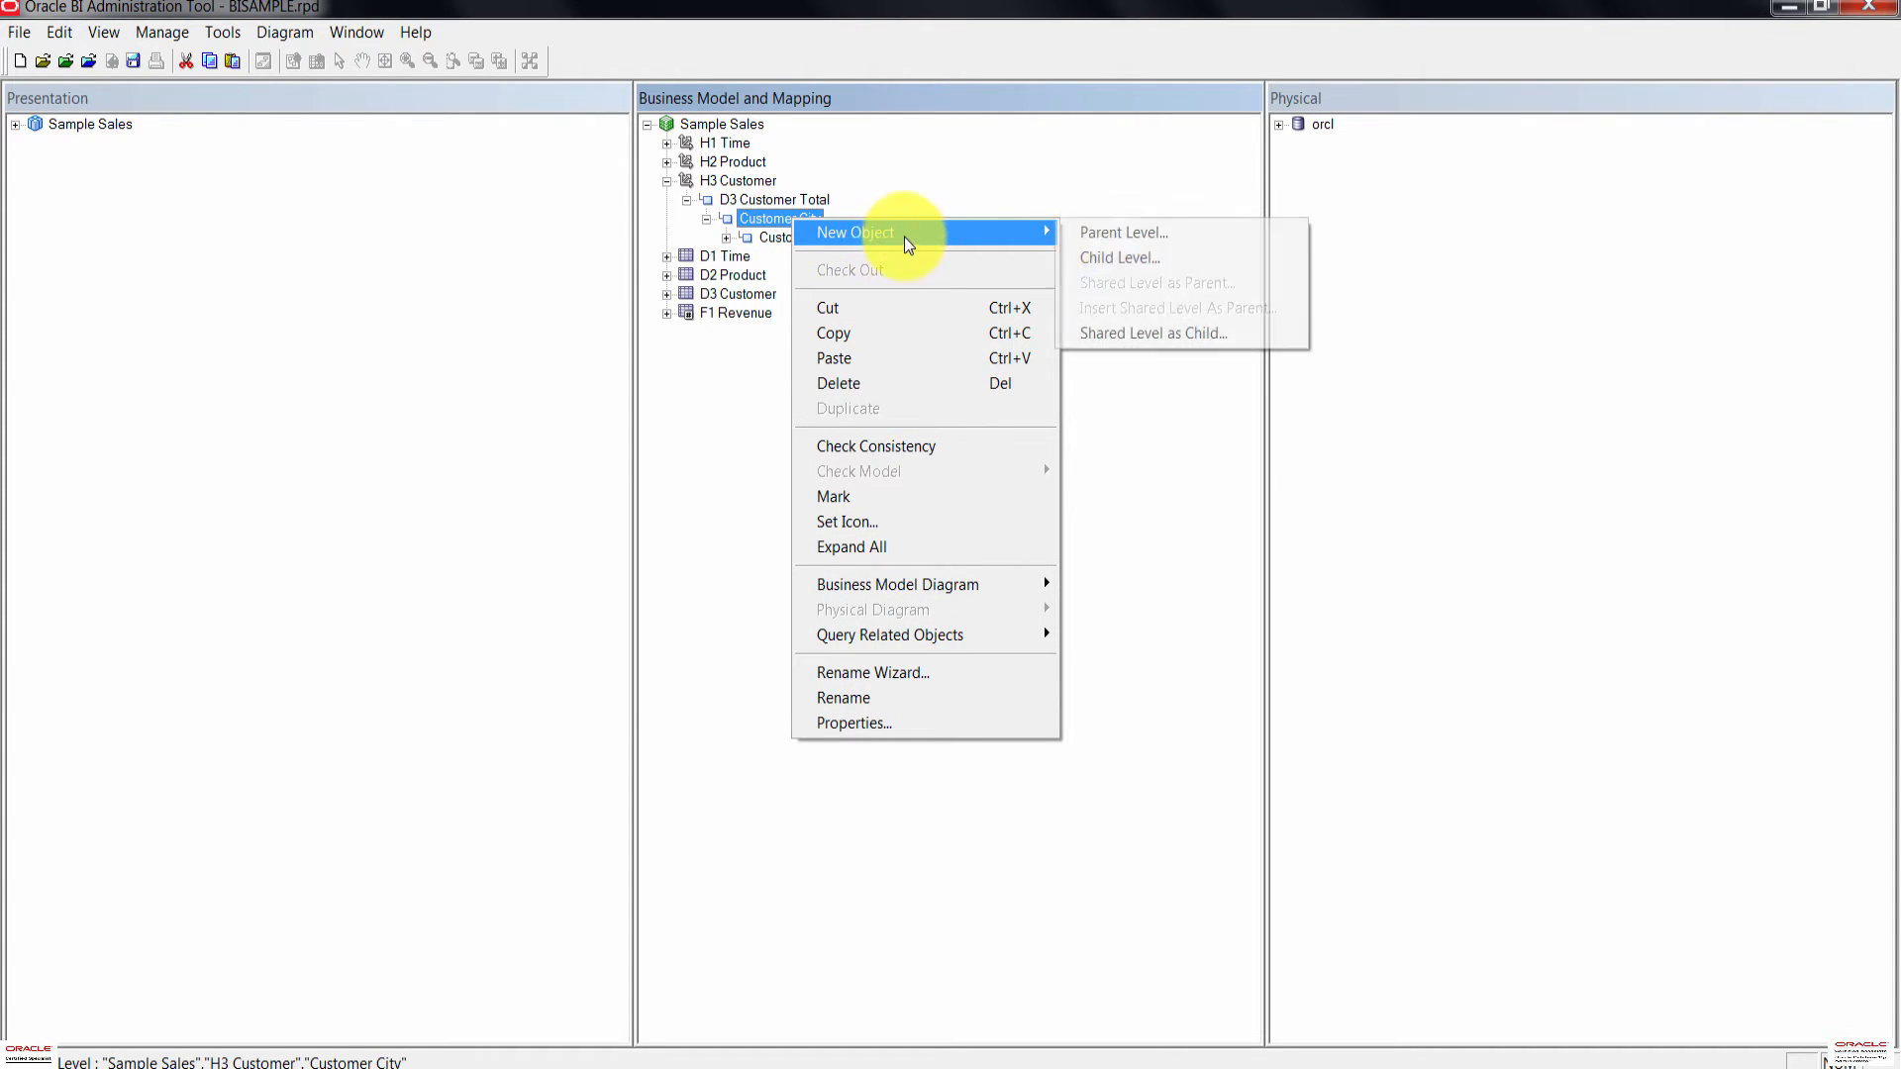
pyautogui.click(1124, 236)
pyautogui.write('Cus')
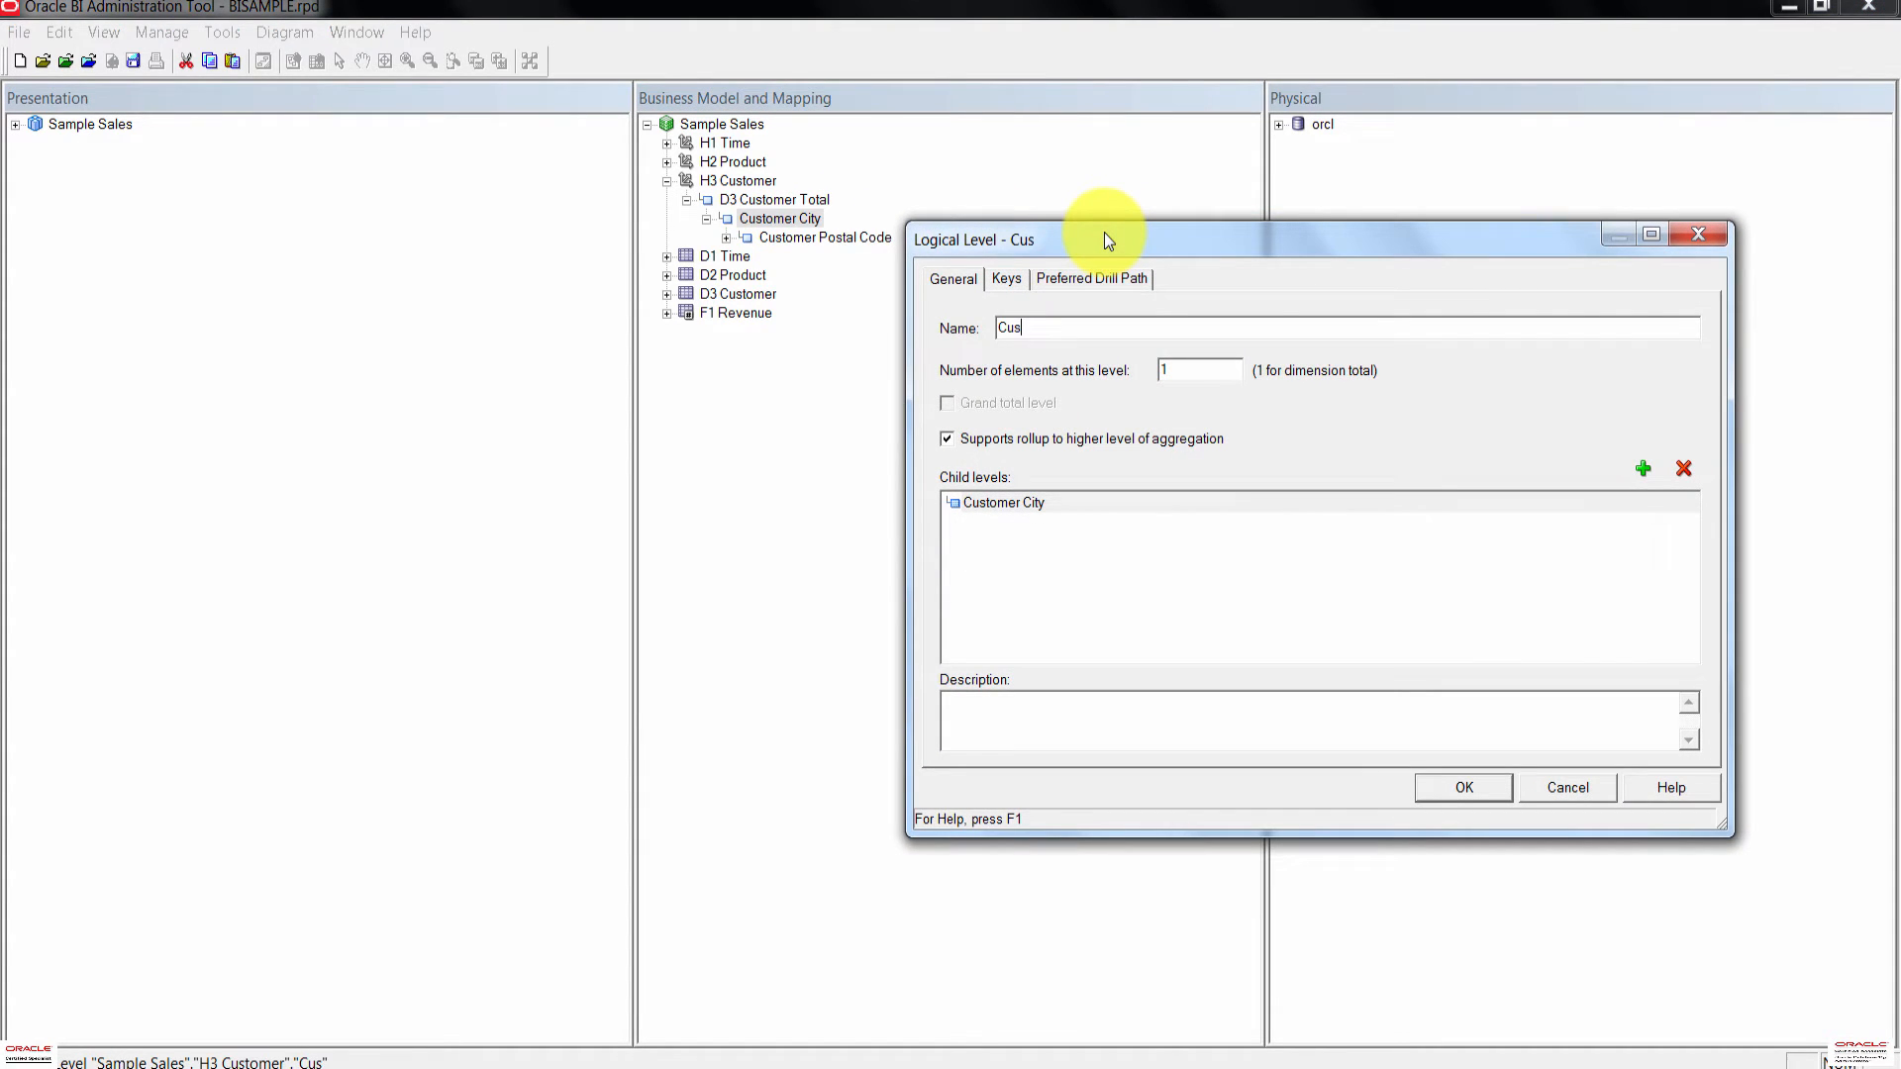
pyautogui.write('tomer State')
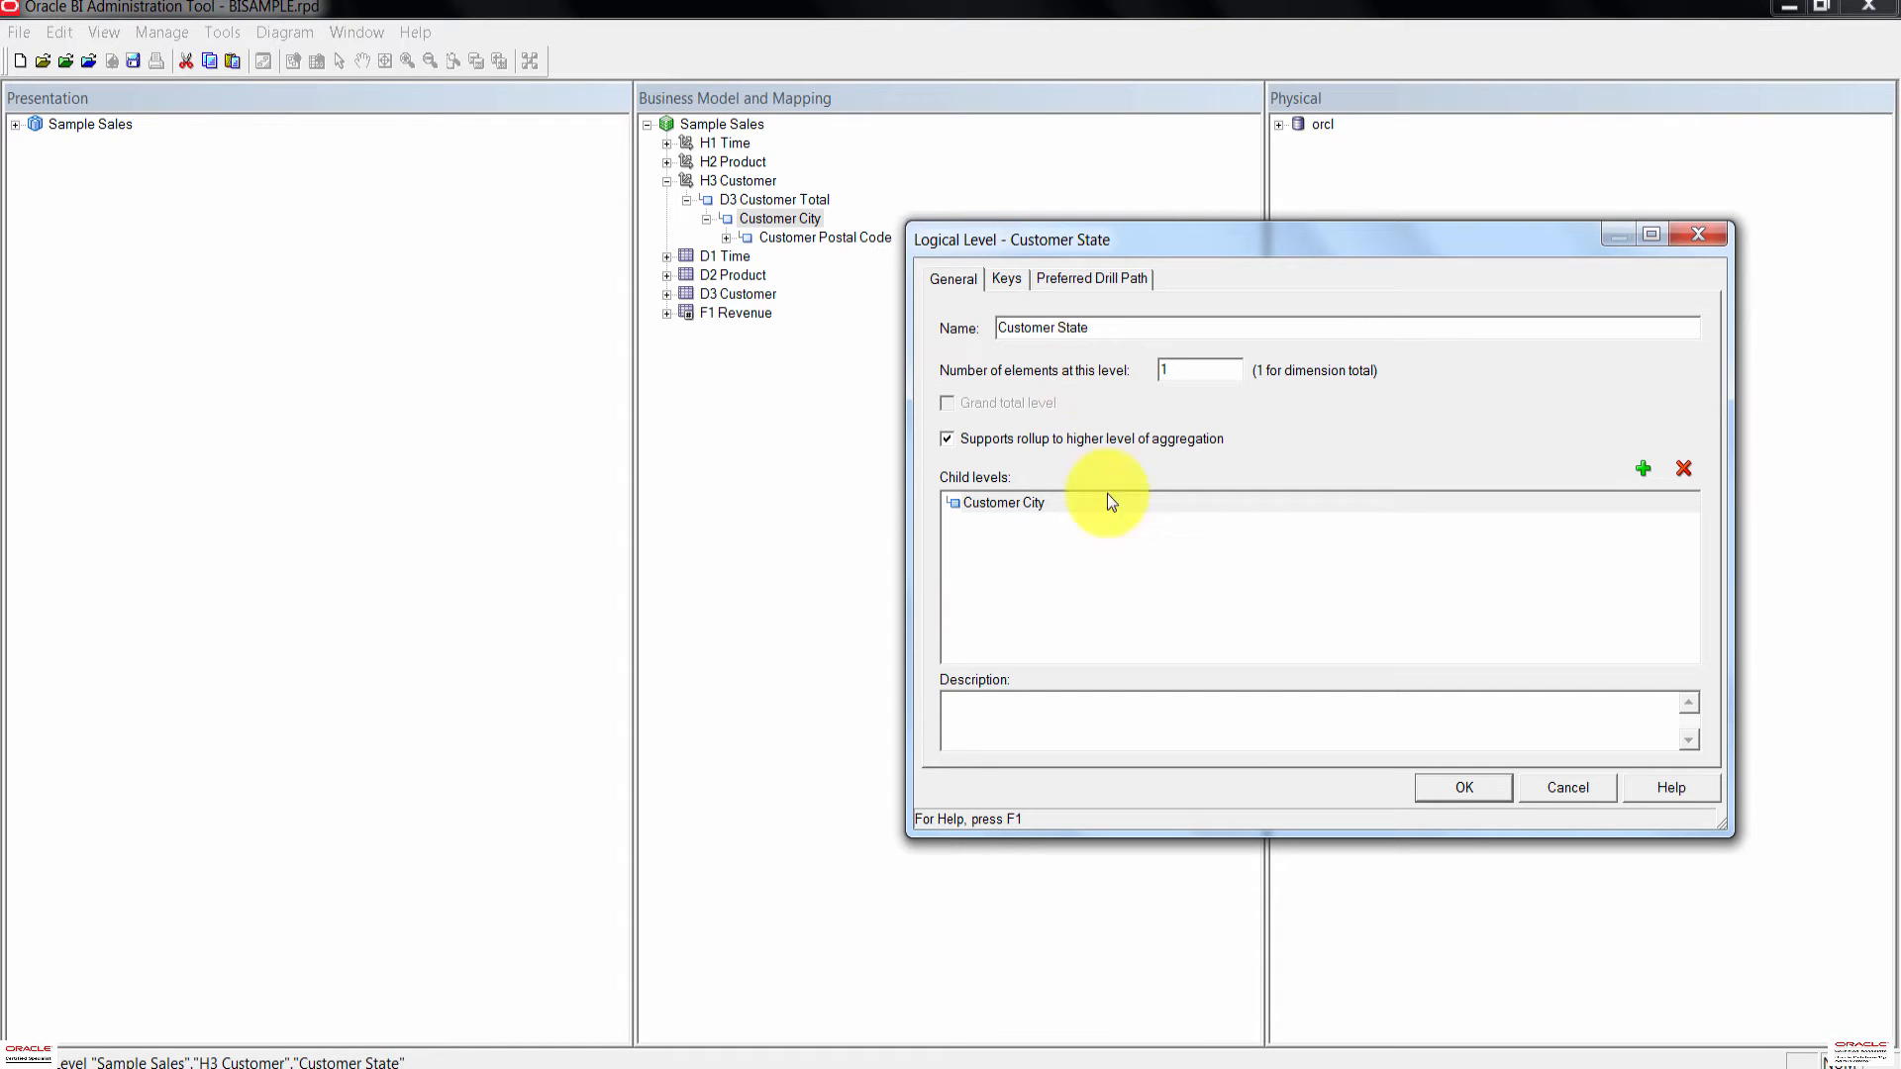
pyautogui.click(1464, 788)
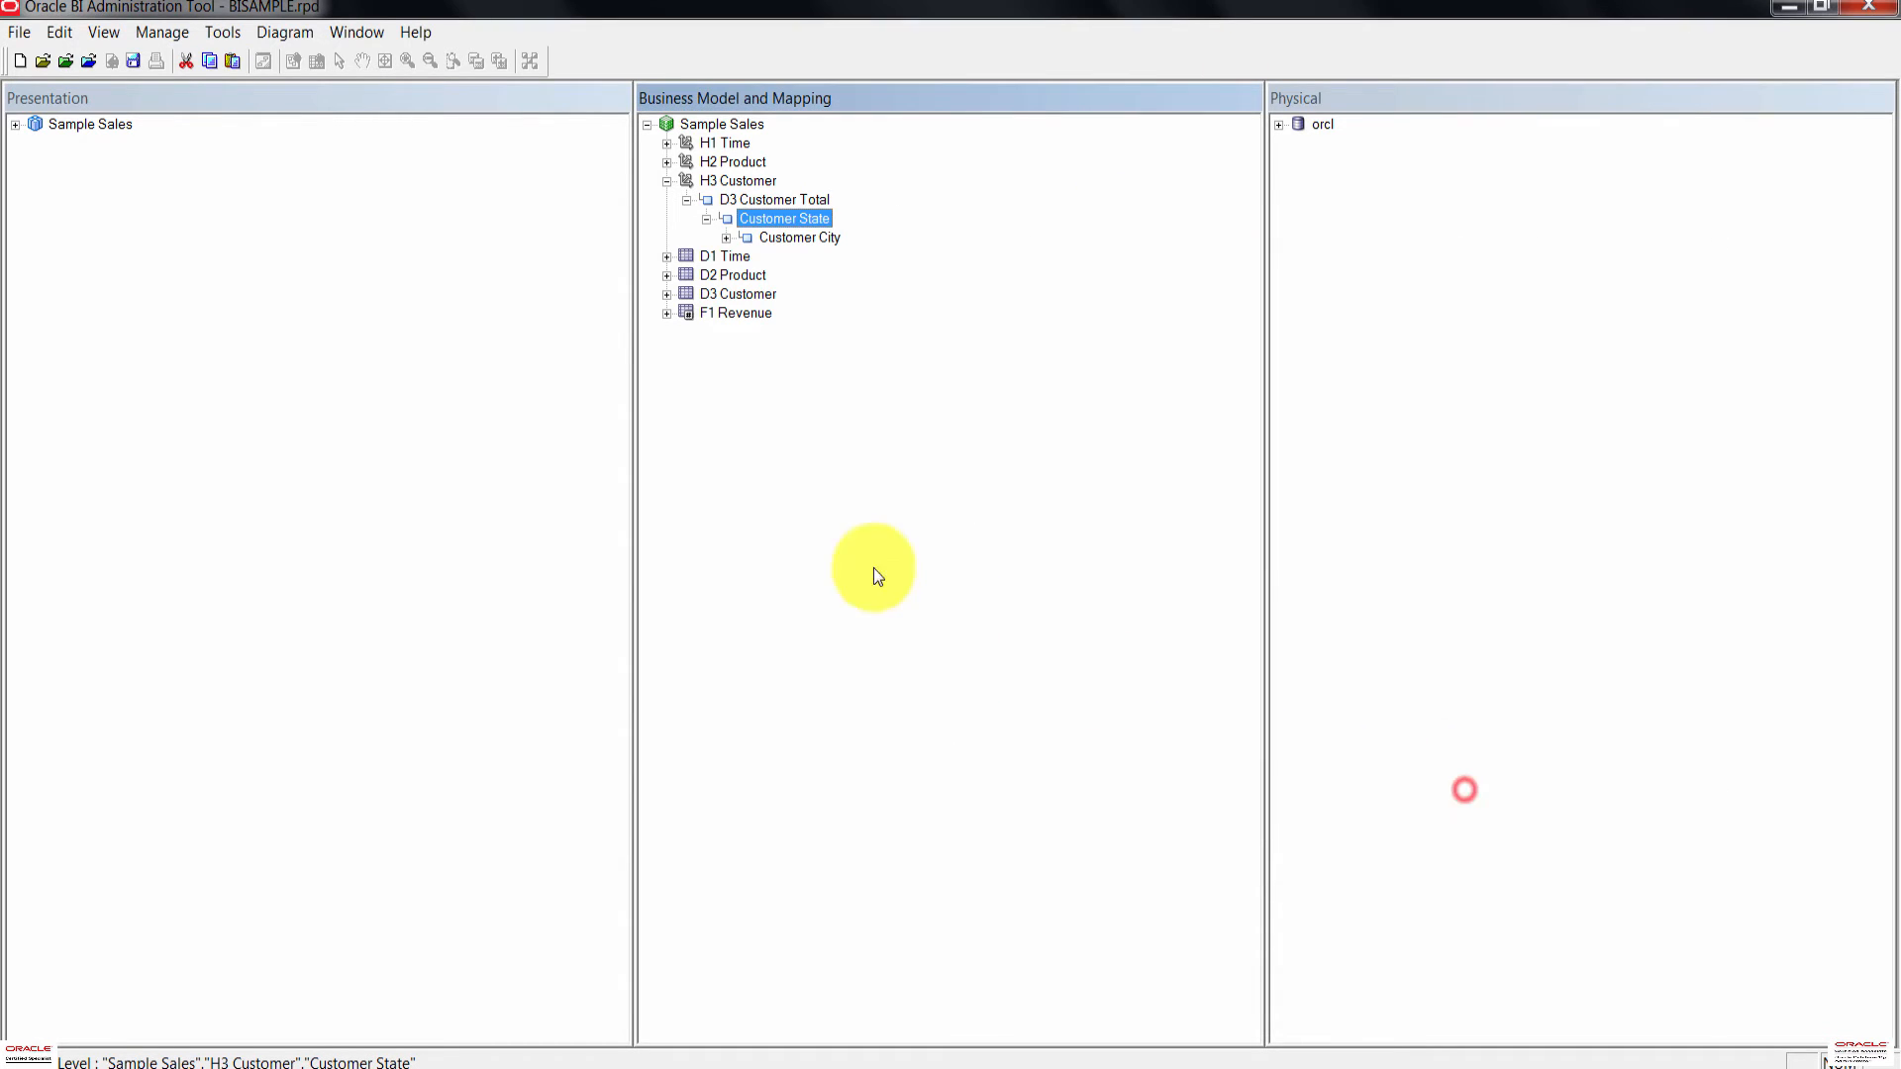
# Step: Add a parent level named Customer Country above the Customer State level
pyautogui.rightClick(784, 219)
pyautogui.moveTo(1035, 234)
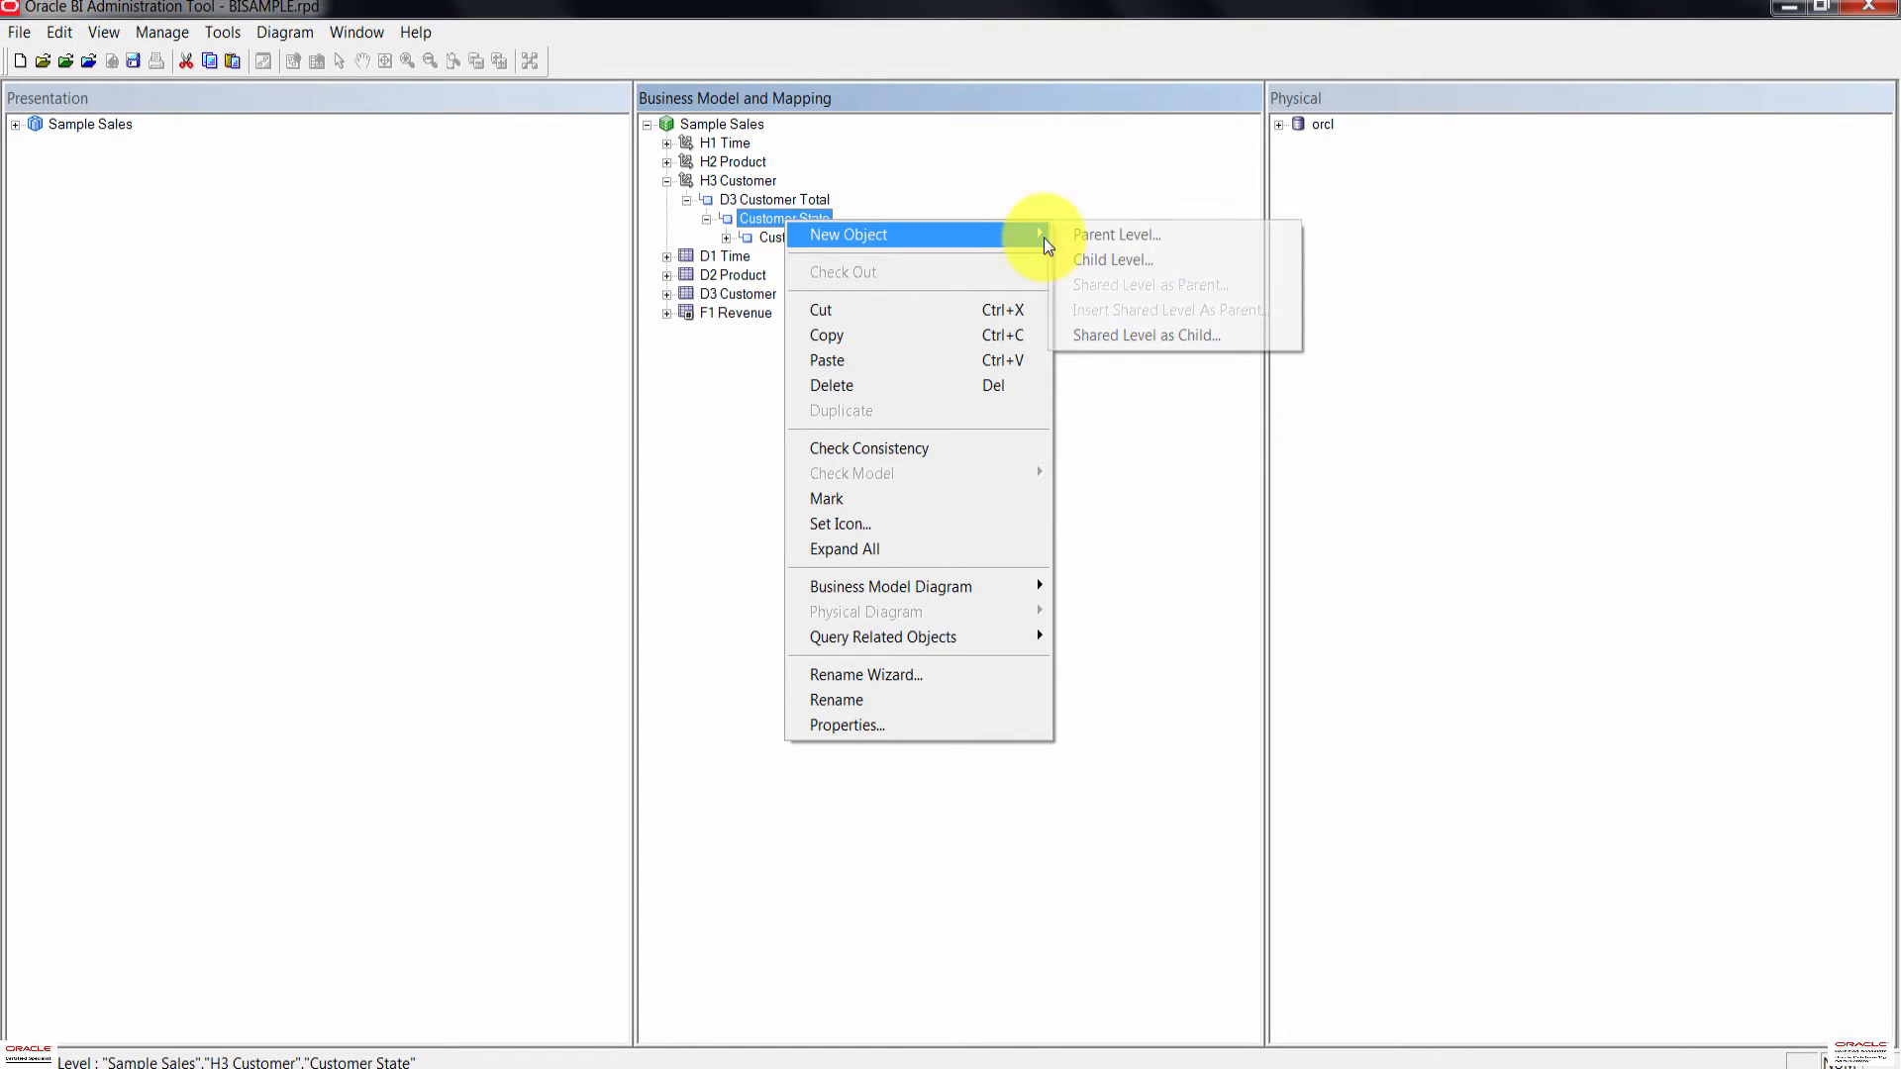
pyautogui.click(1206, 242)
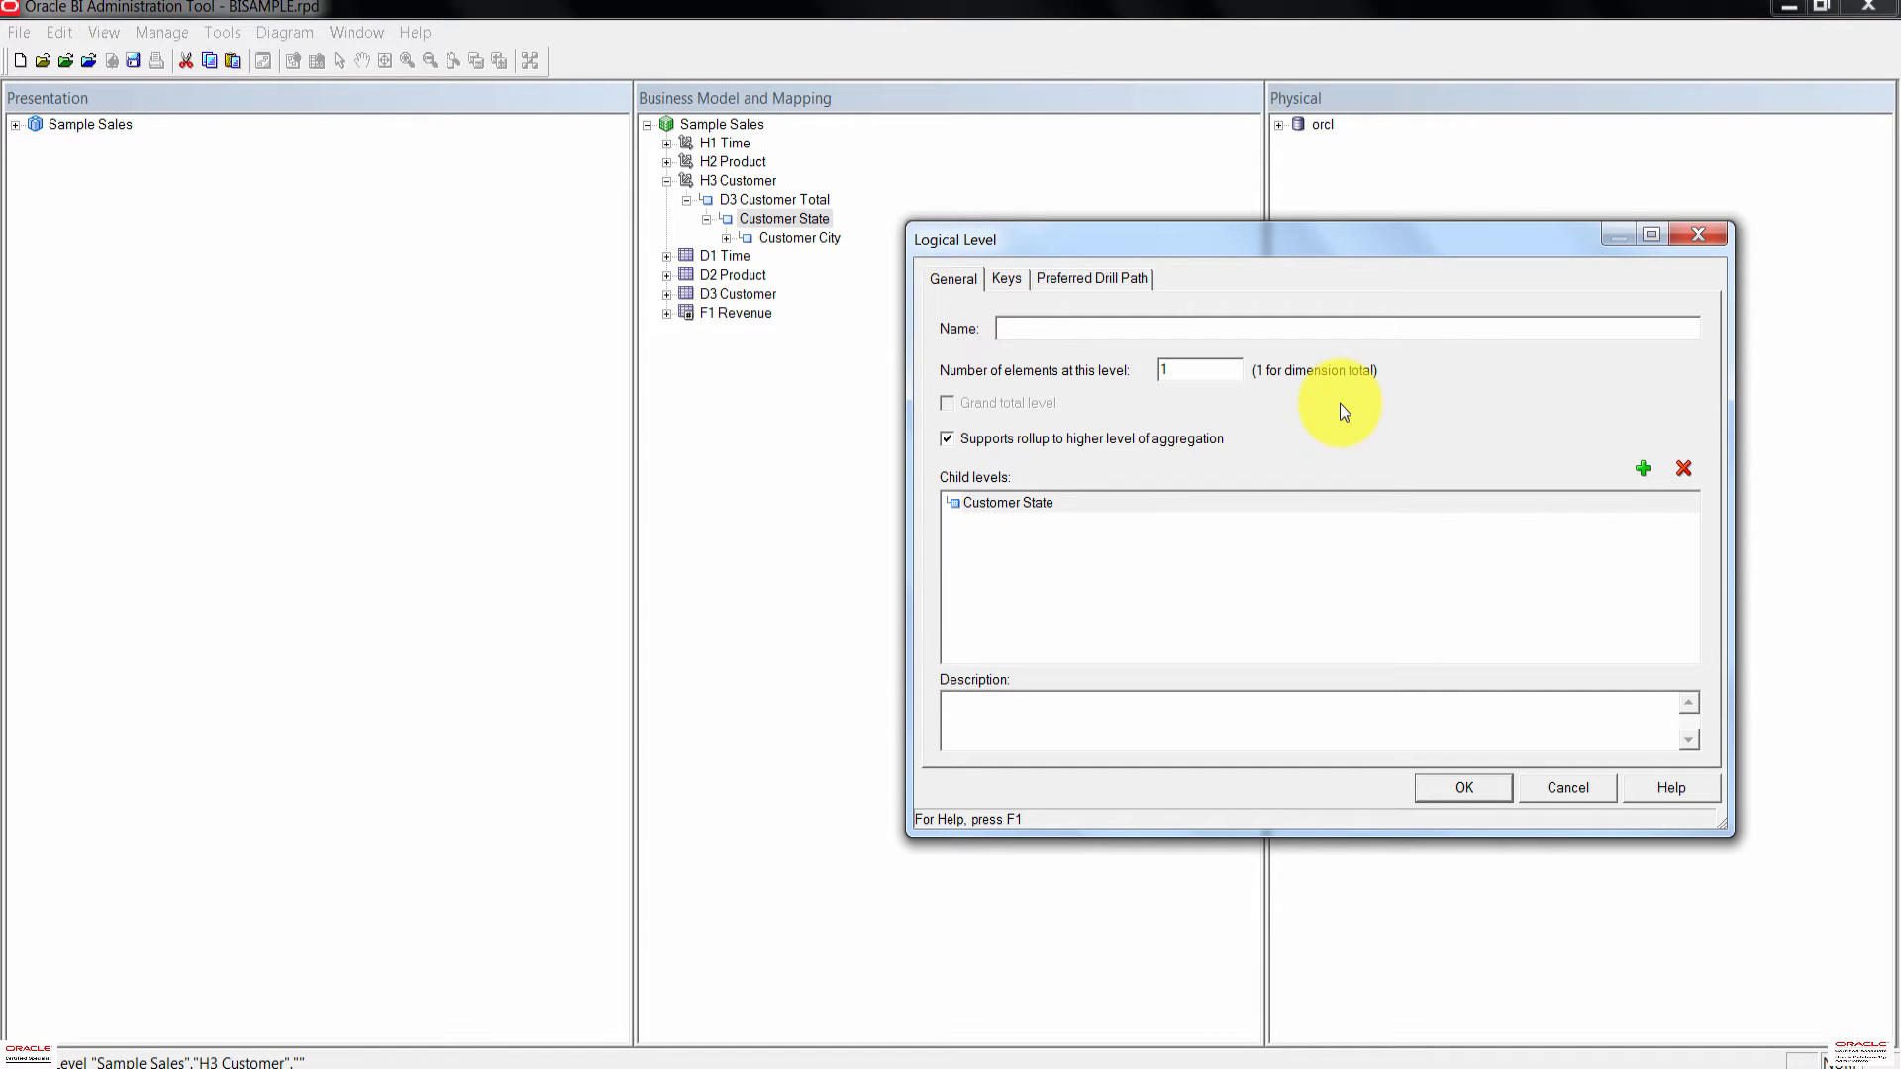
pyautogui.write('Customer ')
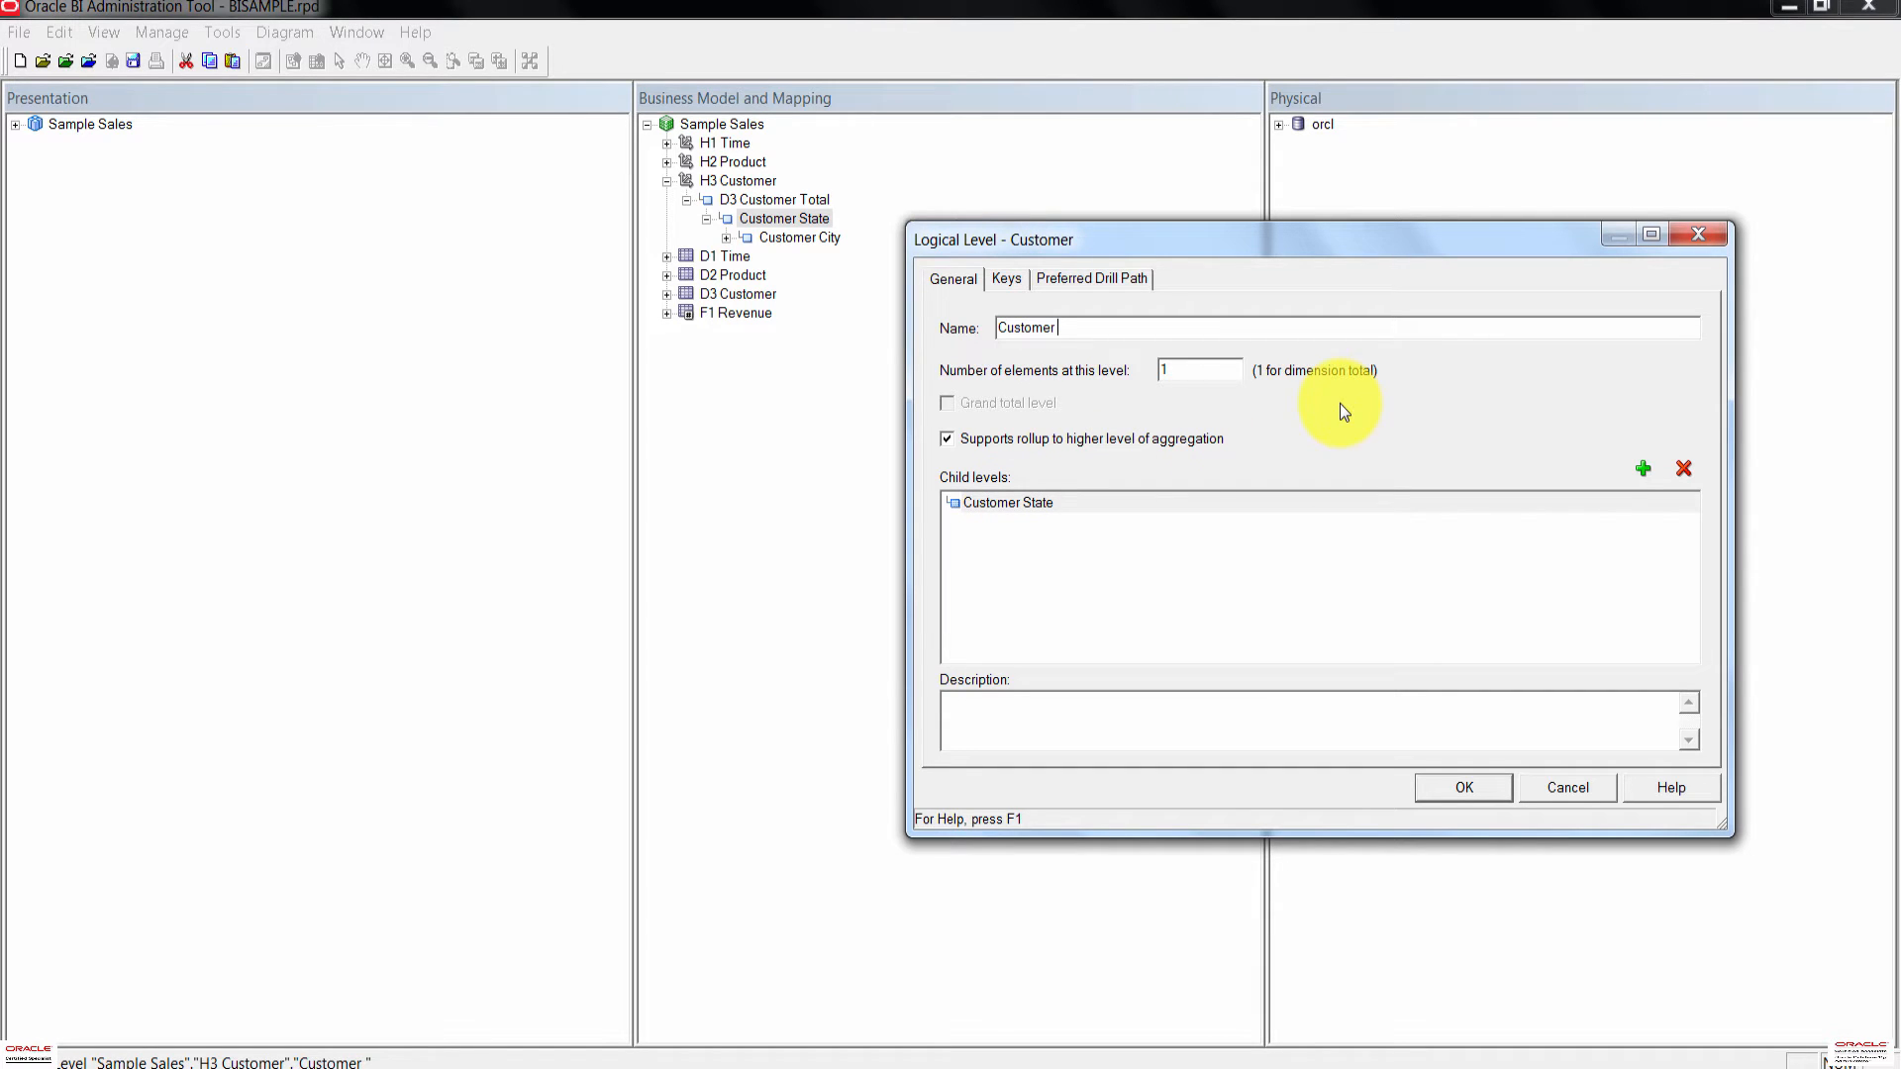
pyautogui.write('Country')
pyautogui.click(1462, 788)
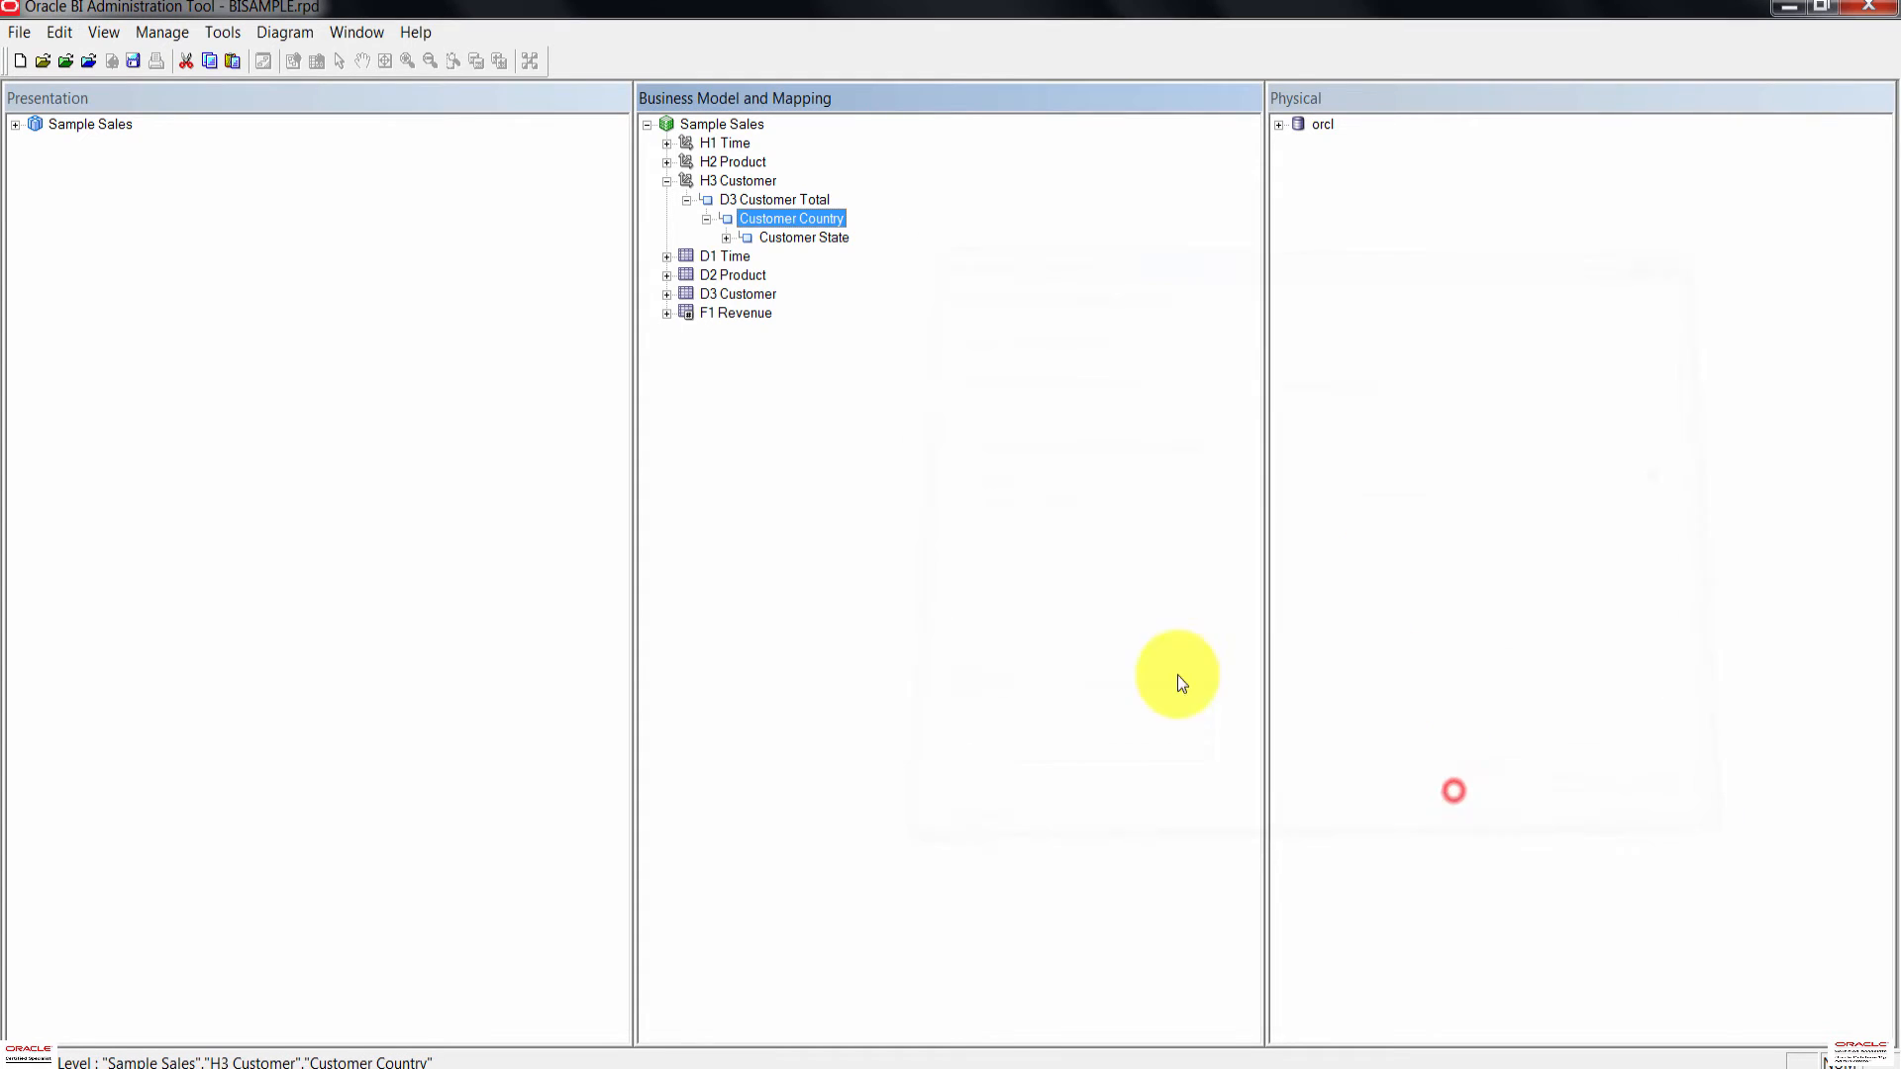
# Step: Add a parent level named Customer Area above the Customer Country level
pyautogui.rightClick(771, 220)
pyautogui.moveTo(810, 235)
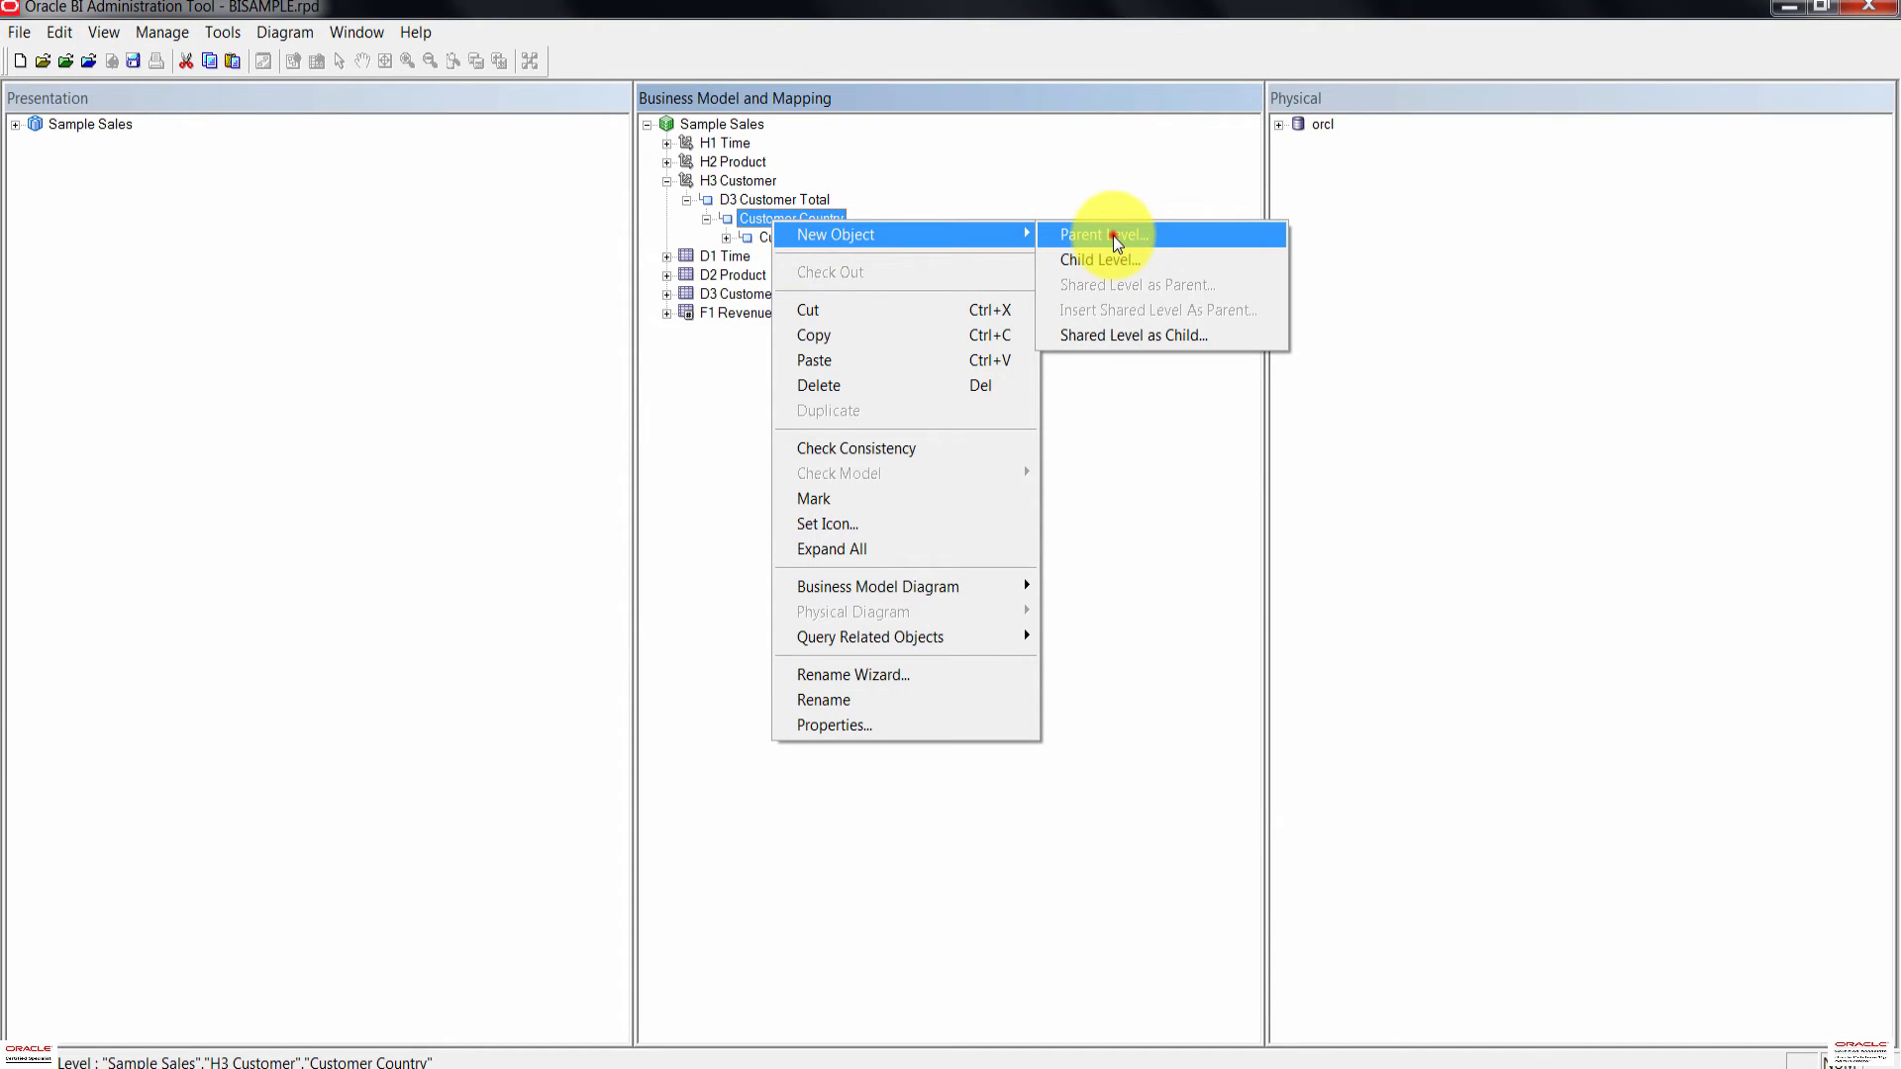
pyautogui.click(1113, 235)
pyautogui.write('Cust')
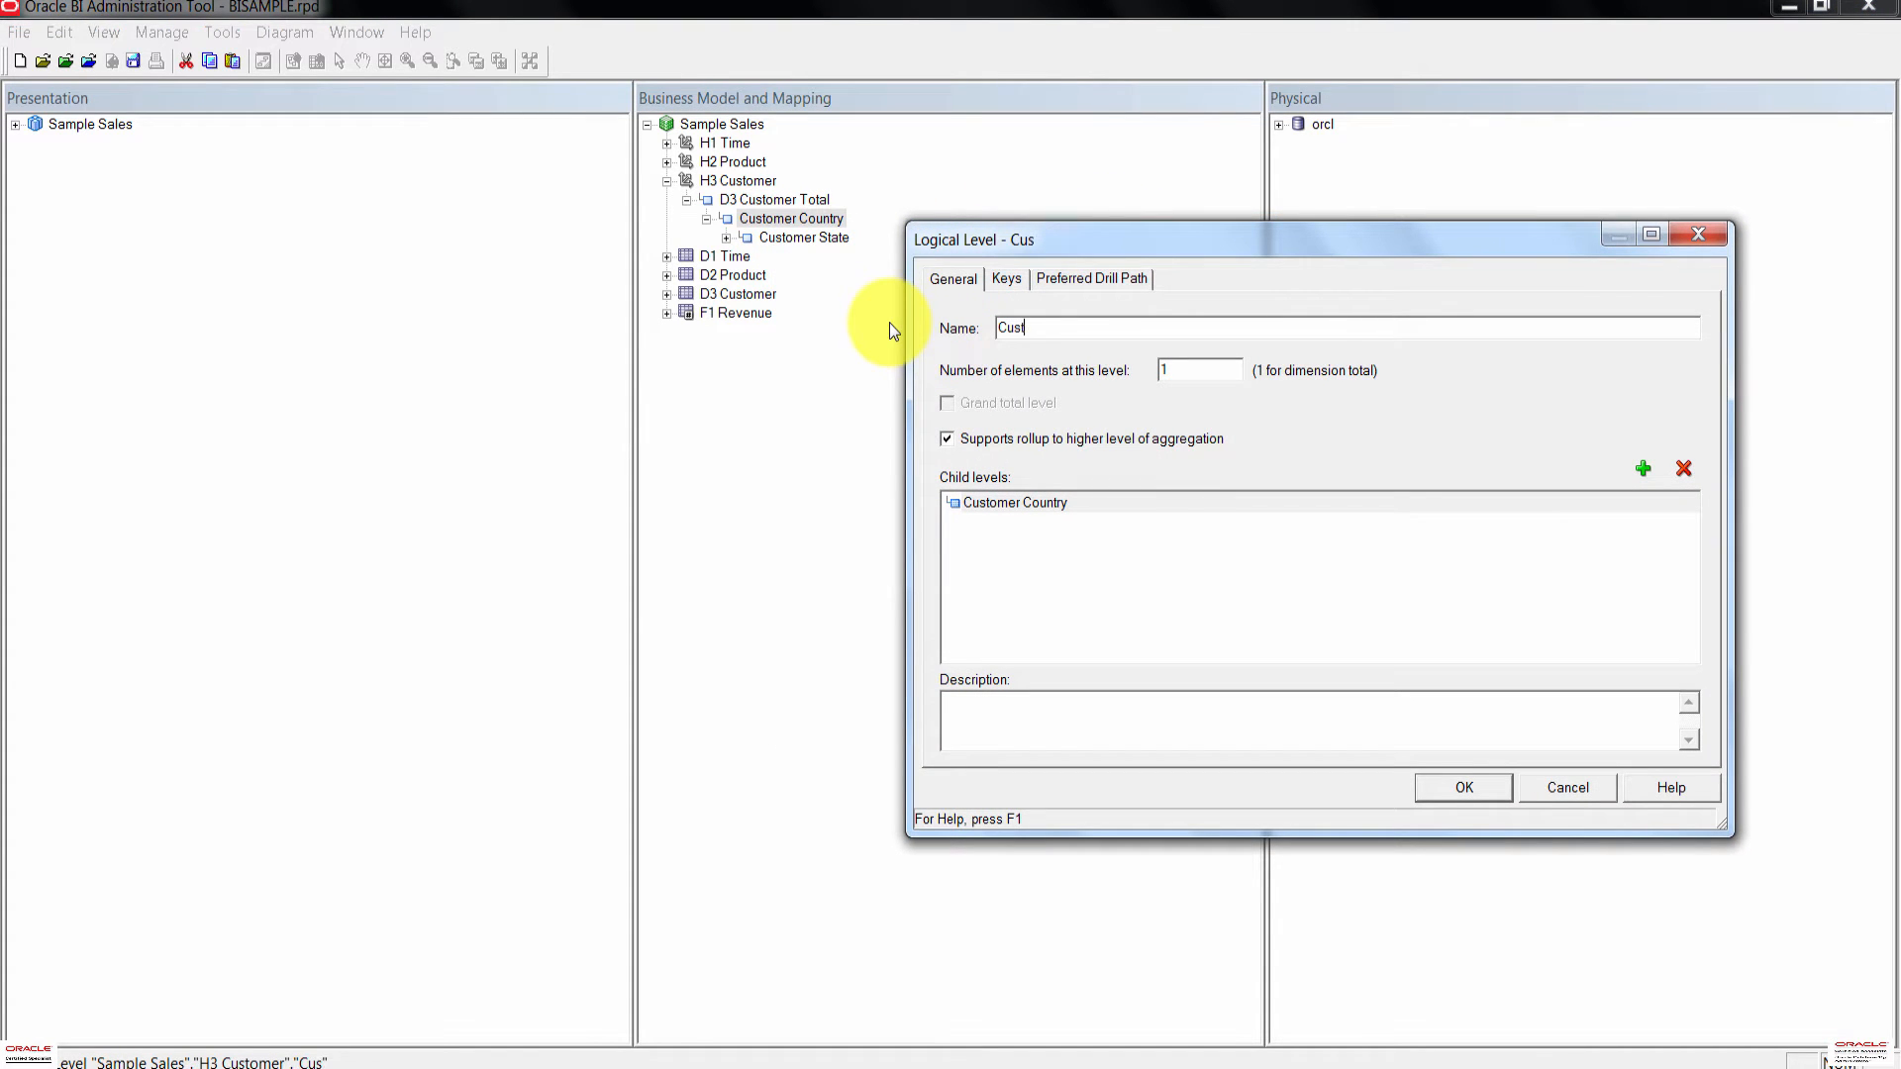
pyautogui.write('omer Area')
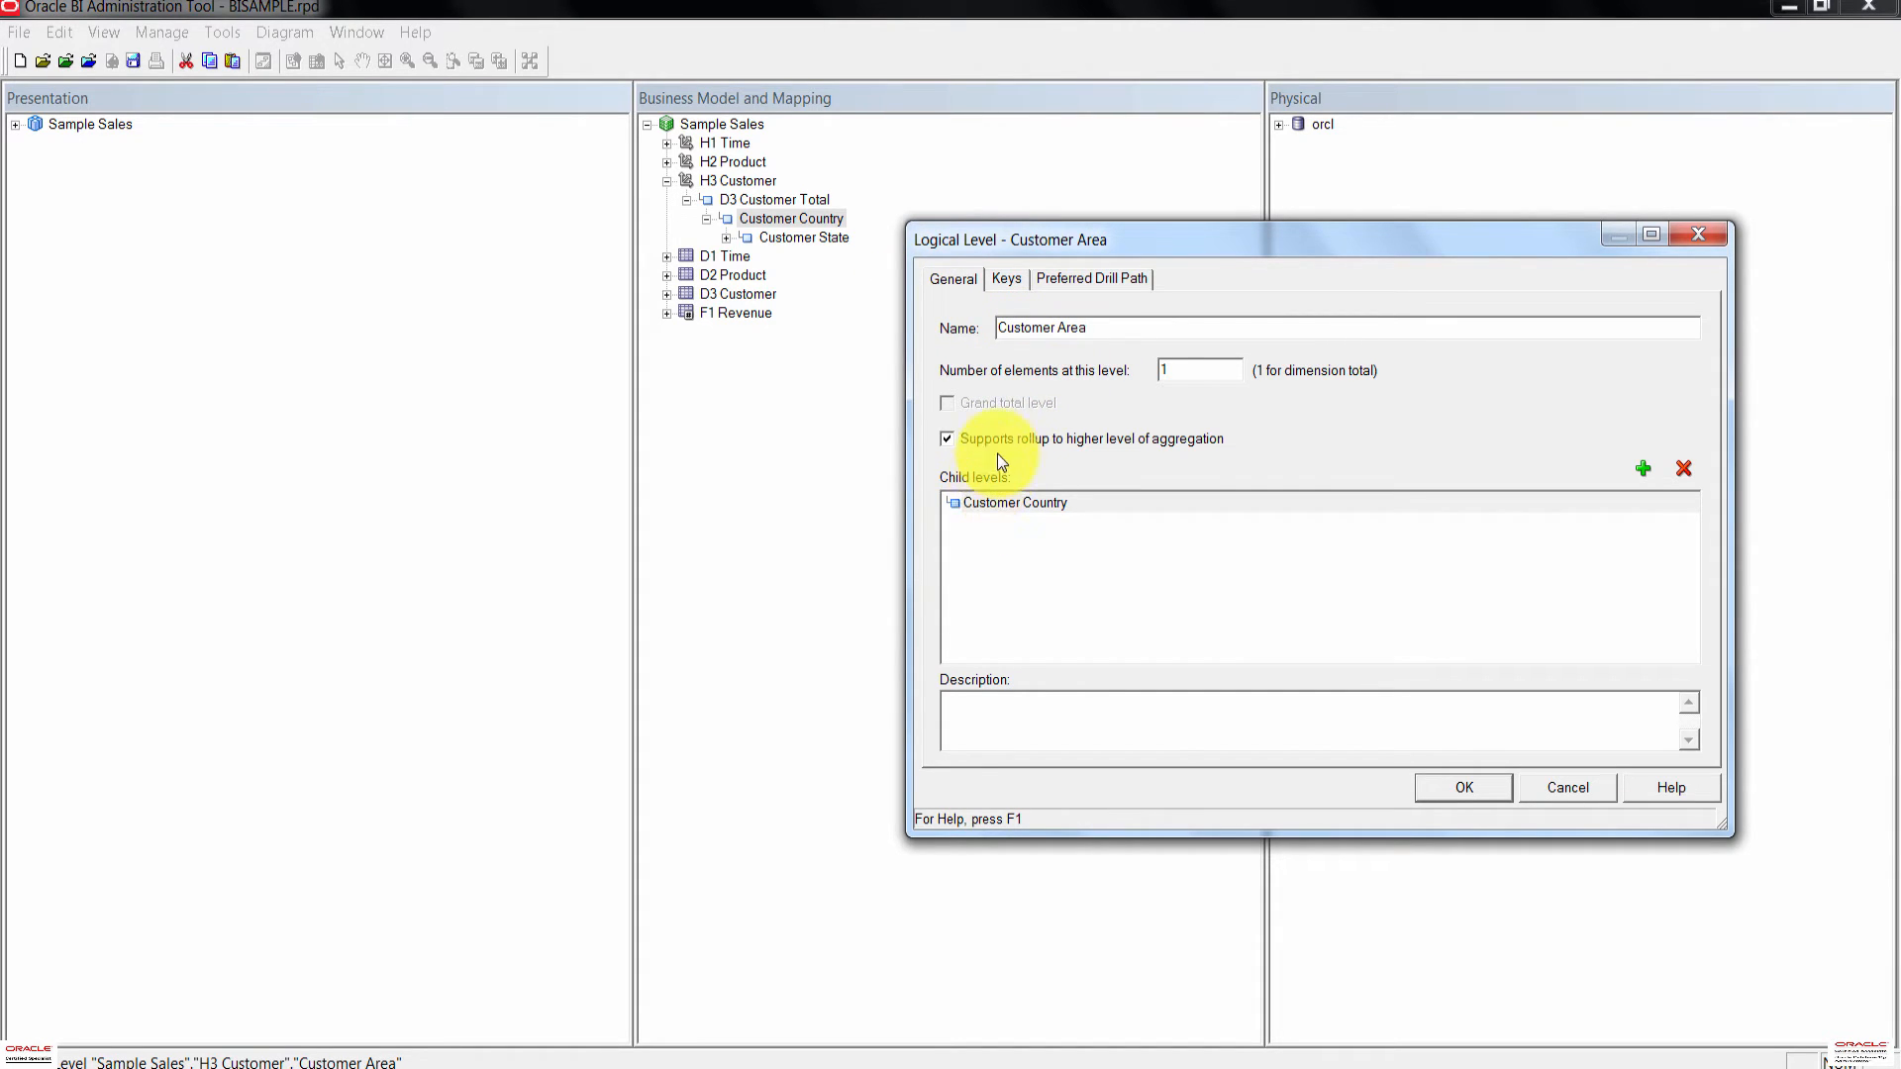
pyautogui.click(1463, 787)
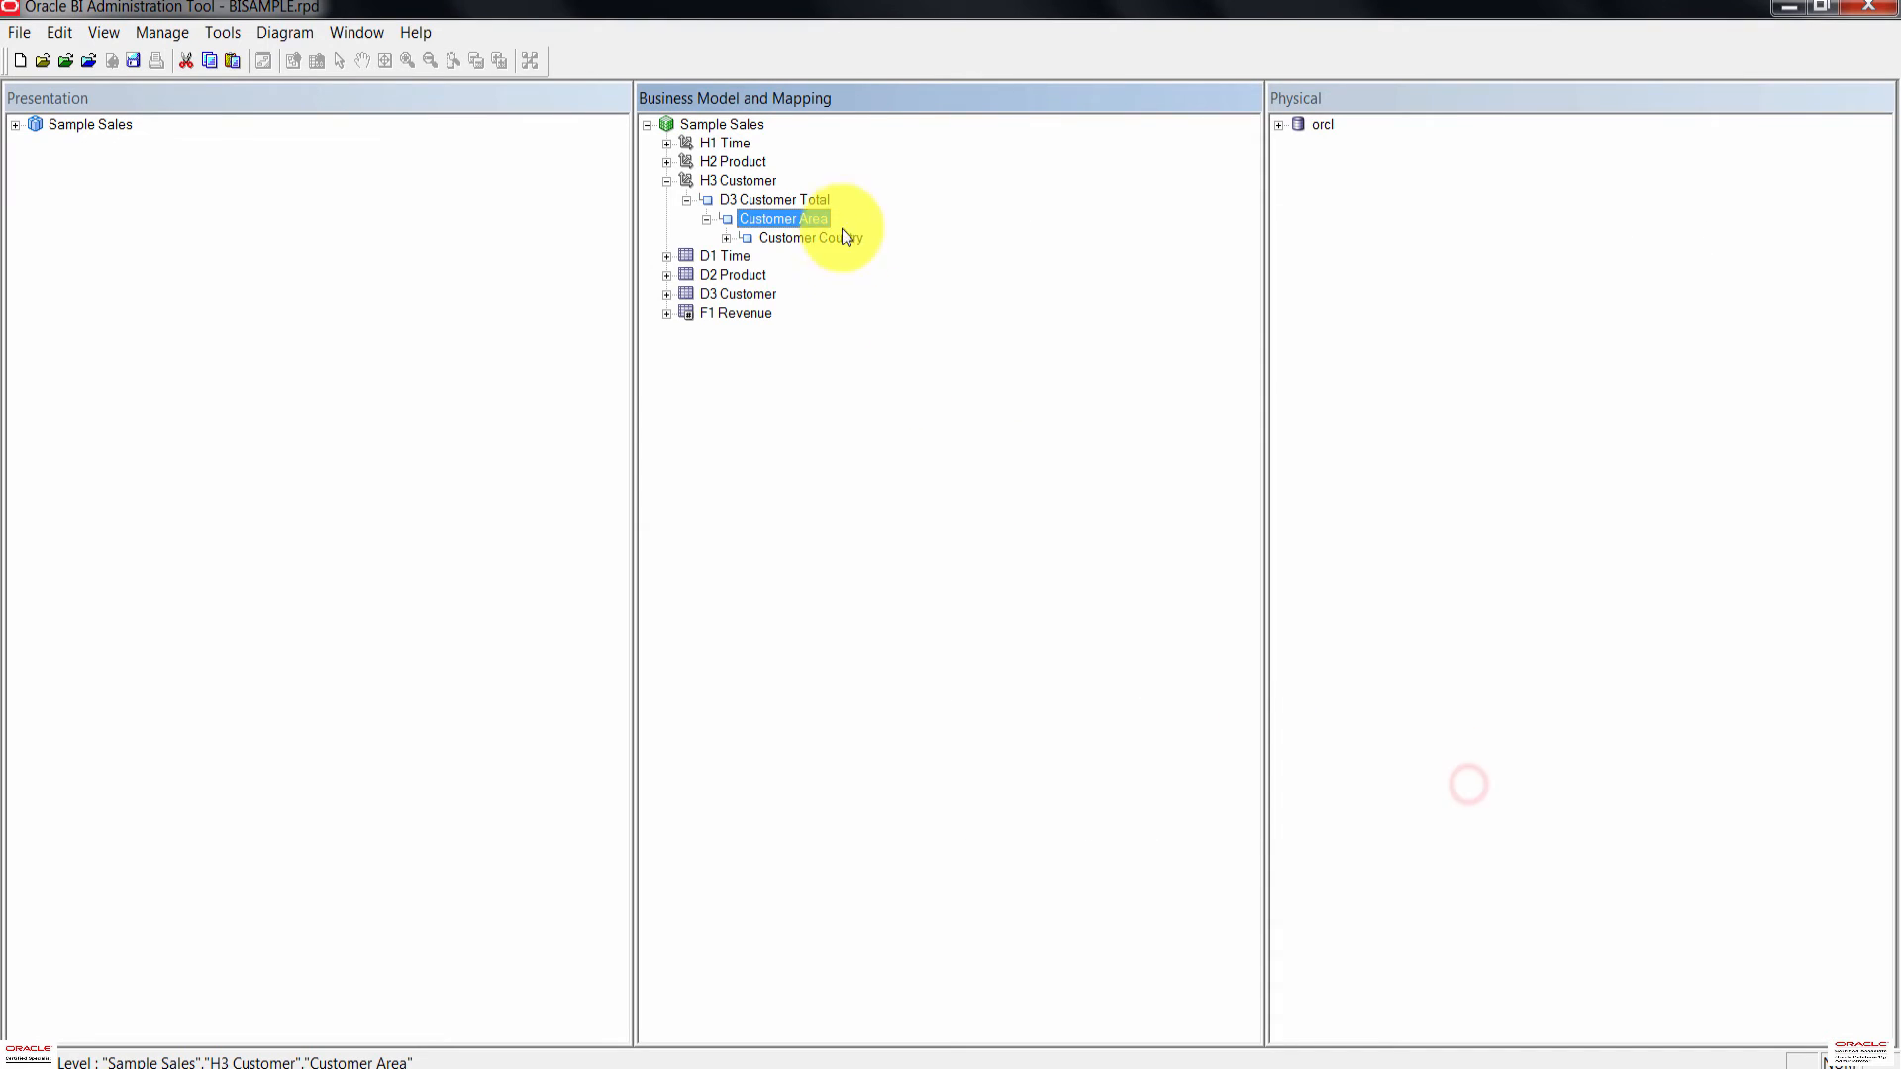
# Step: Add a parent level named Customer Region above the Customer Area level
pyautogui.rightClick(764, 220)
pyautogui.moveTo(1020, 232)
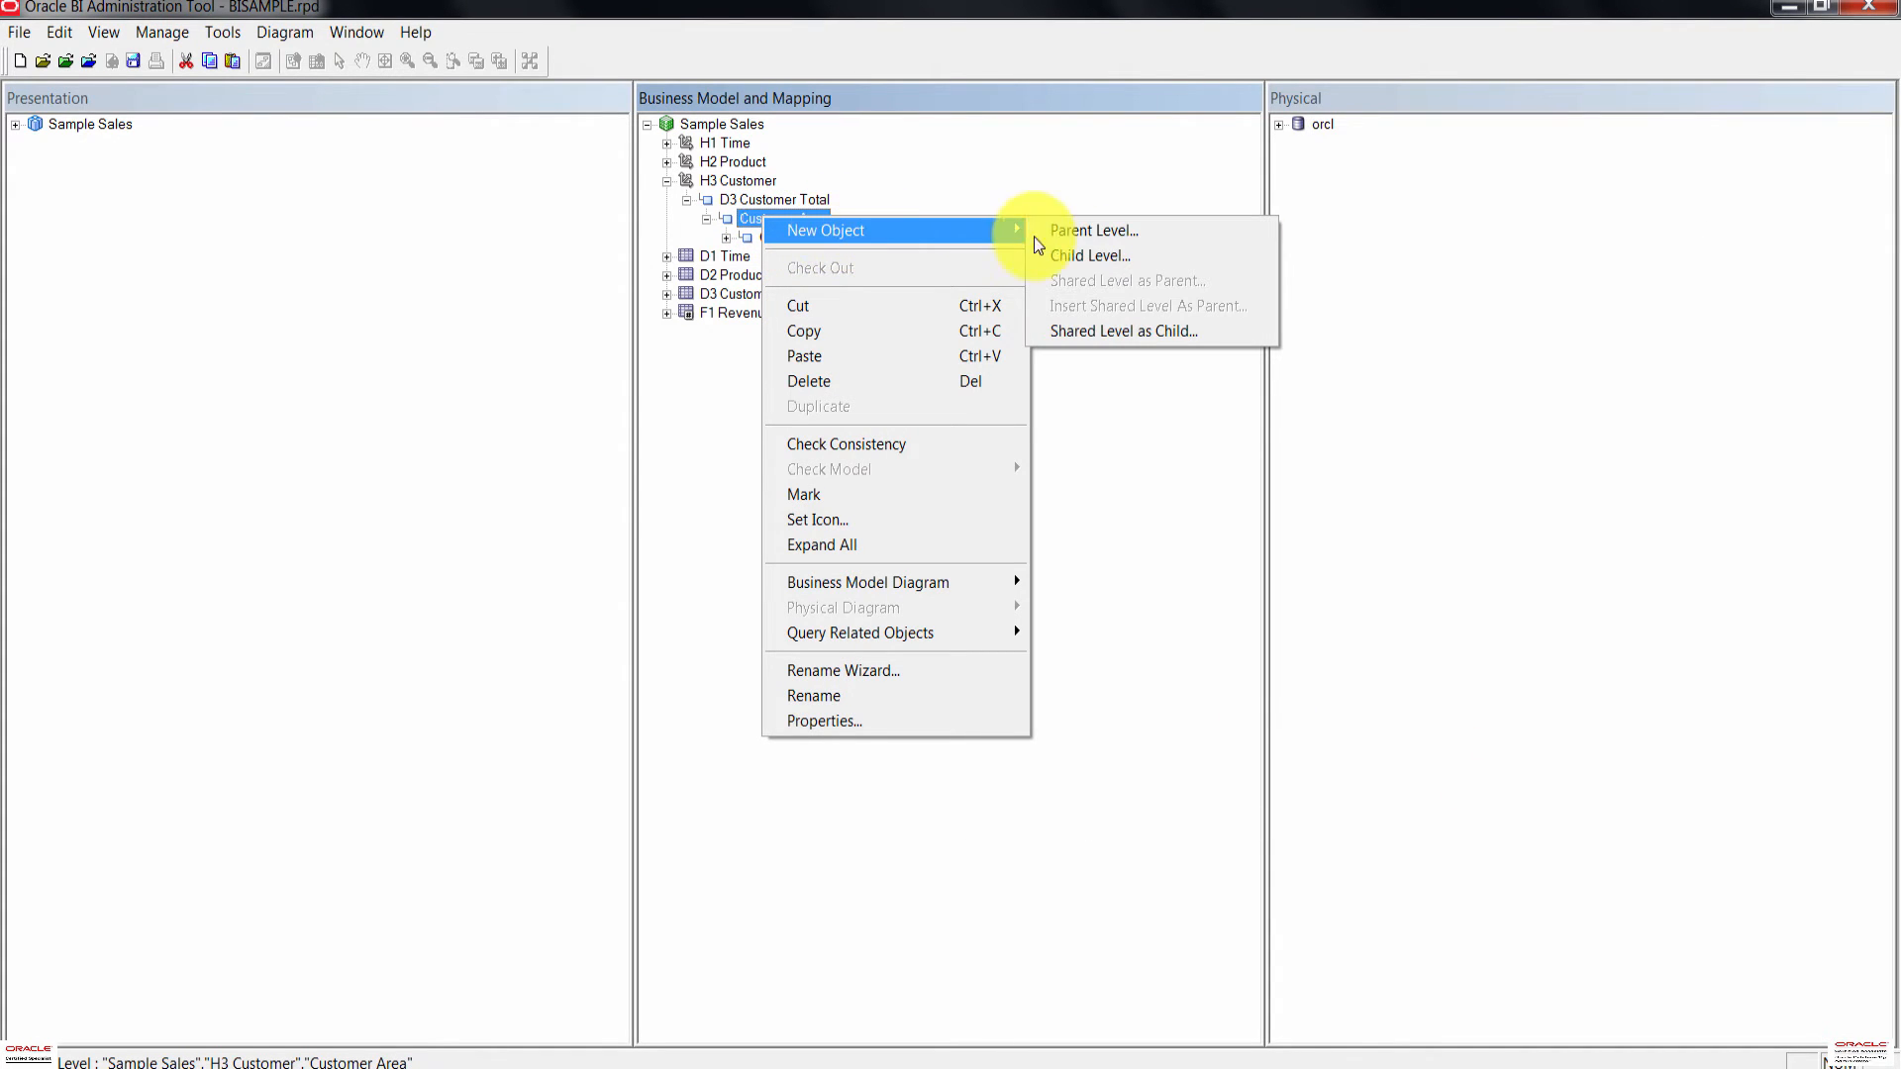
pyautogui.click(1093, 235)
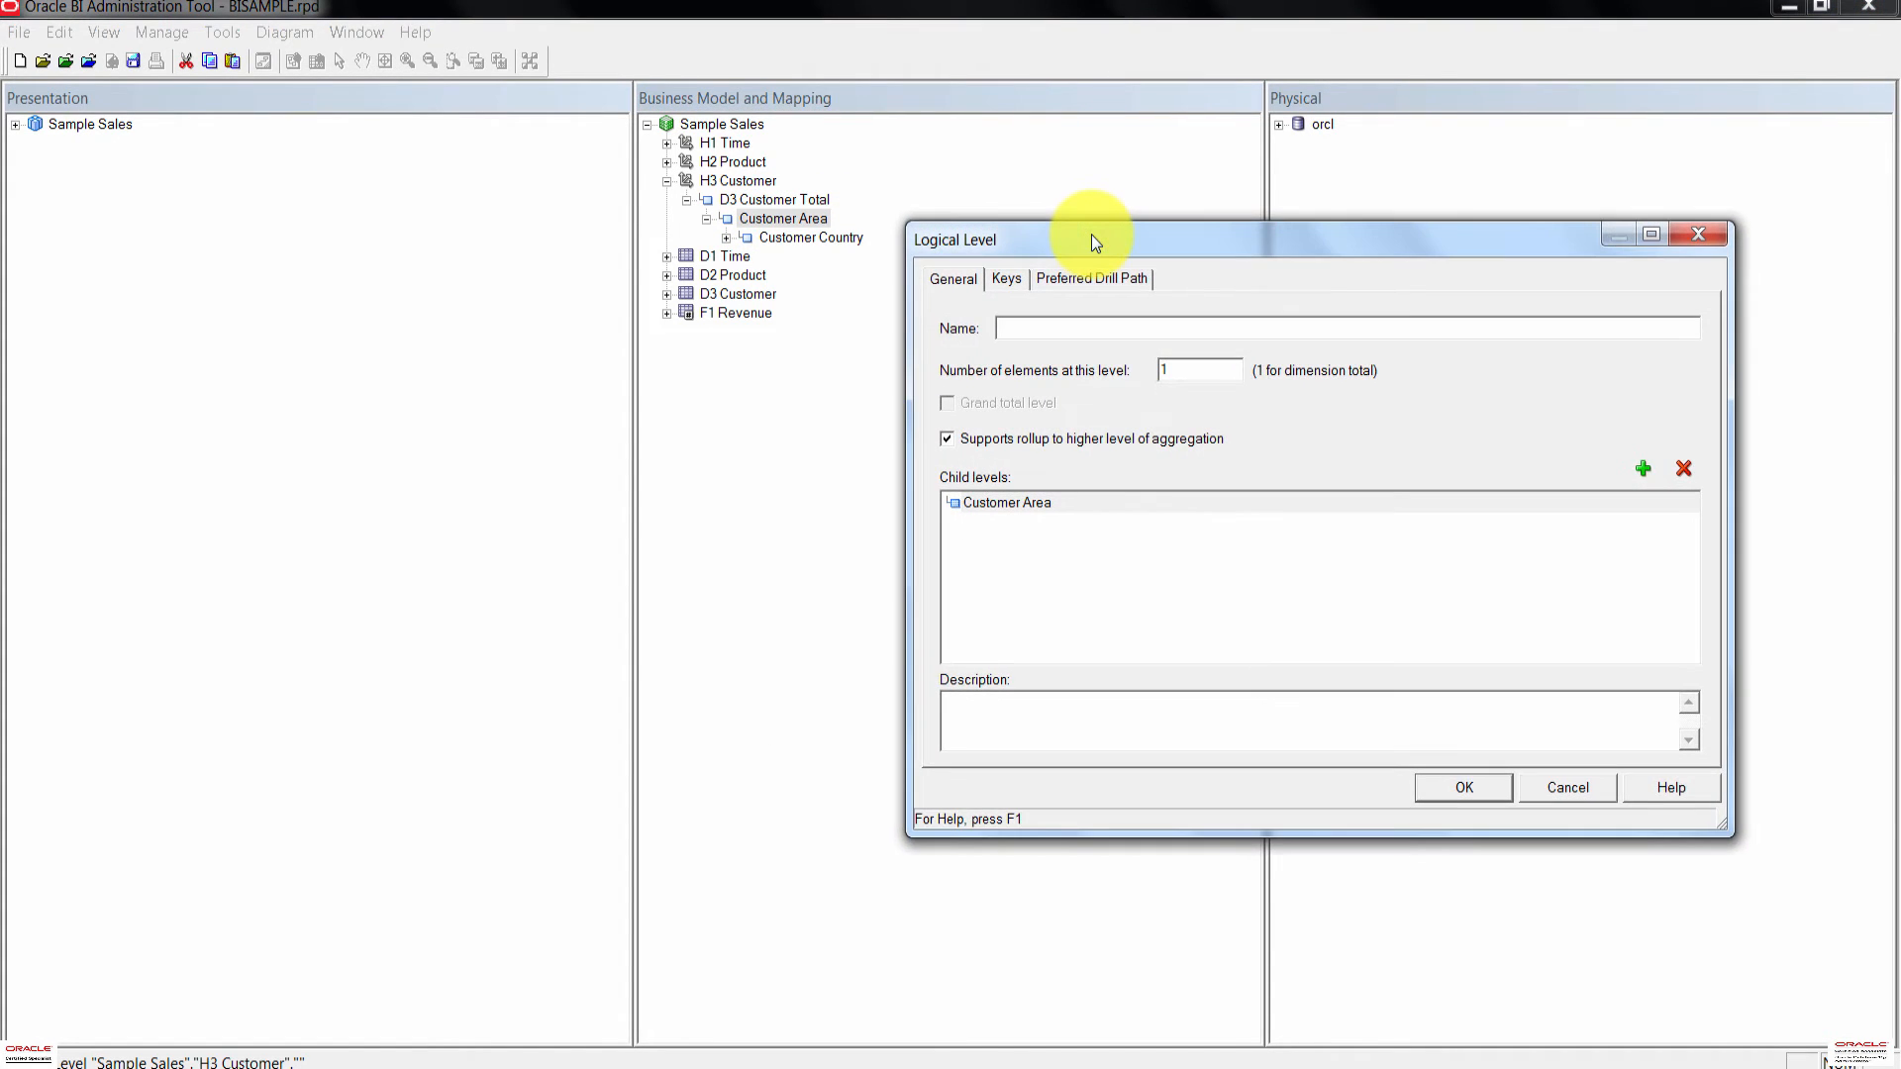
pyautogui.write('Customer ')
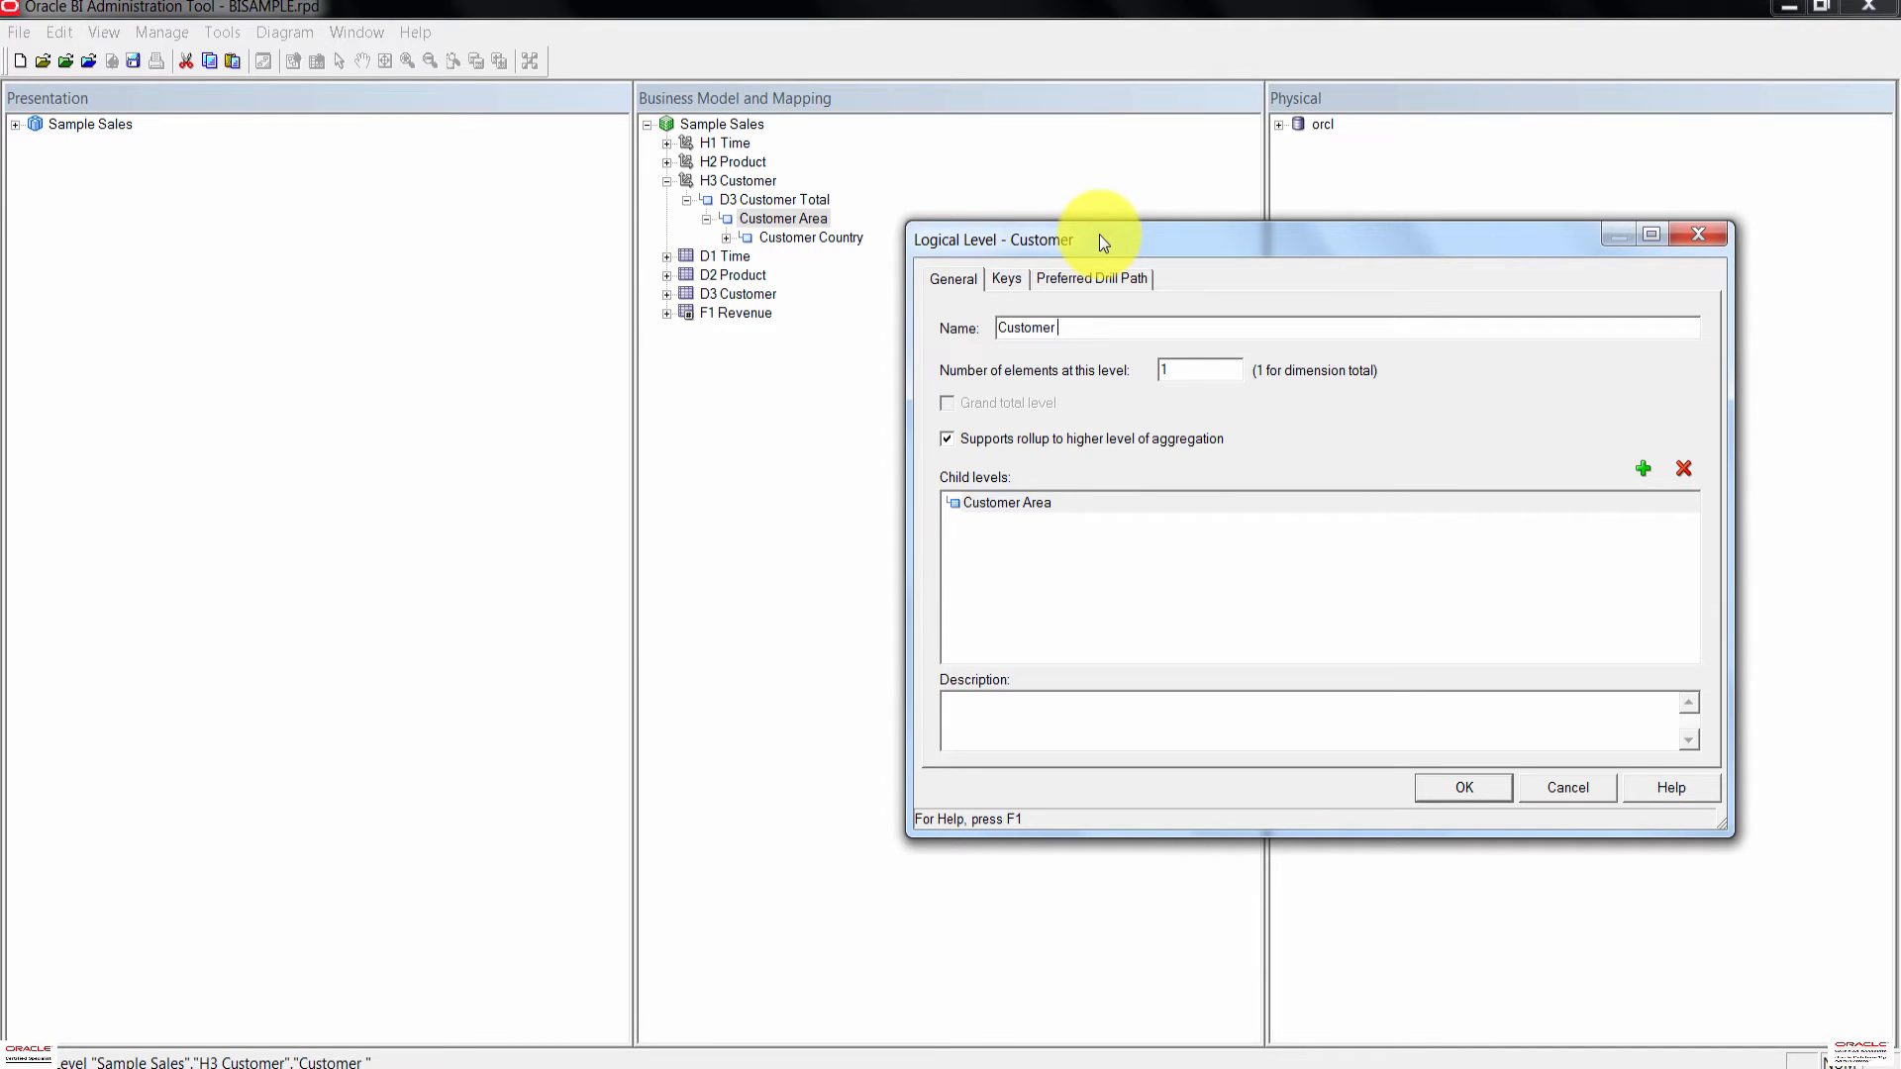
pyautogui.write('Region')
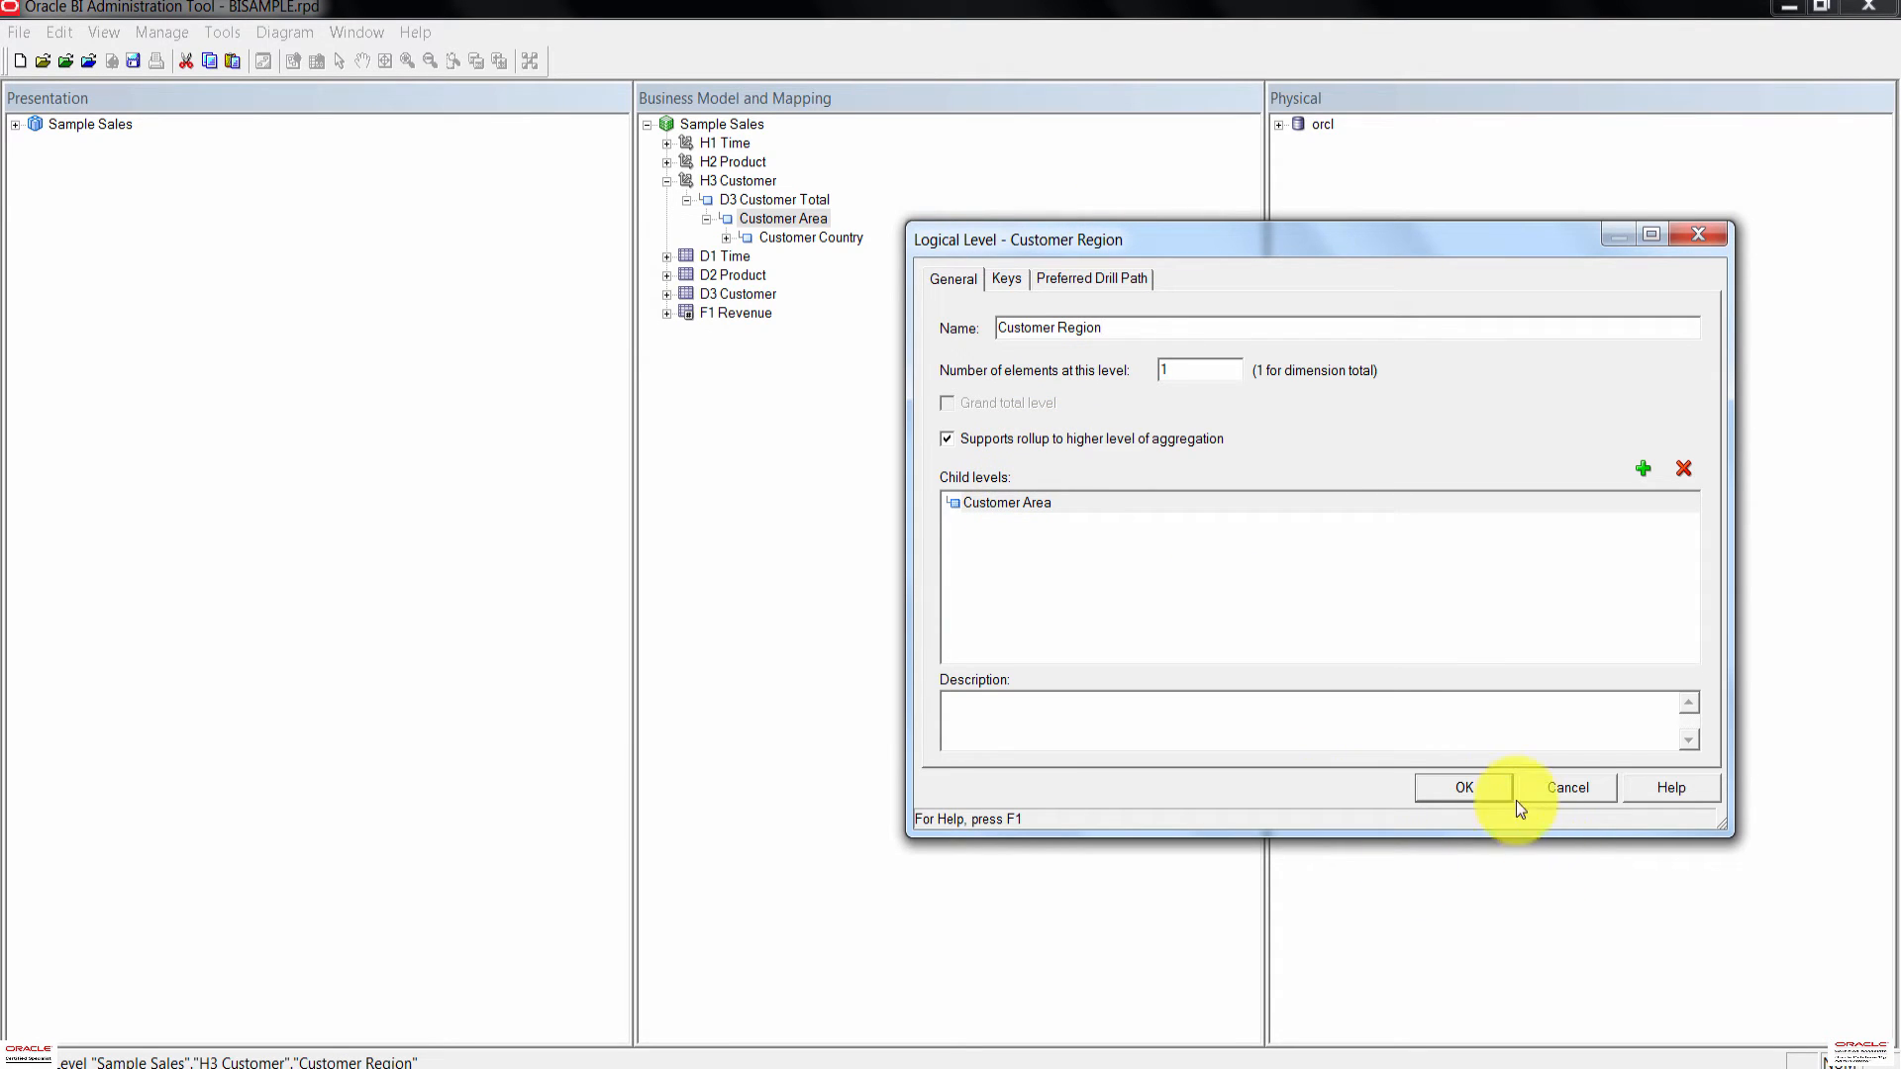
pyautogui.click(1494, 783)
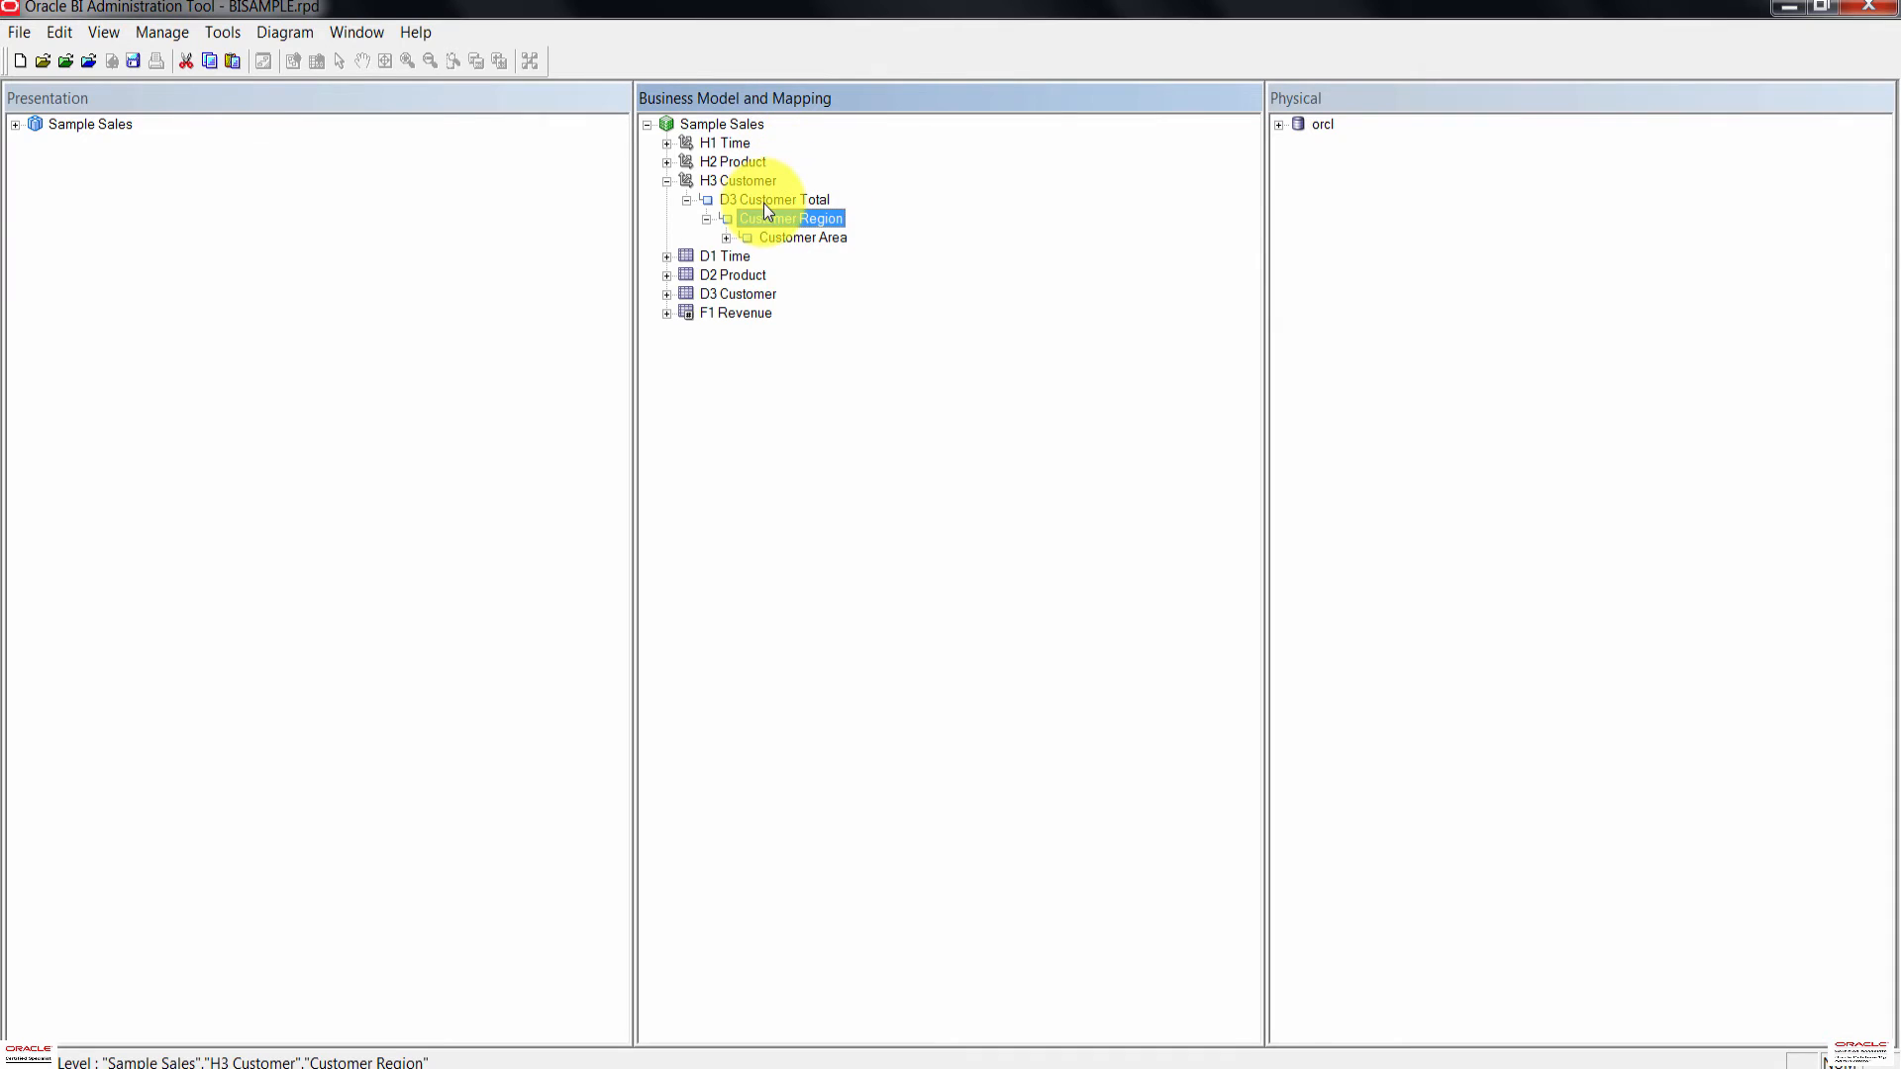
# Step: Expand the H3 Customer hierarchy from Customer Area down to the columns of the D3 Customer Detail level
pyautogui.click(793, 199)
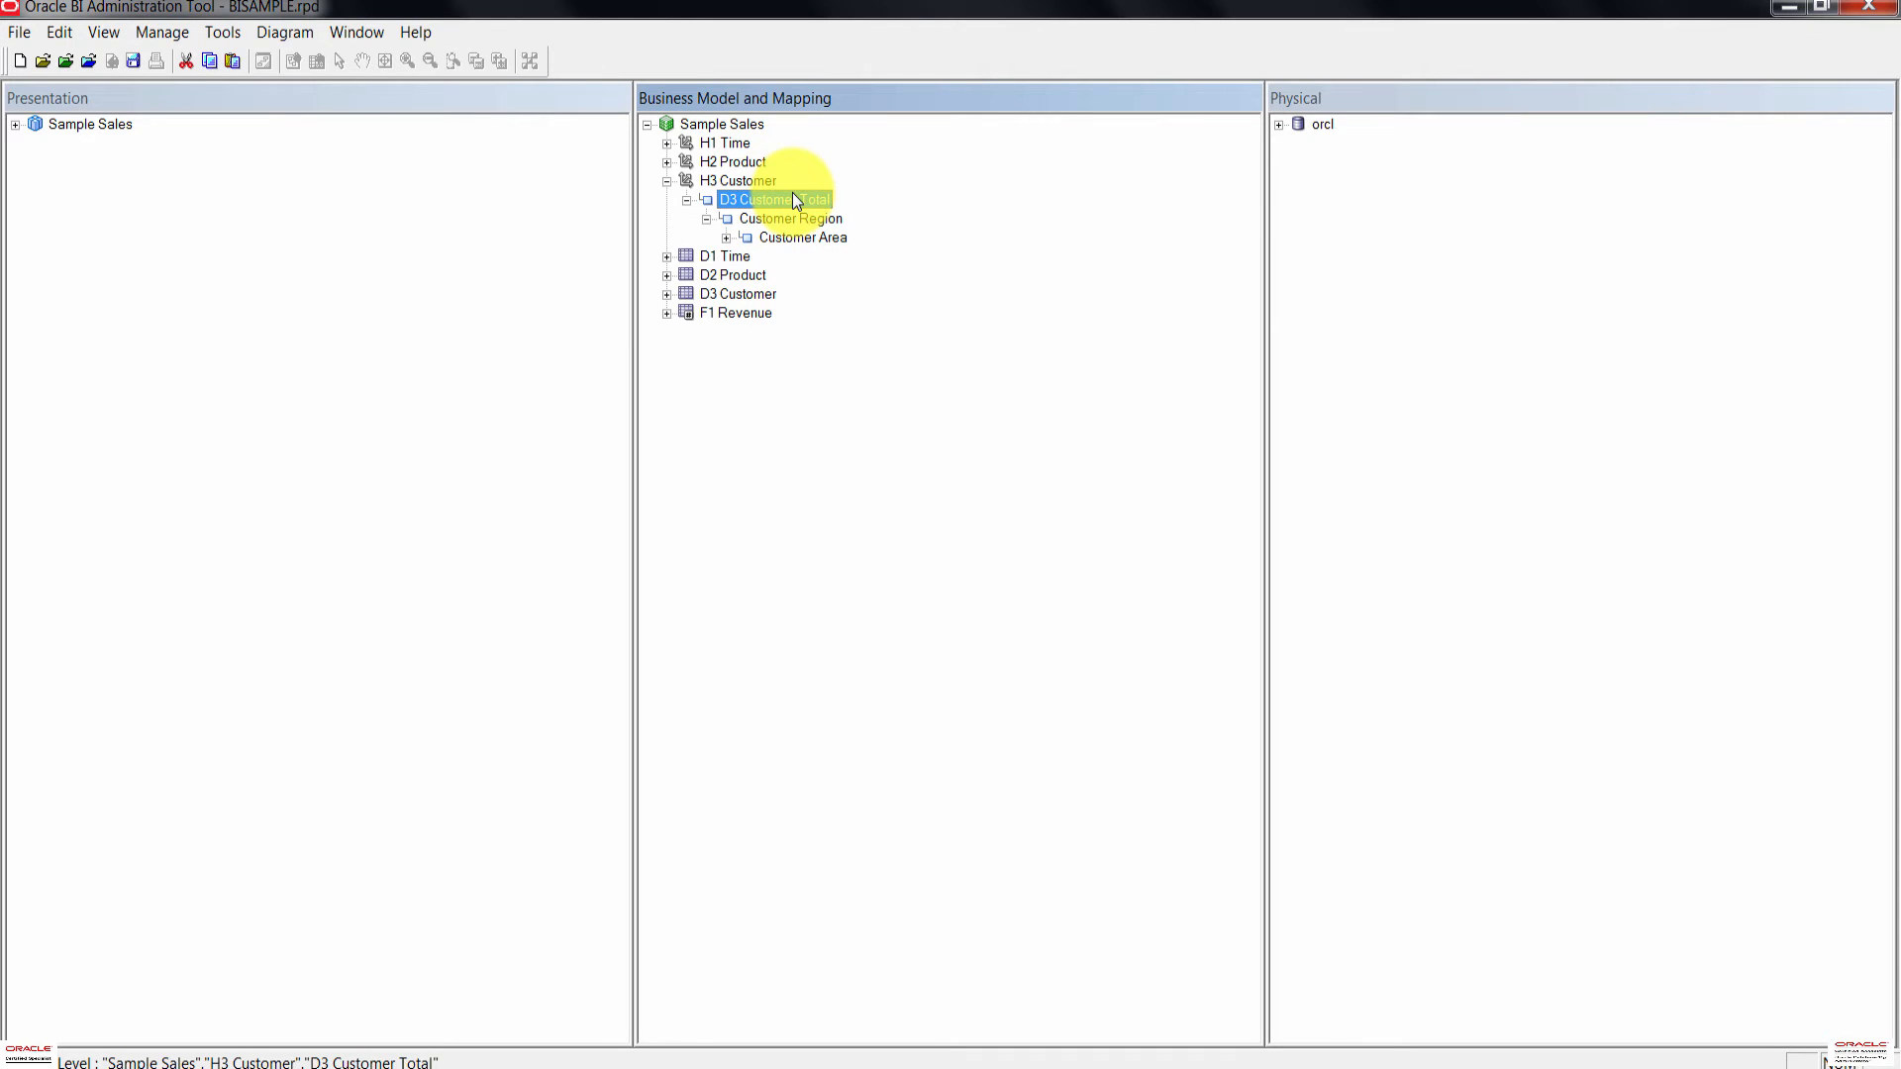
pyautogui.click(726, 239)
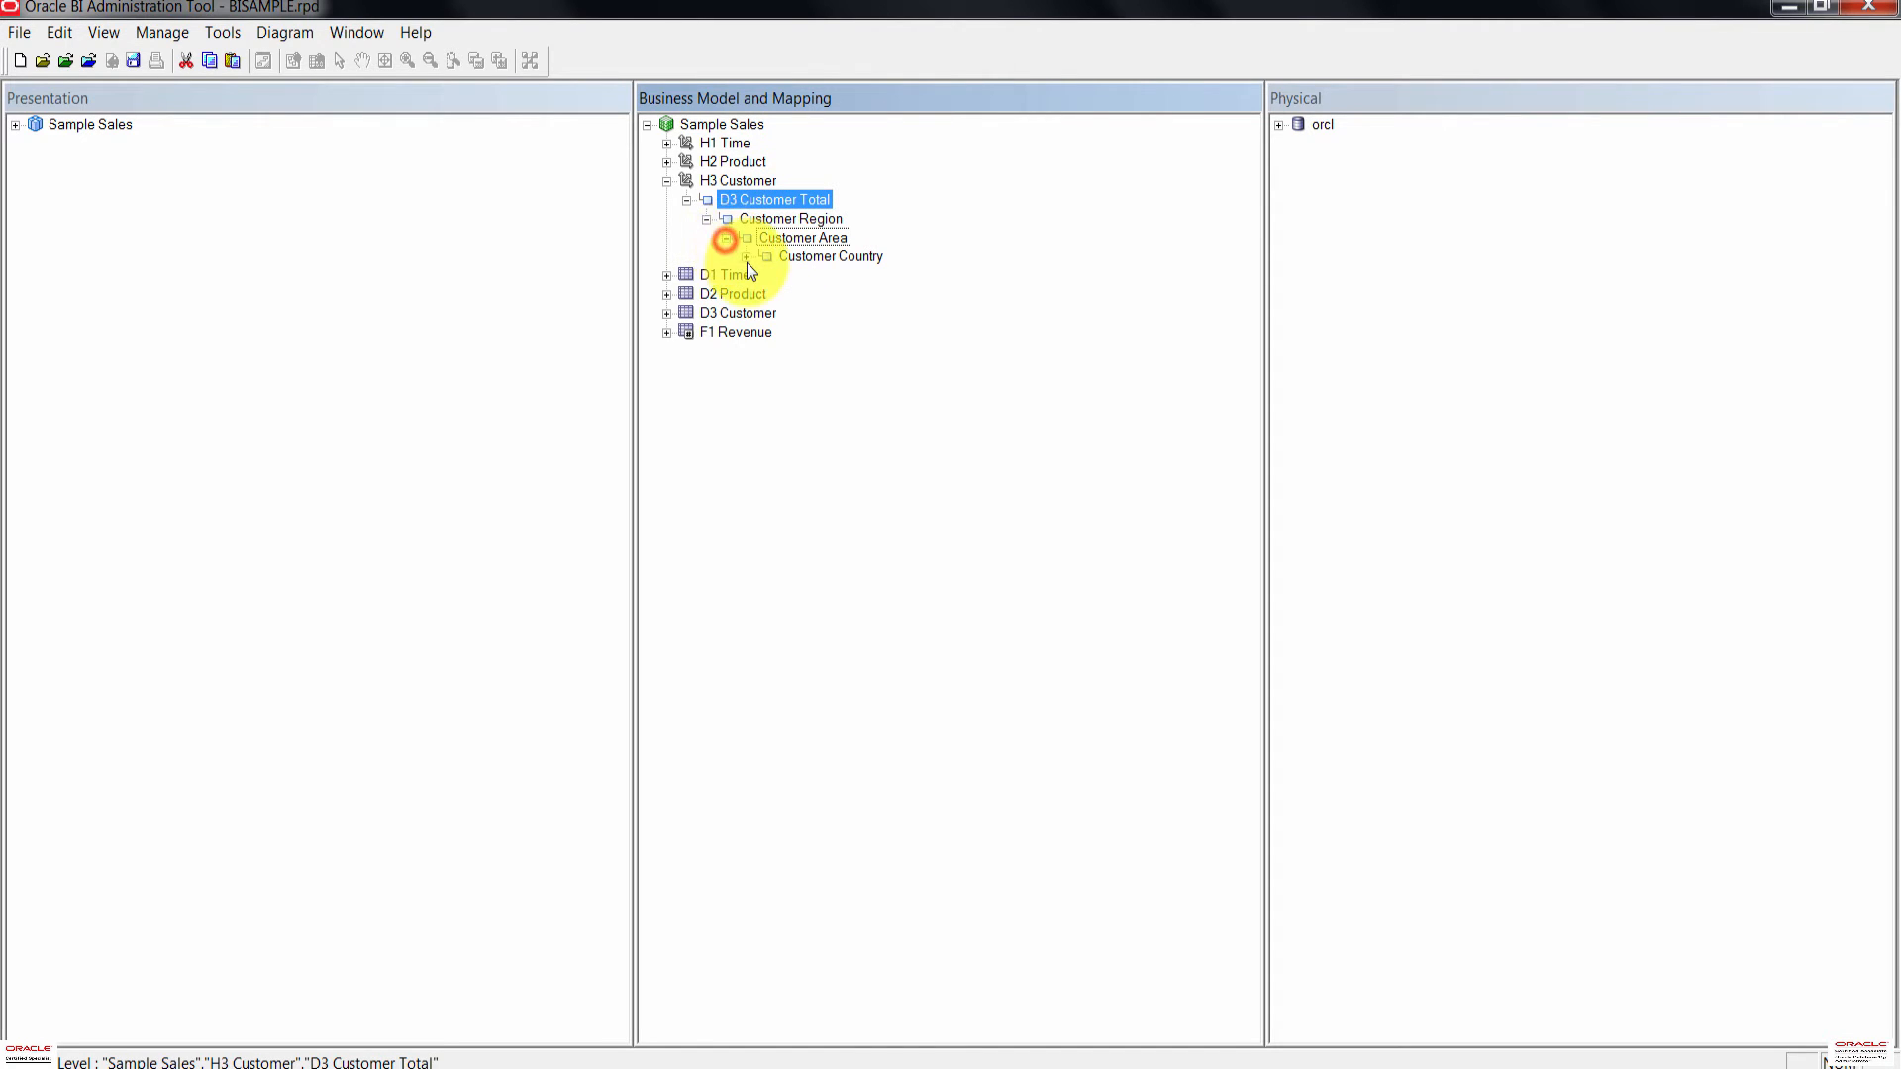
pyautogui.click(747, 258)
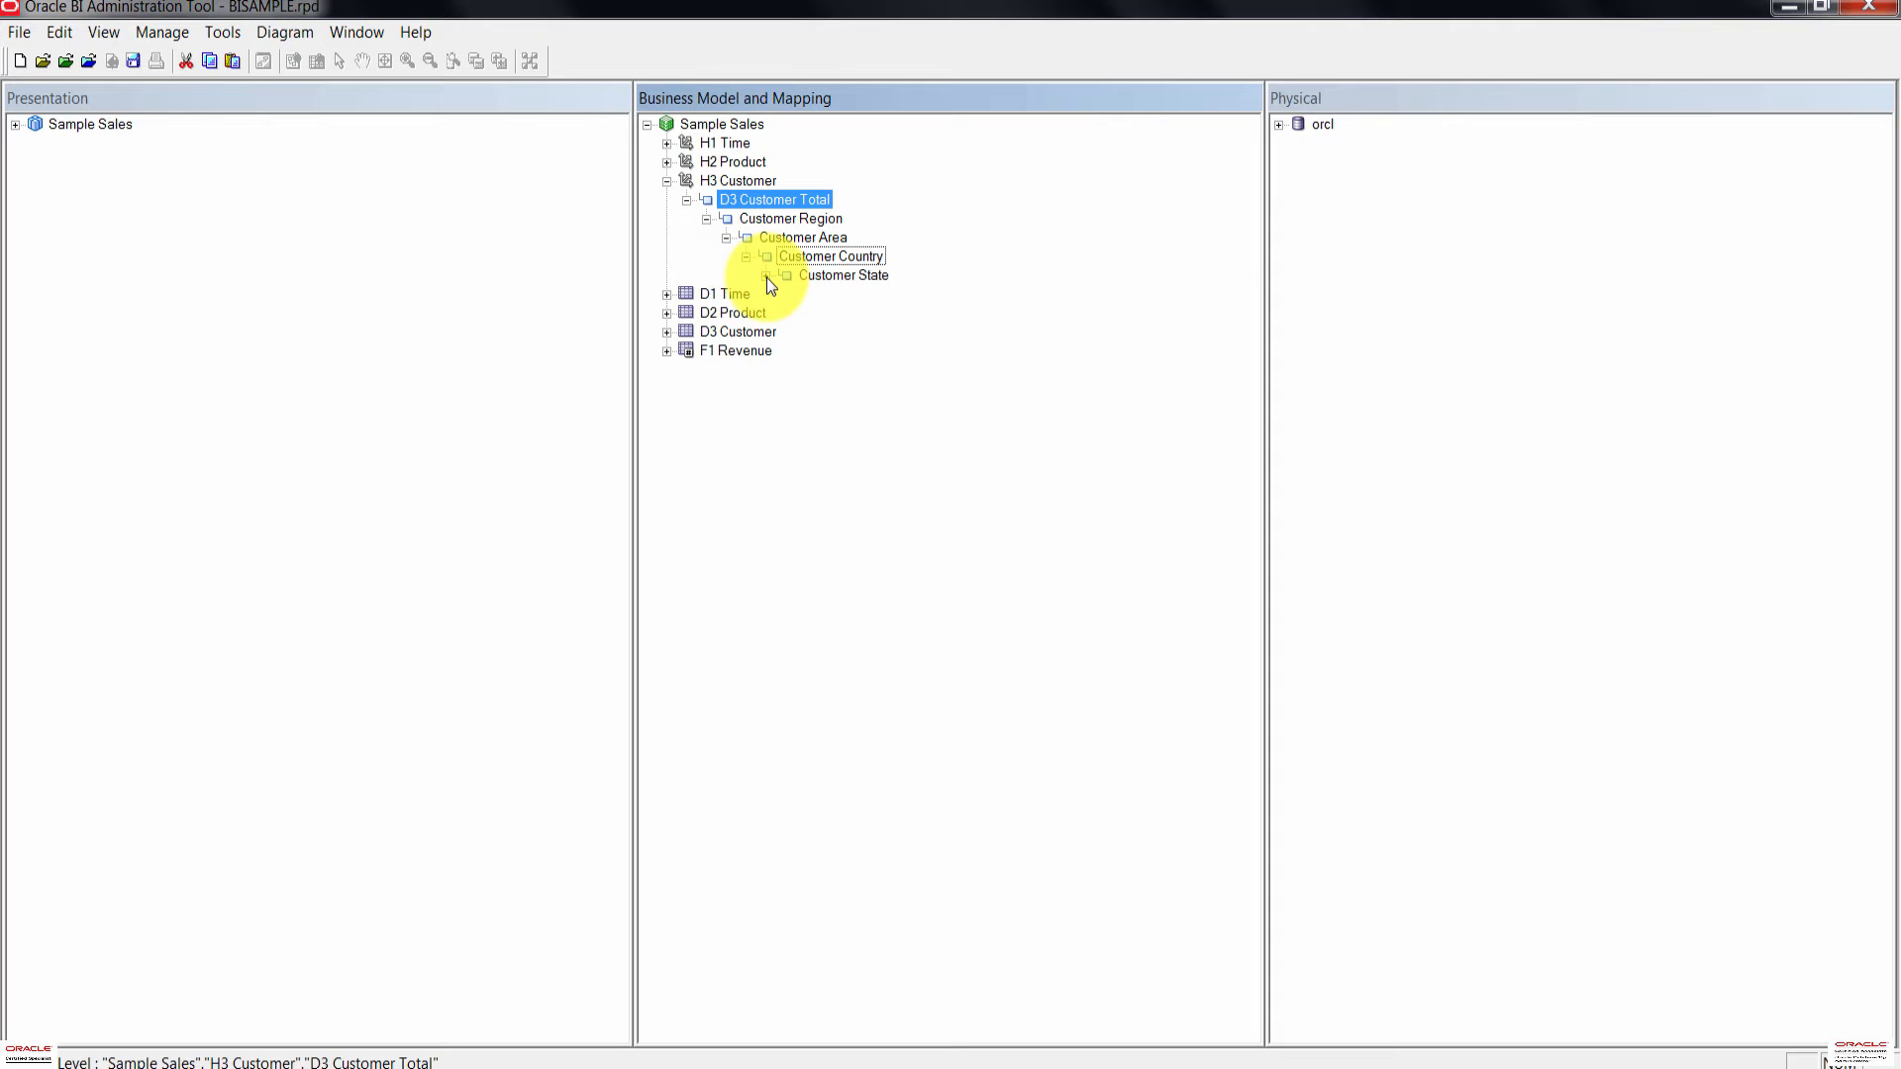
pyautogui.click(767, 277)
pyautogui.click(786, 294)
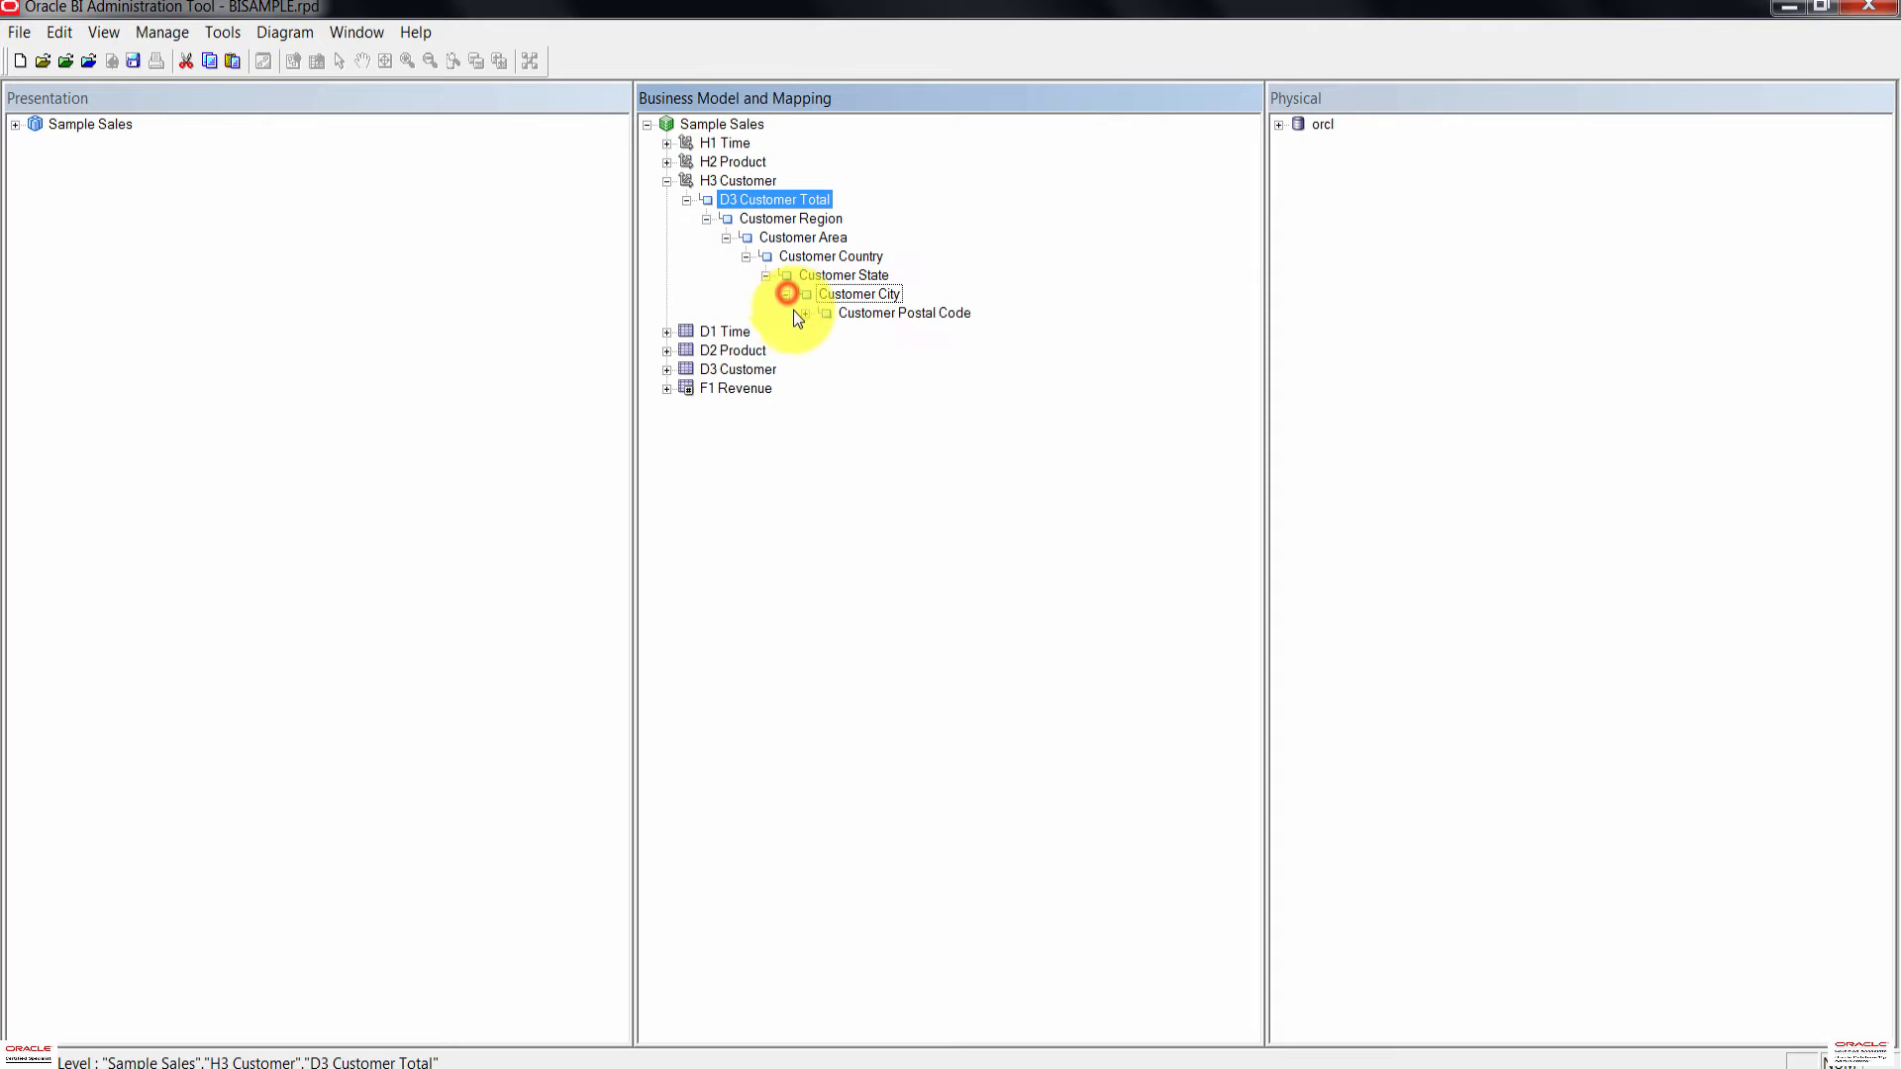
pyautogui.click(805, 314)
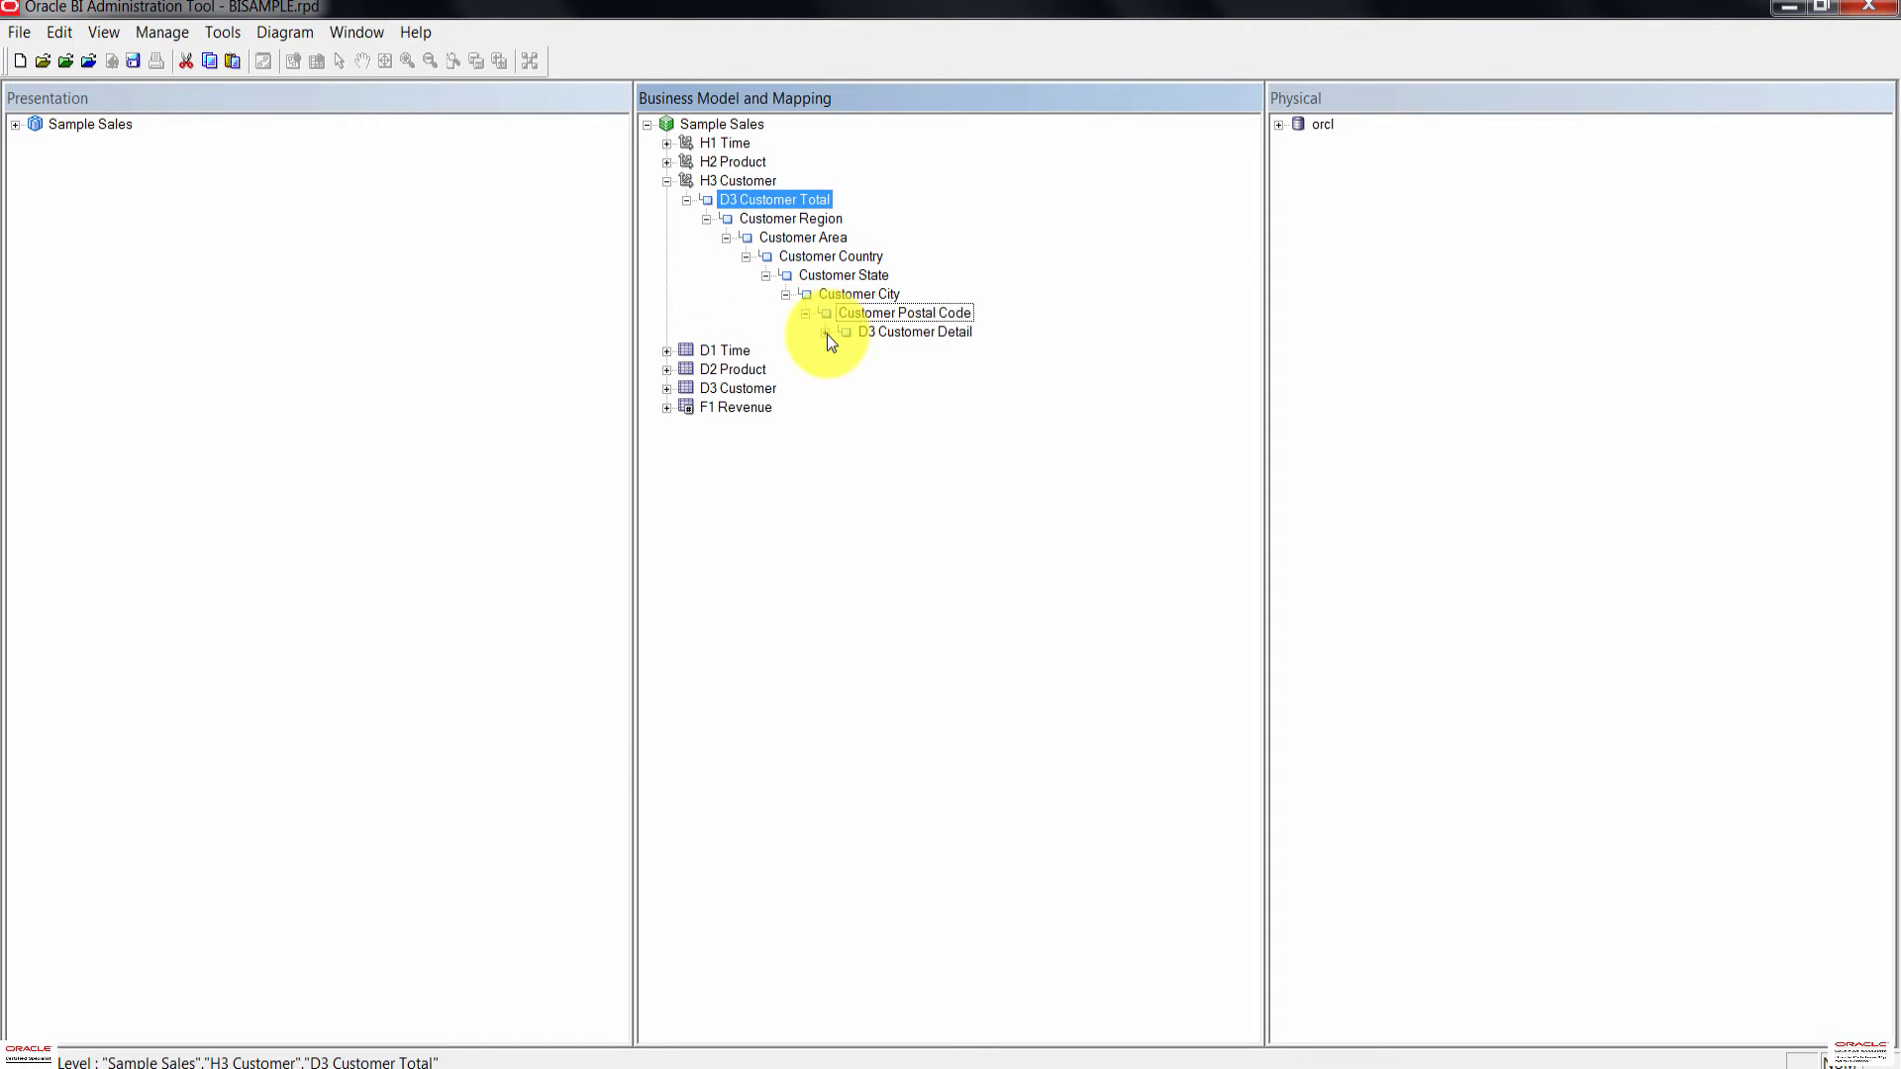
pyautogui.click(826, 332)
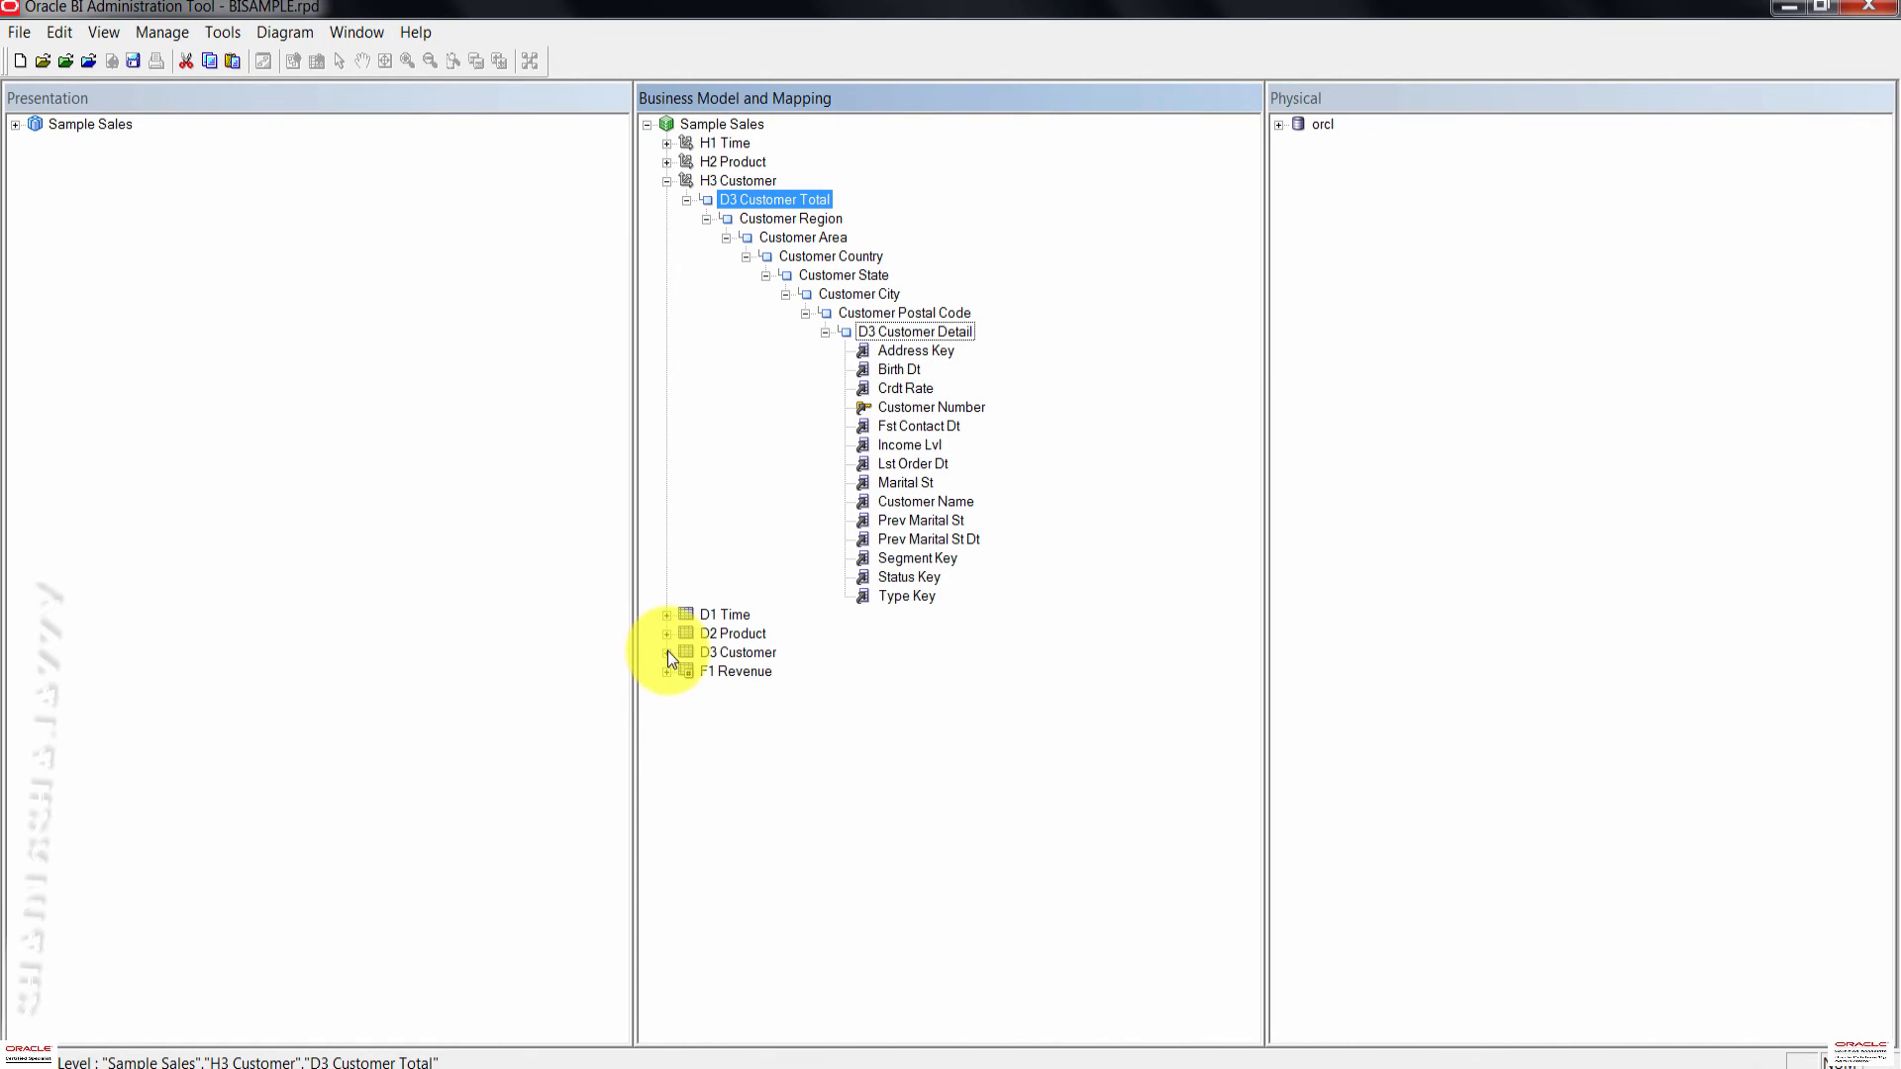
# Step: Assign the D3 Customer columns Postal Code and City to the Customer Postal Code and Customer City levels
pyautogui.click(667, 652)
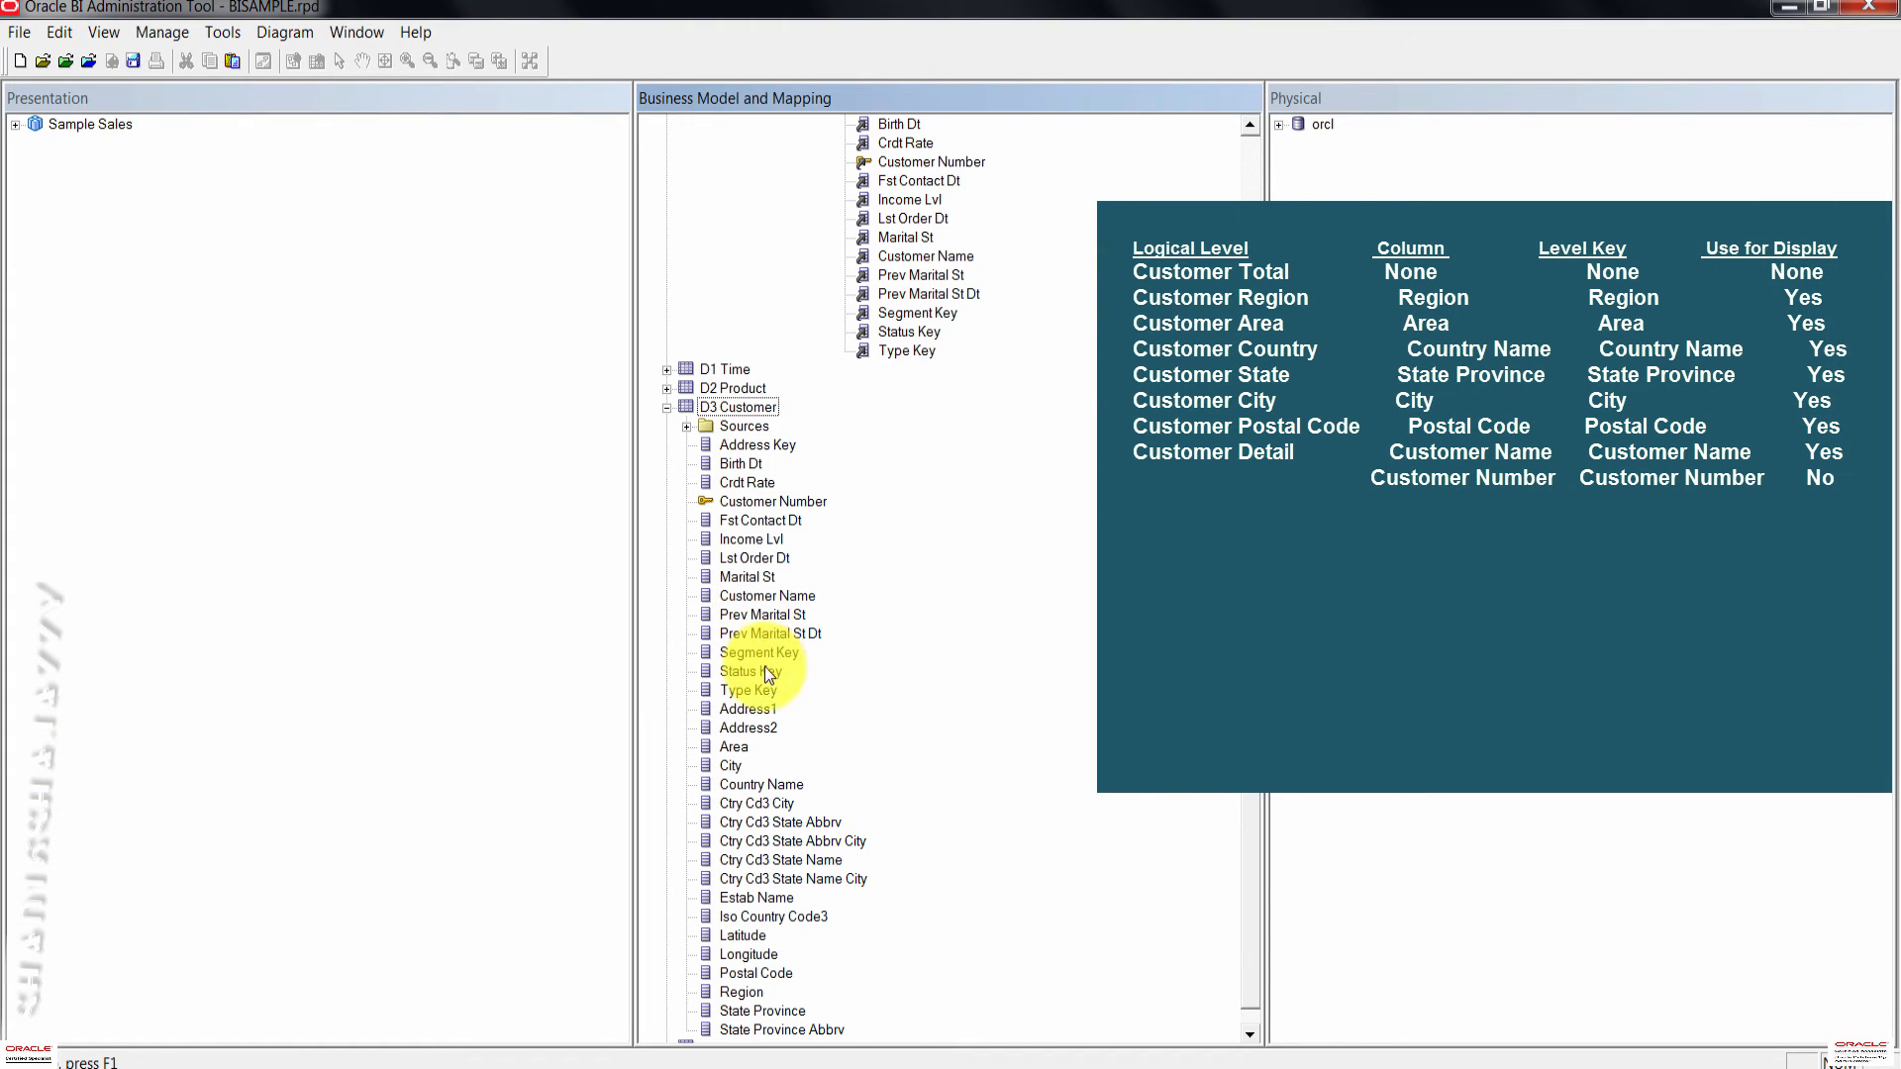
pyautogui.moveTo(773, 978); pyautogui.dragTo(906, 243)
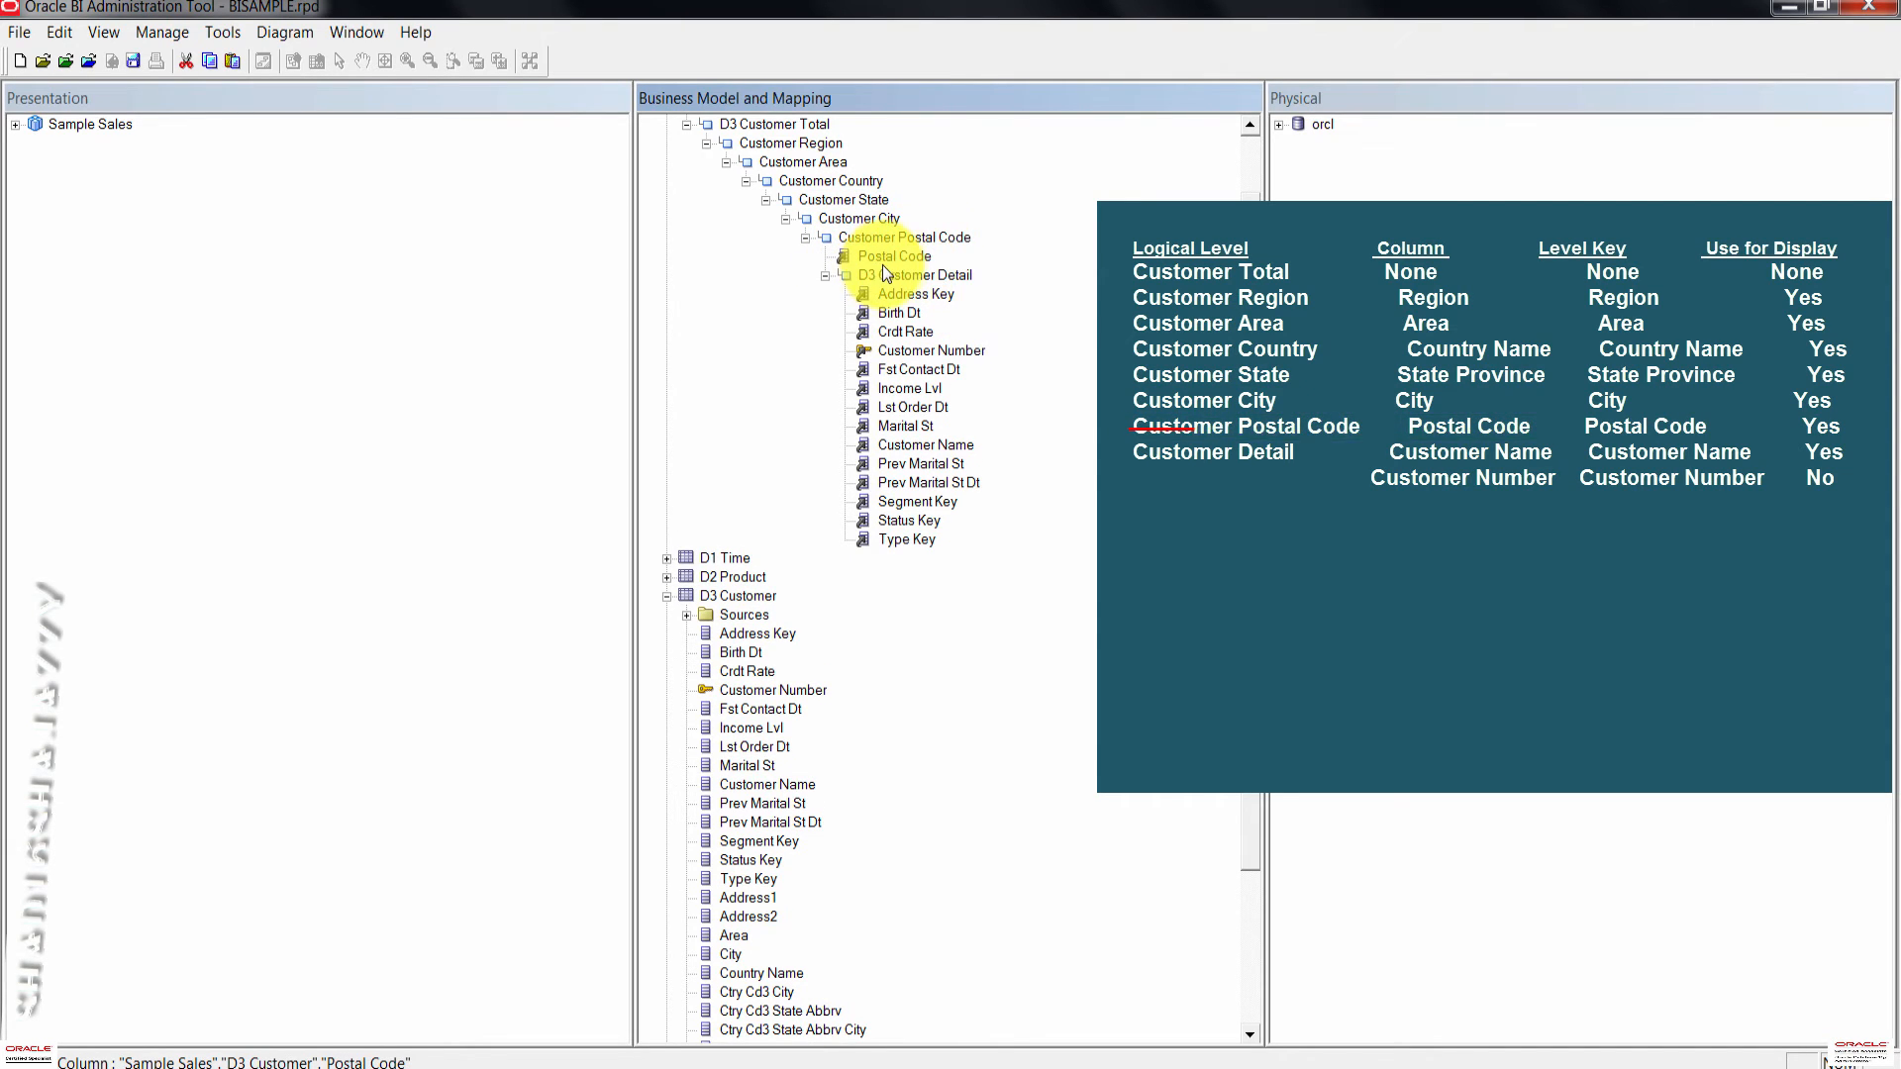
pyautogui.scroll(-3, 798, 792)
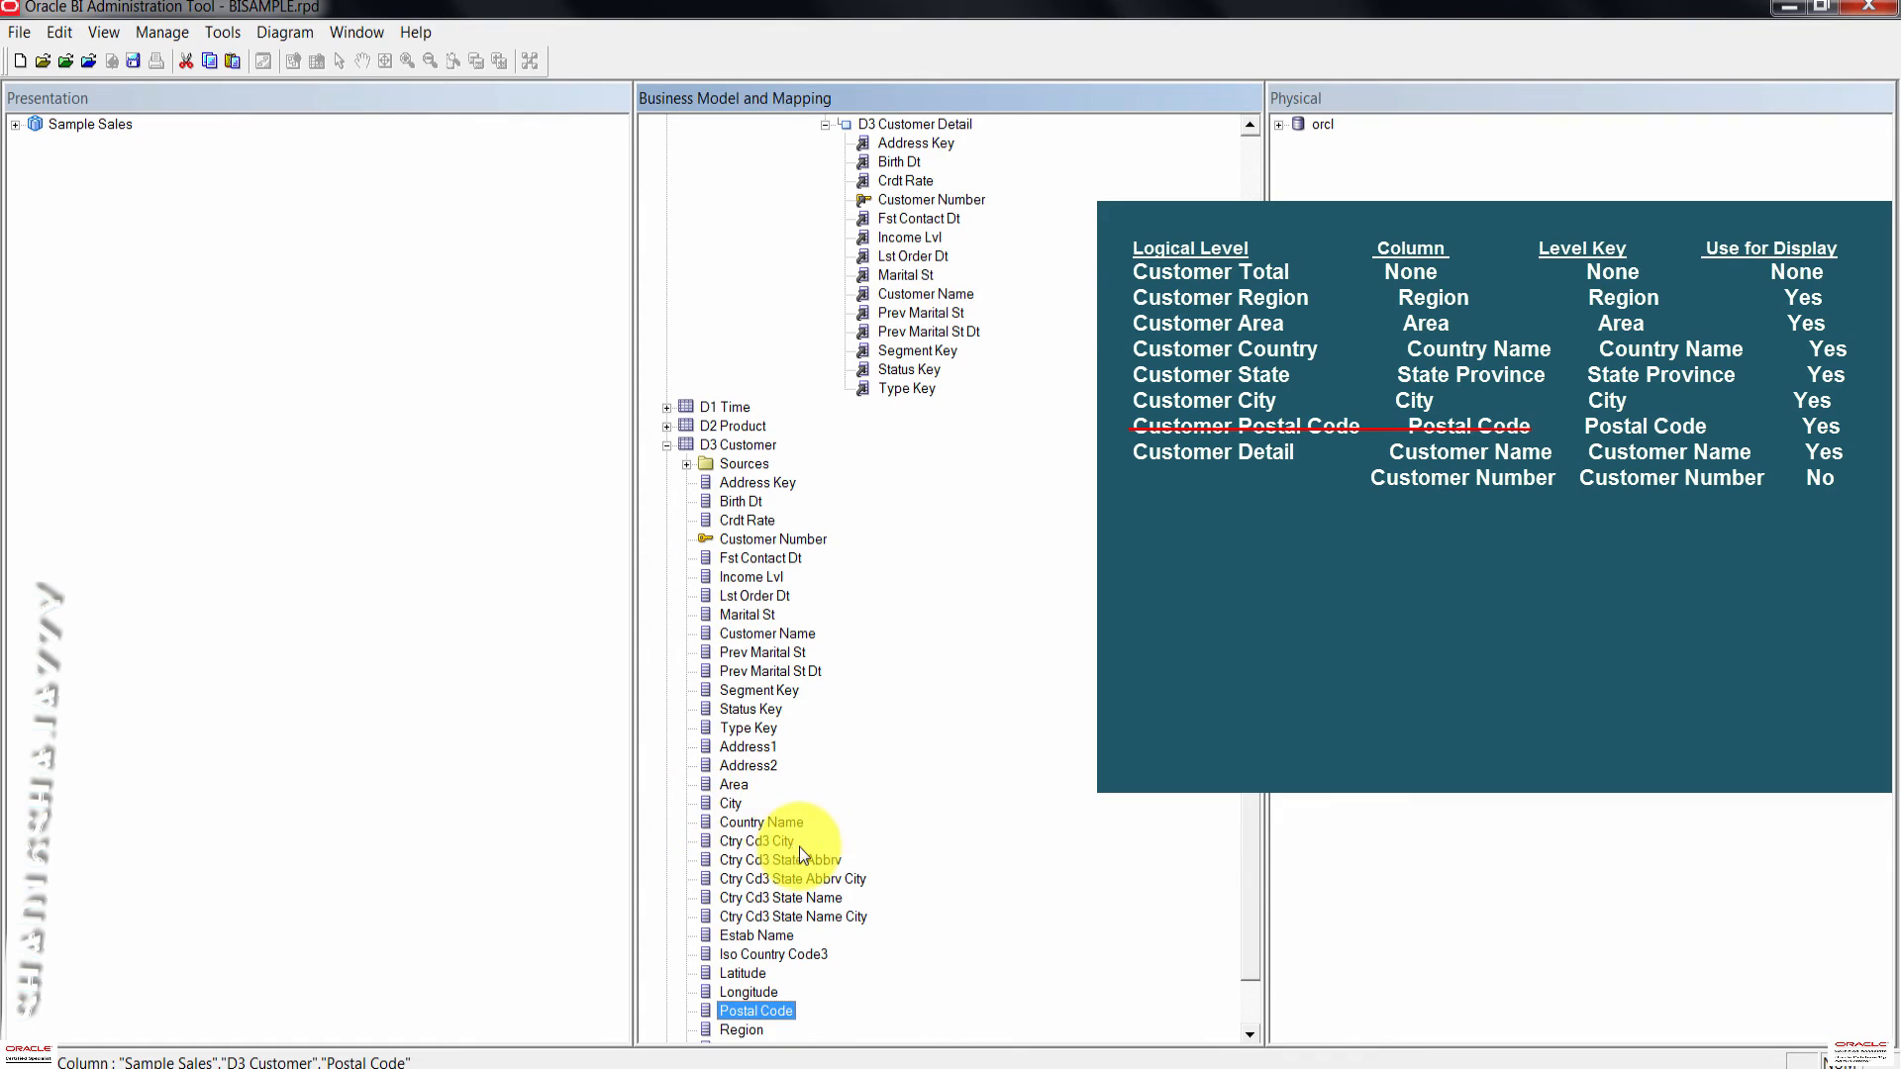
pyautogui.moveTo(730, 804); pyautogui.dragTo(841, 220)
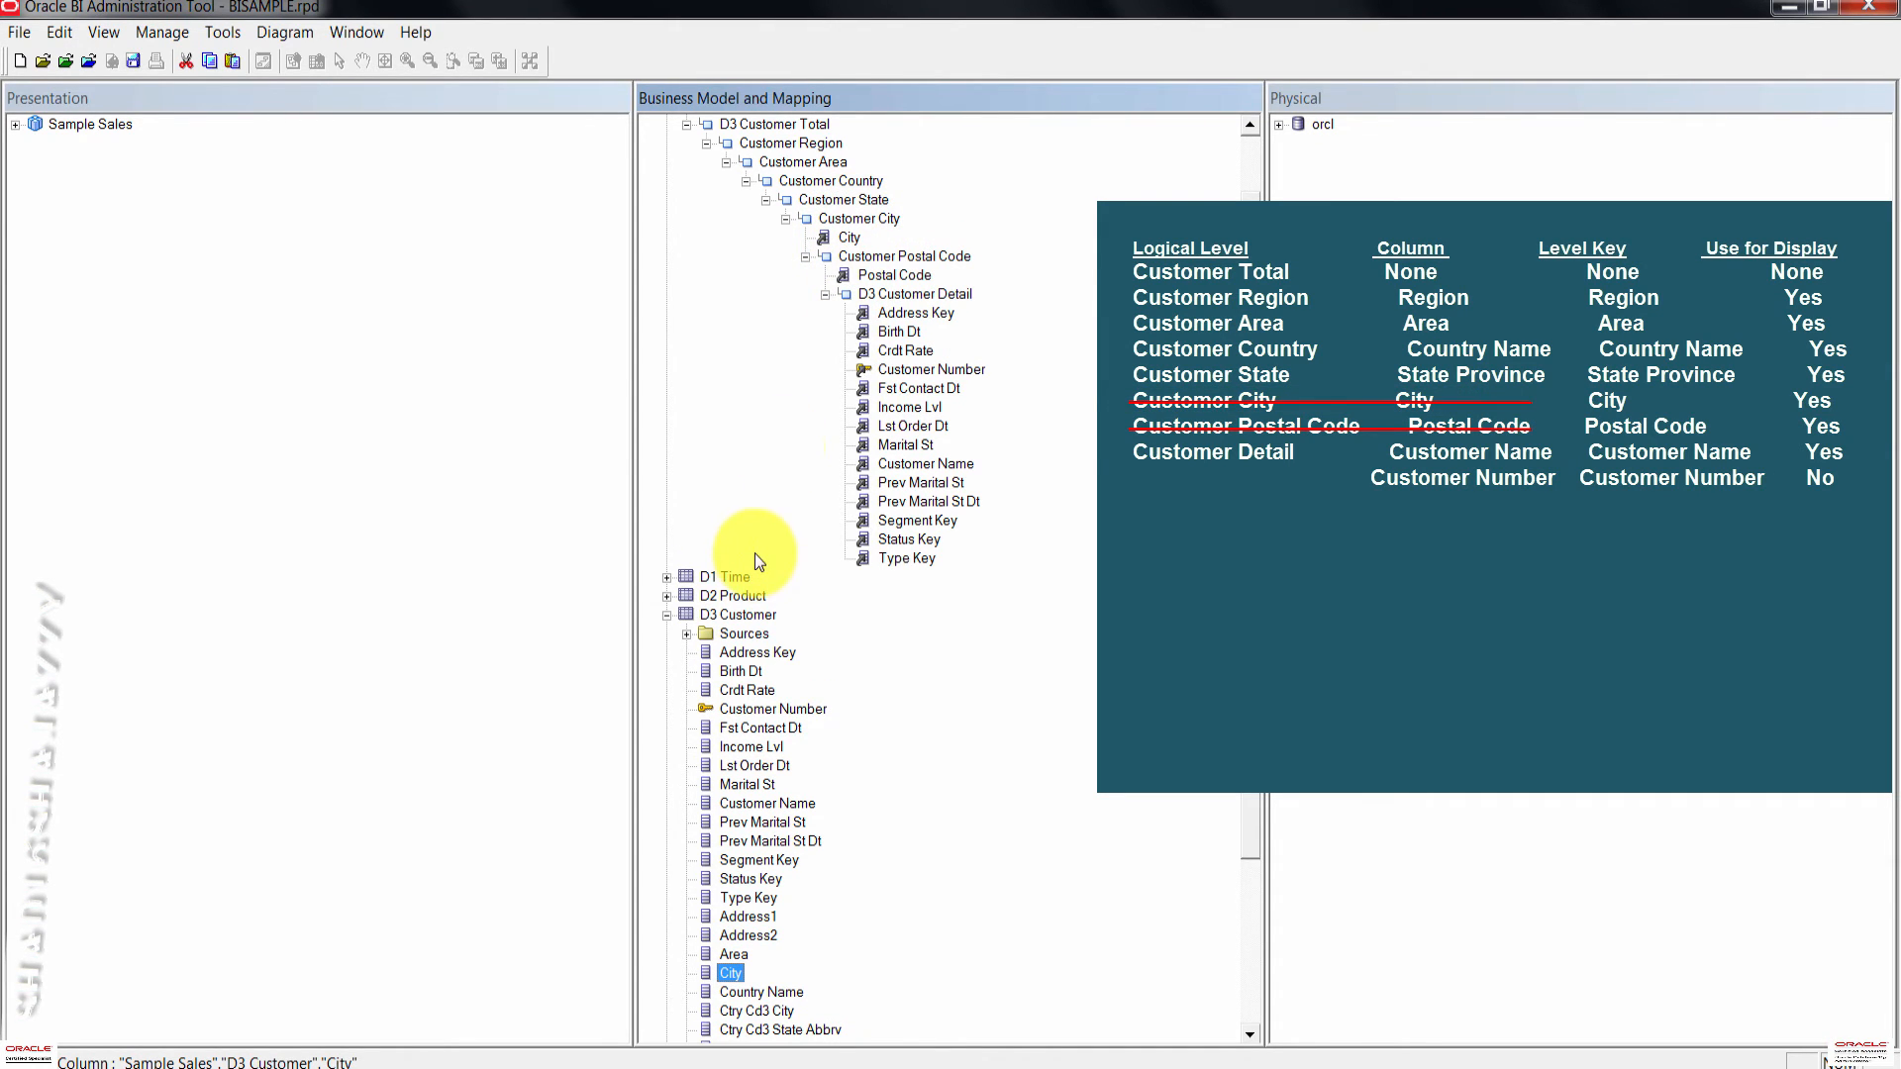
# Step: Assign the State Province, Country Name, Area and Region columns to the Customer State, Customer Country, Customer Area and Customer Region levels
pyautogui.scroll(-4, 804, 868)
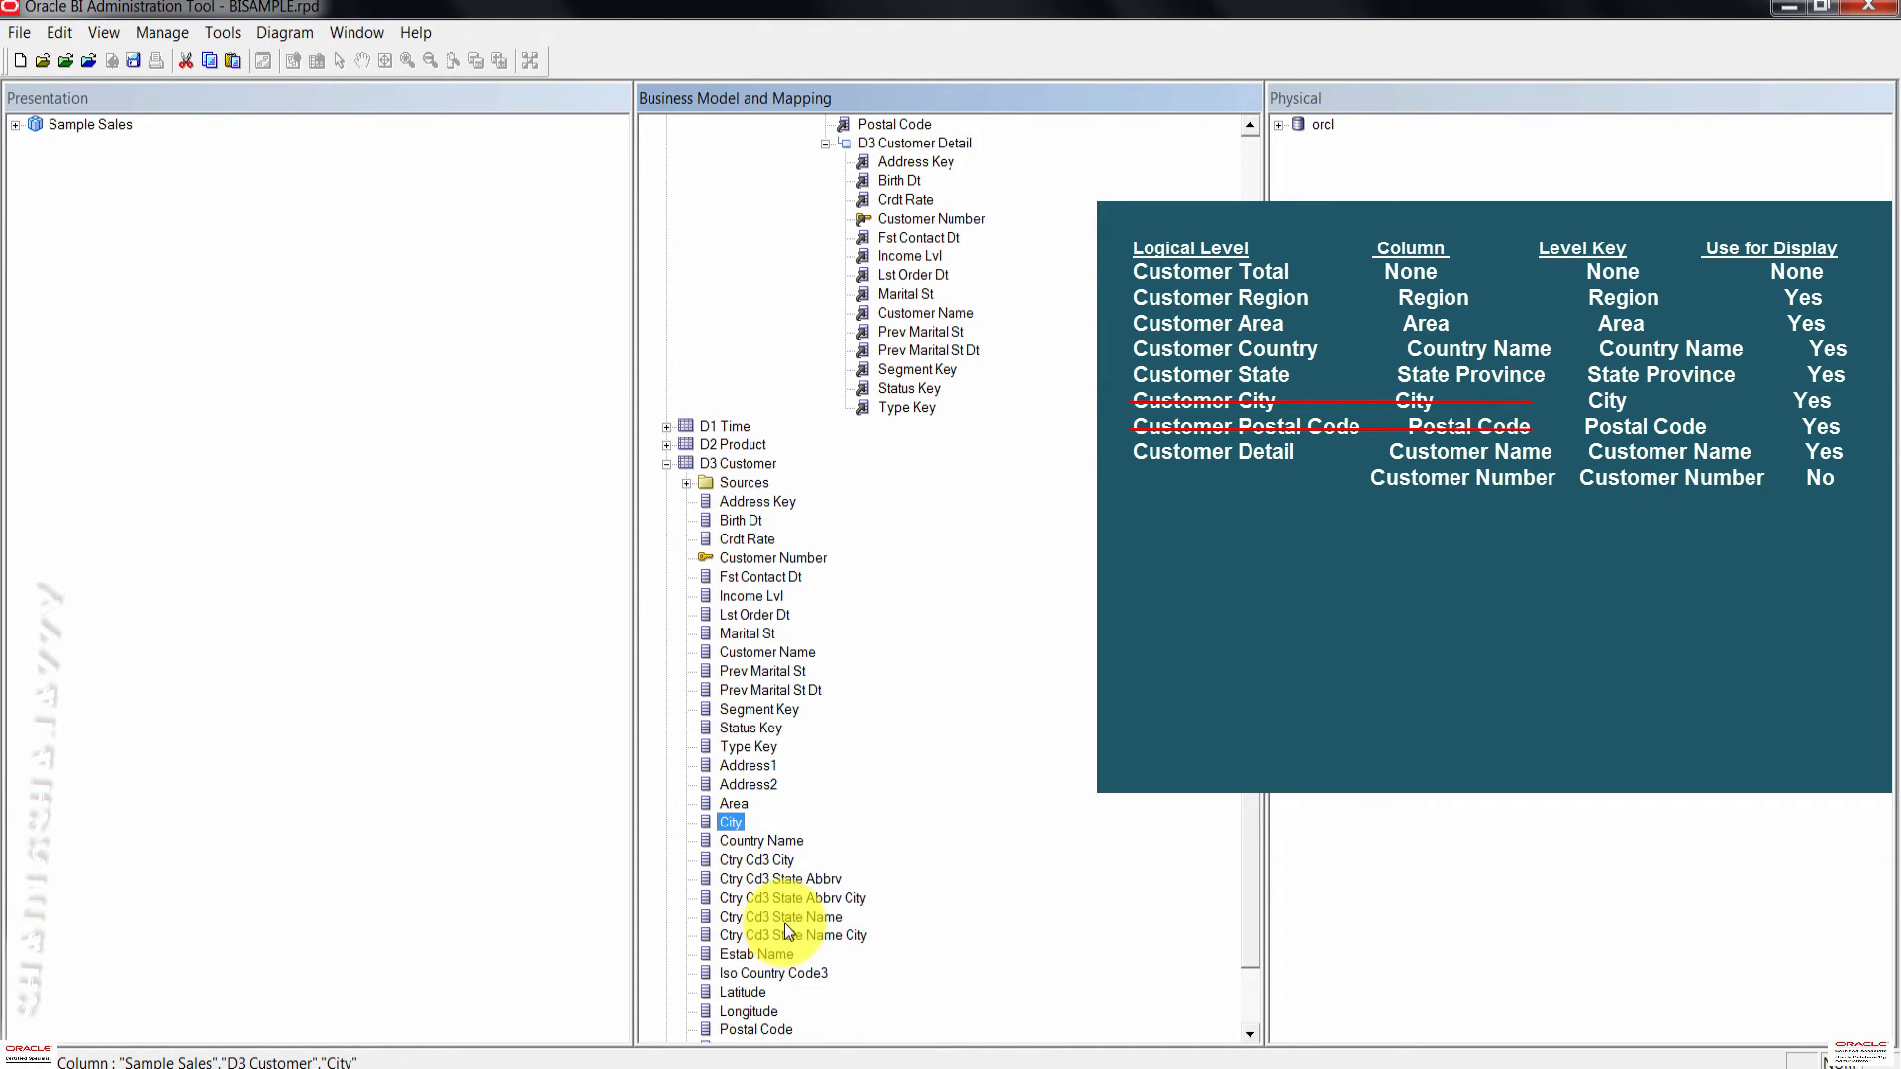
pyautogui.click(776, 992)
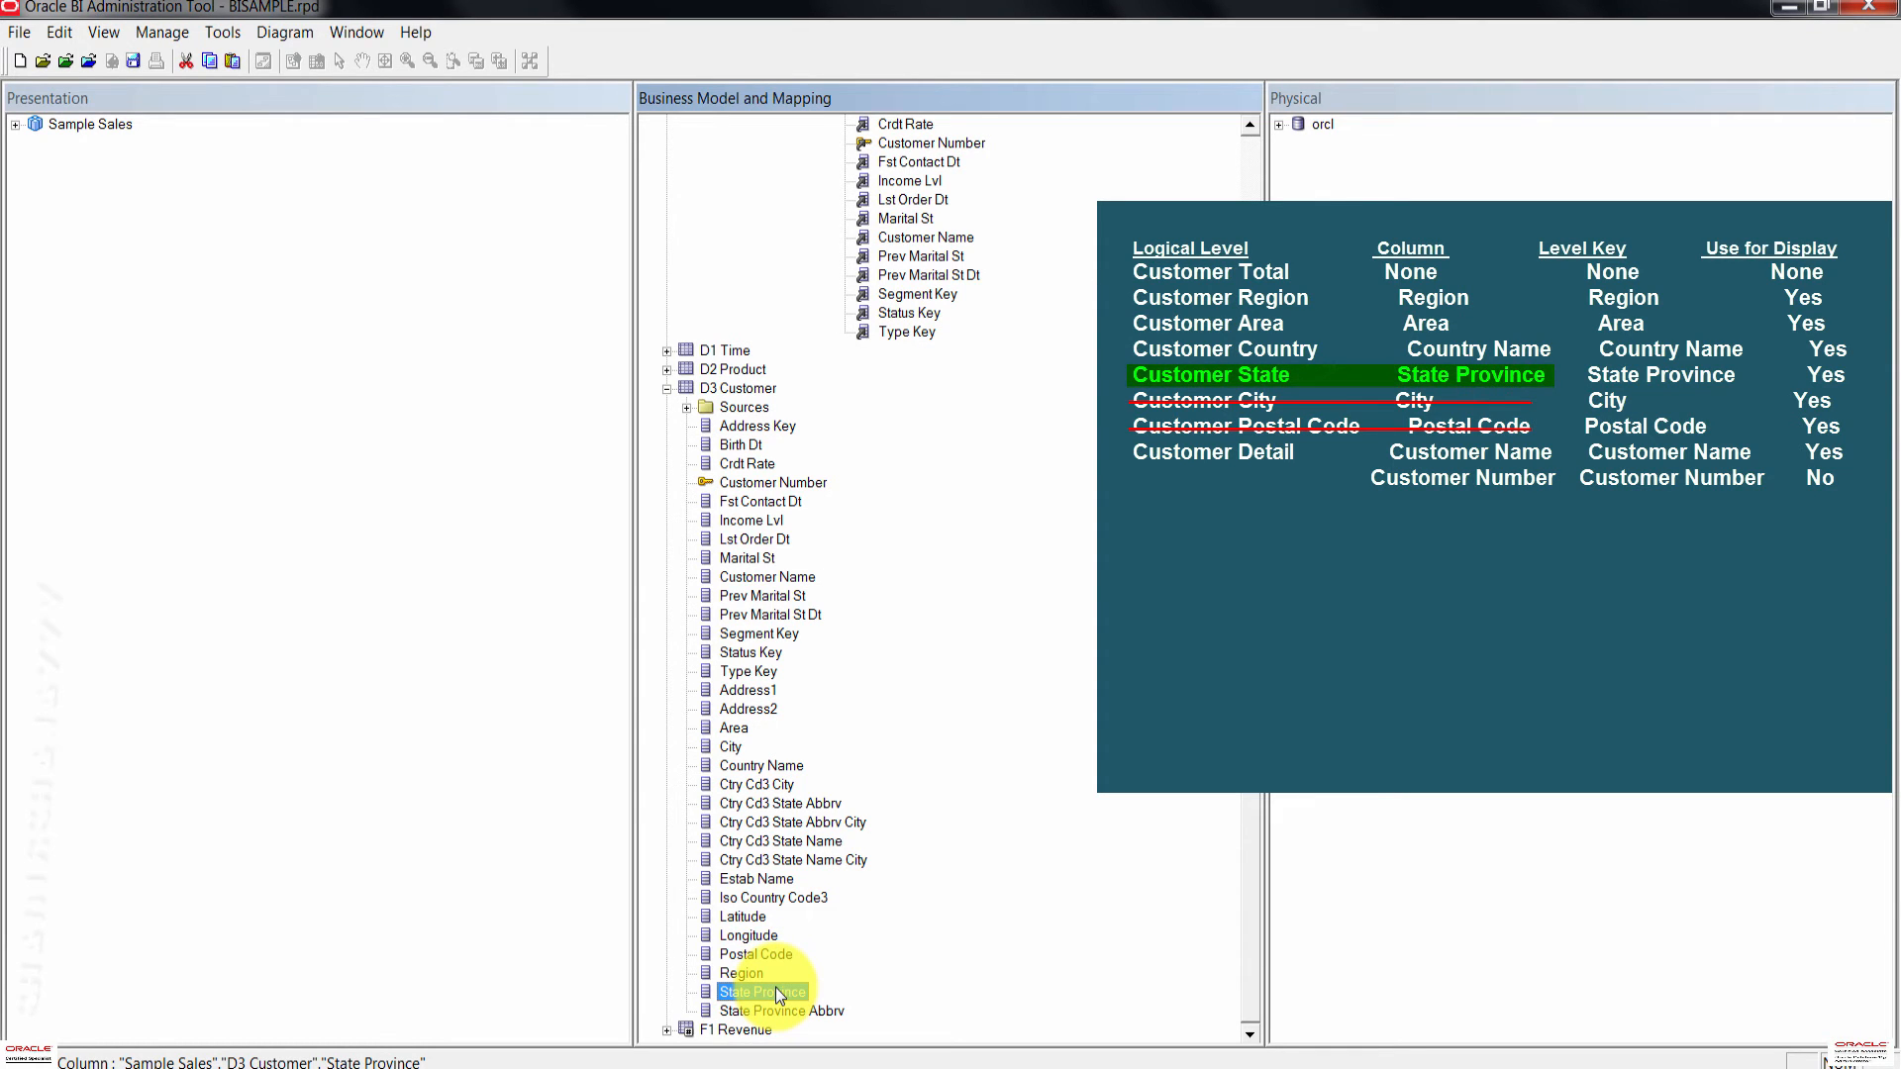
pyautogui.moveTo(775, 988); pyautogui.dragTo(843, 312)
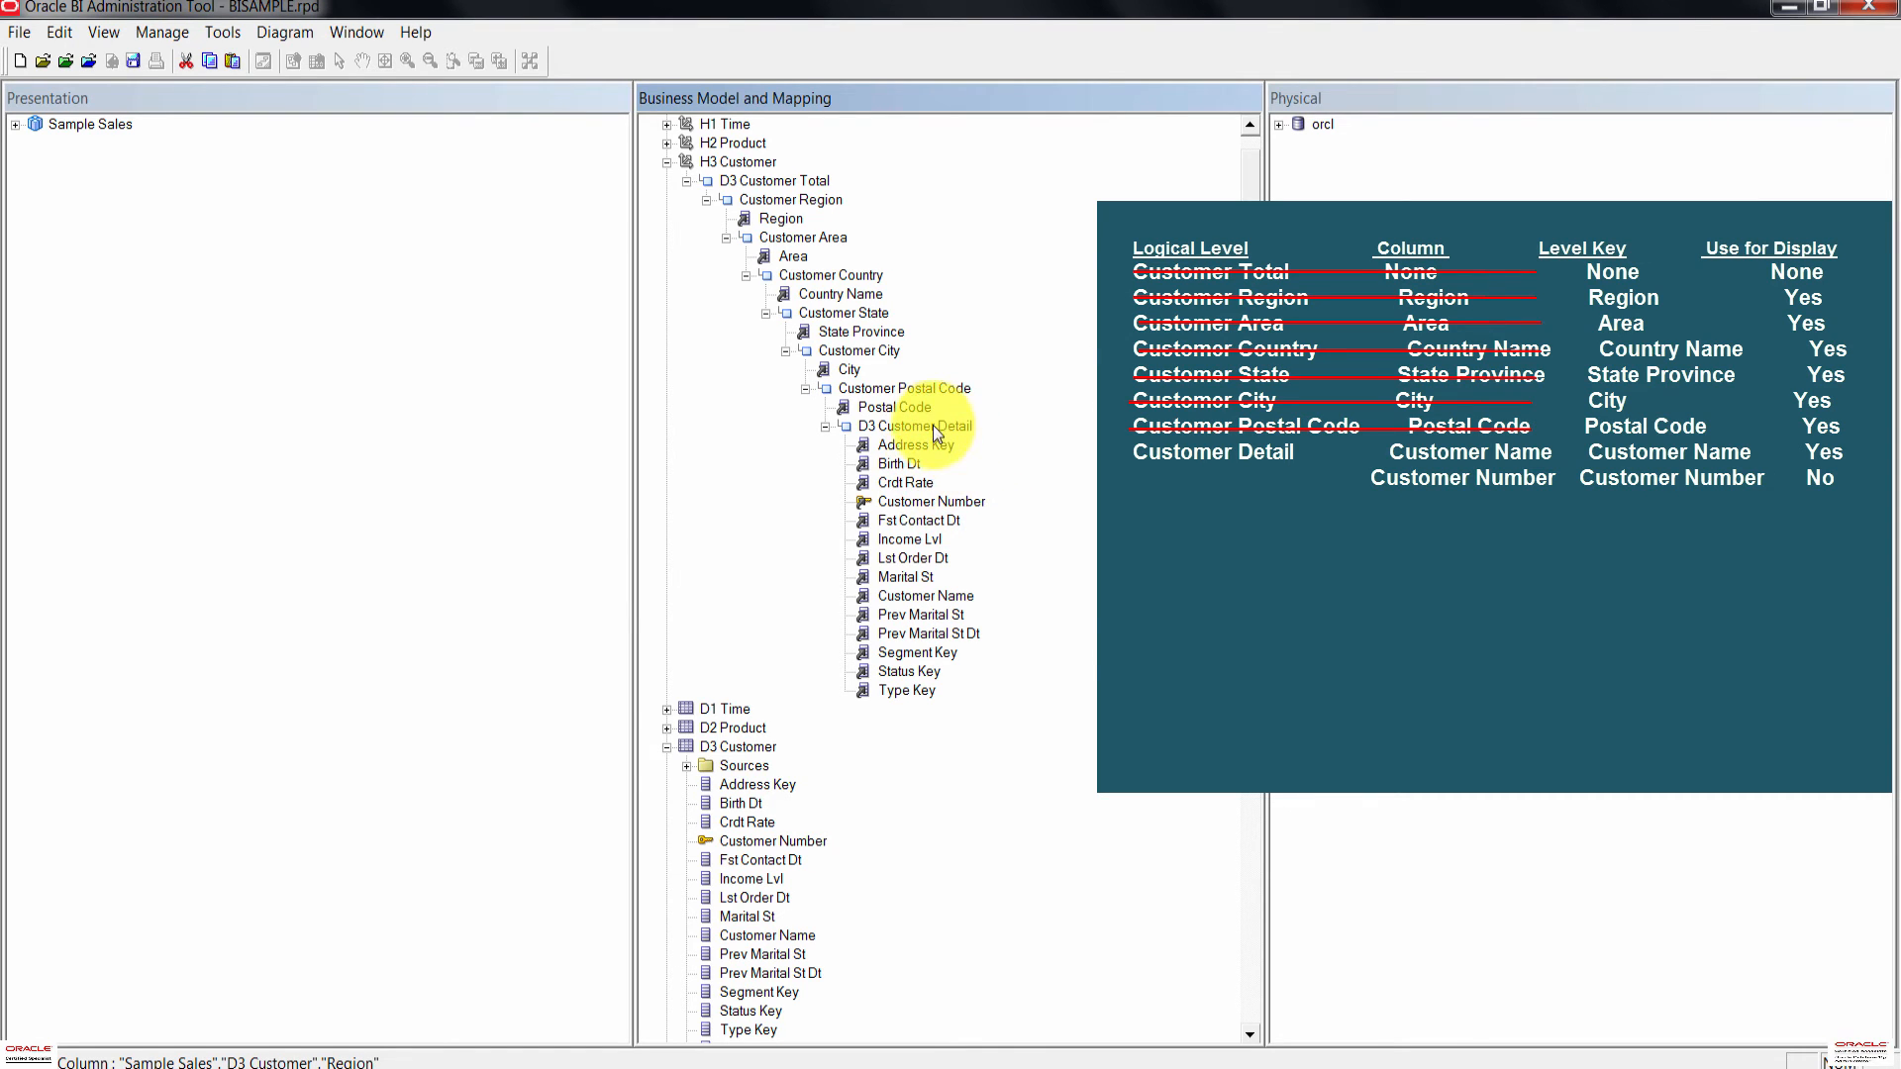
# Step: Remove every column except Customer Number and Customer Name from the D3 Customer Detail level
pyautogui.click(911, 448)
pyautogui.scroll(-3, 905, 465)
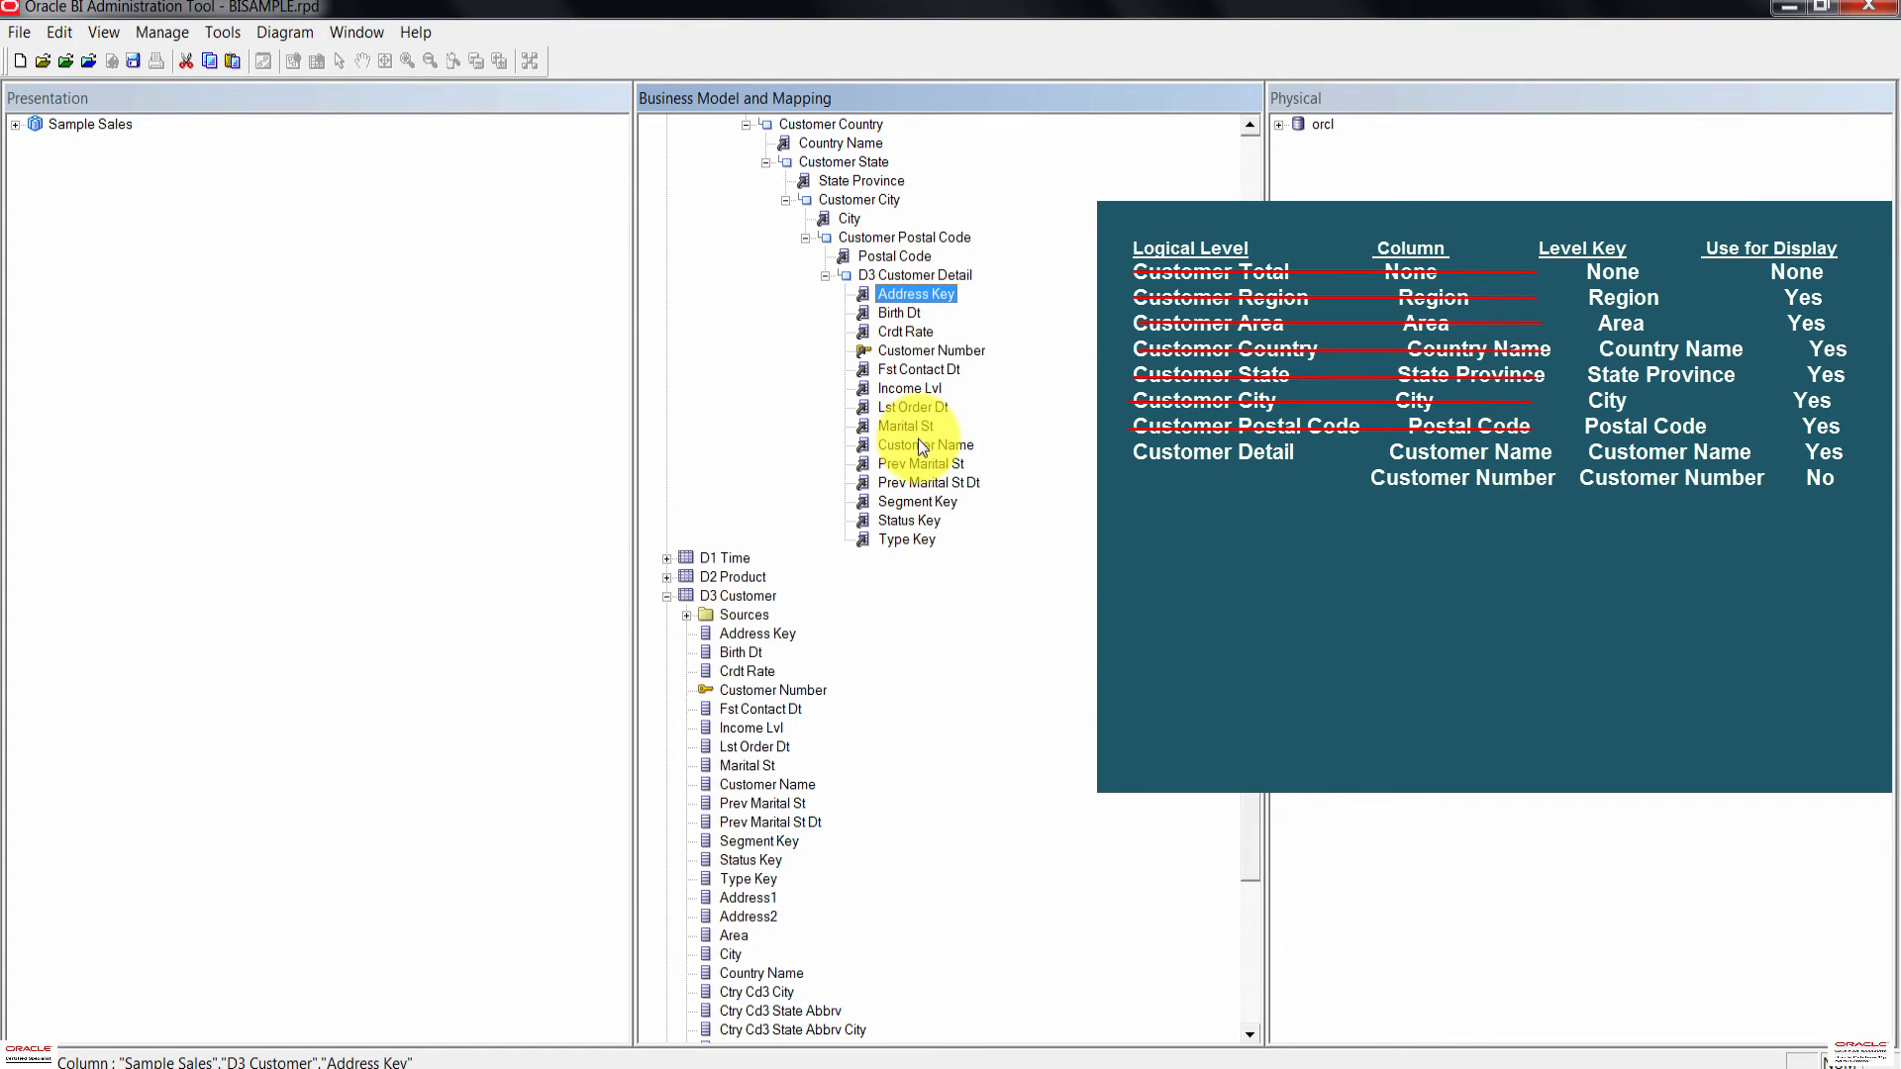
pyautogui.keyDown('shift'); pyautogui.click(916, 545); pyautogui.keyUp('shift')
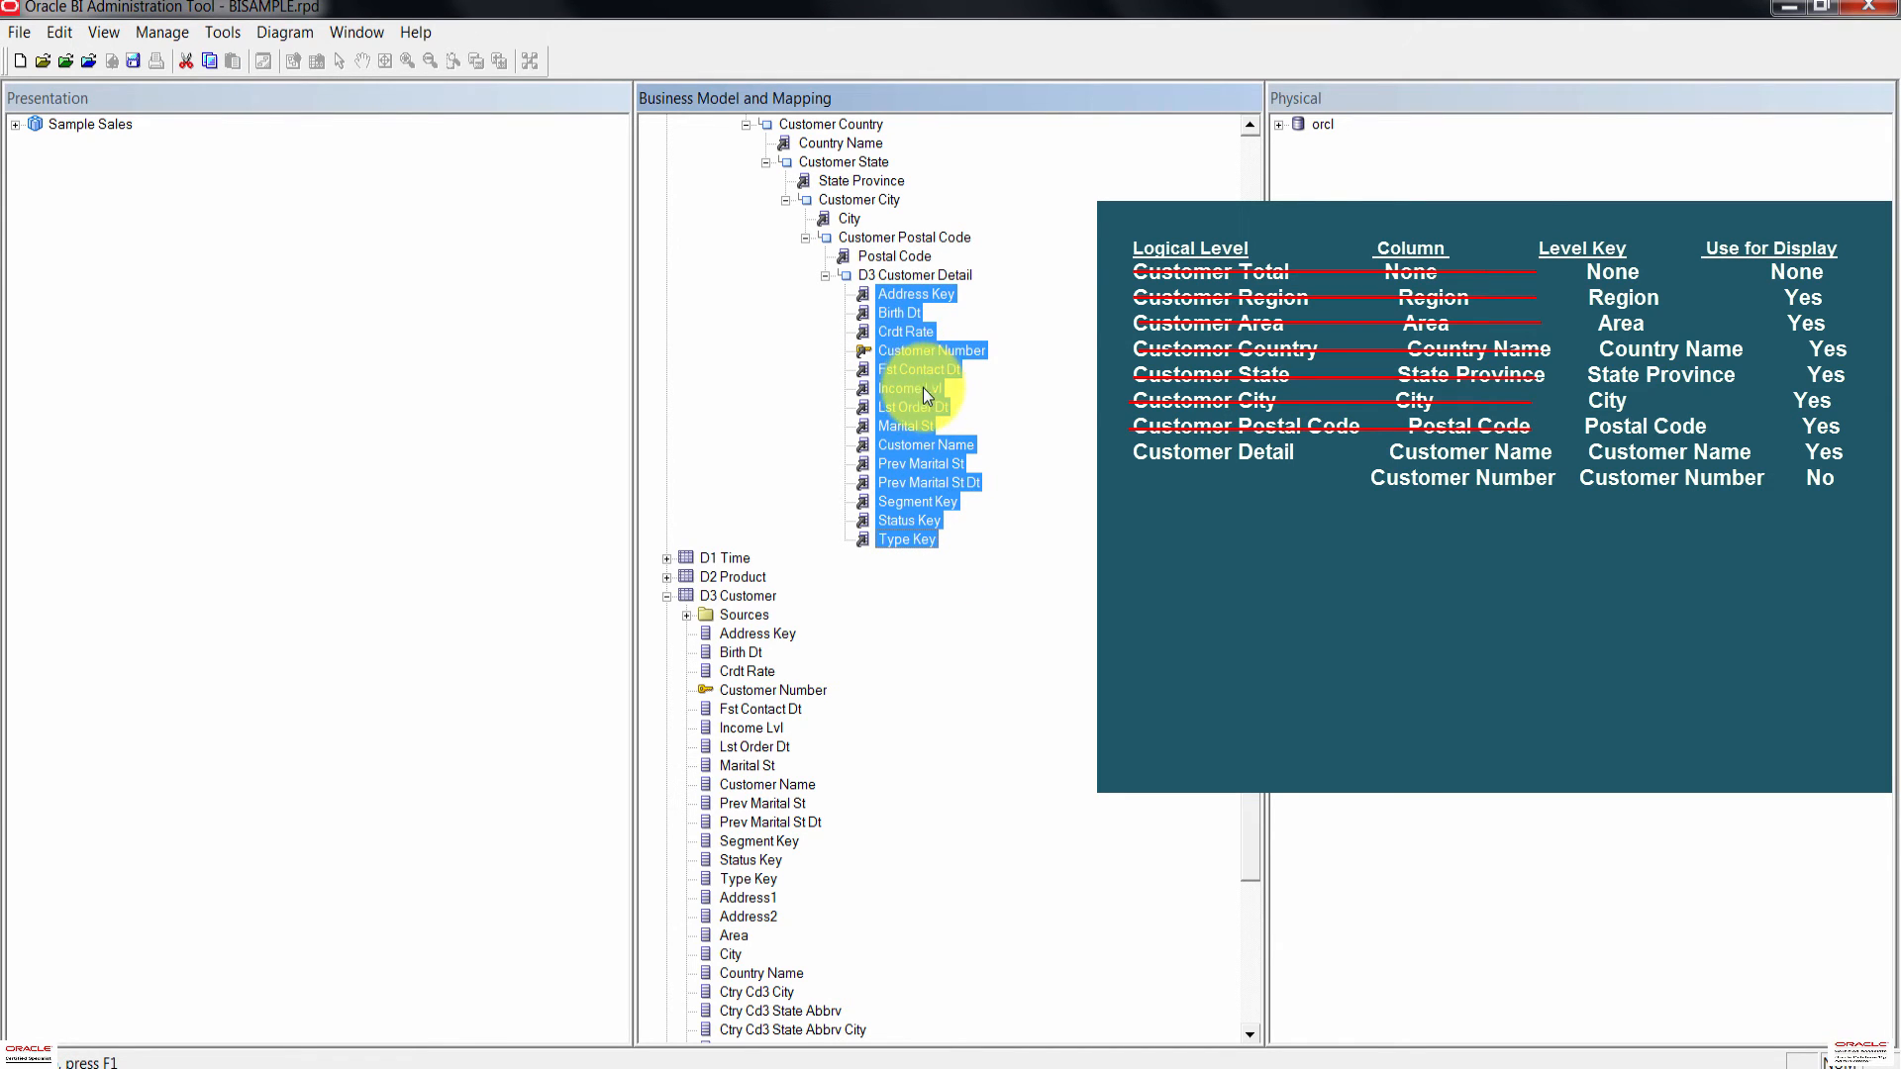
pyautogui.keyDown('ctrl'); pyautogui.click(939, 352); pyautogui.keyUp('ctrl')
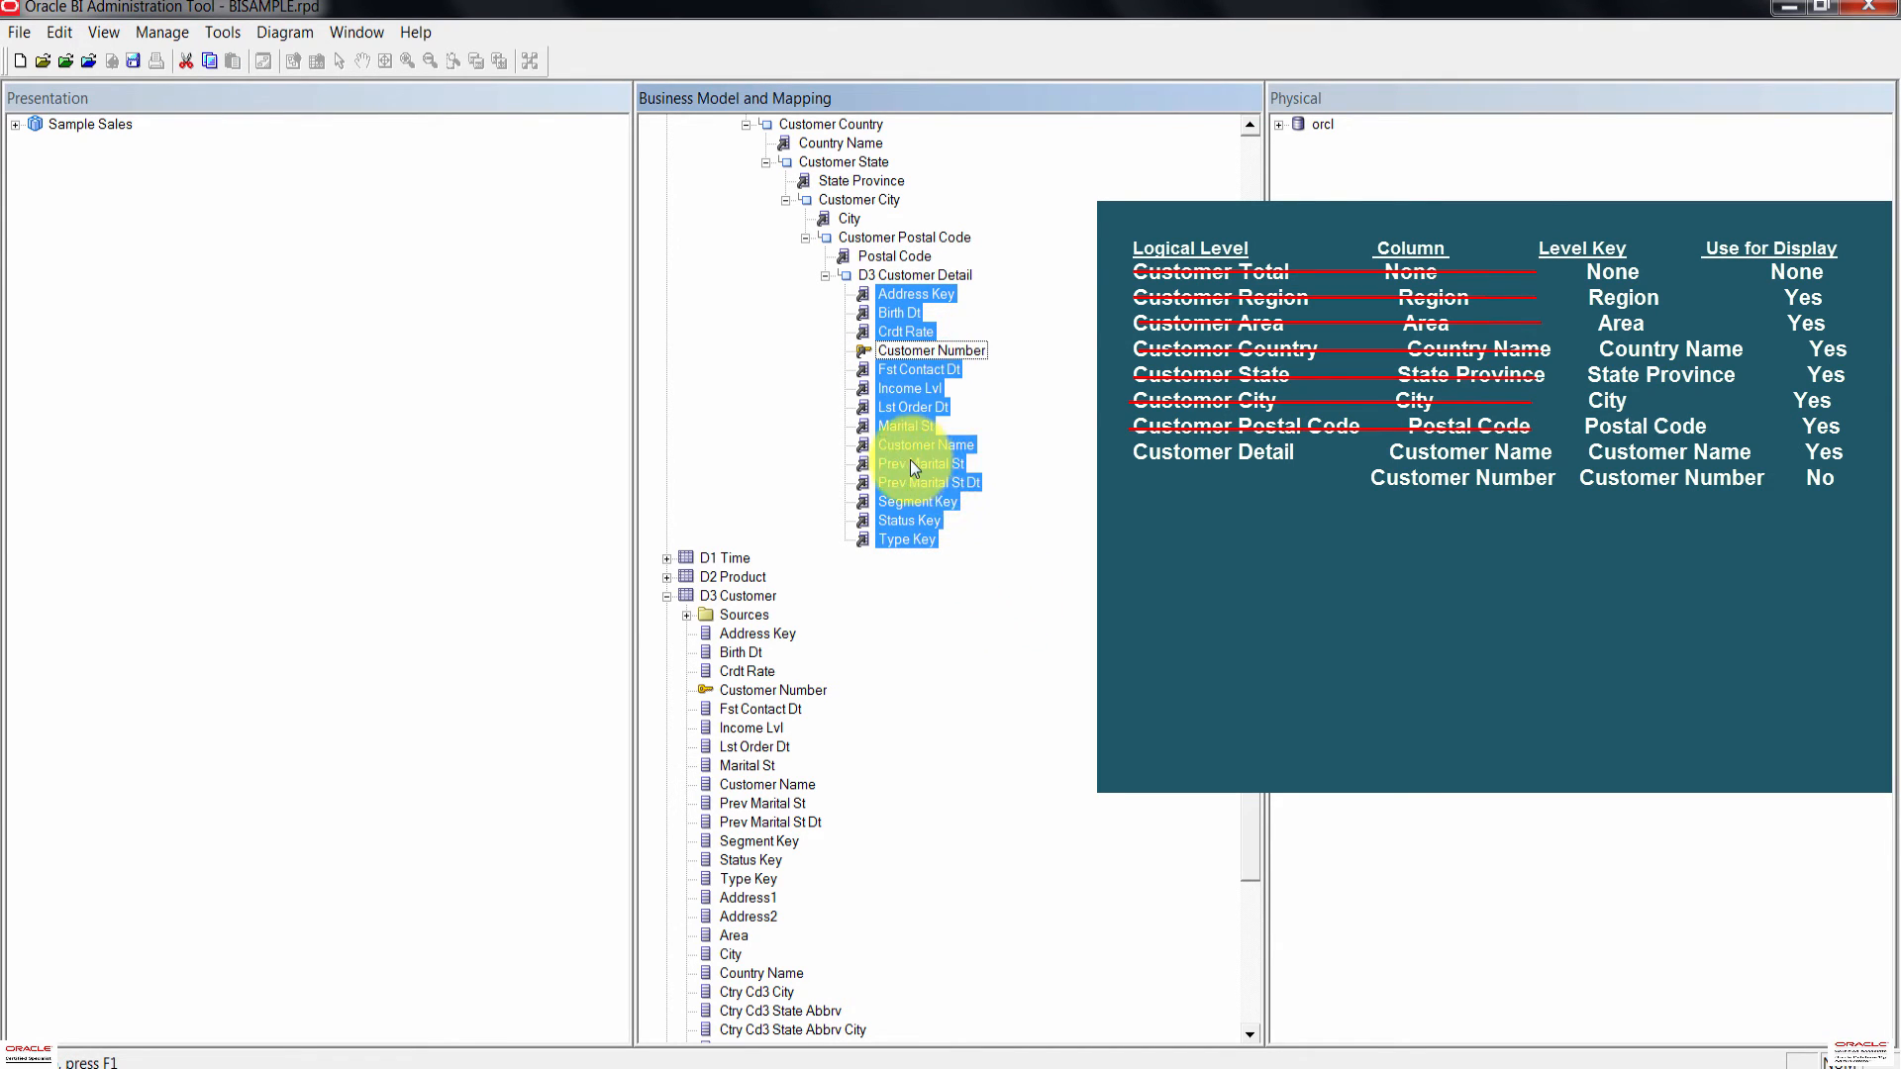
pyautogui.keyDown('ctrl'); pyautogui.click(921, 445); pyautogui.keyUp('ctrl')
pyautogui.rightClick(923, 511)
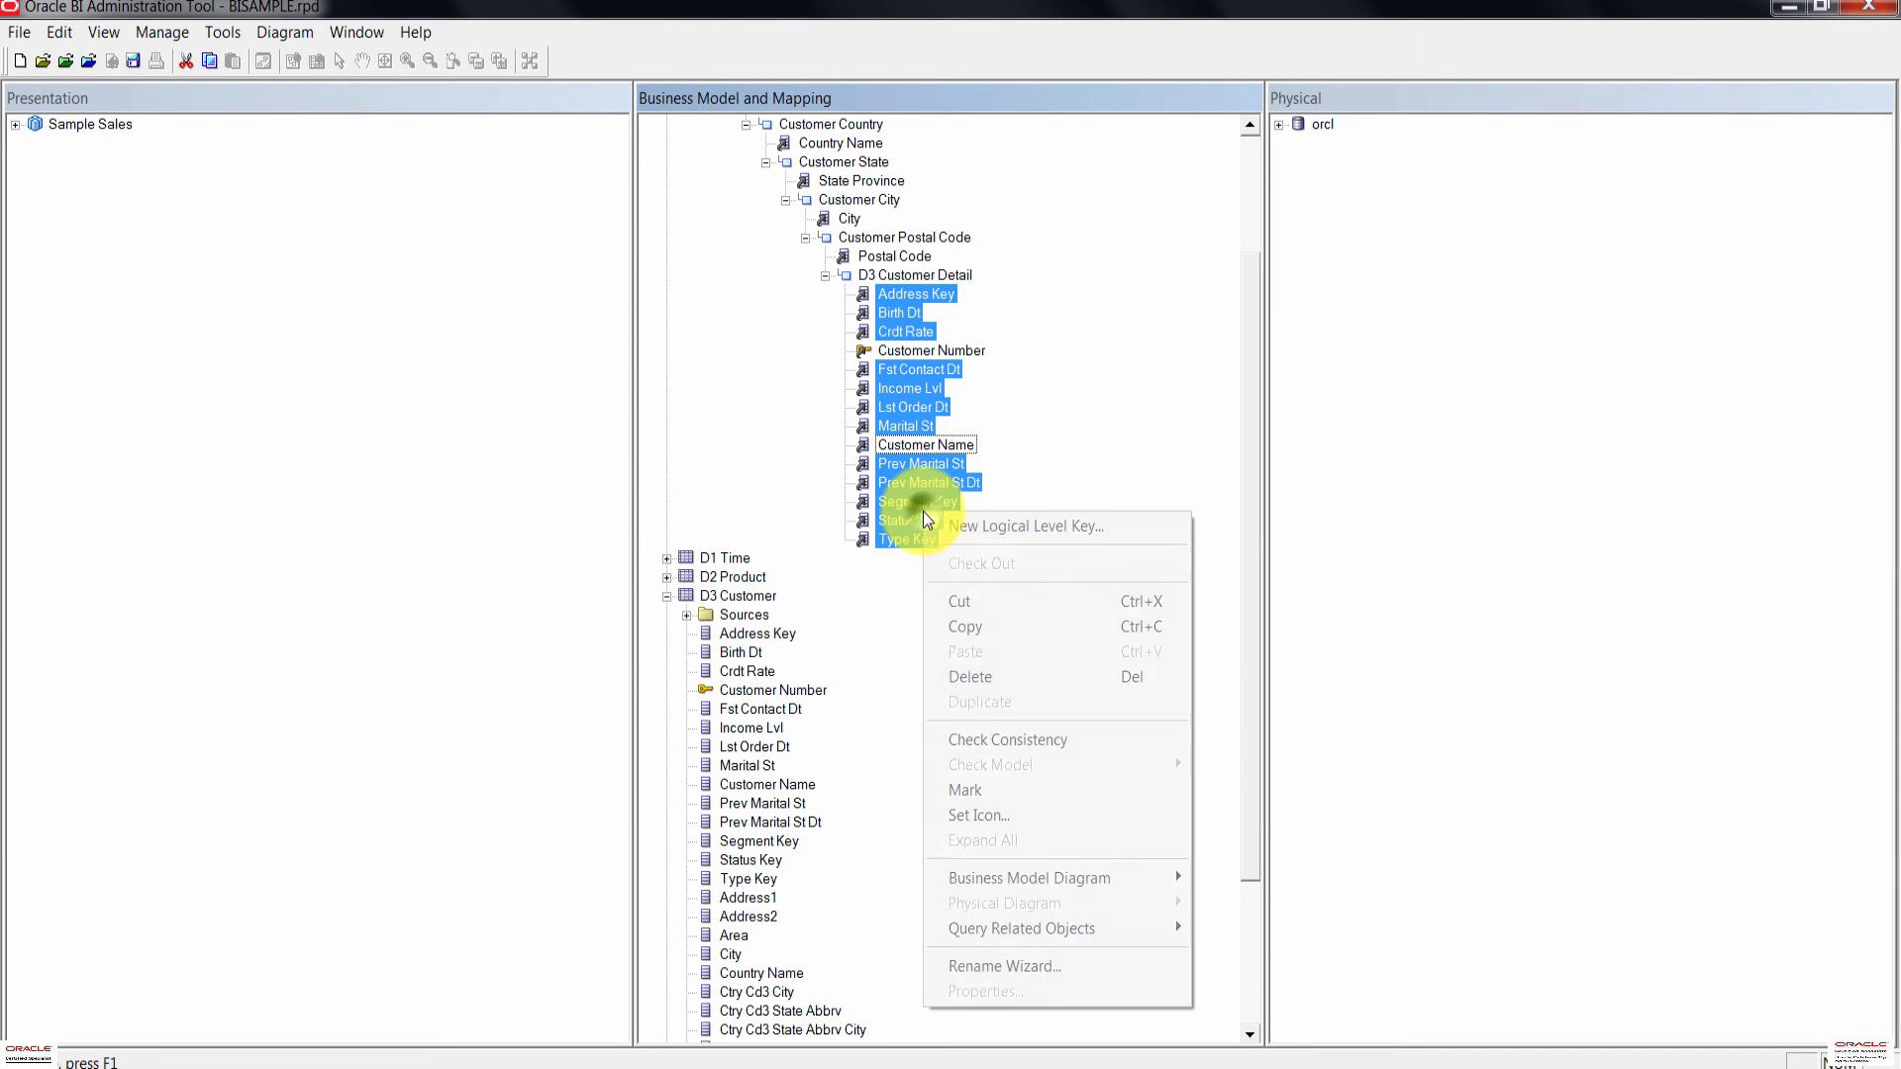
pyautogui.click(1010, 677)
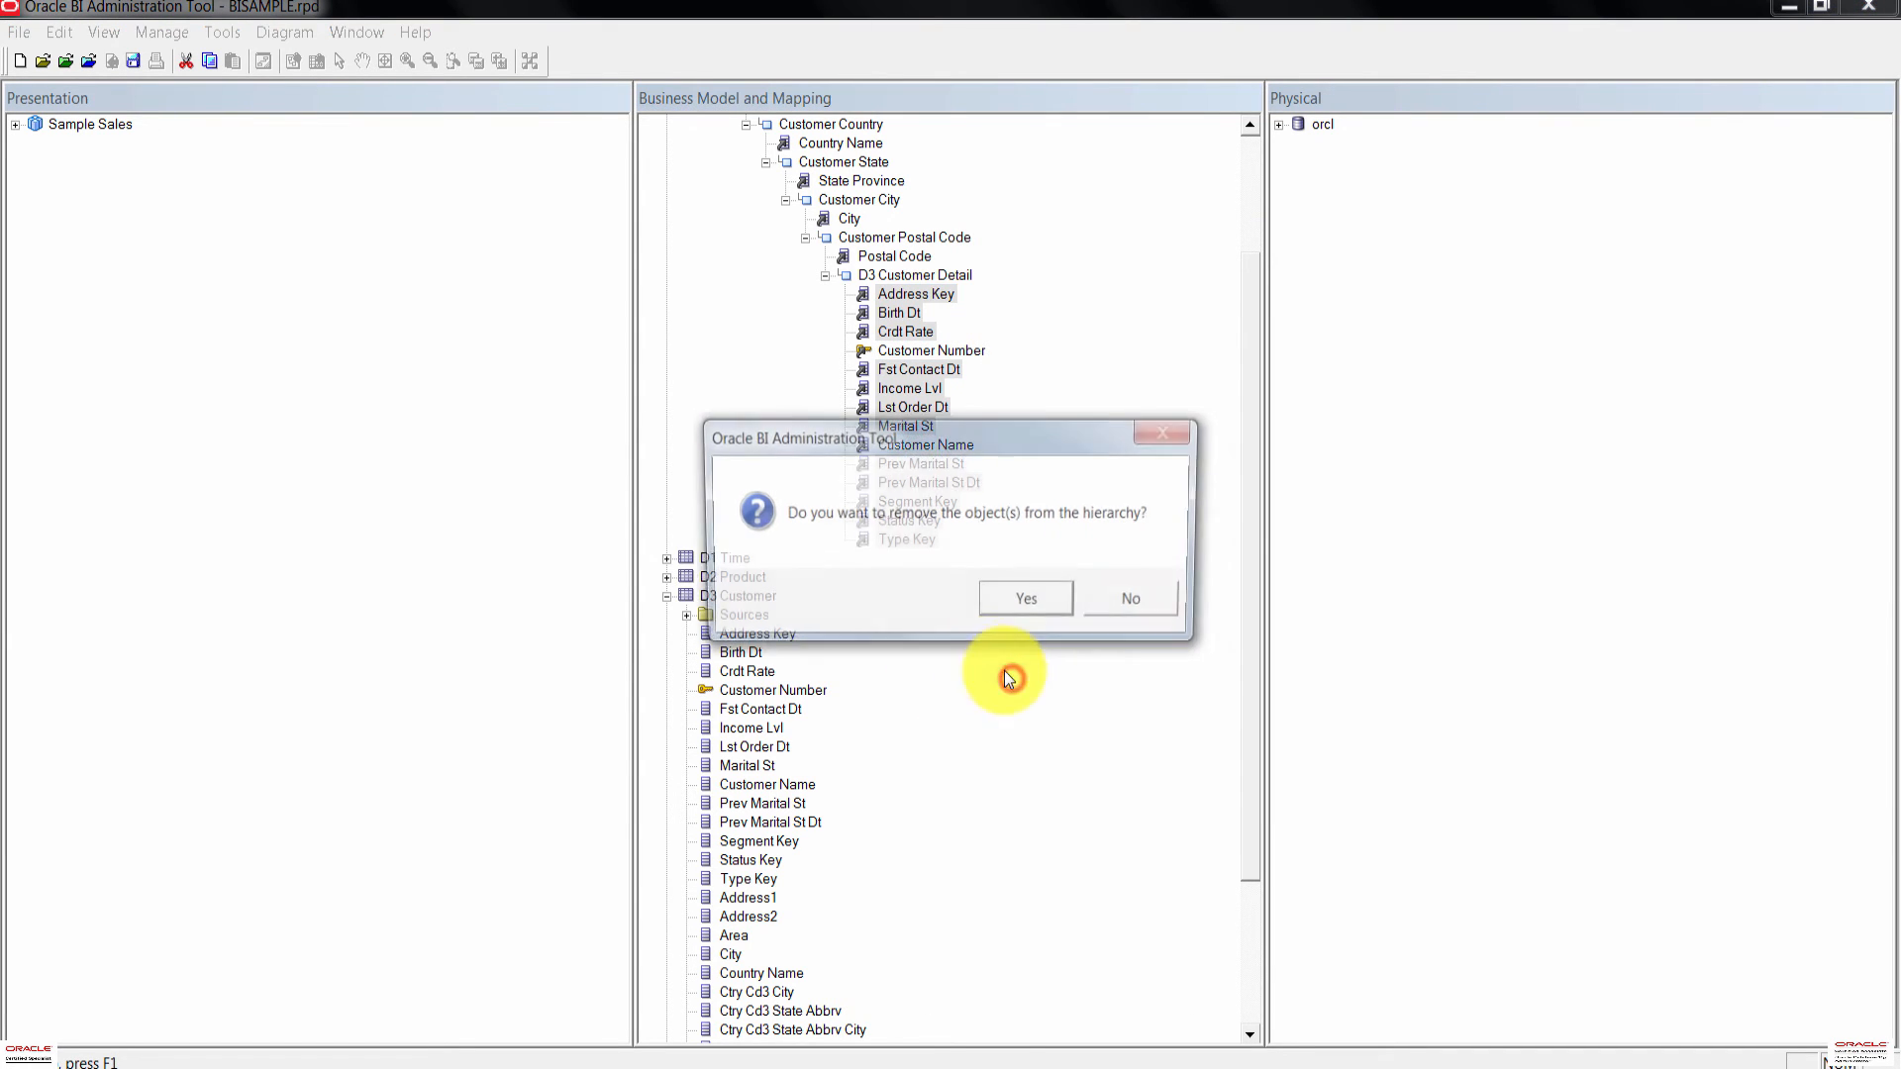
pyautogui.click(1026, 606)
pyautogui.click(920, 315)
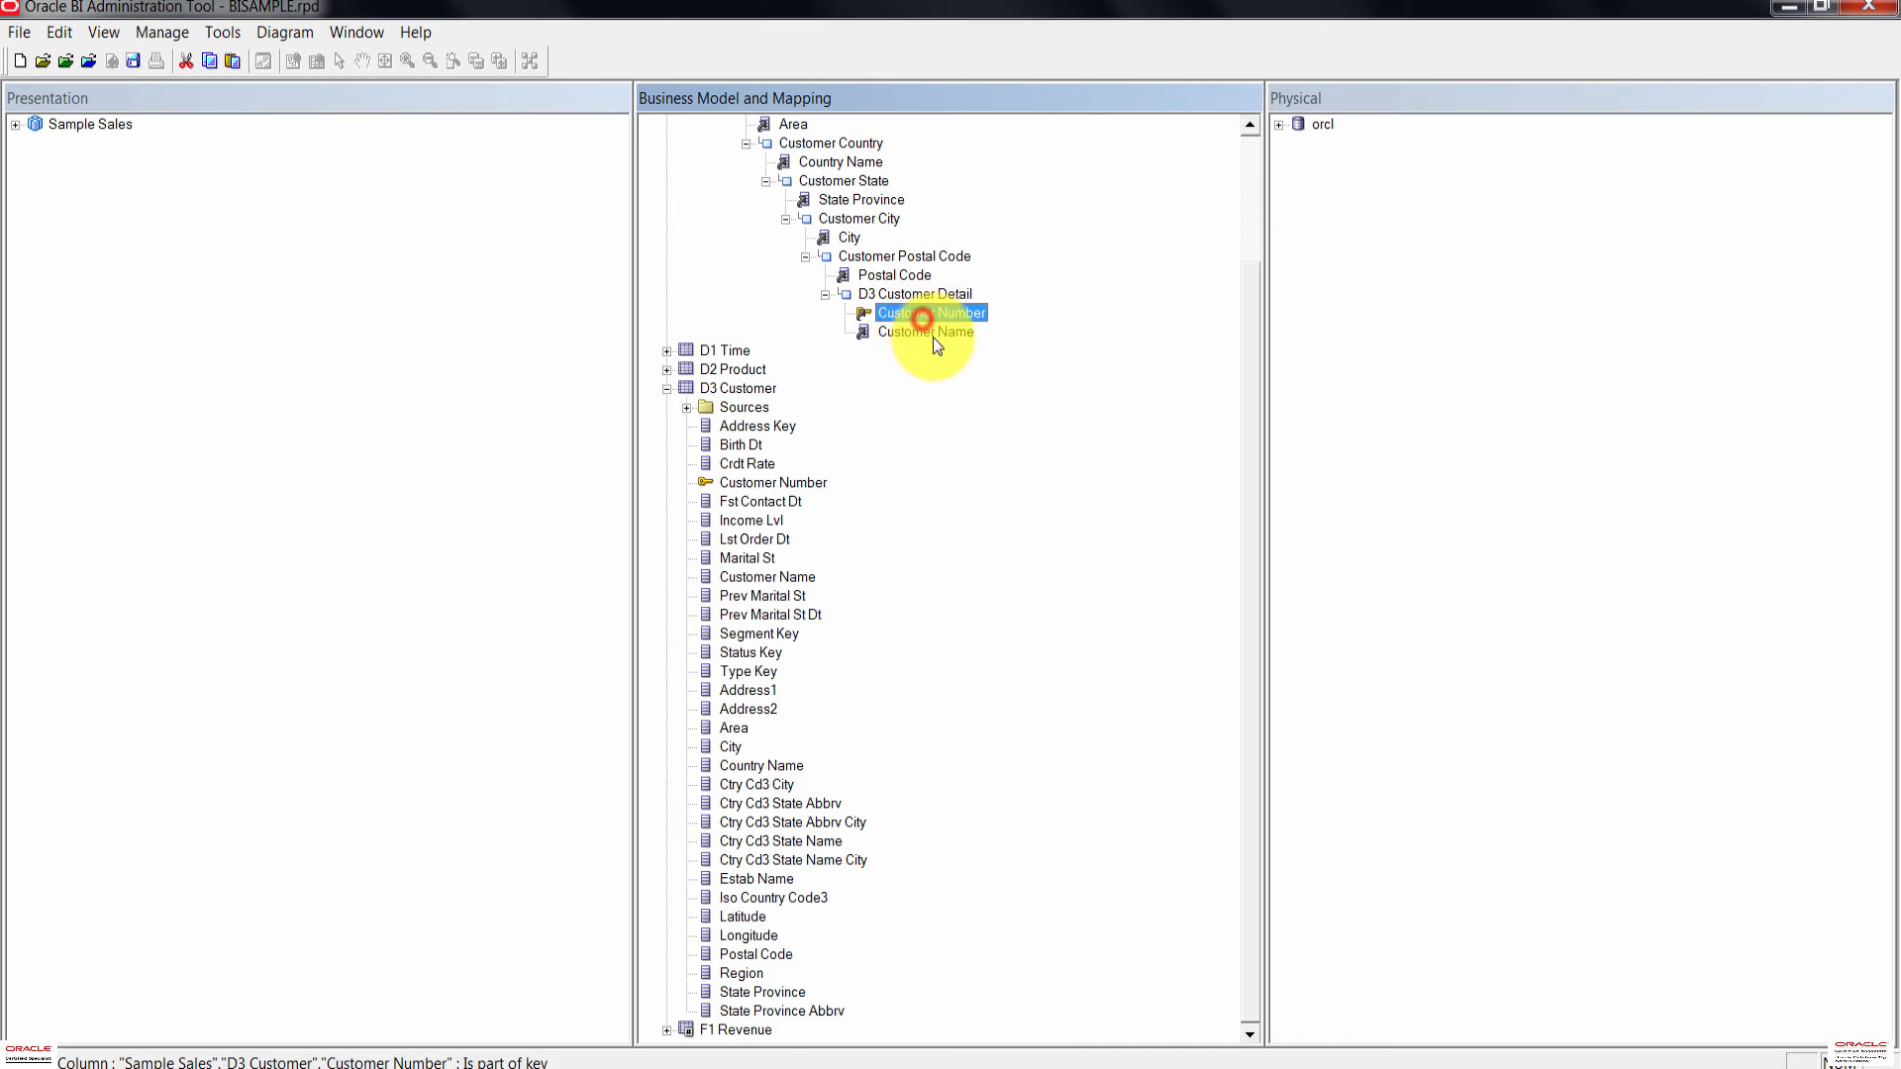
pyautogui.click(933, 334)
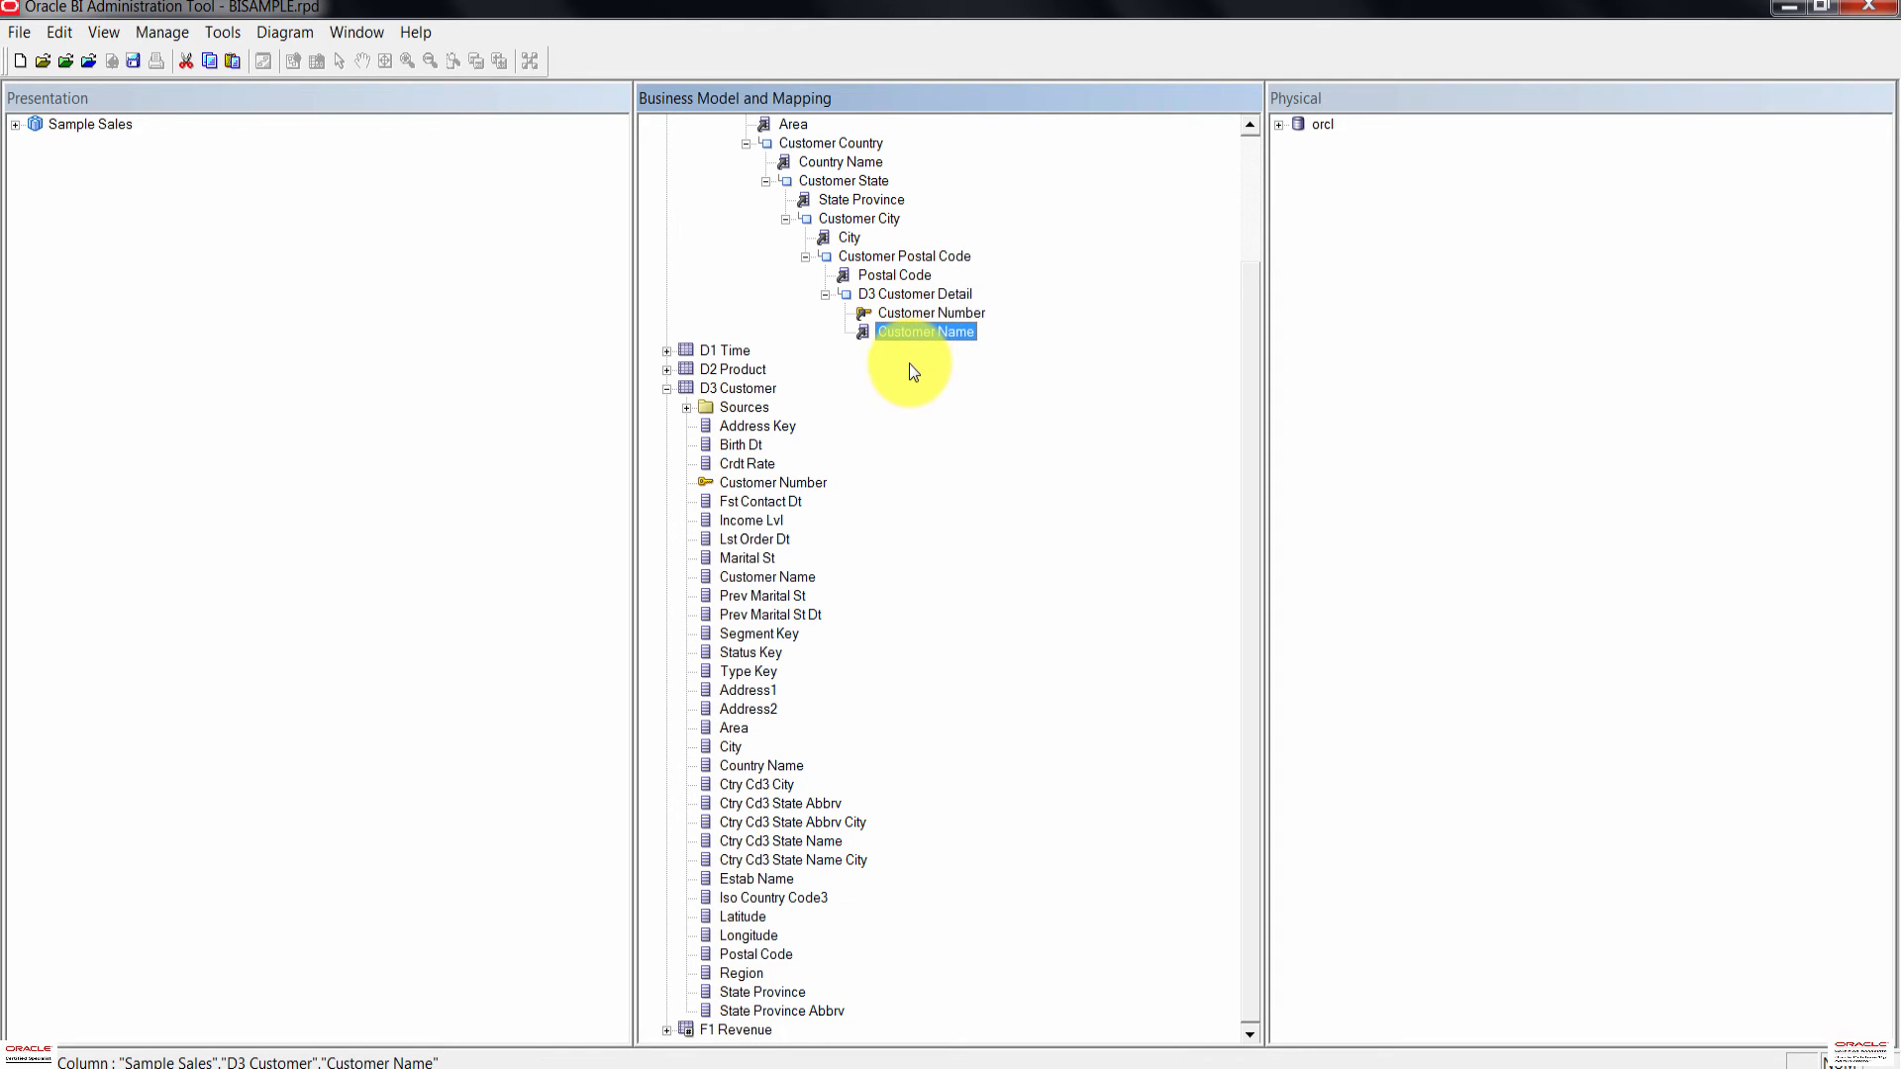
# Step: Rename the existing key of the D3 Customer Detail level in the H3 Customer hierarchy to Customer Number
pyautogui.scroll(2, 836, 222)
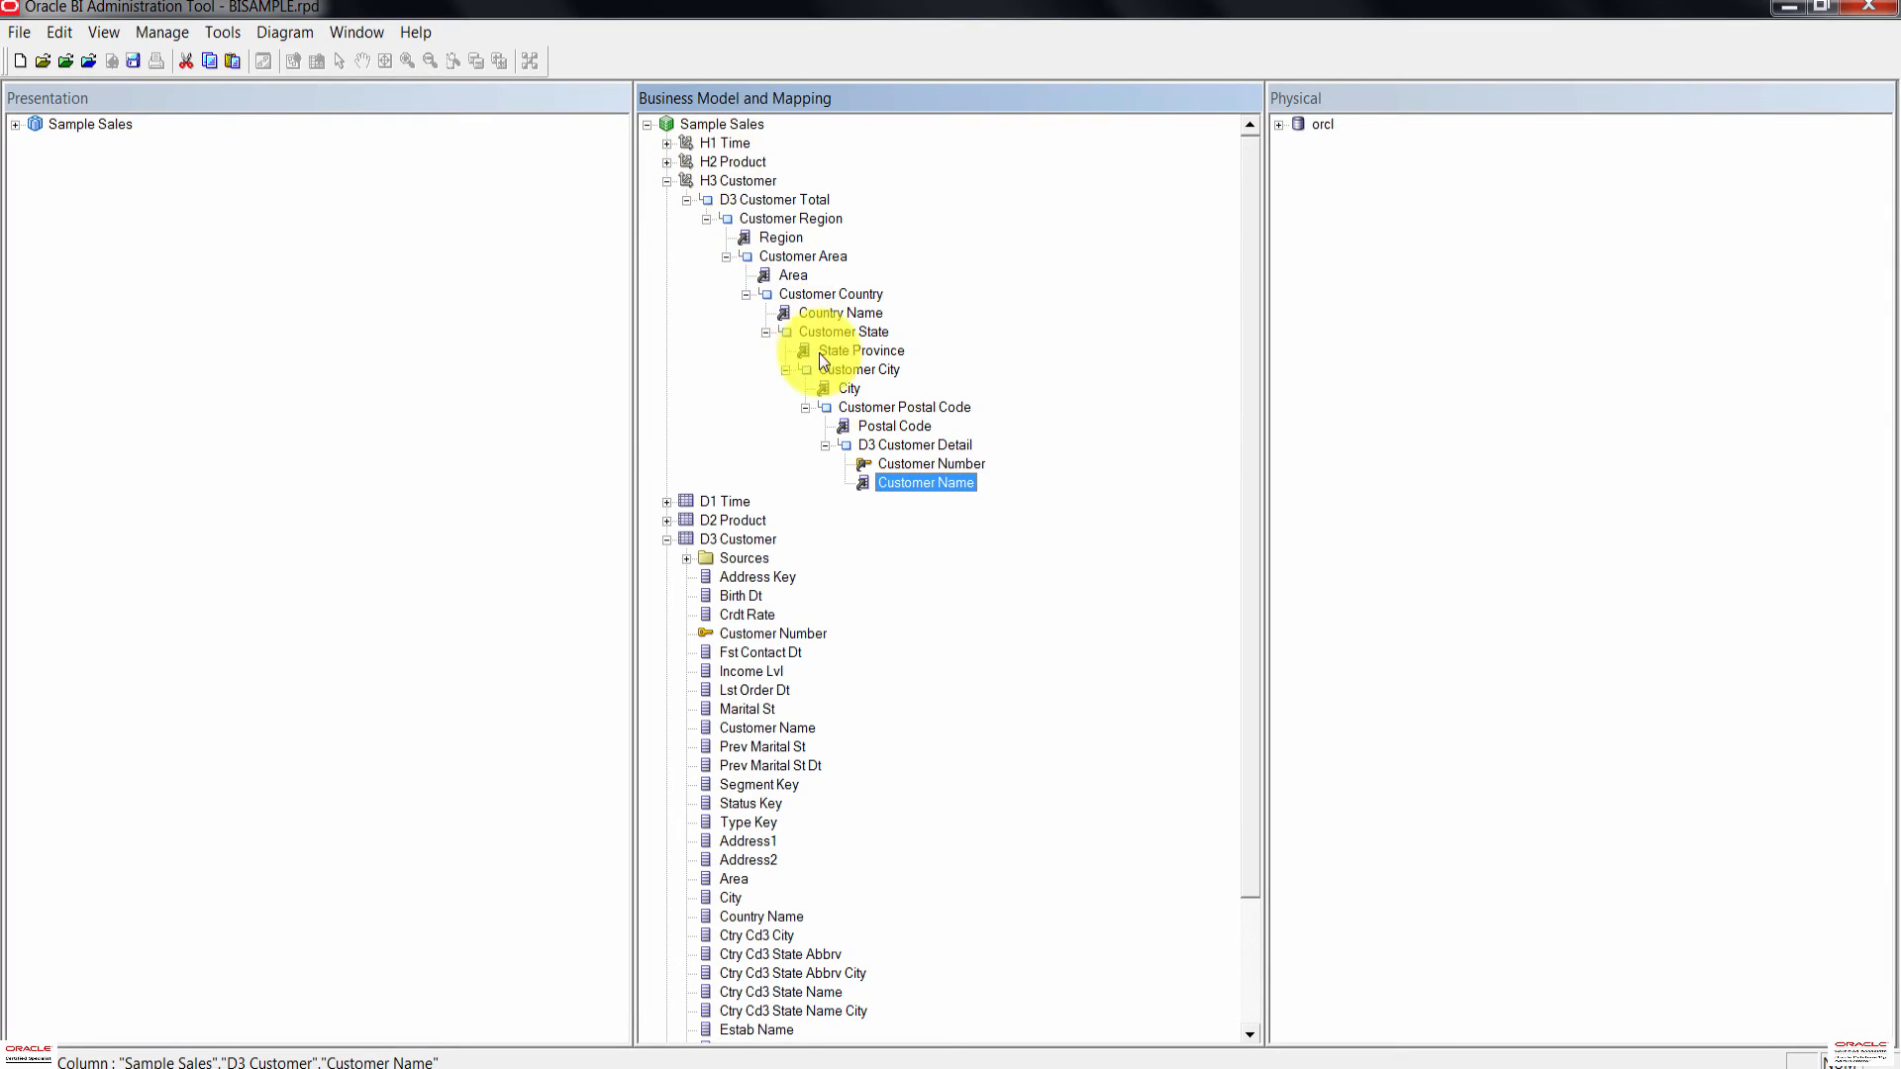
pyautogui.click(901, 446)
pyautogui.doubleClick(901, 443)
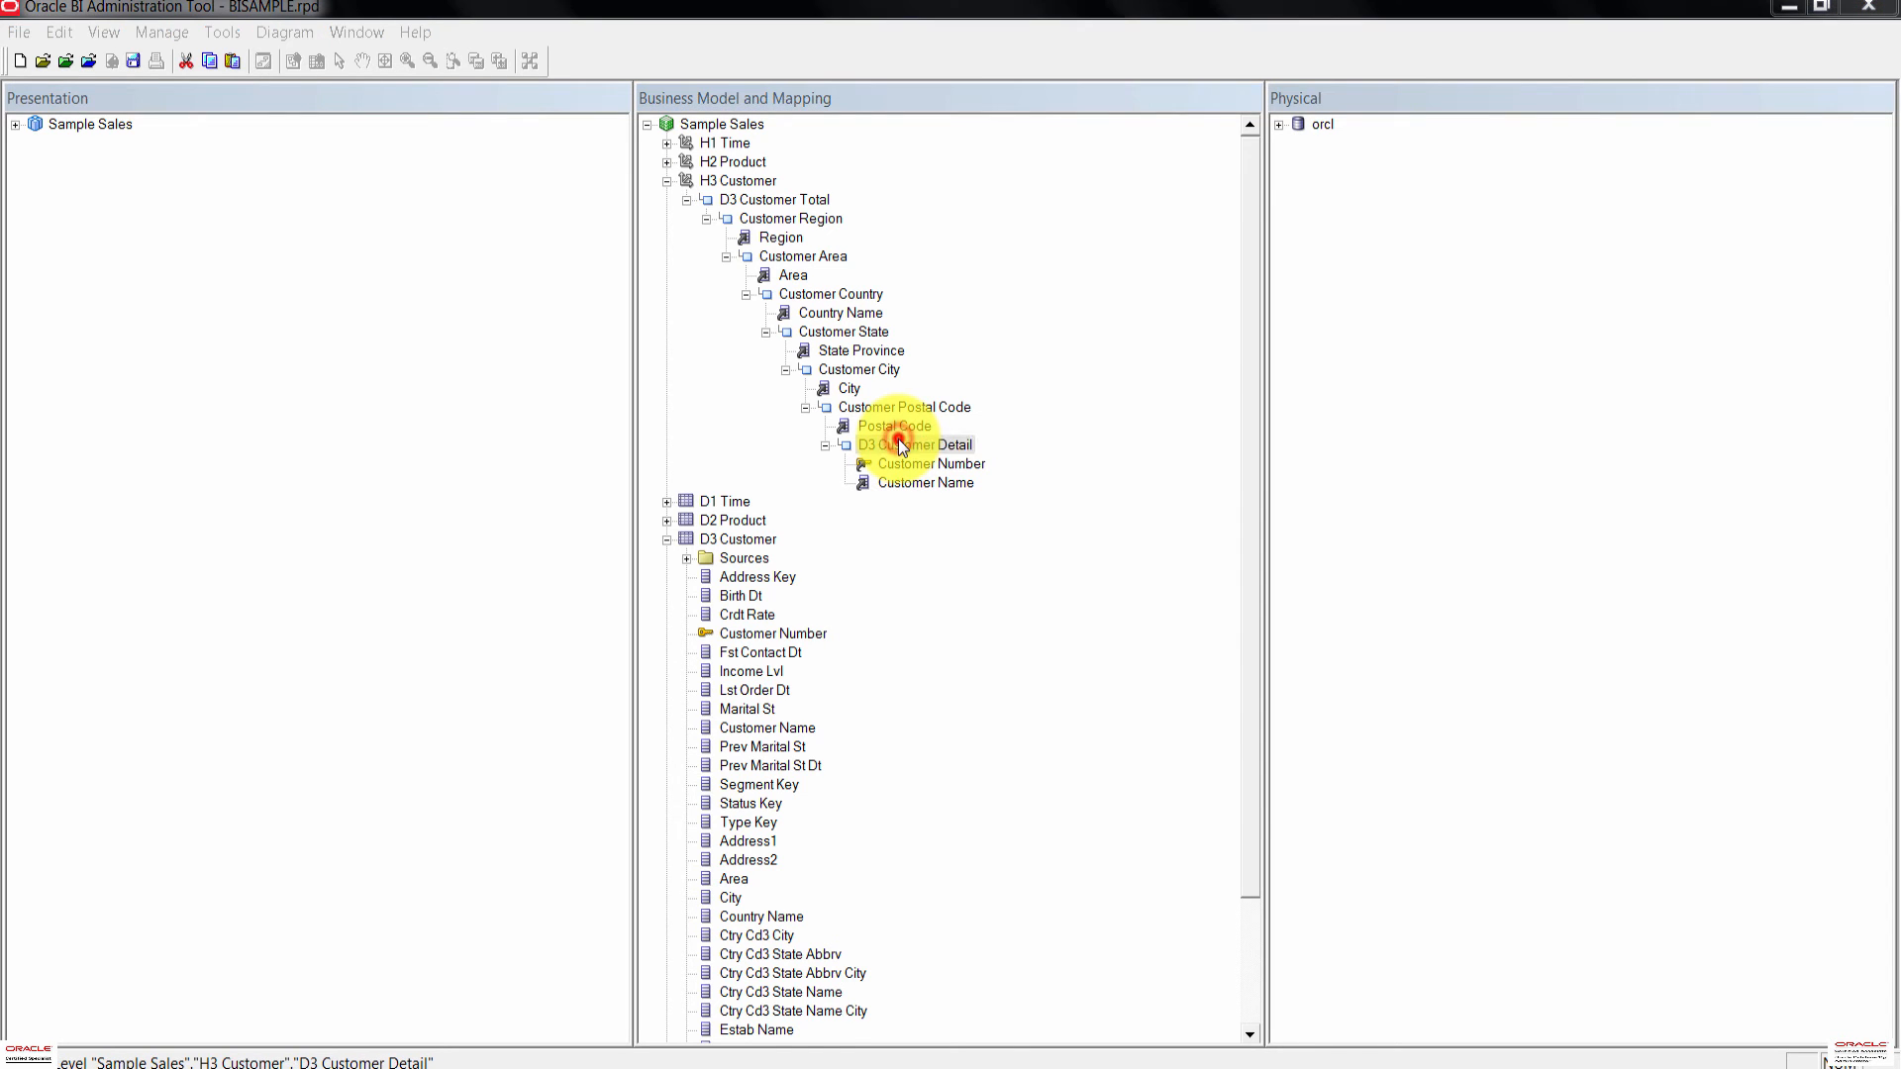
pyautogui.moveTo(1085, 242); pyautogui.dragTo(1236, 327)
pyautogui.click(1155, 359)
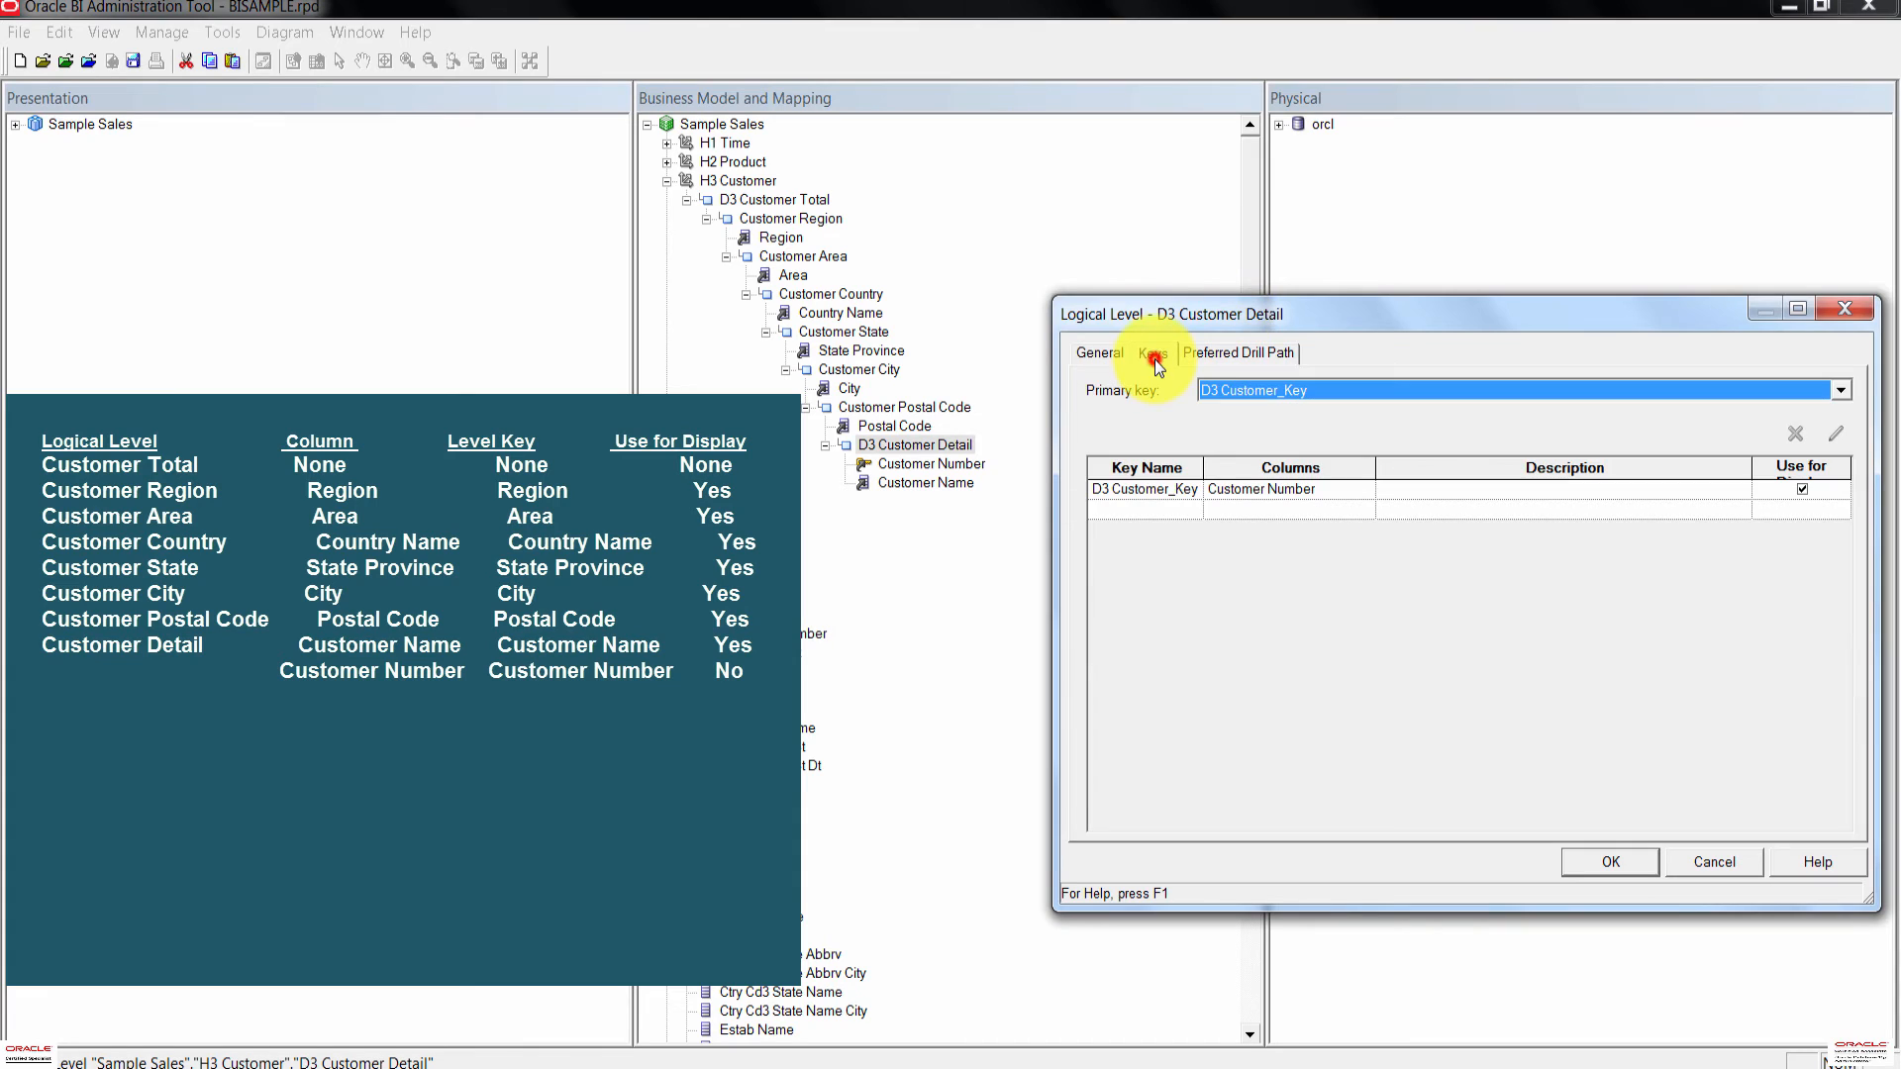
pyautogui.click(1162, 493)
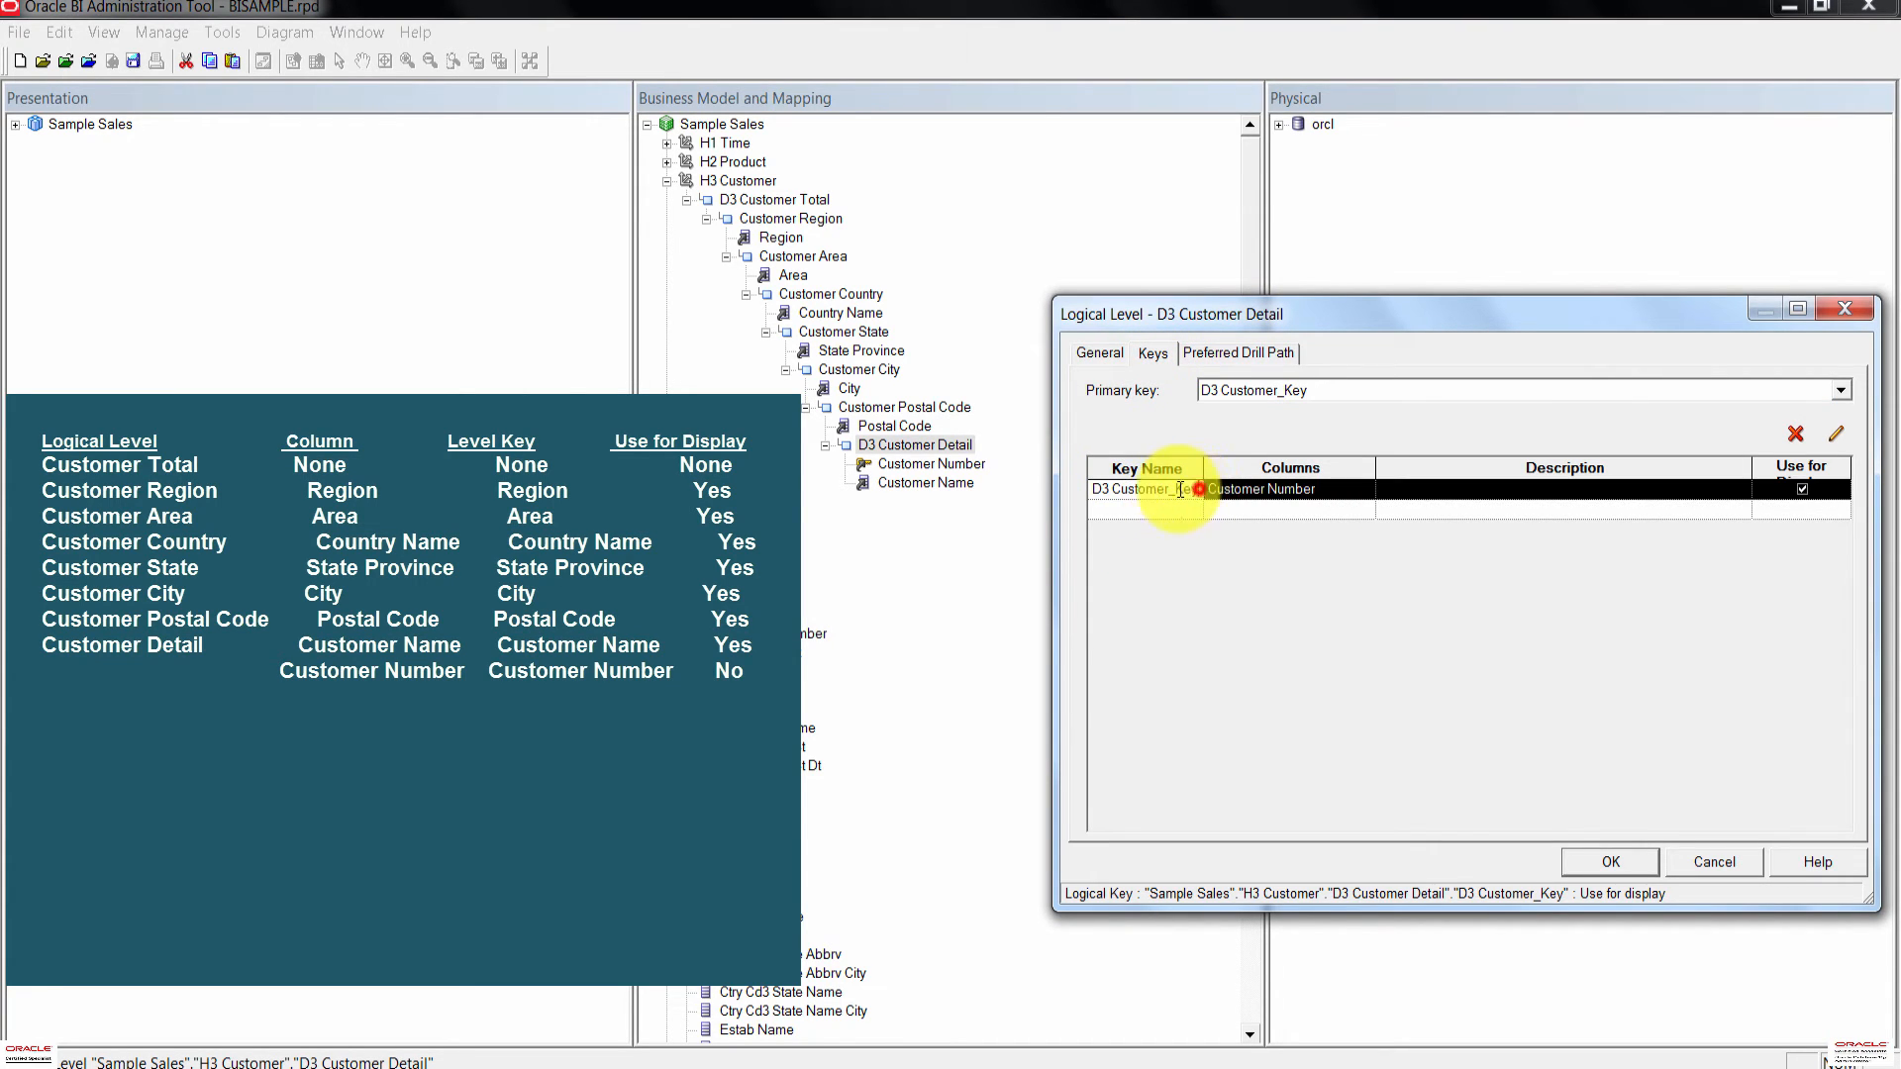
pyautogui.click(1139, 489)
pyautogui.write('Cu')
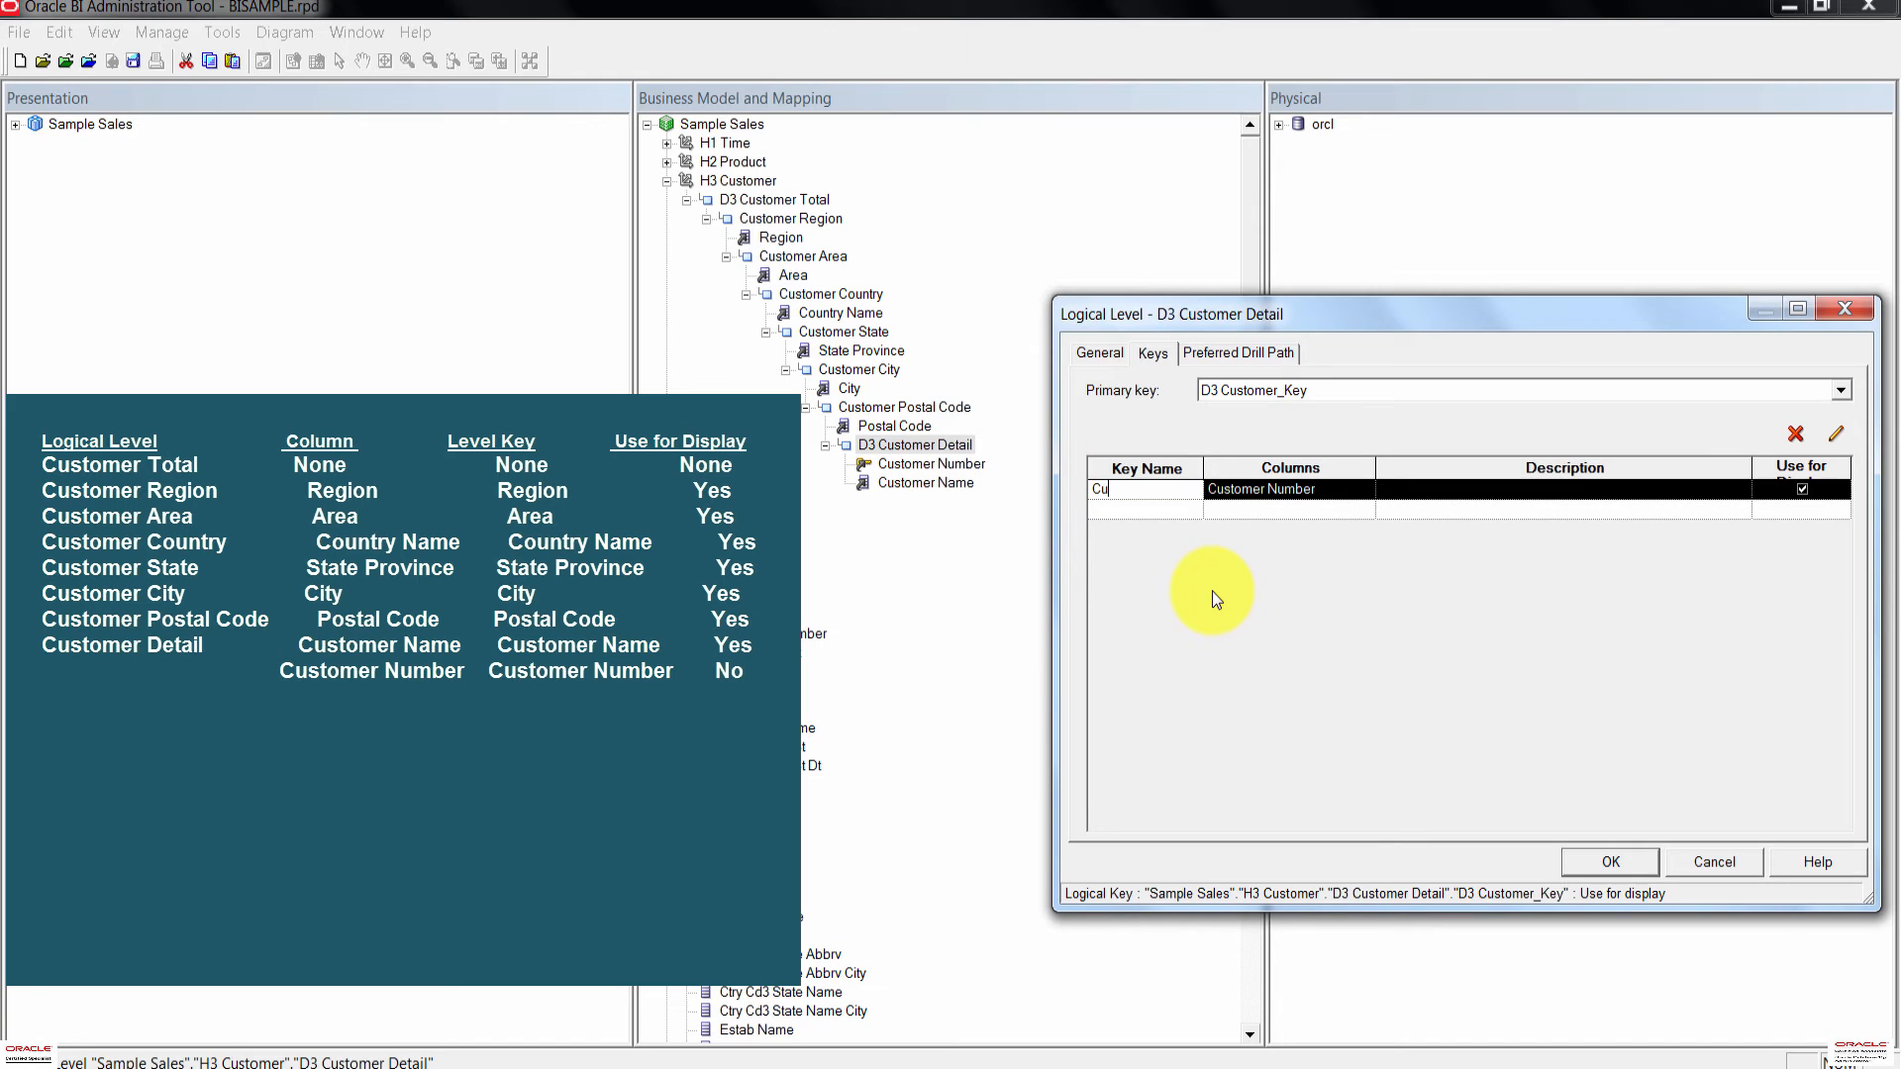
pyautogui.write('stomer Number')
pyautogui.press('Return')
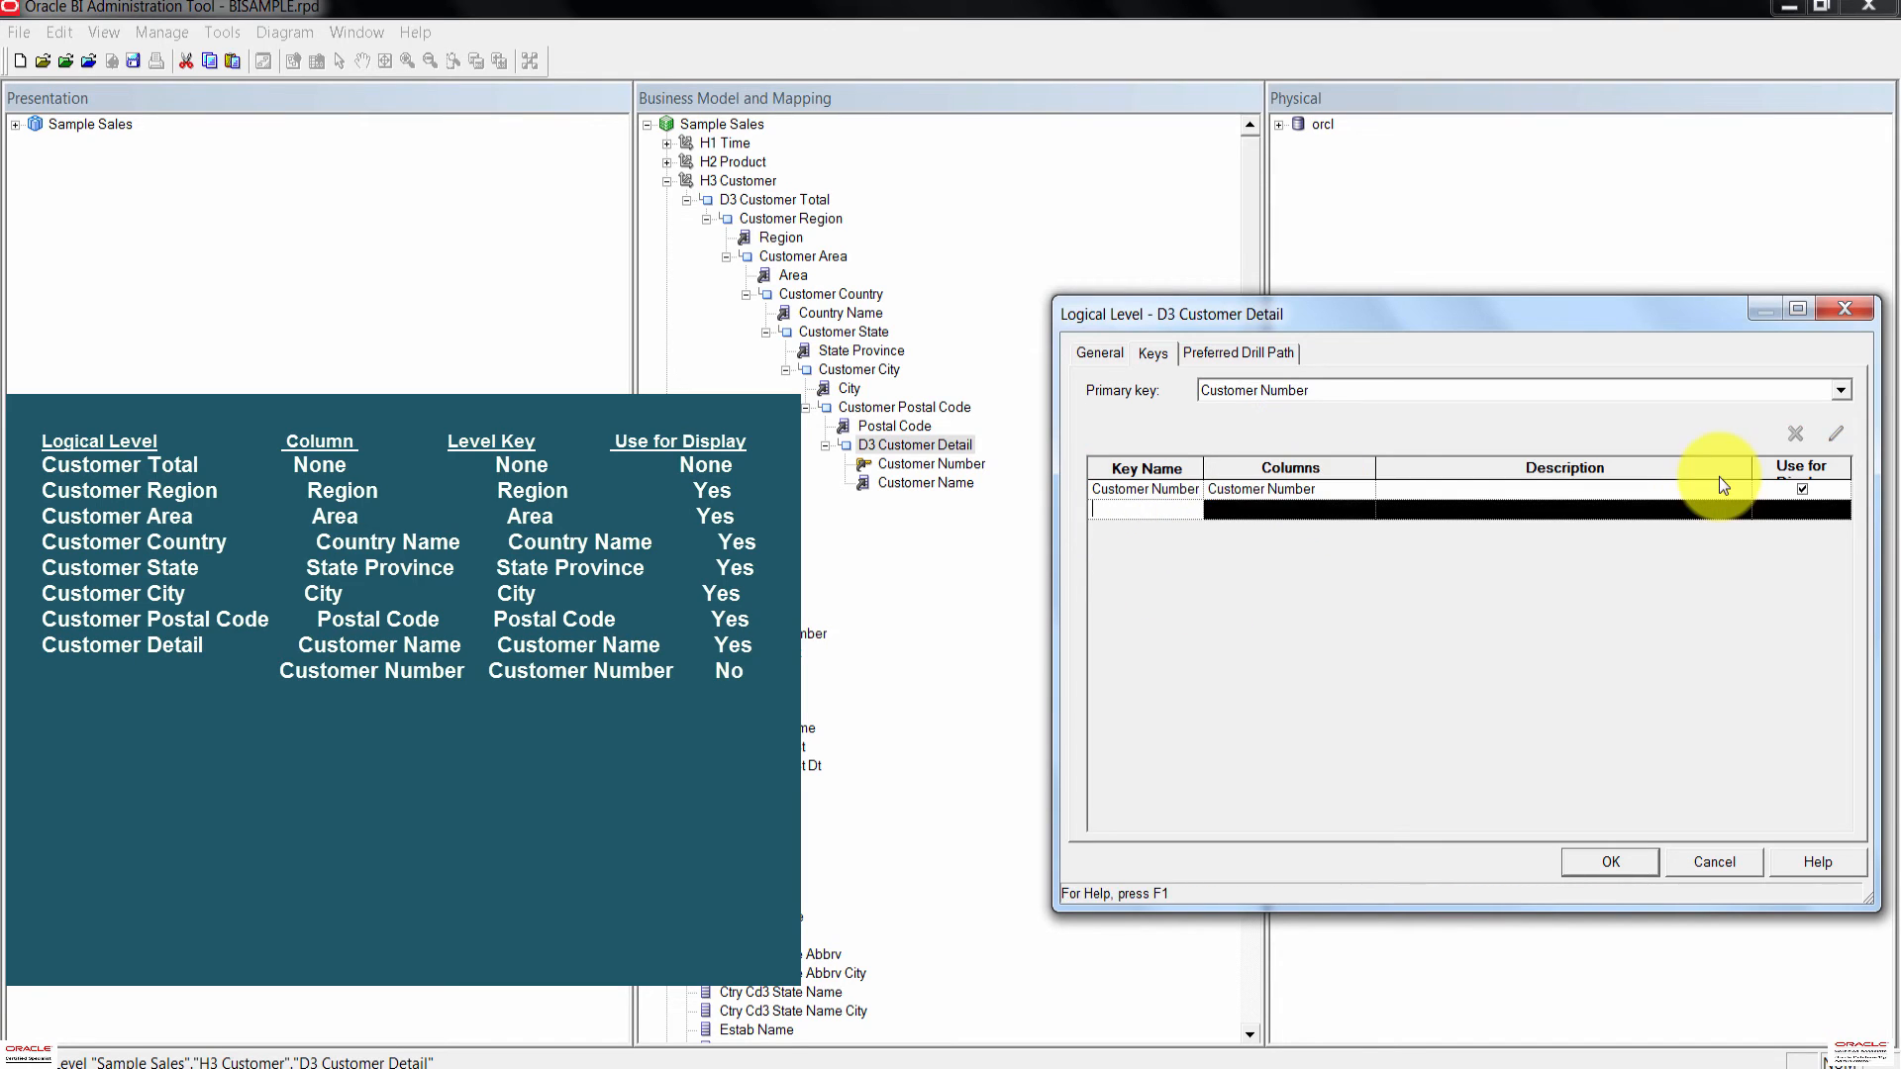
# Step: Turn off Use for Display for the Customer Number key, keep it as the level's primary key and apply the changes
pyautogui.click(1695, 488)
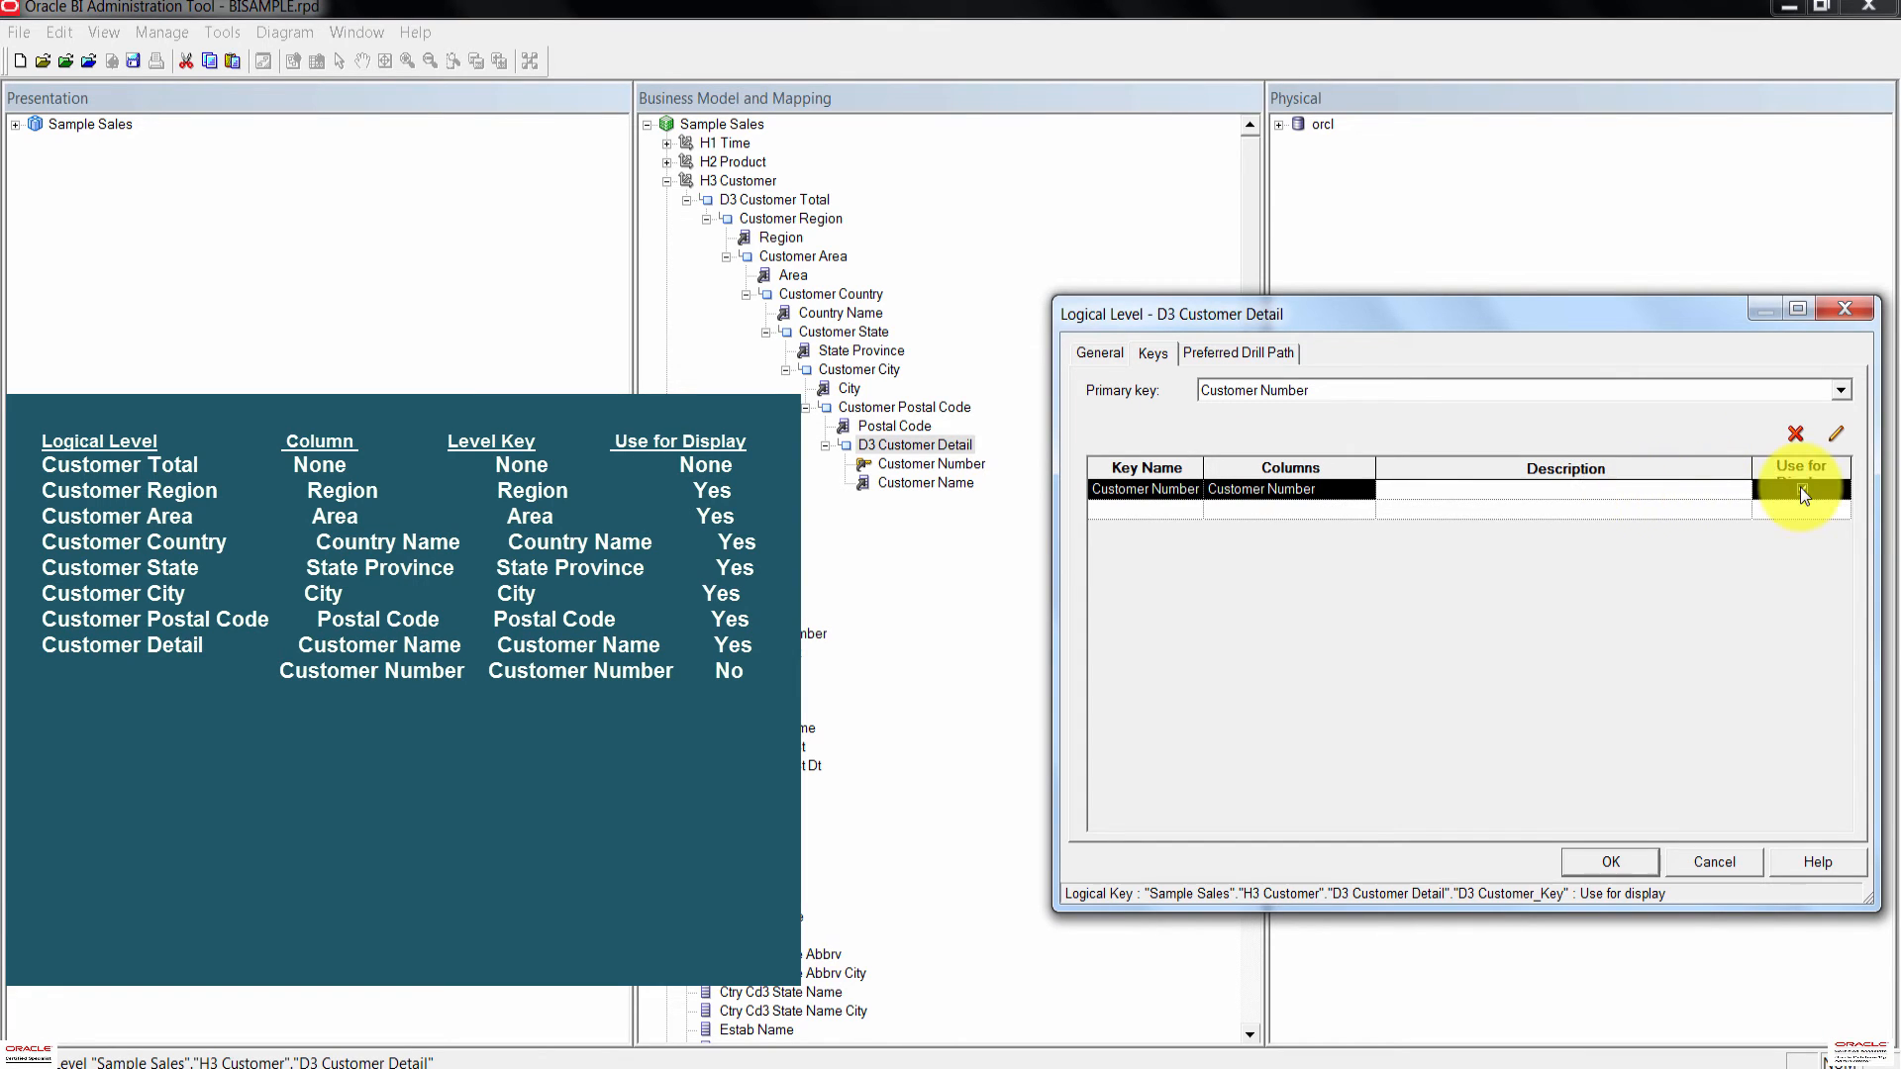
pyautogui.click(1801, 489)
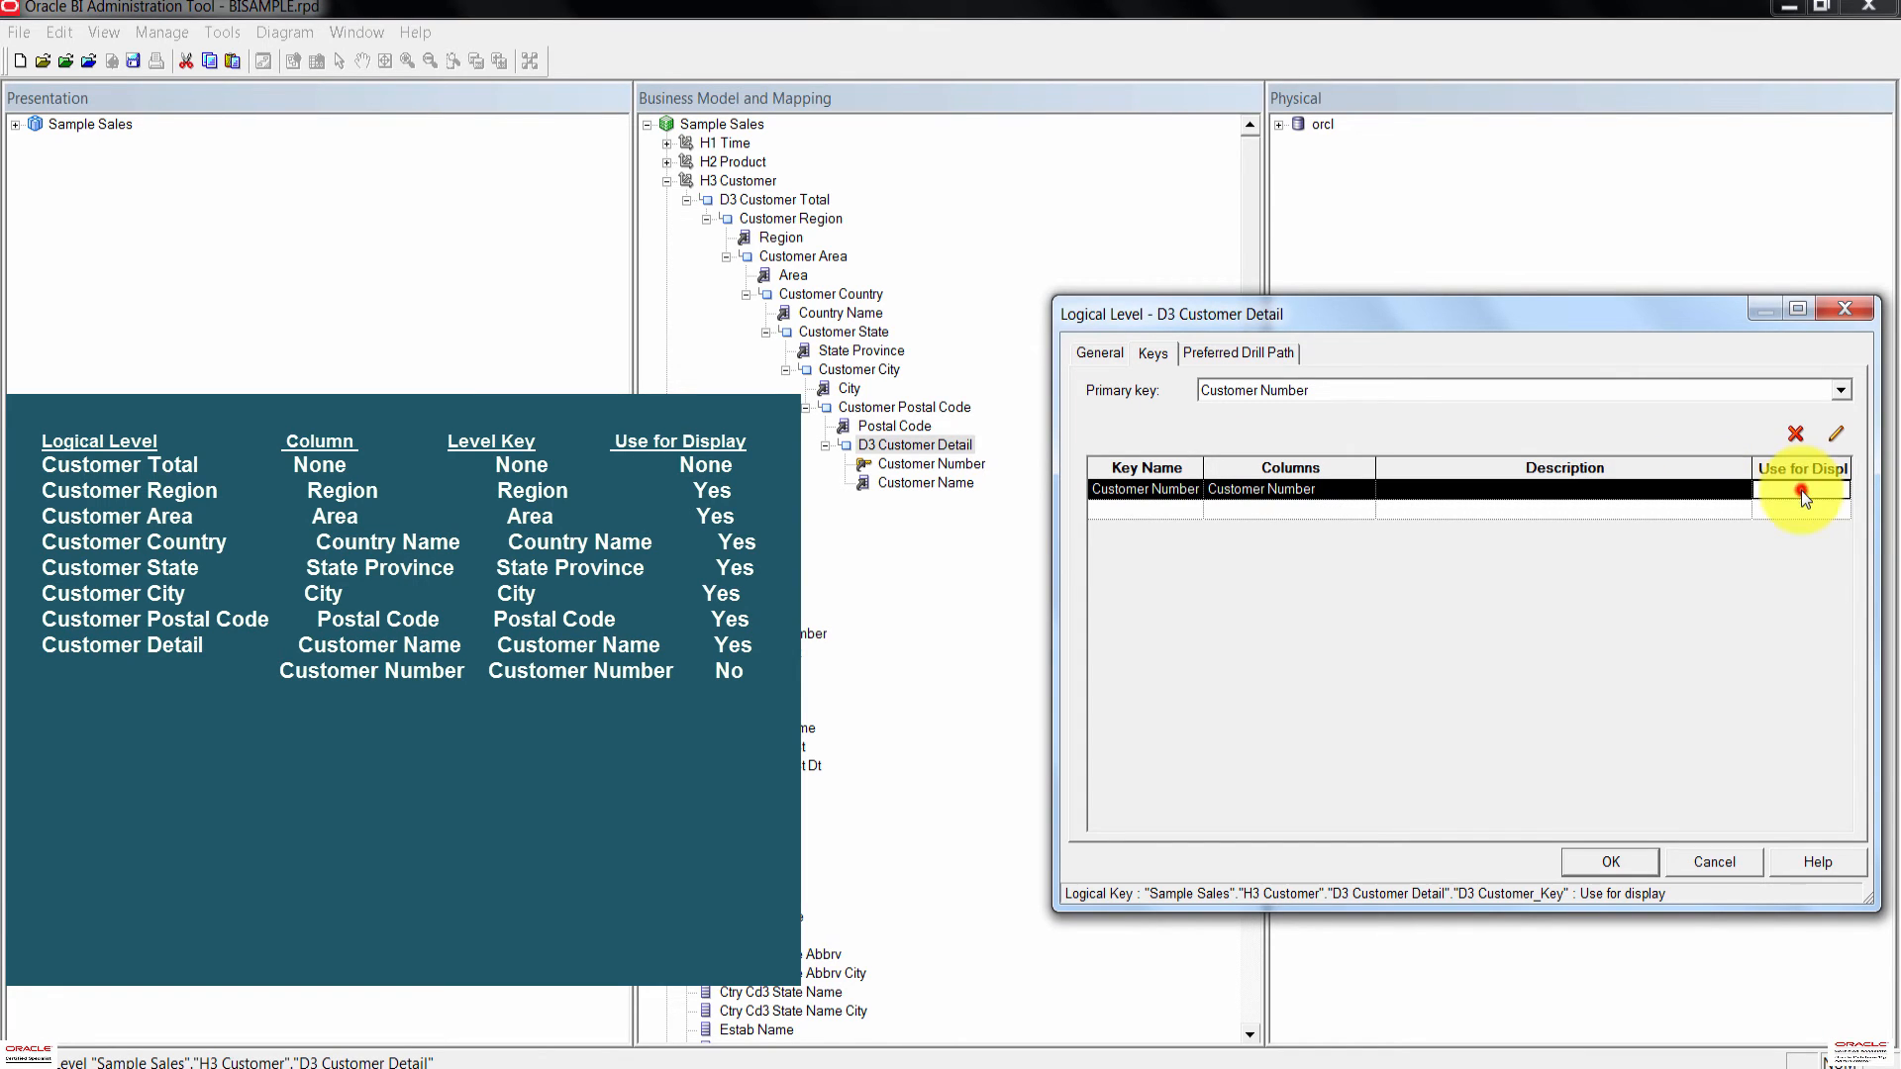
pyautogui.click(1840, 391)
pyautogui.click(1418, 410)
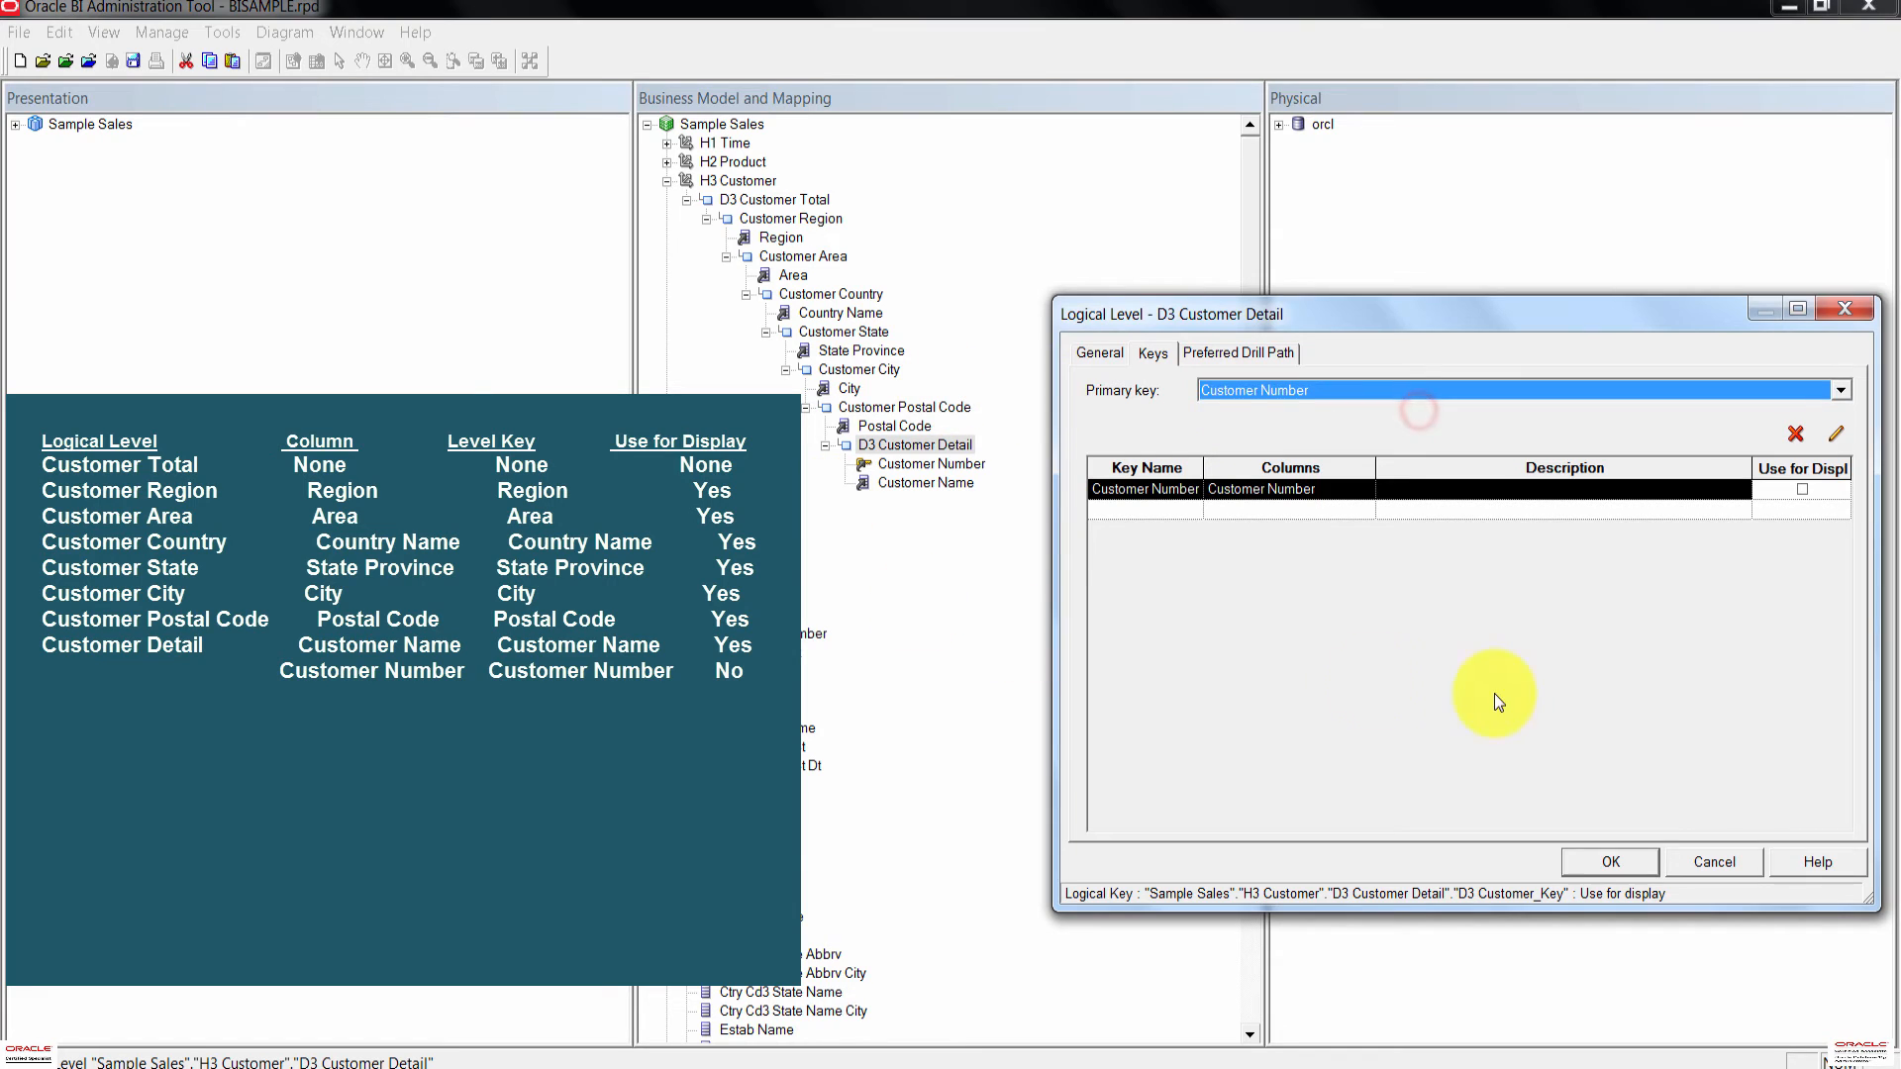
pyautogui.click(1625, 864)
# Step: Create a logical level key from Customer Name with Use for display enabled, and check the D3 Customer Detail level's keys
pyautogui.click(921, 484)
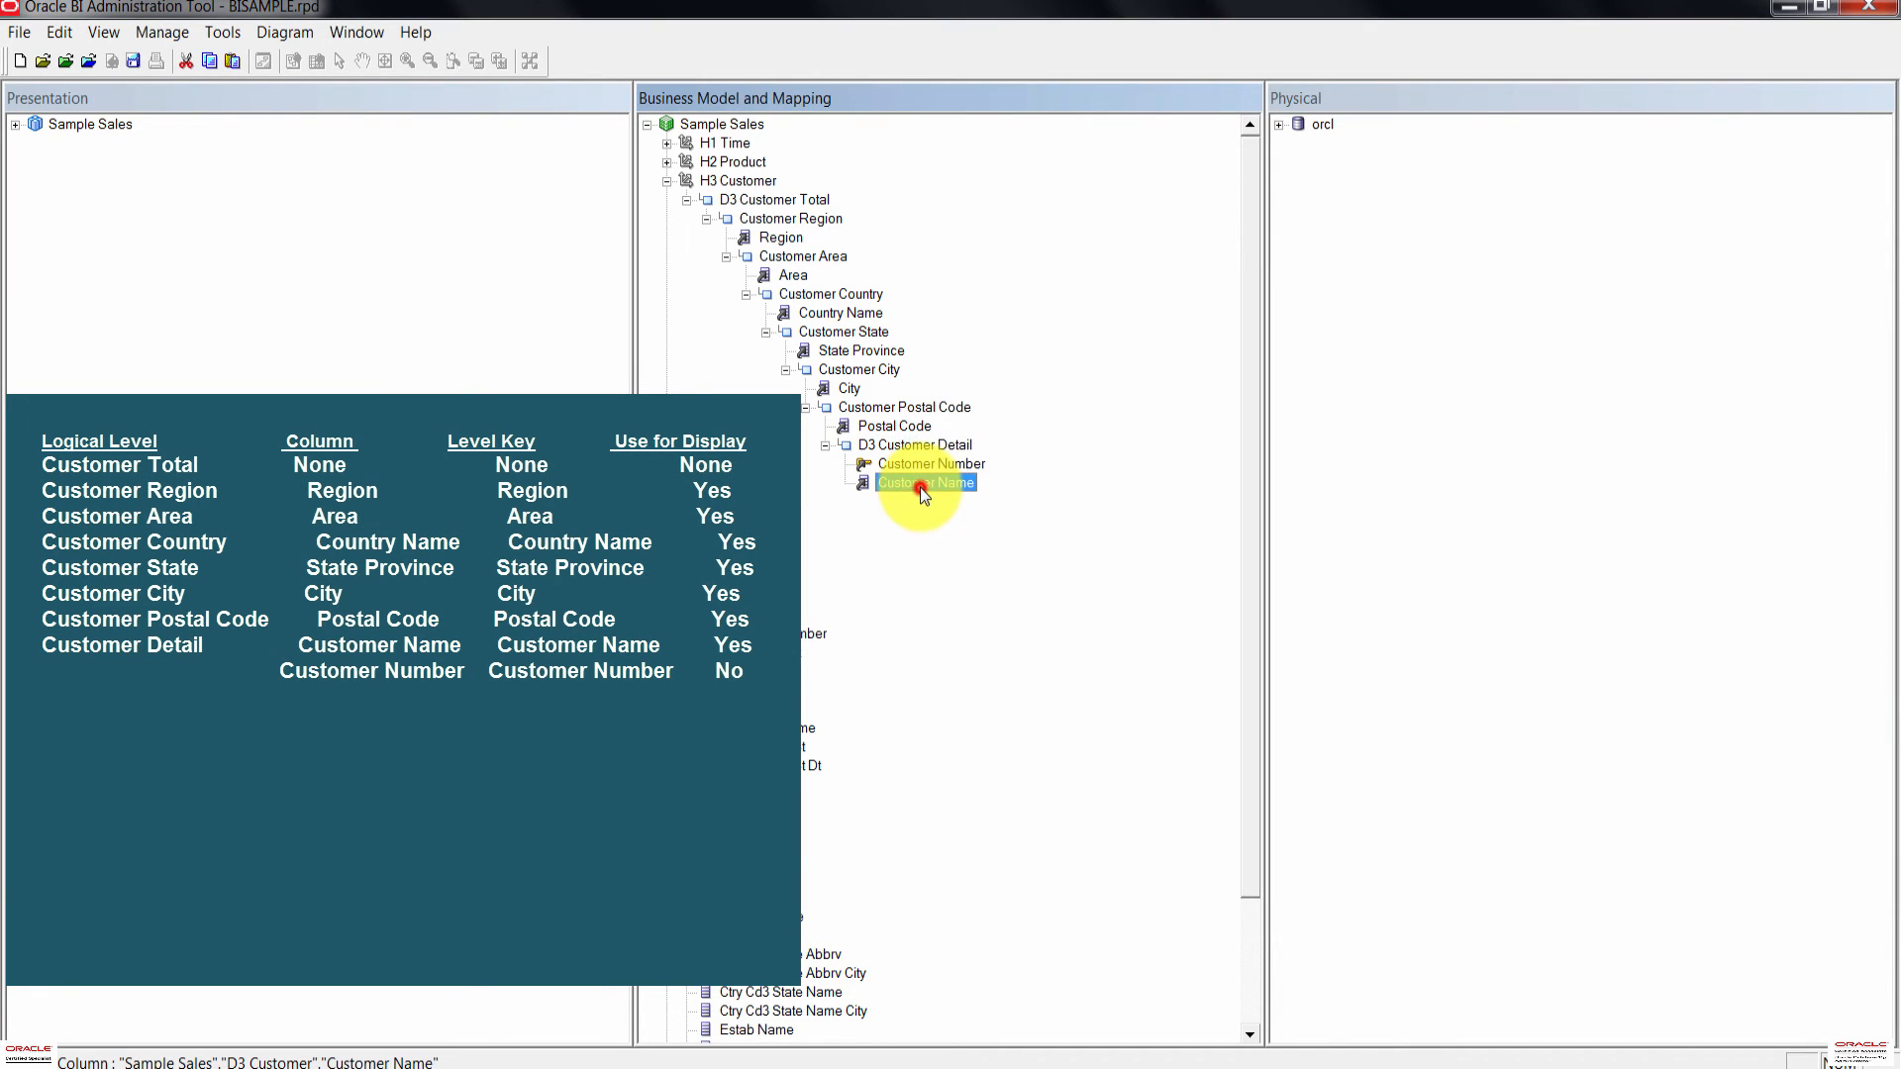
pyautogui.rightClick(923, 483)
pyautogui.click(1037, 503)
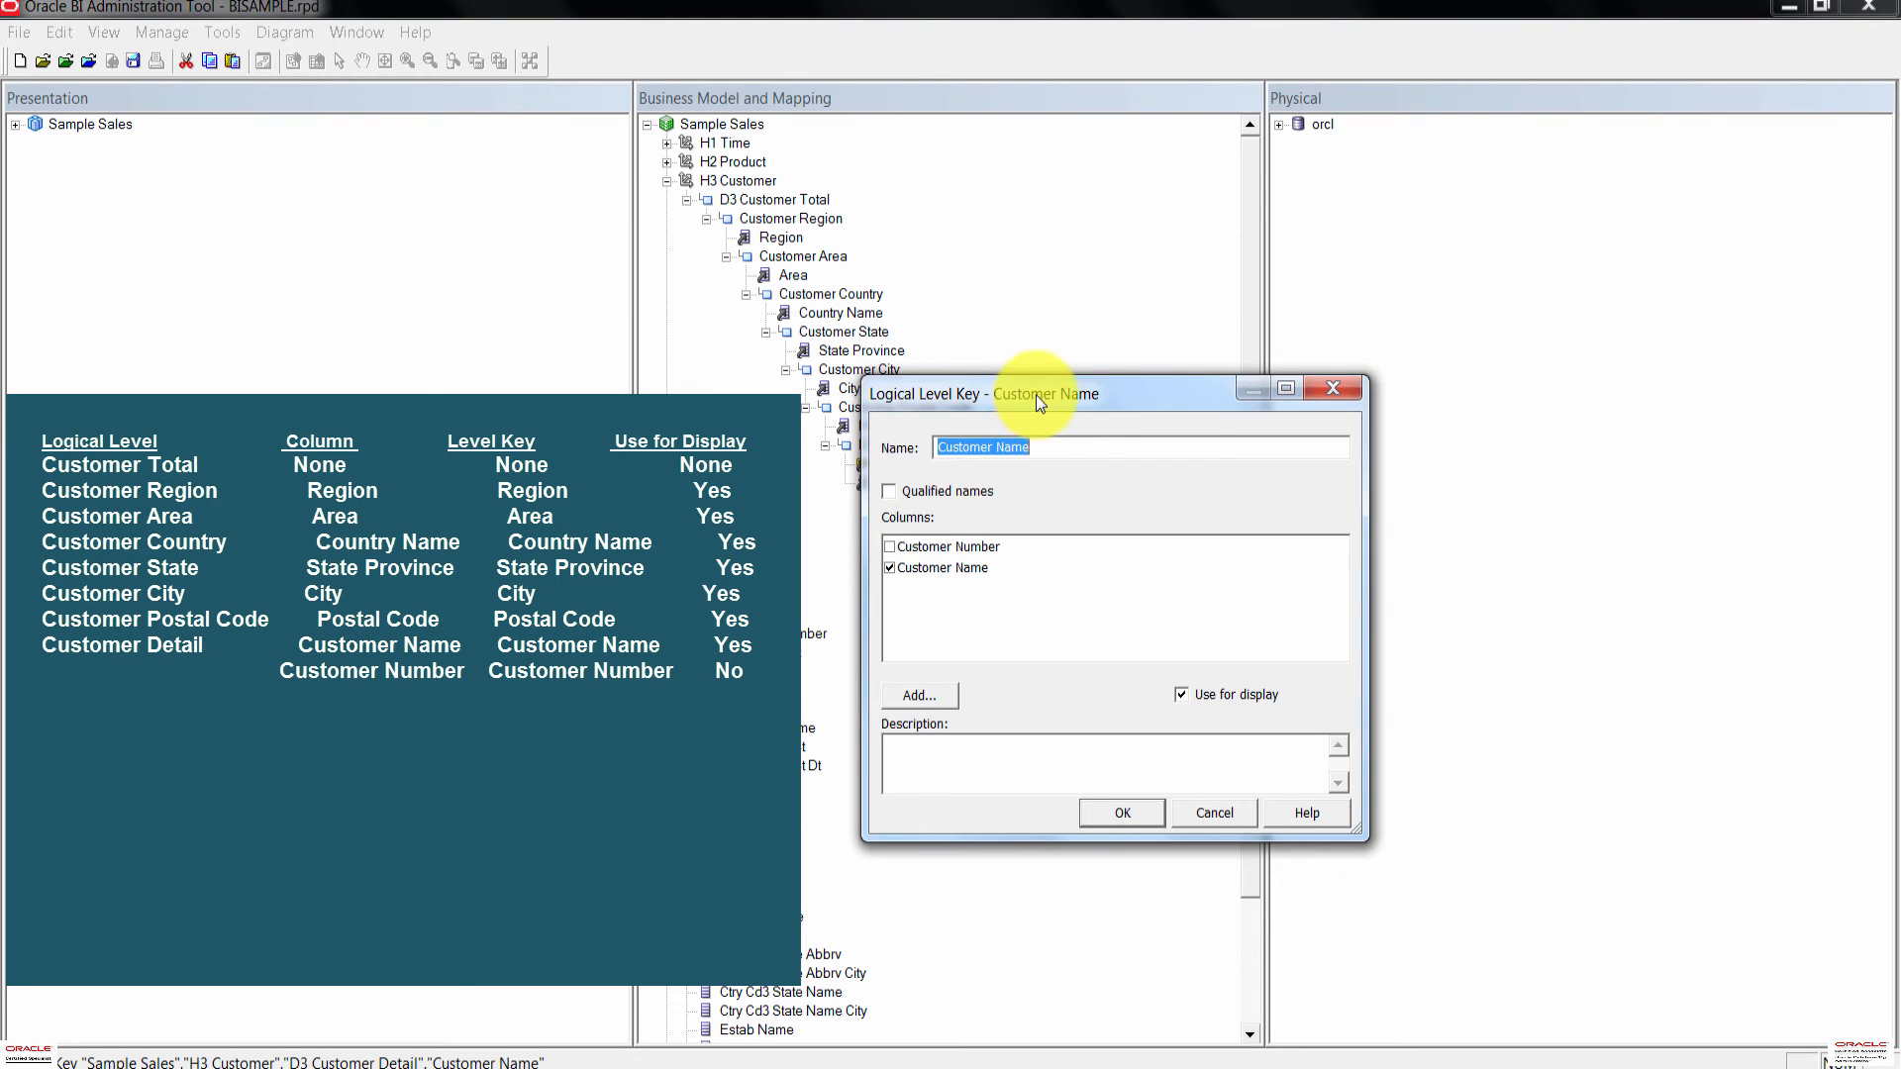
pyautogui.moveTo(1035, 395); pyautogui.dragTo(1243, 460)
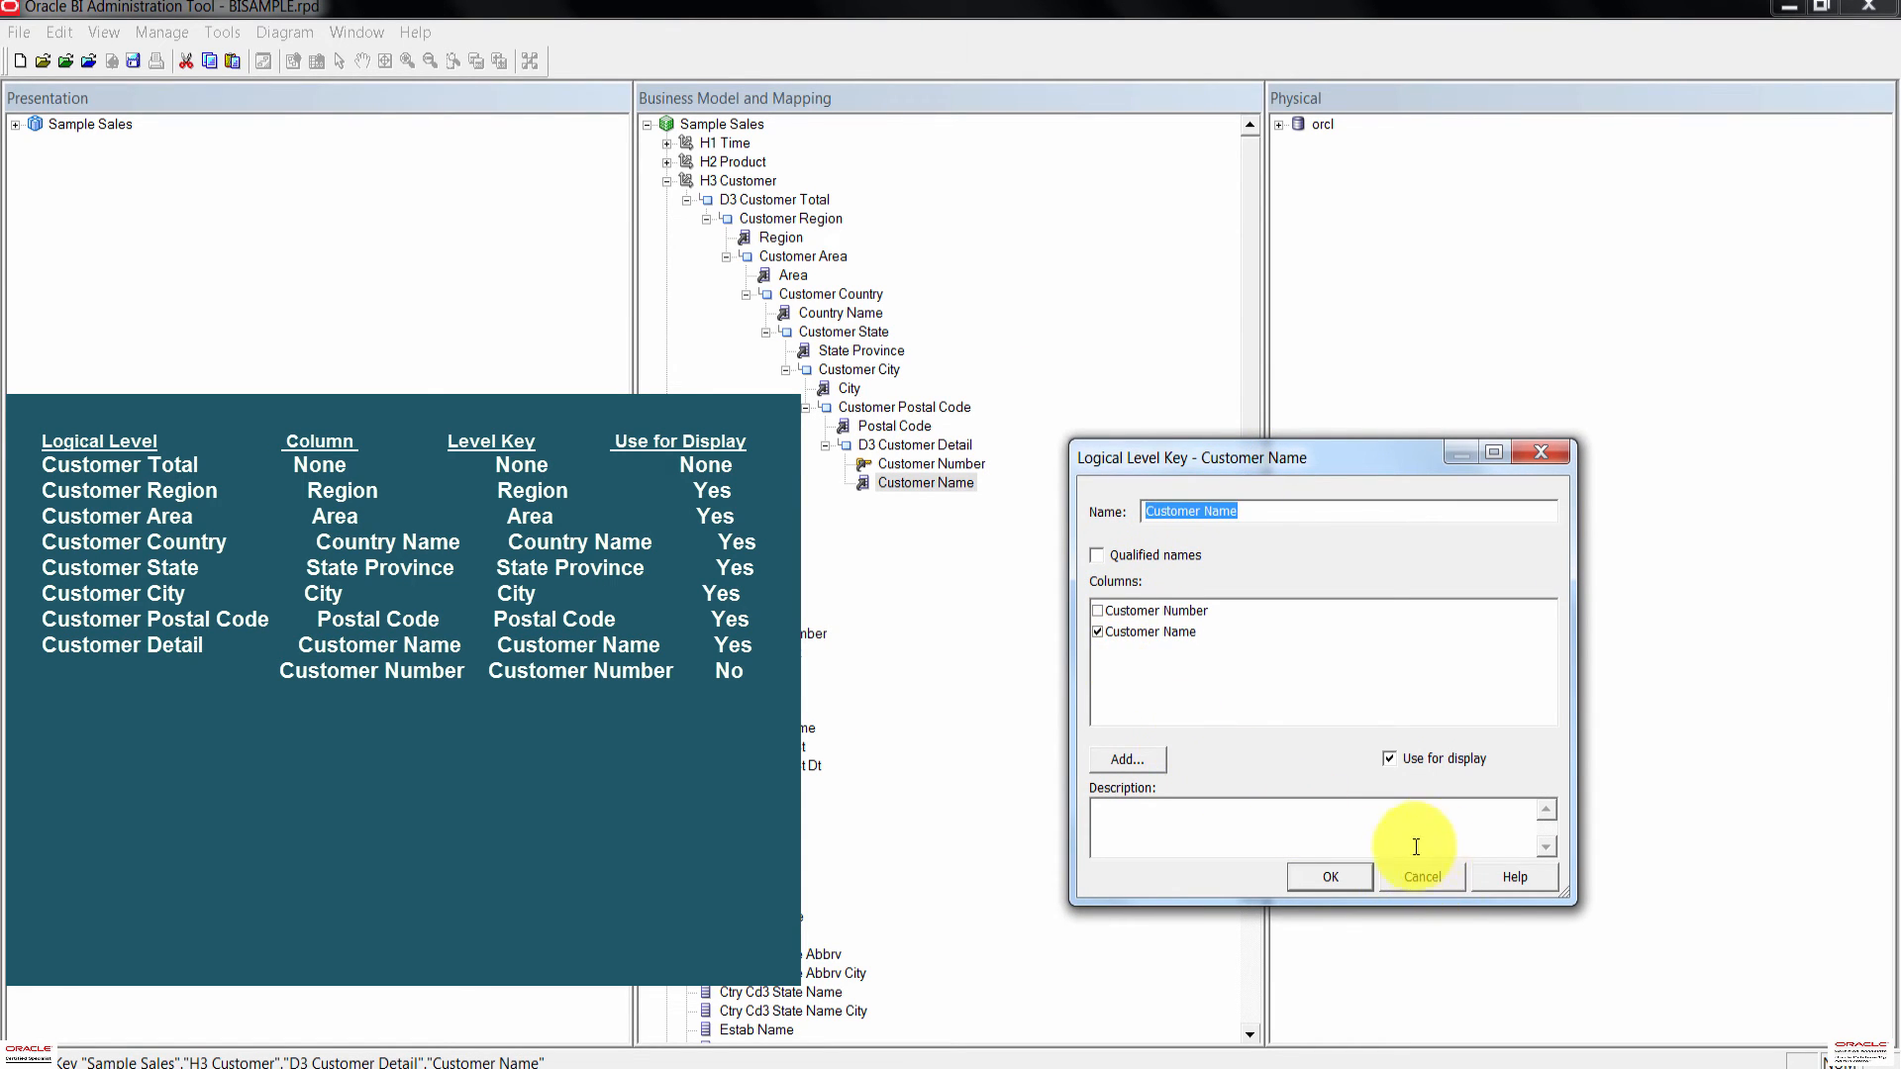
pyautogui.click(1320, 877)
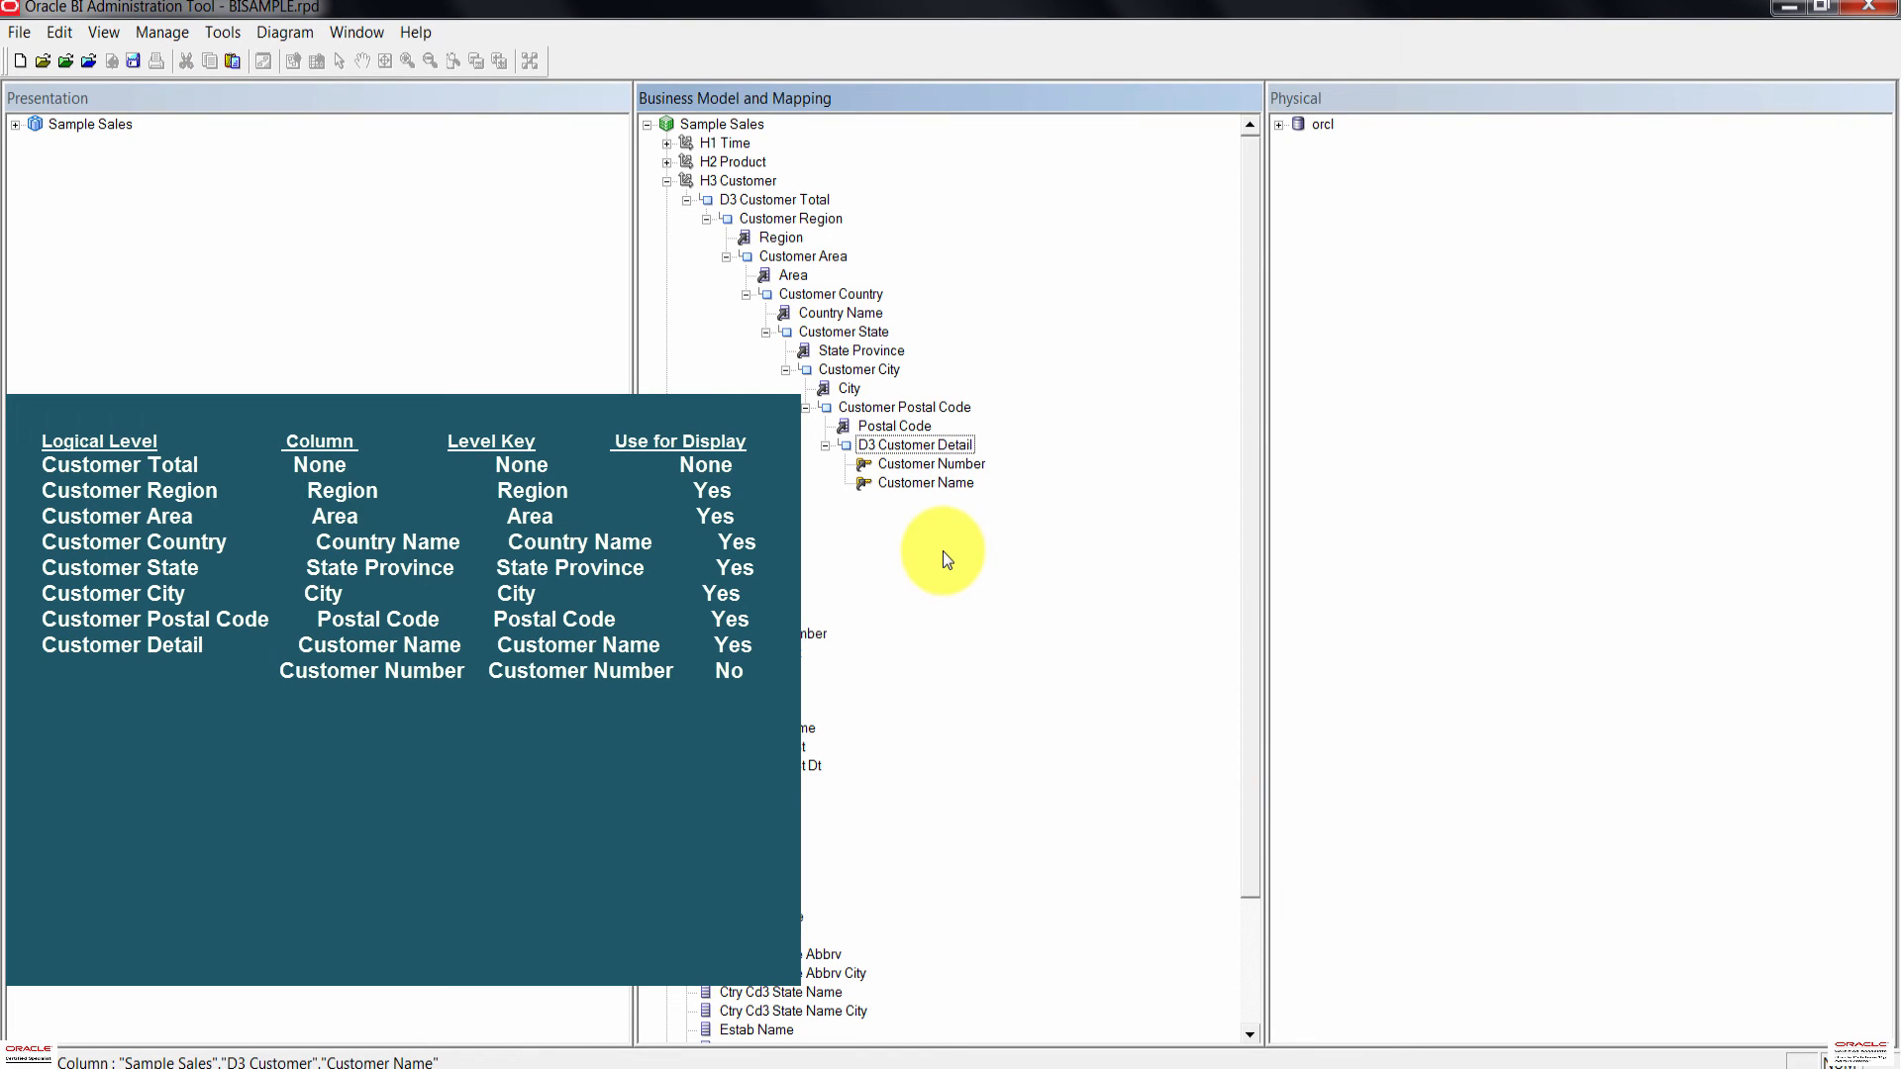
pyautogui.doubleClick(911, 445)
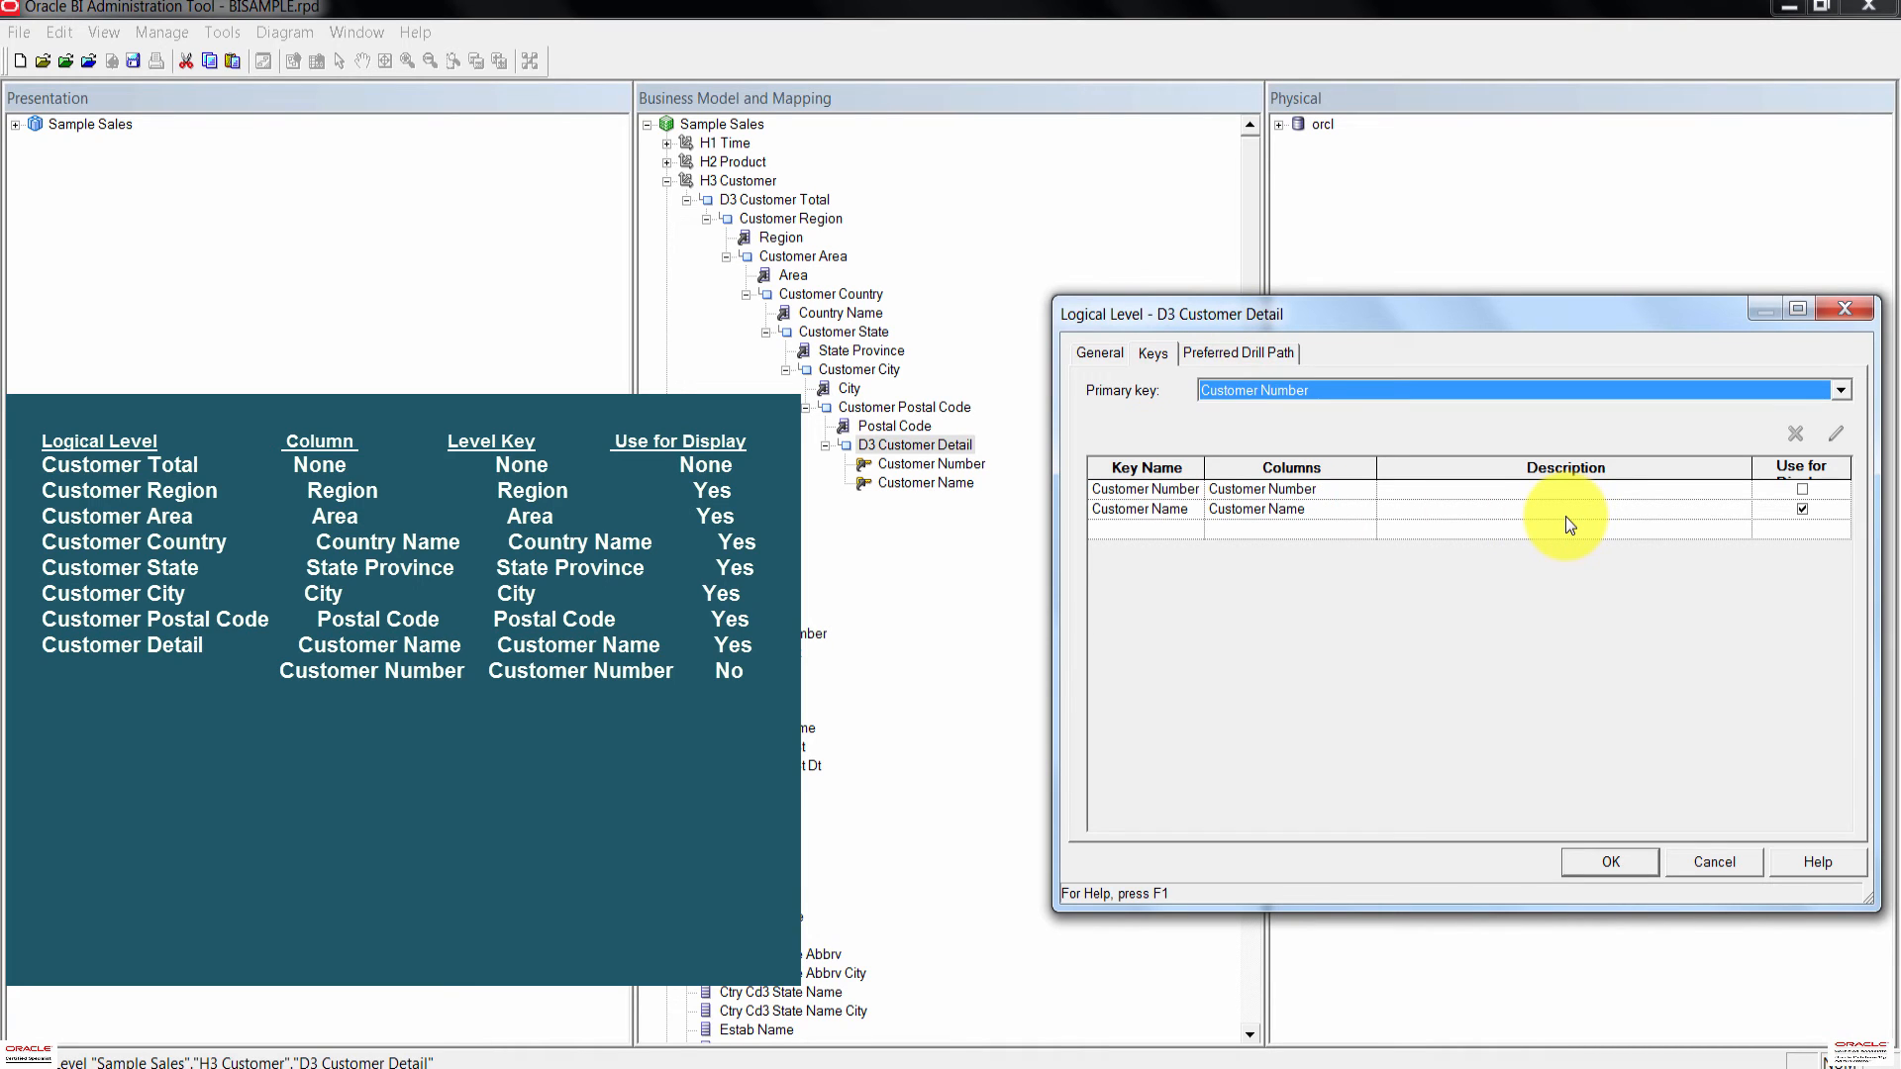
pyautogui.click(1613, 861)
# Step: Create a logical level key from Postal Code with Use for display enabled, and check the Customer Postal Code level's keys
pyautogui.click(889, 423)
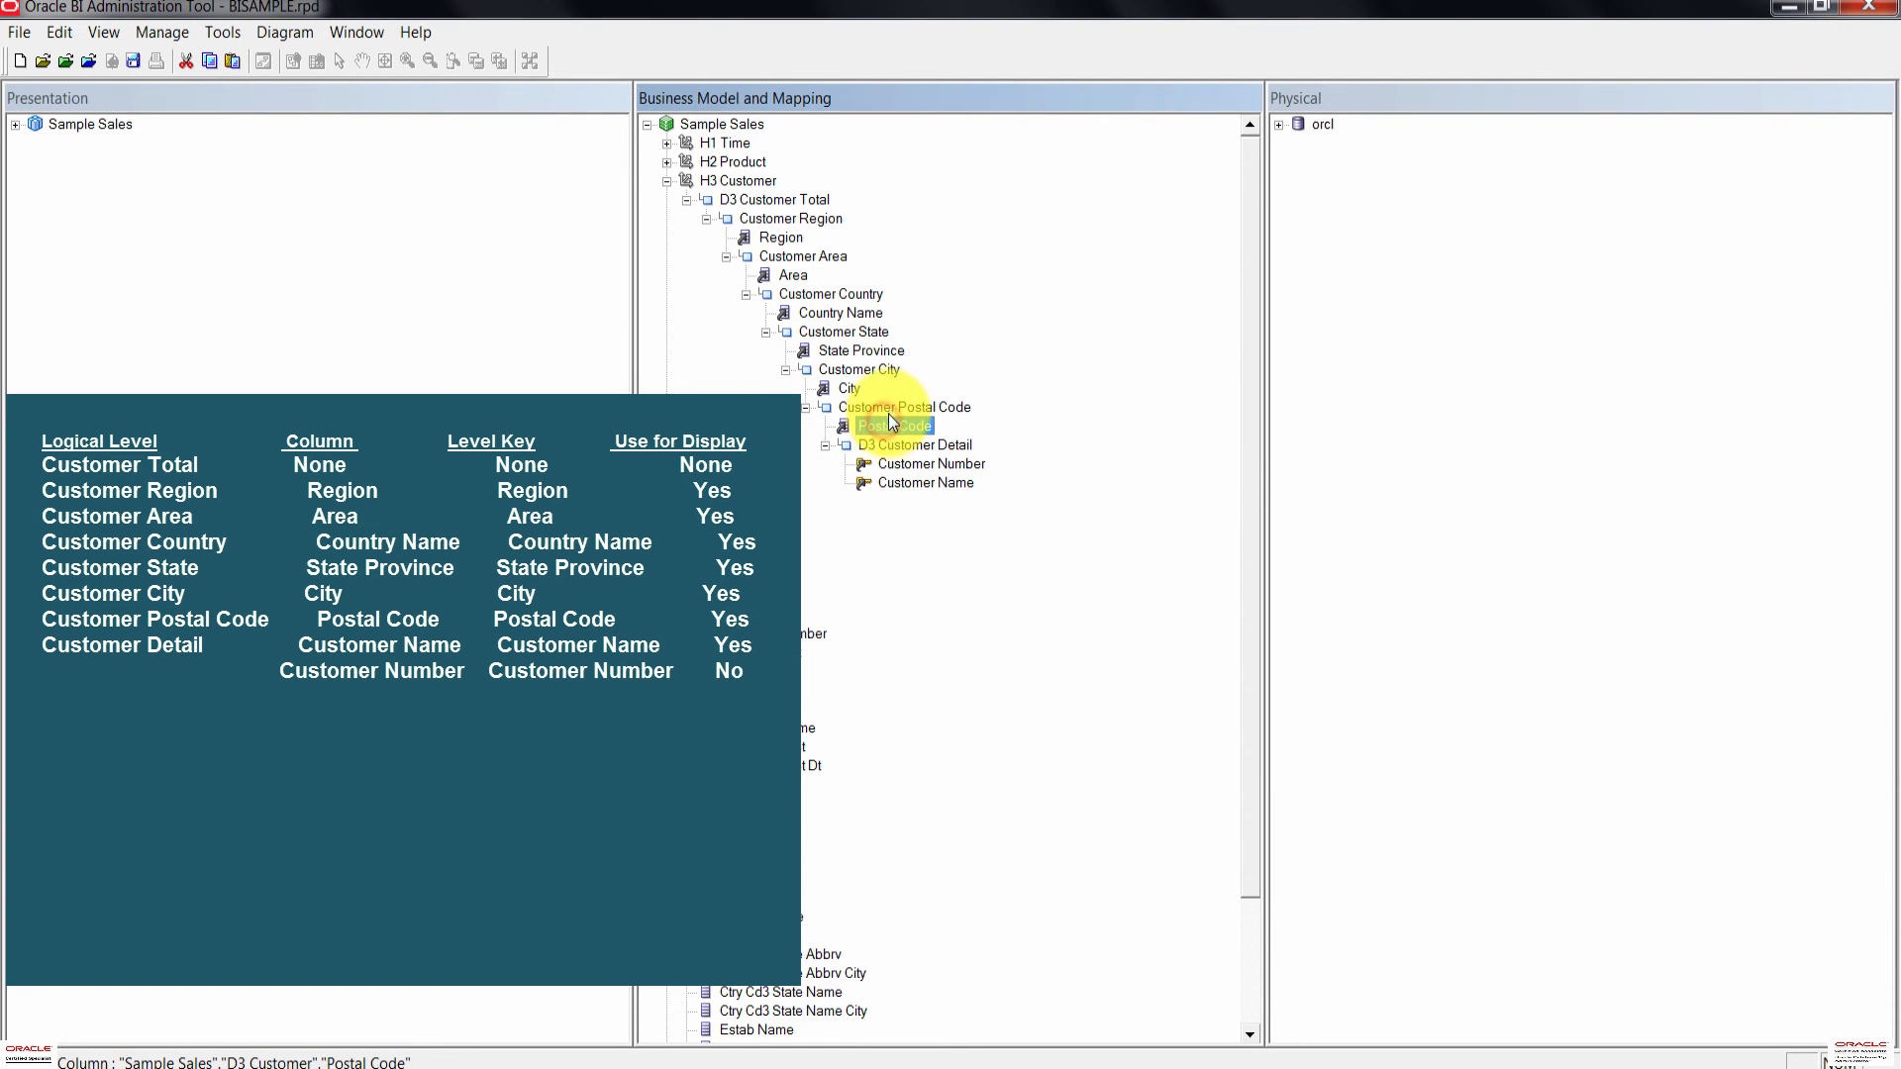
pyautogui.rightClick(894, 425)
pyautogui.click(962, 433)
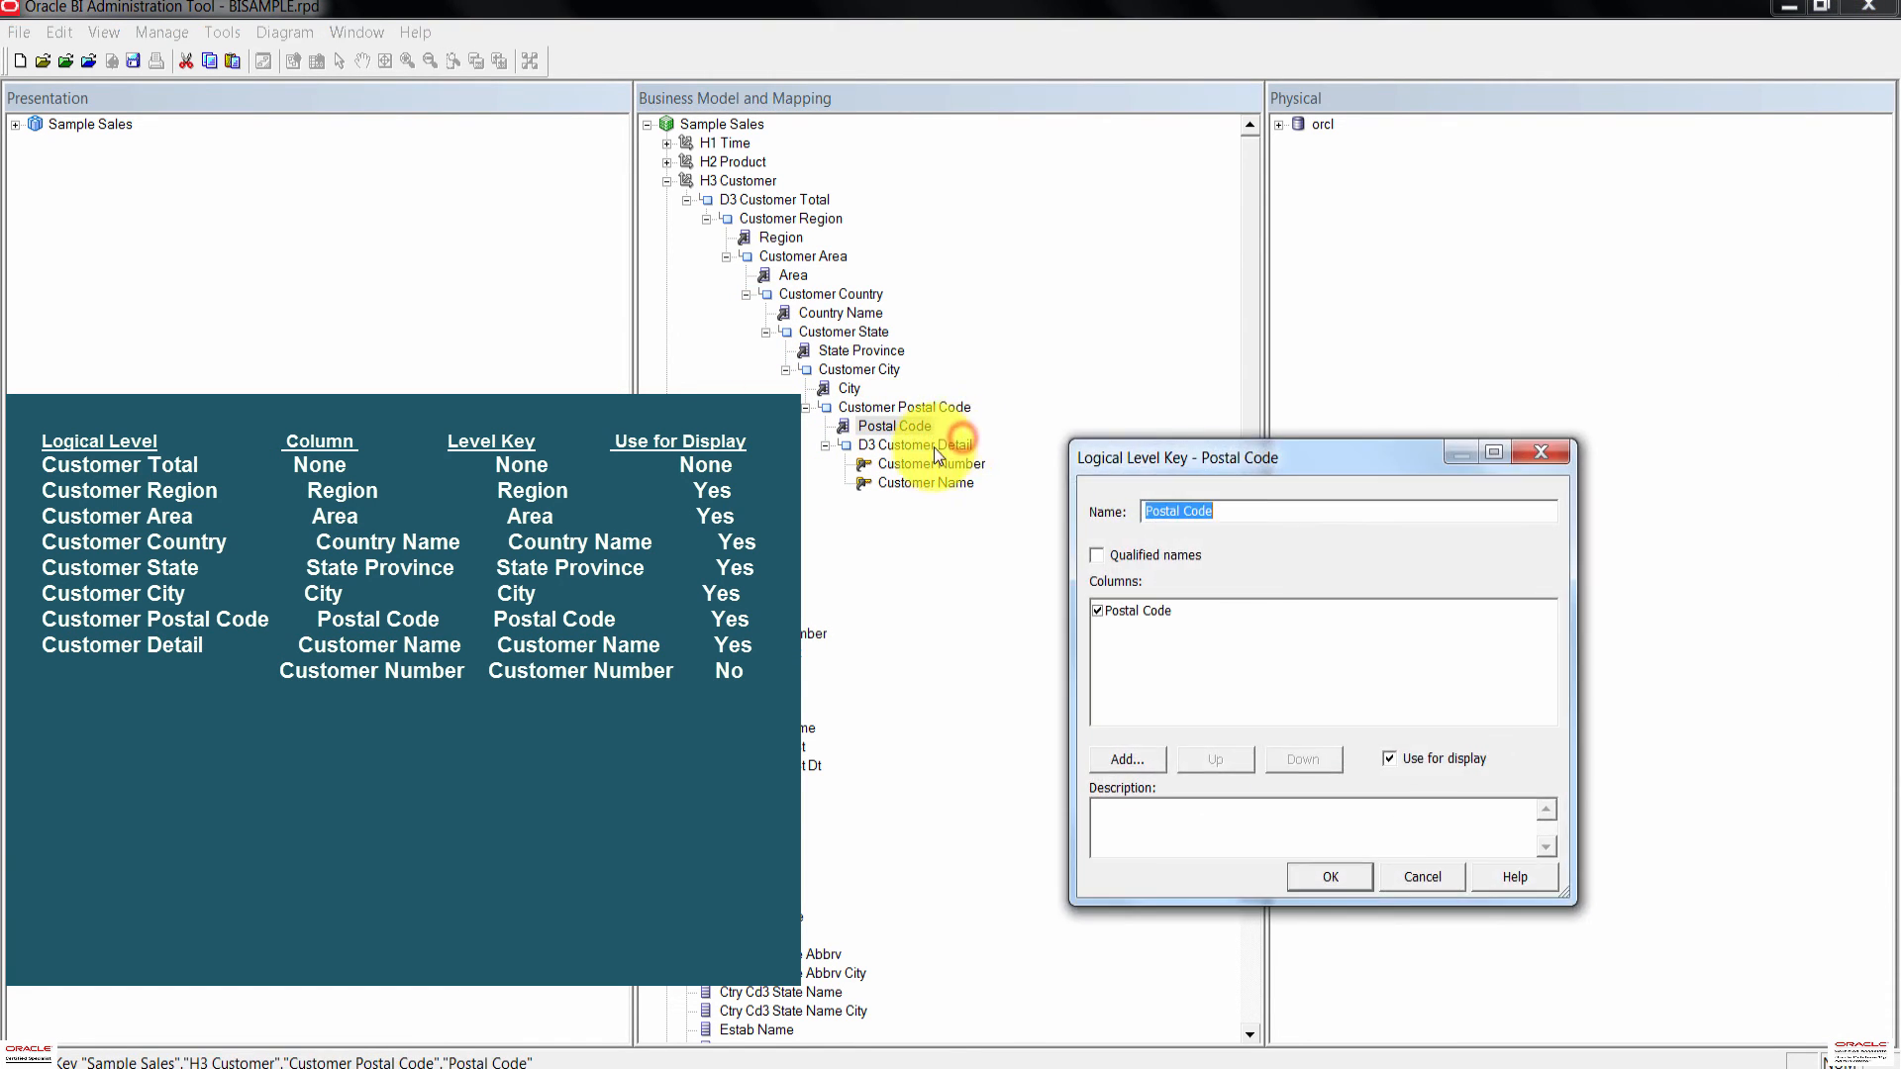
pyautogui.click(1345, 880)
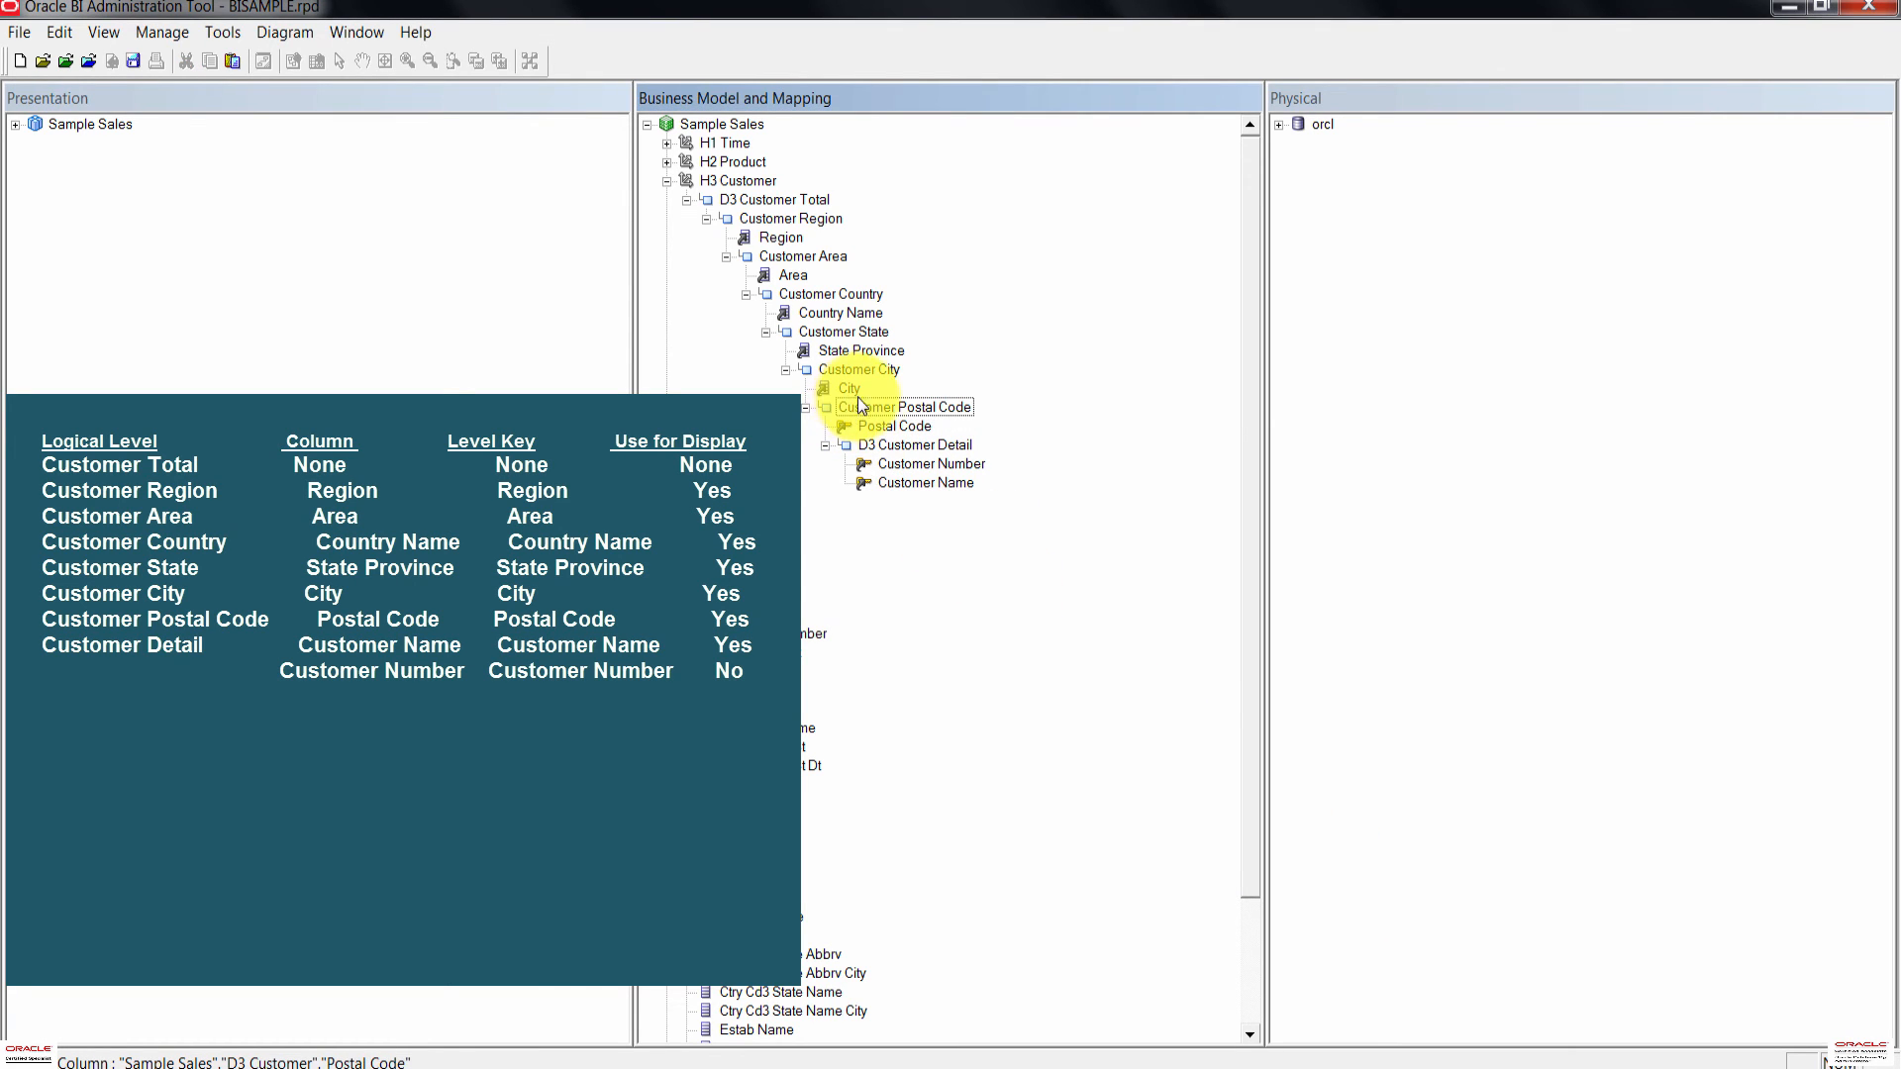
pyautogui.click(869, 408)
pyautogui.doubleClick(871, 410)
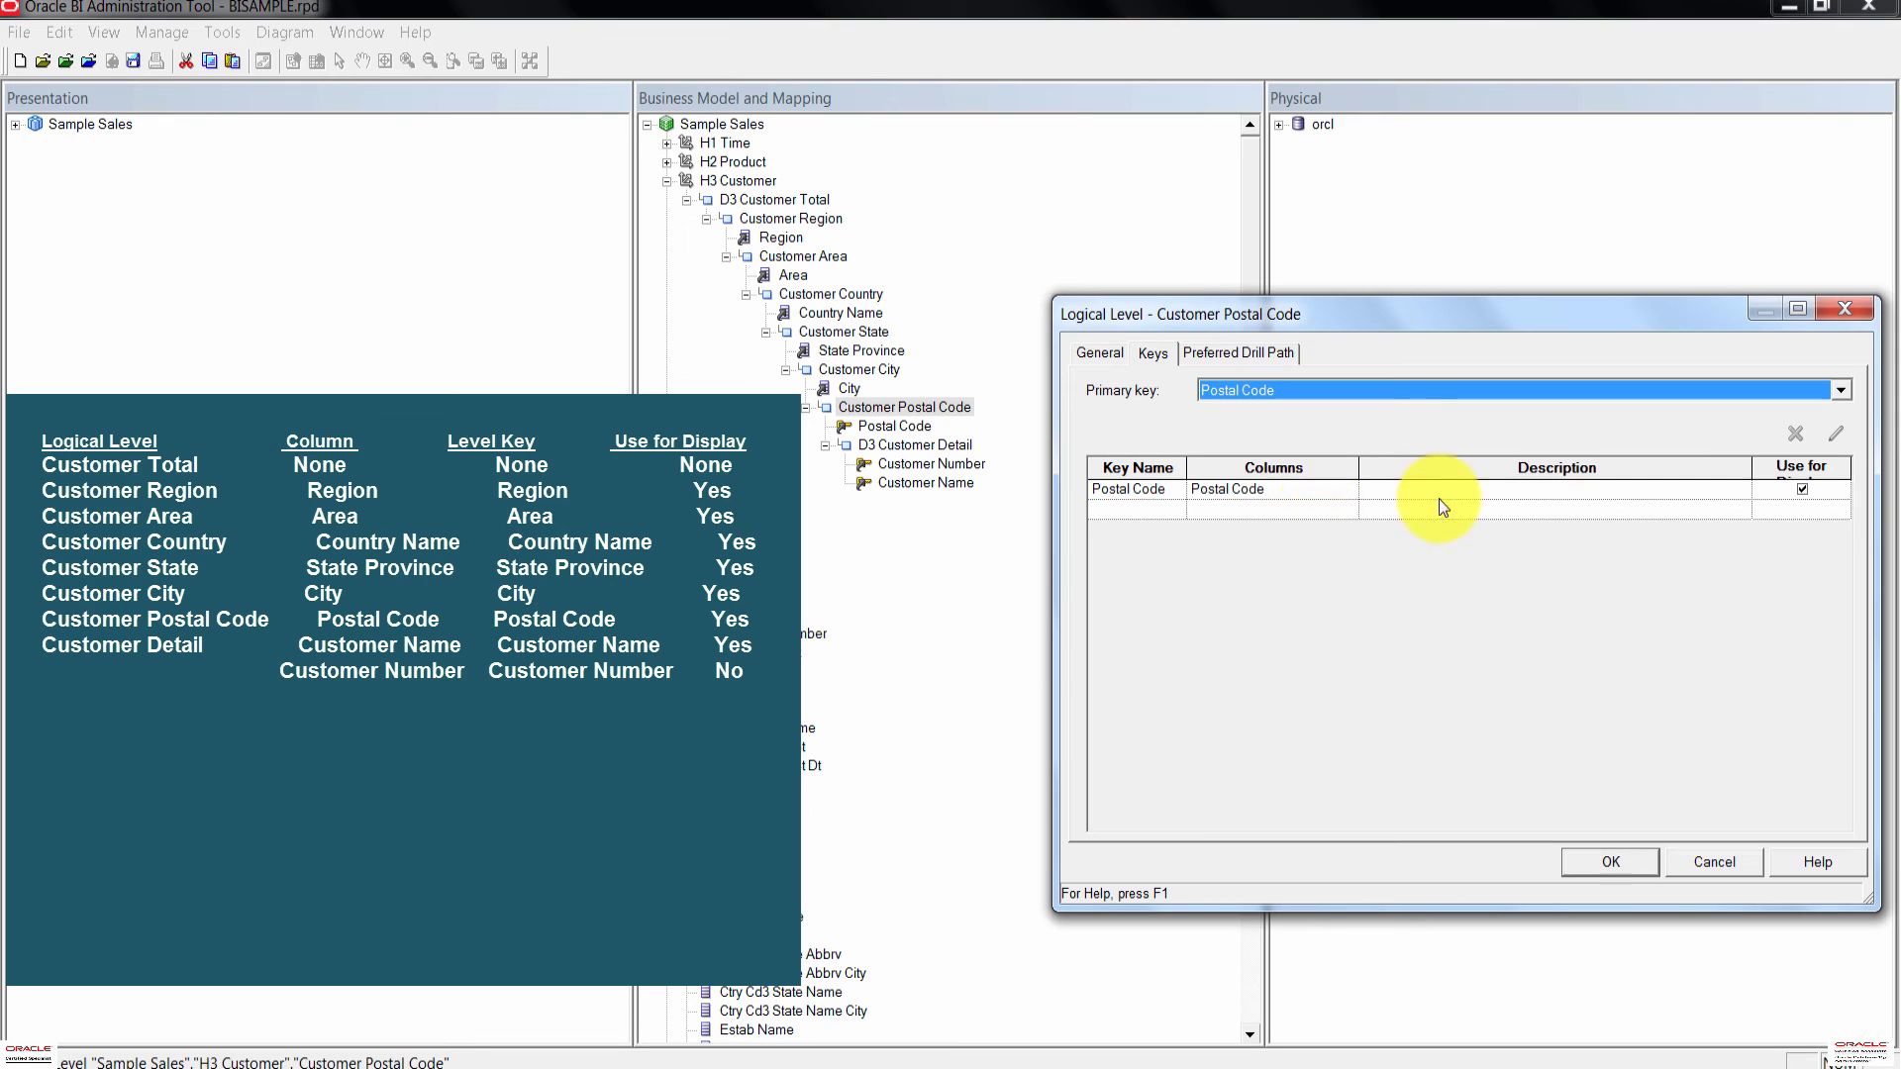
pyautogui.click(1612, 862)
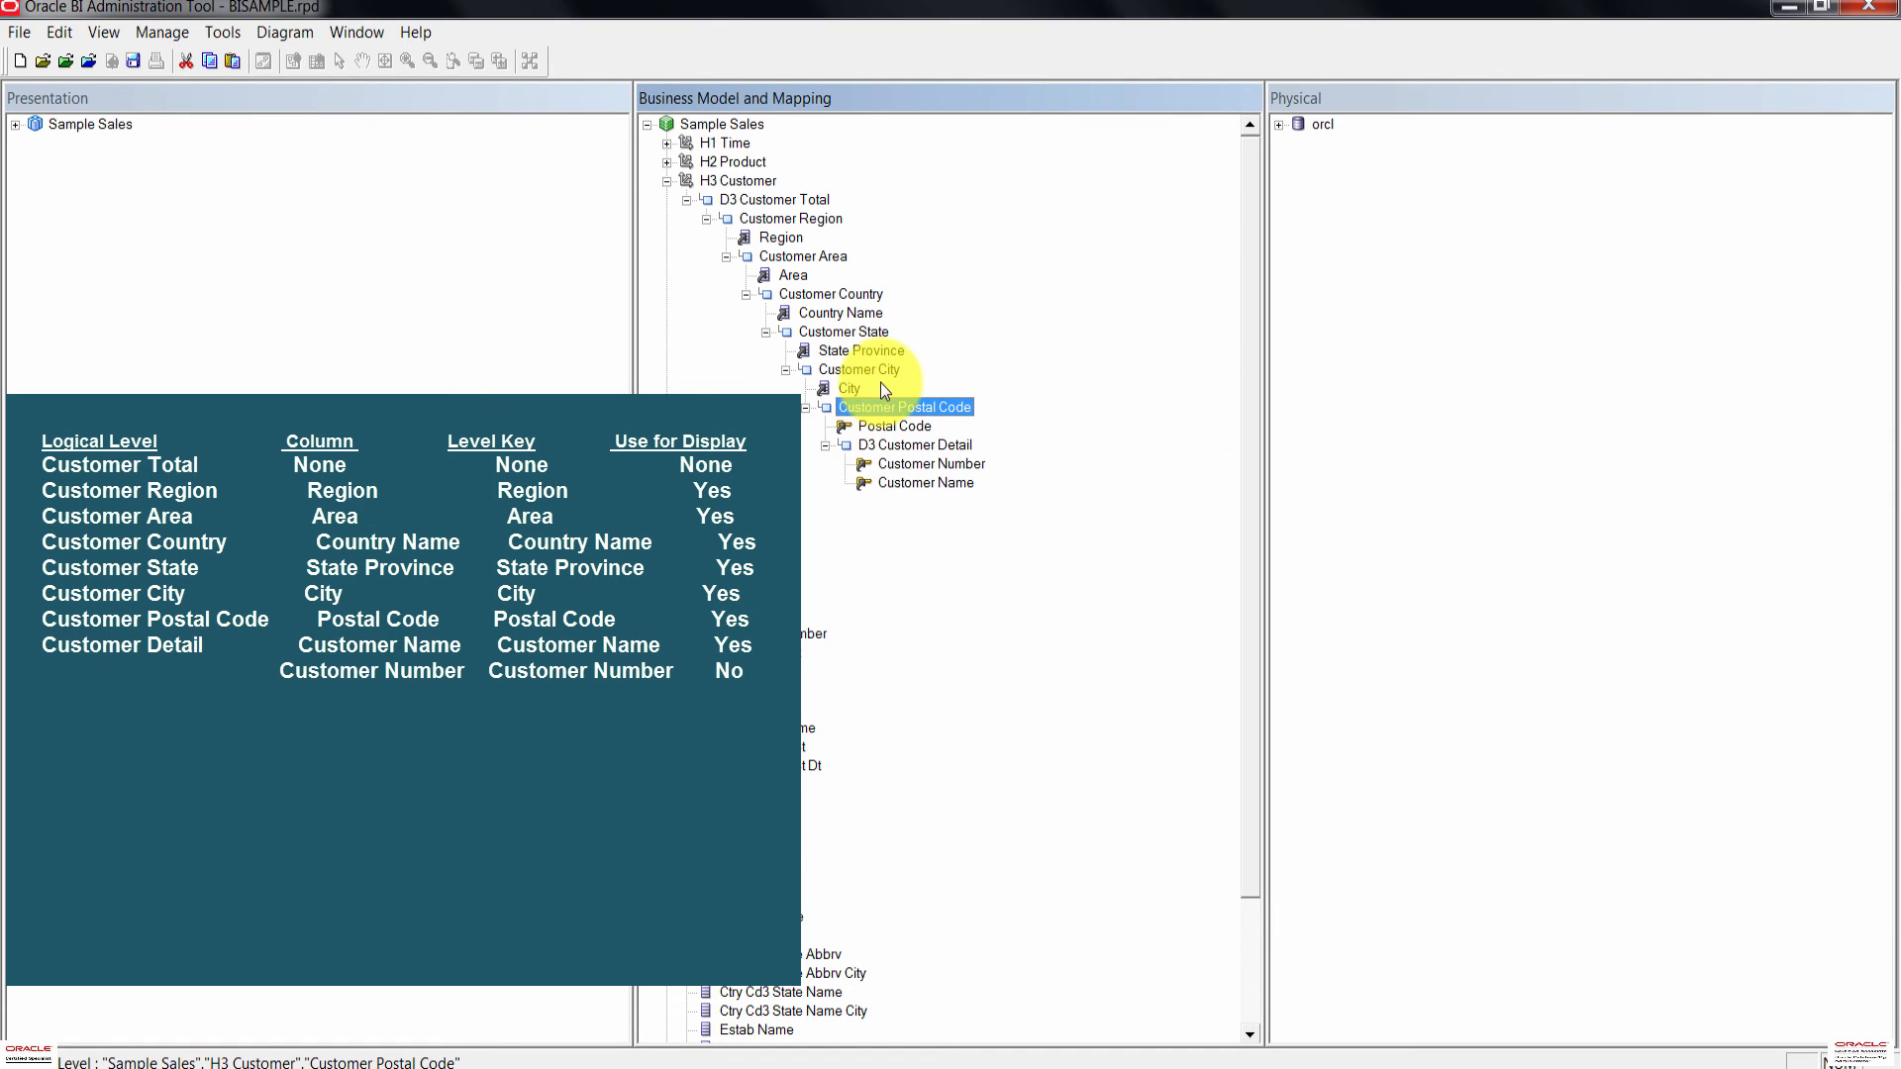
# Step: Create logical level keys from City and State Province in their H3 Customer levels, both with Use for display enabled
pyautogui.click(847, 386)
pyautogui.rightClick(848, 387)
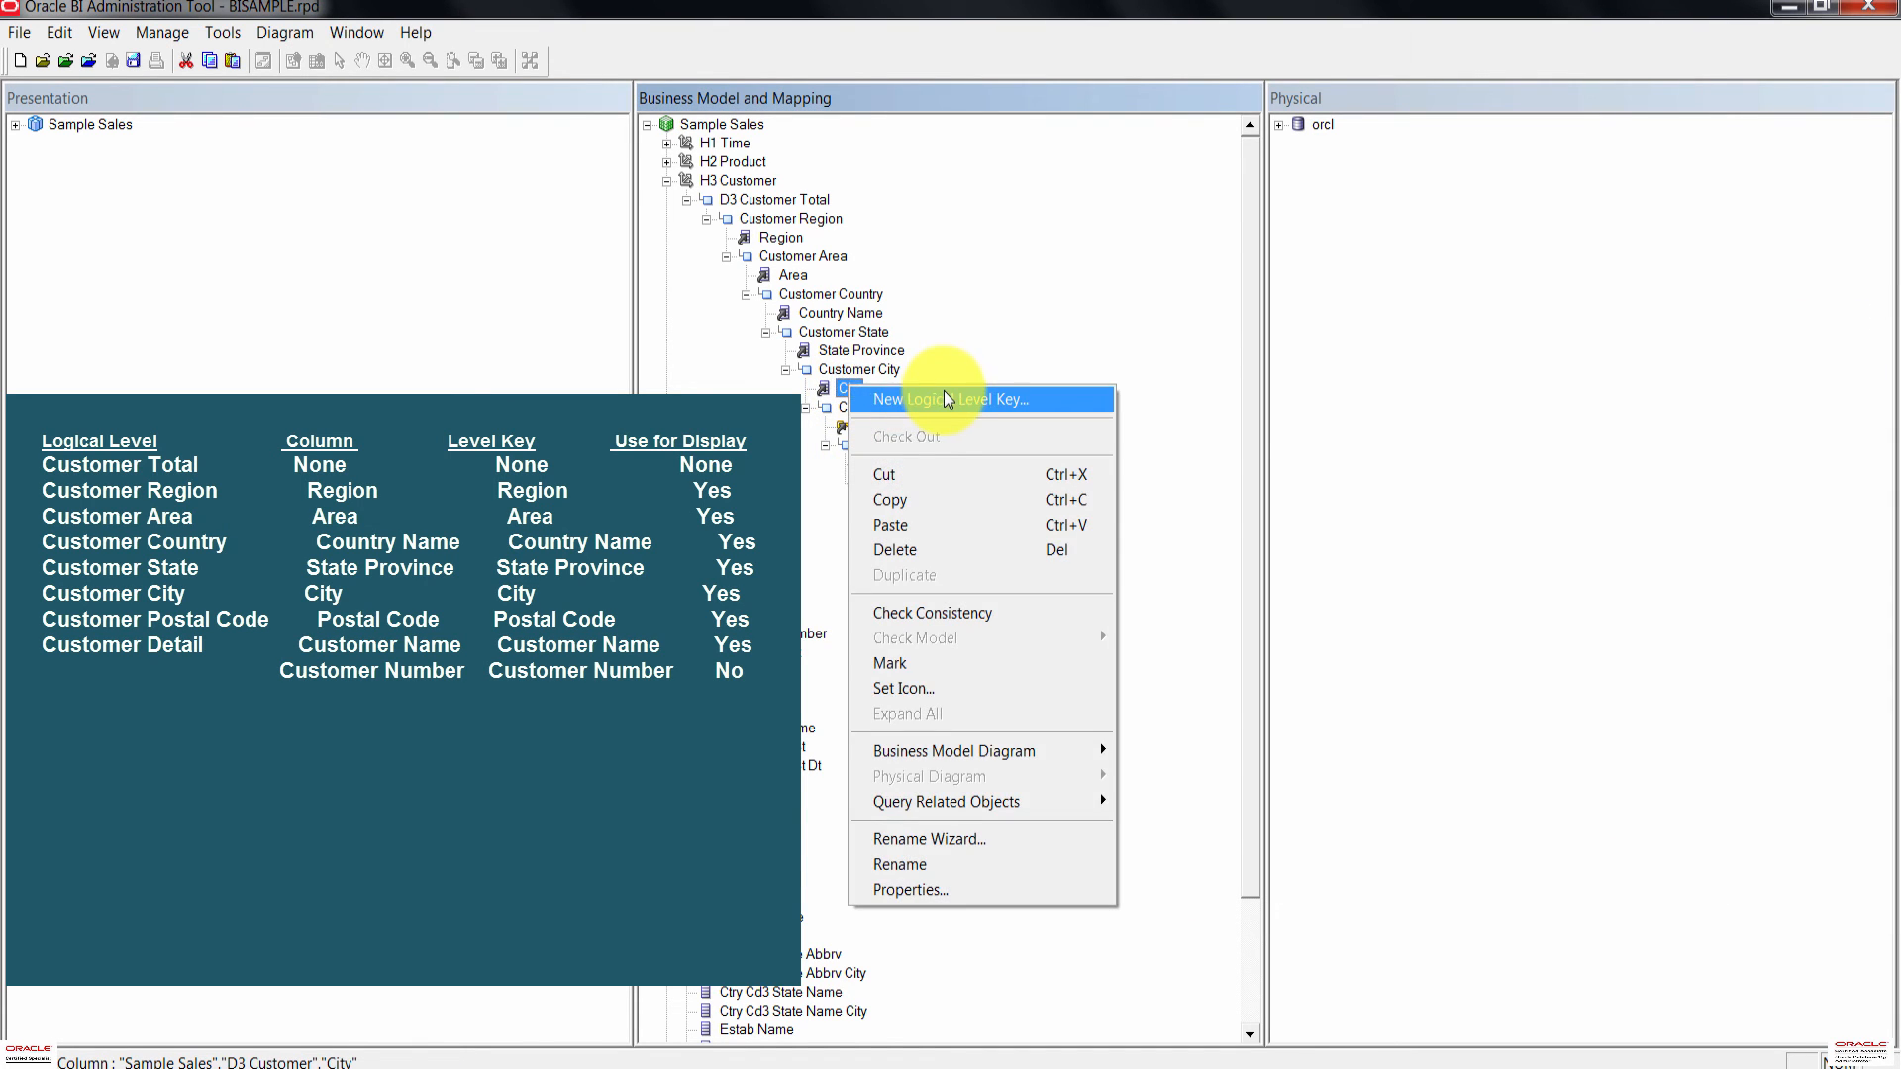
pyautogui.click(944, 394)
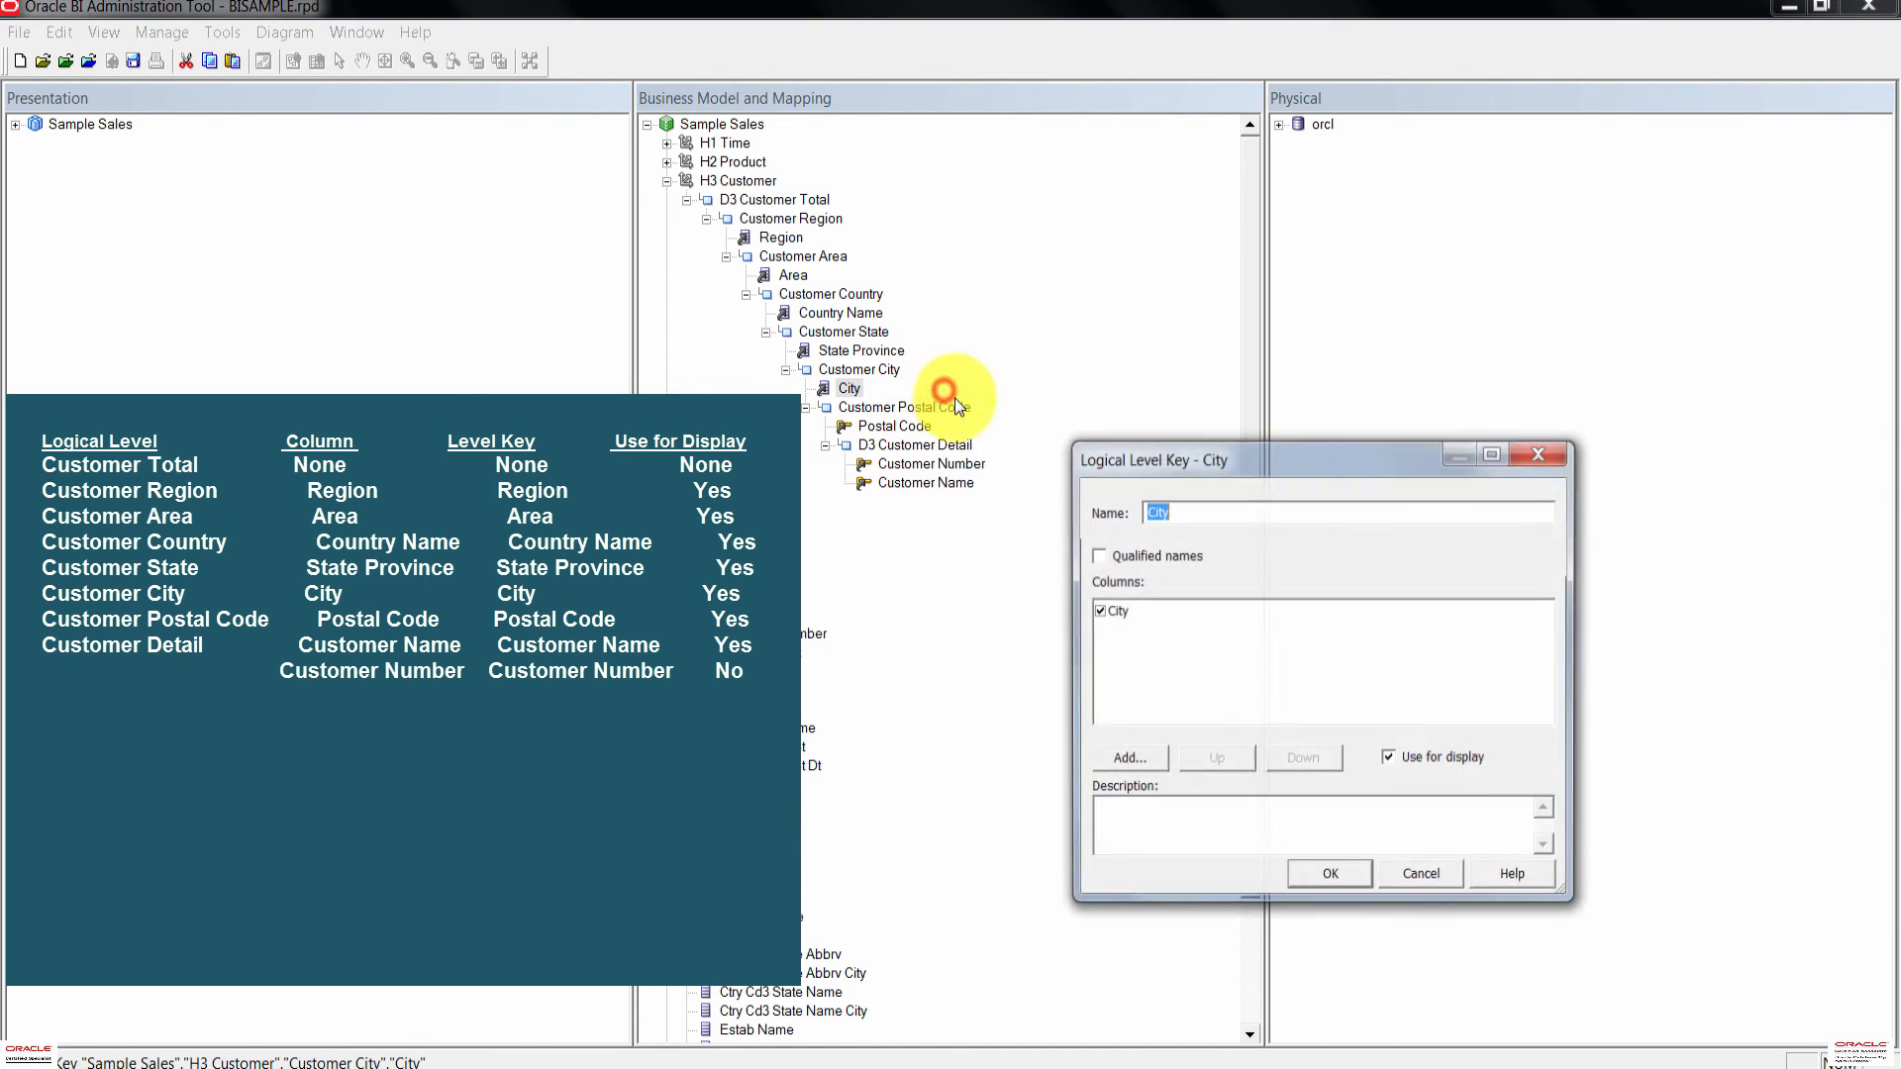
pyautogui.click(1347, 879)
pyautogui.click(857, 352)
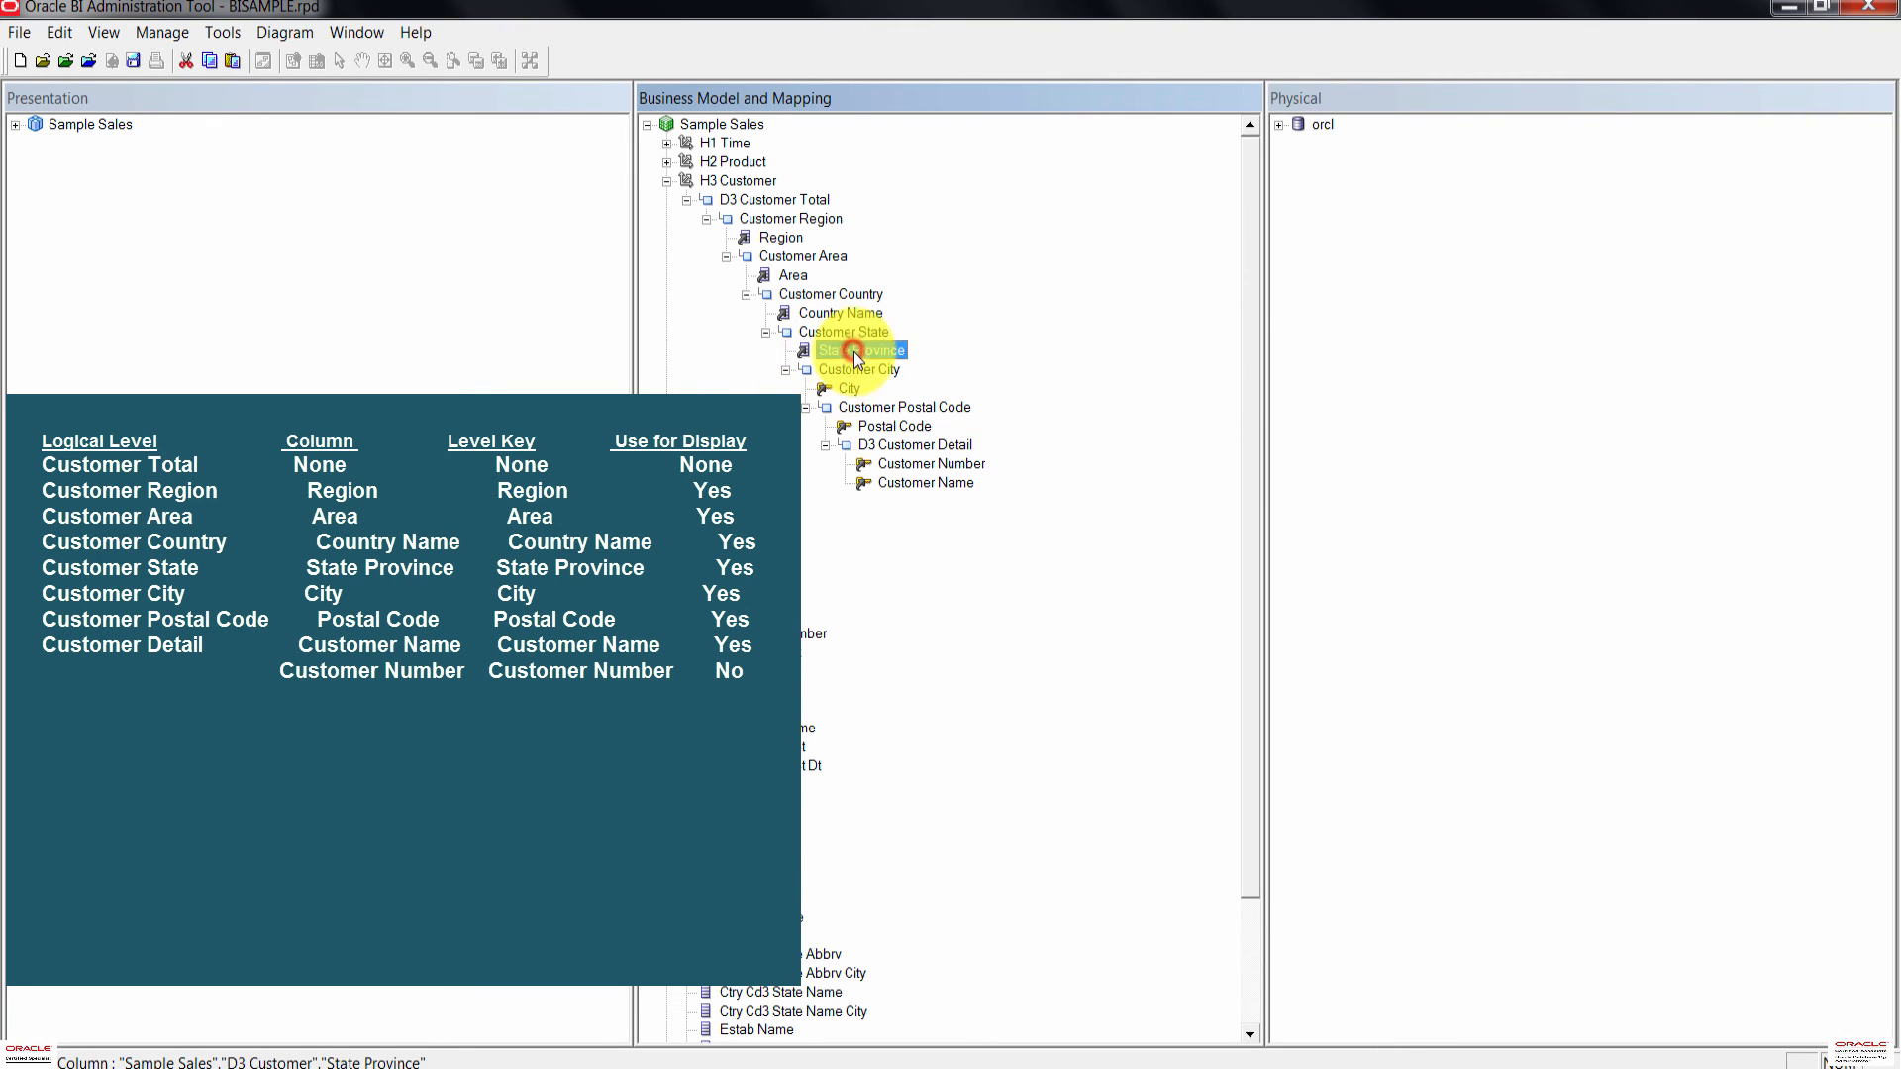
pyautogui.rightClick(903, 352)
pyautogui.click(972, 371)
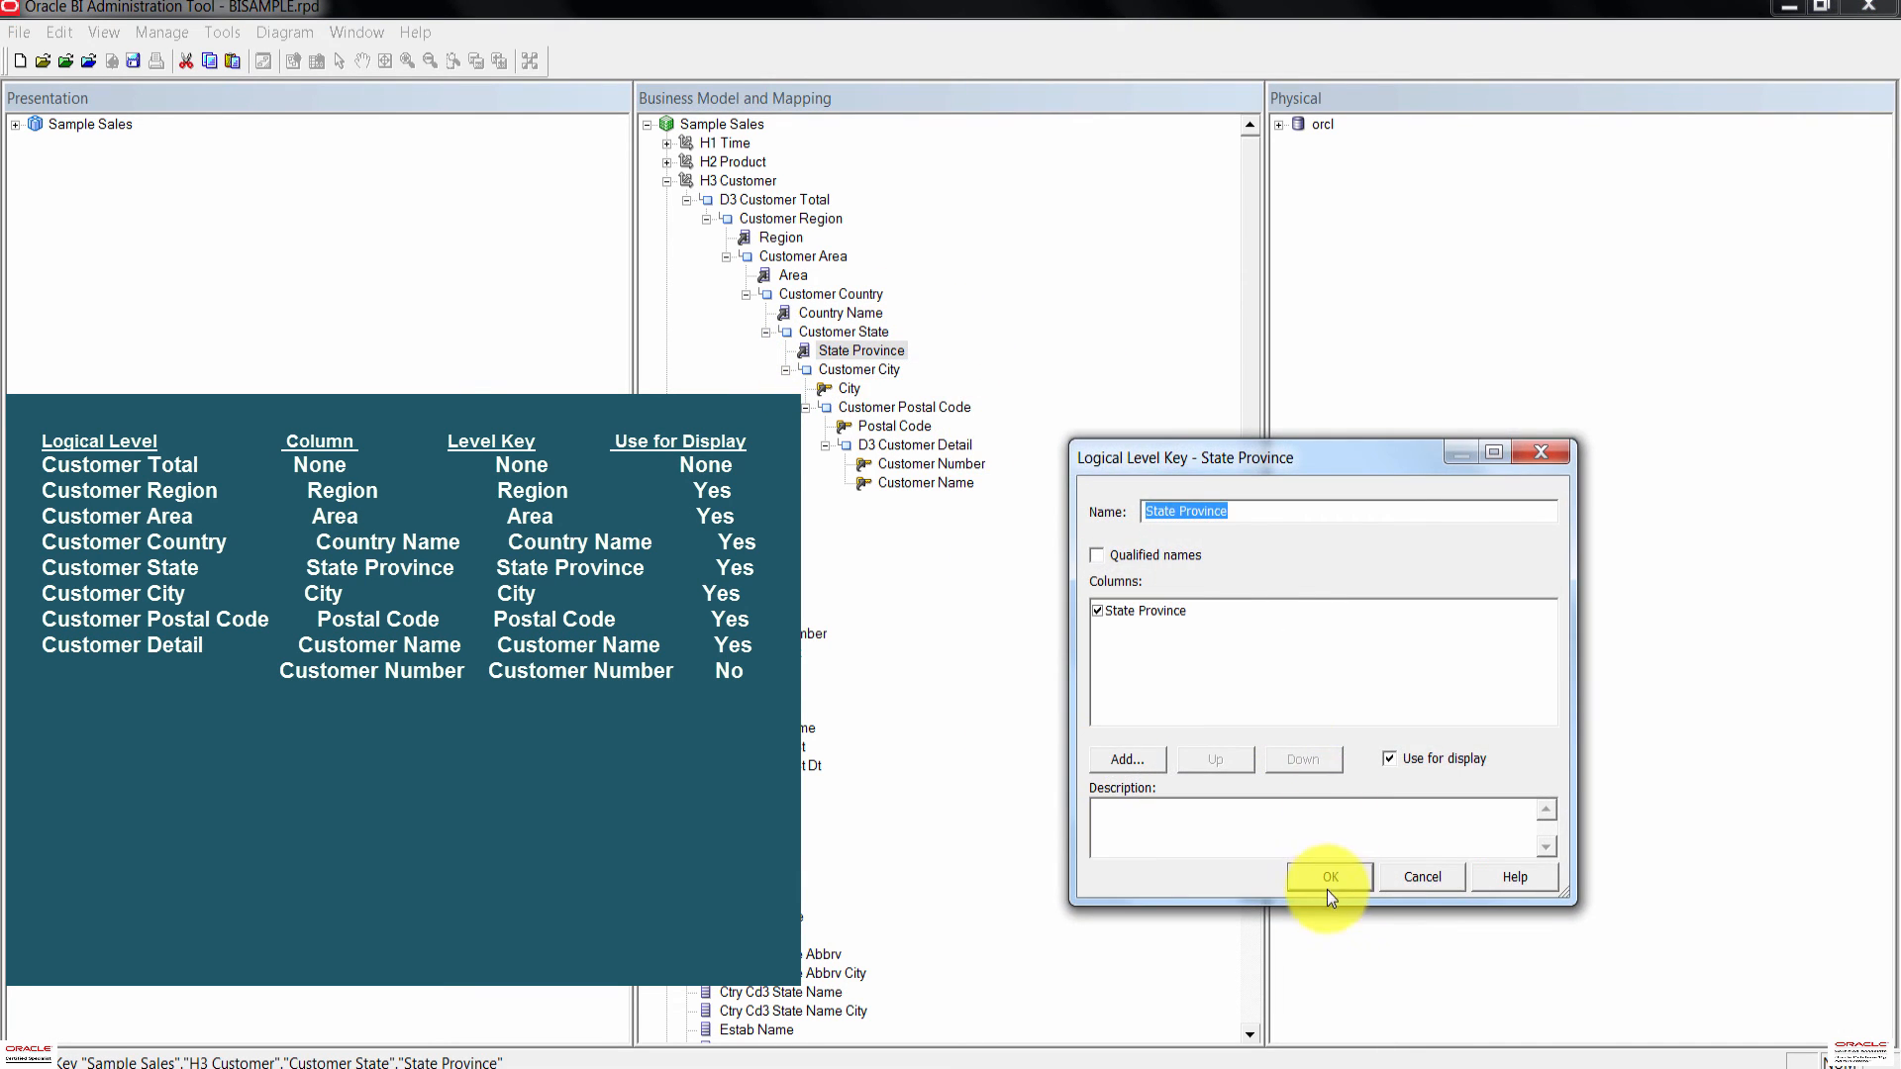
pyautogui.click(1349, 875)
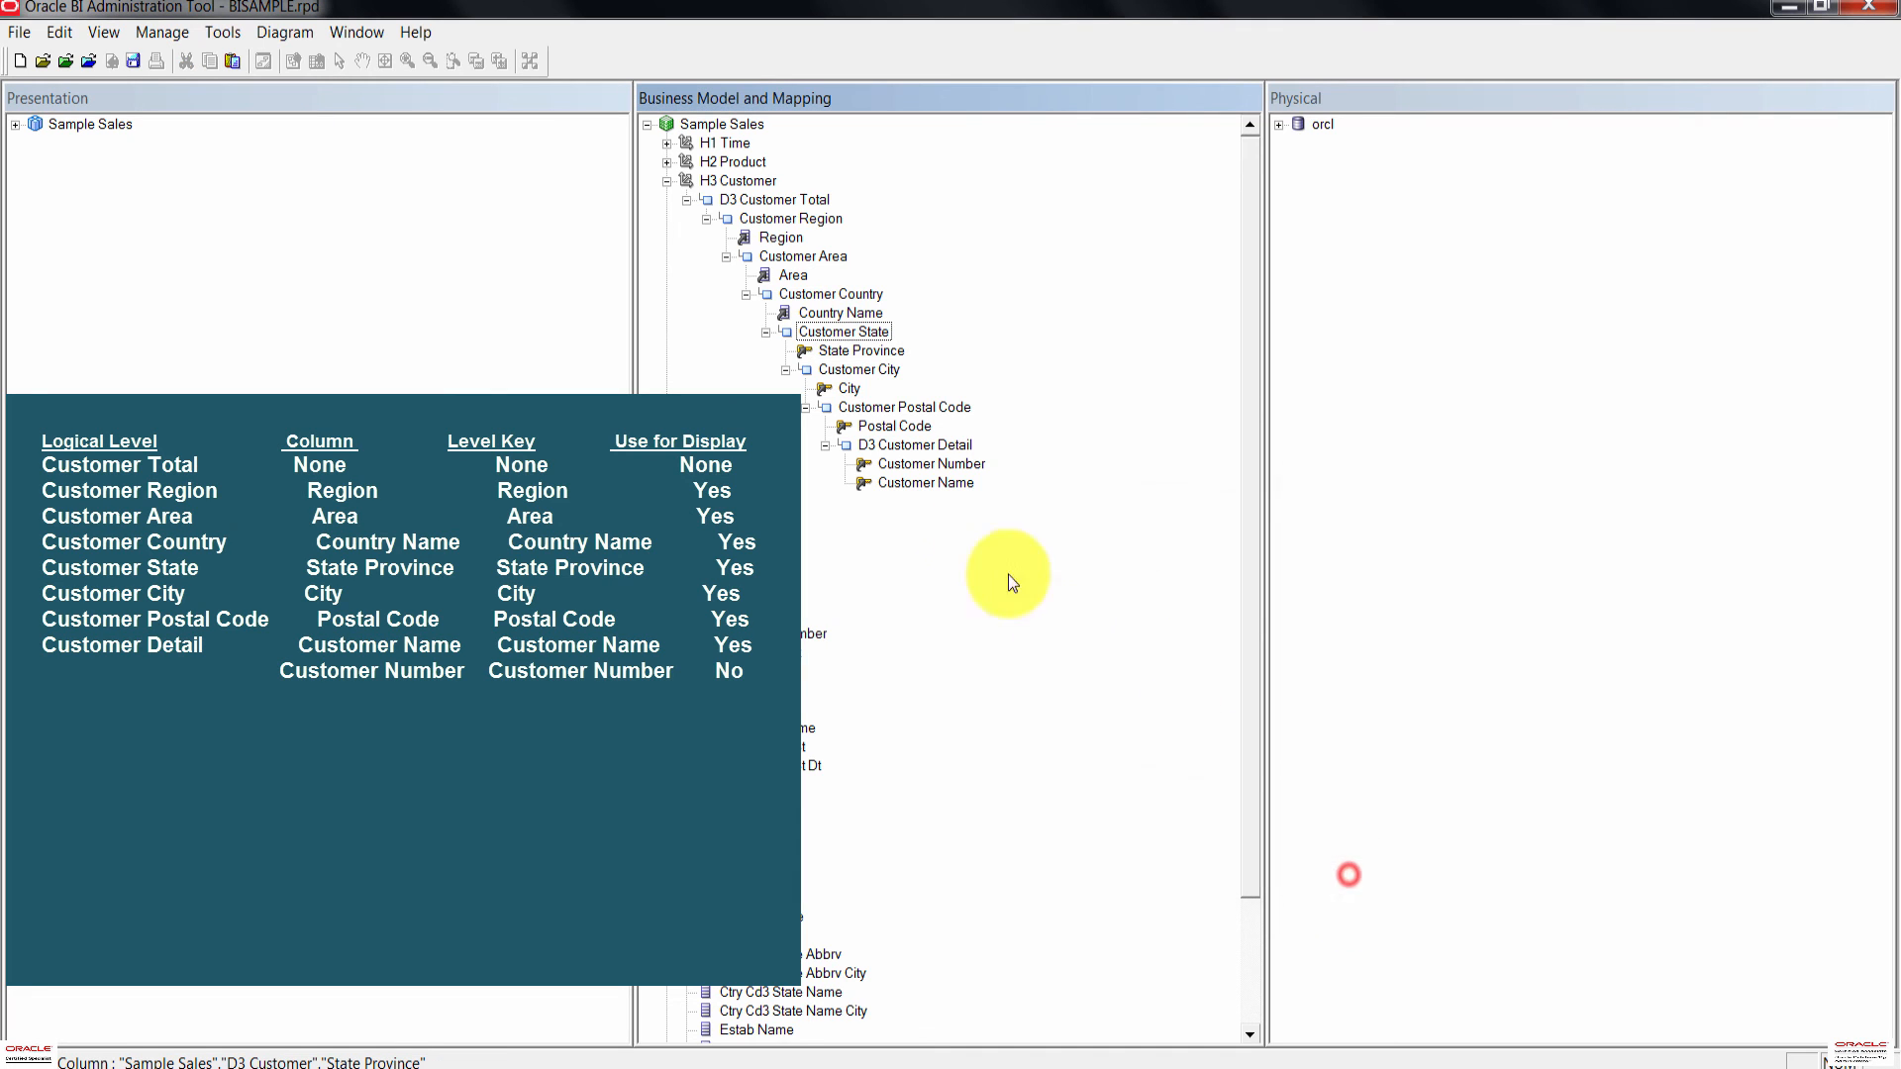
# Step: Create logical level keys from Country Name and Area in their H3 Customer levels, both with Use for display enabled
pyautogui.click(832, 315)
pyautogui.rightClick(831, 315)
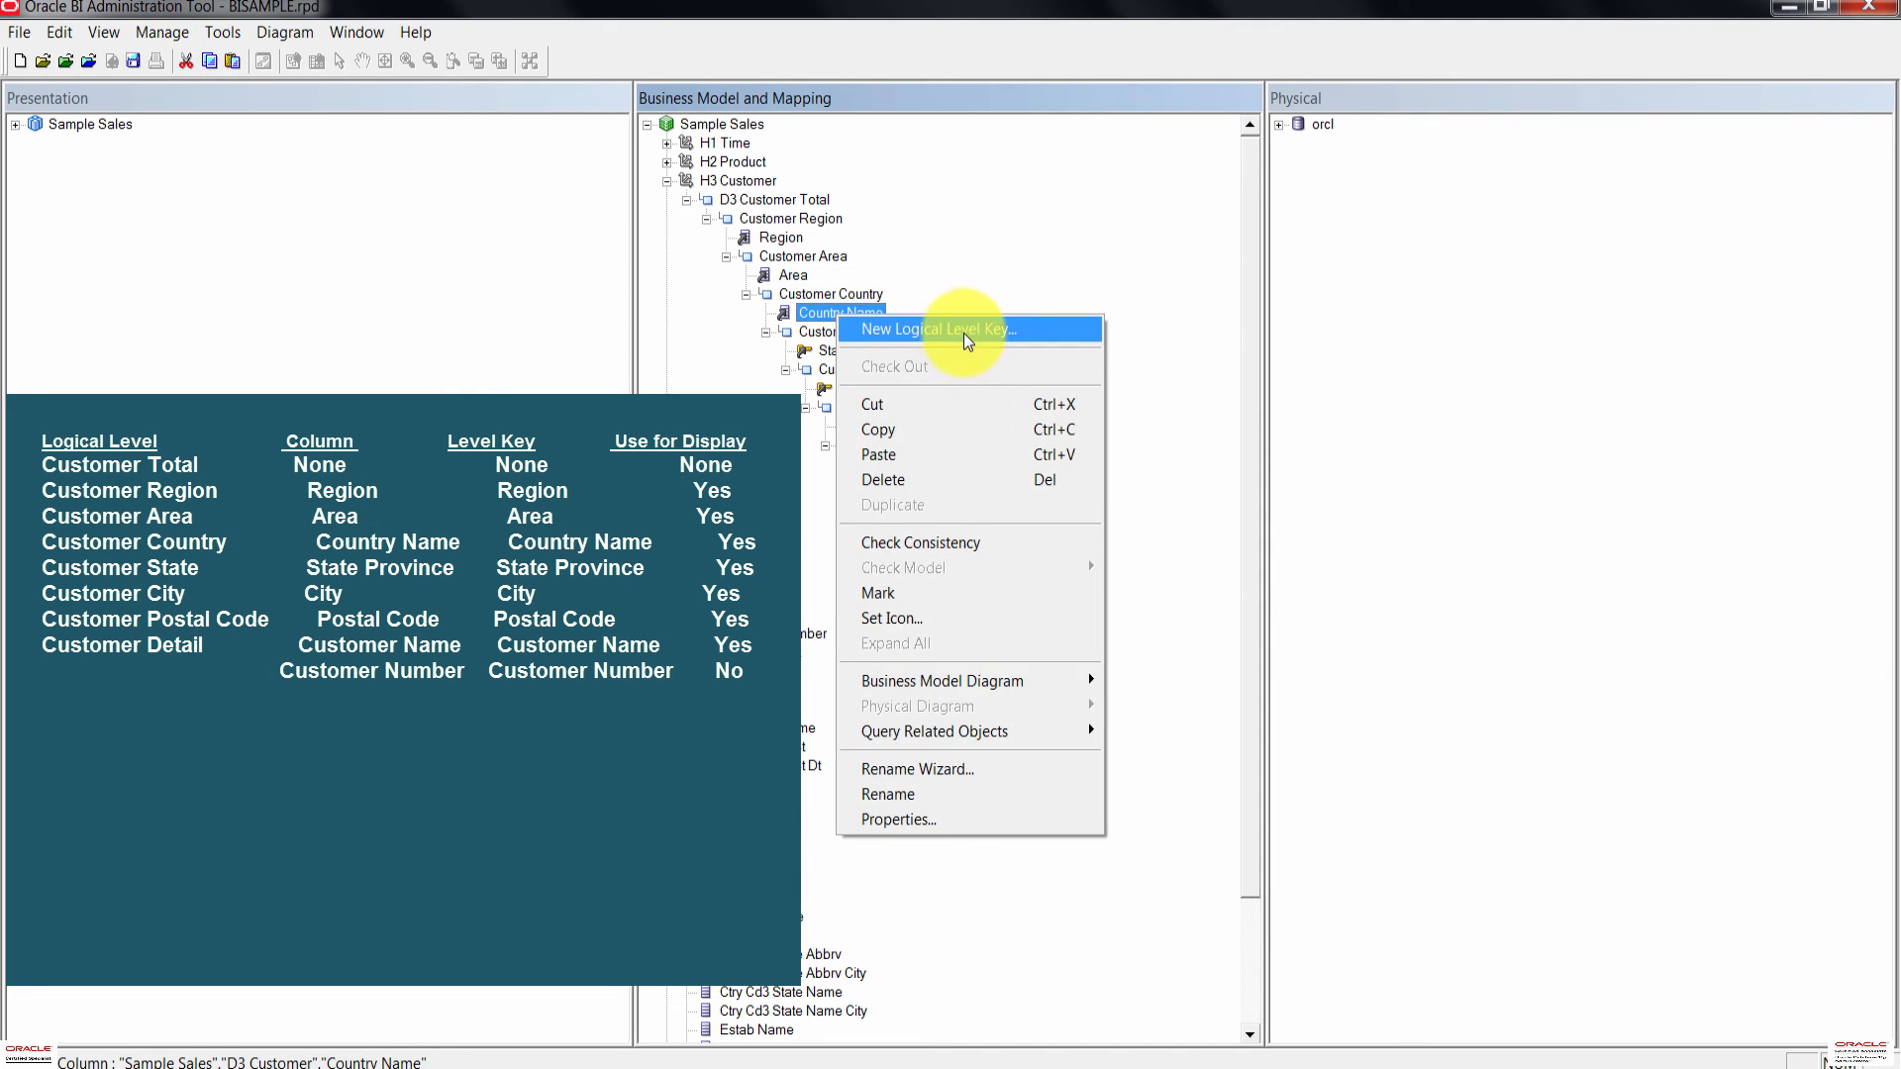
pyautogui.click(966, 329)
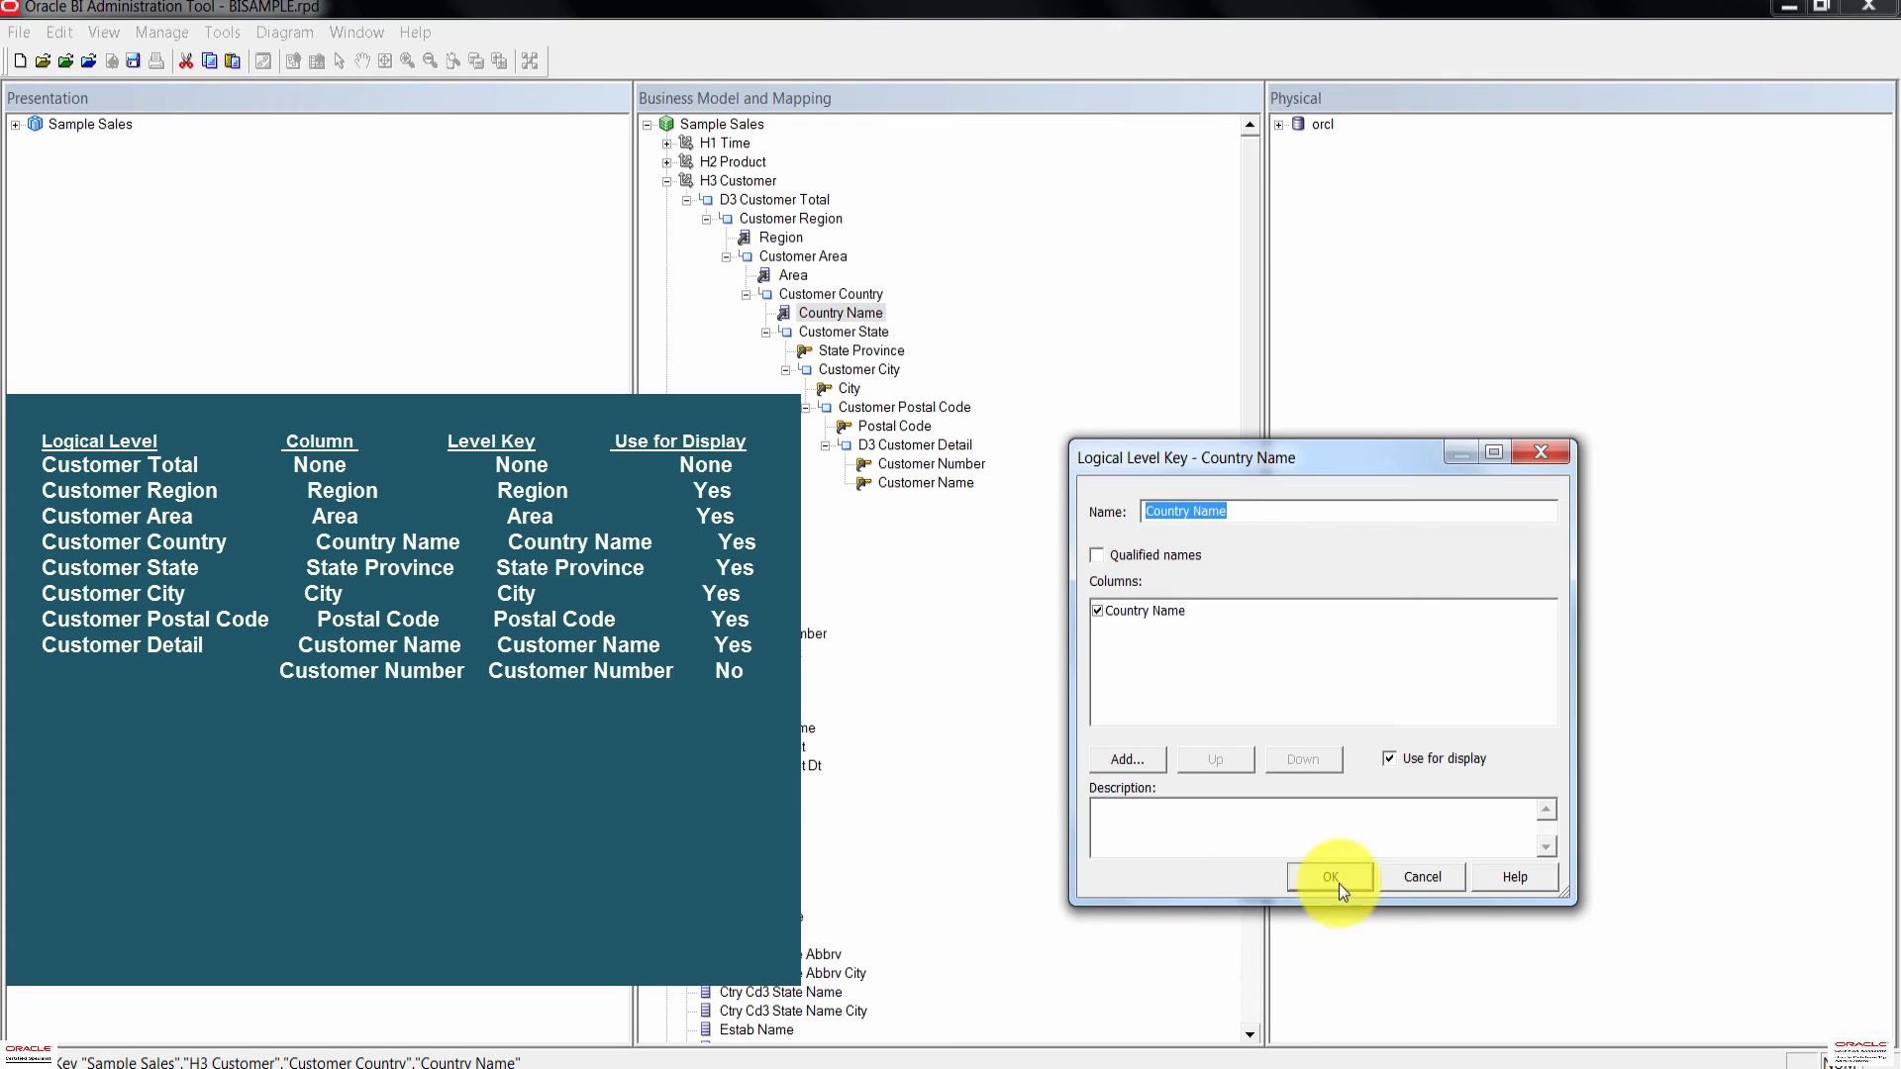
pyautogui.click(1339, 883)
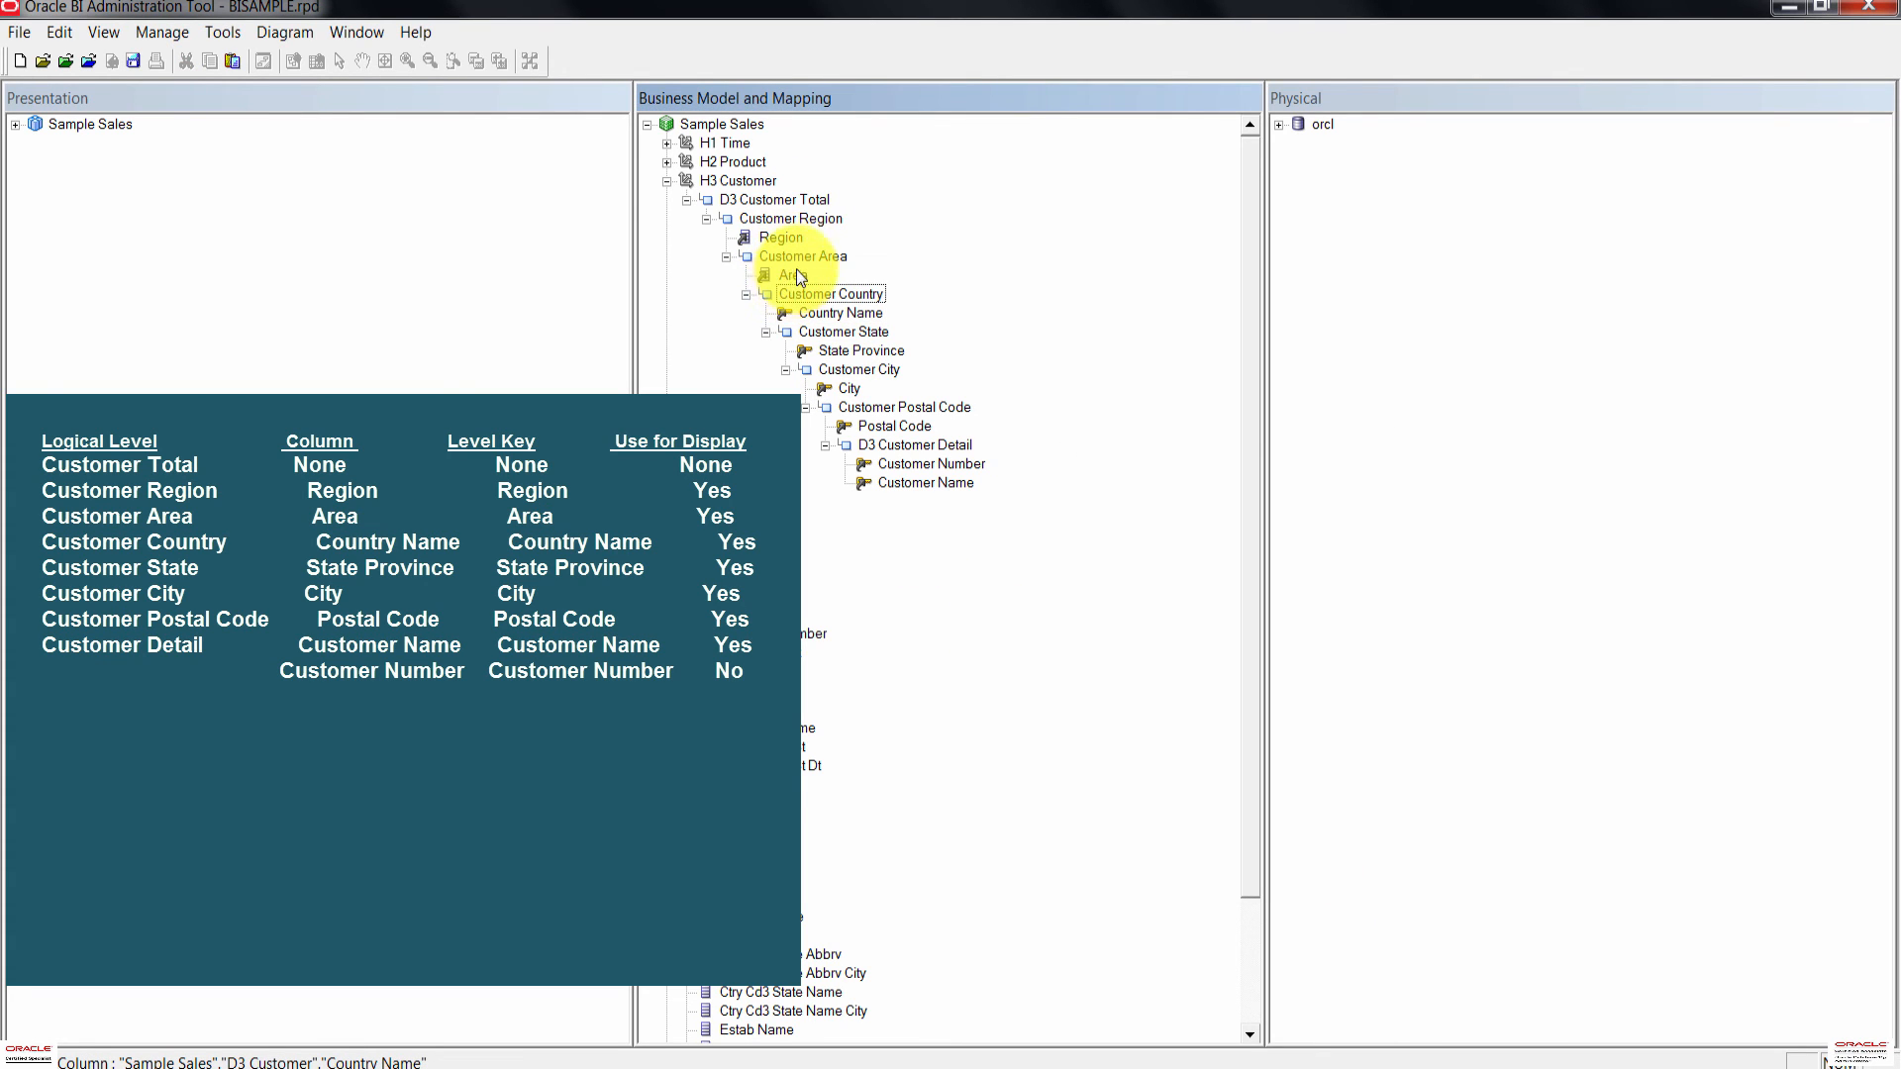
pyautogui.click(798, 276)
pyautogui.rightClick(798, 277)
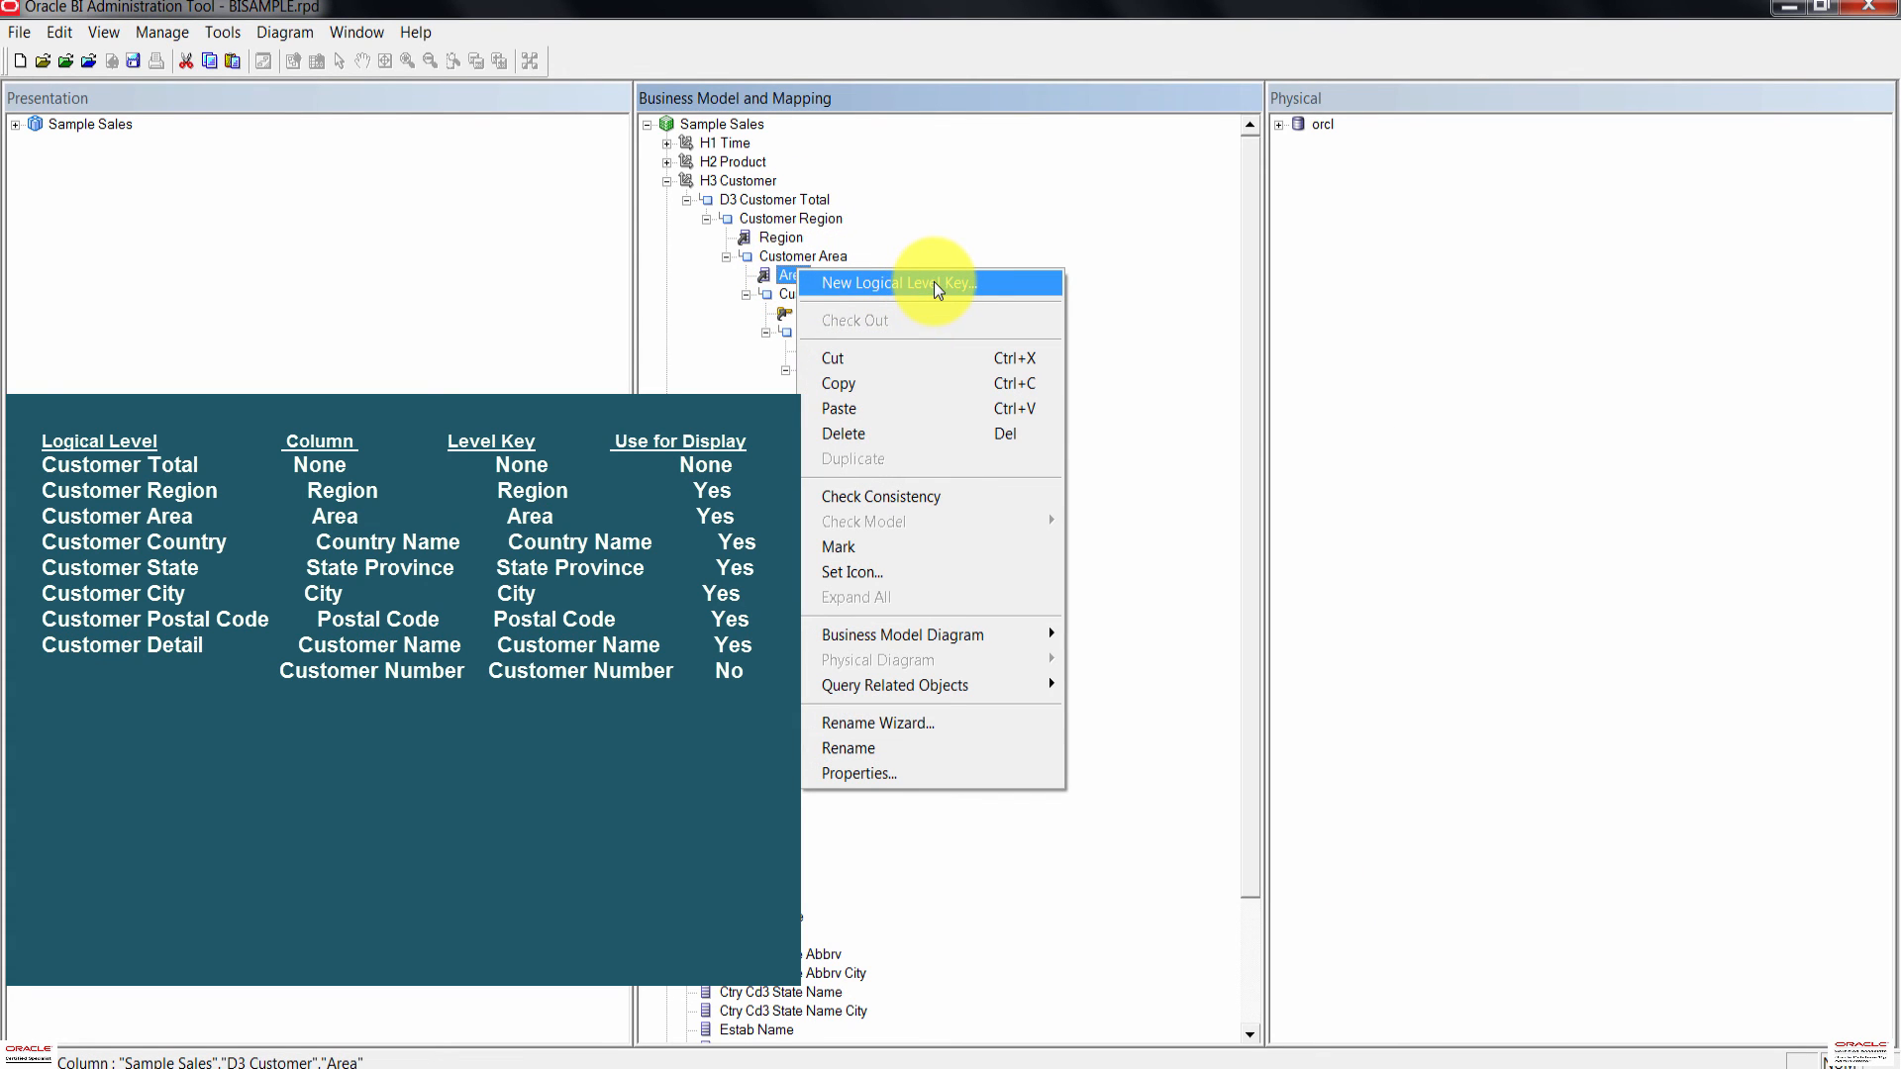
pyautogui.click(936, 284)
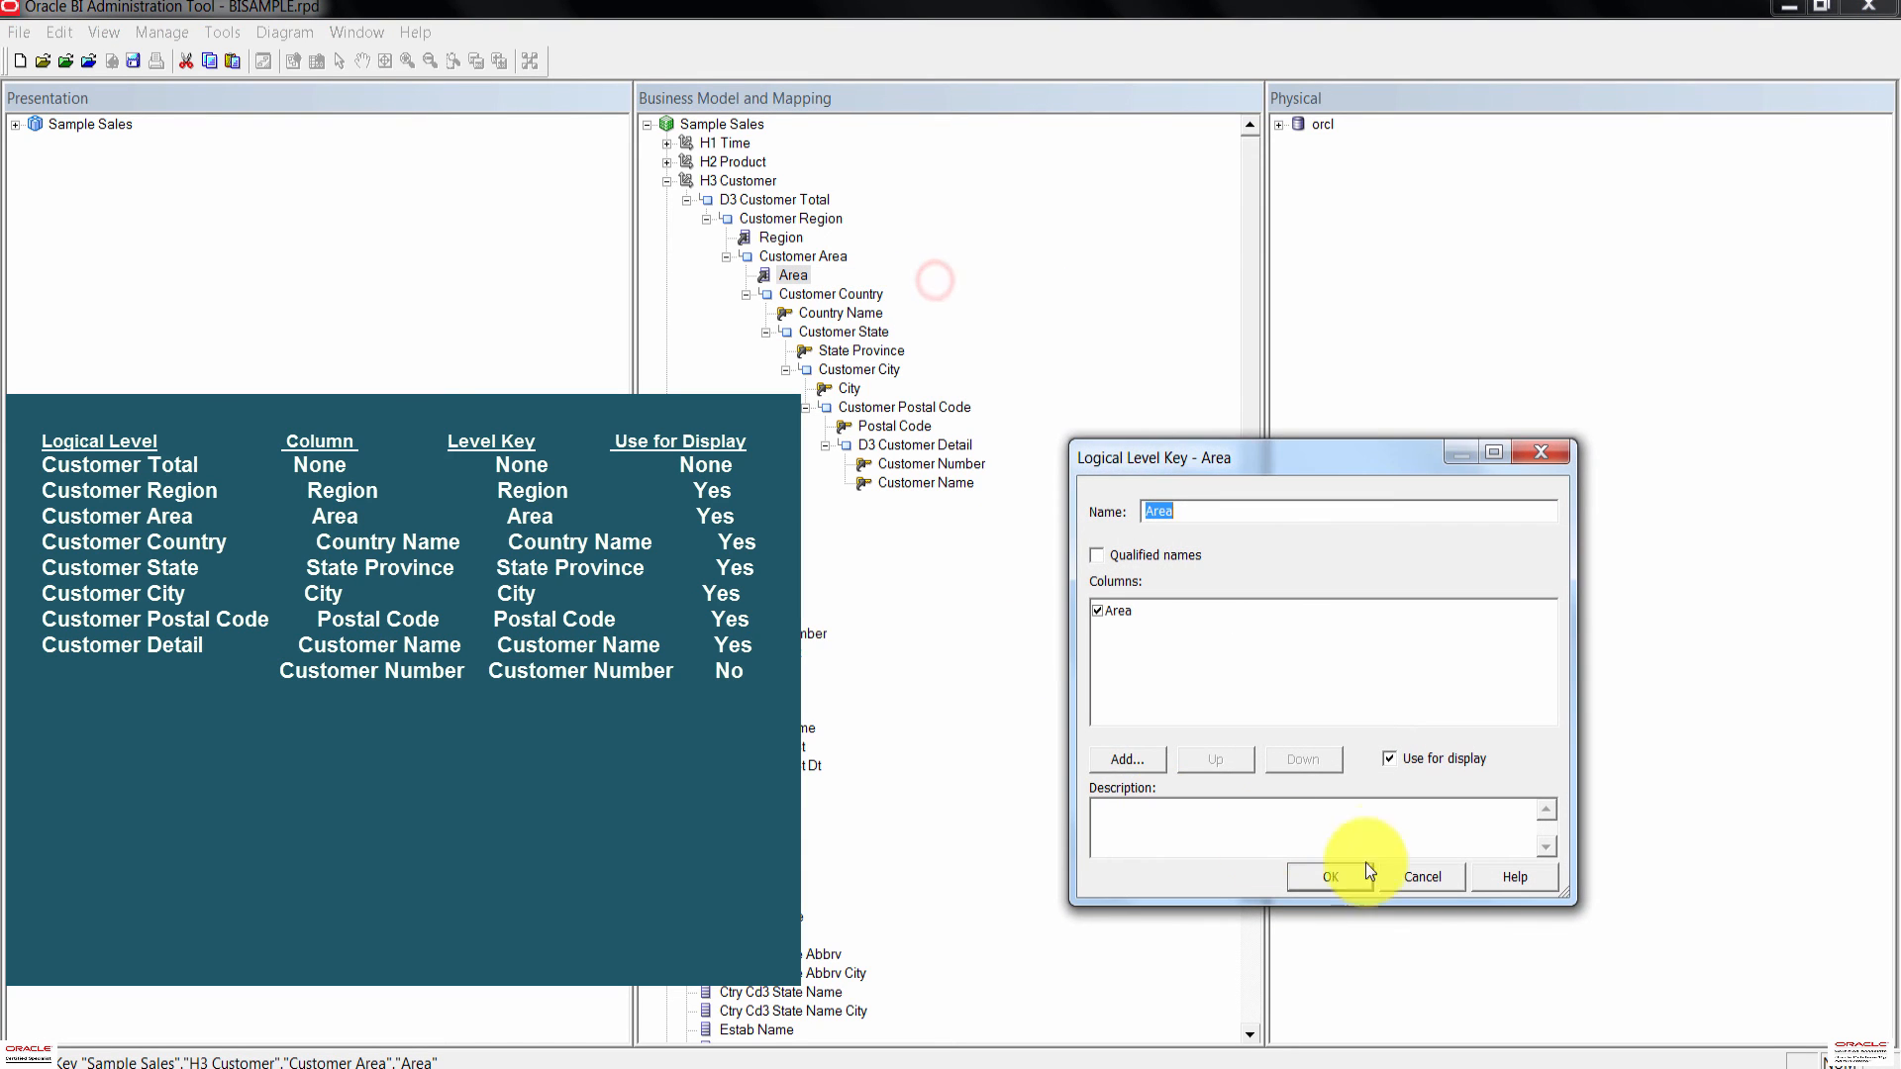
pyautogui.click(1334, 883)
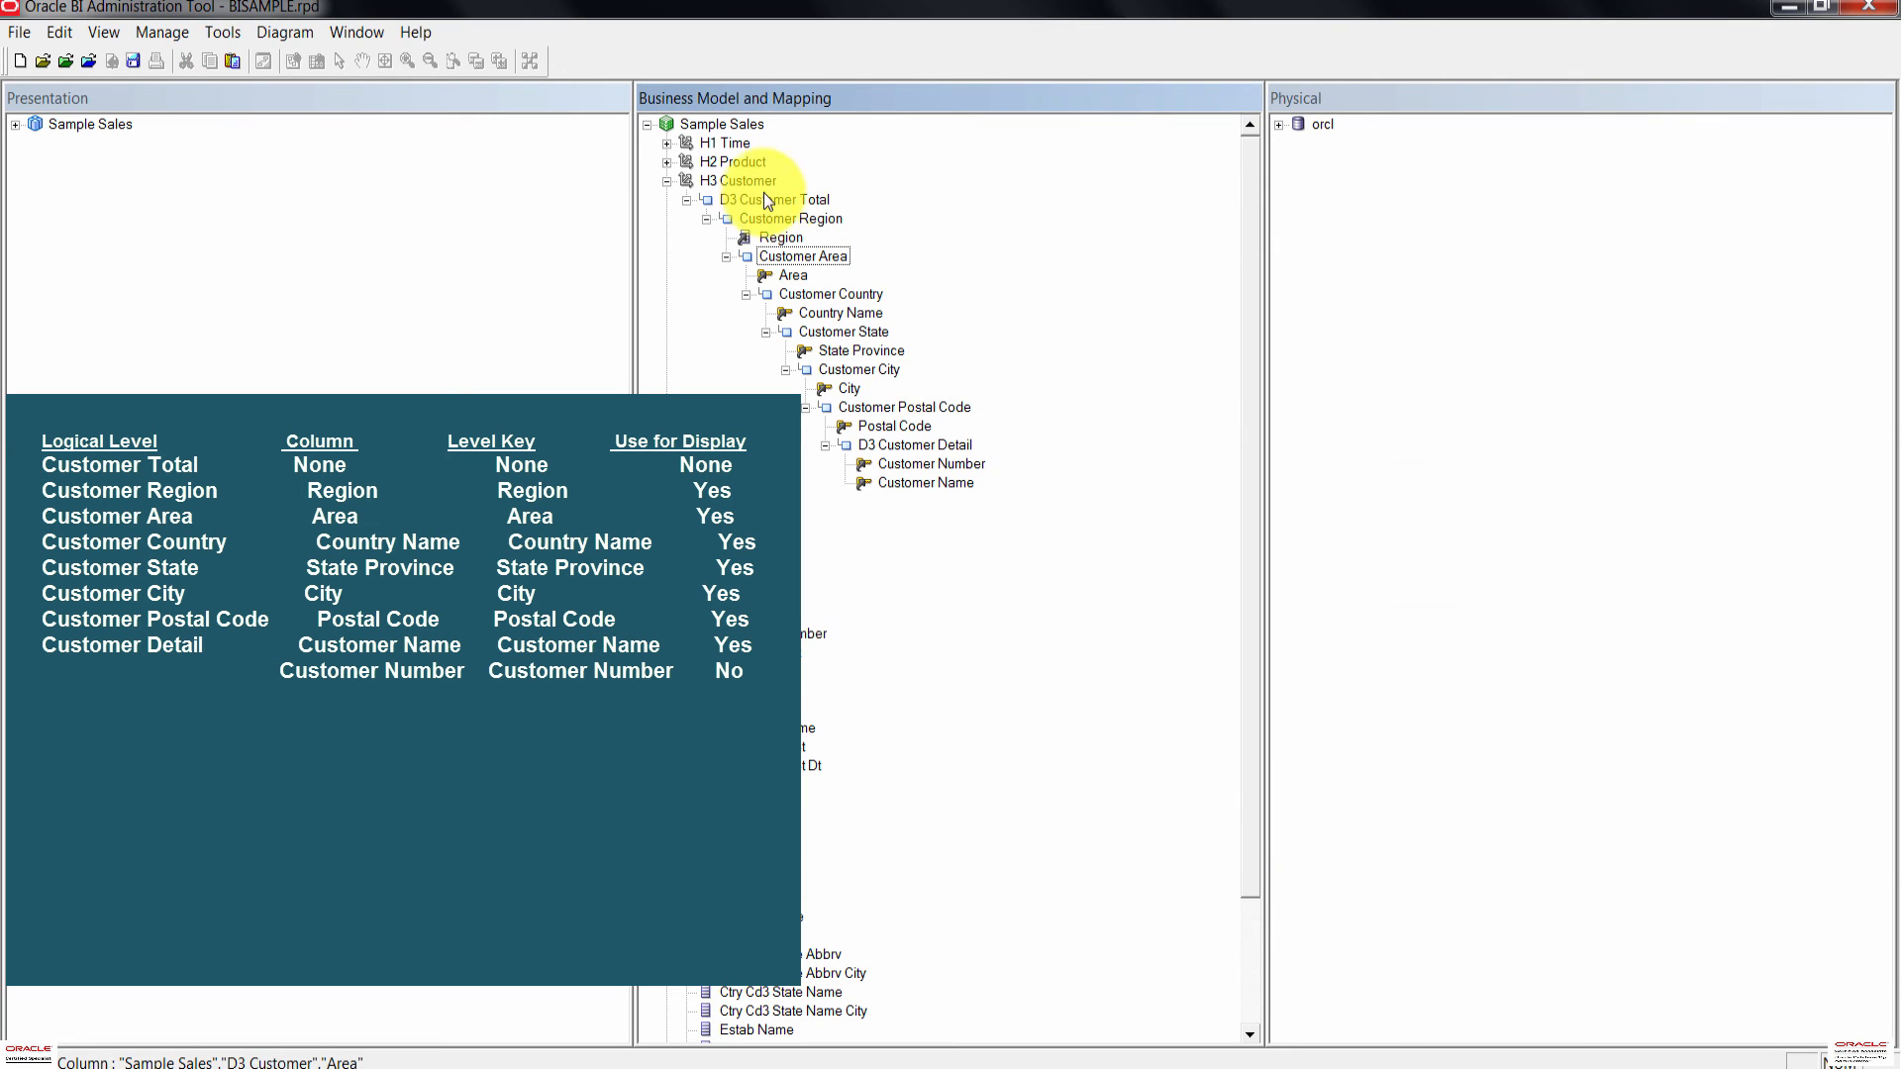
# Step: Create a logical level key from Region with Use for display enabled, and check the Customer Region level's keys
pyautogui.click(775, 238)
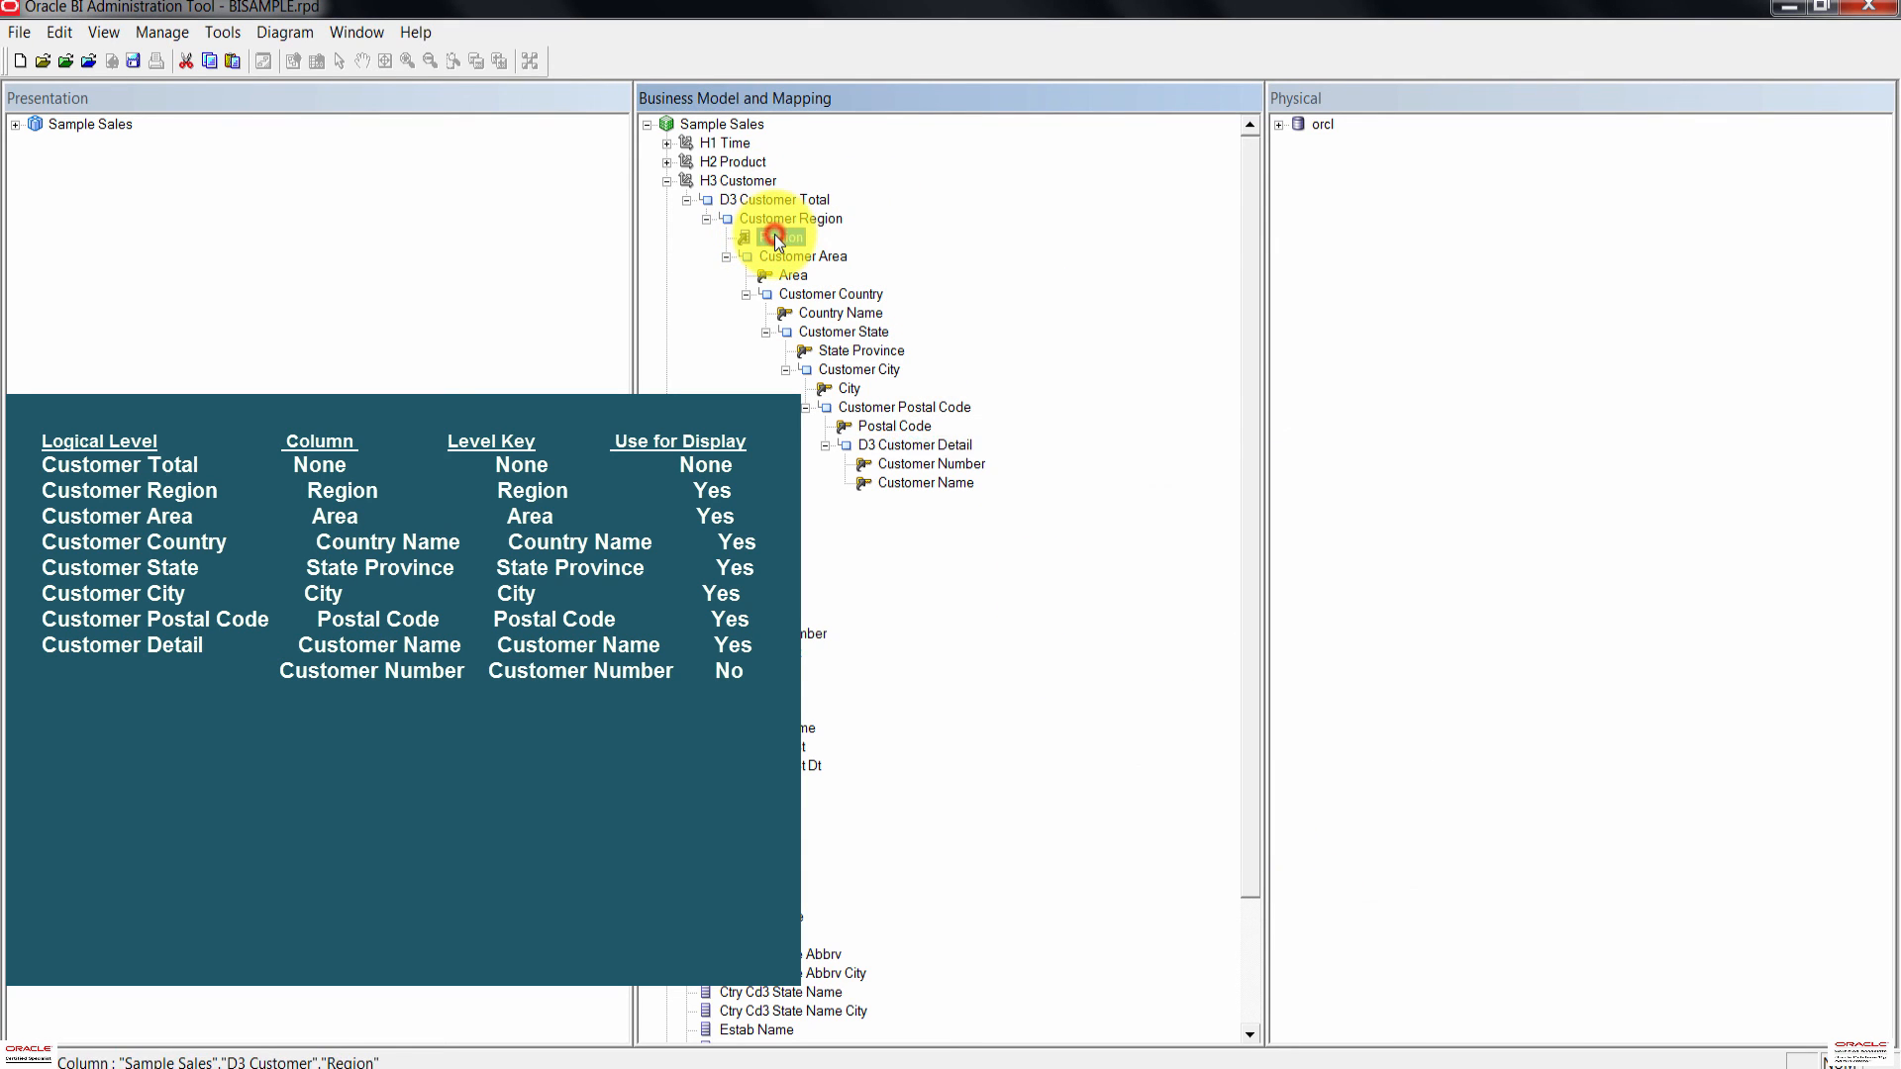
pyautogui.rightClick(777, 240)
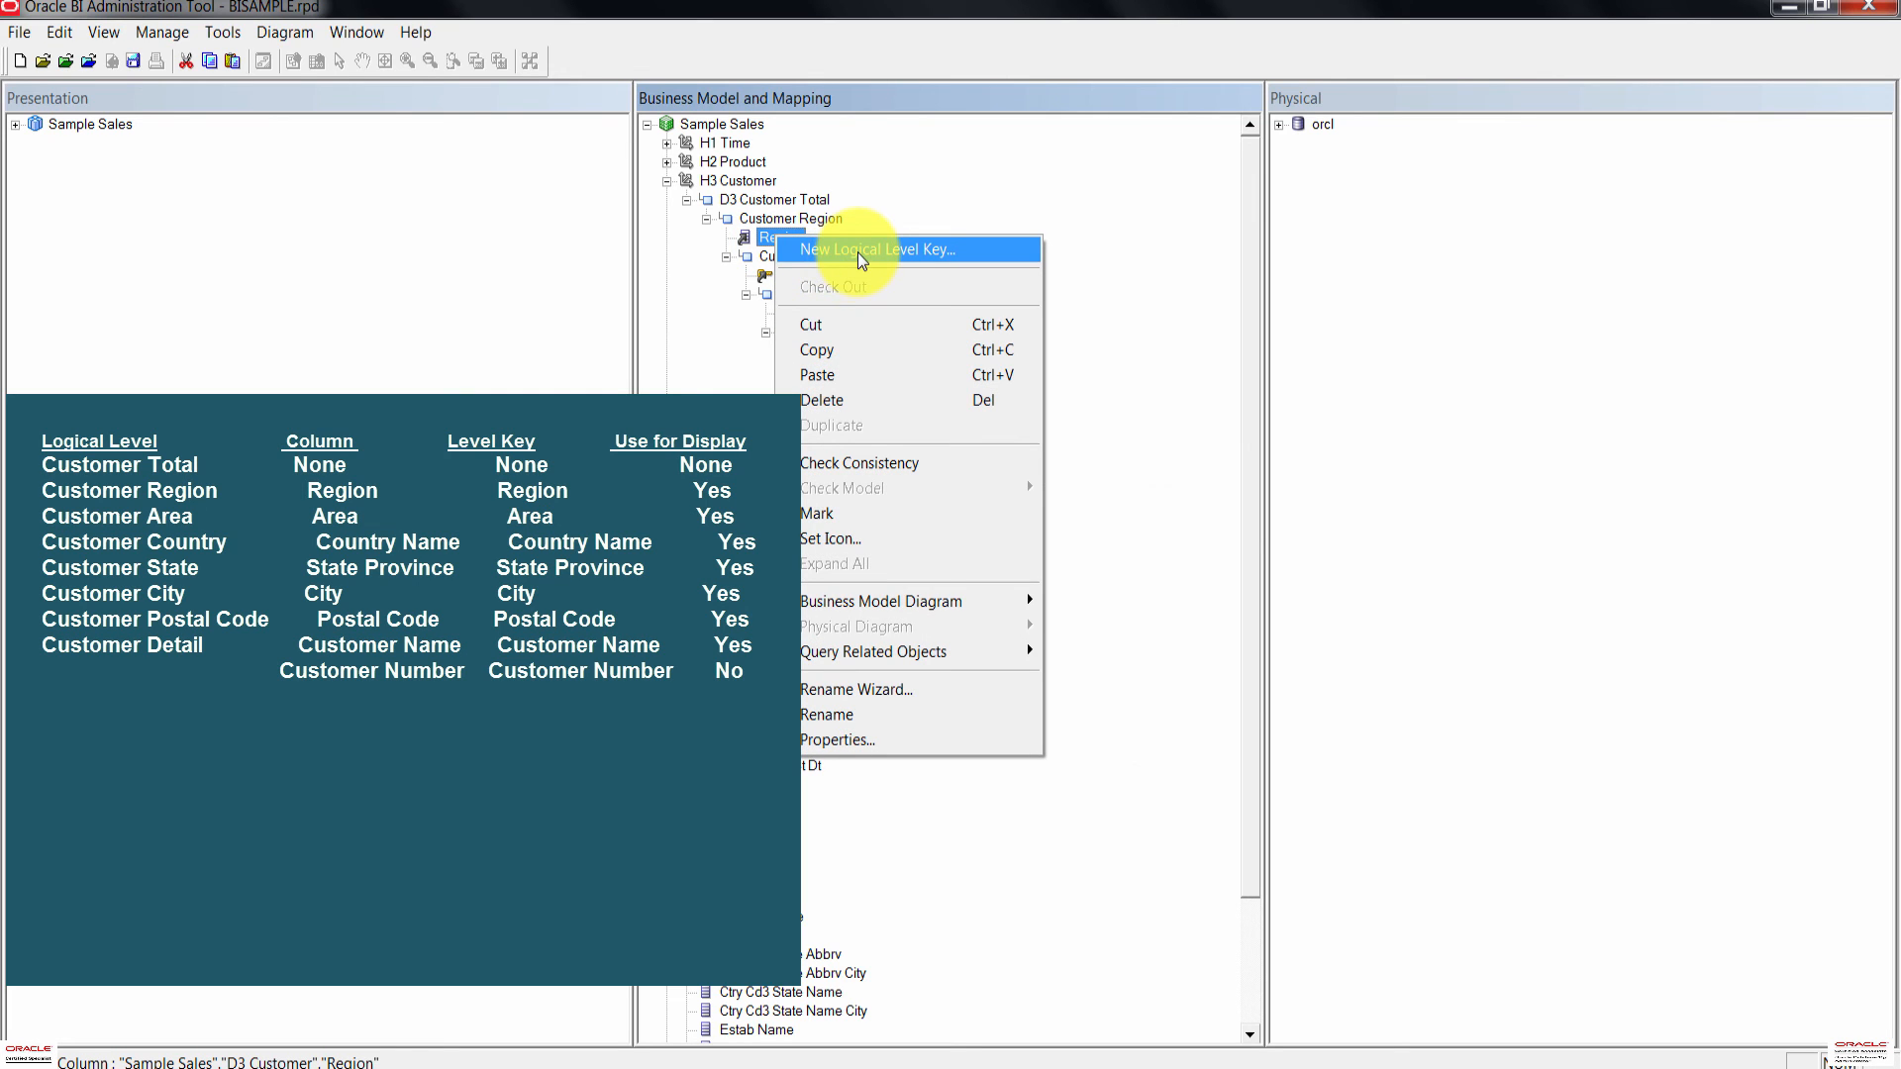
pyautogui.click(860, 252)
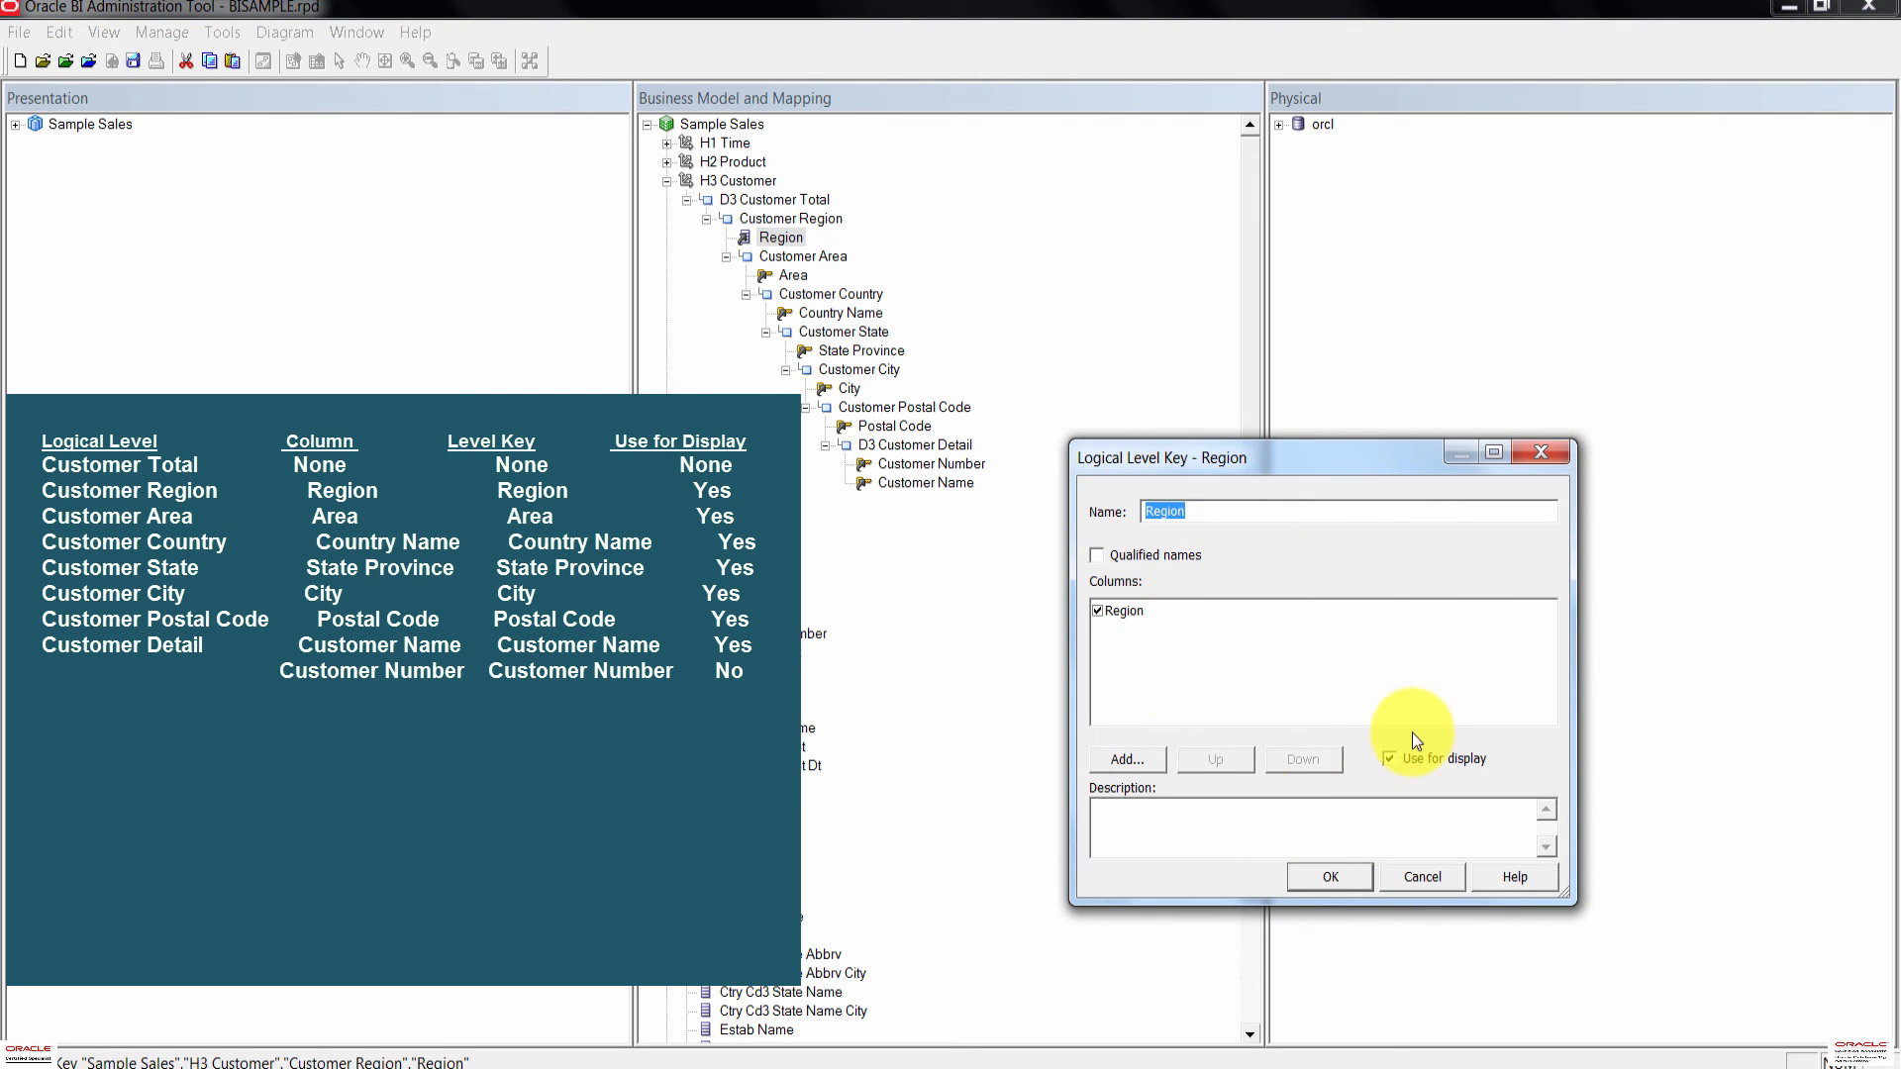
pyautogui.click(1342, 882)
pyautogui.click(712, 346)
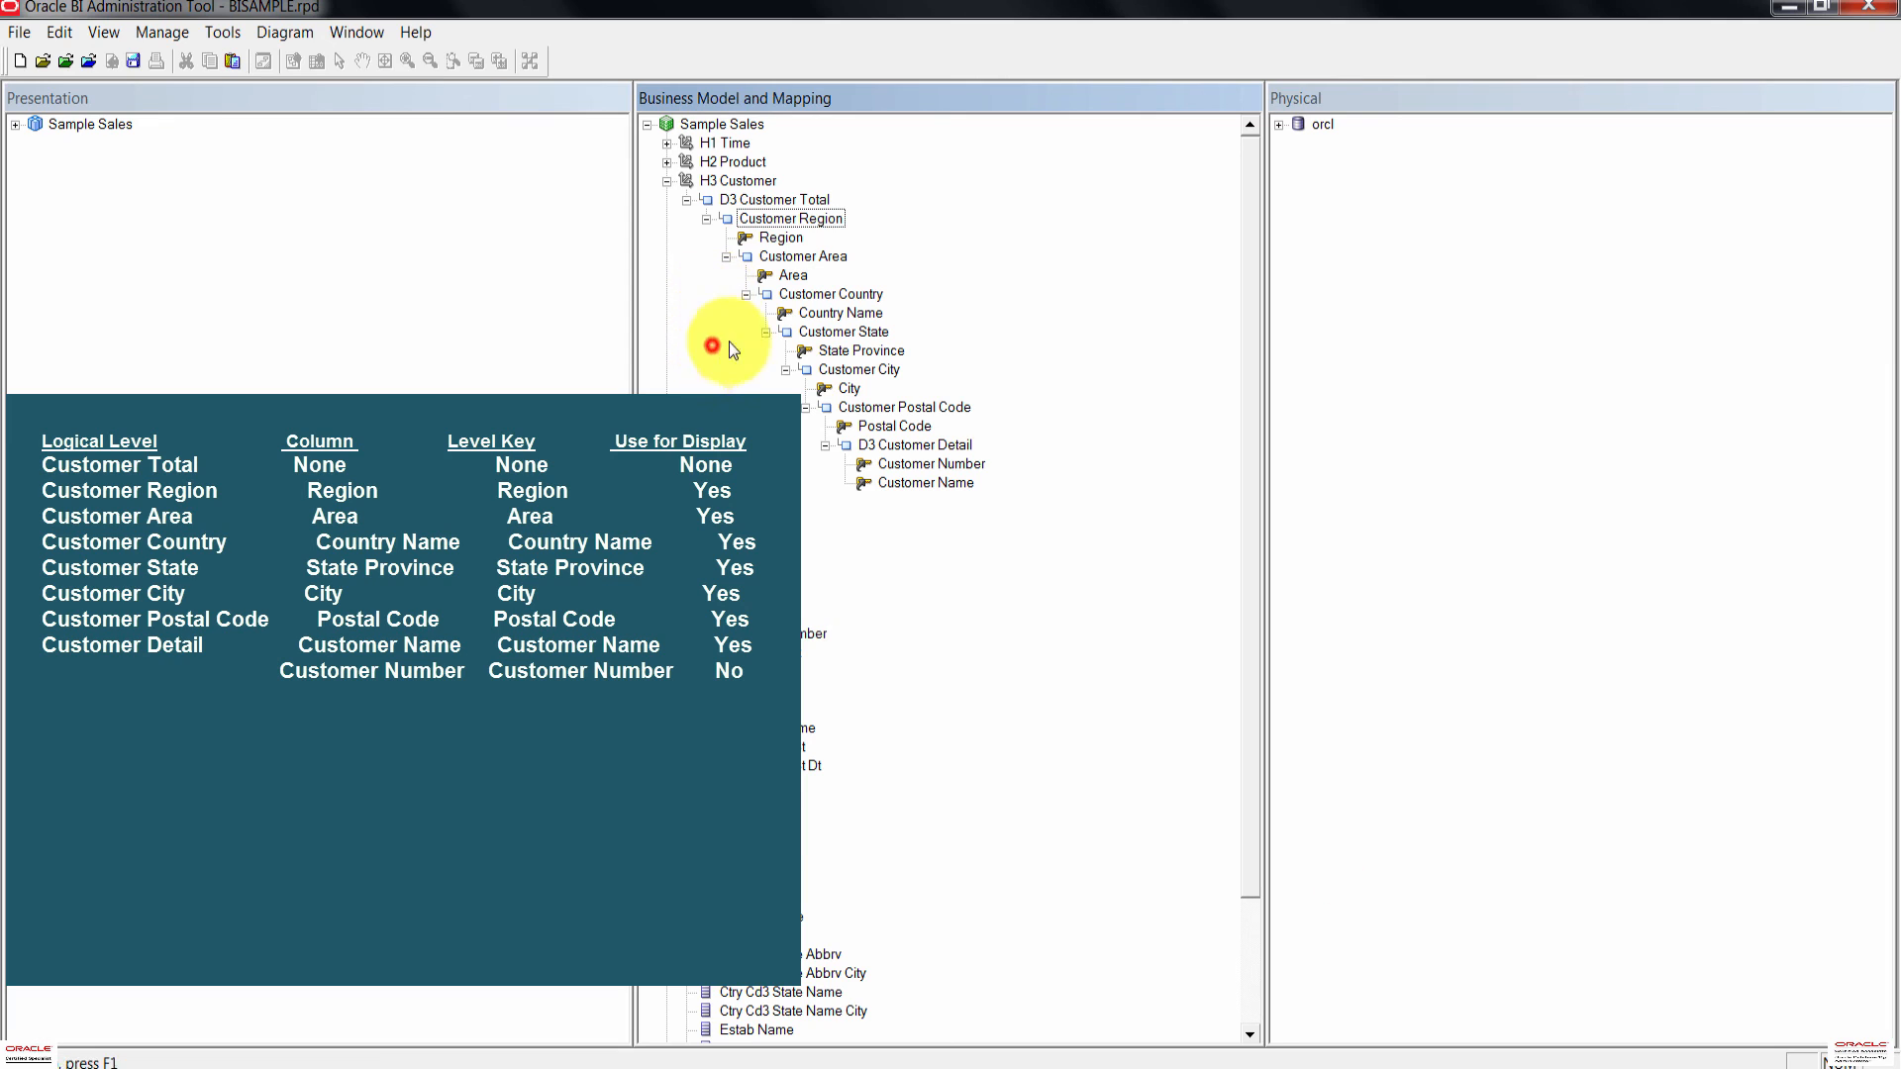
pyautogui.doubleClick(800, 219)
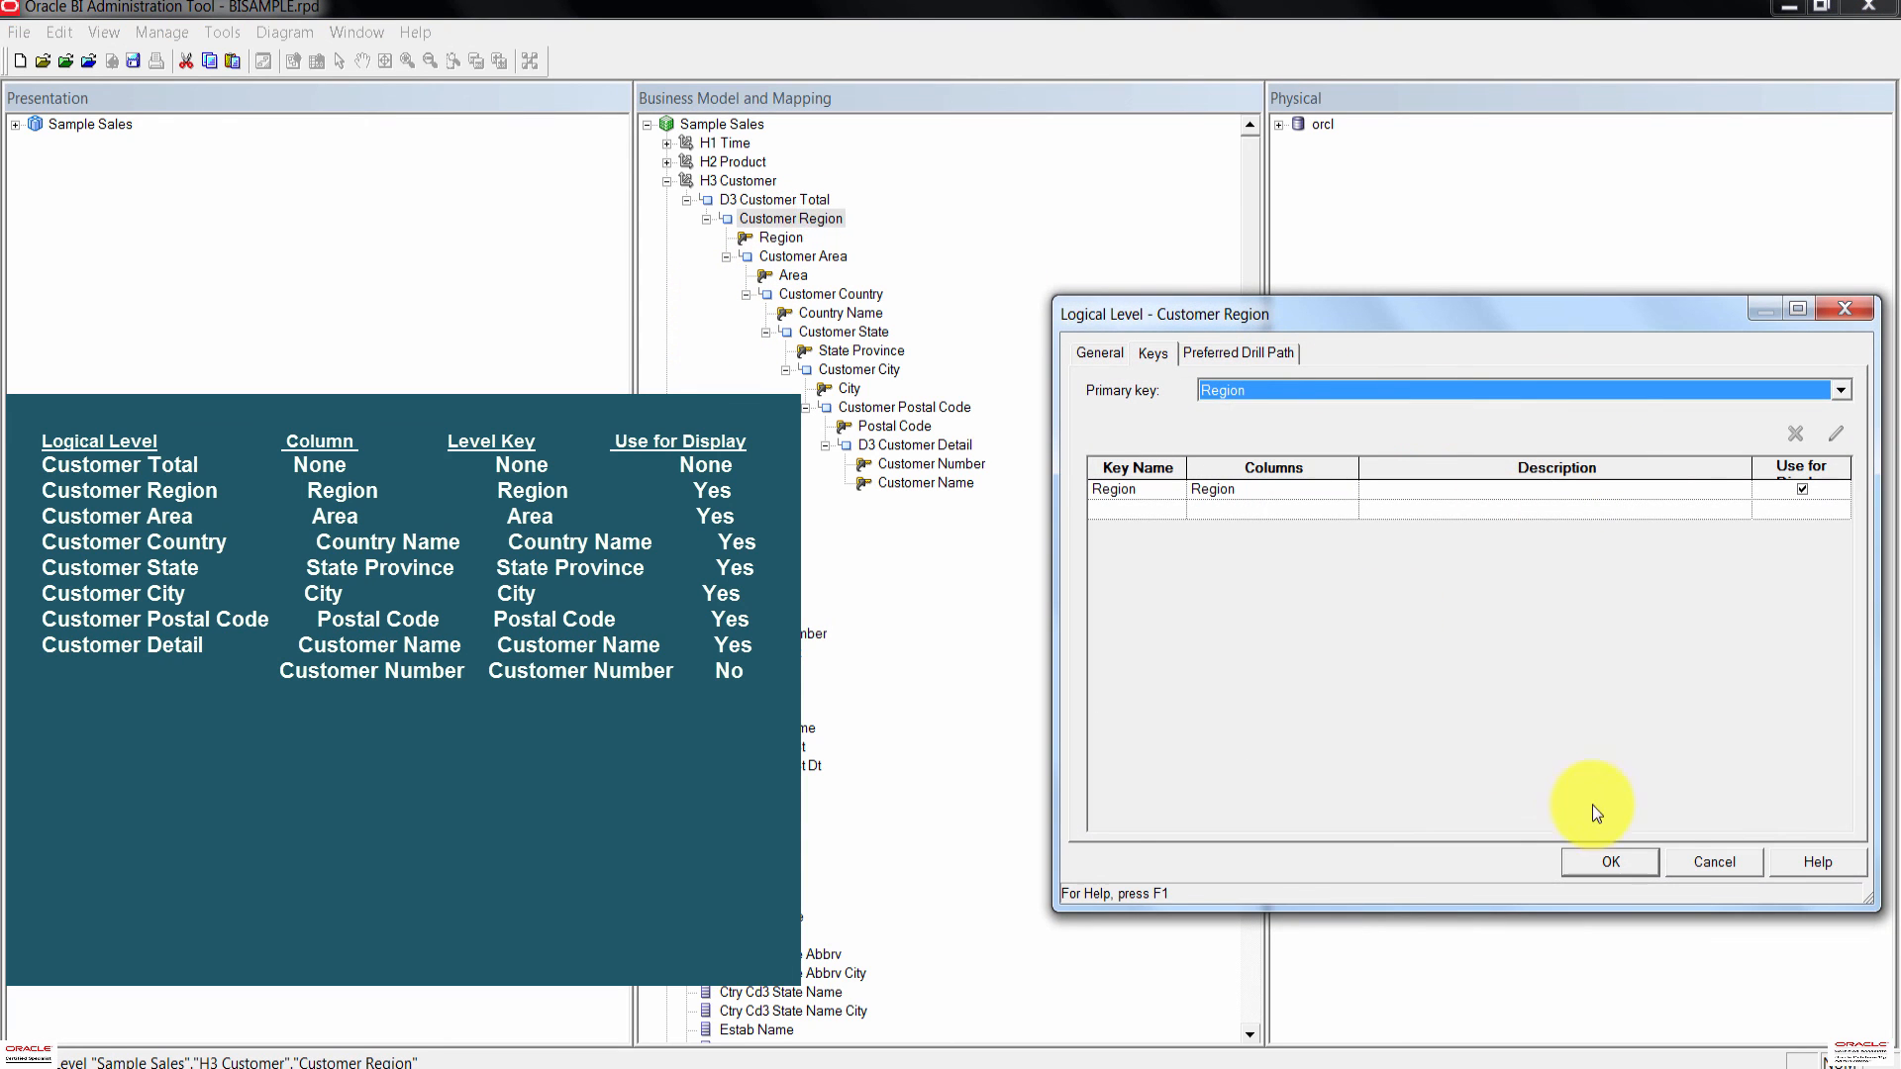
pyautogui.click(1618, 859)
pyautogui.click(720, 322)
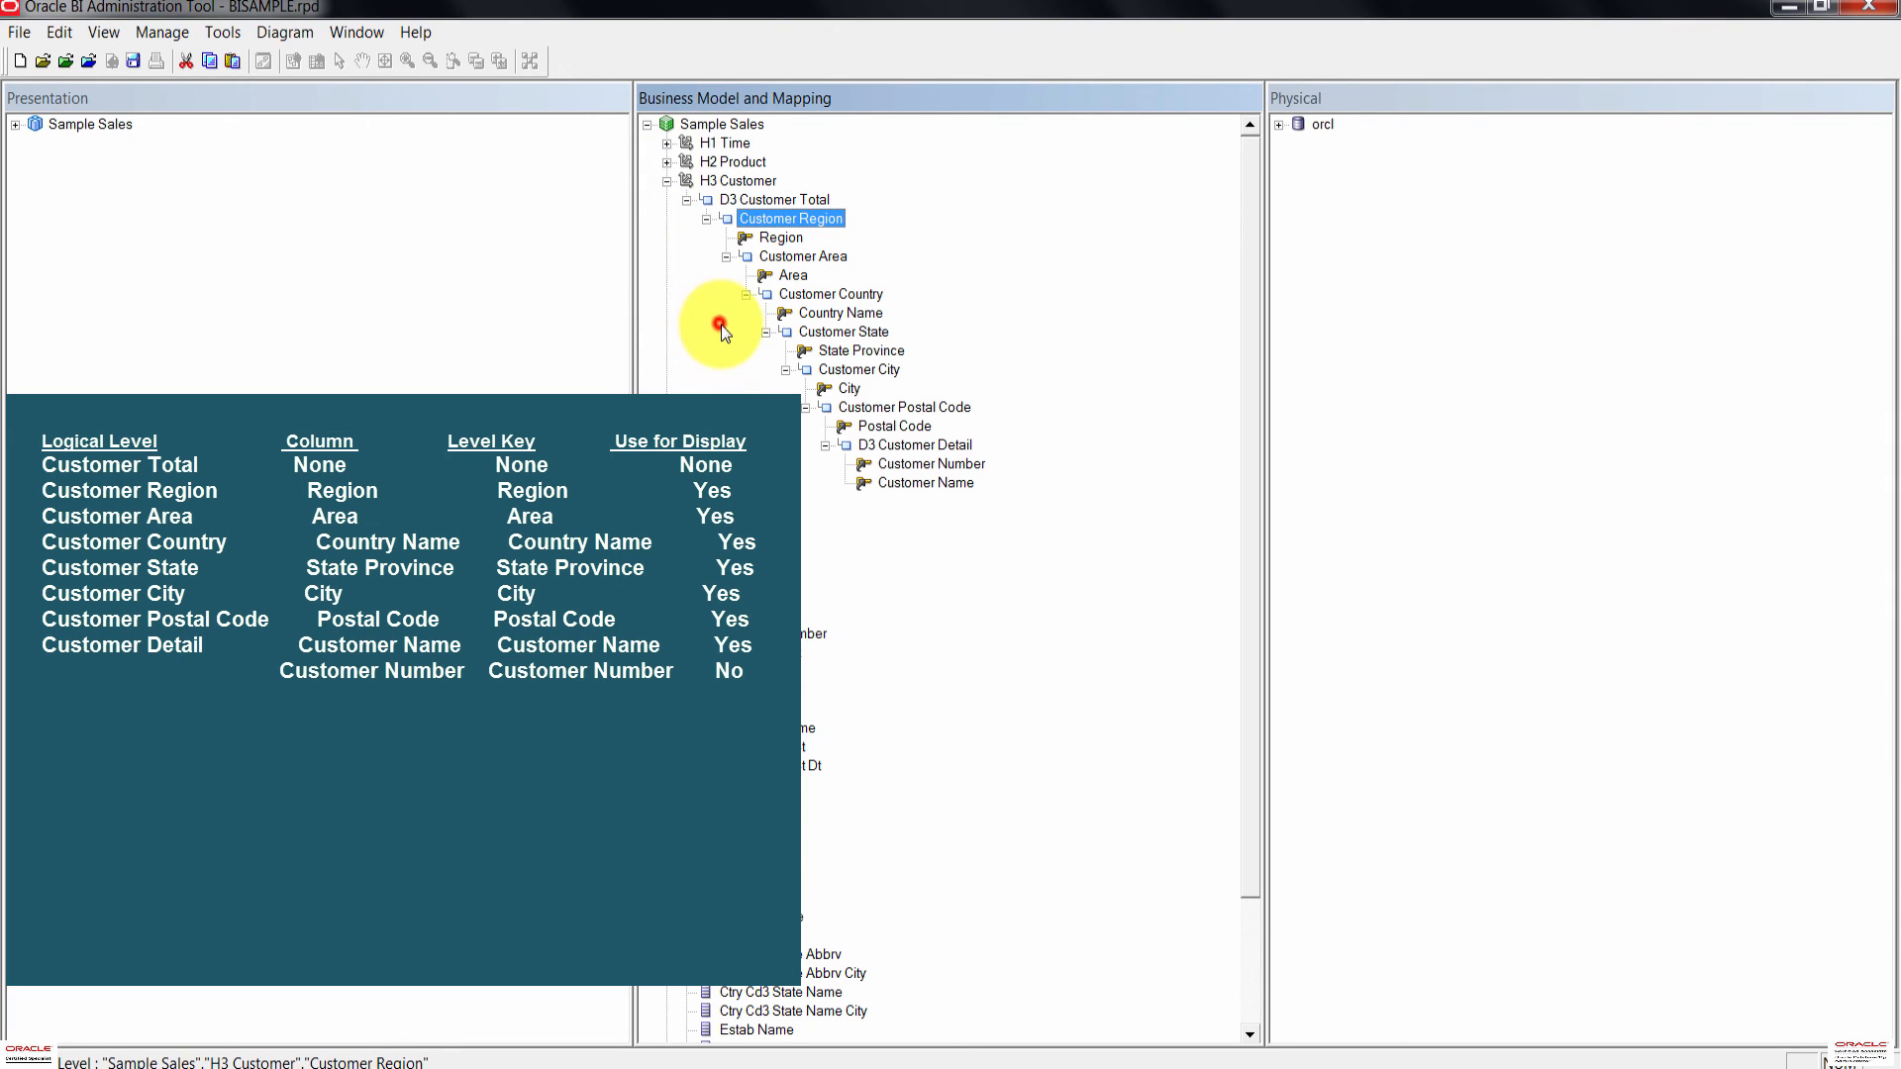
# Step: Review the general properties of the D3 Customer Total level, including its grand total setting and child levels
pyautogui.click(804, 202)
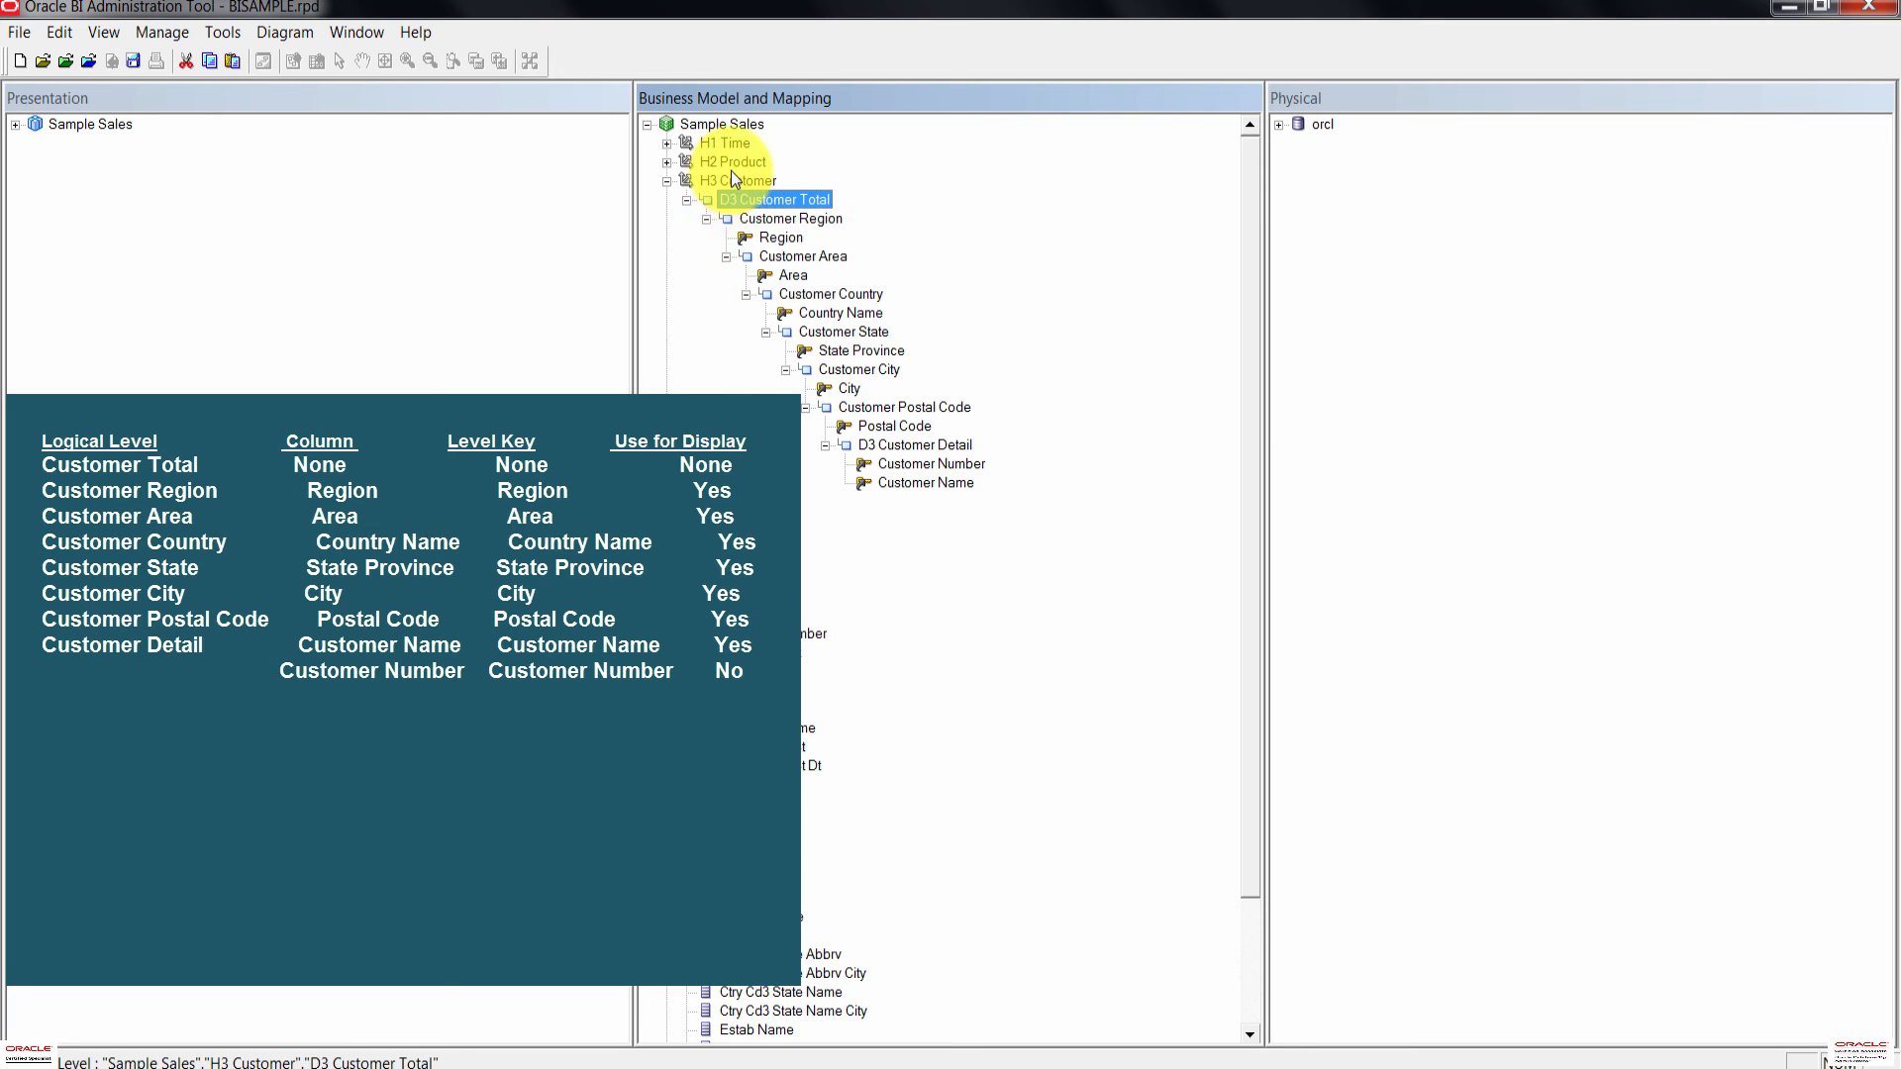
pyautogui.doubleClick(779, 197)
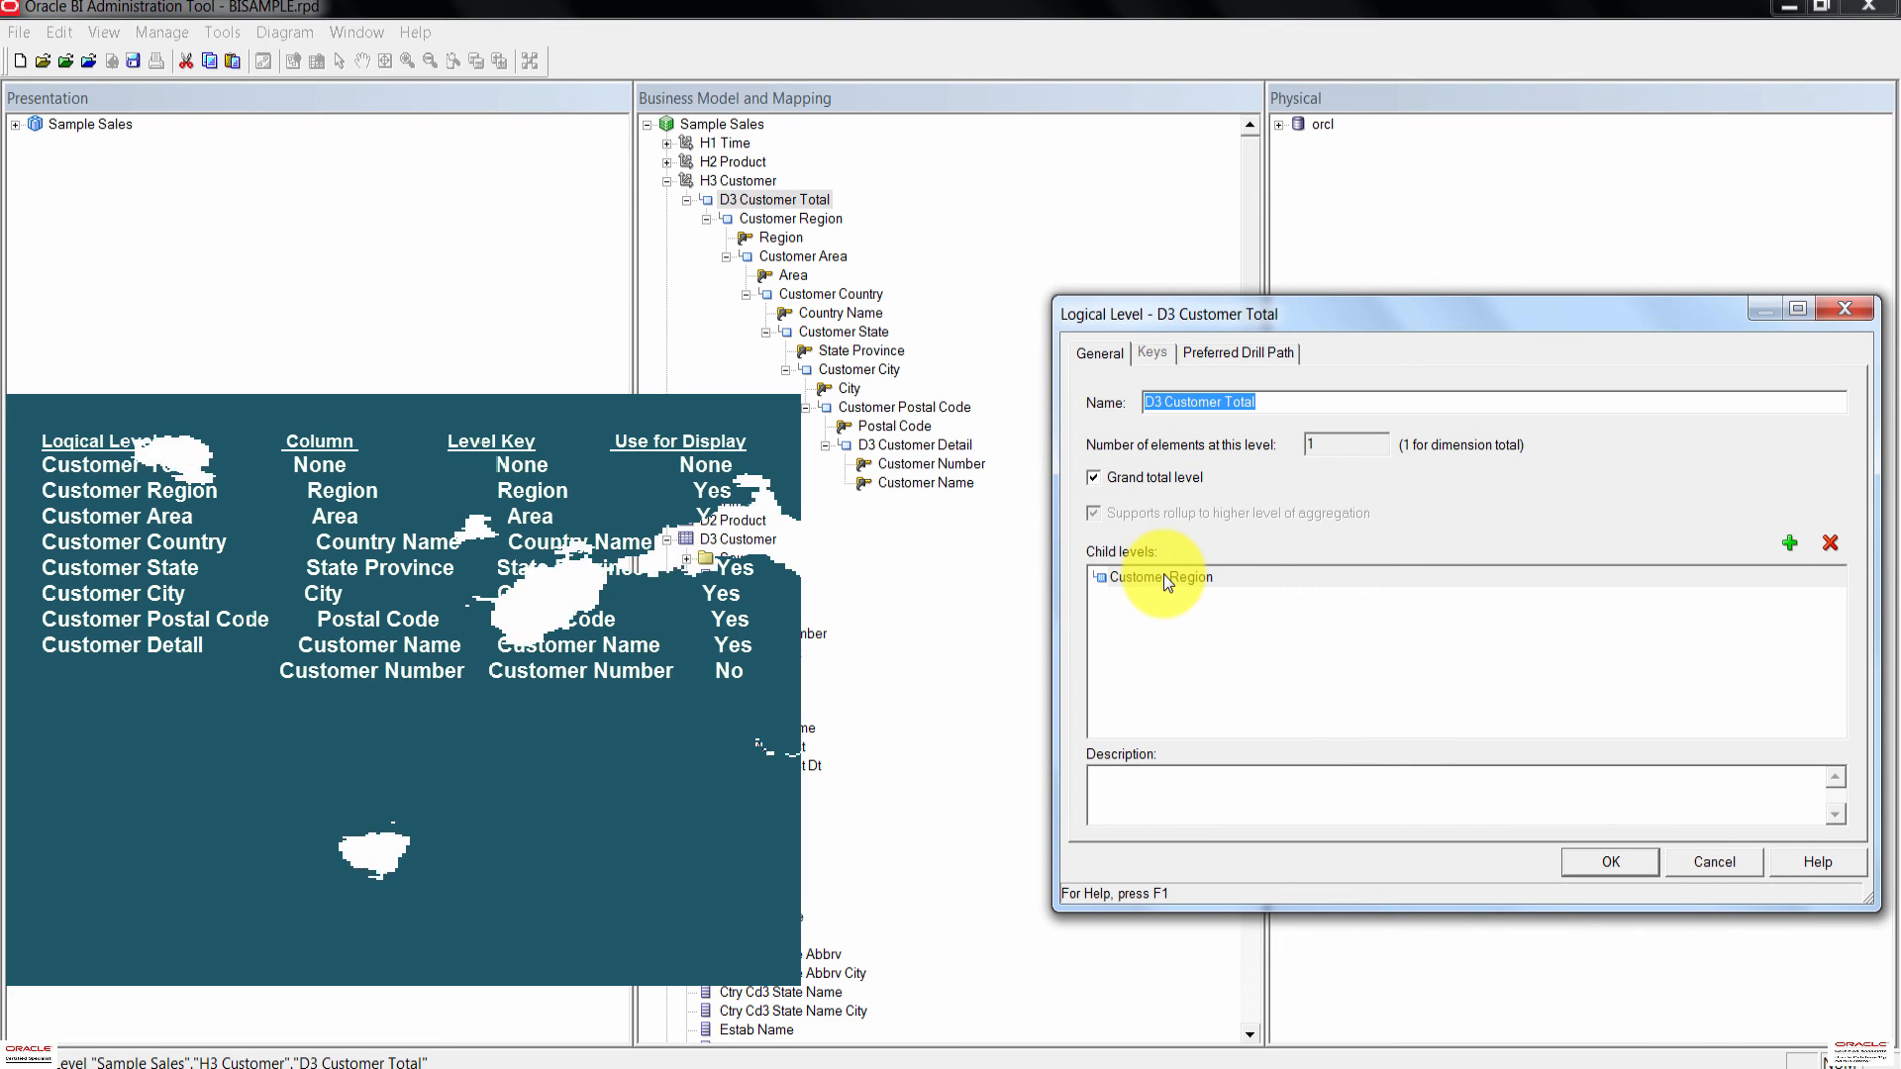
pyautogui.click(1604, 861)
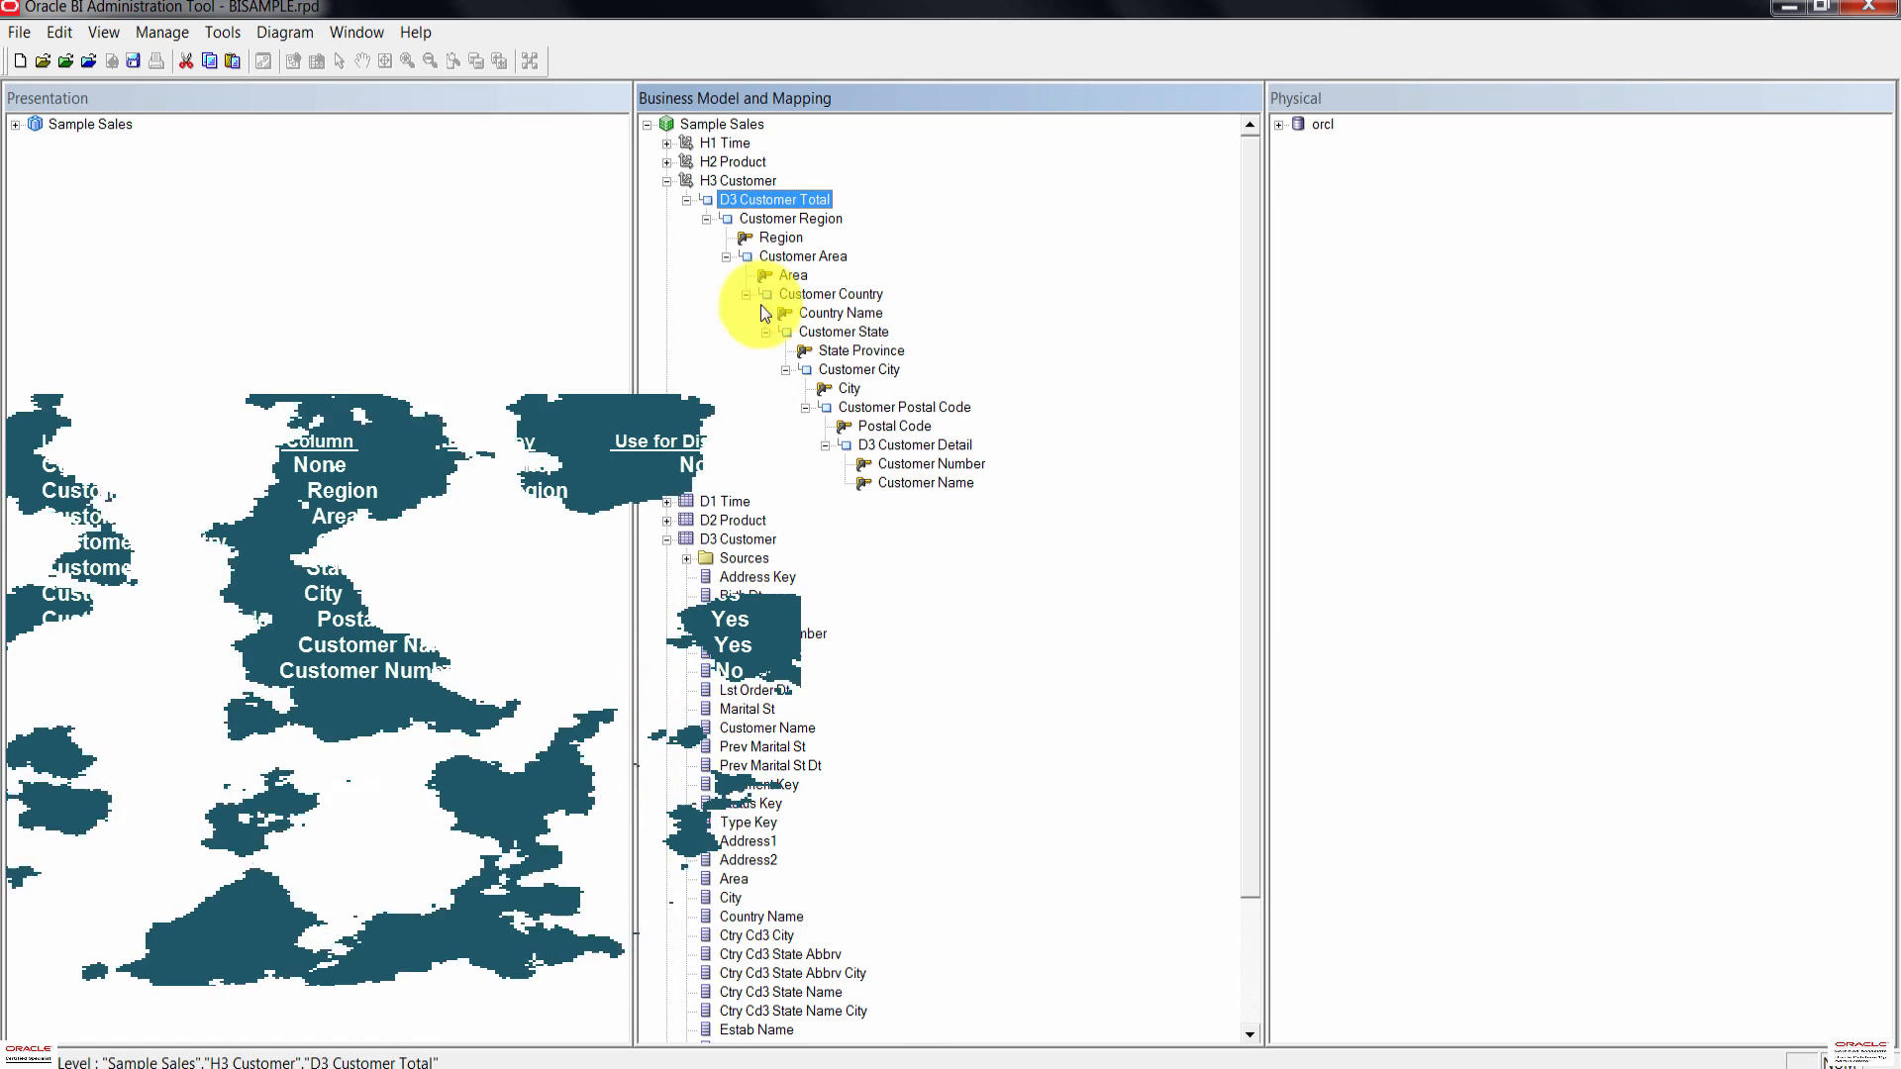